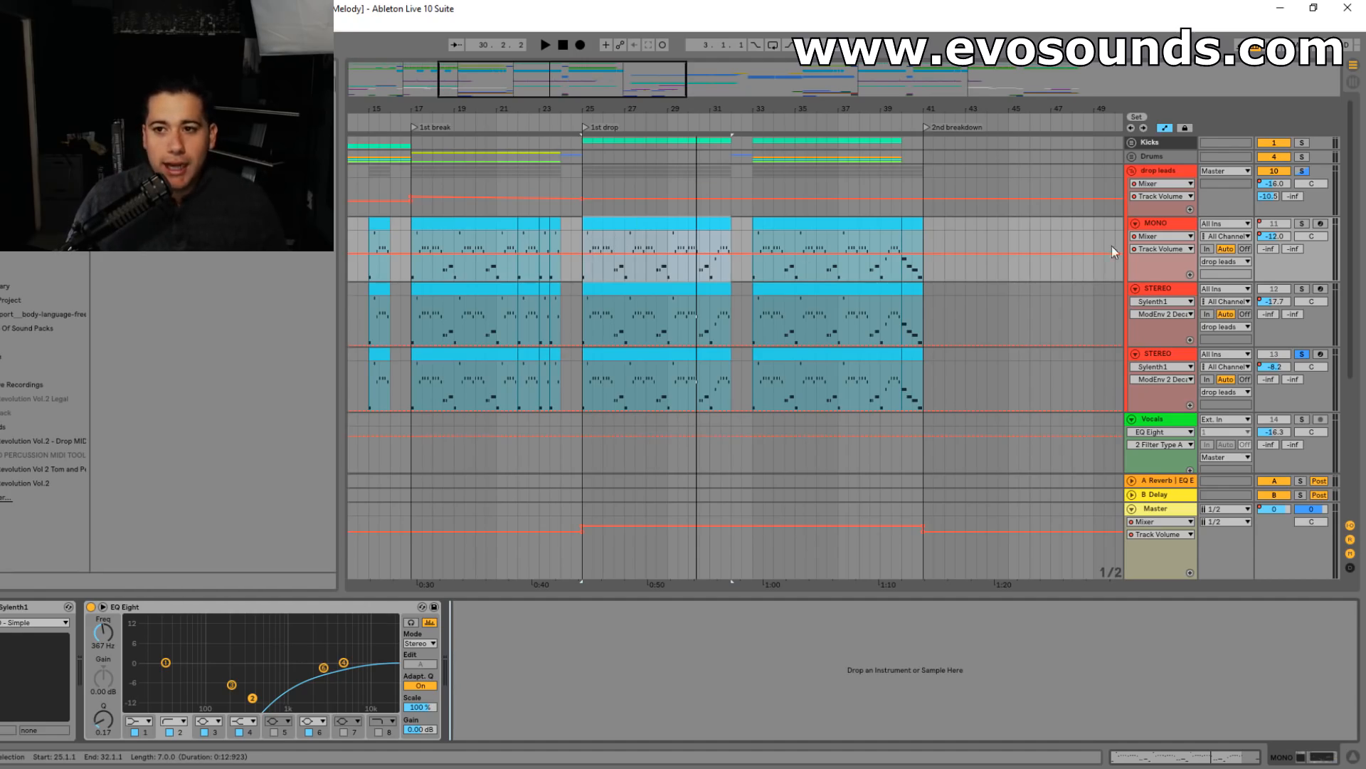
- Open Sylenth1 on the last STEREO lead track, view its EQ effect, and assign Mod Env 2 to Pitch A and B
left_click(1178, 289)
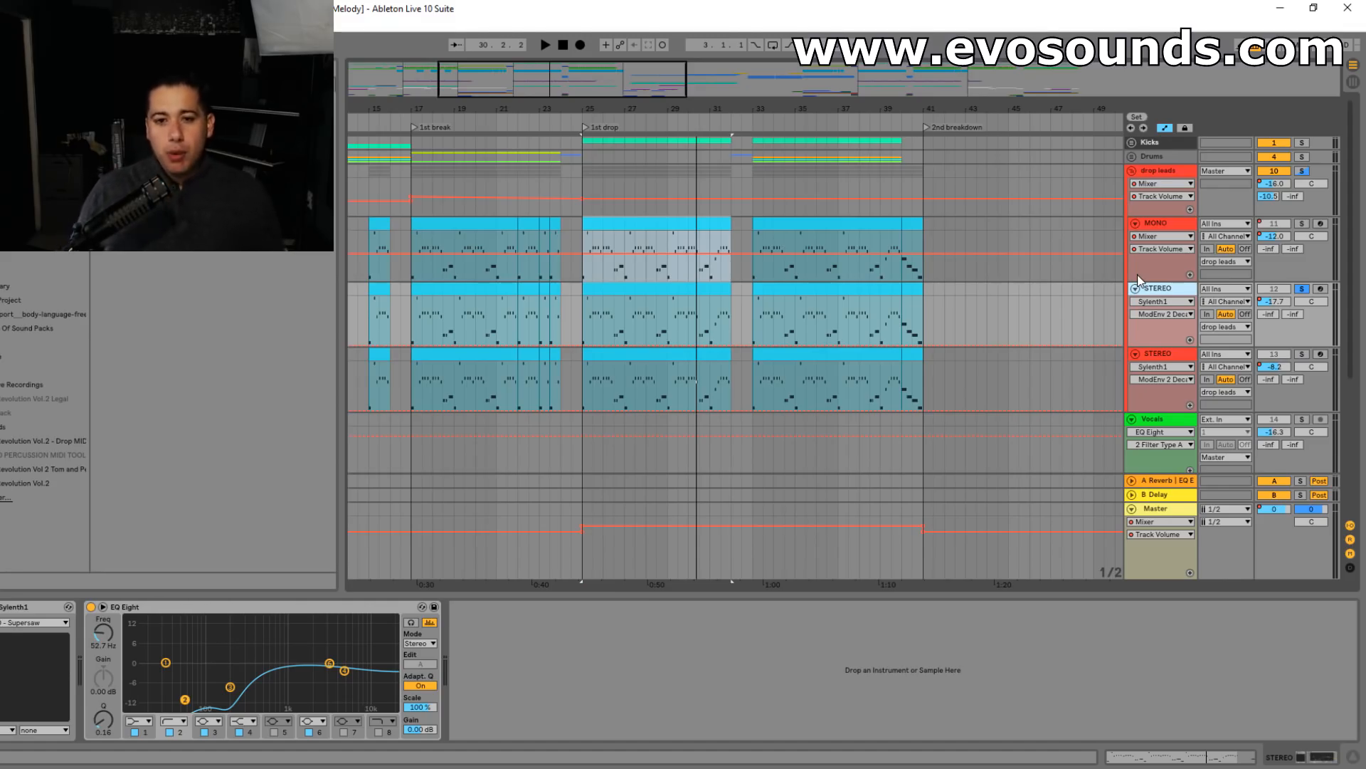
left_click(1155, 358)
left_click(0, 607)
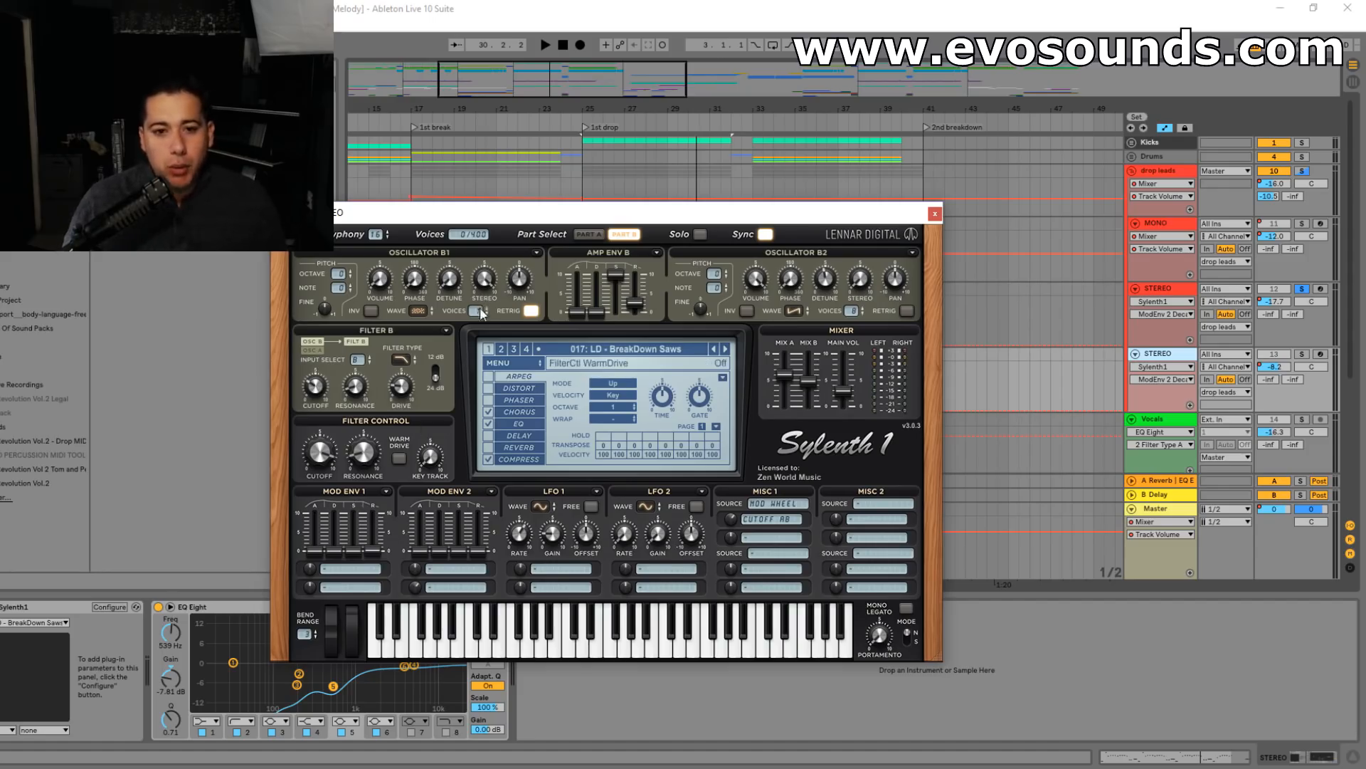
left_click(528, 423)
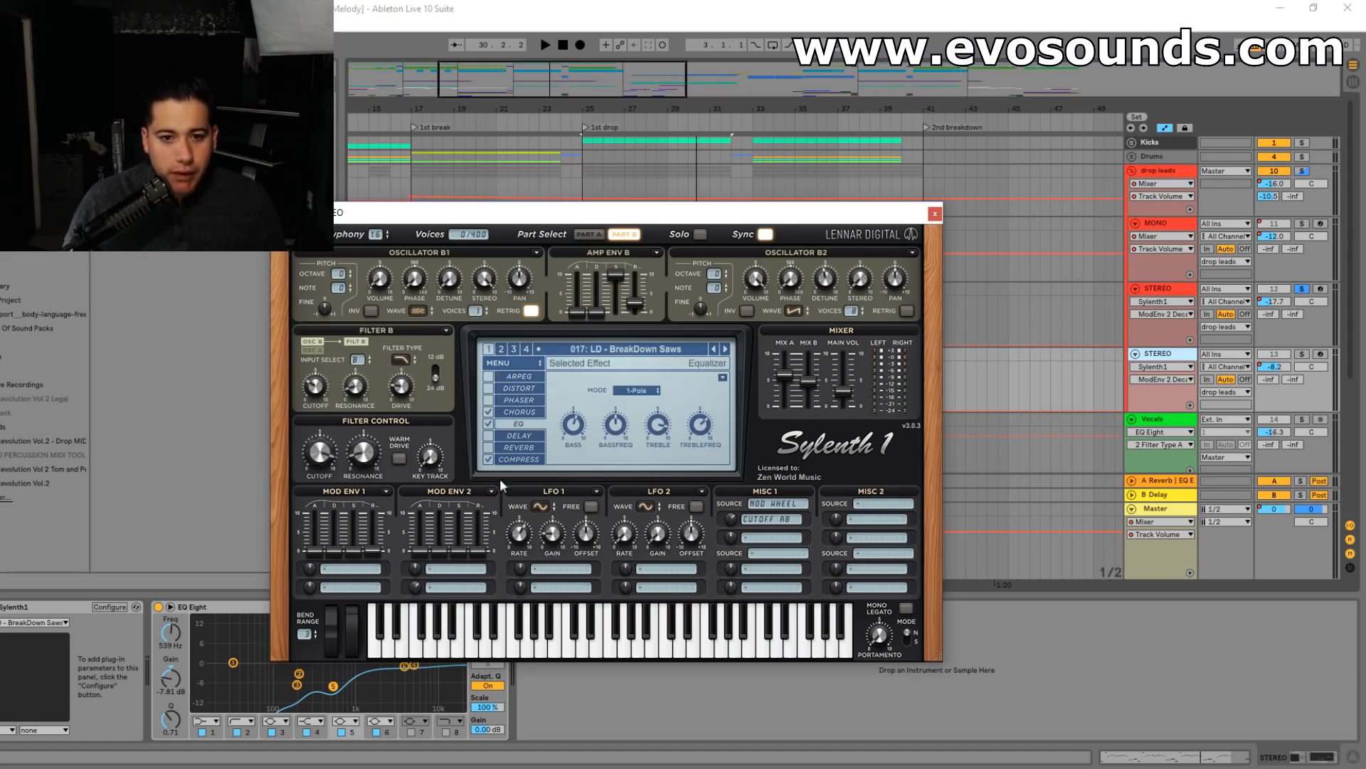
left_click(455, 568)
left_click(479, 643)
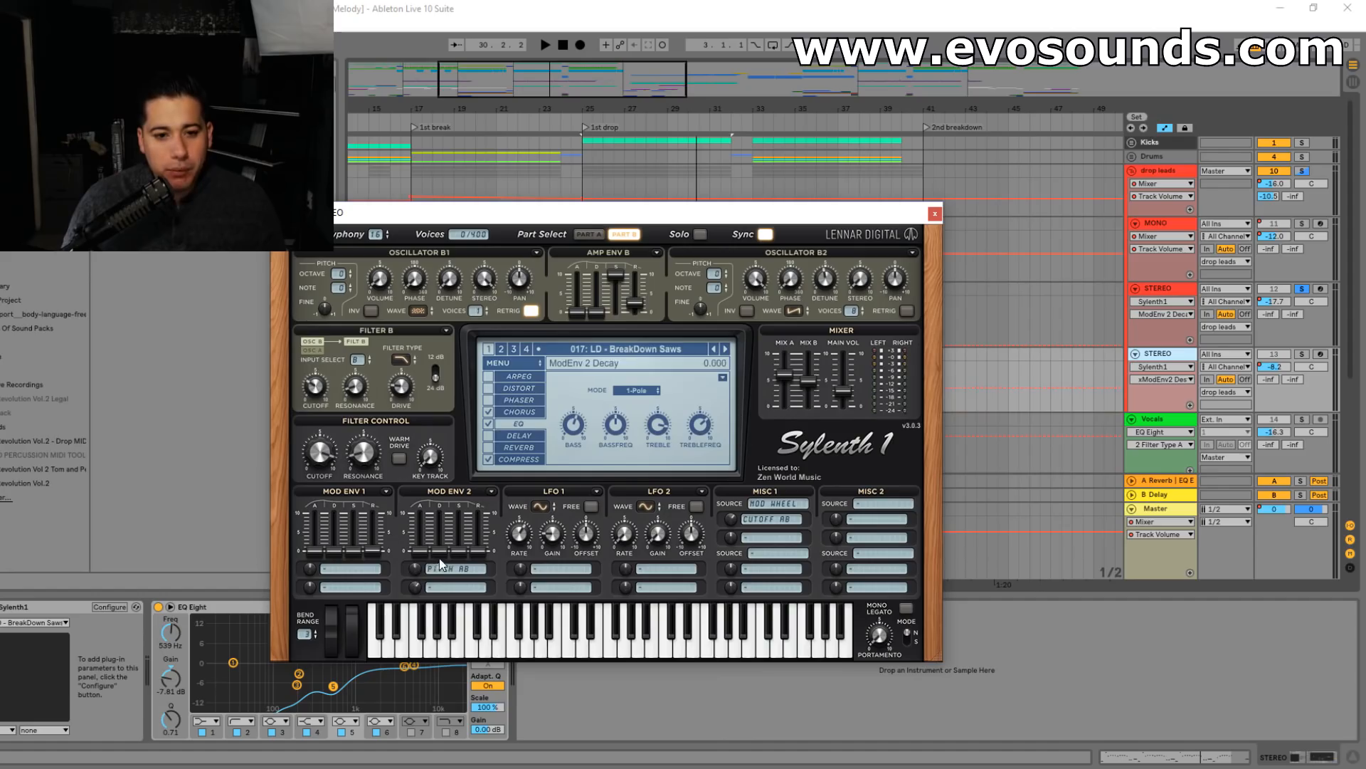
- Solo the last STEREO lead track and play the first drop to audition its Mod Env 2 pitch modulation
left_click(1177, 314)
key("space")
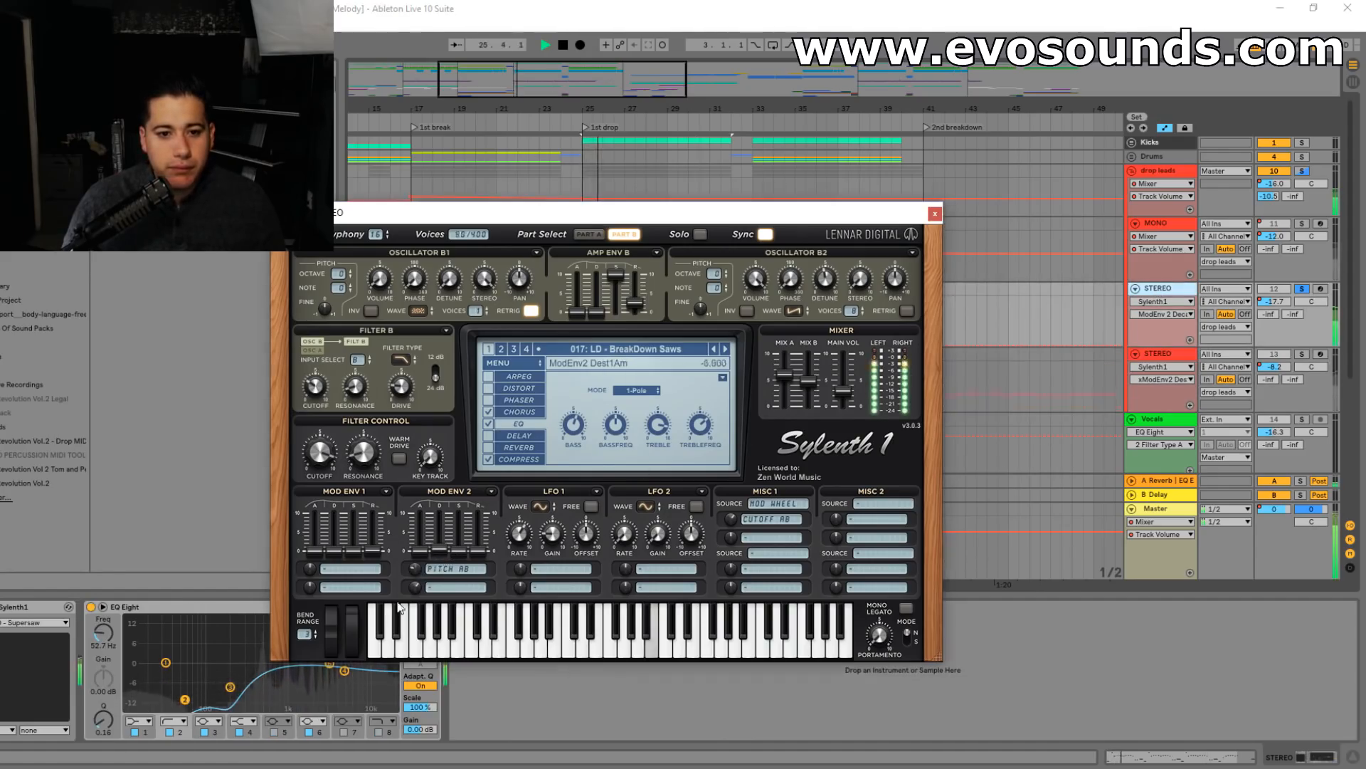
left_click(1302, 354)
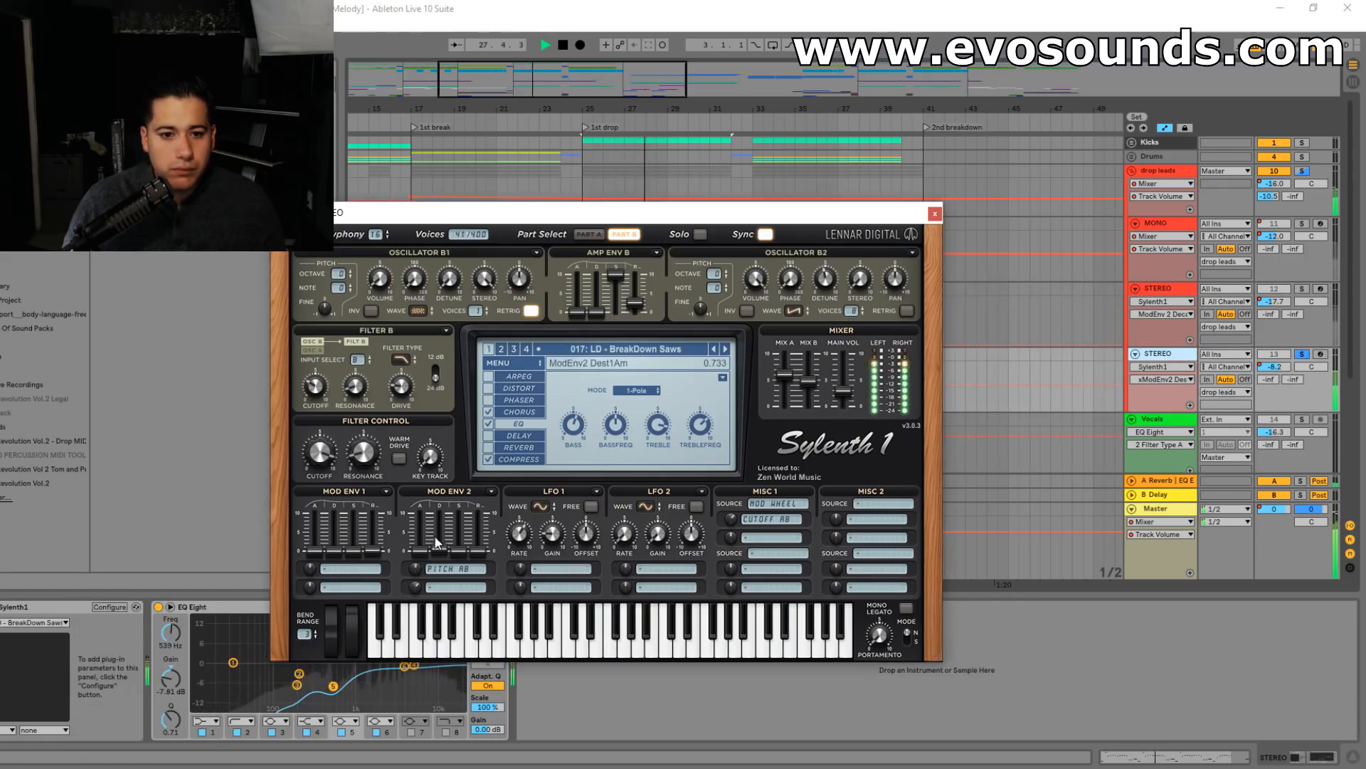
key("space")
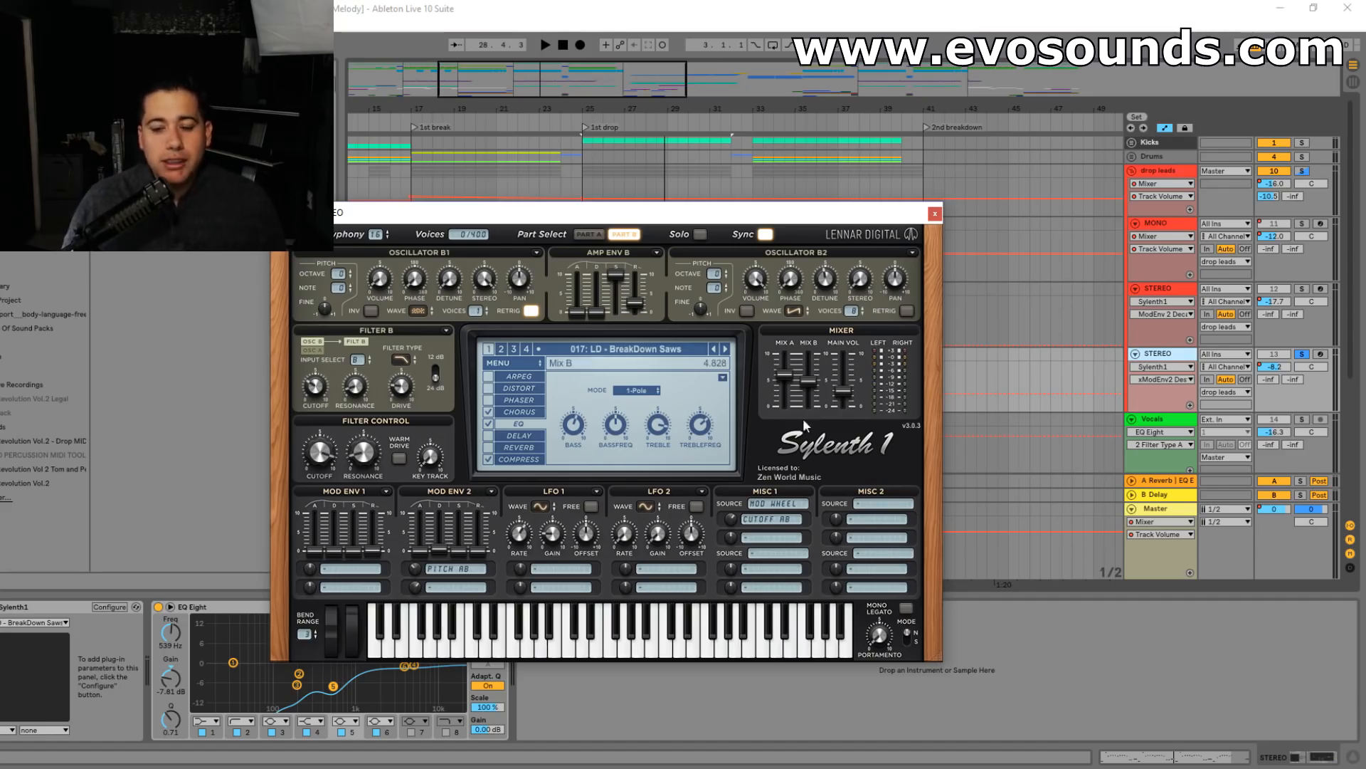
- Enable Mono Legato on the BreakDown Saws patch and adjust its portamento time while playing the drop
left_click(906, 608)
left_click_drag(895, 632, 904, 583)
key("space")
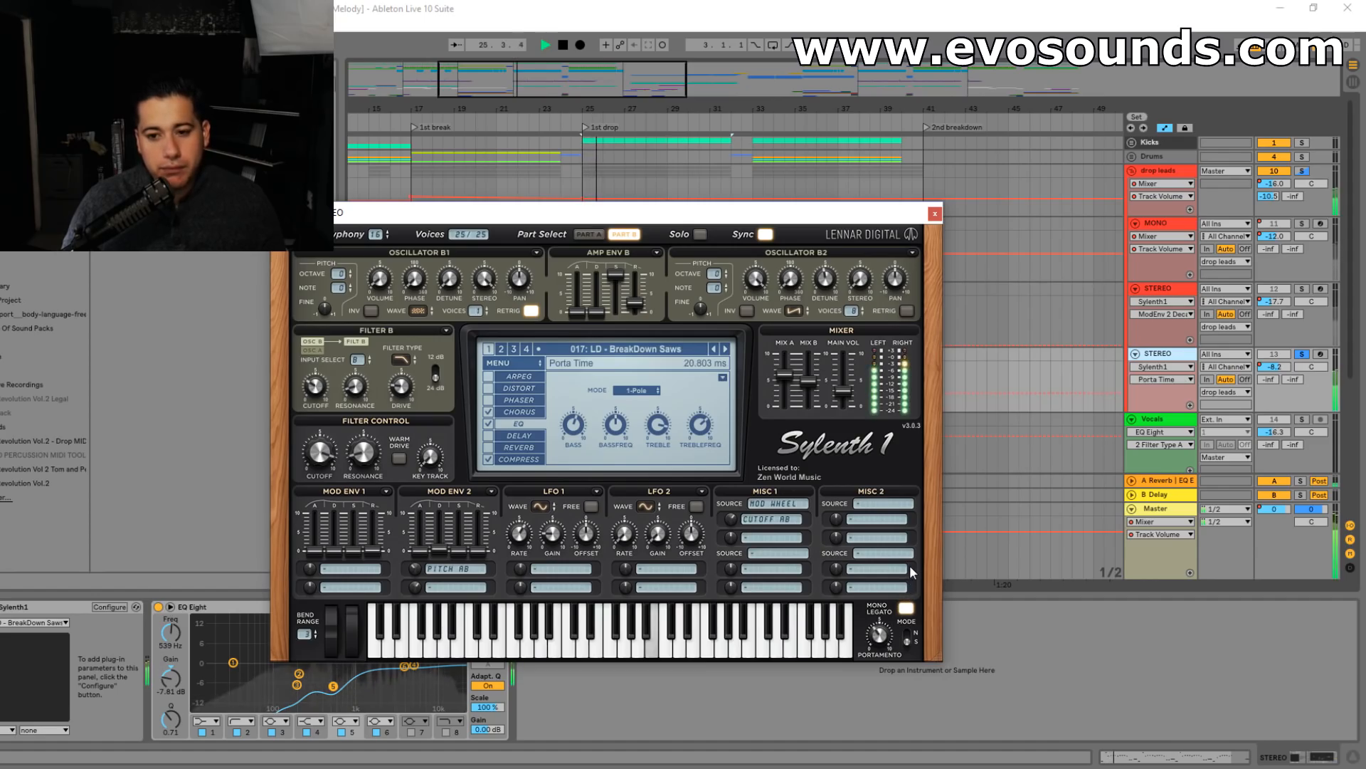
left_click_drag(885, 635, 889, 626)
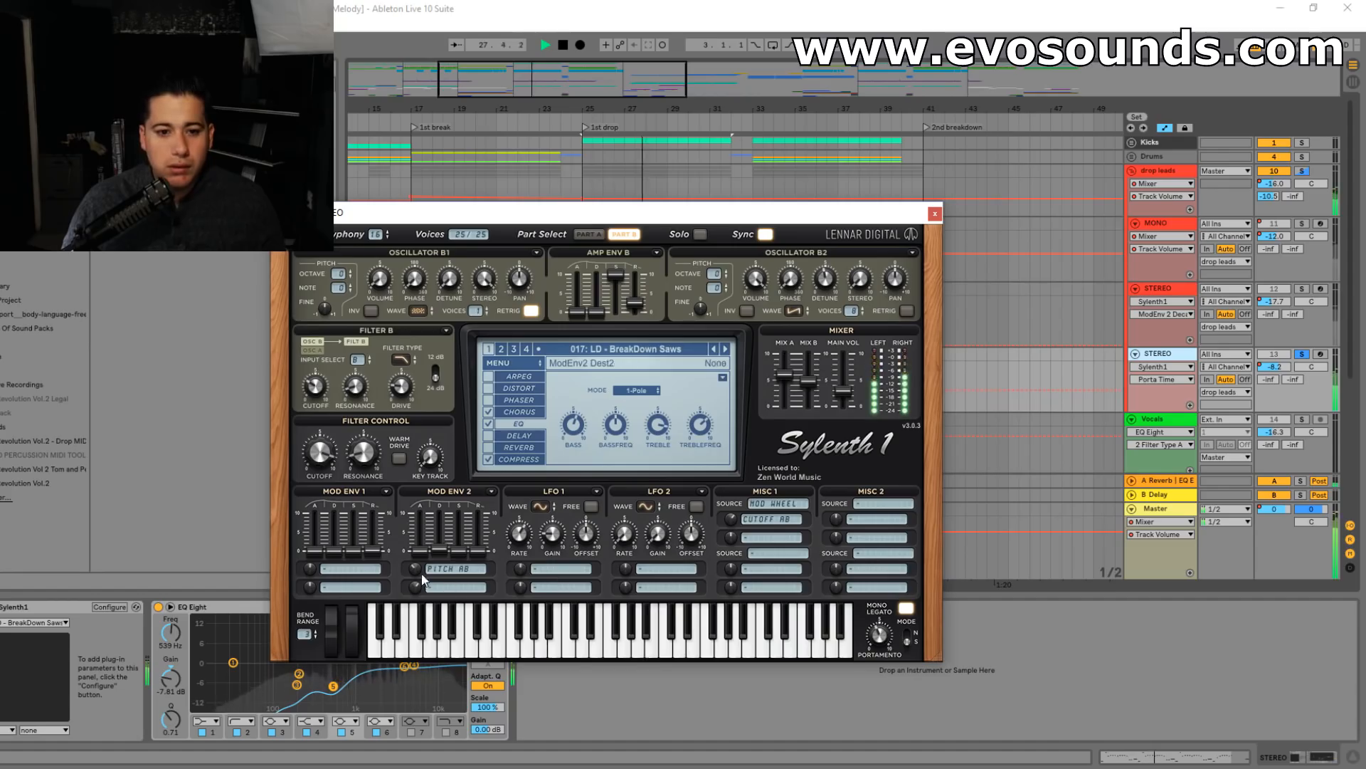
- Set the Mod Env 2 decay of the BreakDown Saws patch to about 1.18, stop playback and close the synth
left_click_drag(444, 546, 453, 542)
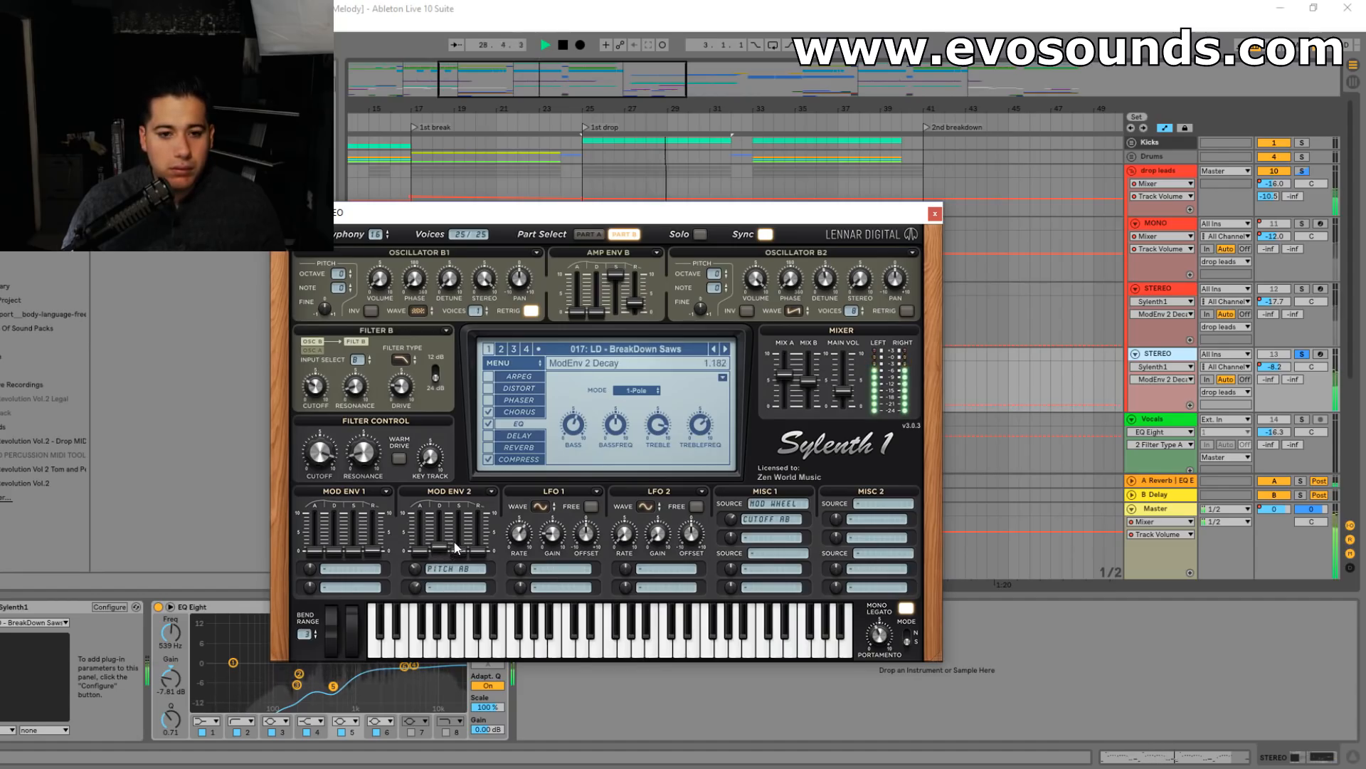
key("space")
left_click(935, 213)
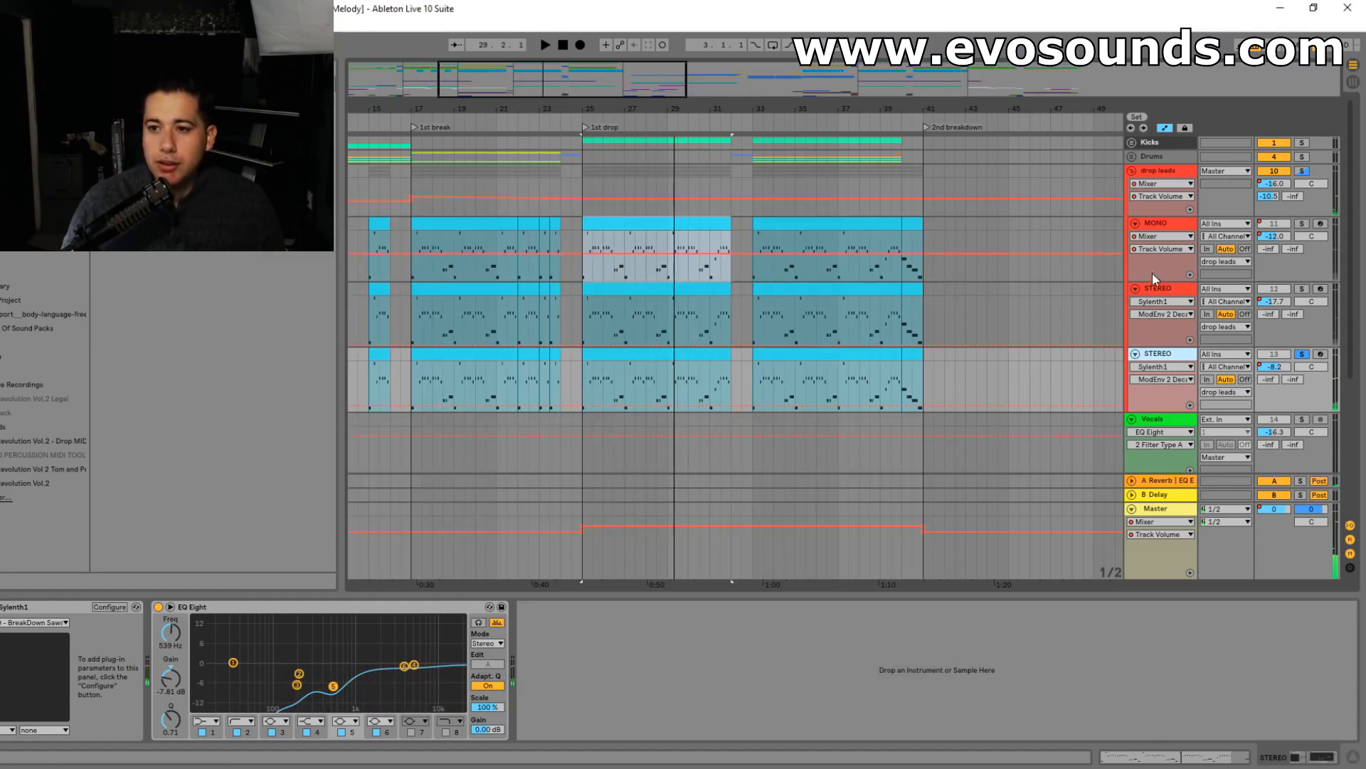
- Solo the first STEREO lead track, enable Mono Legato on its Supersaw patch, and adjust the portamento time during playback
left_click(1191, 288)
left_click(1301, 289)
key("space")
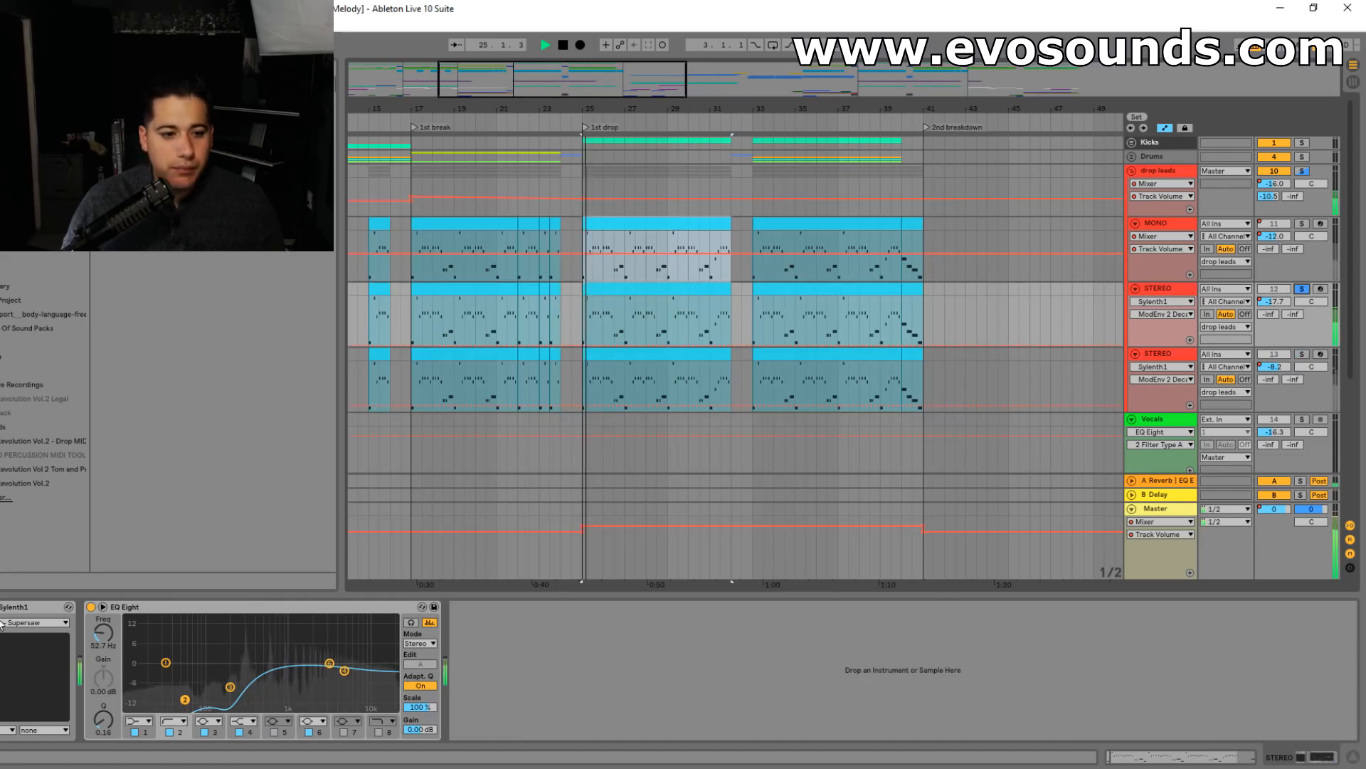
left_click(0, 608)
left_click(906, 609)
left_click_drag(881, 633, 898, 575)
key("space")
- Assign Mod Env 2 to Pitch A and B in the Supersaw patch, raise its decay slightly, and audition the drop
left_click(456, 568)
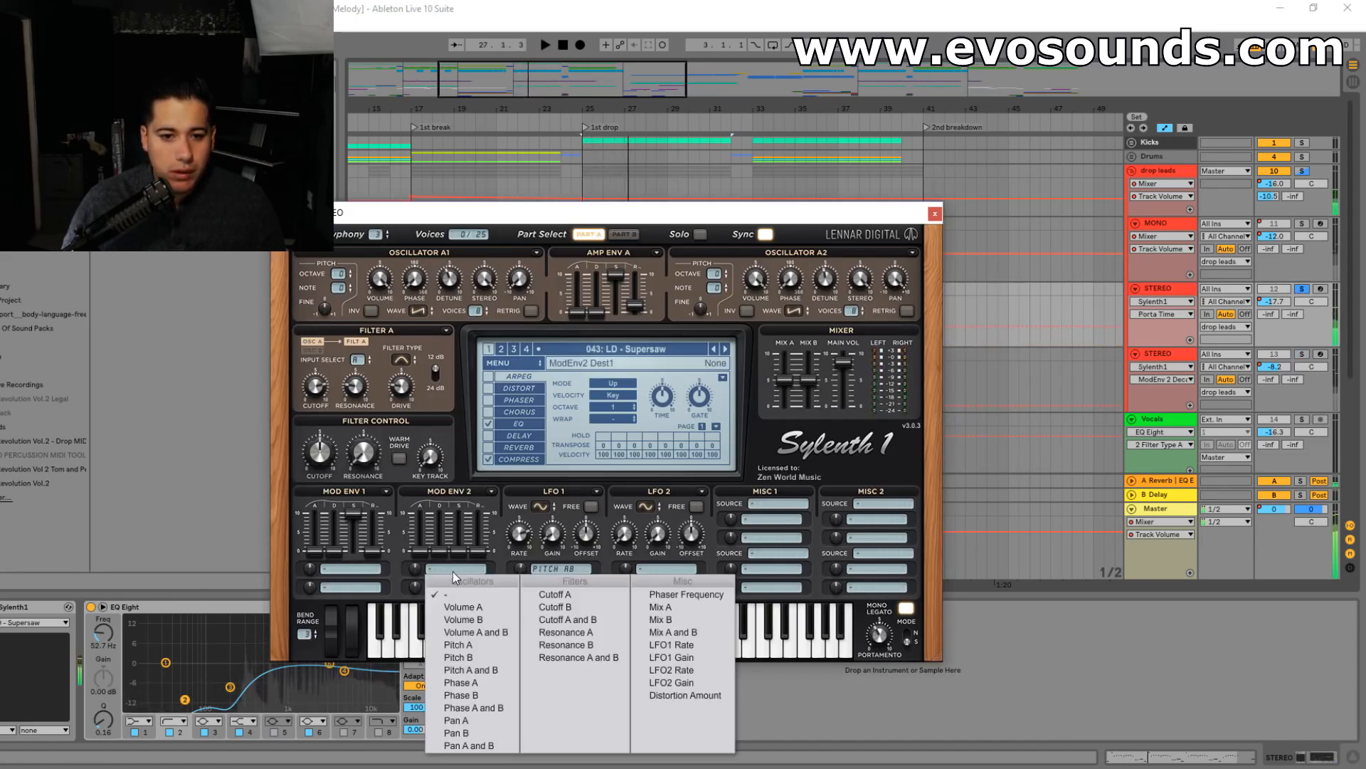
left_click(479, 670)
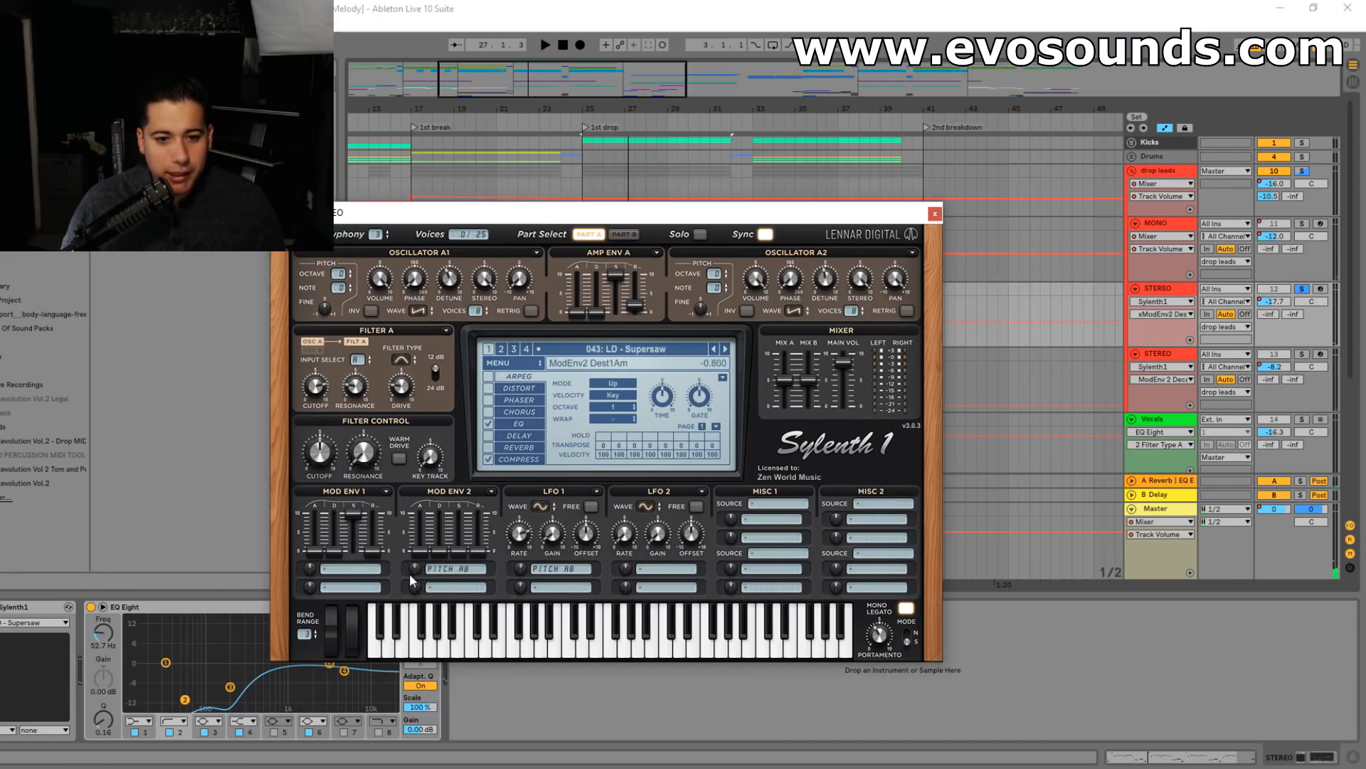
left_click_drag(438, 552, 438, 547)
key("space")
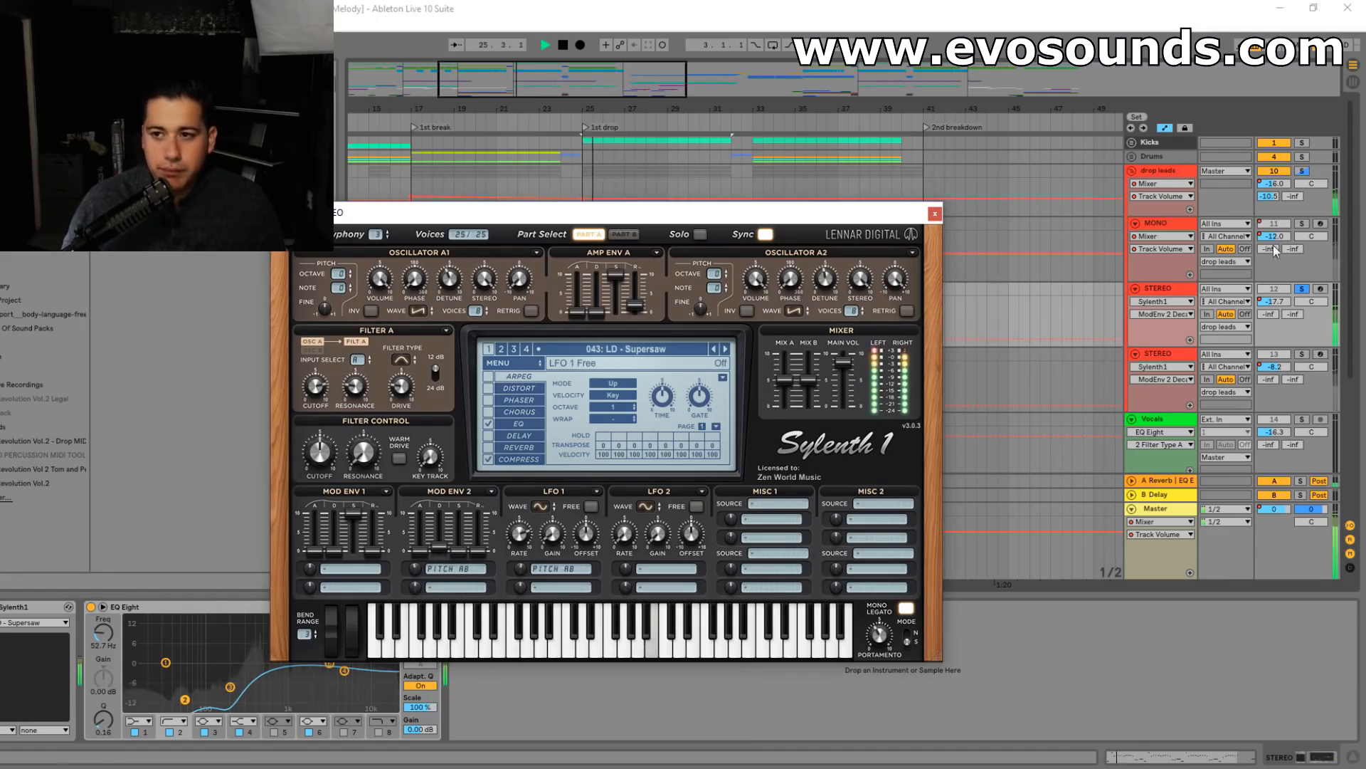
key("space")
left_click(934, 213)
- Open the MONO track's Sylenth1, set the Mod Env 2 decay to about 1.32, and check the portamento while playing the drop
left_click(1163, 225)
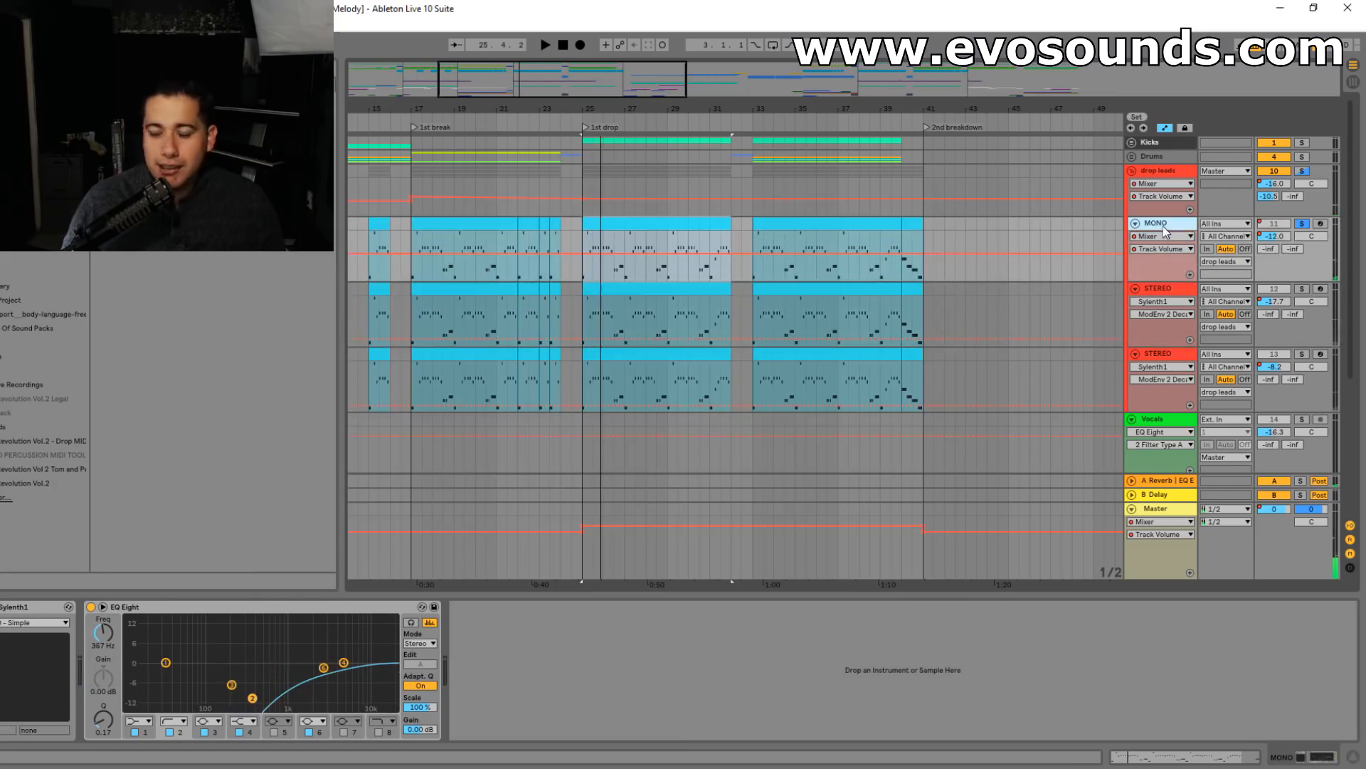
key("space")
left_click(2, 607)
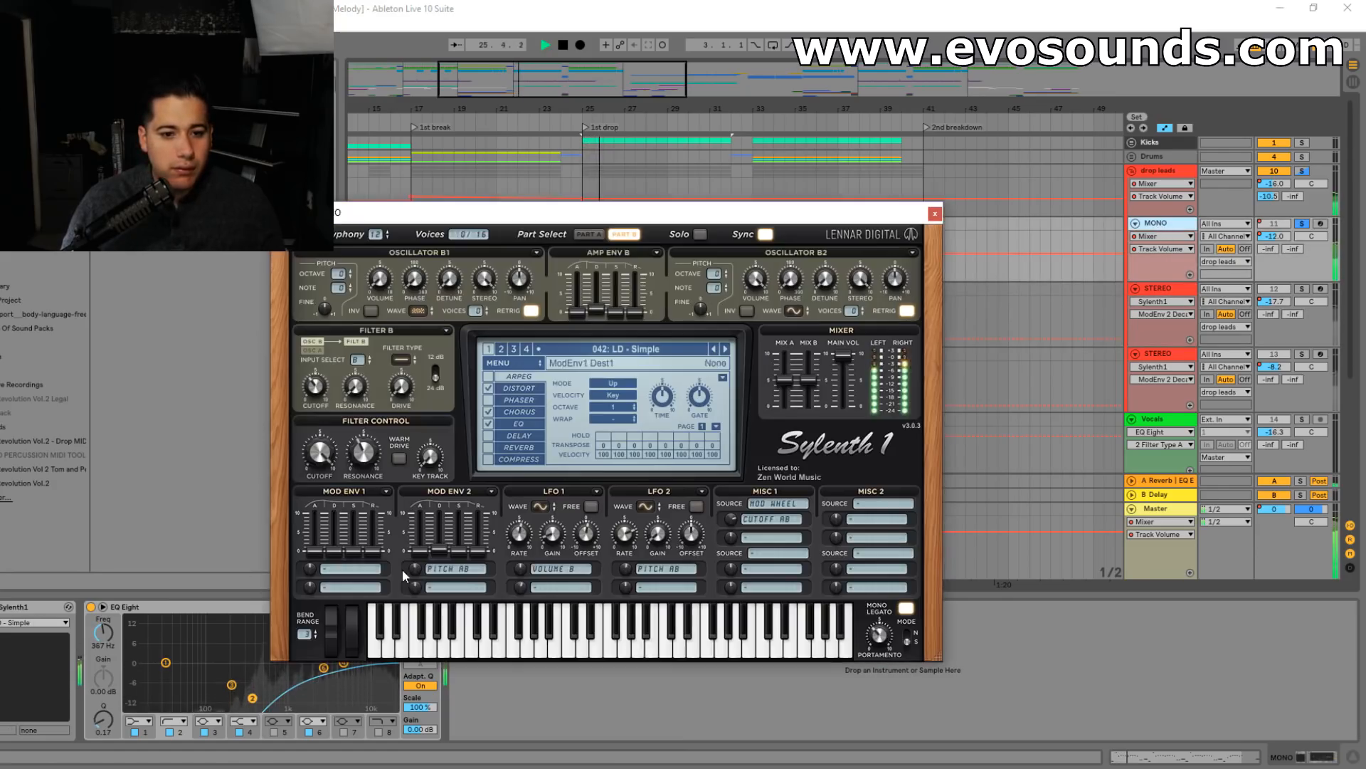
left_click_drag(442, 547, 442, 541)
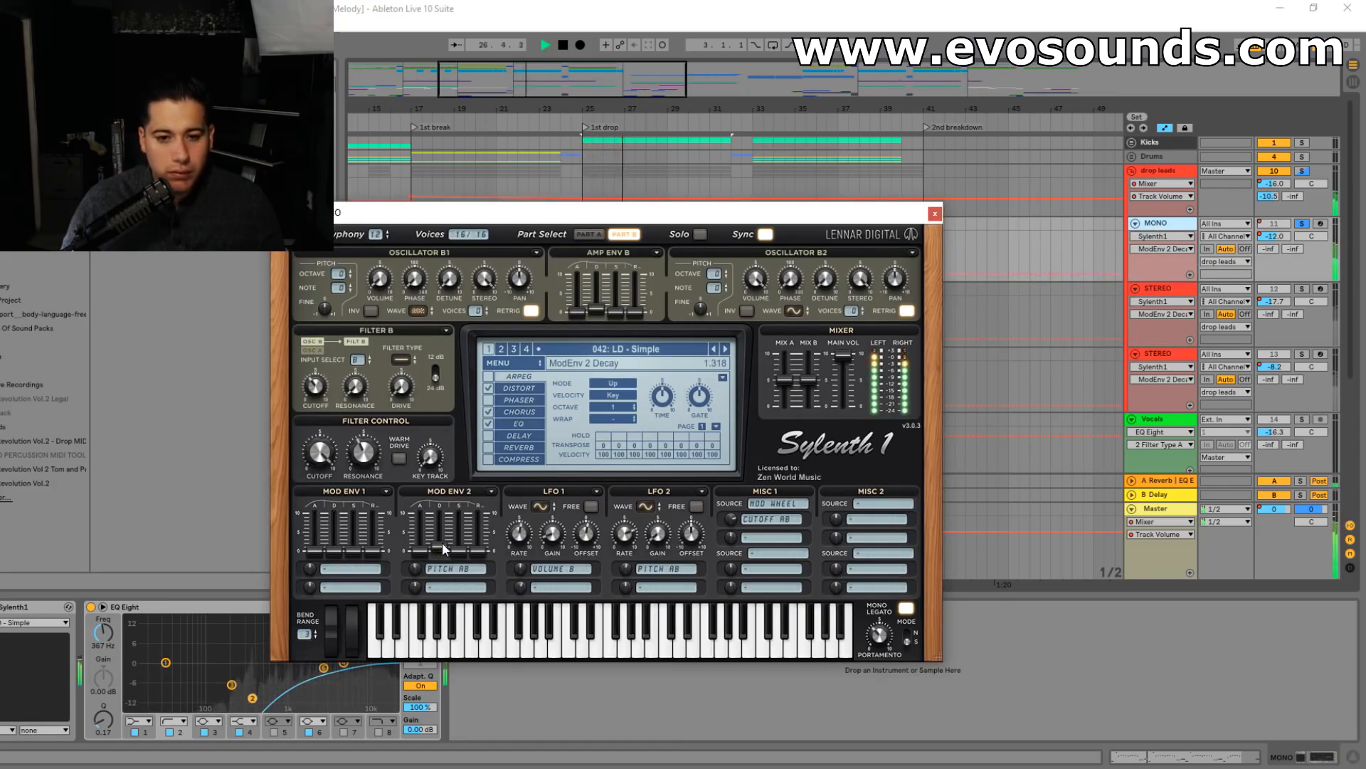
left_click(891, 640)
left_click(935, 214)
key("space")
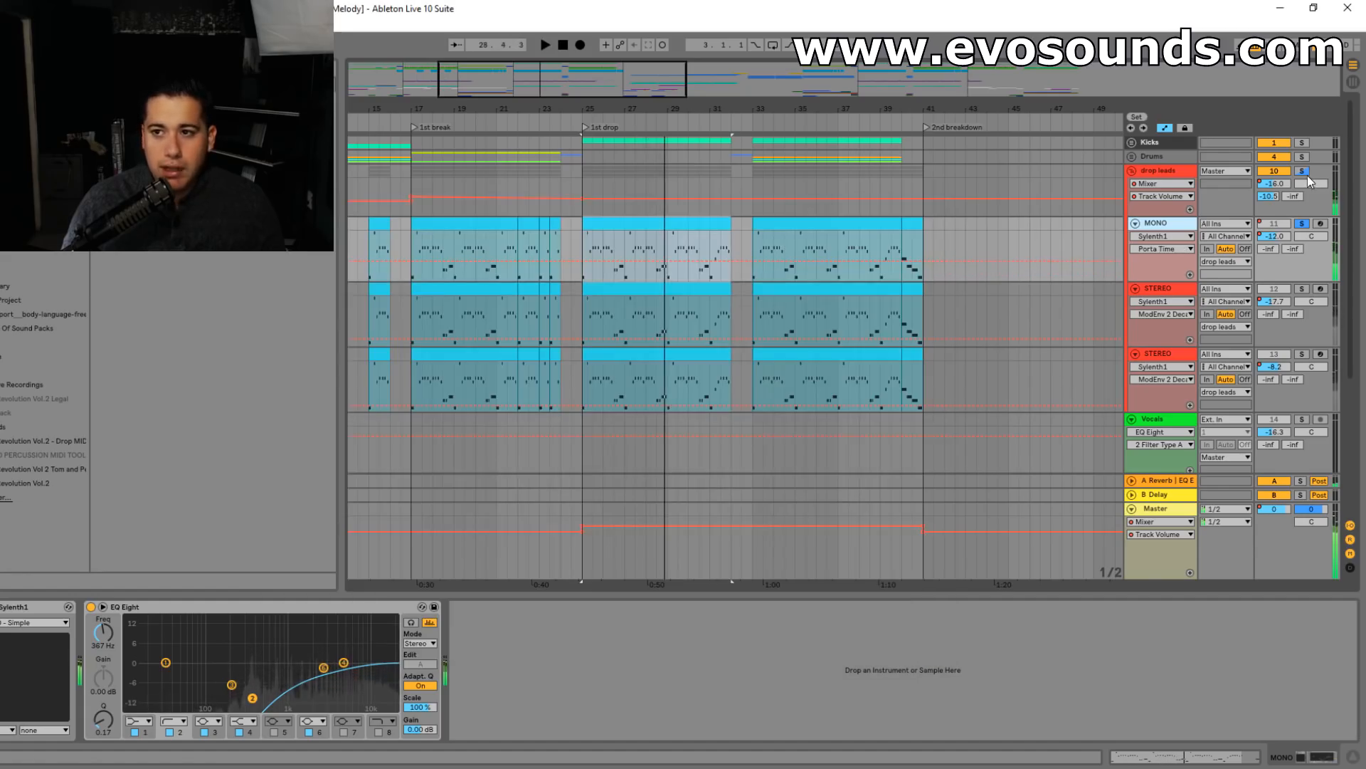
- Play the first drop with all three leads together, and again with the drop leads group unsoloed to hear the full mix
key("space")
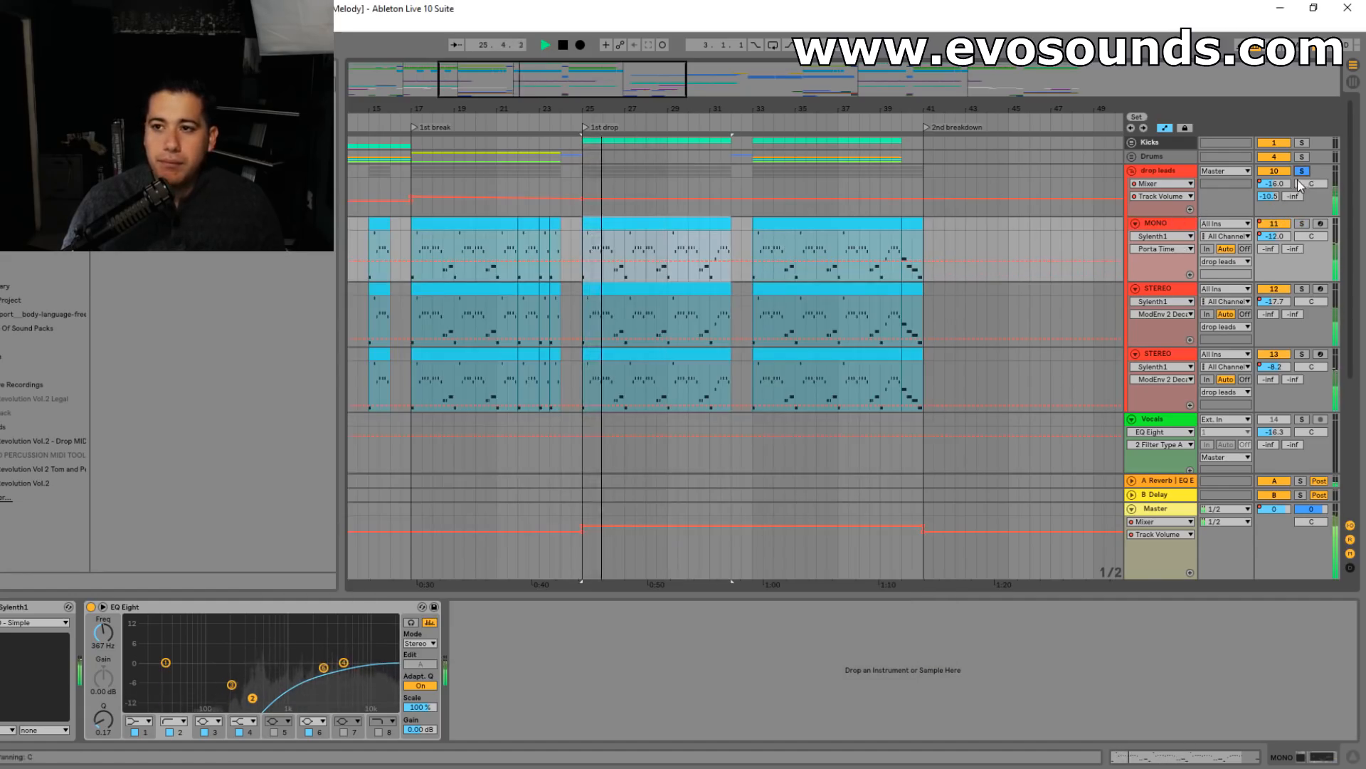
key("space")
left_click(1168, 179)
left_click(1167, 172)
key("space")
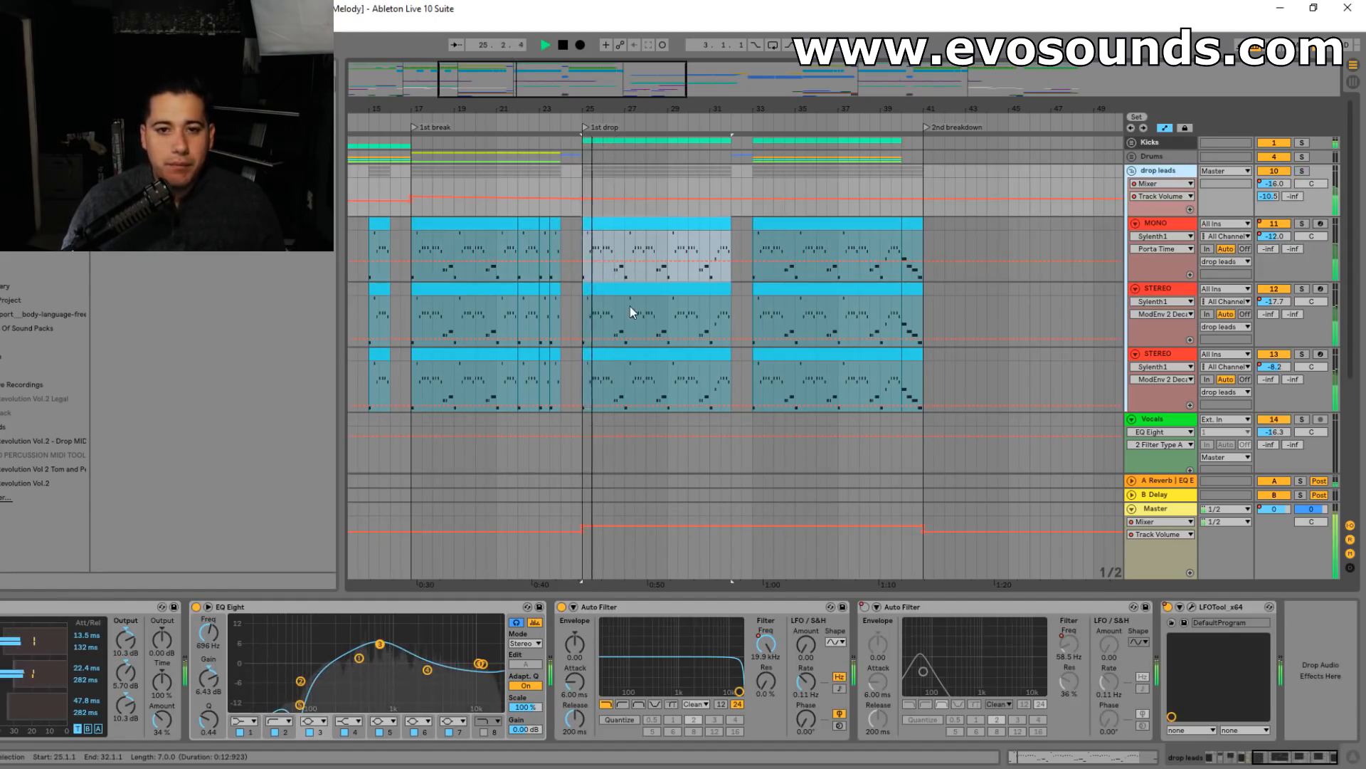
left_click_drag(631, 111, 647, 192)
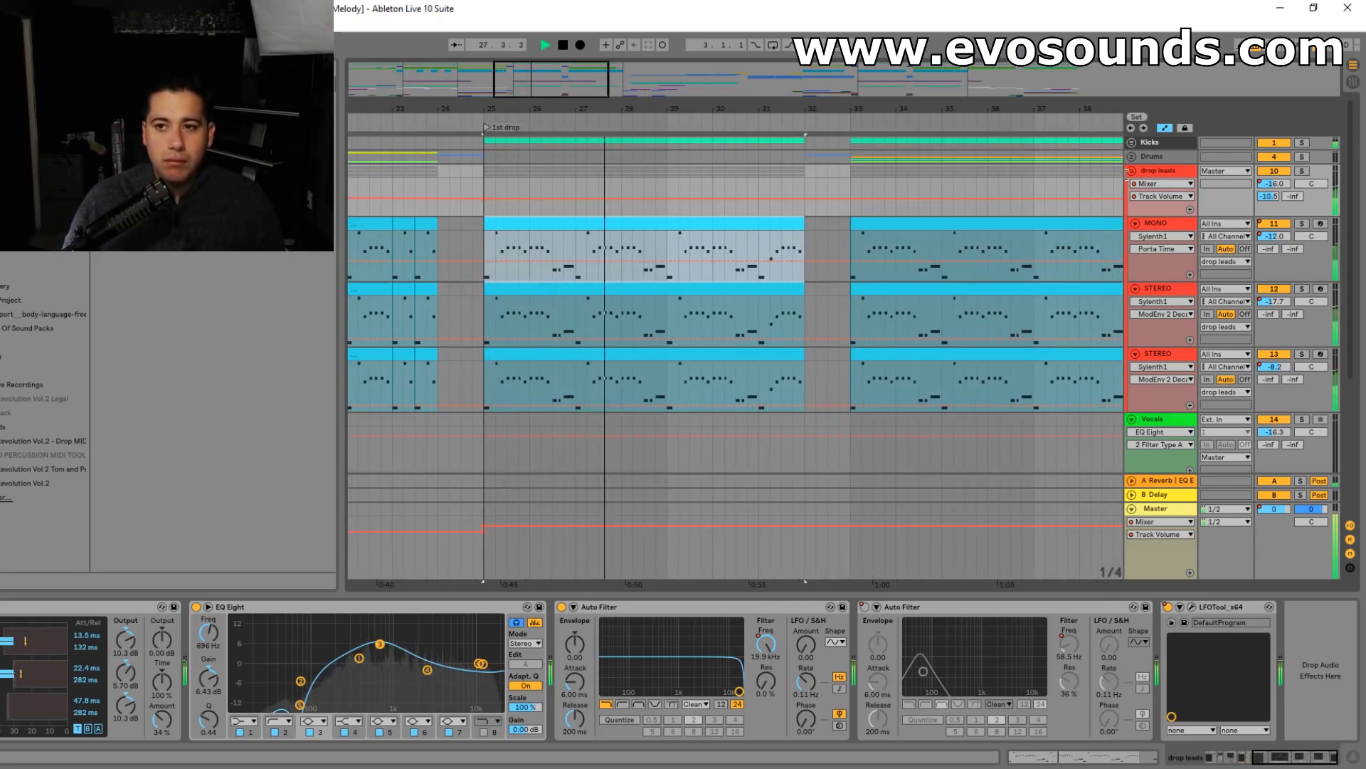
key("space")
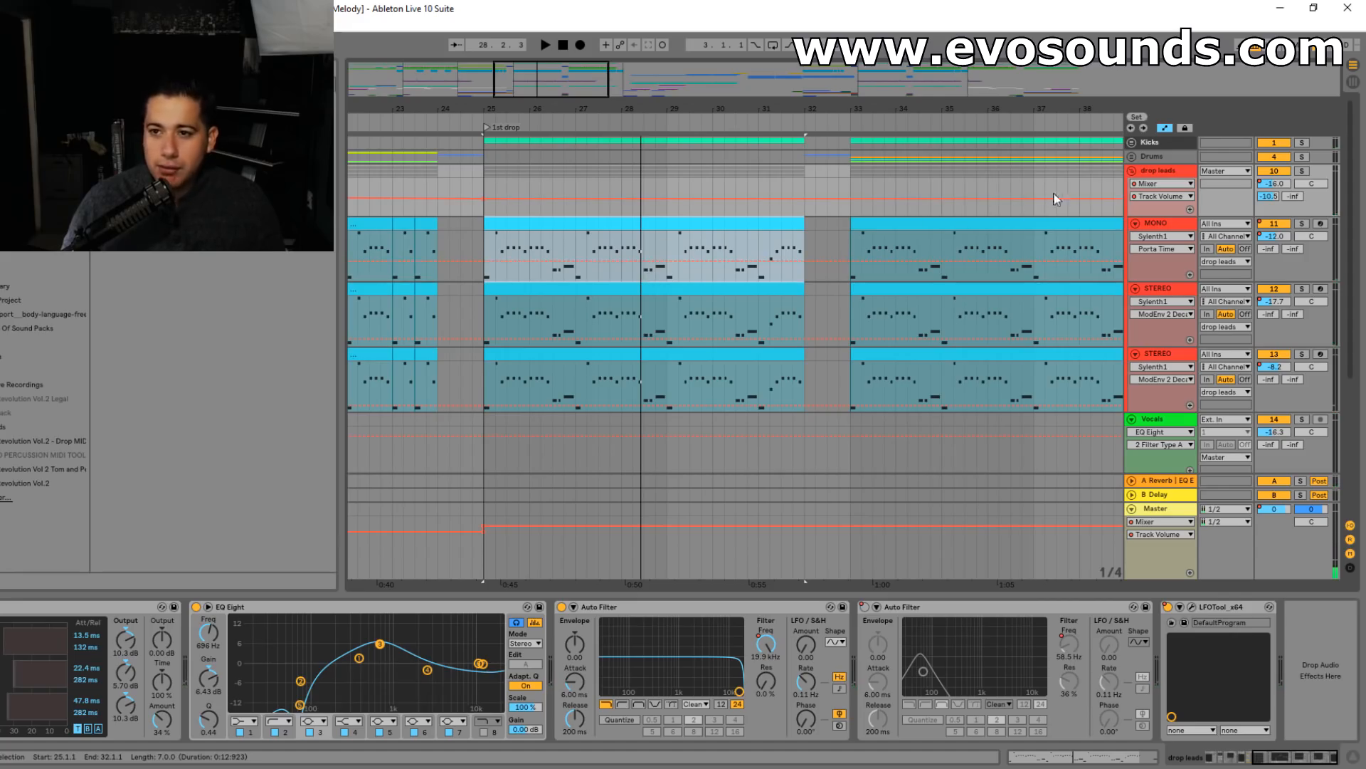
- Collapse the drop leads group and expand the Drums group
left_click(1132, 172)
left_click(1137, 152)
left_click(1133, 155)
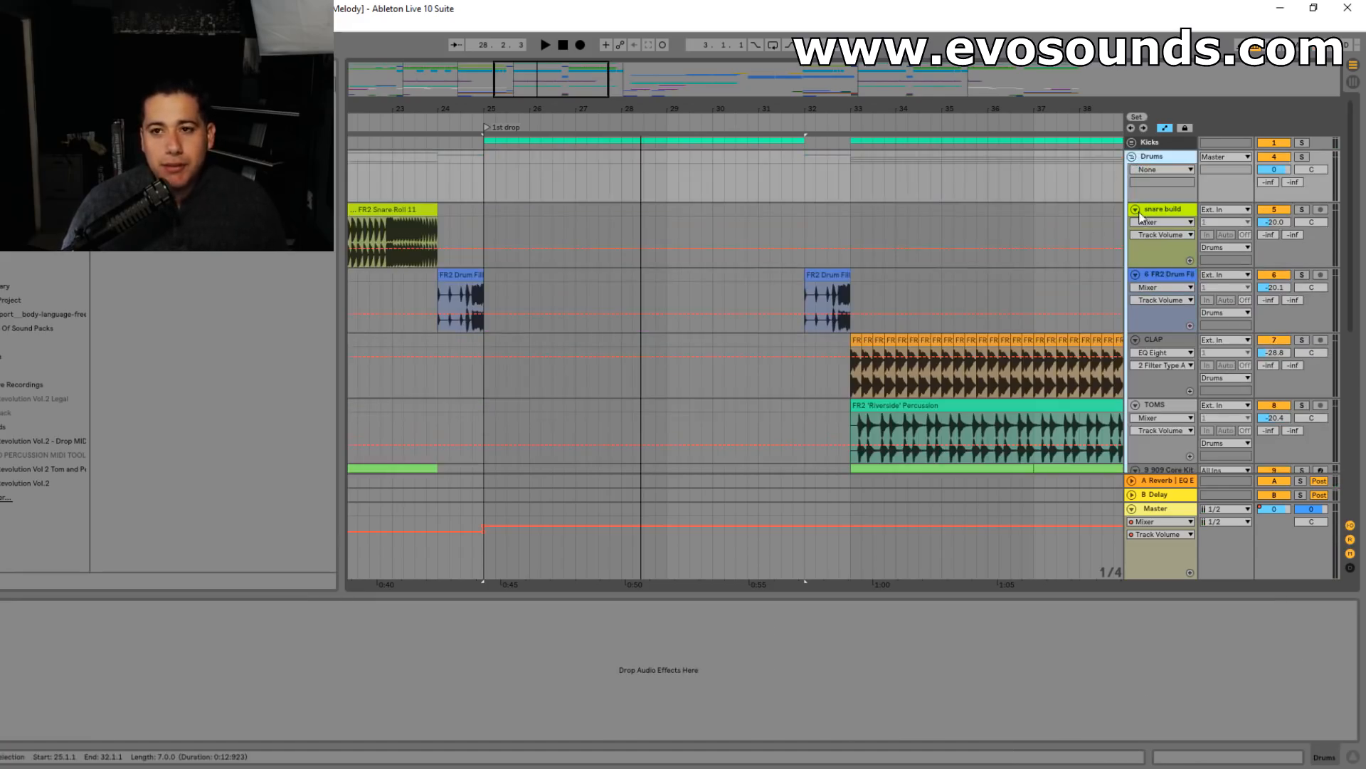
- Insert a new audio track below the 909 Core Kit in the Drums group and name it "tom"
scroll(1150, 207, "down", 5)
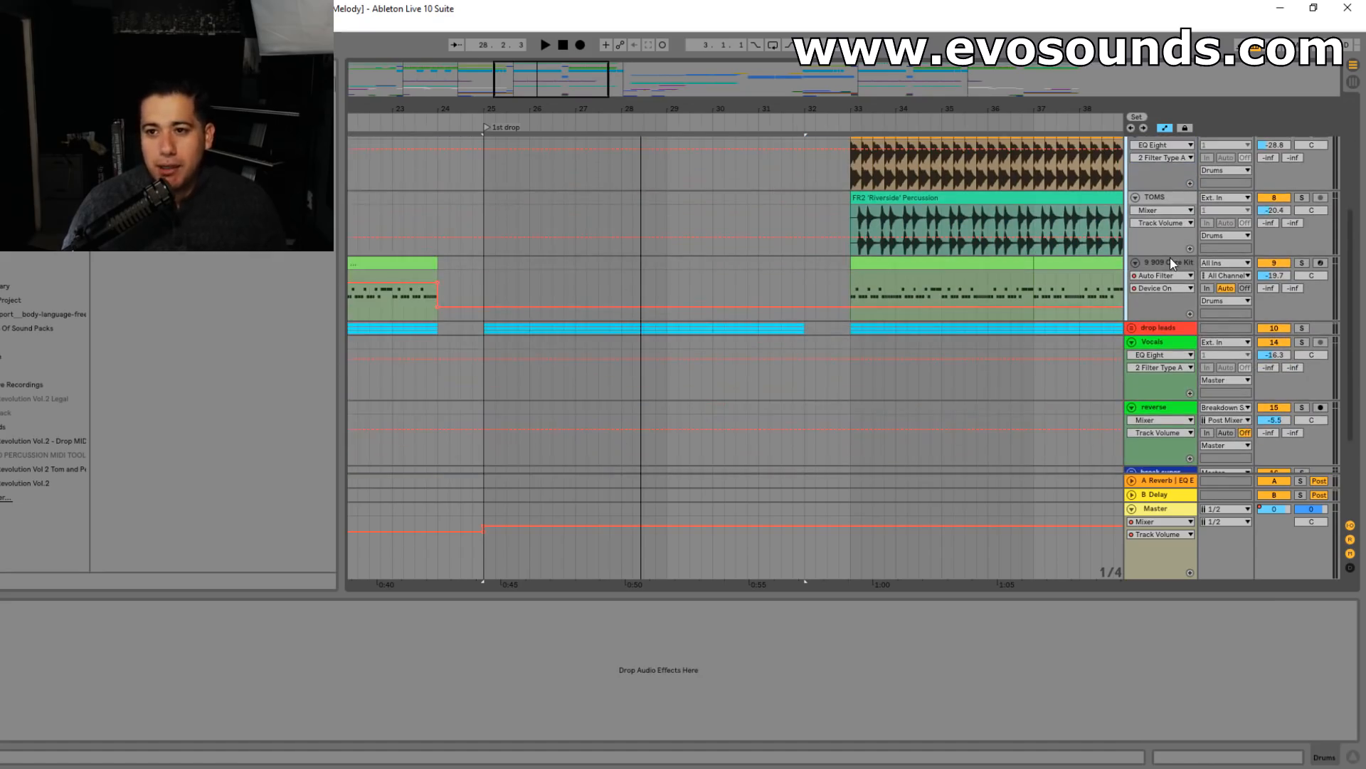
left_click(1175, 265)
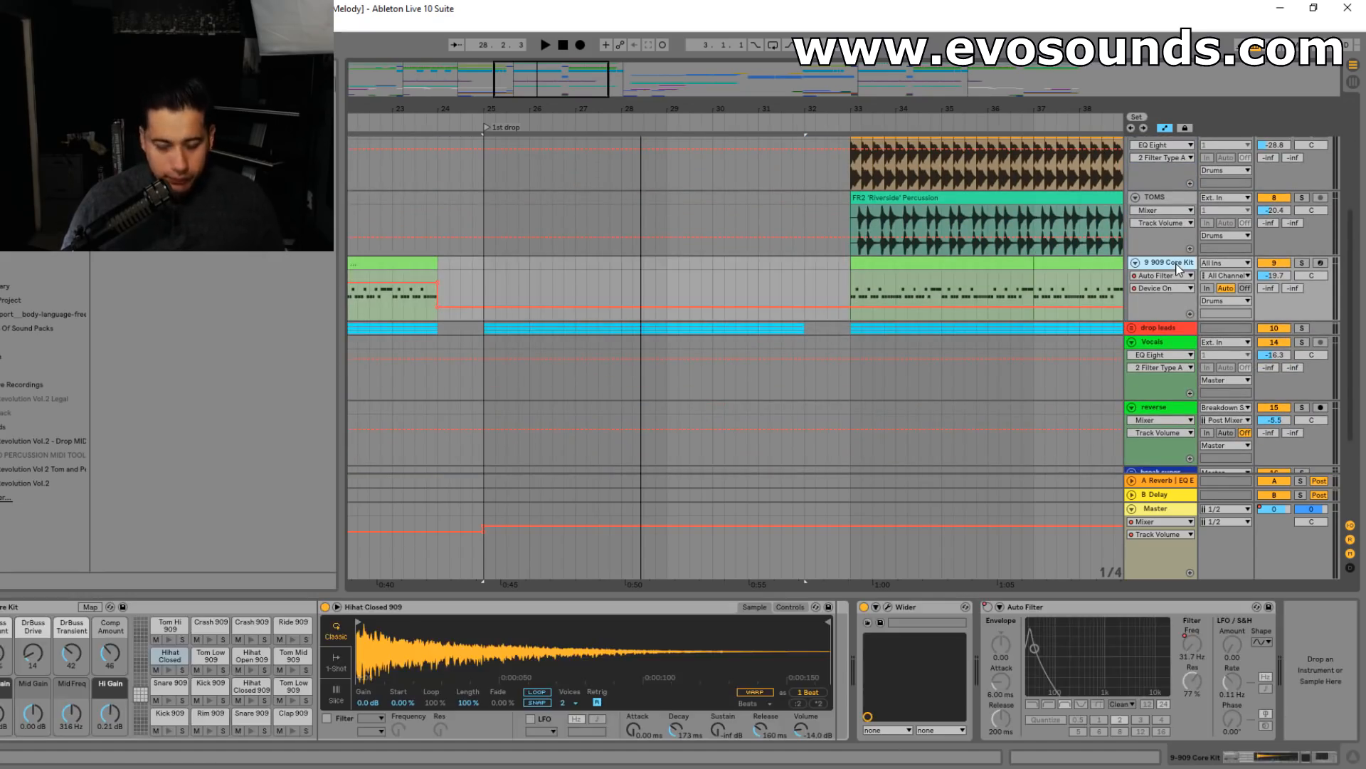
key("ctrl+t")
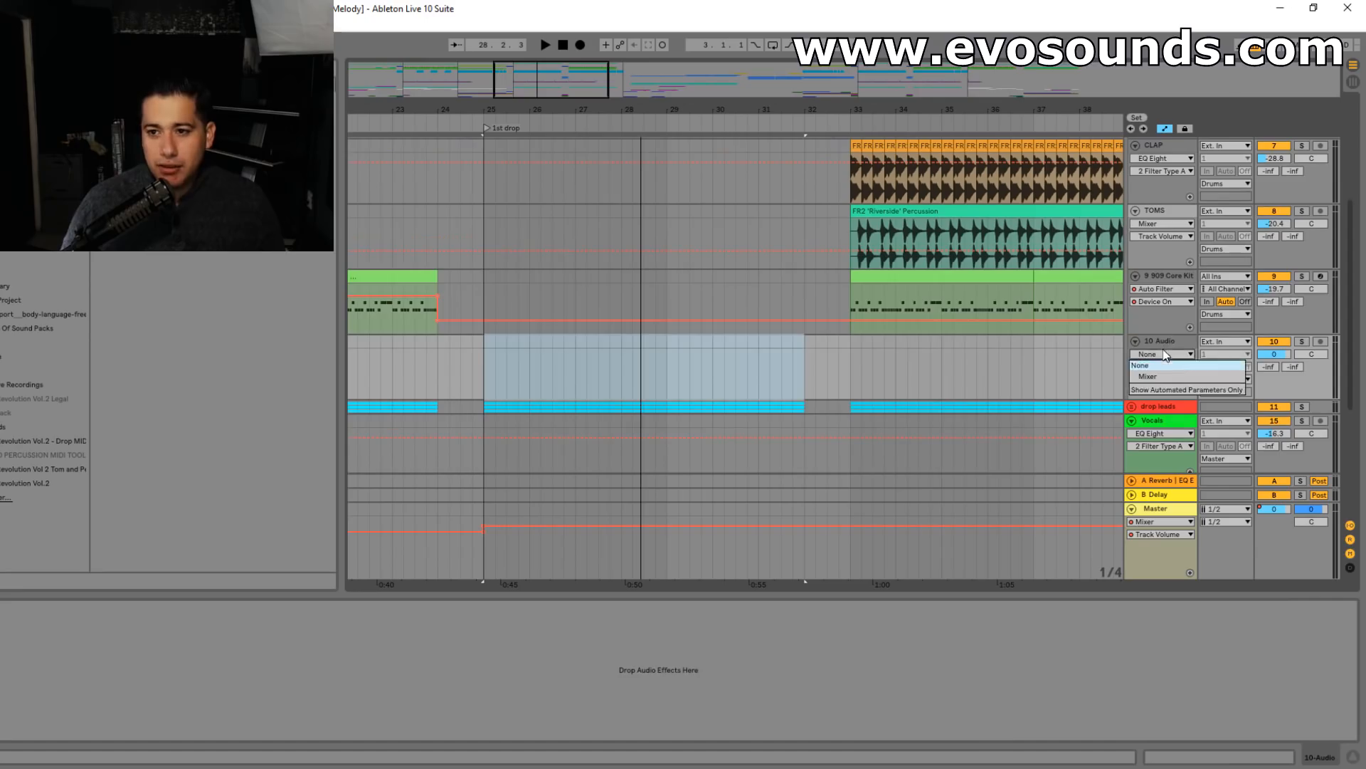
type("tom")
key("Return")
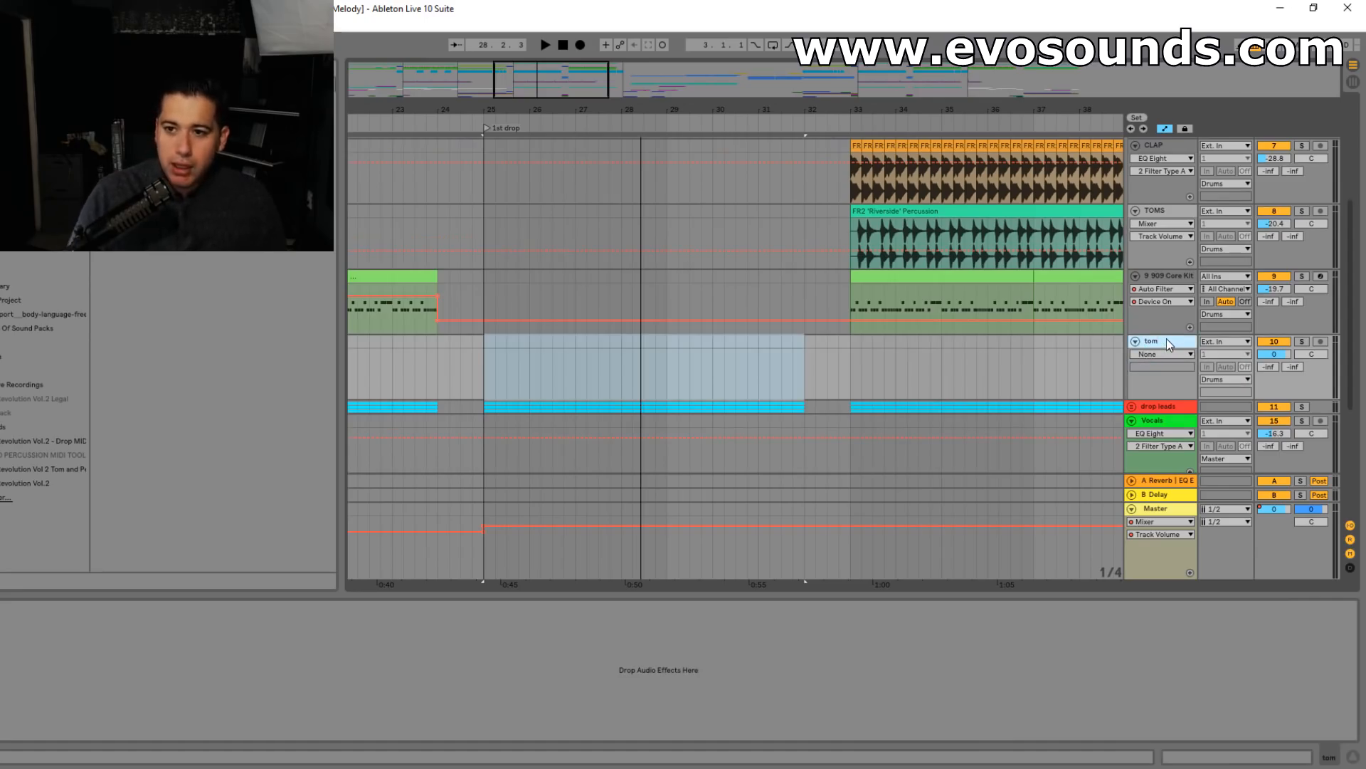
- Select the FR2 'Riverside' Percussion clip on the TOMS track in the second half of the drop
left_click(924, 228)
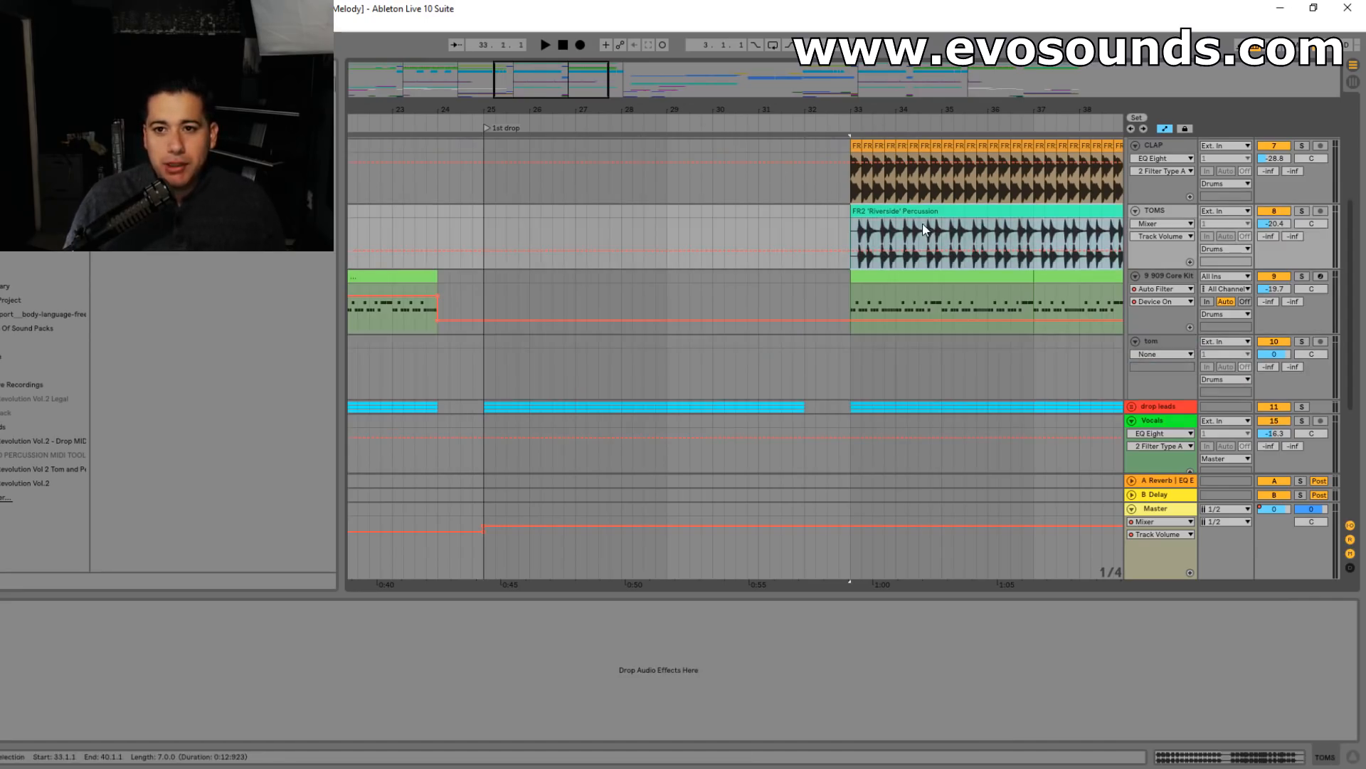
left_click_drag(545, 87, 548, 86)
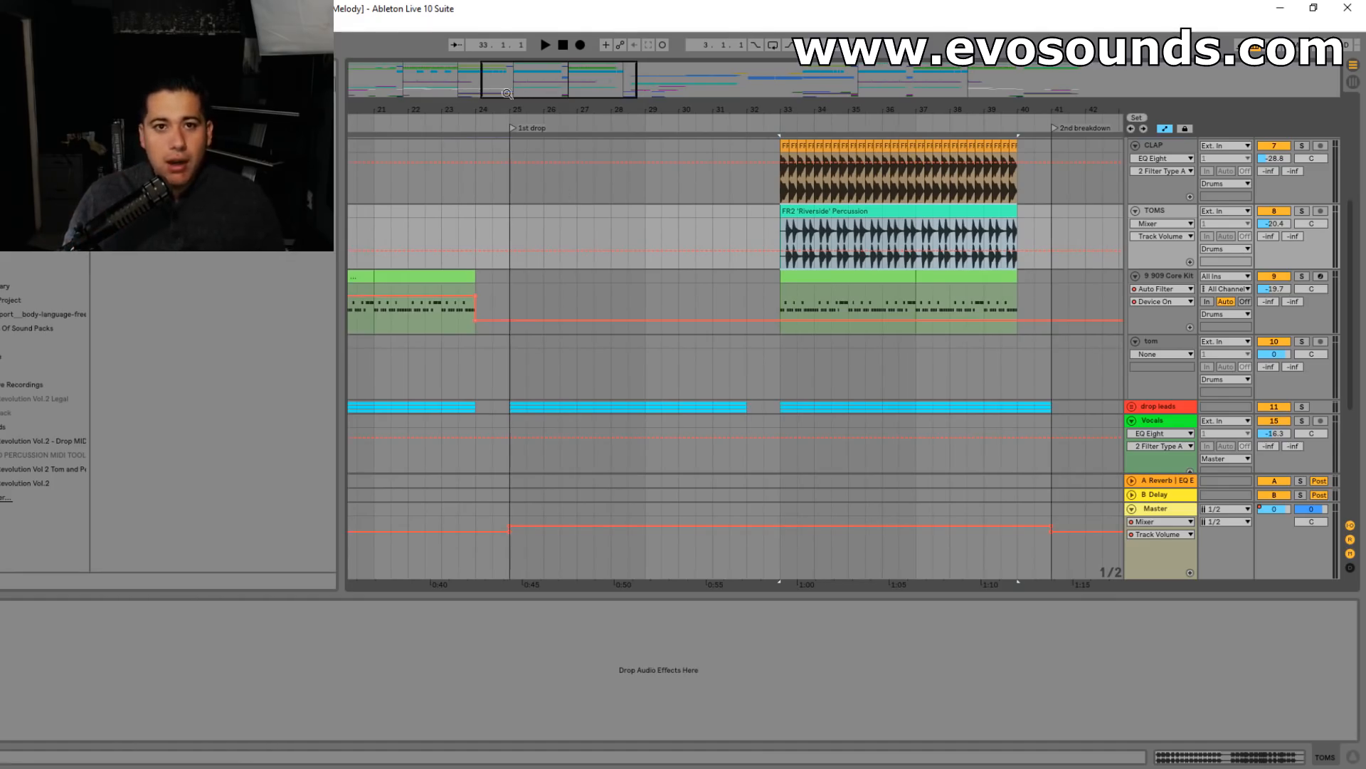
left_click_drag(548, 108, 548, 116)
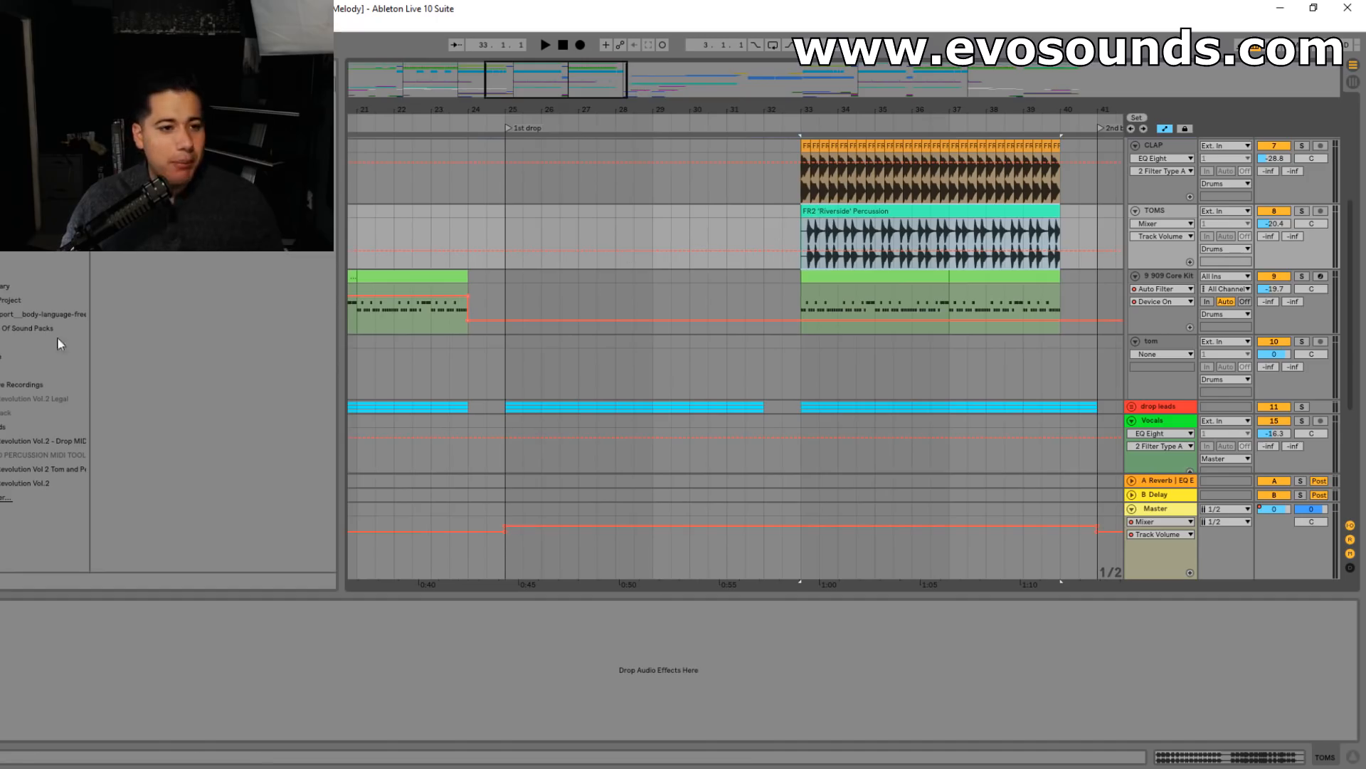
- Open the Toms folder of the Festival Revolution Vol.2 pack and audition its one-shot samples through Tom 14
left_click(28, 483)
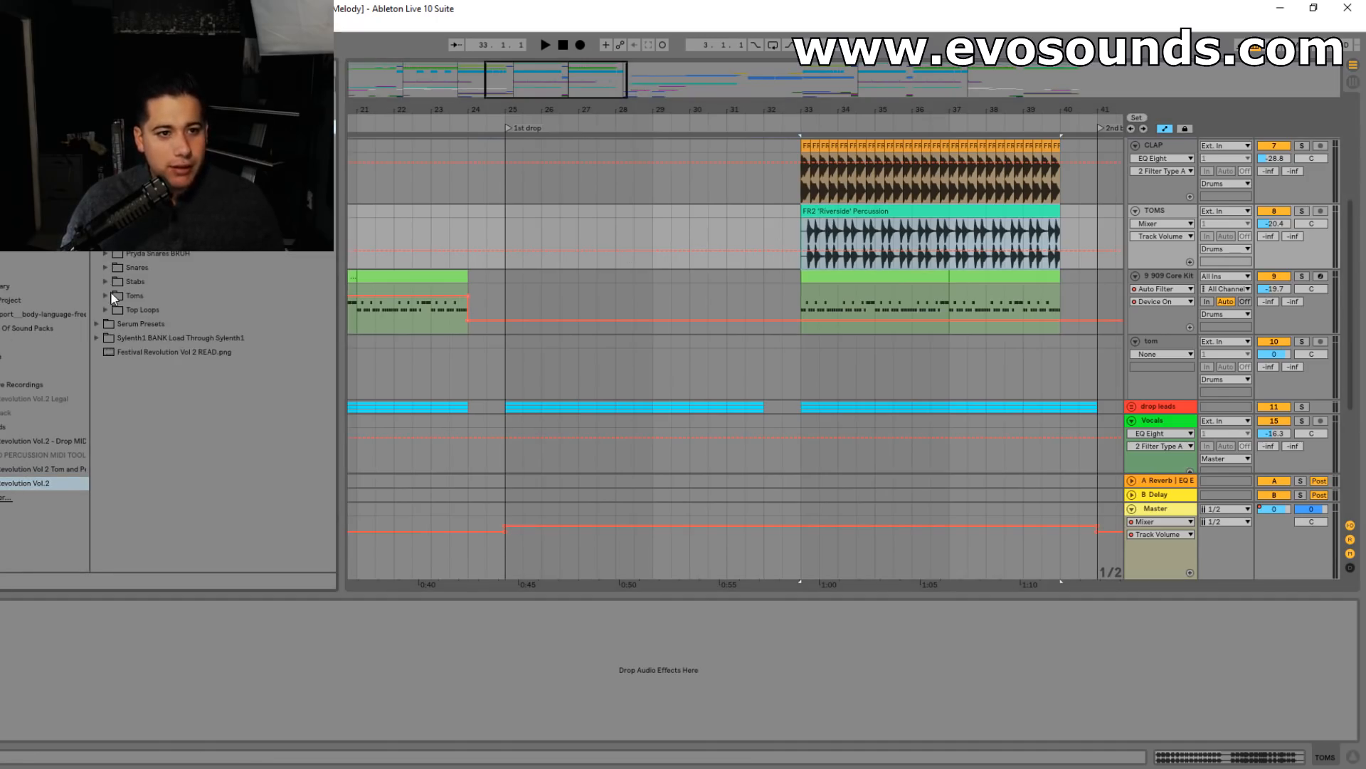
left_click(107, 295)
left_click(182, 327)
left_click(198, 314)
left_click(207, 328)
key("Down")
key("Down")
key("Down")
key("Down")
left_click(226, 367)
left_click(224, 393)
left_click(225, 409)
left_click(225, 423)
left_click(213, 410)
left_click(212, 424)
left_click(226, 437)
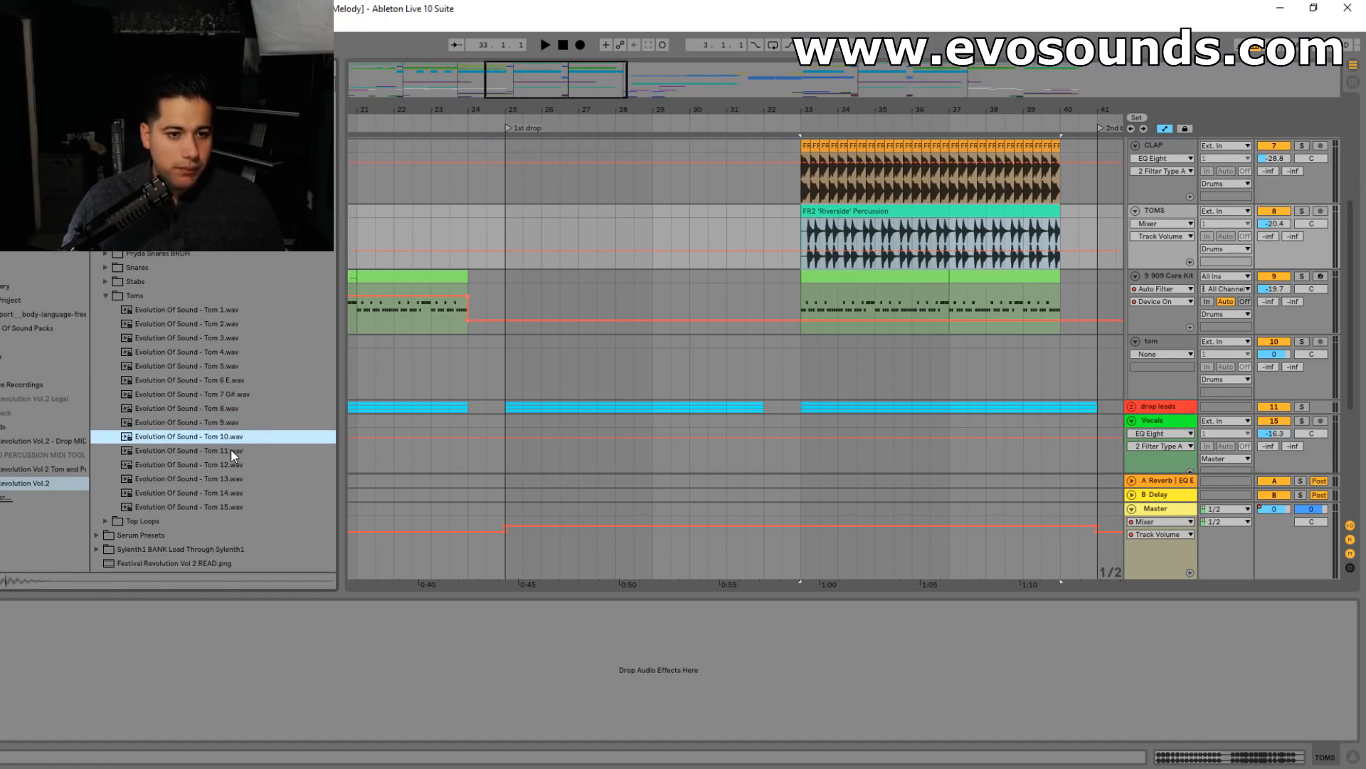
left_click(230, 450)
left_click(232, 463)
left_click(230, 477)
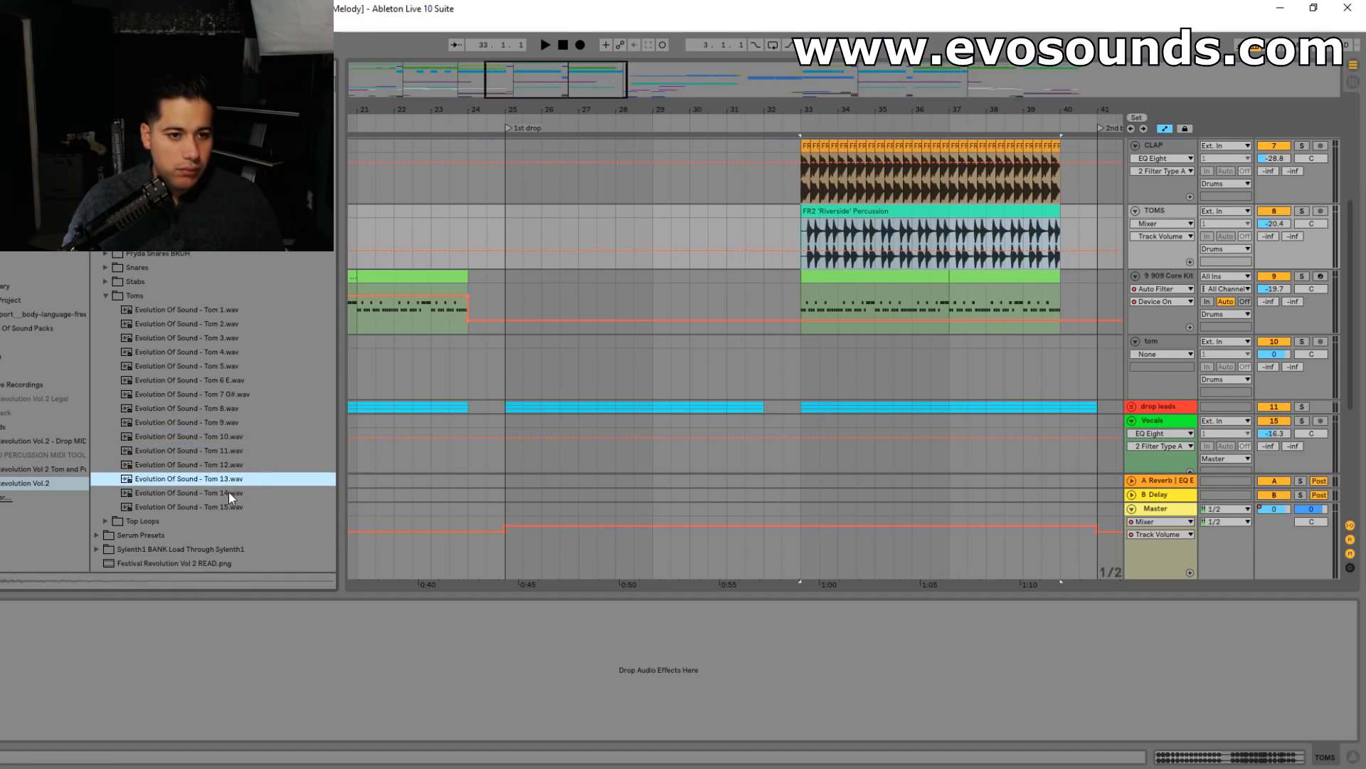
left_click(228, 493)
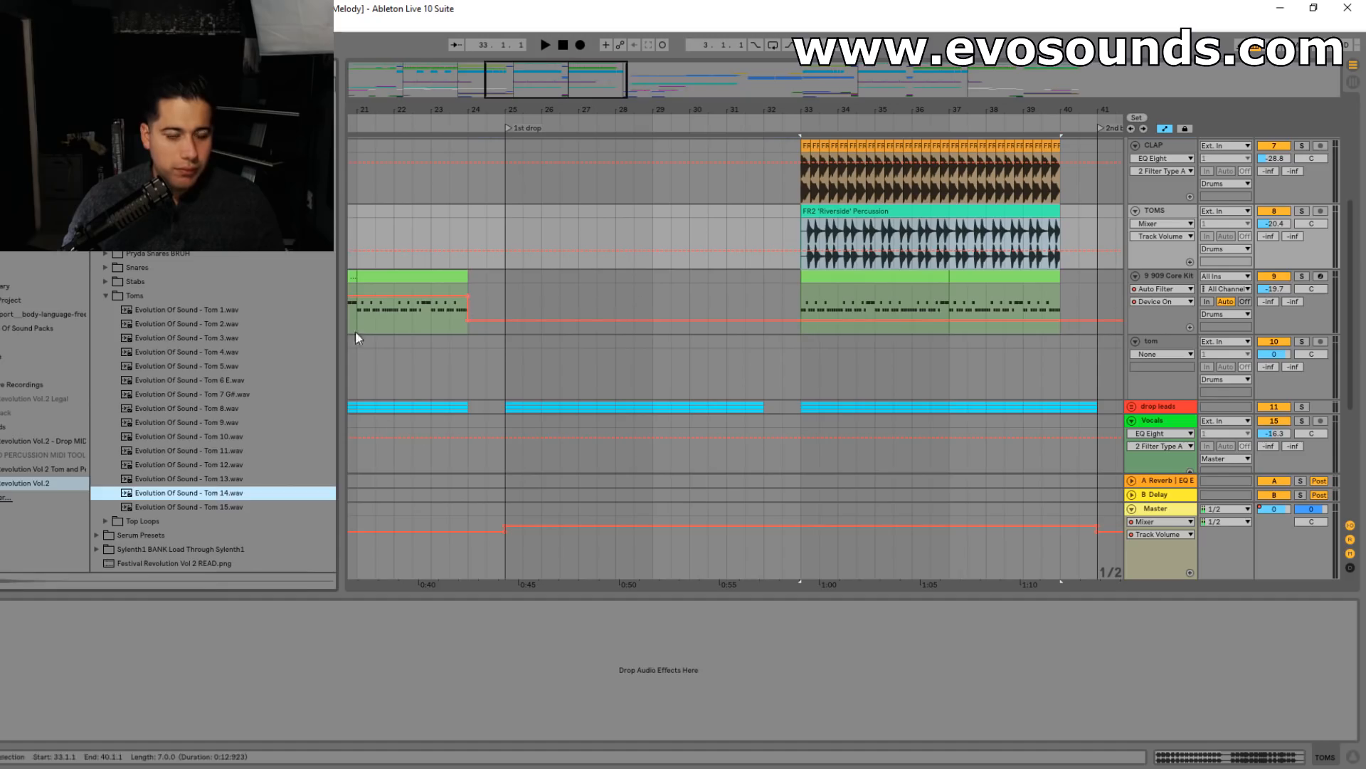
- Audition a few more Toms one-shots, finishing on Tom 3, and collapse the Toms folder
left_click(231, 393)
left_click(237, 353)
left_click(215, 339)
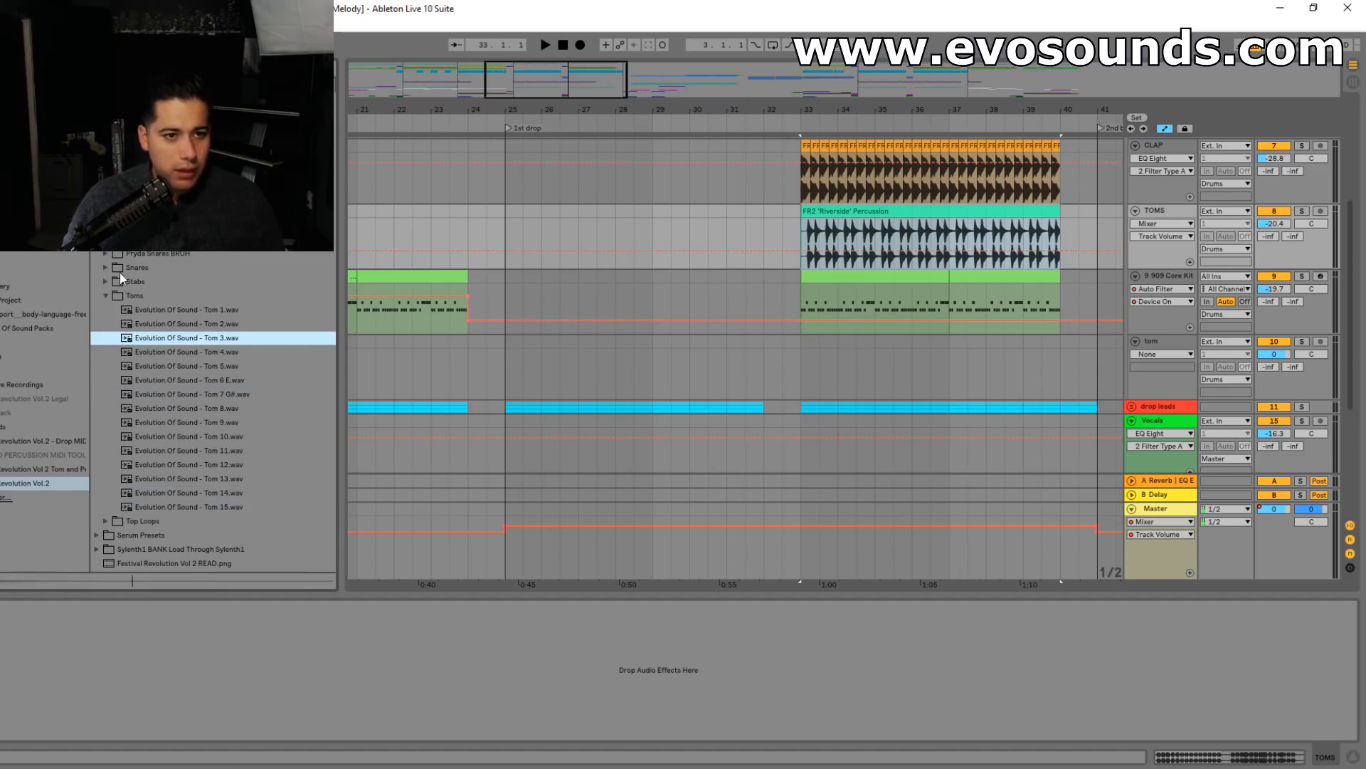
left_click(106, 295)
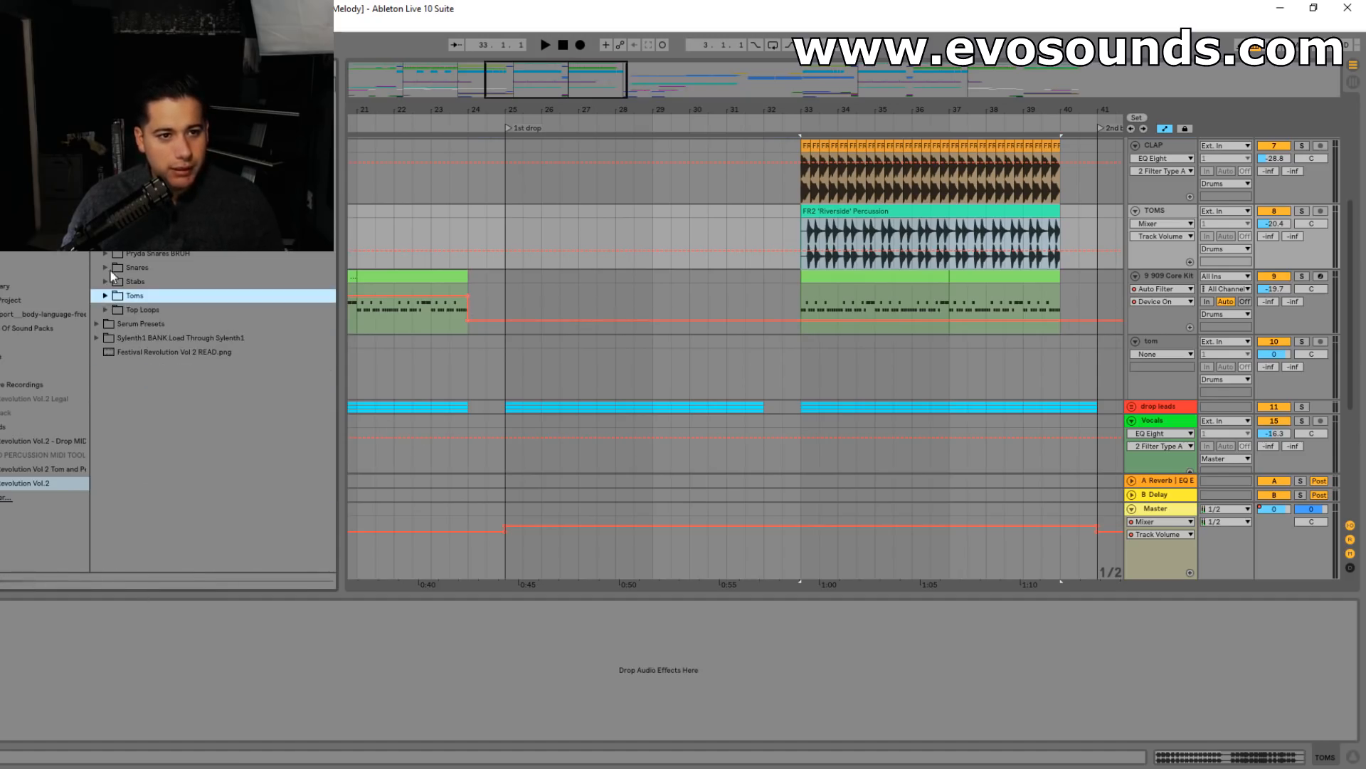
- Audition the FR2 Percussion one-shots in the Festival Revolution Vol.2 pack, settling on FR2 Percussion 13
scroll(163, 303, "up", 5)
left_click(162, 308)
left_click(167, 354)
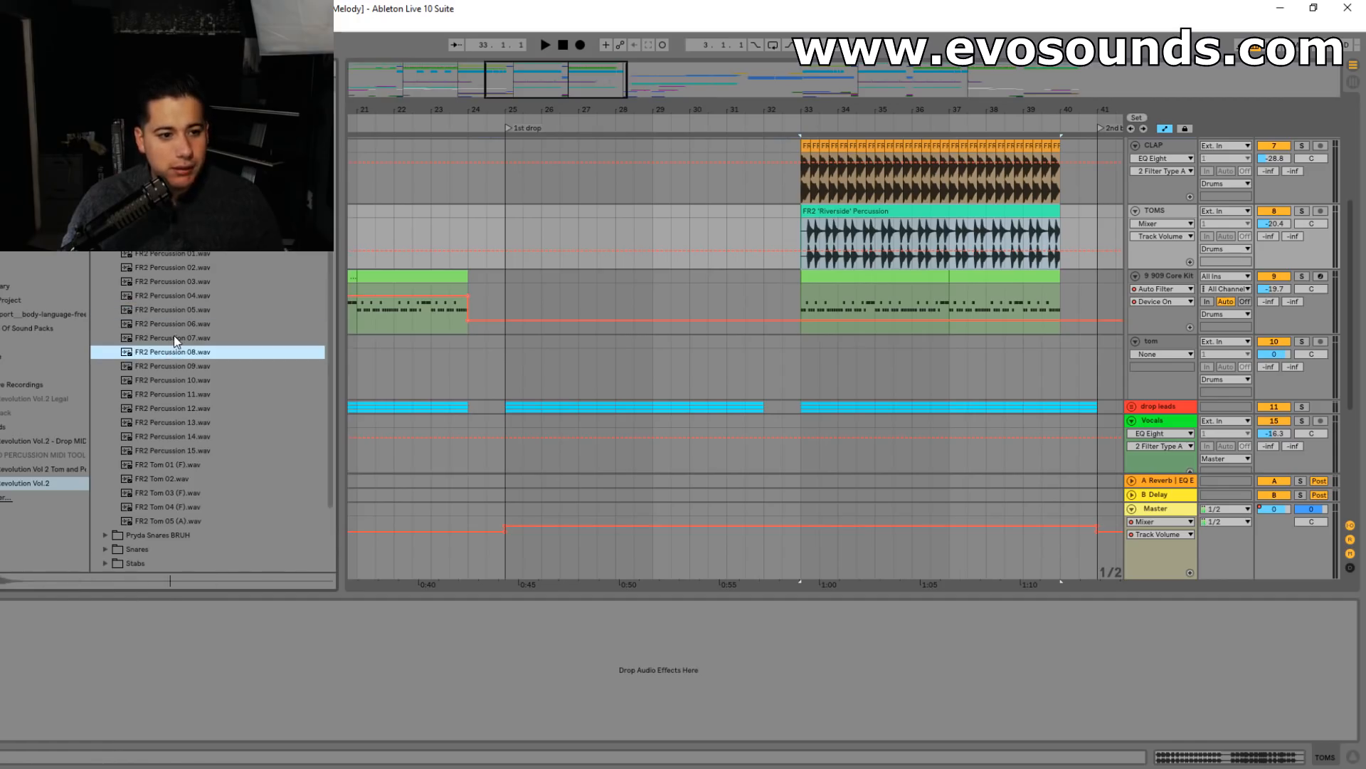
left_click(174, 338)
left_click(178, 353)
left_click(182, 366)
left_click(185, 380)
left_click(186, 394)
left_click(187, 408)
key("Down")
key("Down")
key("Down")
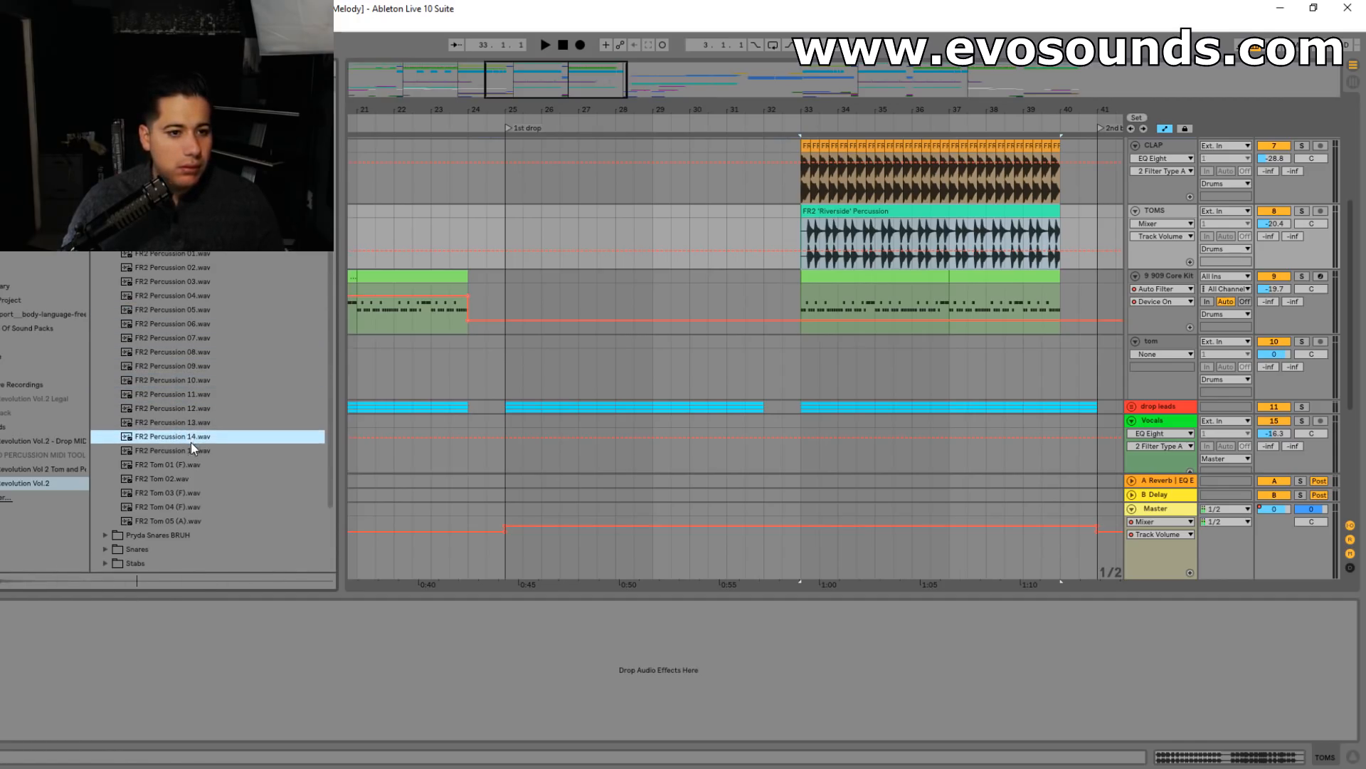
left_click(189, 422)
left_click(187, 408)
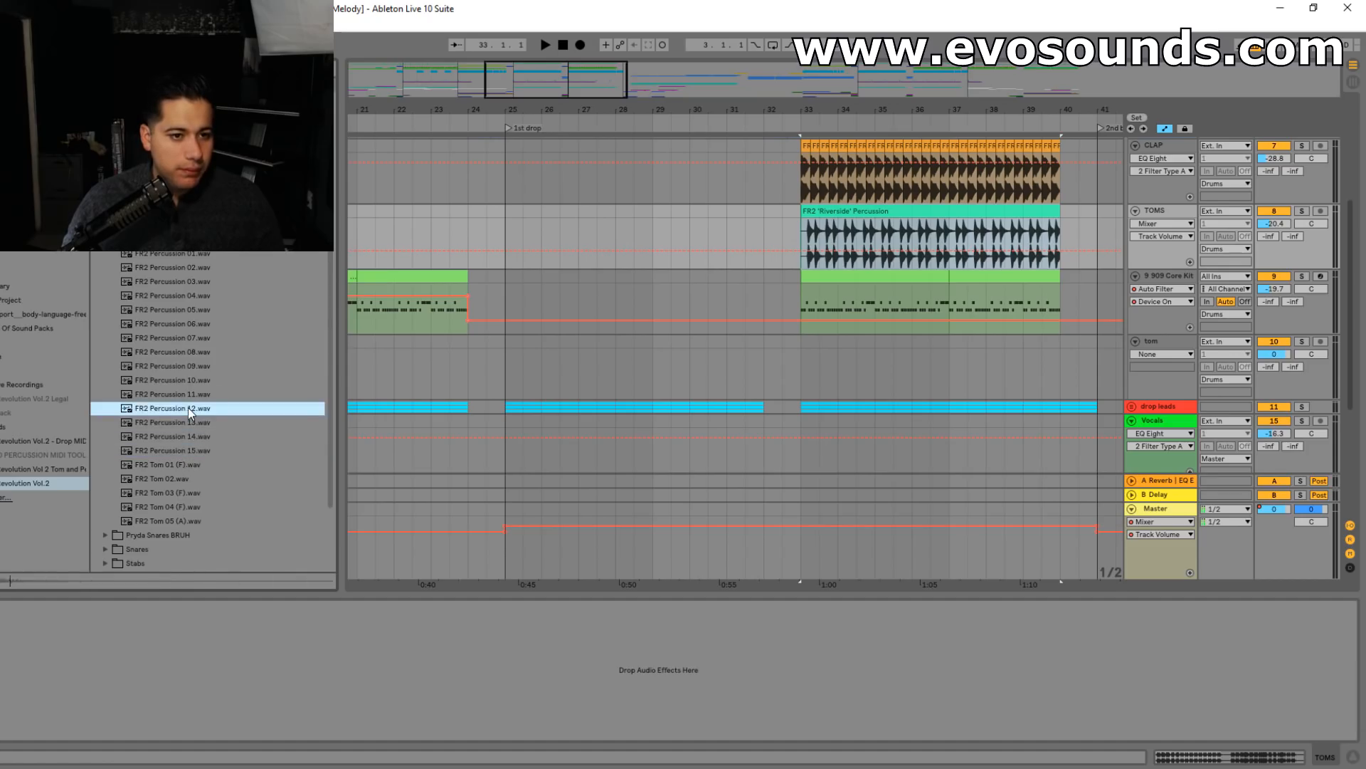
left_click(175, 423)
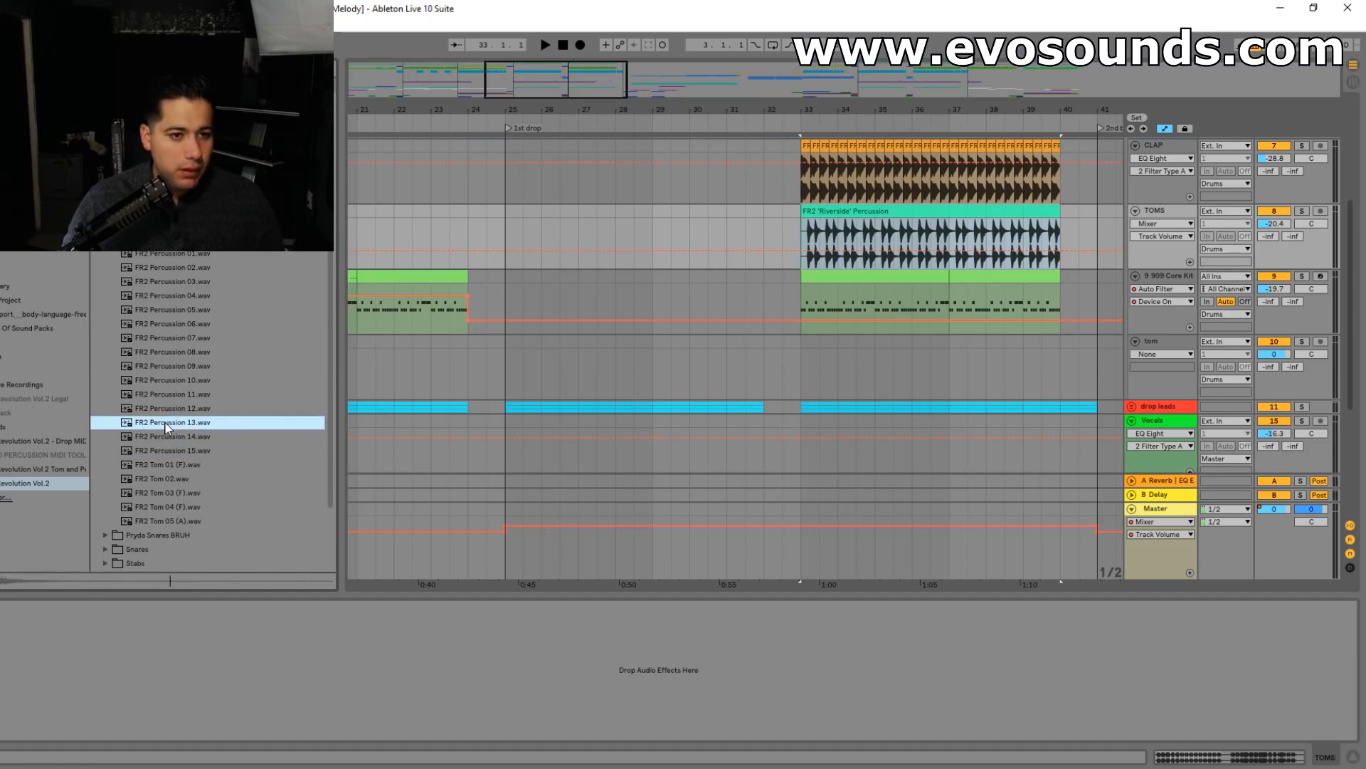
- Place the FR2 Percussion 13 sample on the tom track near the start of the first drop
left_click(1164, 347)
scroll(546, 243, "up", 4, "ctrl")
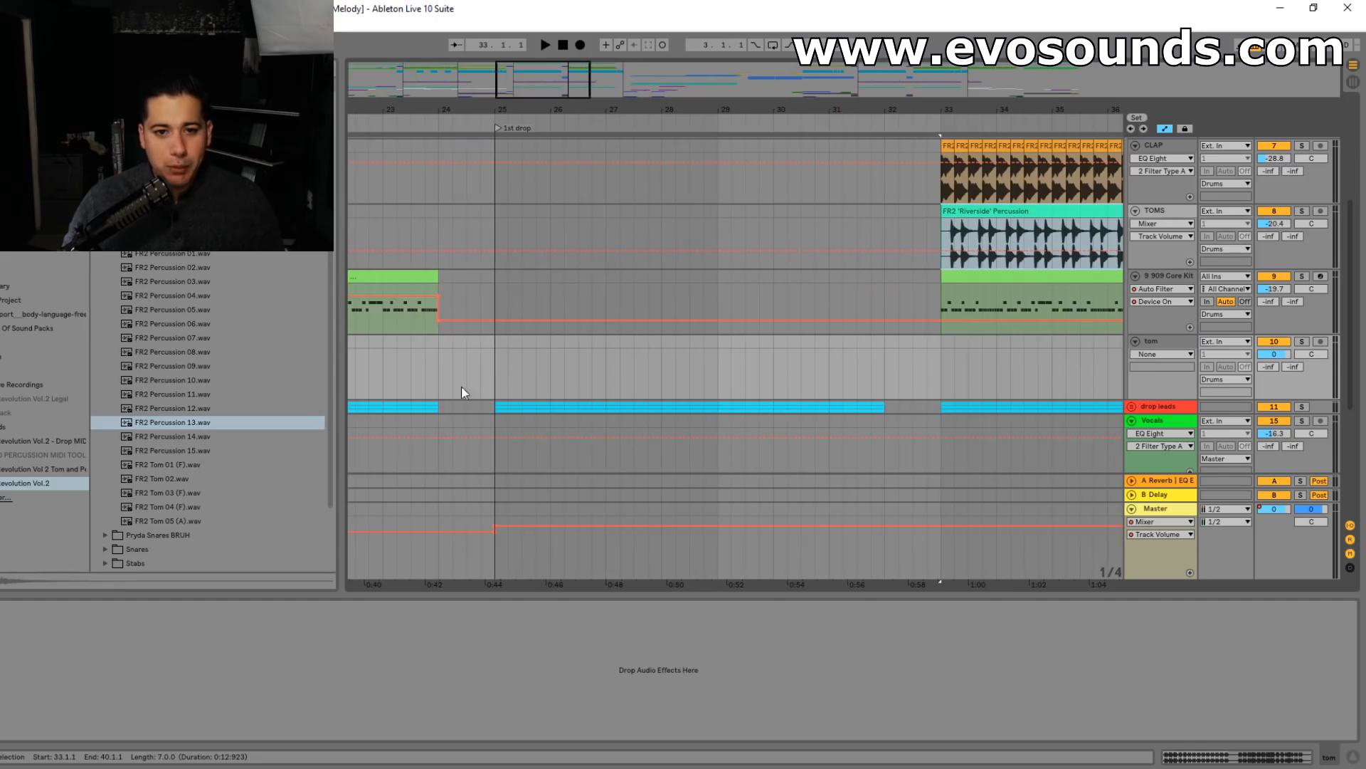
left_click(425, 382)
key("space")
left_click_drag(190, 423, 536, 378)
key("space")
- Expand the drop leads group to line up percussion hits with the lead notes in the first drop
left_click(1132, 407)
scroll(720, 372, "down", 4)
mouse_move(524, 84)
left_mouse_down()
mouse_move(527, 135)
mouse_move(519, 106)
left_mouse_up()
scroll(634, 199, "up", 2)
- Adjust the FR2 Percussion 13 clip against the leads and set the tom track volume to -17.3 dB
mouse_move(718, 194)
left_mouse_down()
mouse_move(648, 197)
mouse_move(672, 200)
mouse_move(659, 199)
left_mouse_up()
left_click(556, 242)
key("space")
key("space")
mouse_move(1258, 209)
left_mouse_down()
mouse_move(1258, 228)
mouse_move(1280, 217)
left_mouse_up()
left_click(496, 214)
key("space")
key("space")
key("space")
key("space")
- Move the percussion hit on the tom track to 25.1.4 and play the start of the drop
left_click(641, 195)
left_click_drag(636, 195, 613, 198)
left_click(531, 214)
key("space")
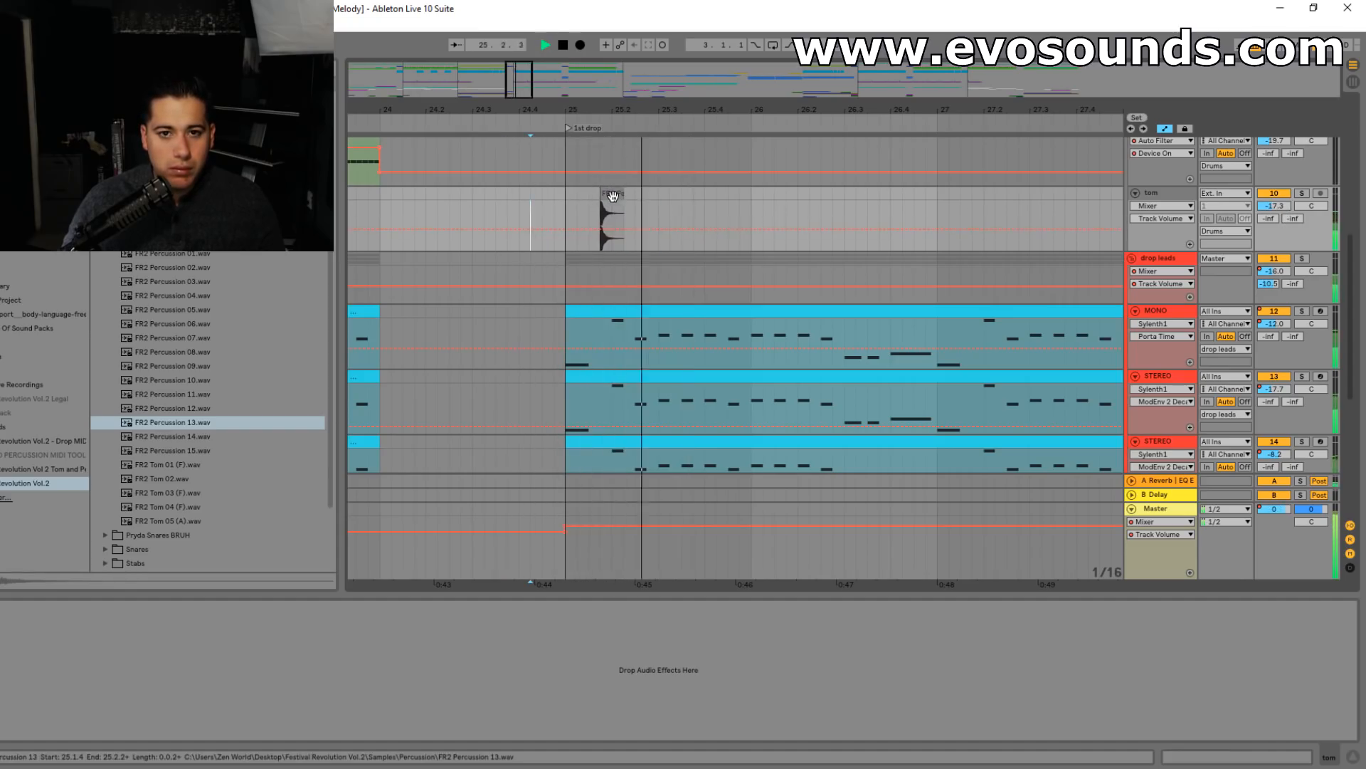
left_click(613, 196)
key("space")
- Move the percussion hit to 25.2.1 and add a copy at 25.1.3
left_click_drag(608, 196, 627, 196)
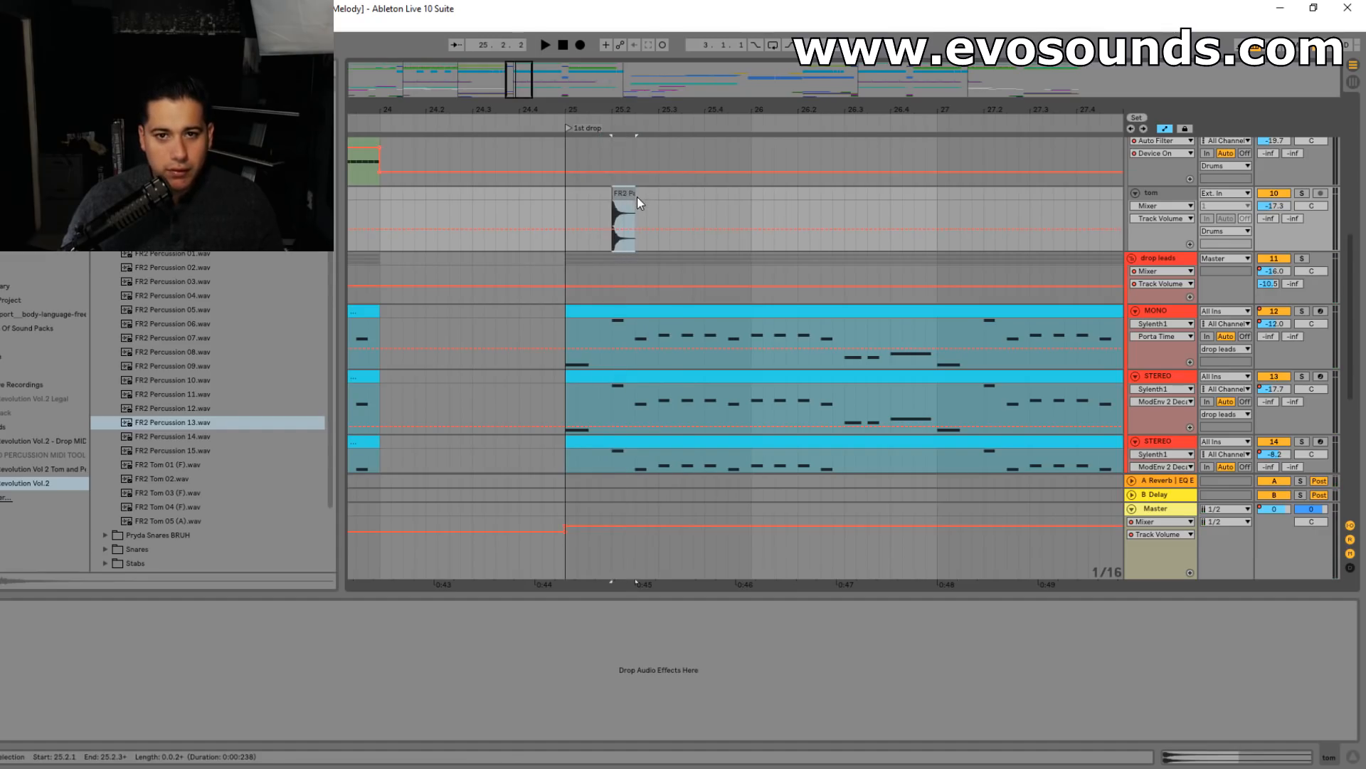
left_click_drag(638, 197, 600, 196)
left_click(598, 209)
key("space")
- Move the second percussion hit to 25.2.3 and shorten it to a sixteenth note
left_click(644, 203)
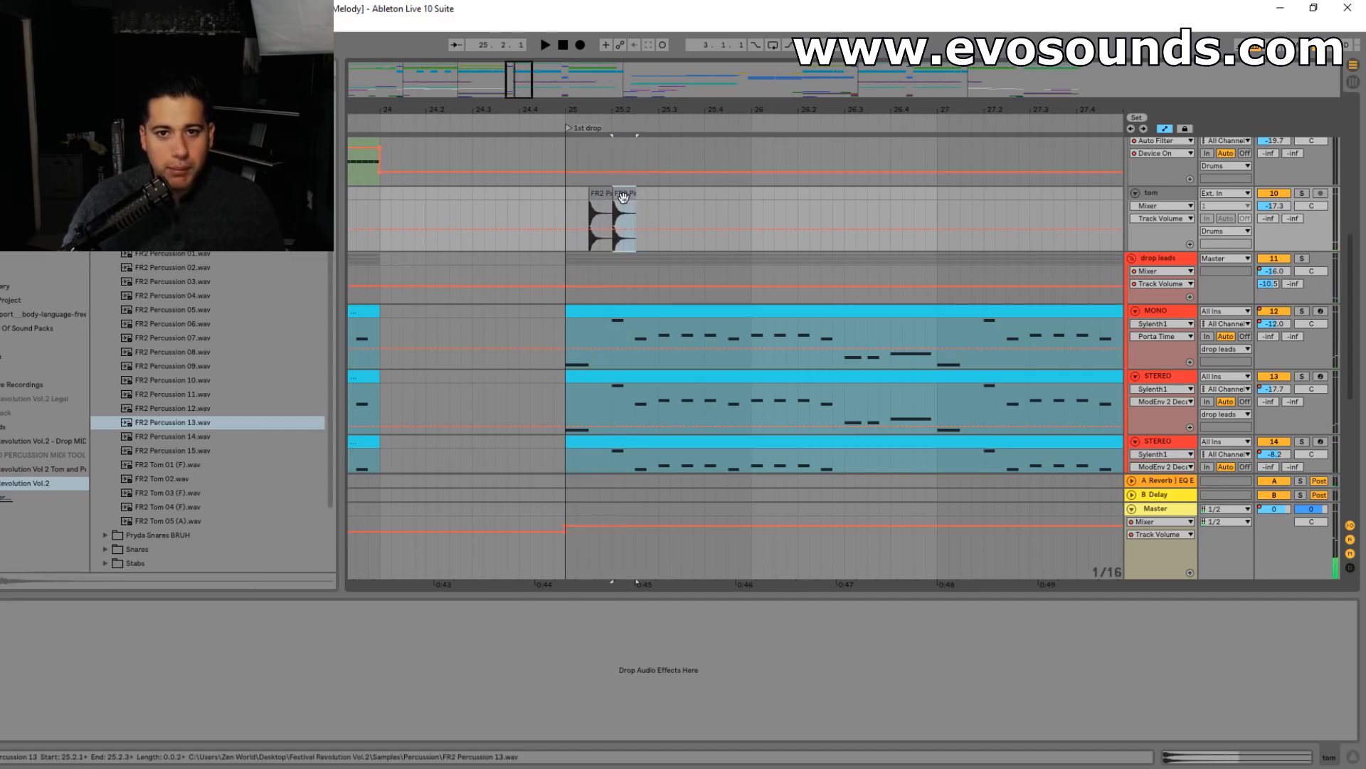
key("ctrl+v")
left_click_drag(644, 203, 644, 204)
left_click(556, 210)
key("space")
left_click(649, 193)
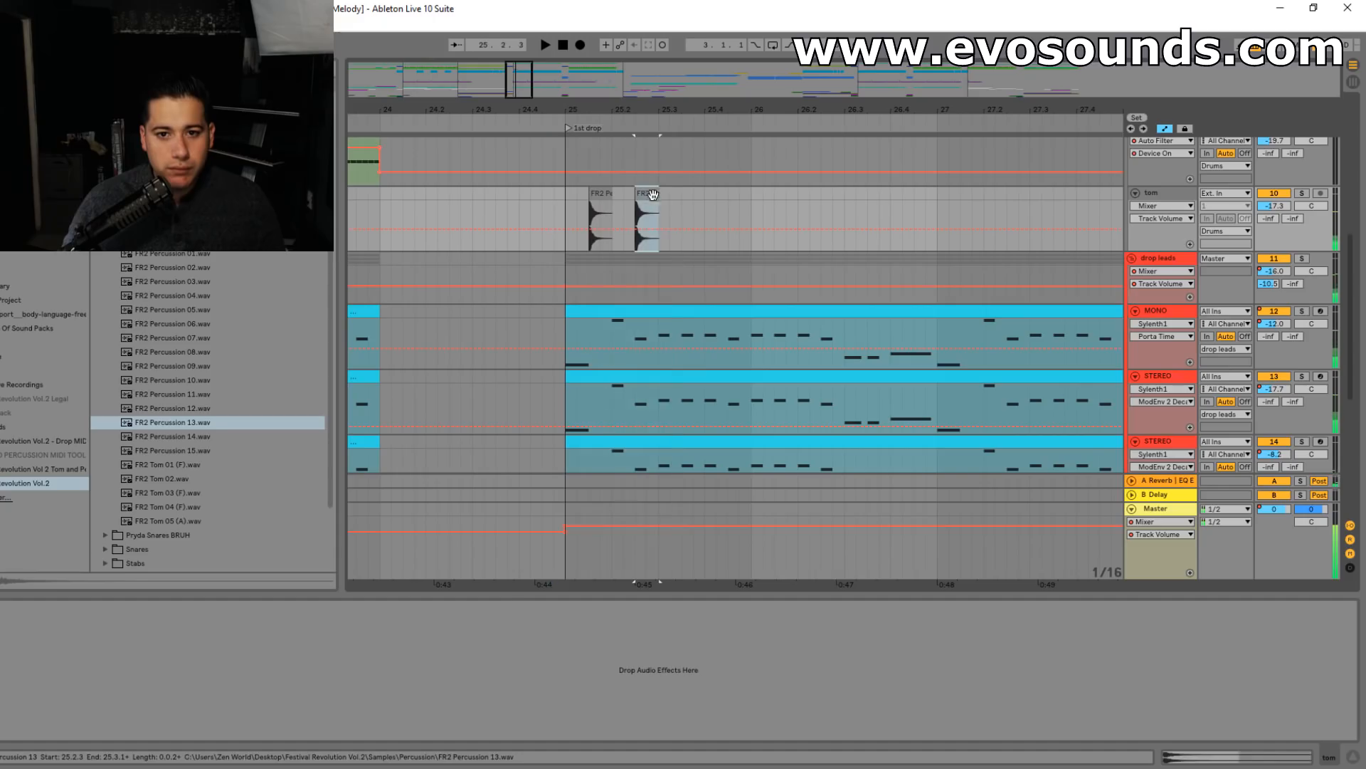
left_click_drag(659, 193, 647, 193)
- Paste copies of the shortened hit at 25.3.3 and 25.4.3 and play the pattern
left_click(684, 204)
key("ctrl+v")
key("ctrl+v")
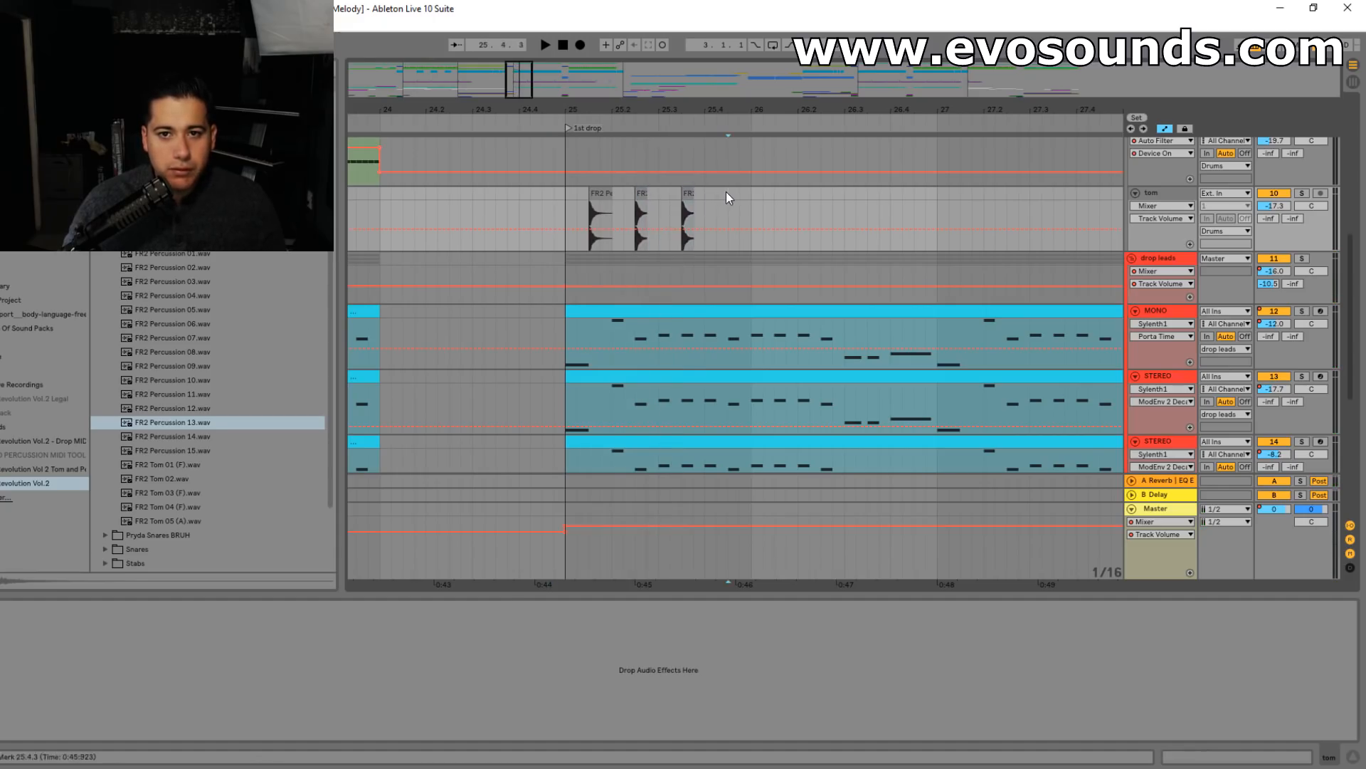
key("space")
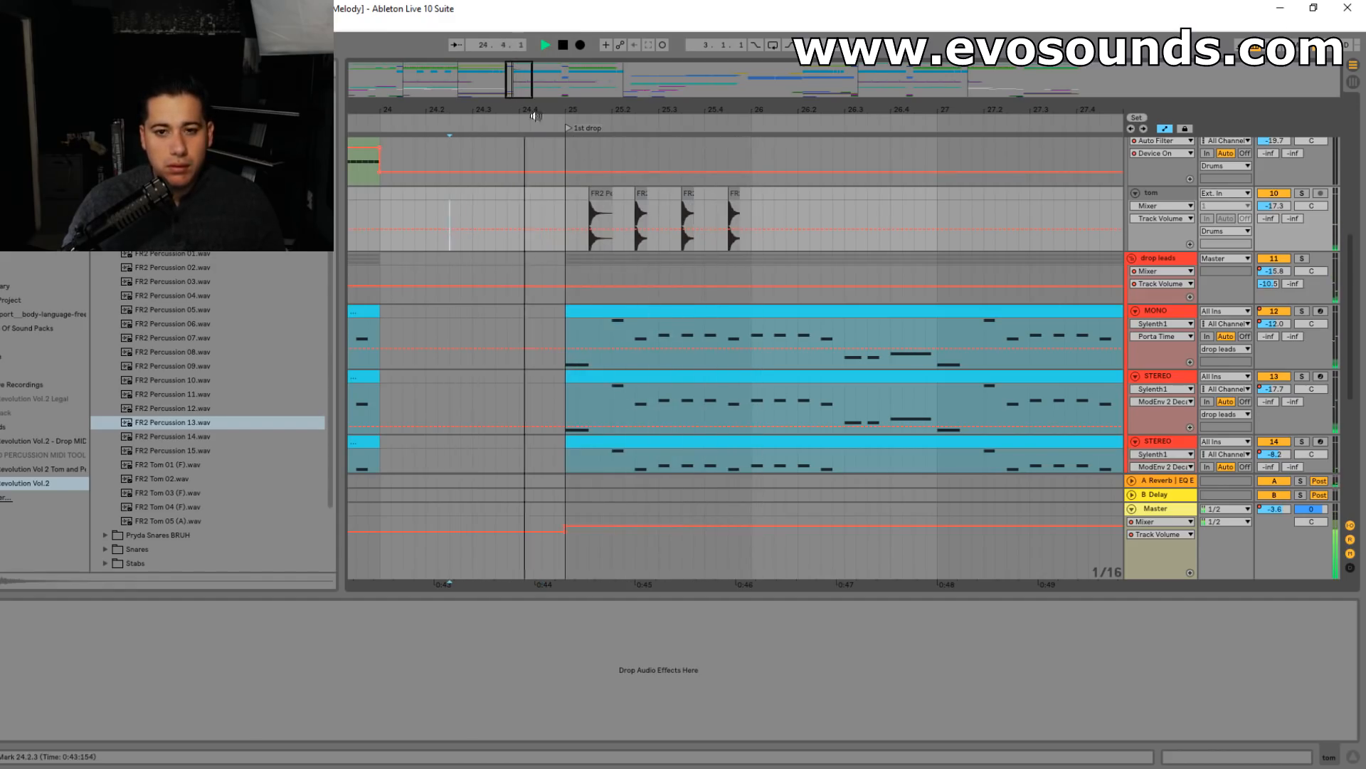
scroll(727, 195, "up", 3)
key("space")
- Remove the second of the four percussion hits and play the remaining pattern with the leads
left_click_drag(564, 211, 609, 207)
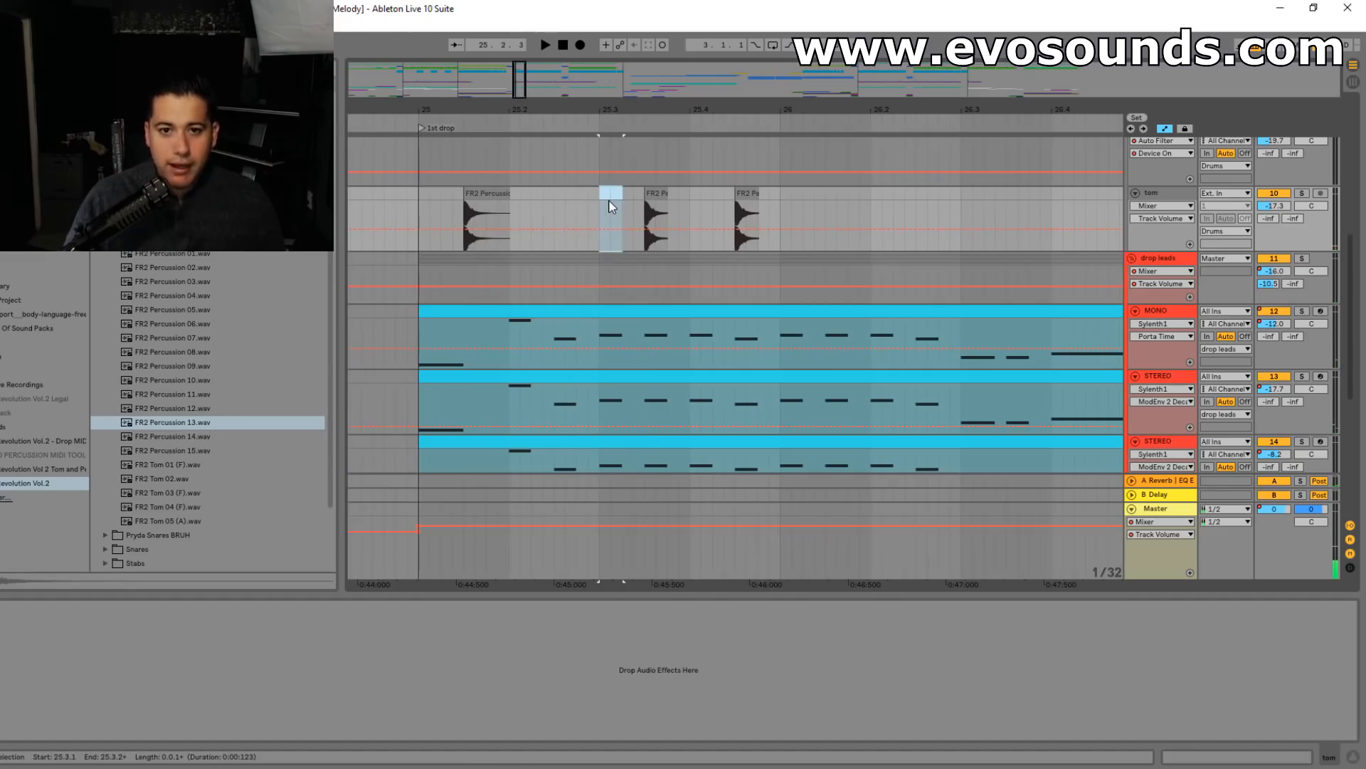
key("Delete")
left_click(396, 213)
key("space")
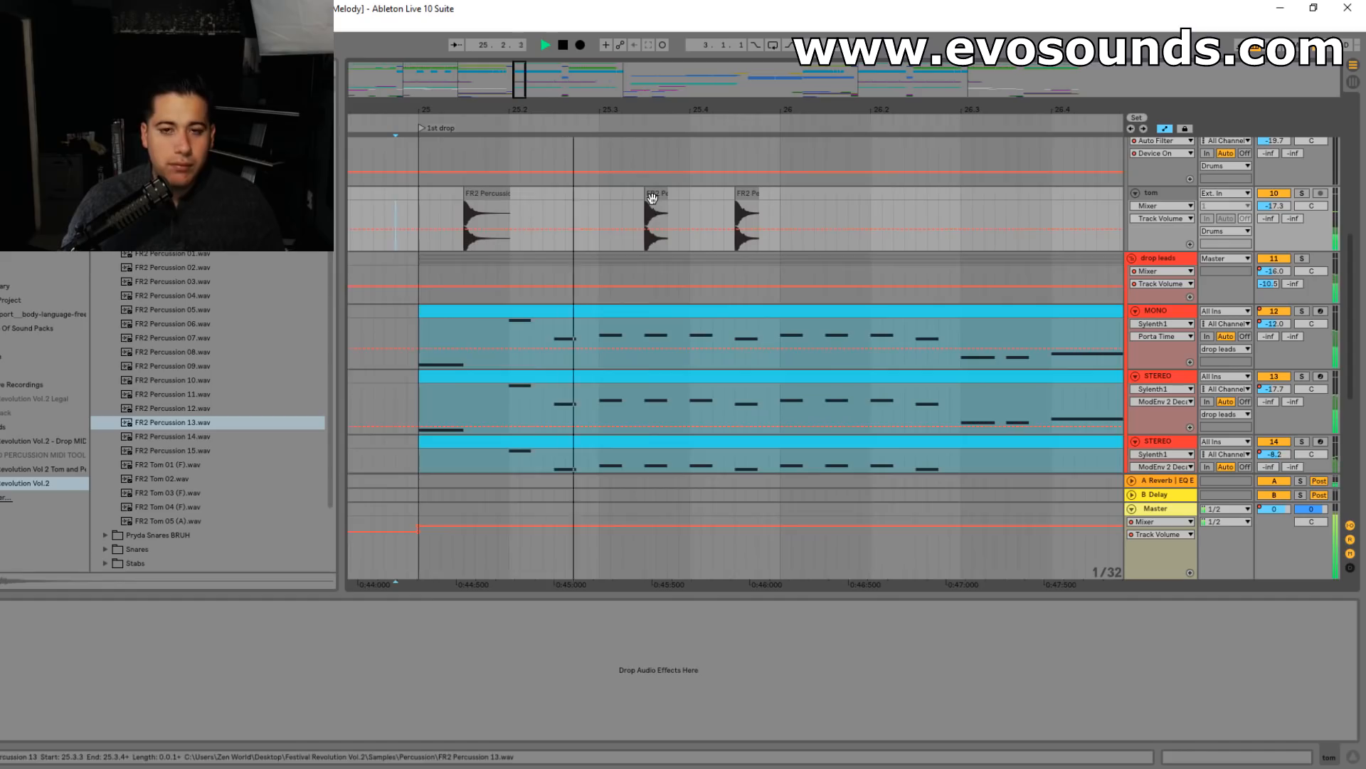
key("space")
key("space")
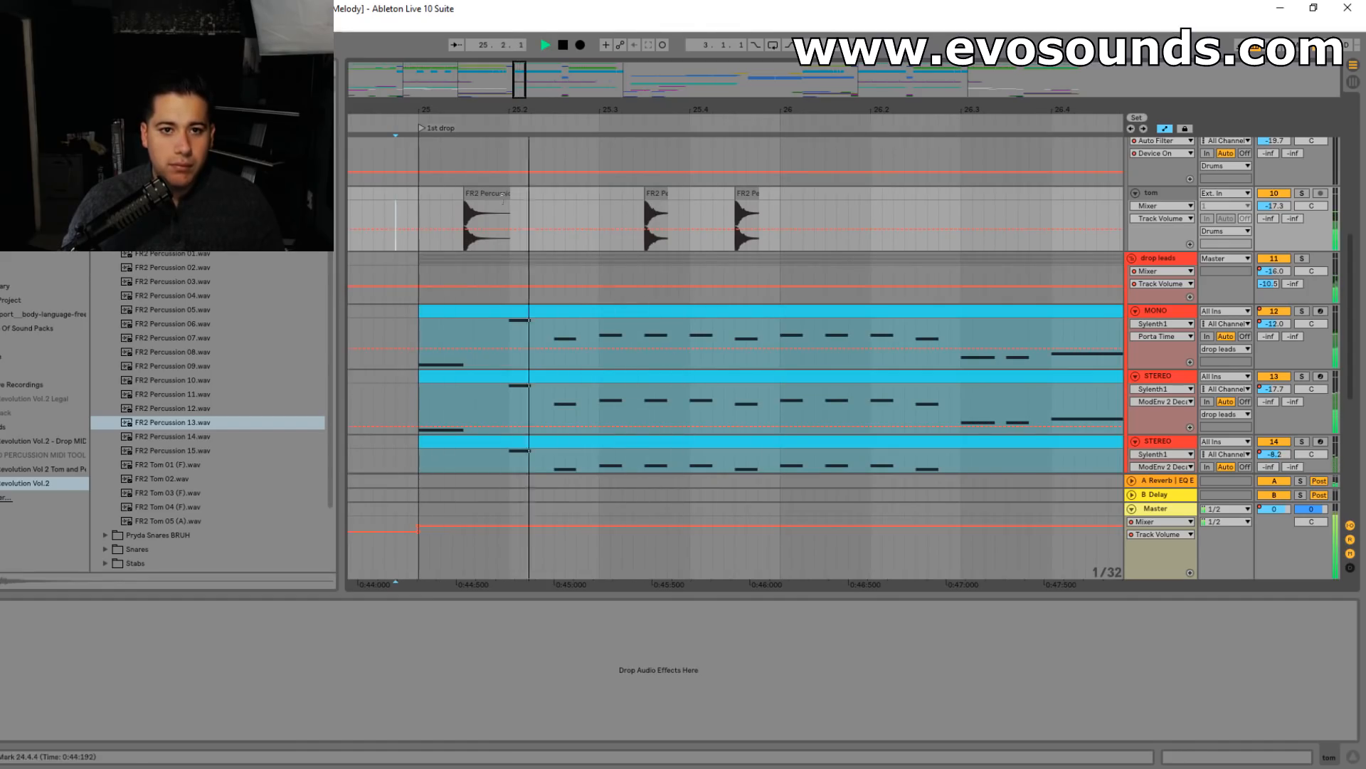
- Move the middle percussion hit to 25.3.4 and set the tom track volume to -23.6 dB while playing the drop
left_click(489, 193)
key("space")
key("space")
left_click_drag(655, 193, 678, 203)
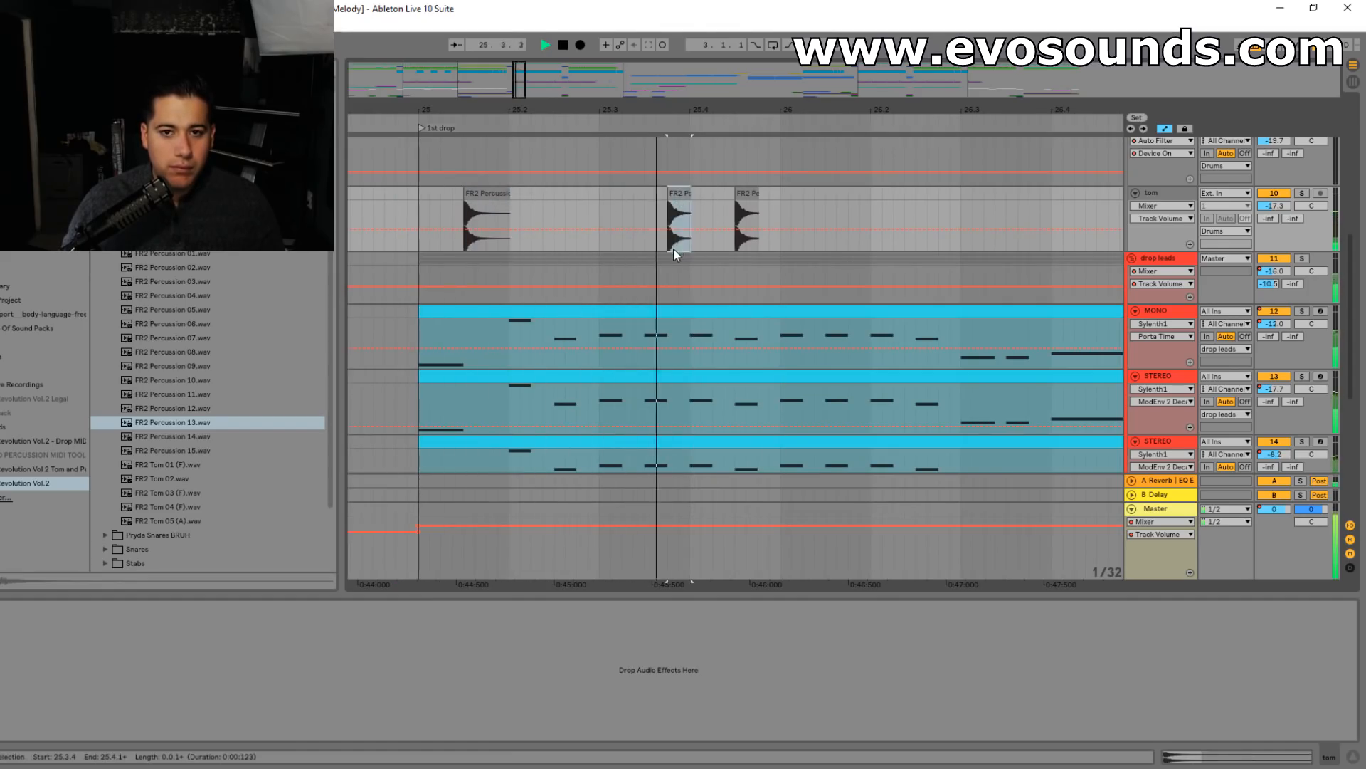
left_click(356, 202)
key("space")
key("space")
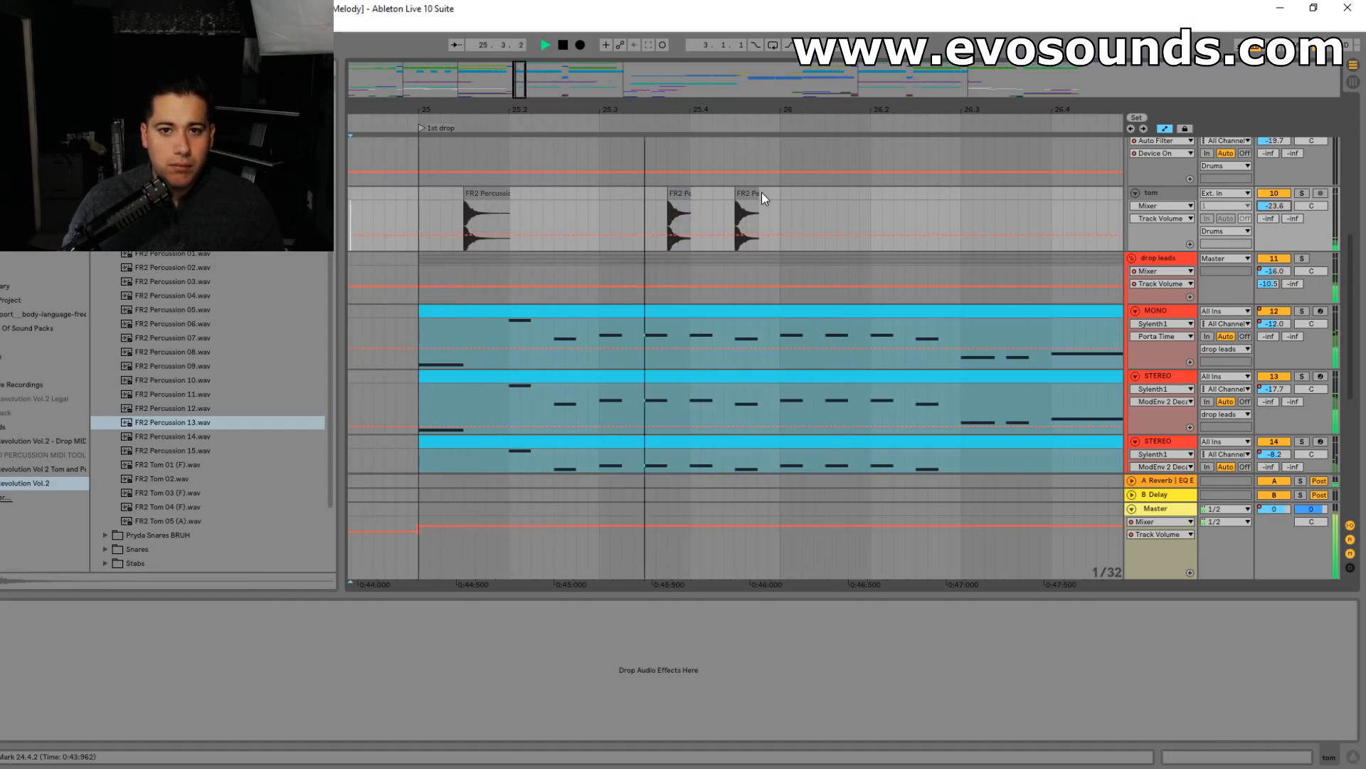
key("space")
- Check the Riverside Percussion clip on the TOMS track and play the first drop with the tom hits from 23.4.1
left_click_drag(512, 98, 536, 43)
scroll(957, 227, "up", 2)
scroll(957, 224, "up", 2)
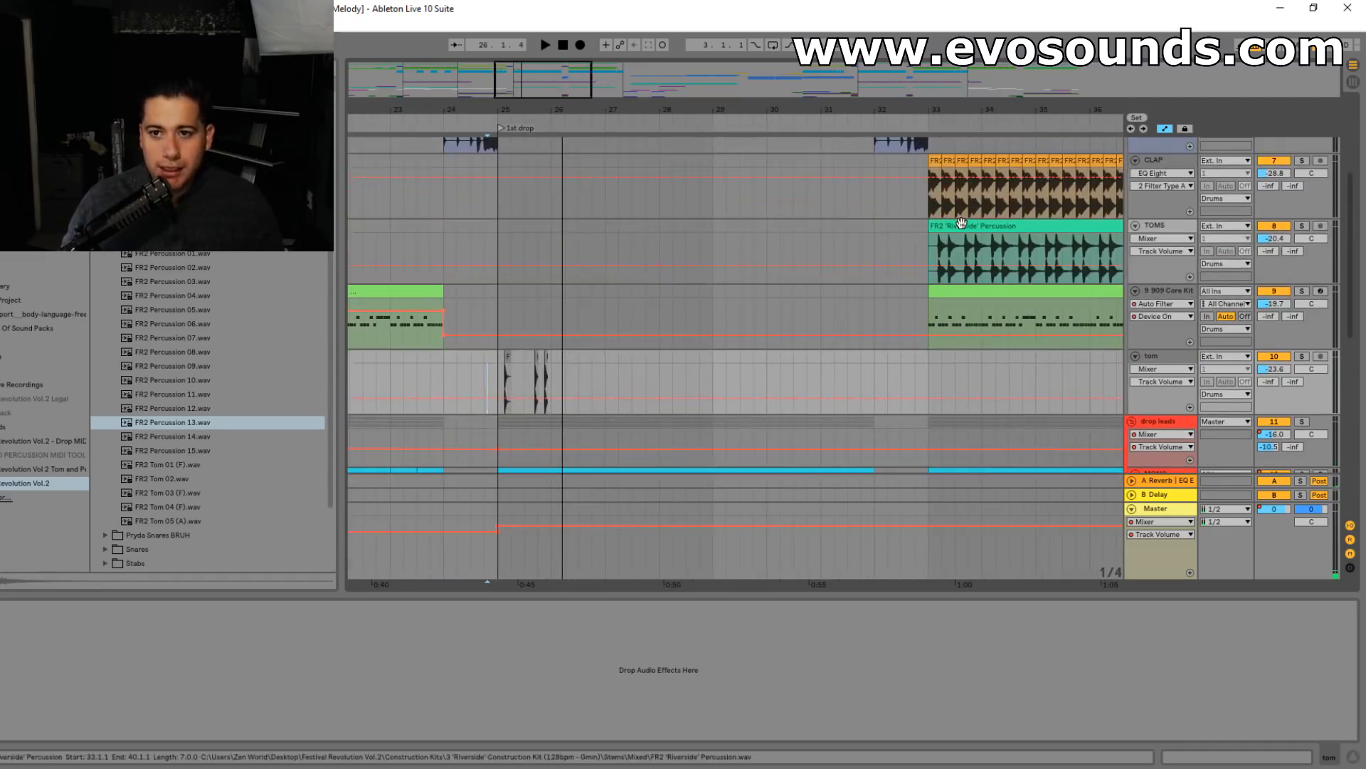
left_click(959, 225)
scroll(485, 314, "down", 3)
left_click(430, 263)
key("space")
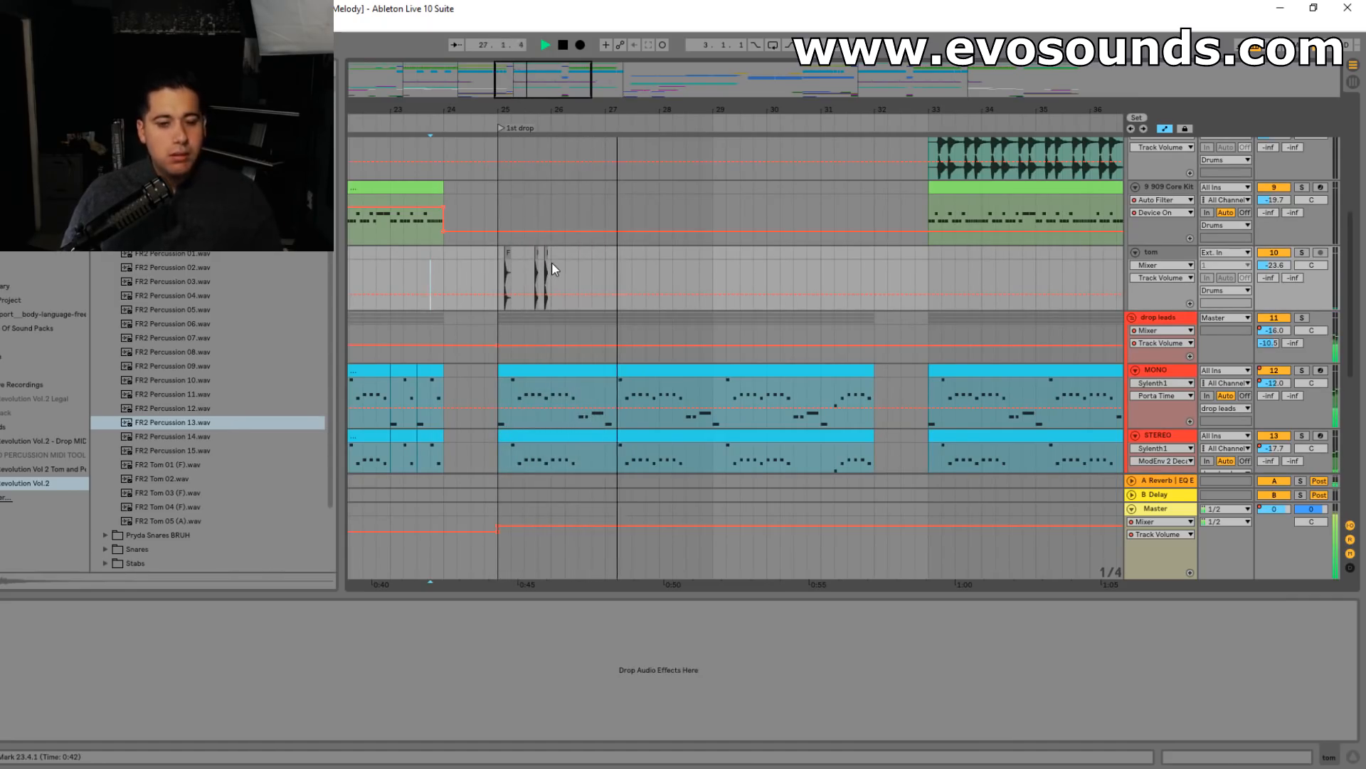
key("space")
- Replace the tom audio track and its hits with a new MIDI track below the 909 Core Kit
left_click_drag(549, 255, 456, 283)
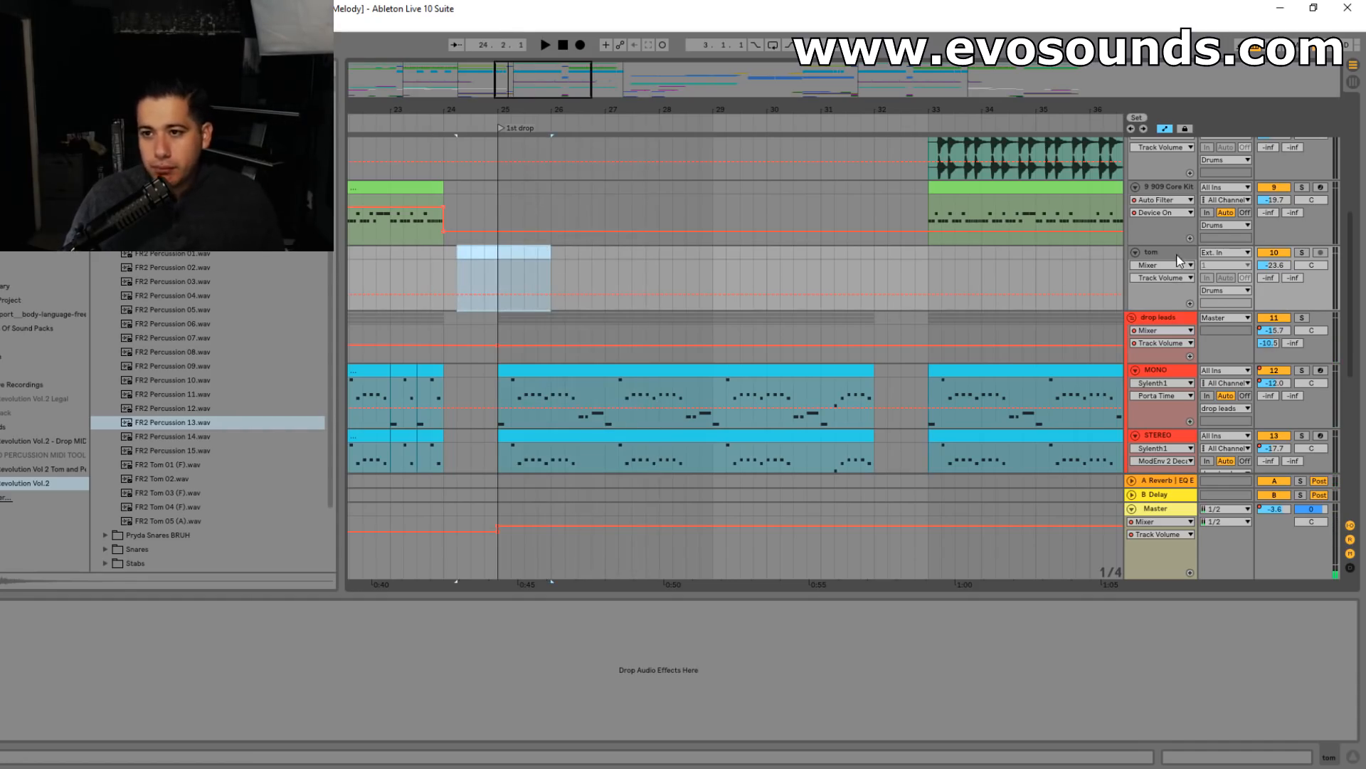
key("Delete")
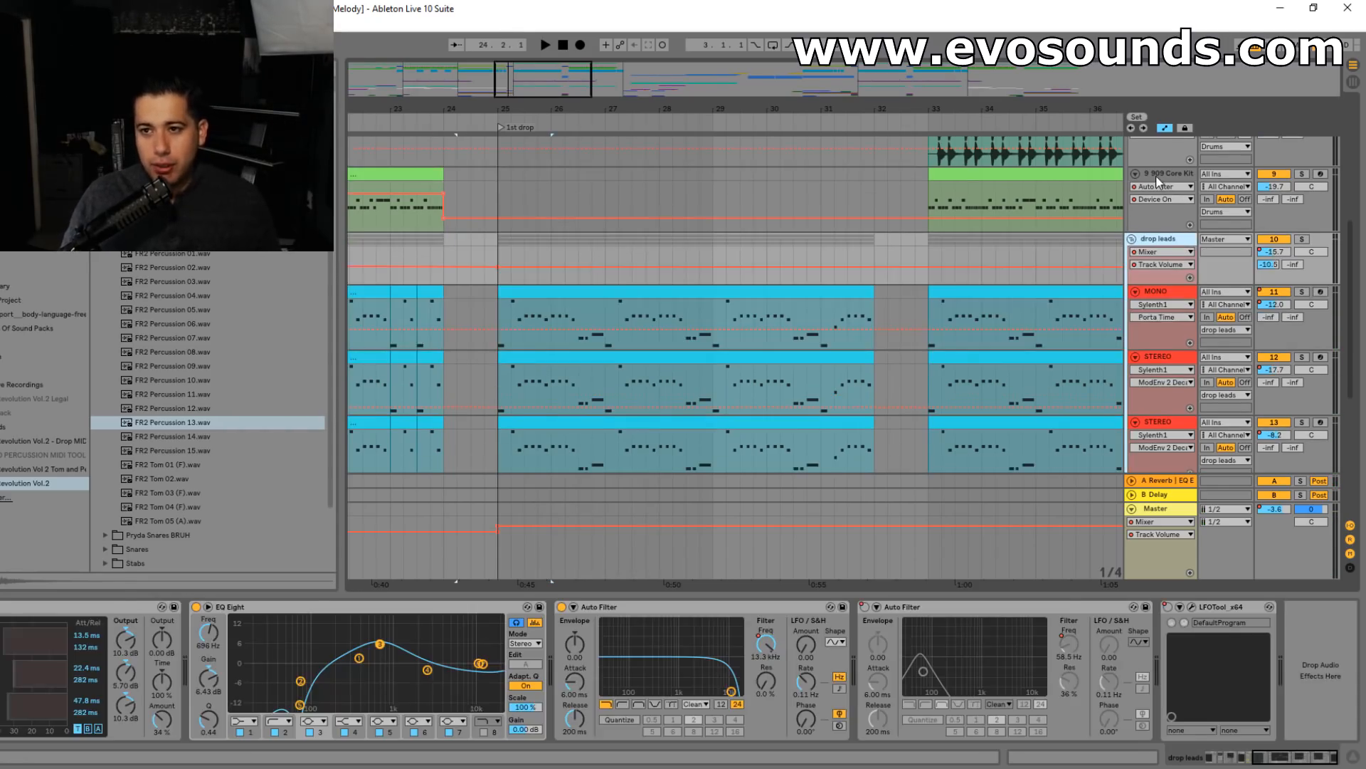
left_click(1159, 178)
key("ctrl+shift+t")
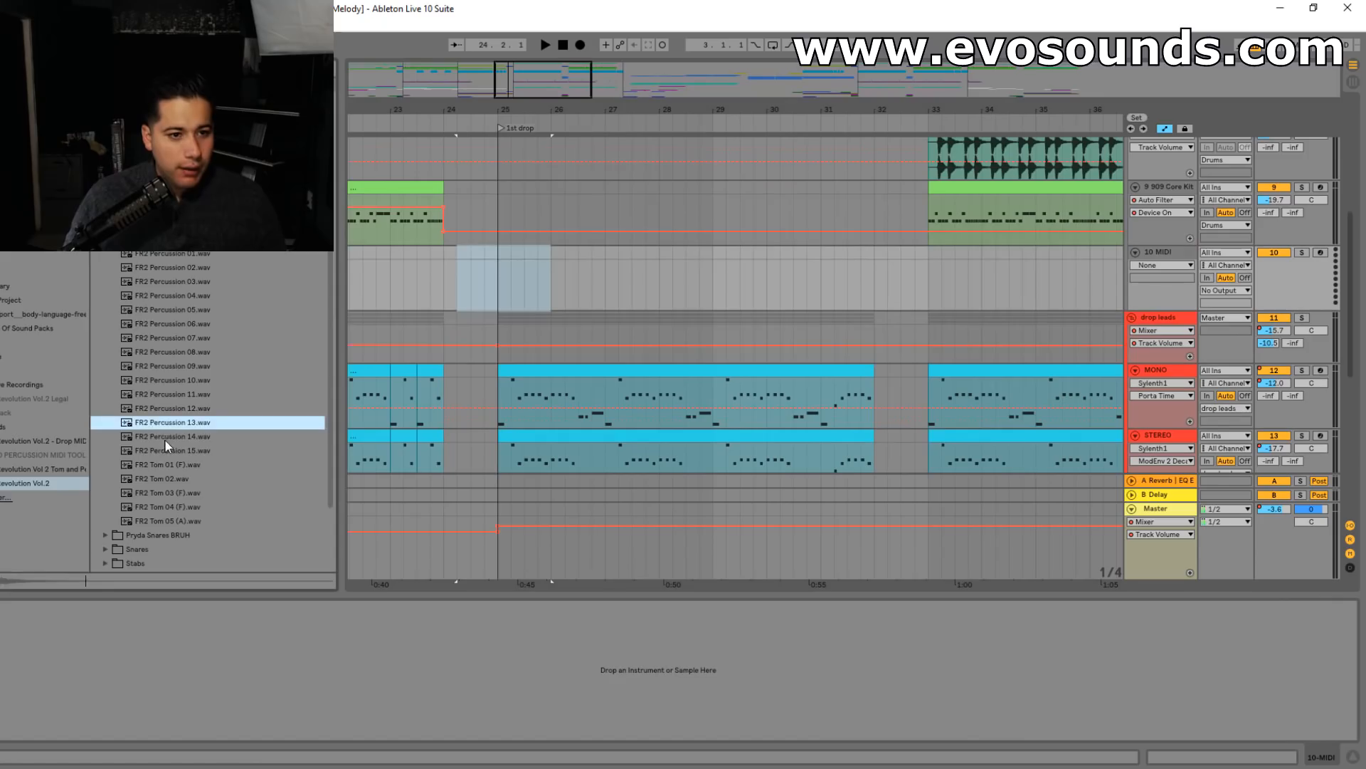
- Place the Evolution Of Sound Percussion Fill 1 MIDI clip on the new MIDI track at 26.3.1
left_click(61, 465)
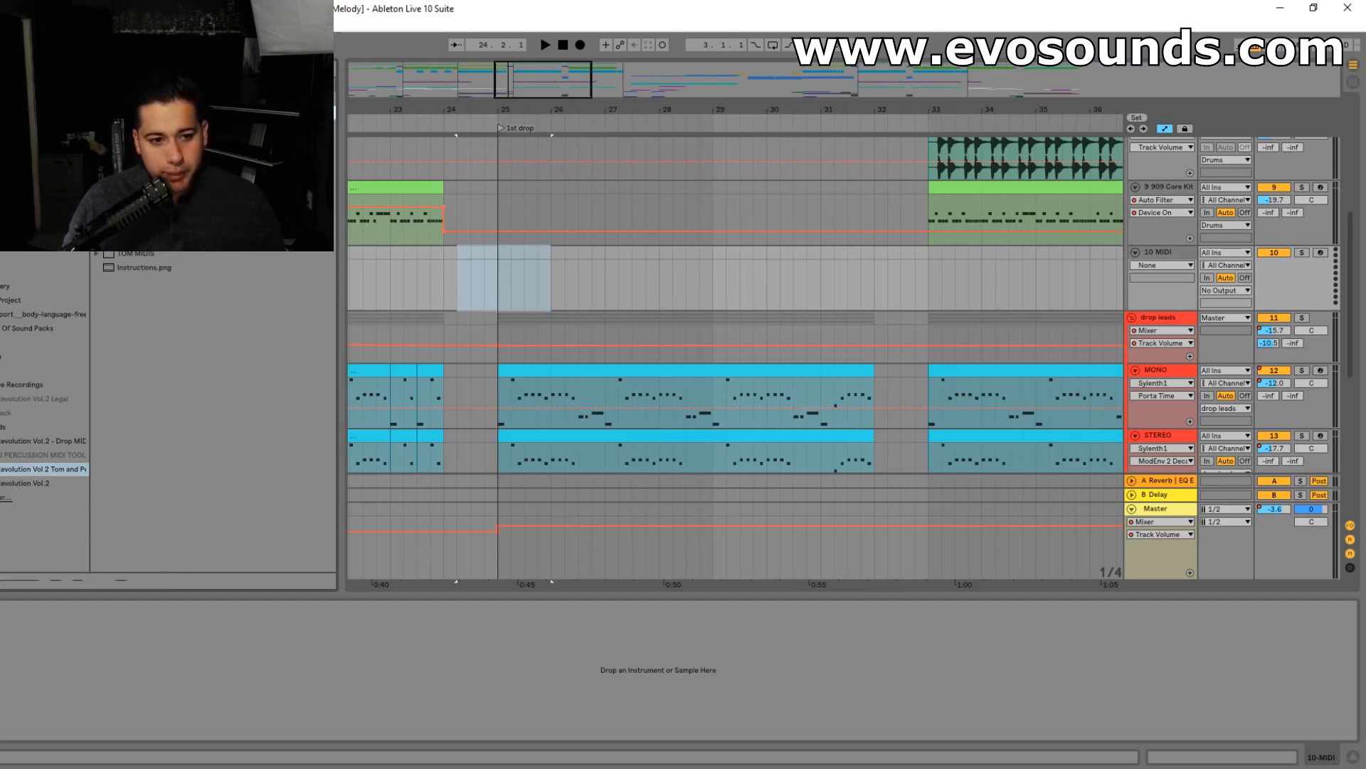
left_click_drag(462, 278, 599, 253)
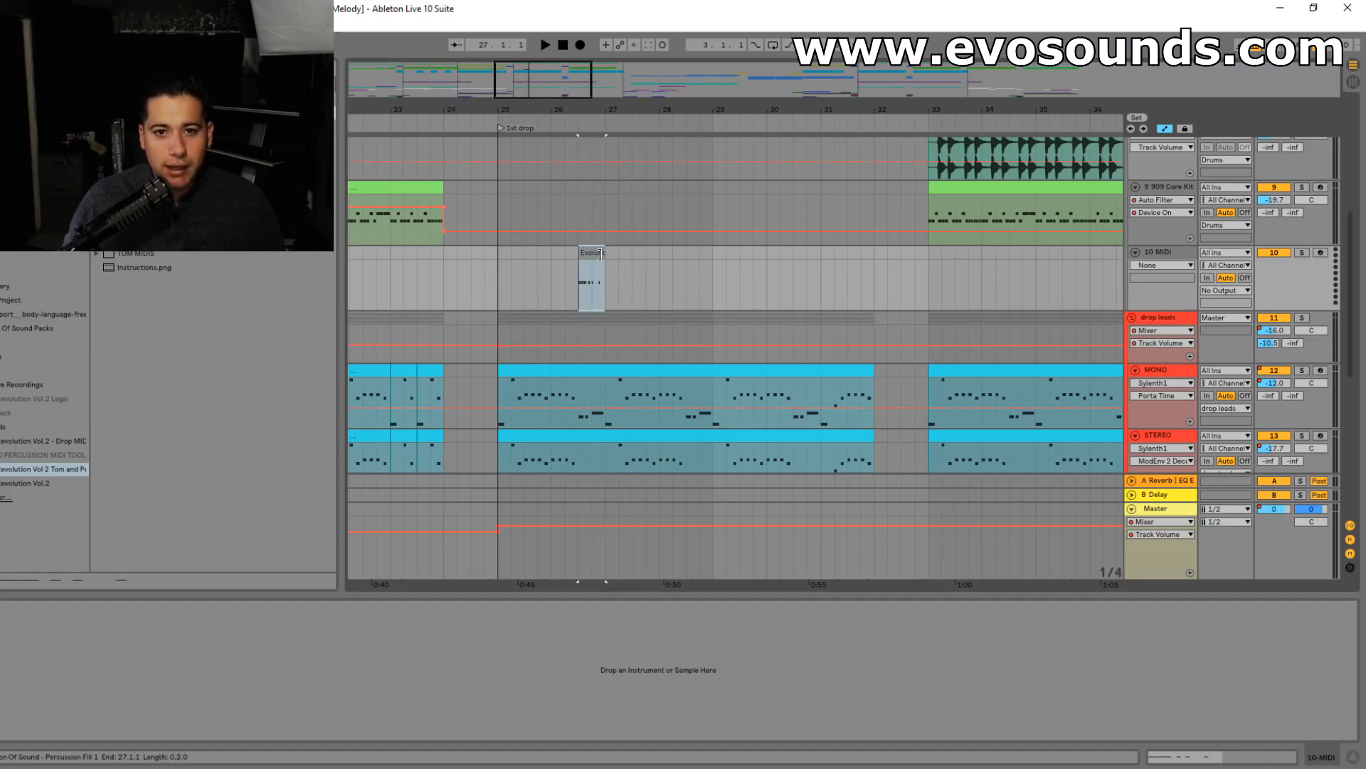
left_click(43, 483)
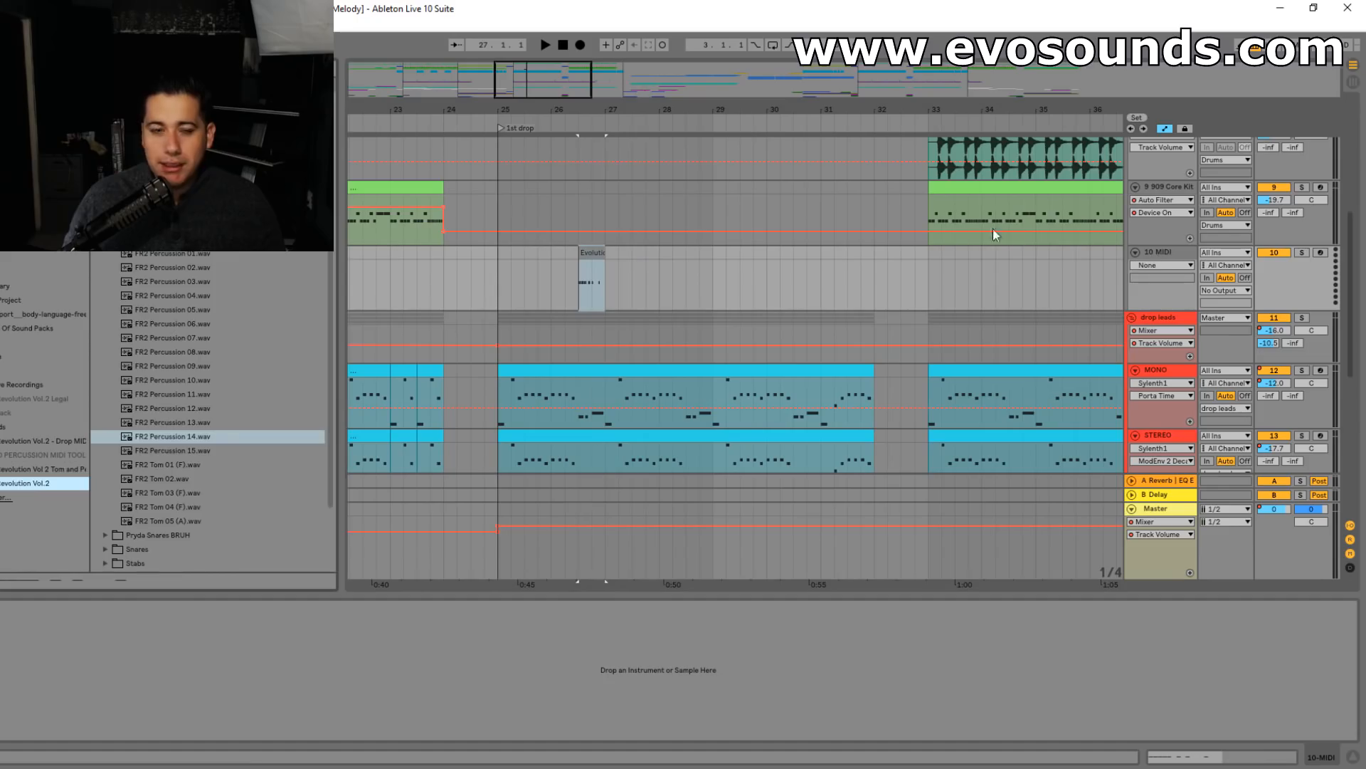
- Add a Sampler to the new MIDI track and load FR2 Percussion 13 into it
left_click(30, 124)
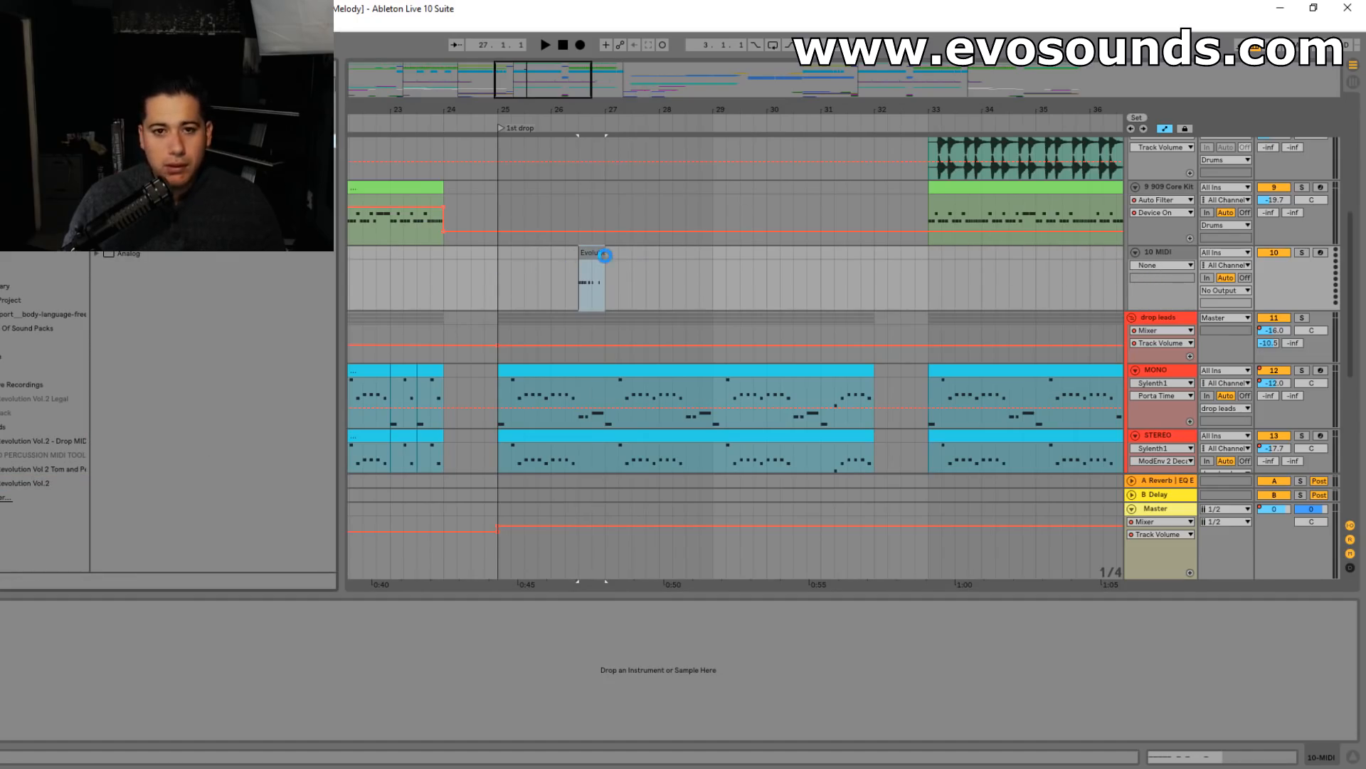
left_click(21, 484)
left_click(179, 437)
left_click(172, 424)
left_click(182, 409)
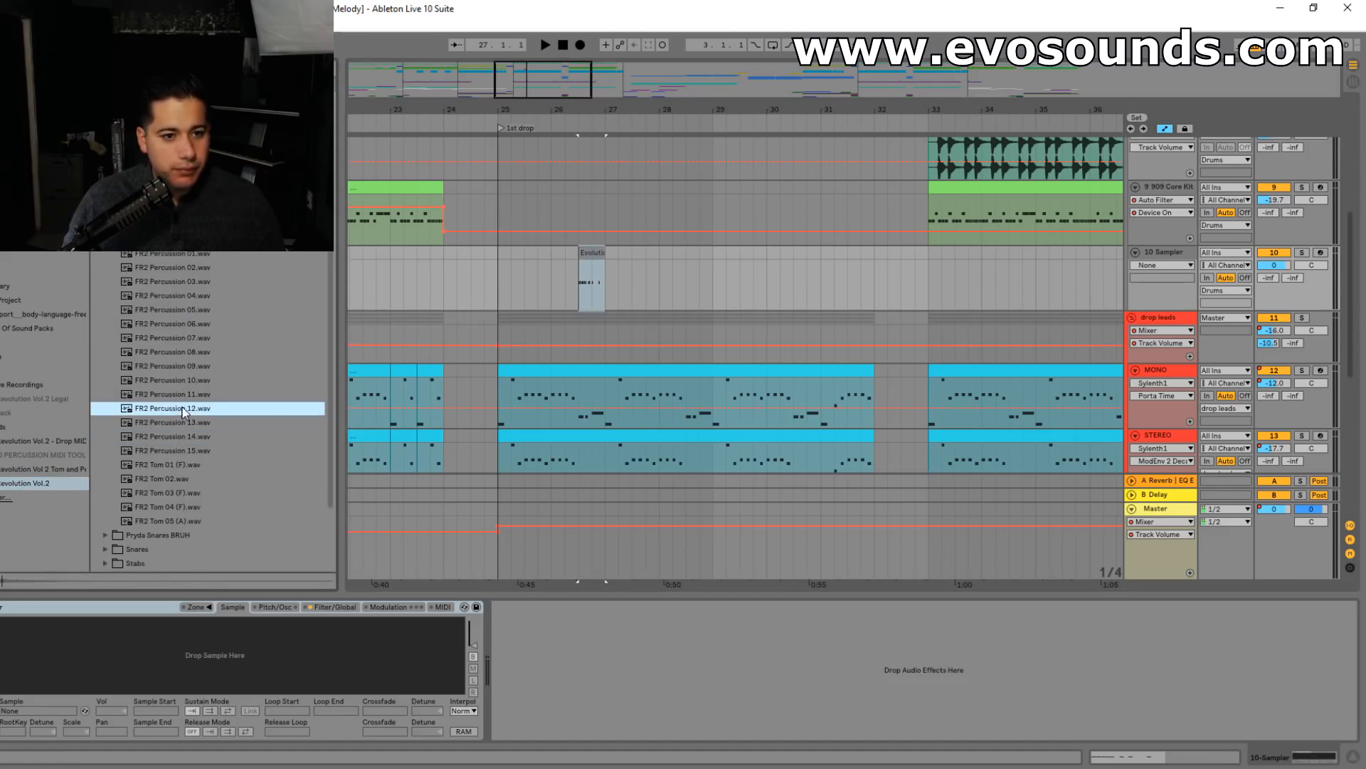
double_click(175, 420)
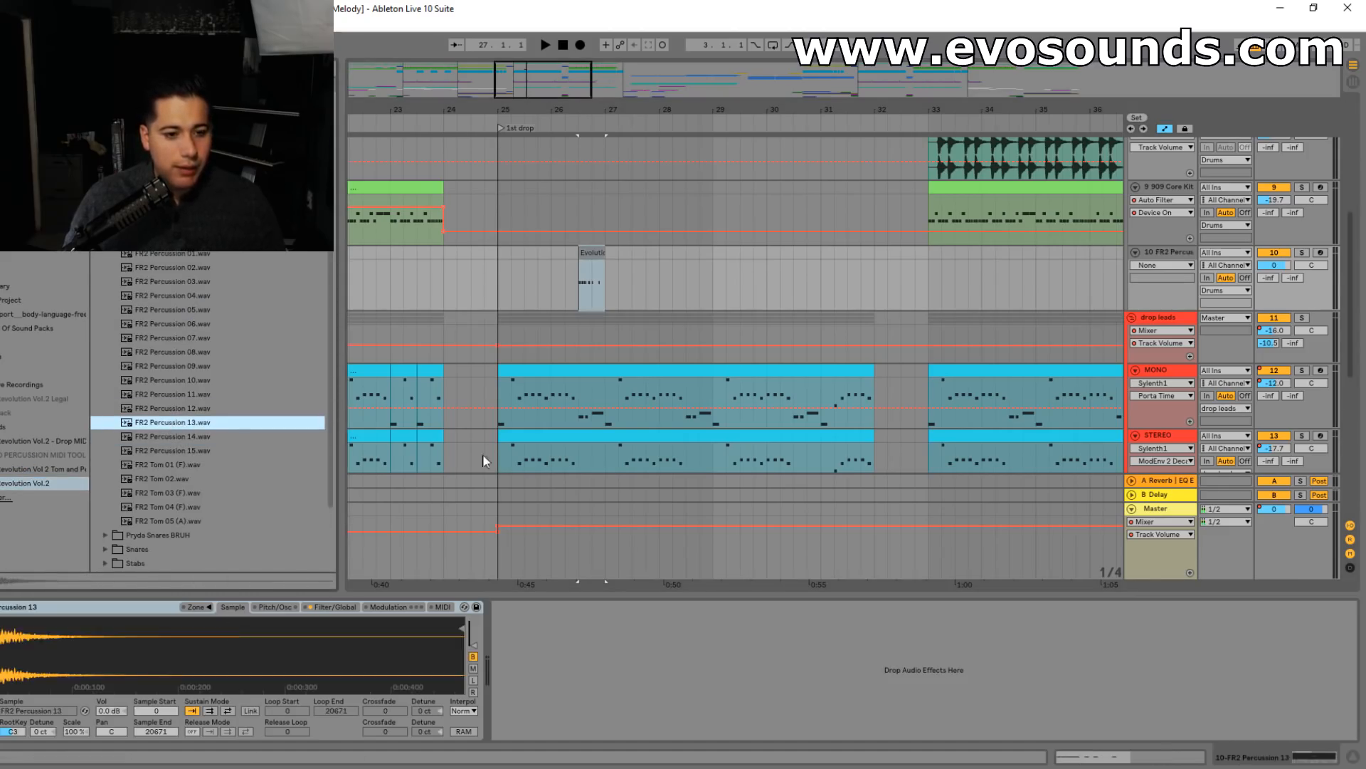
- Play the percussion fill with the leads and set its track volume to -16.8 dB
key("space")
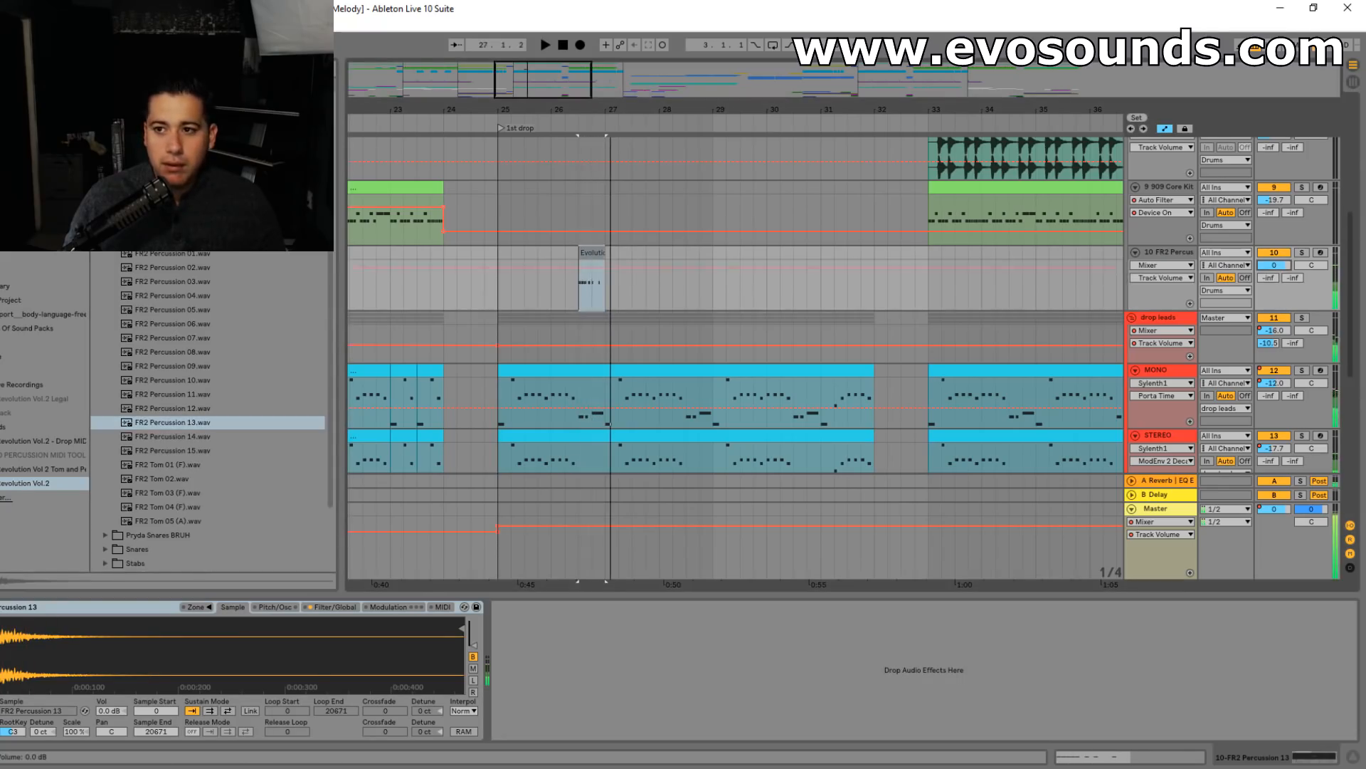
left_click(390, 306)
key("space")
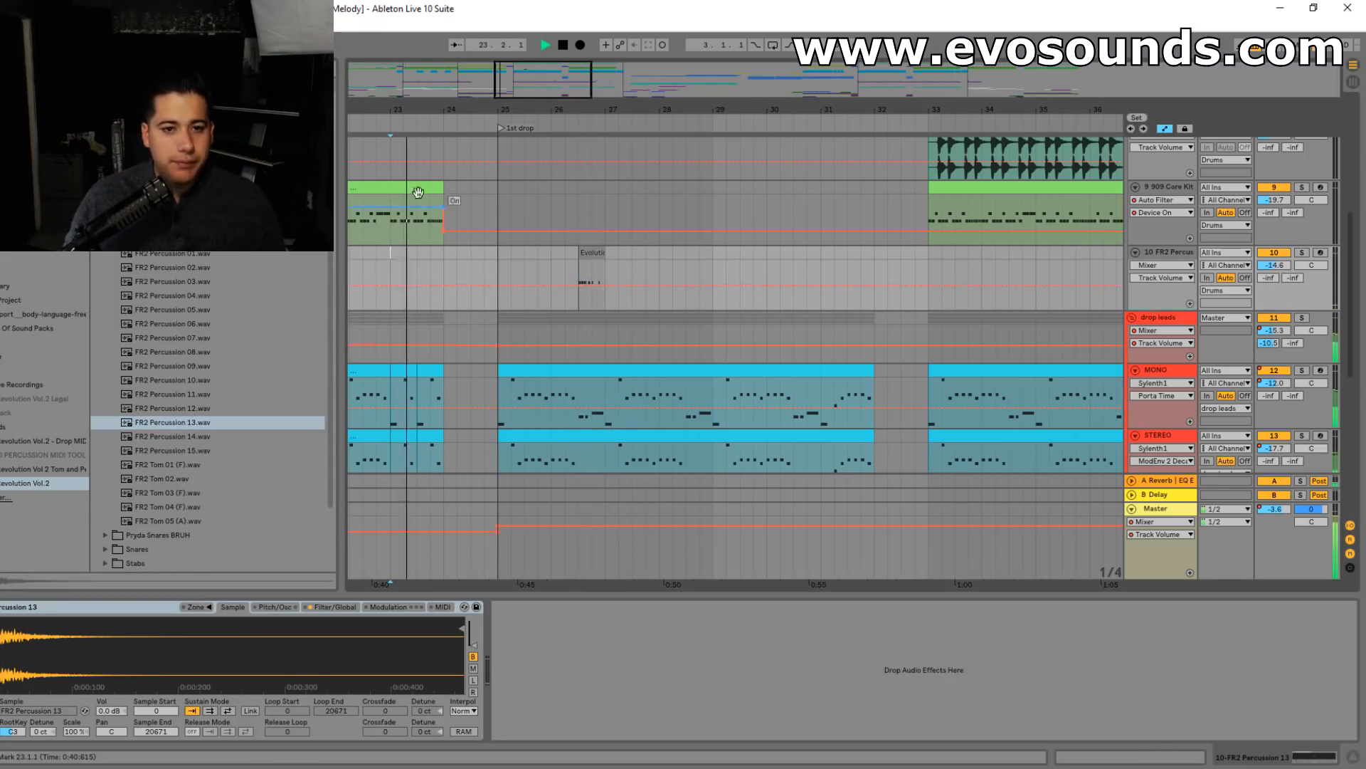
left_click_drag(590, 110, 615, 146)
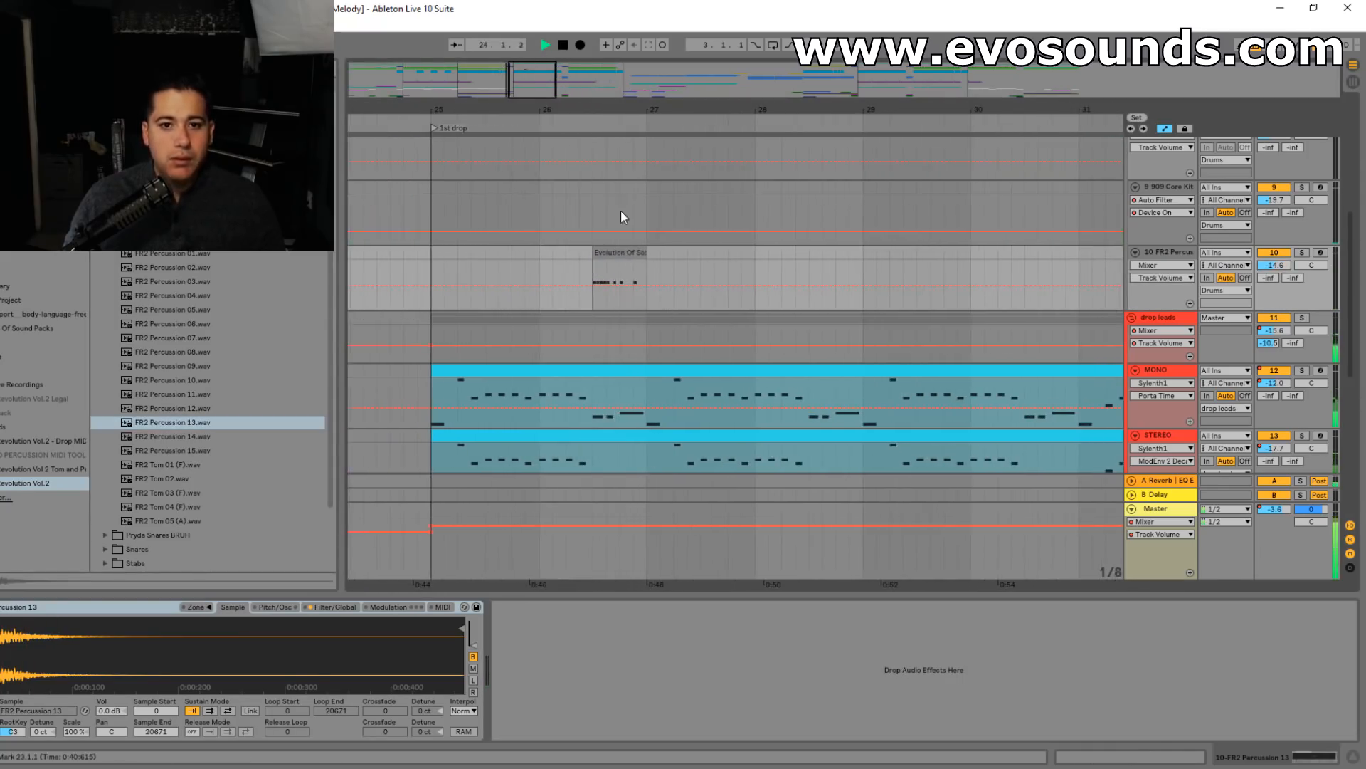
left_click(641, 251)
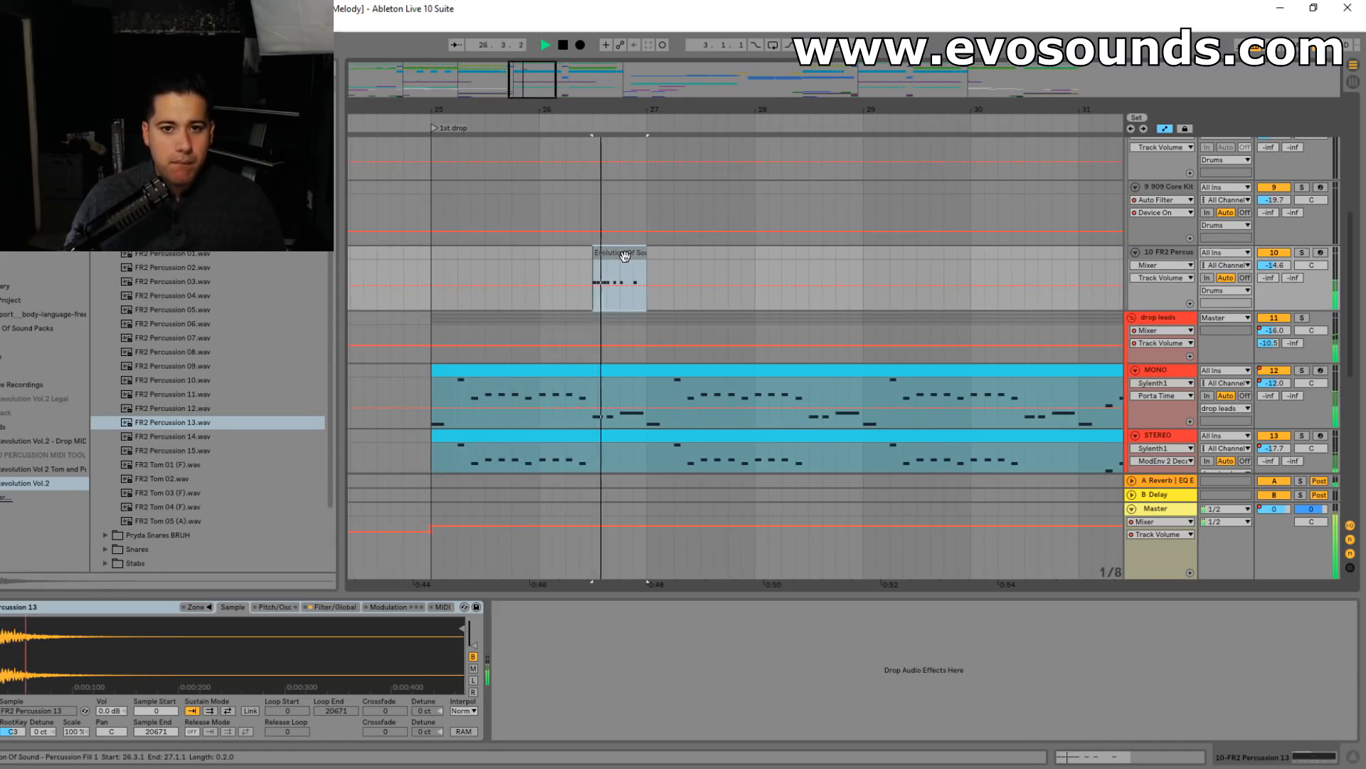
key("space")
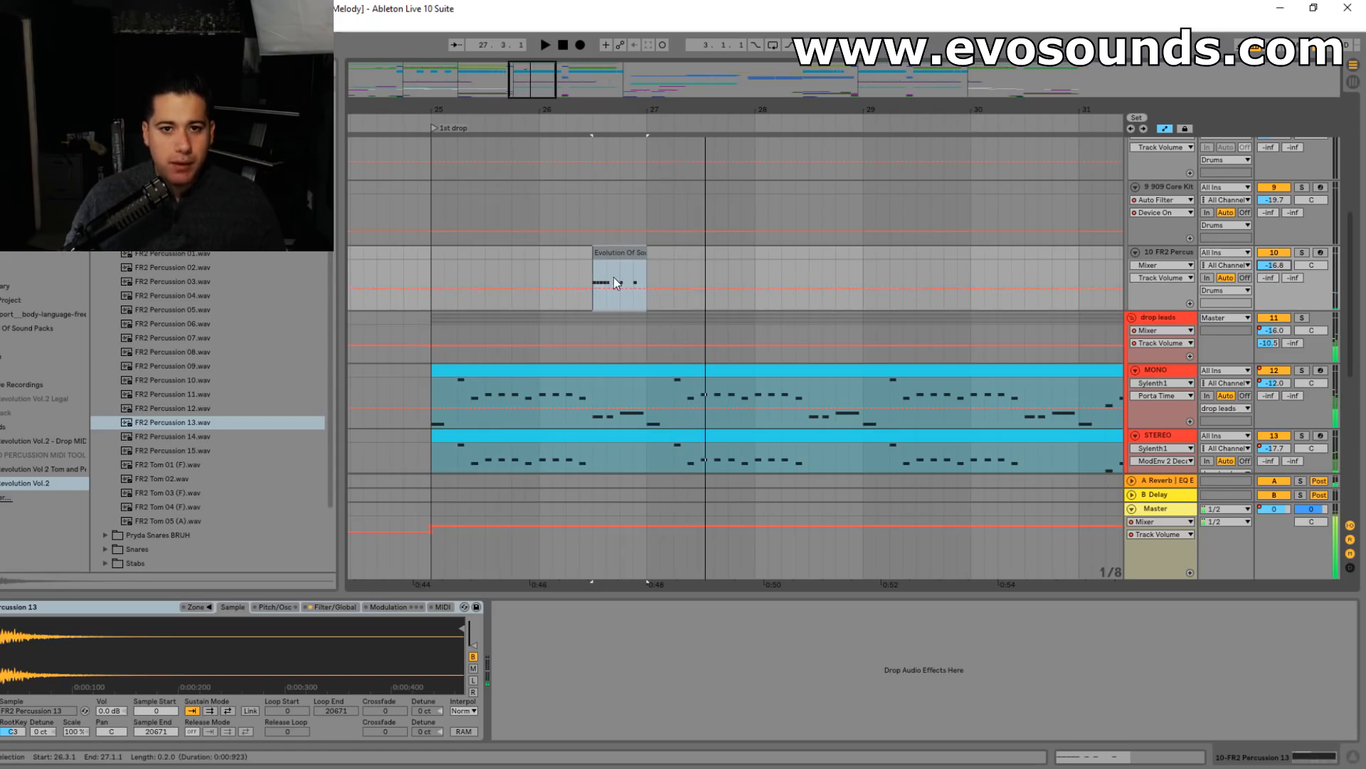
- Move the Percussion Fill 1 clip to 25.3.1 and play it from 24.3.1
mouse_move(616, 268)
left_mouse_down()
mouse_move(527, 262)
mouse_move(506, 280)
left_mouse_up()
key("space")
left_click(377, 277)
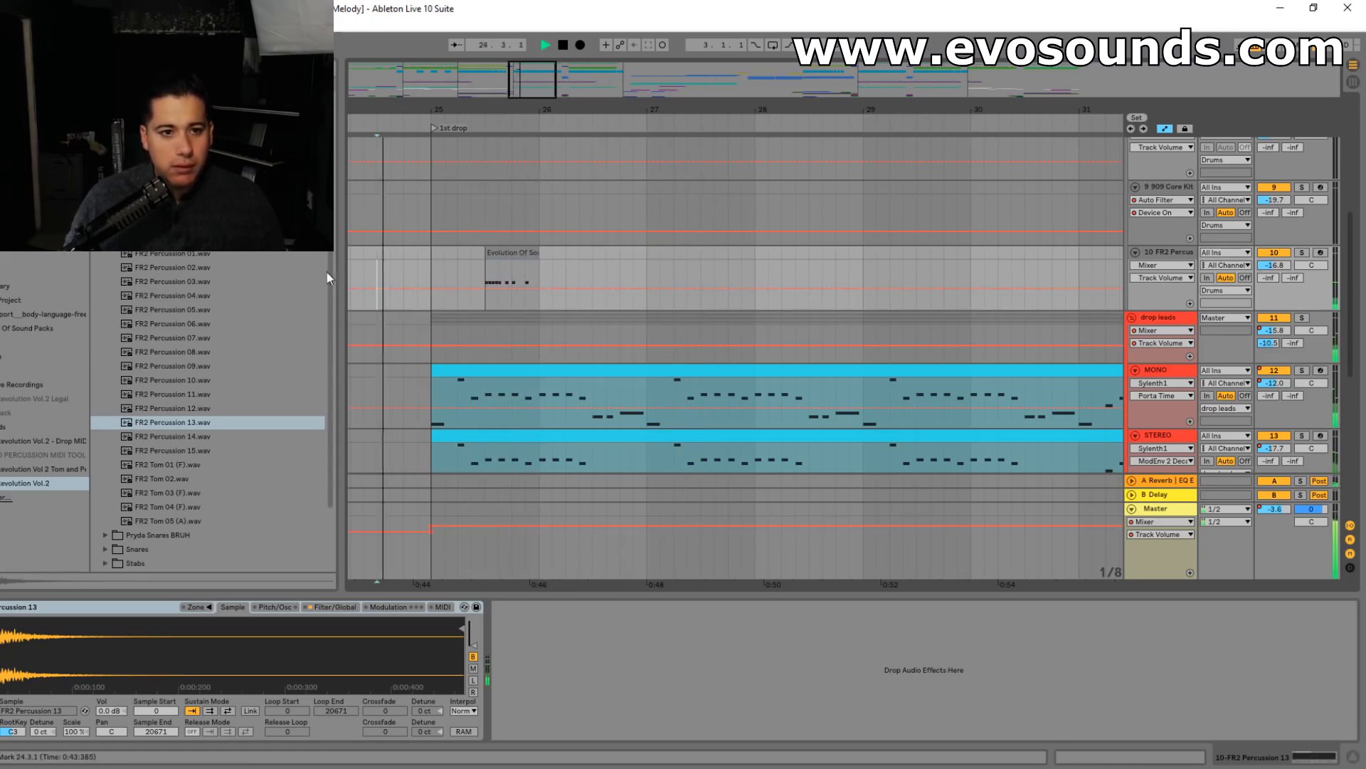
- Place another Evolution Of Sound percussion MIDI clip on the percussion track at 26.3.1 and play the drop from 24.3.1
scroll(212, 360, "down", 5)
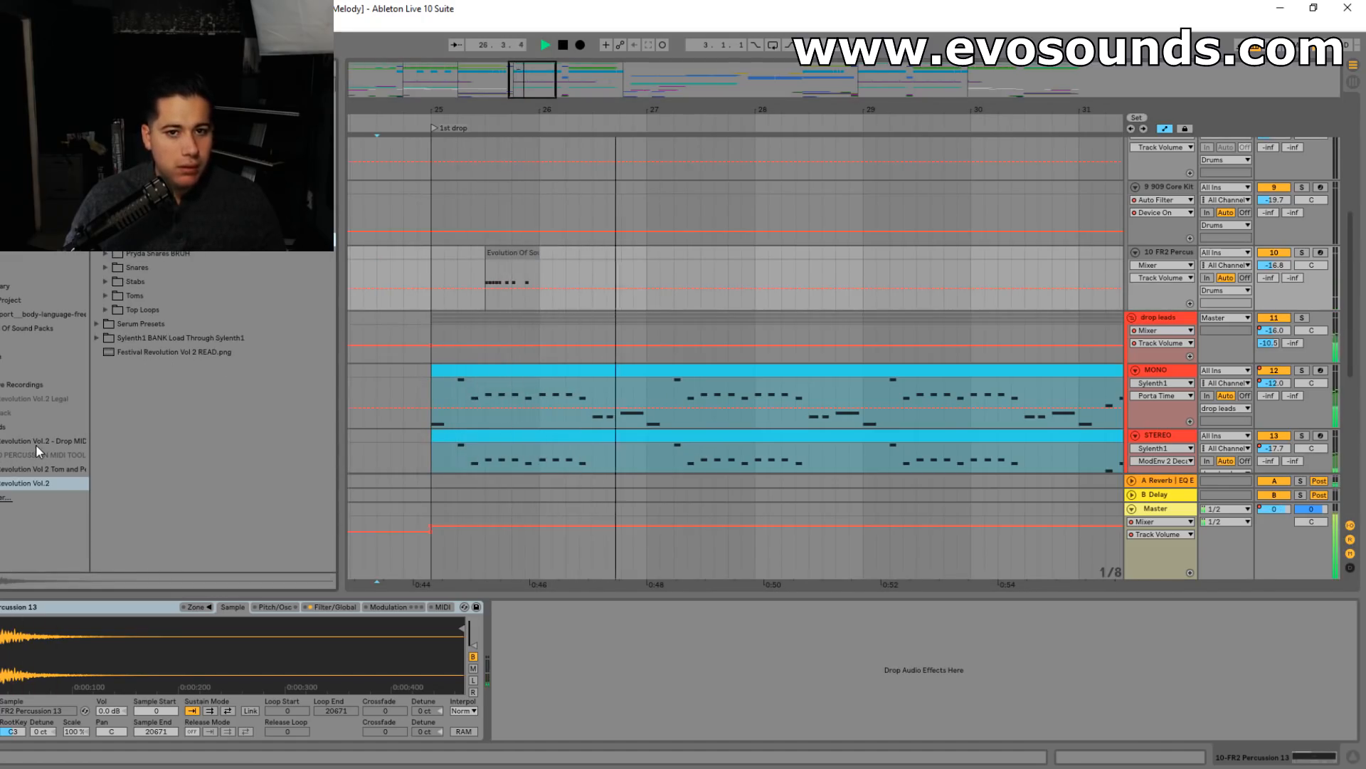
left_click(39, 468)
left_click_drag(164, 225, 595, 275)
left_click(588, 322)
key("space")
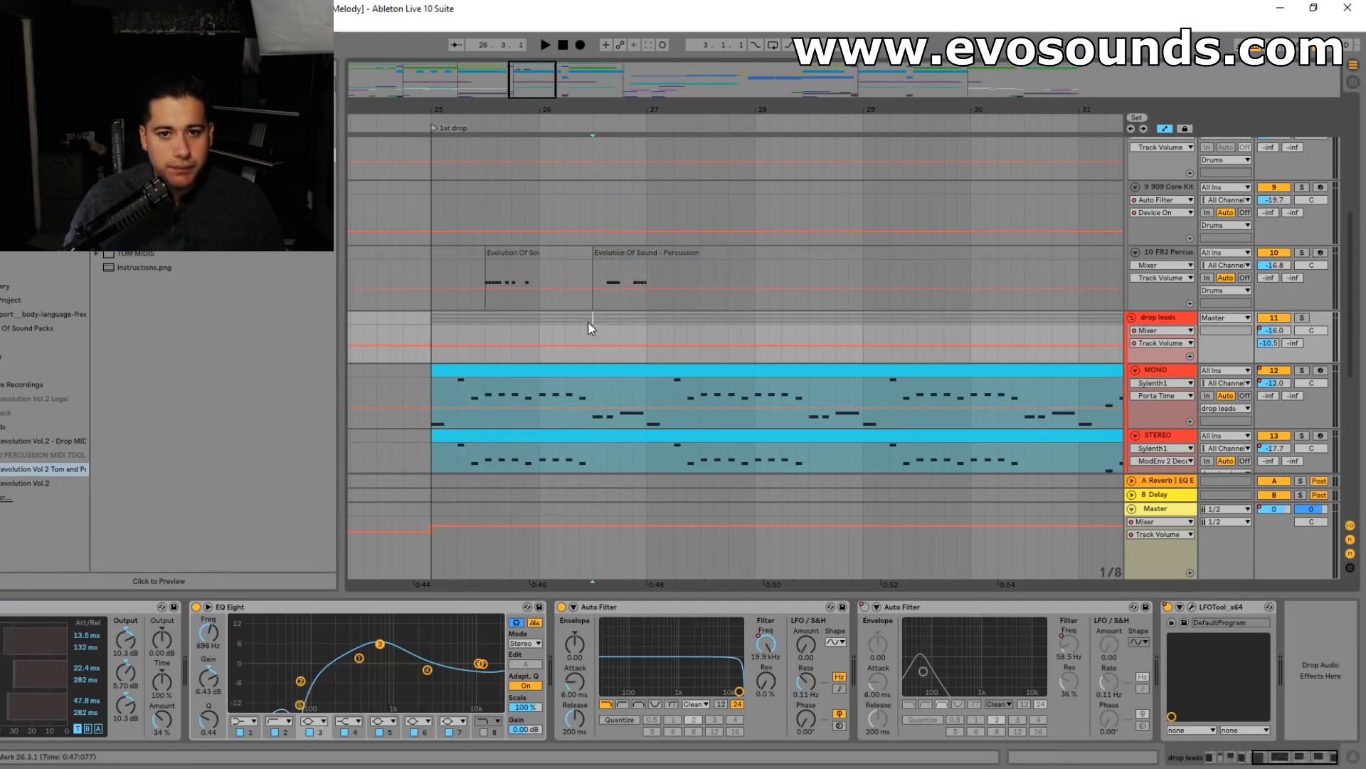
key("space")
left_click(380, 280)
key("space")
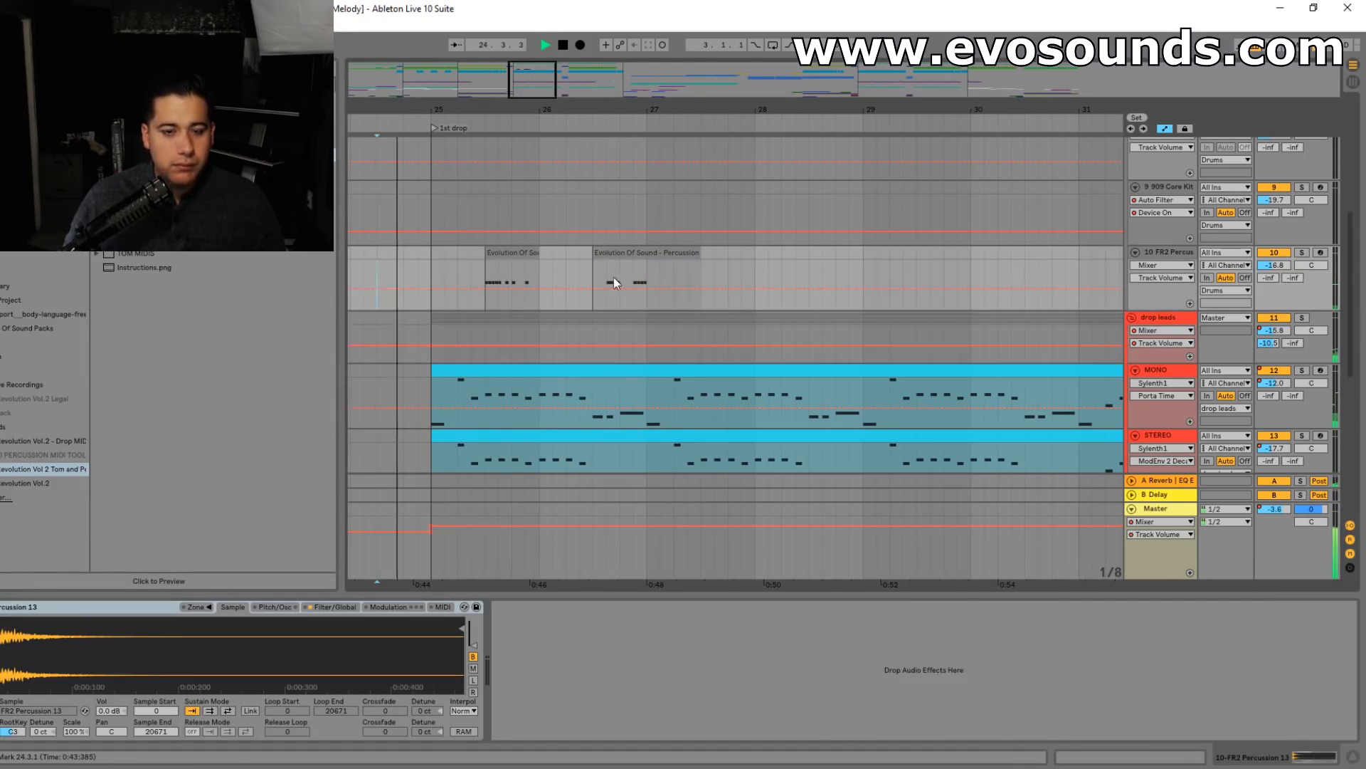
- Shorten the second percussion clip to end at bar 27 and duplicate the two-bar fill pattern three times up to bar 33
left_click(632, 268)
left_click_drag(700, 253, 647, 254)
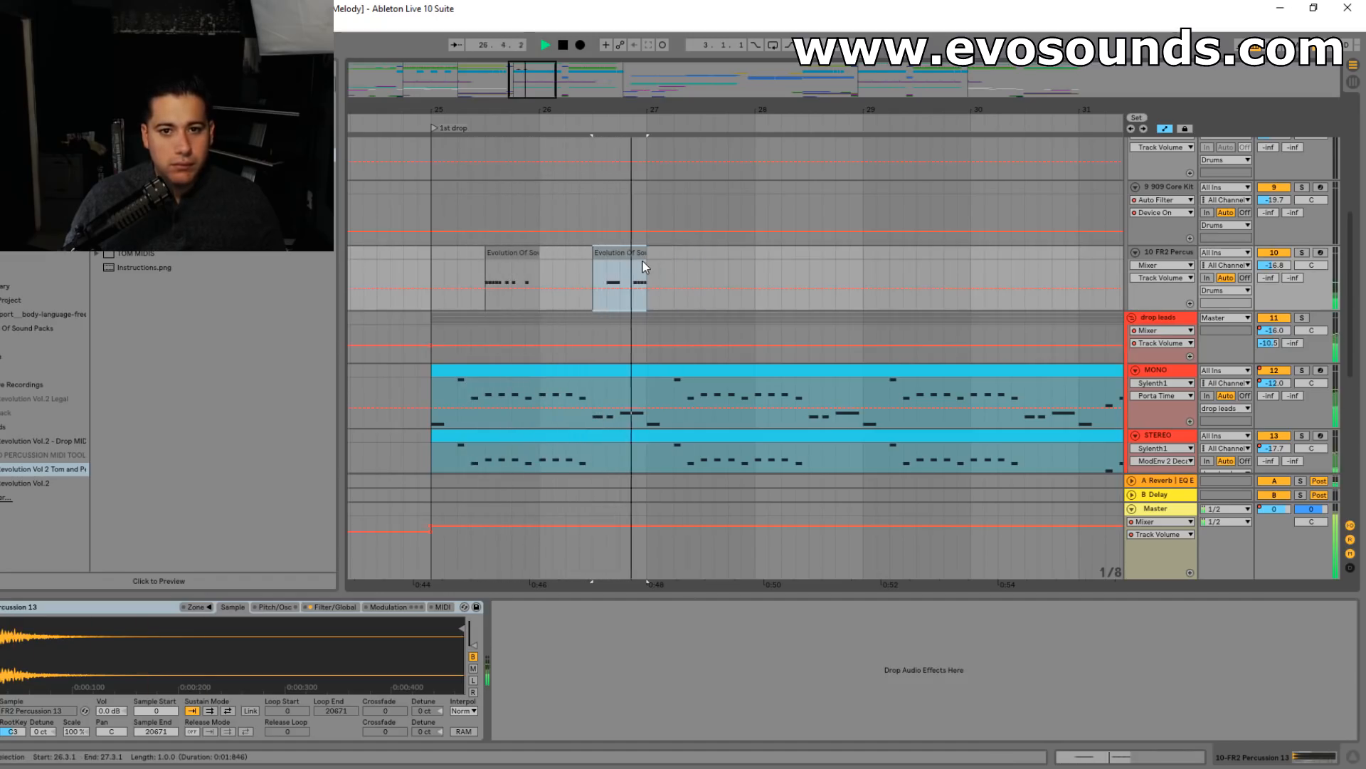
left_click_drag(647, 268, 433, 259)
key("ctrl+d")
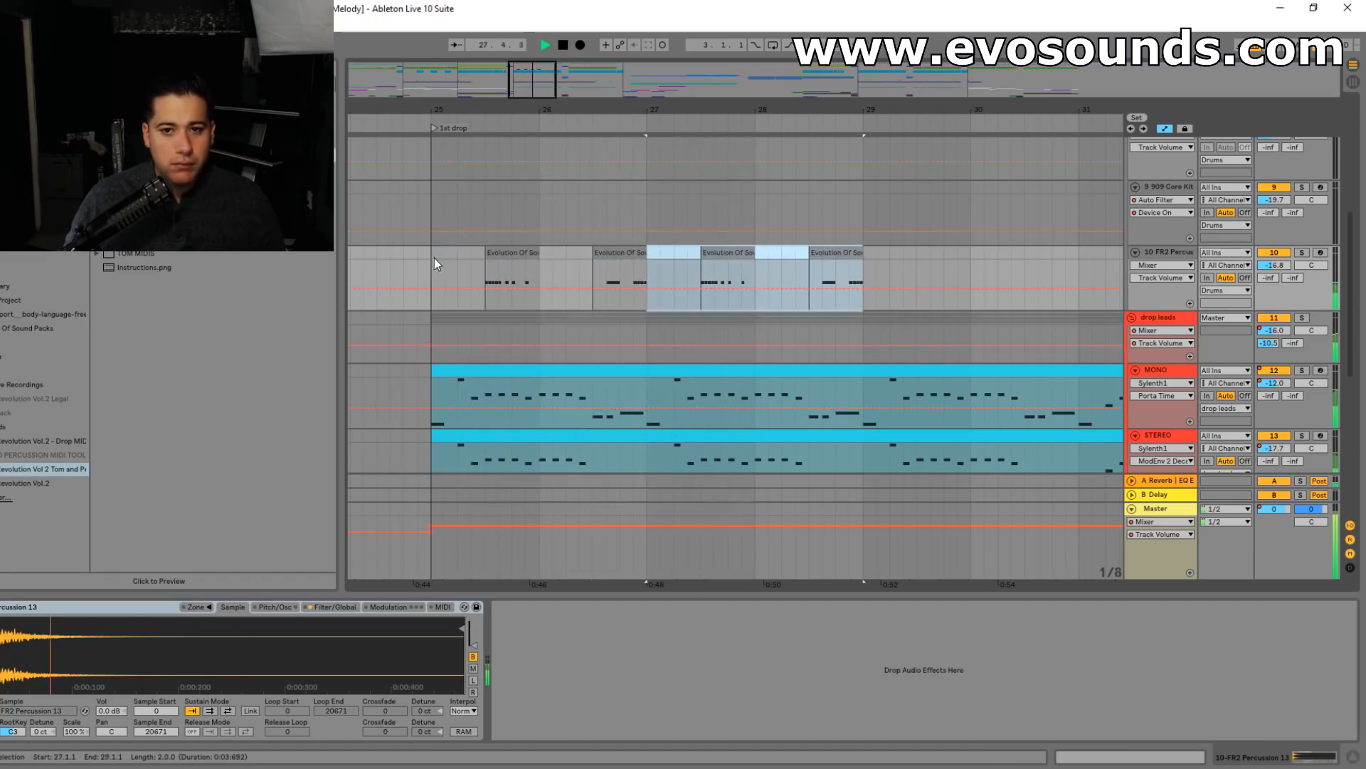
key("ctrl+d")
left_click_drag(545, 86, 563, 50)
key("ctrl+d")
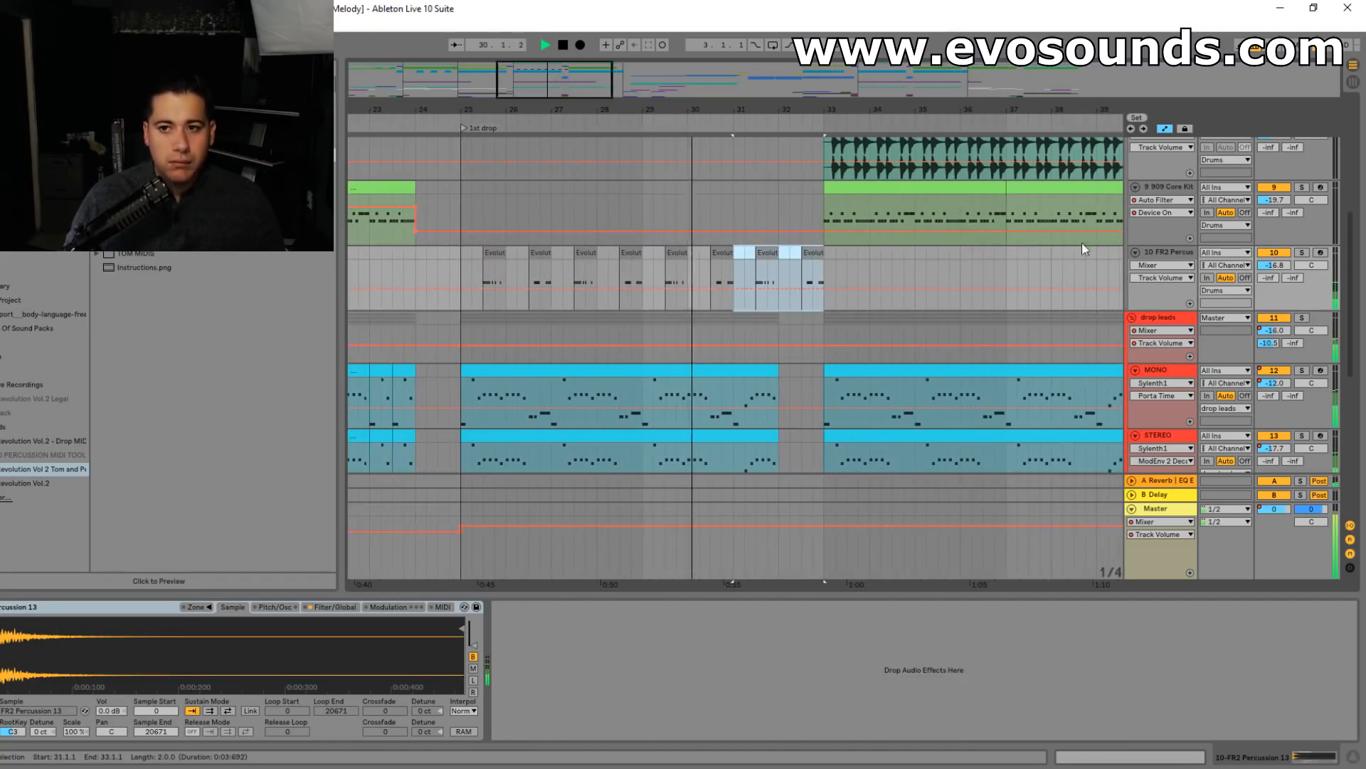
- Shorten the Sampler's sample end to 676 and raise the percussion track volume to -13.7 dB while playing from 23.4.1
left_click_drag(461, 627, 2, 630)
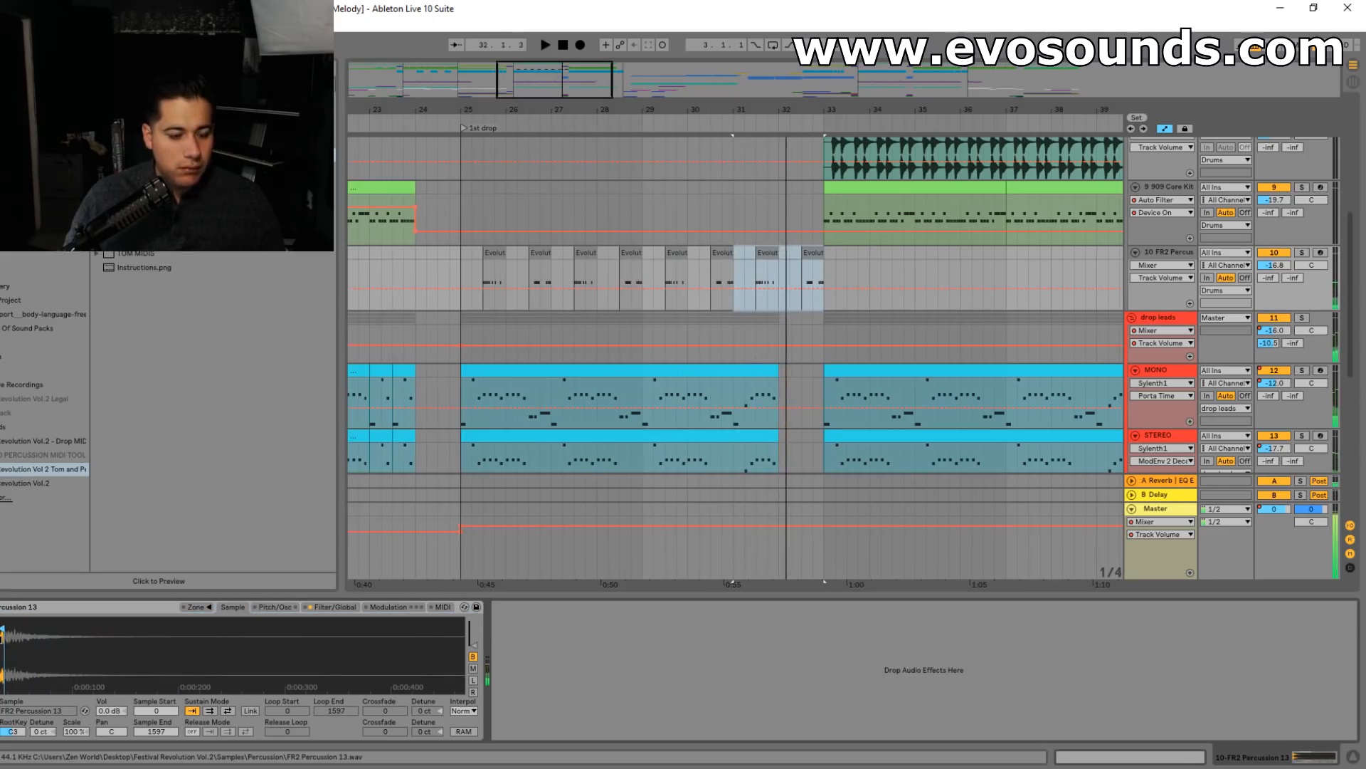
left_click_drag(3, 631, 0, 631)
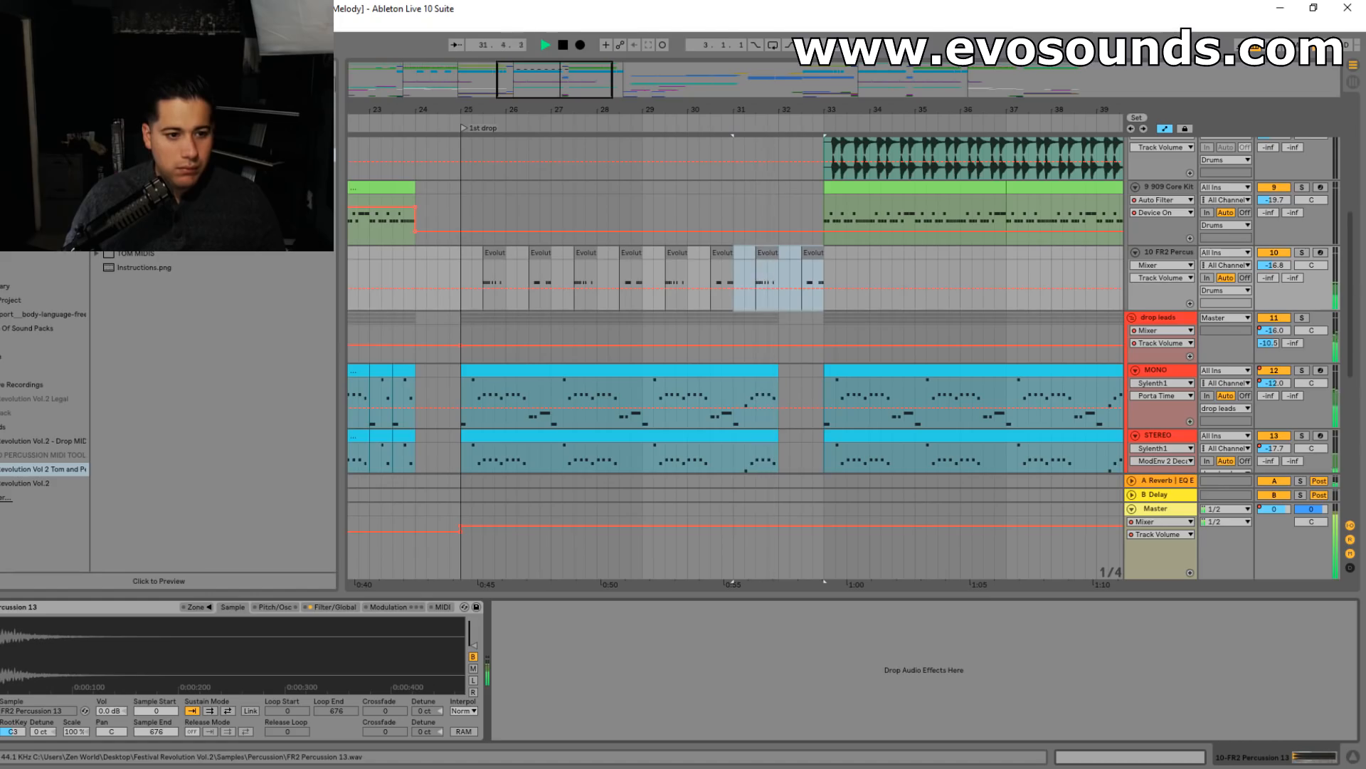
left_click(406, 238)
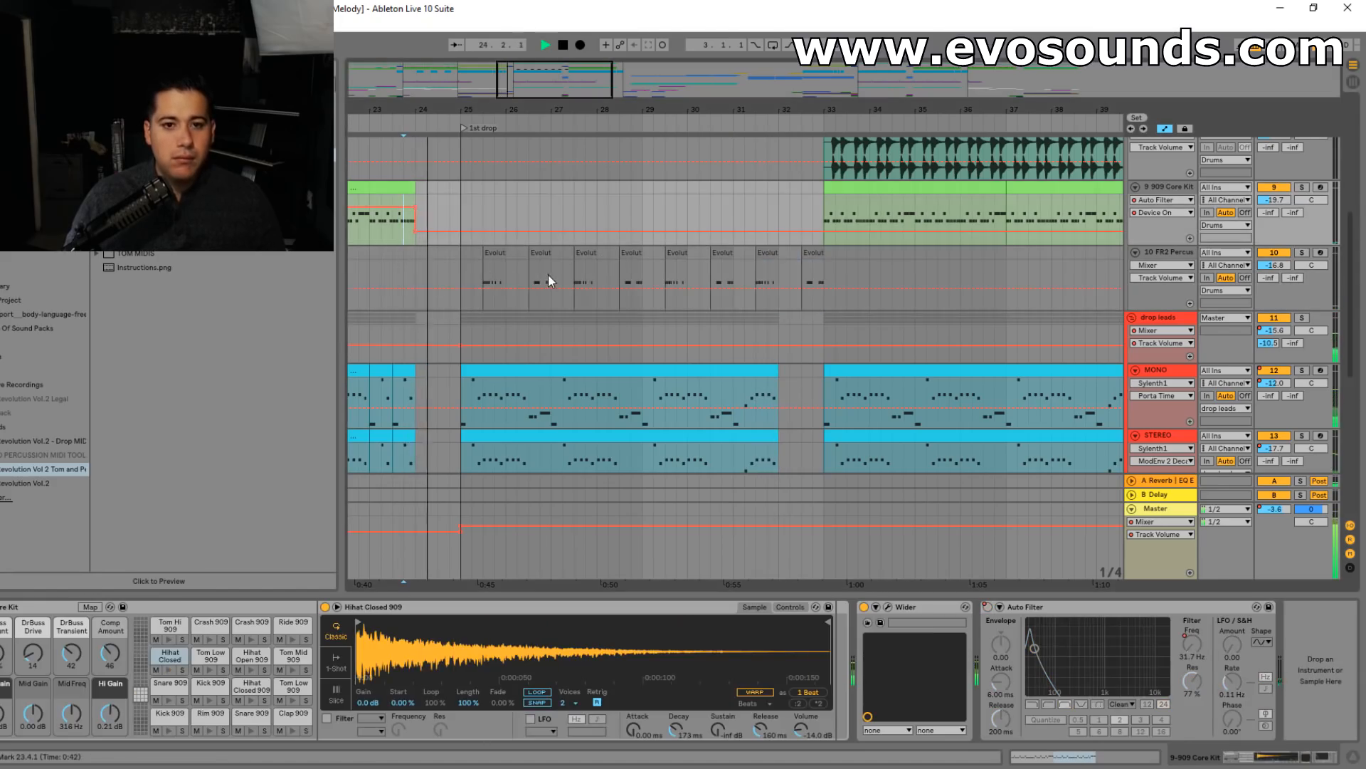
scroll(540, 279, "down", 3)
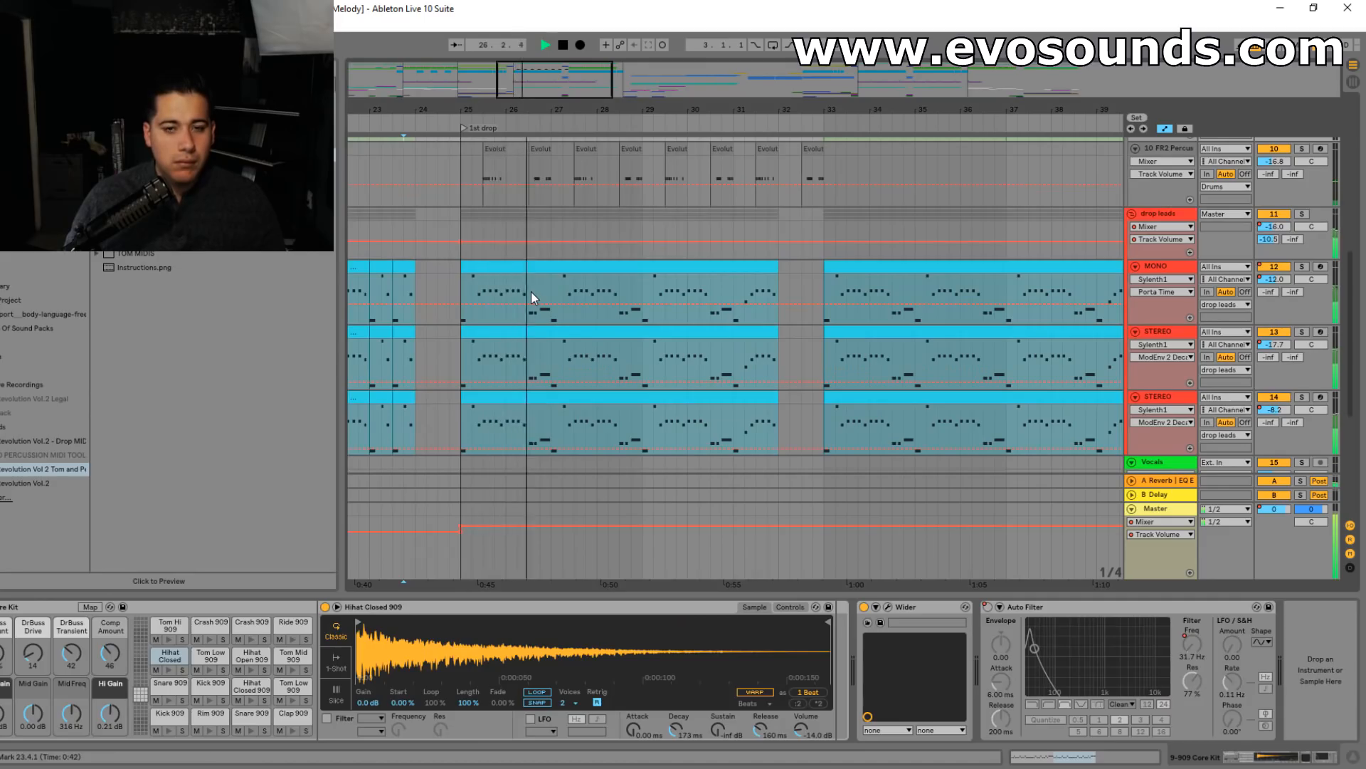
left_click_drag(532, 111, 517, 131)
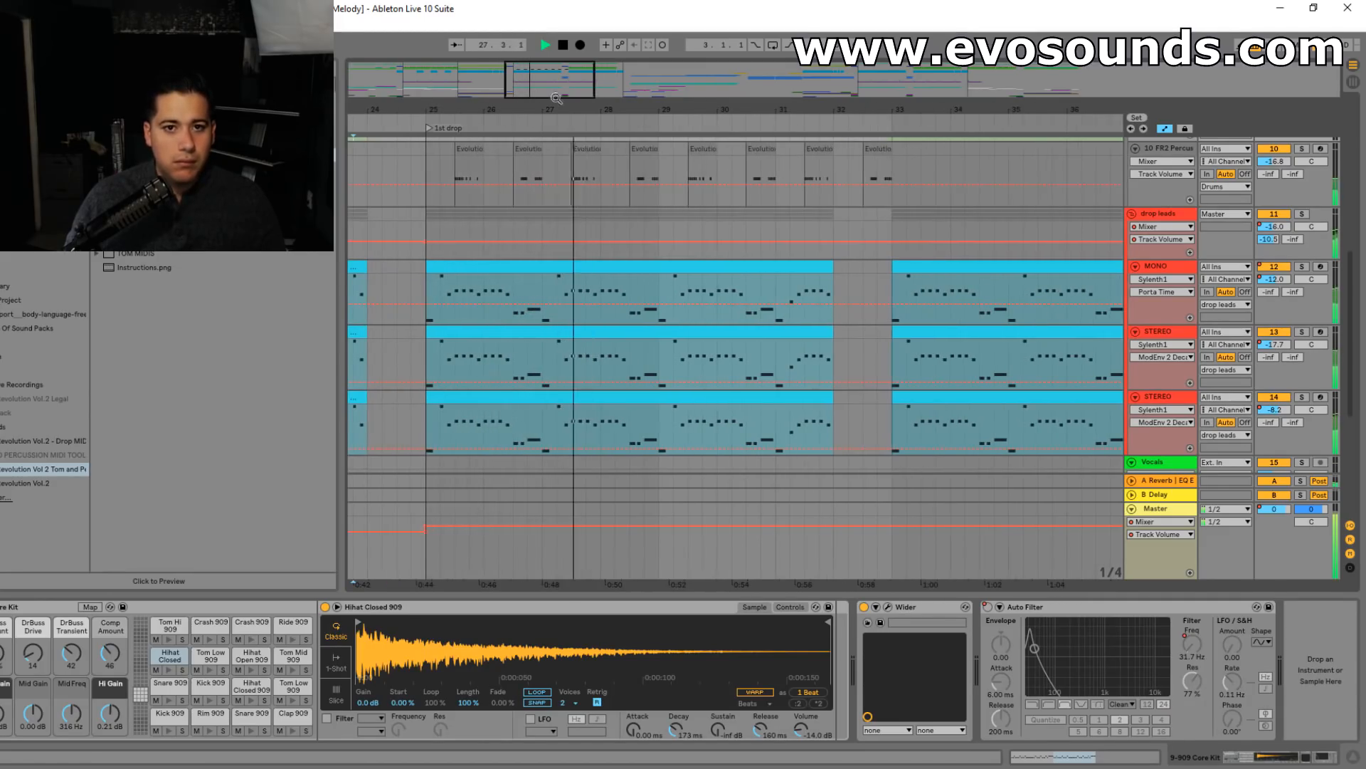
left_click(1161, 148)
left_click_drag(1274, 161, 1274, 148)
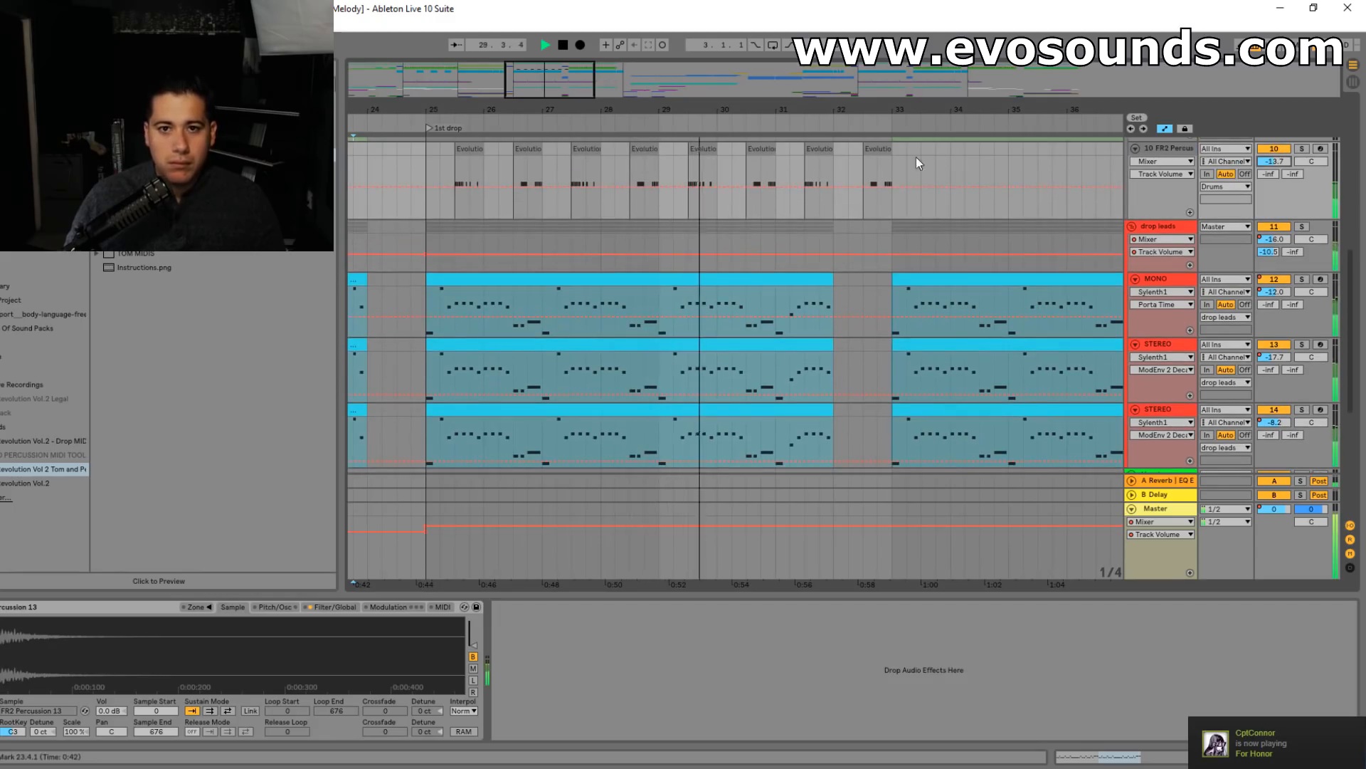
- Replace the Sampler's sample with FR2 Percussion 01 and play the fill from 25.3.1
left_click(17, 483)
scroll(135, 255, "up", 5)
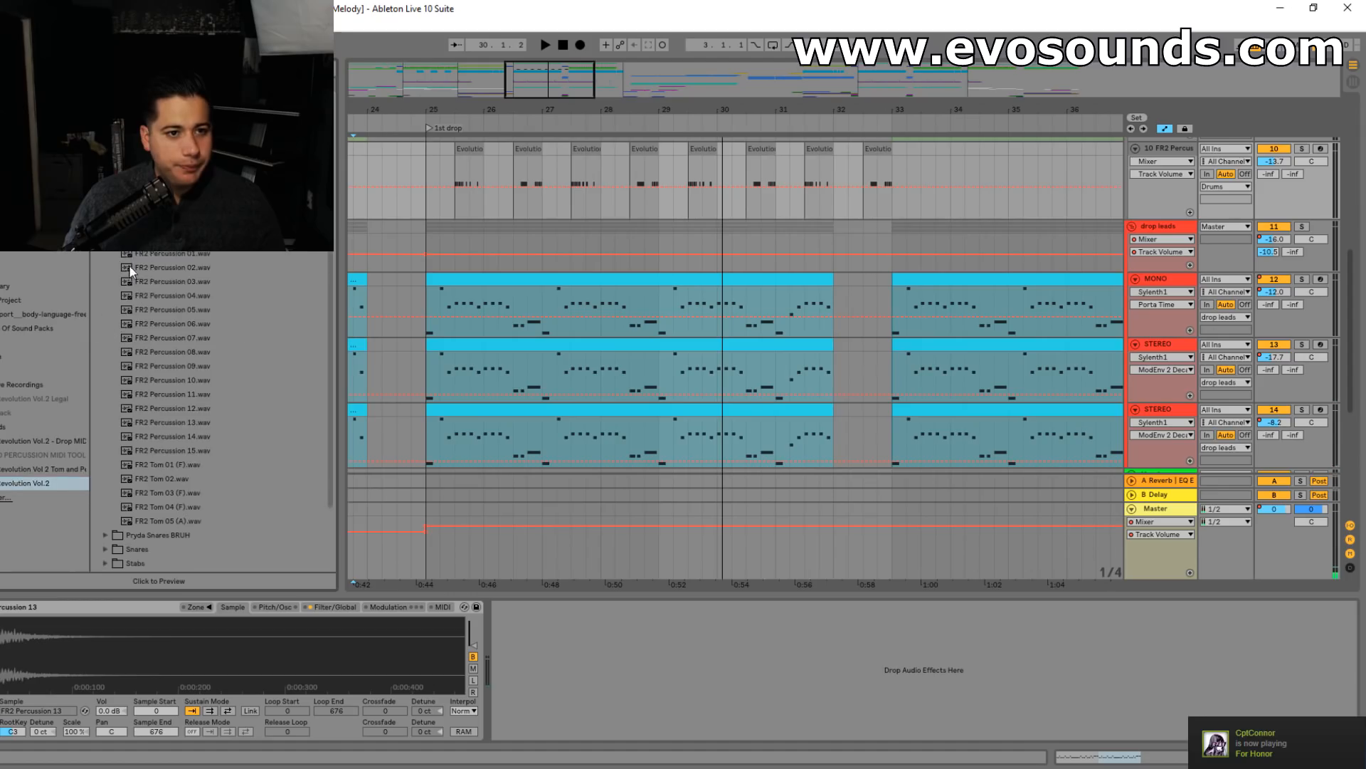
double_click(168, 254)
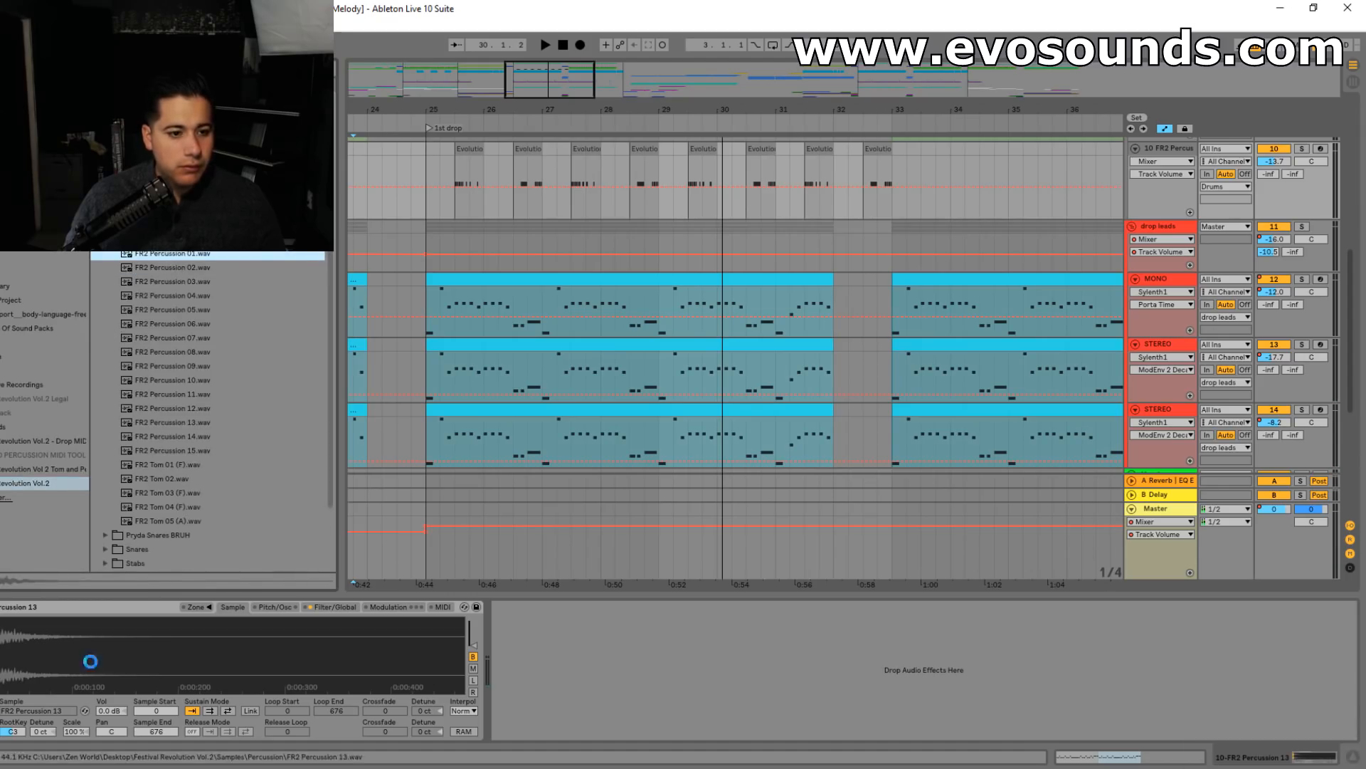
left_click(468, 163)
left_click(471, 149)
key("space")
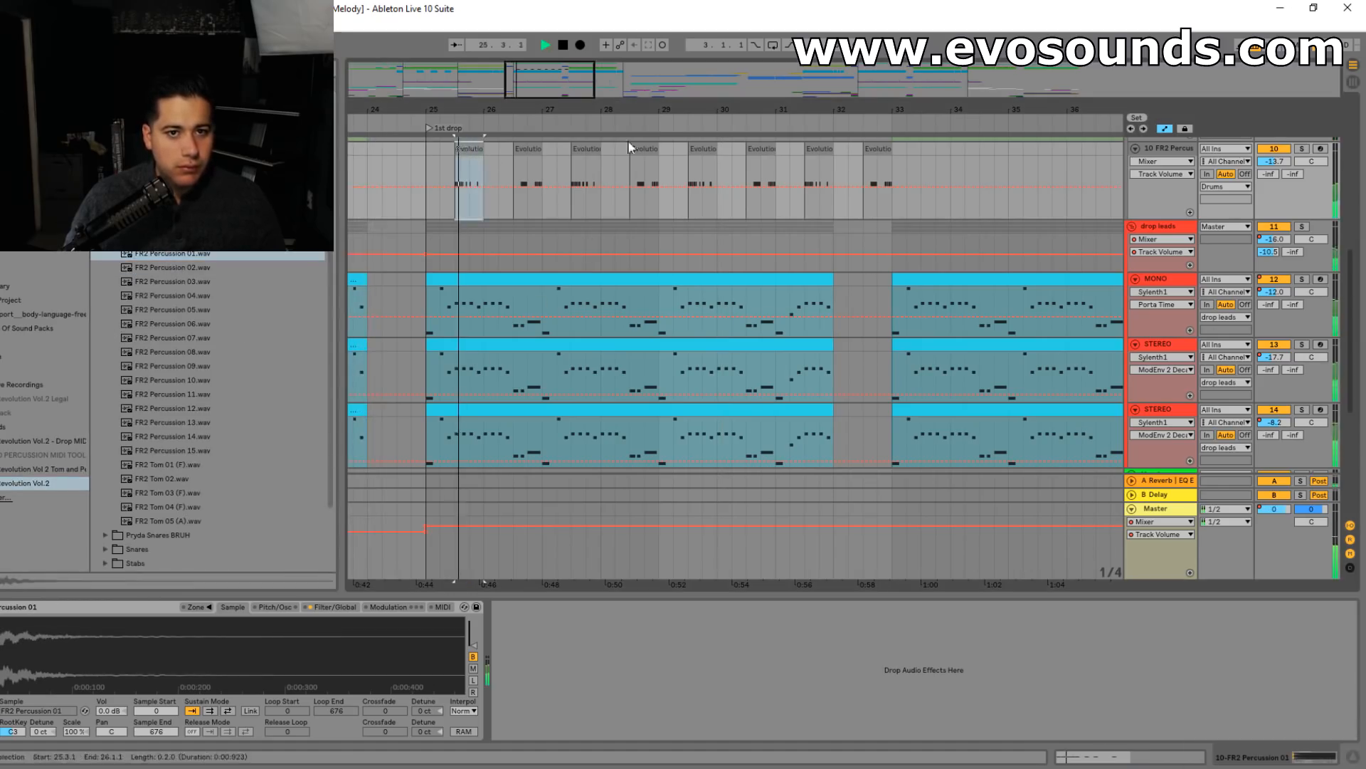
- Raise the percussion track volume to -8.5 dB while replaying the first fill clip
key("space")
key("space")
left_click_drag(1281, 162, 1281, 150)
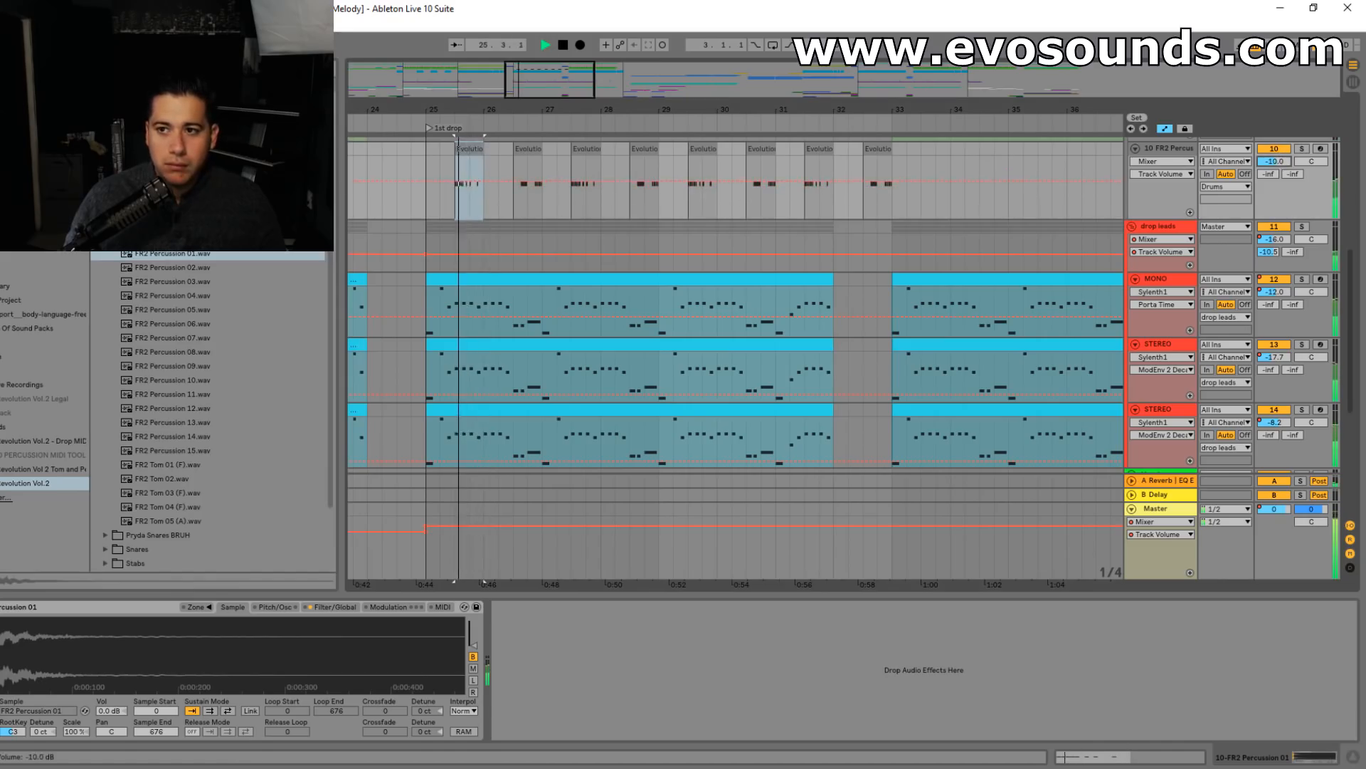
key("space")
key("space")
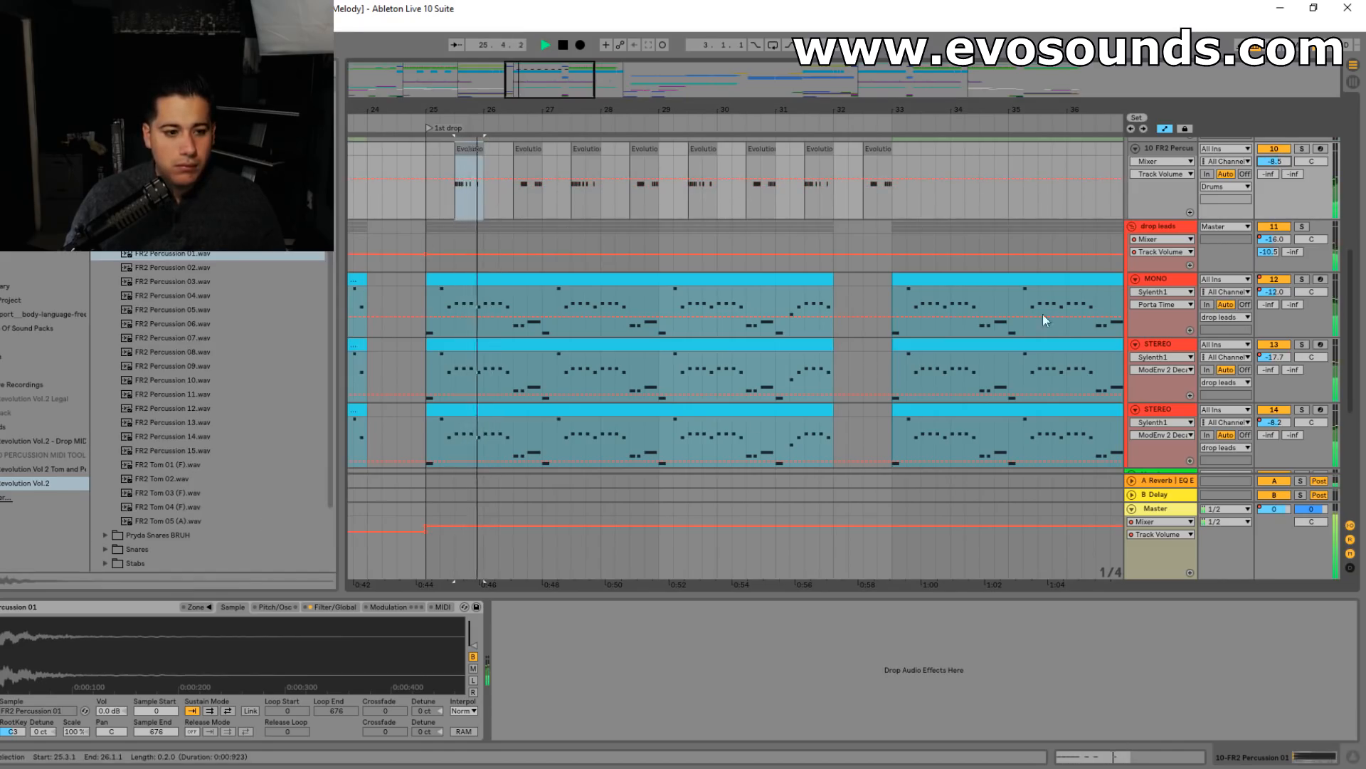
- Solo the percussion track and set the Sampler's sample end to 706 while auditioning the fill
key("space")
key("space")
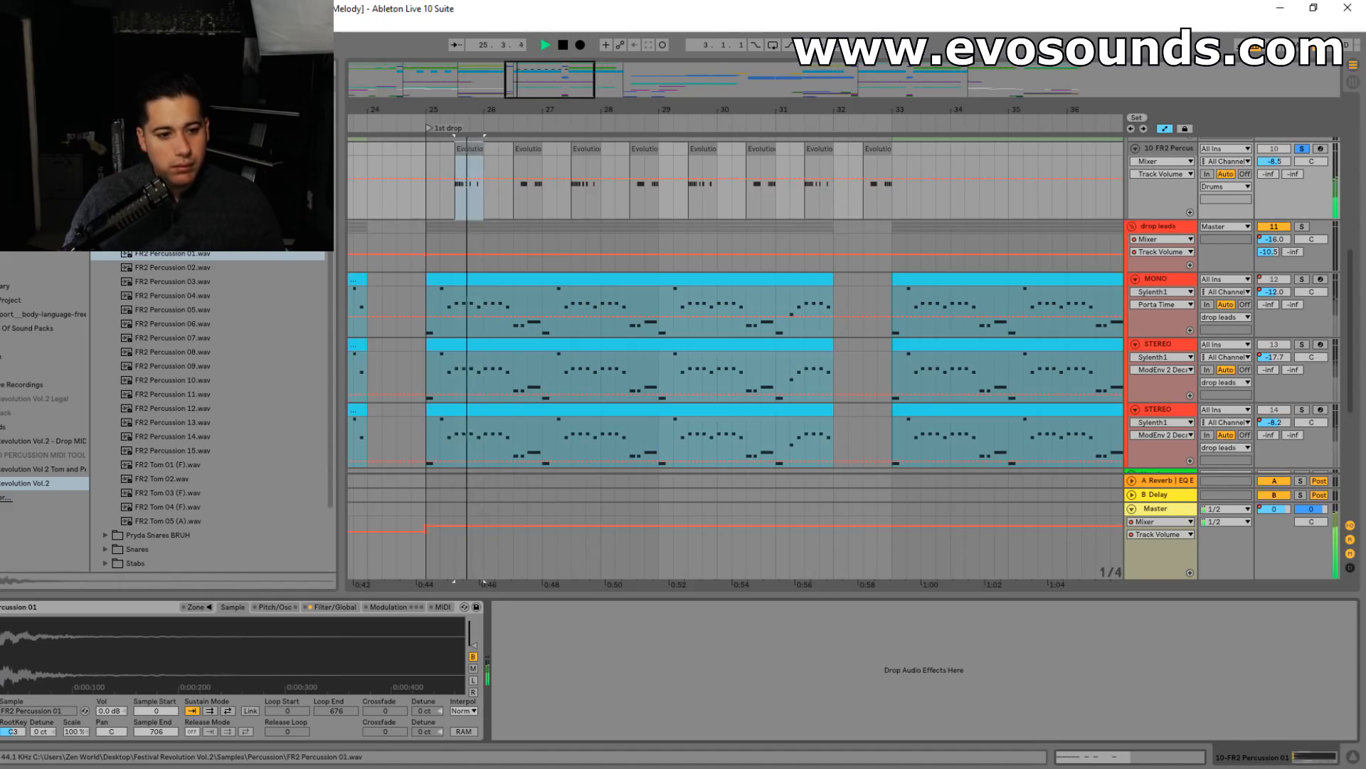
key("space")
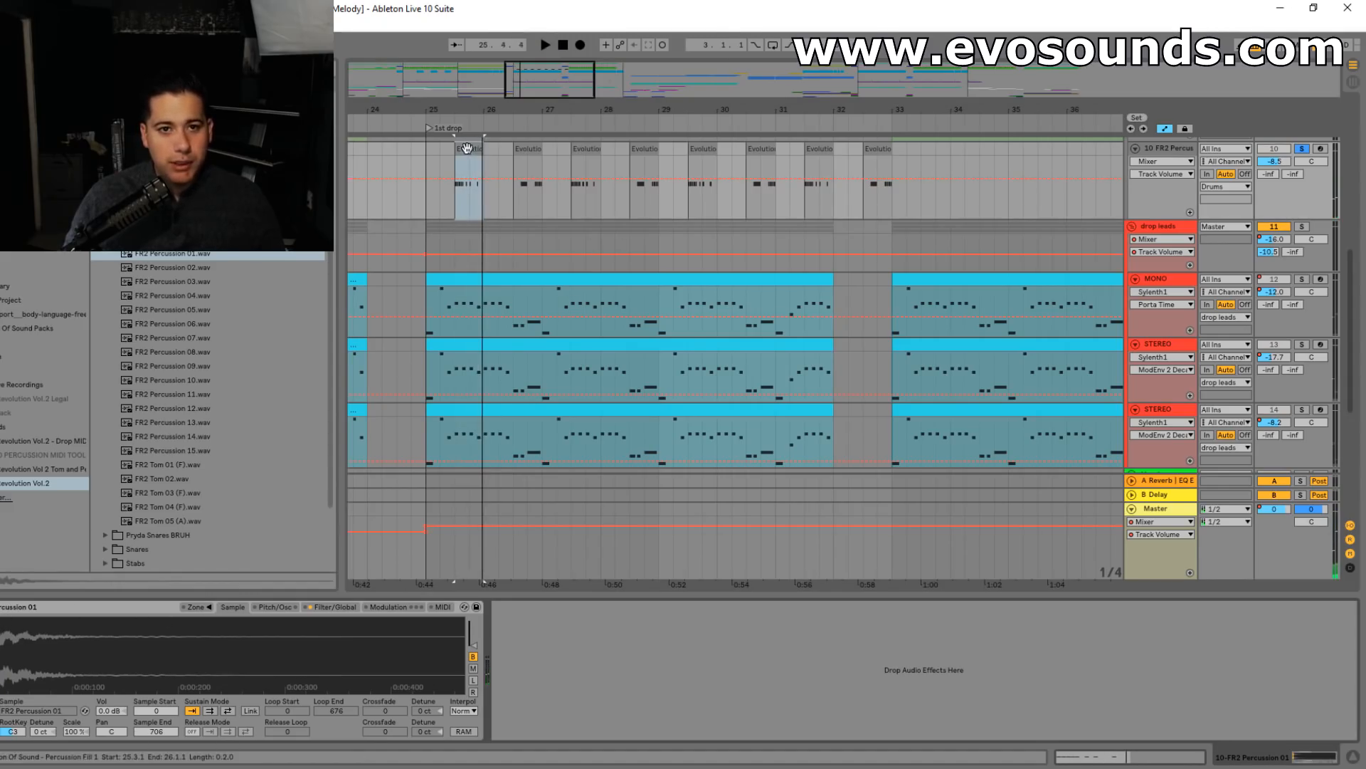
- Try all notes of the first percussion fill clip an octave higher, then move them back down to C3
double_click(467, 148)
left_click(274, 711)
key("ctrl+a")
key("shift+Up")
key("space")
key("shift+Down")
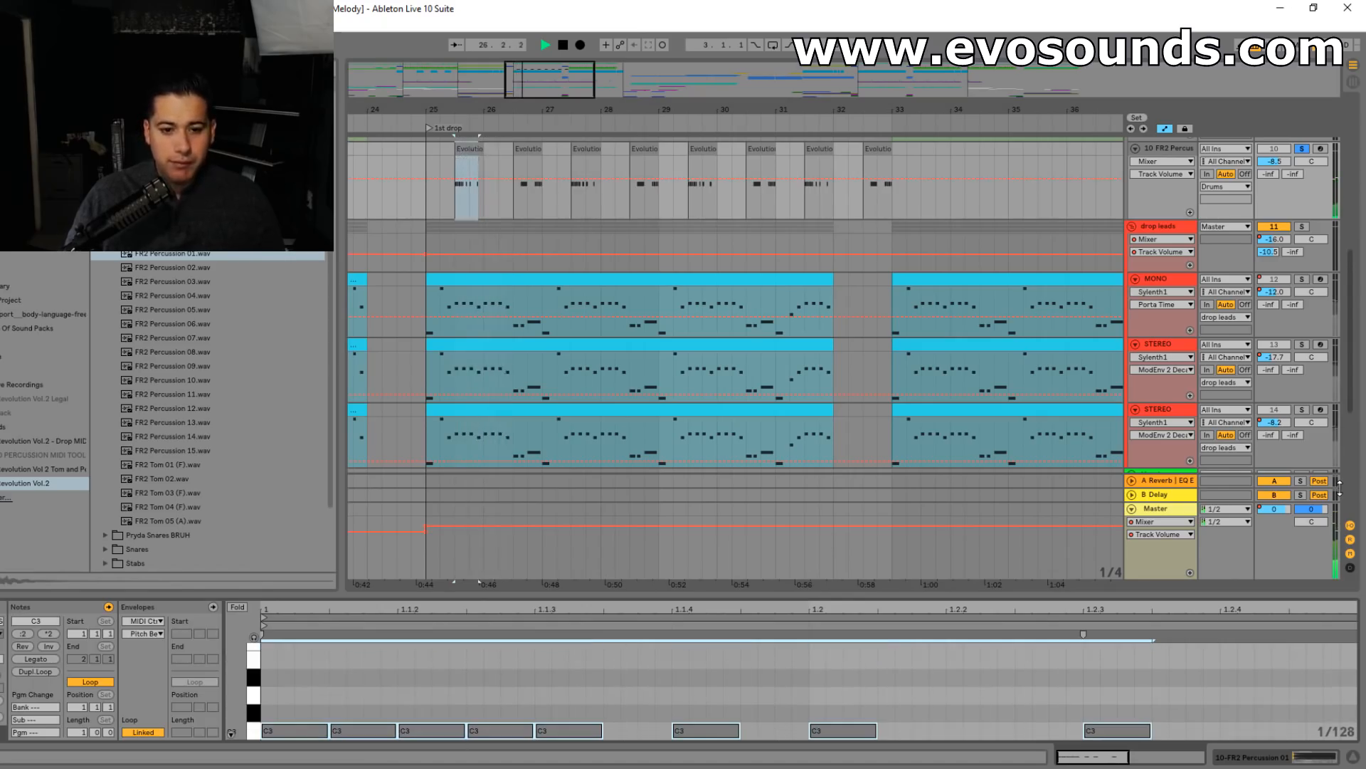
key("space")
key("space")
- Lower the soloed percussion track's volume to -13.3 dB while replaying the fill
left_click_drag(1274, 161, 1273, 175)
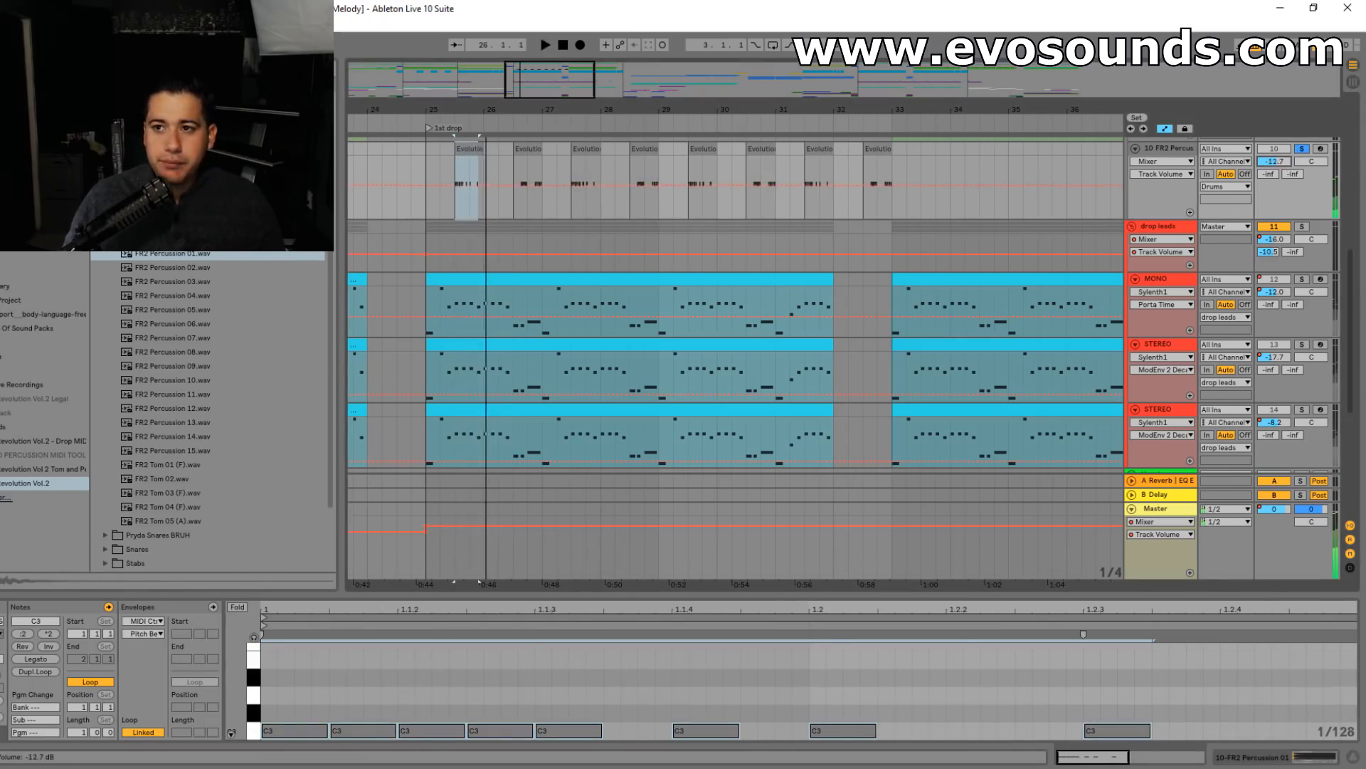
key("space")
scroll(1150, 153, "up", 2)
key("space")
- Add a Compressor to the percussion track and sidechain it from the KICK track
left_click(1161, 217)
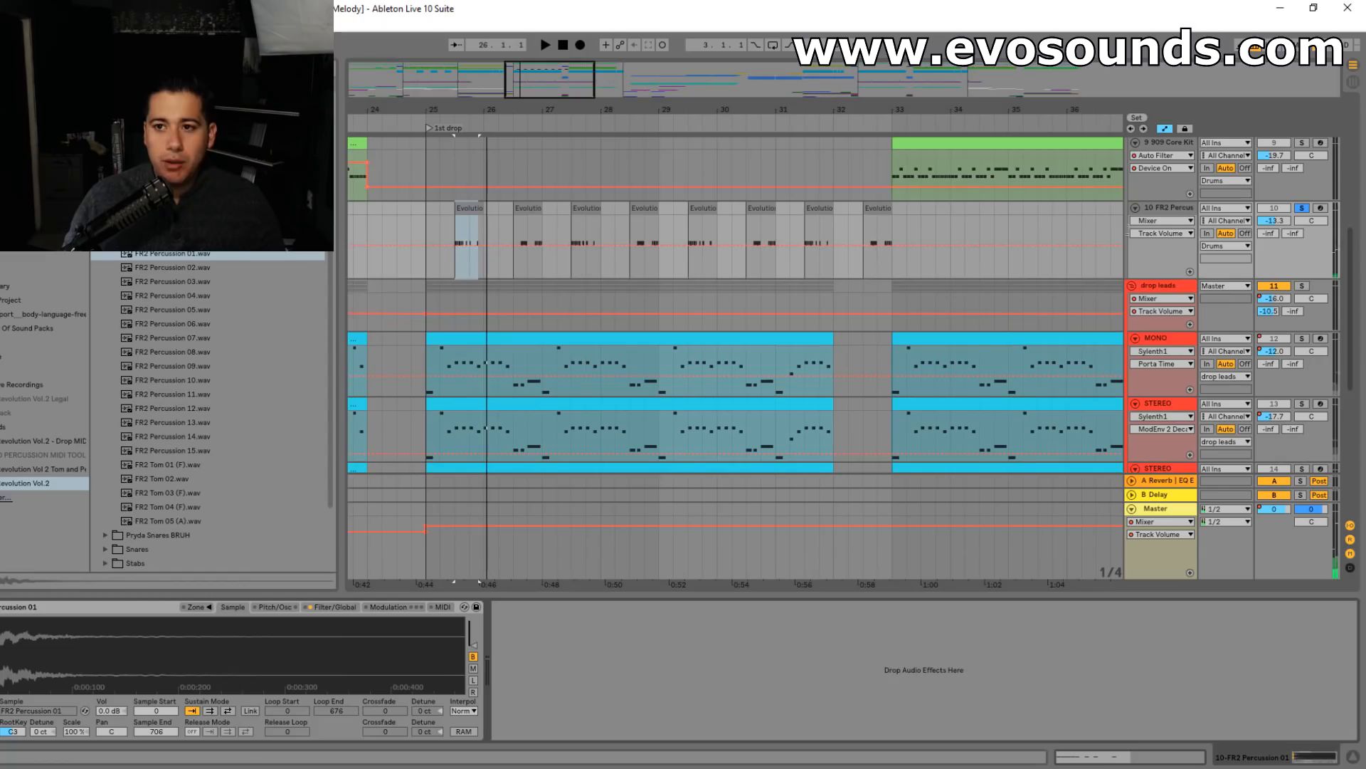
left_click(29, 162)
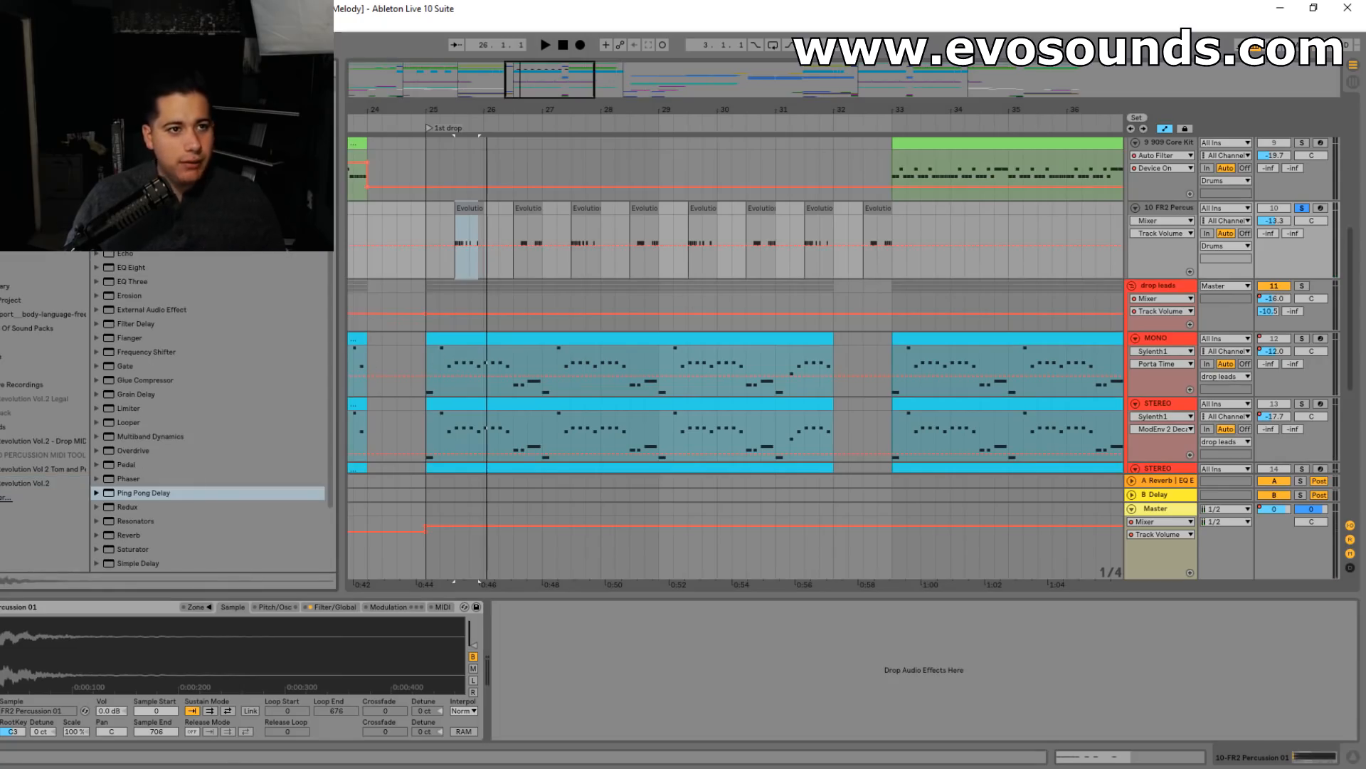
key("ctrl+f")
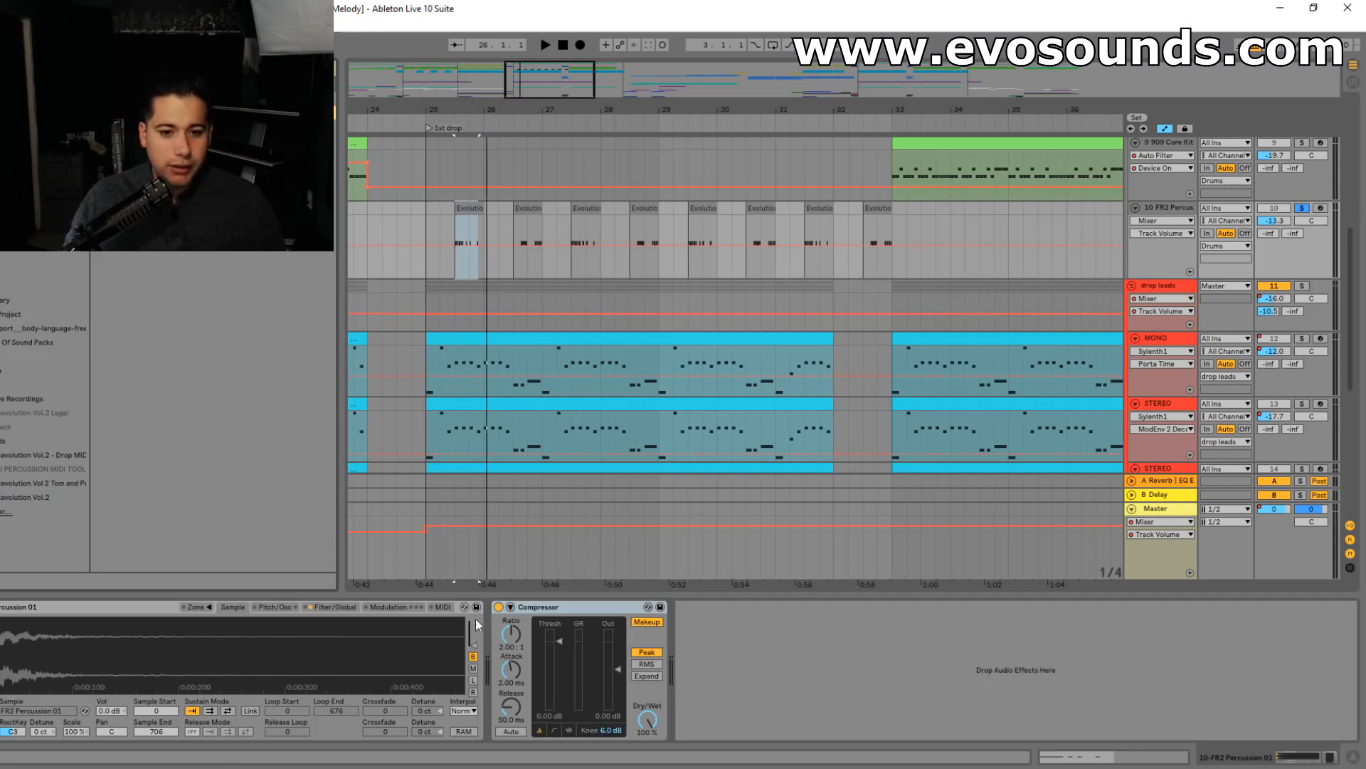
left_click(508, 608)
left_click(518, 641)
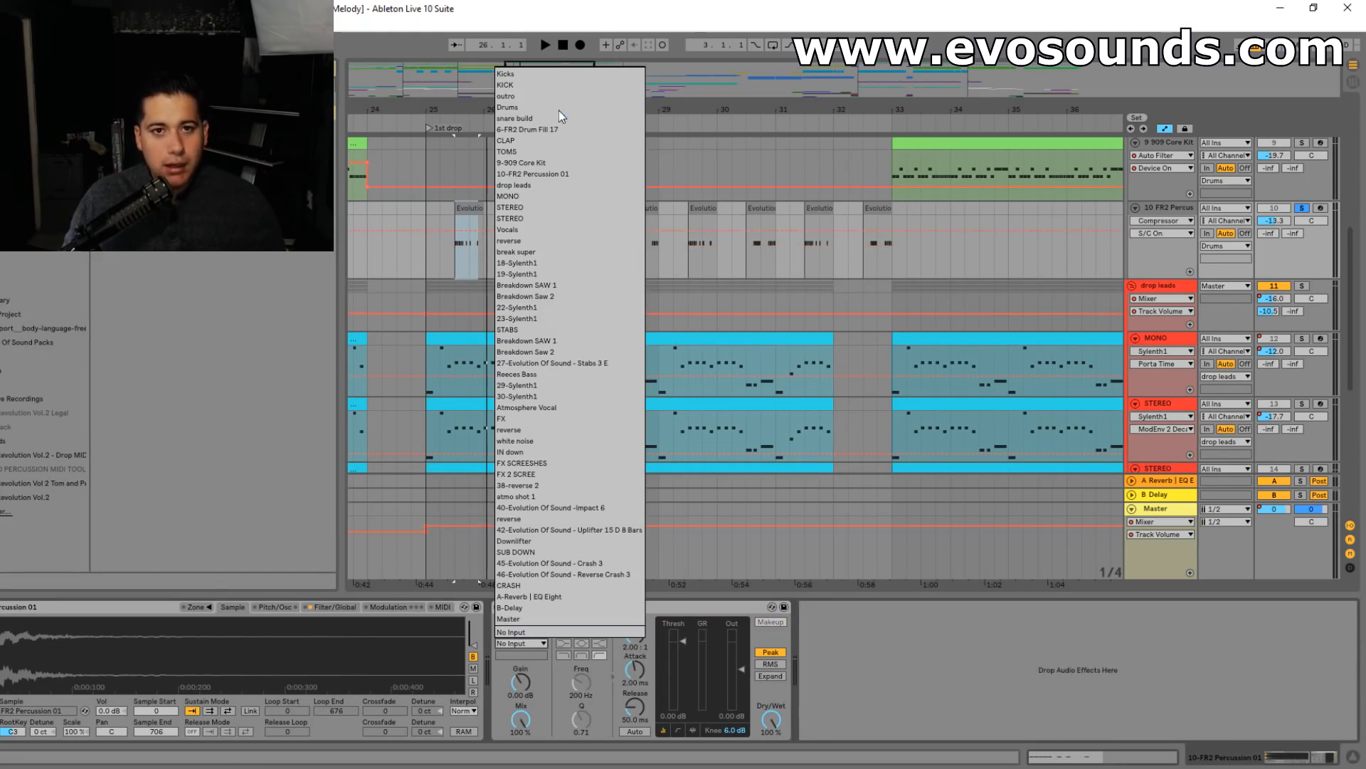
left_click(558, 86)
- Turn on the Compressor's sidechain EQ and set its frequency to 1.71 kHz while auditioning the fill
key("space")
key("space")
left_click_drag(580, 681, 581, 656)
key("space")
key("space")
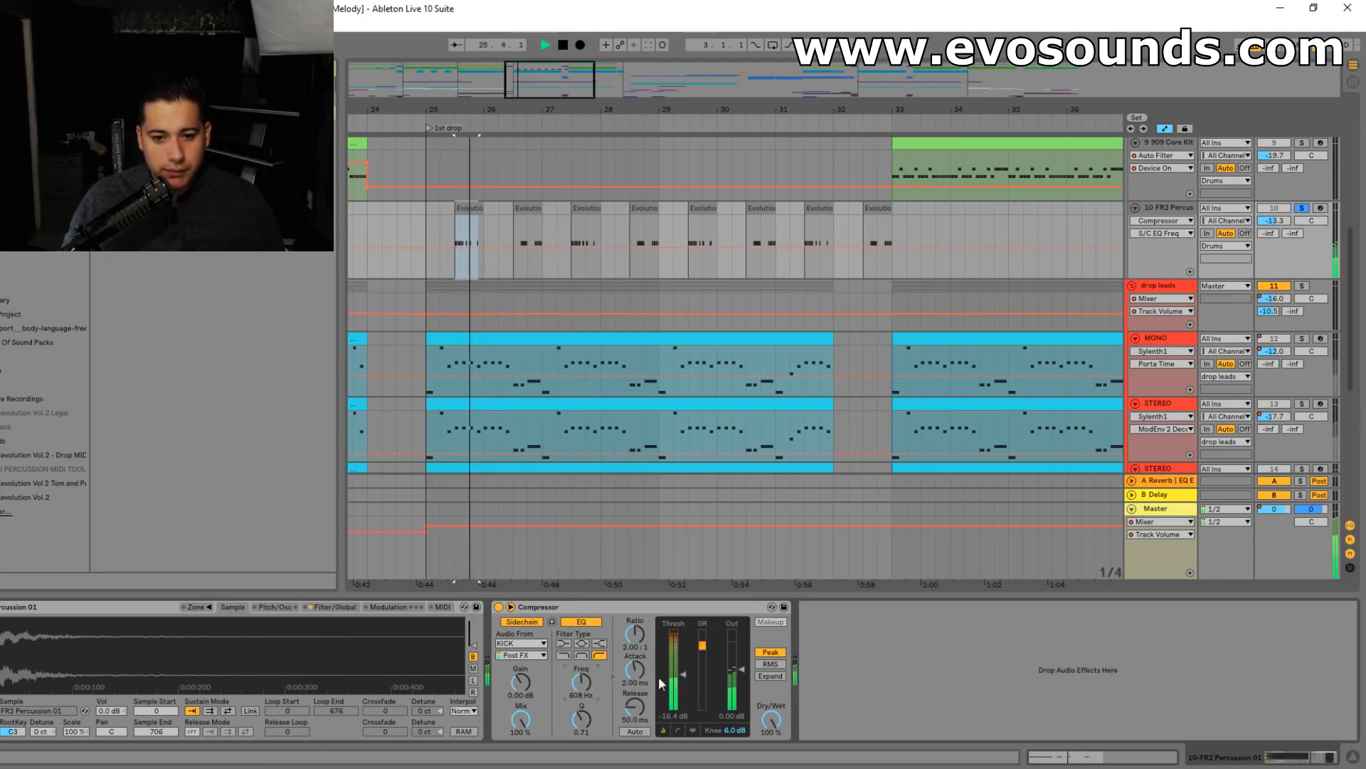
key("space")
left_click_drag(581, 682, 580, 669)
- Lower the Compressor's threshold to -48.4 dB while replaying the percussion fill
left_click_drag(682, 673, 681, 701)
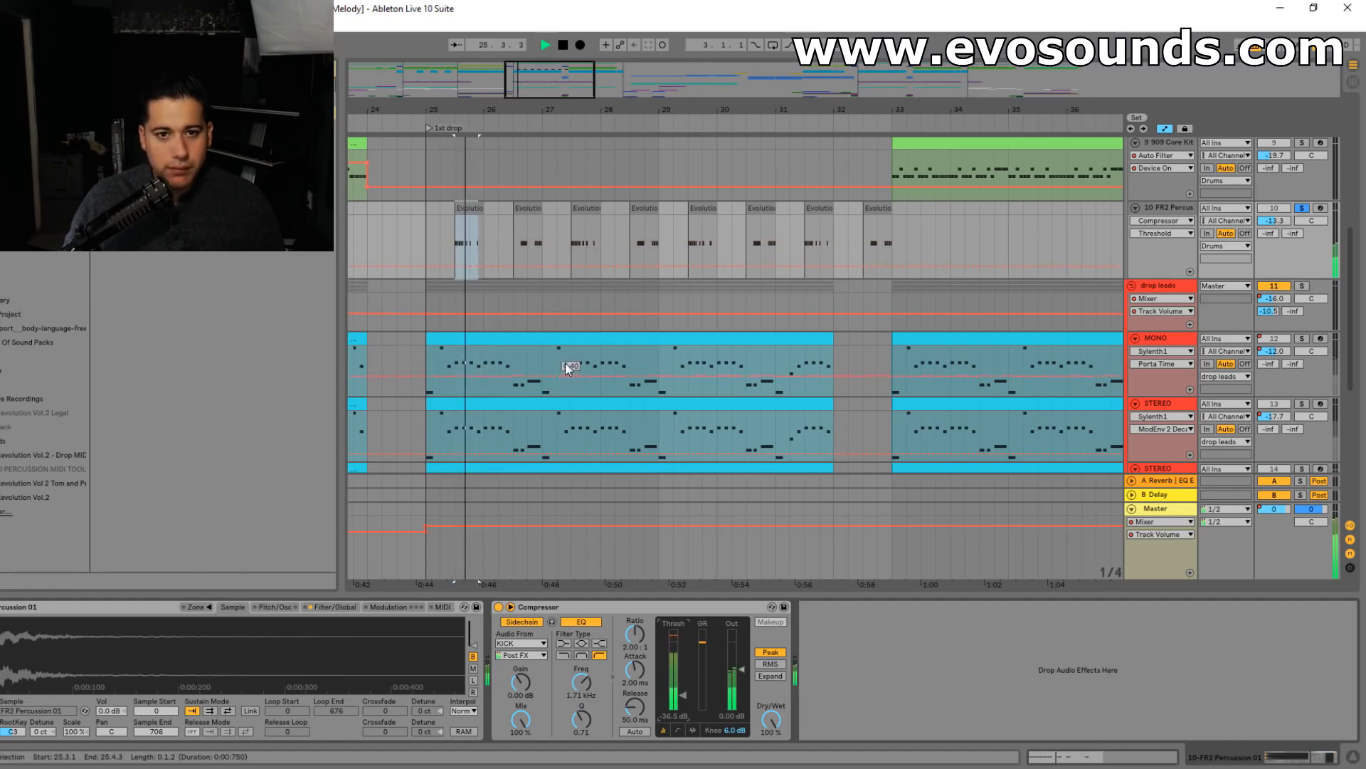
key("space")
key("space")
left_click_drag(682, 683, 682, 699)
key("space")
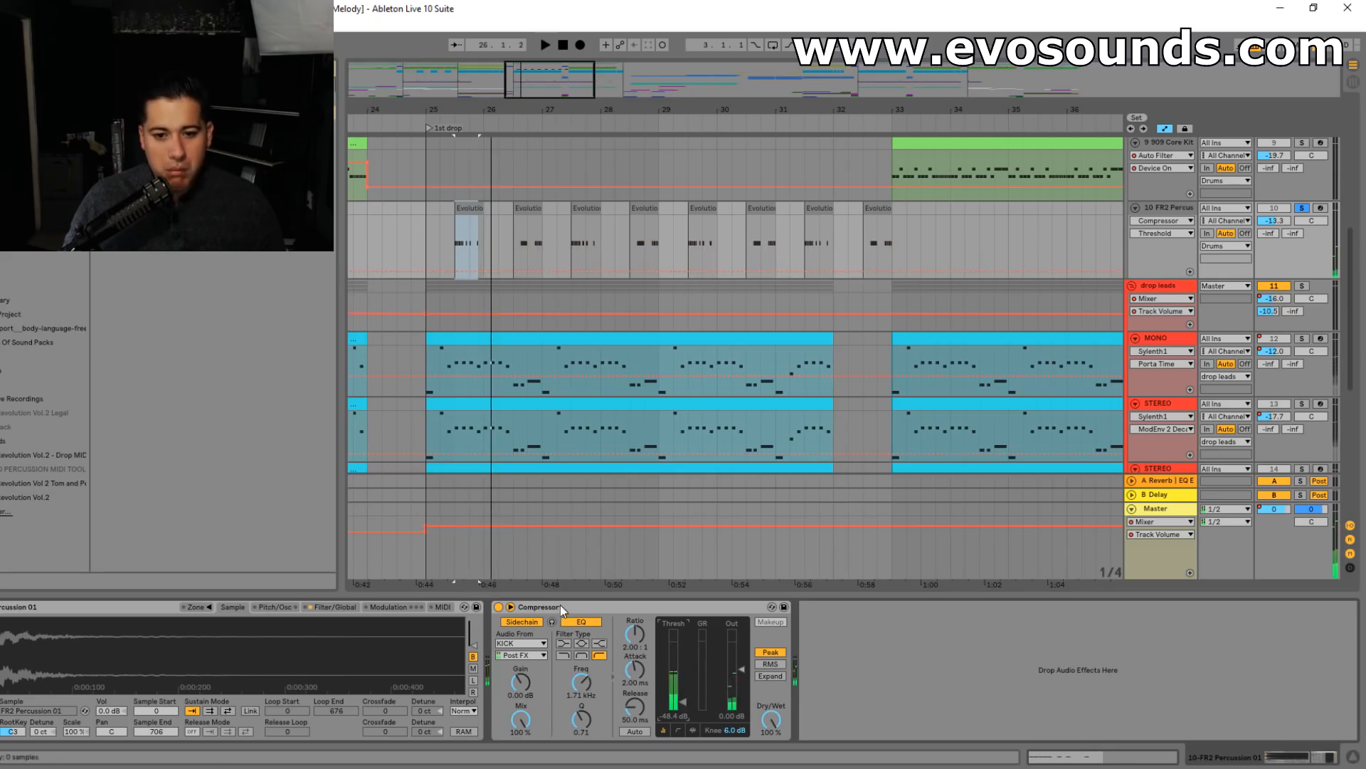
- Play the fill from 25.3.1 and raise the Compressor's sidechain EQ frequency to 3.09 kHz
left_click(468, 205)
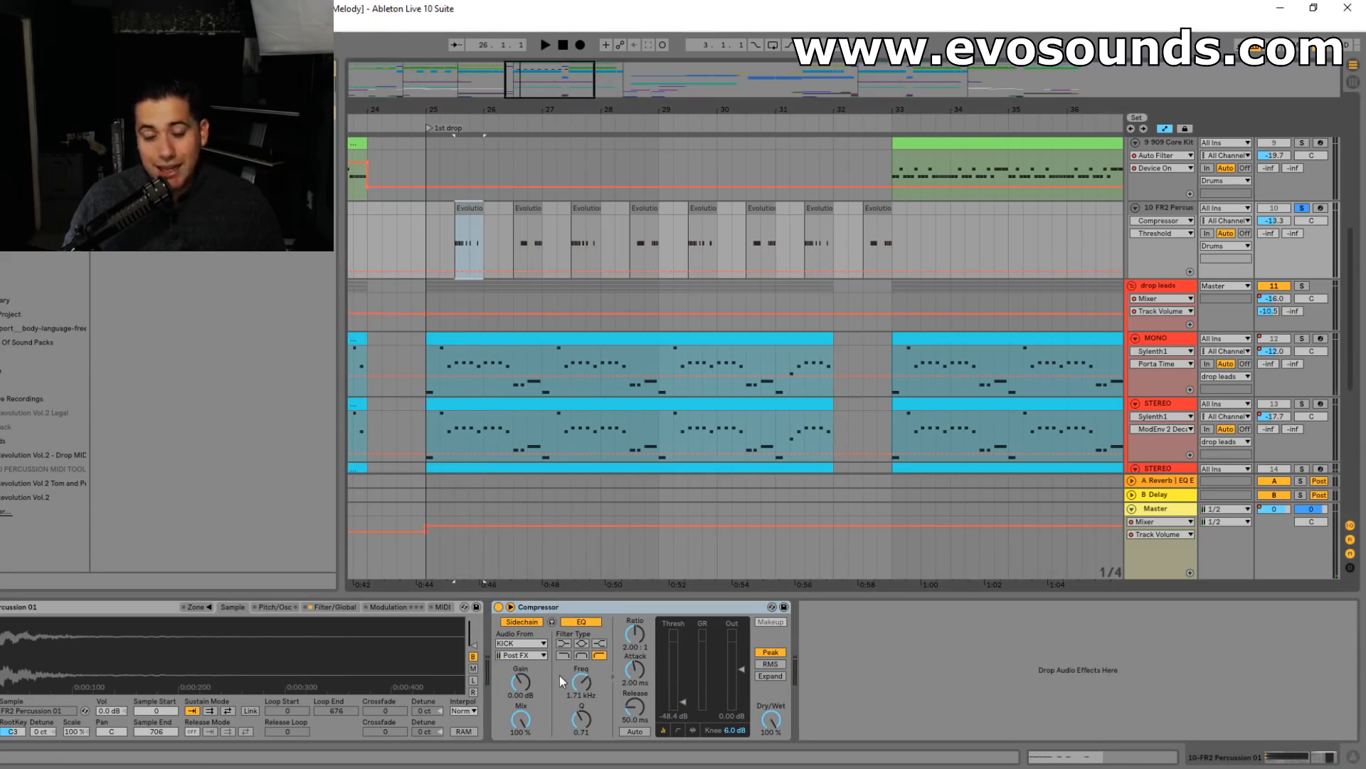
key("space")
left_click_drag(581, 682, 581, 662)
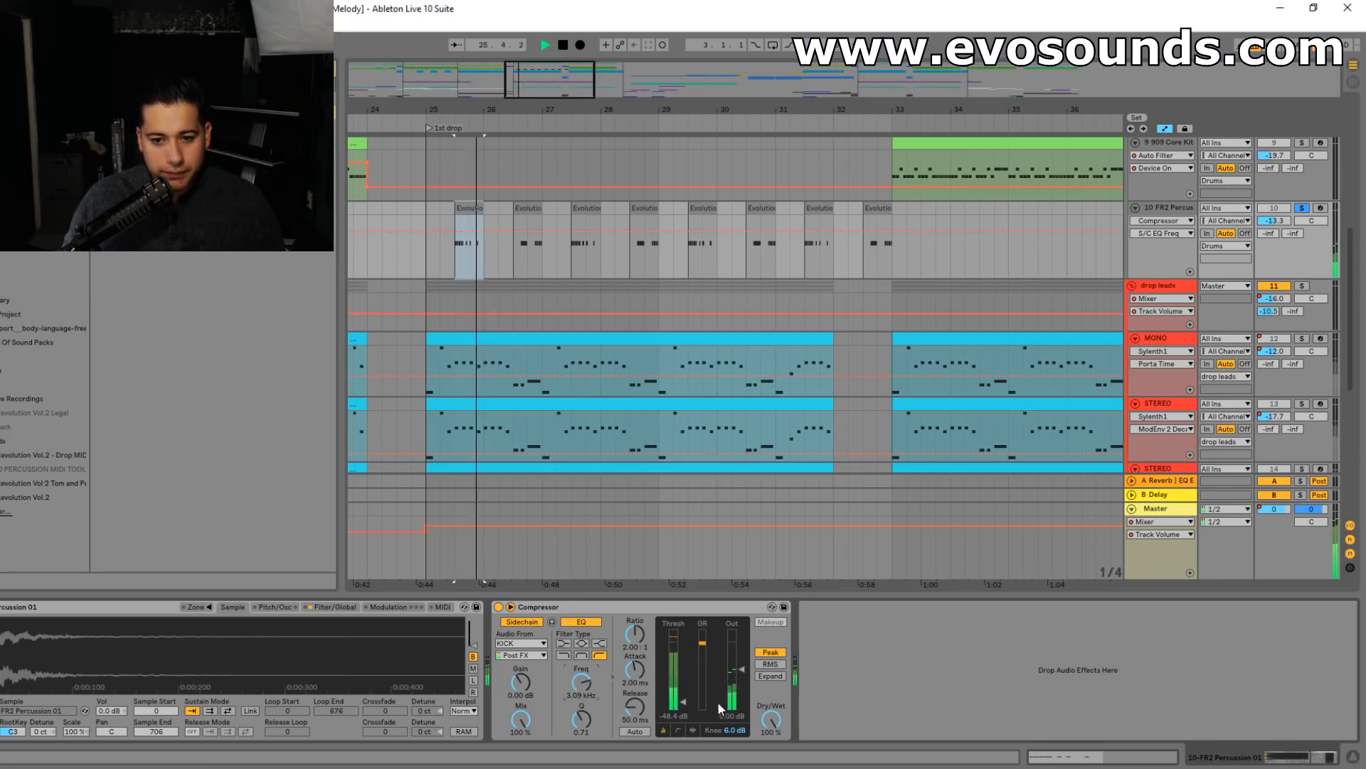
- Unsolo the percussion track, raise its volume to -10.9 dB, and play it with the full drop
left_click(1302, 208)
key("space")
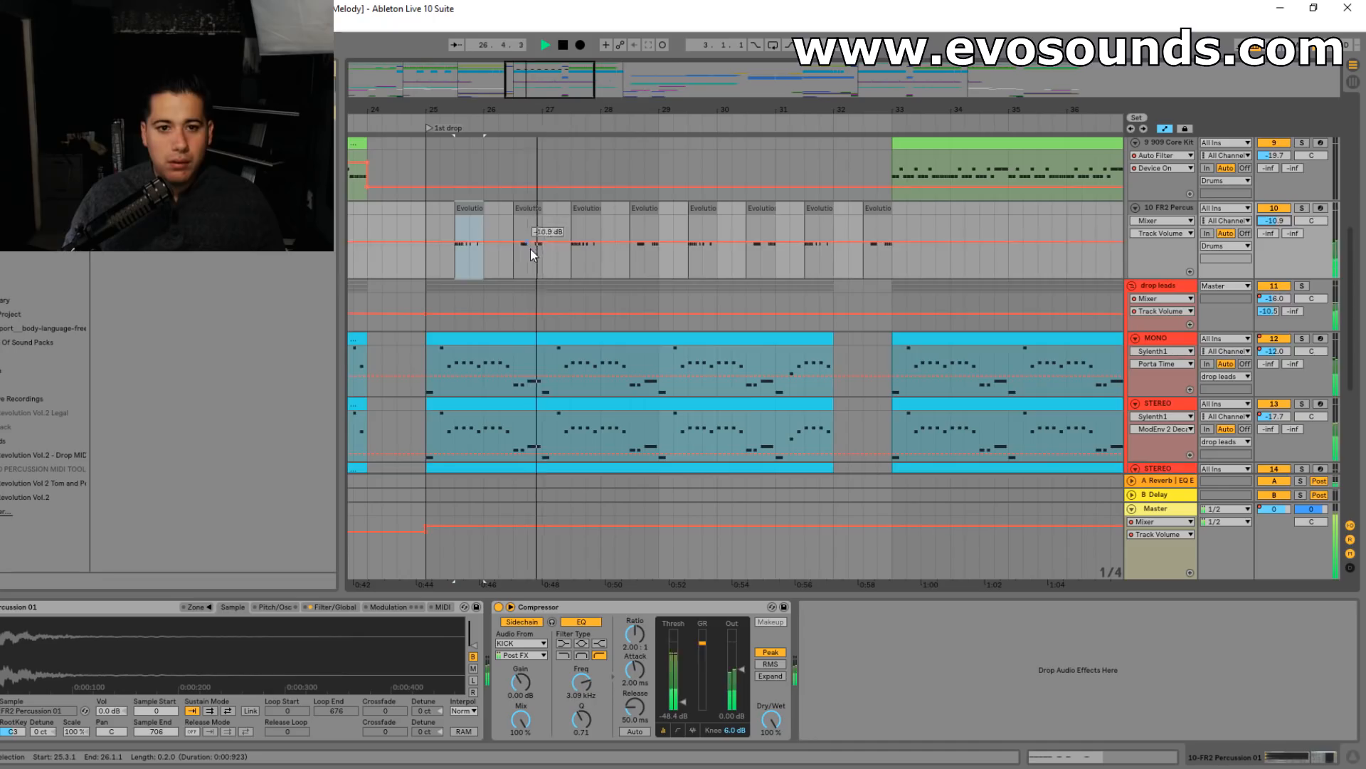
scroll(531, 246, "up", 3)
left_click_drag(708, 109, 661, 92)
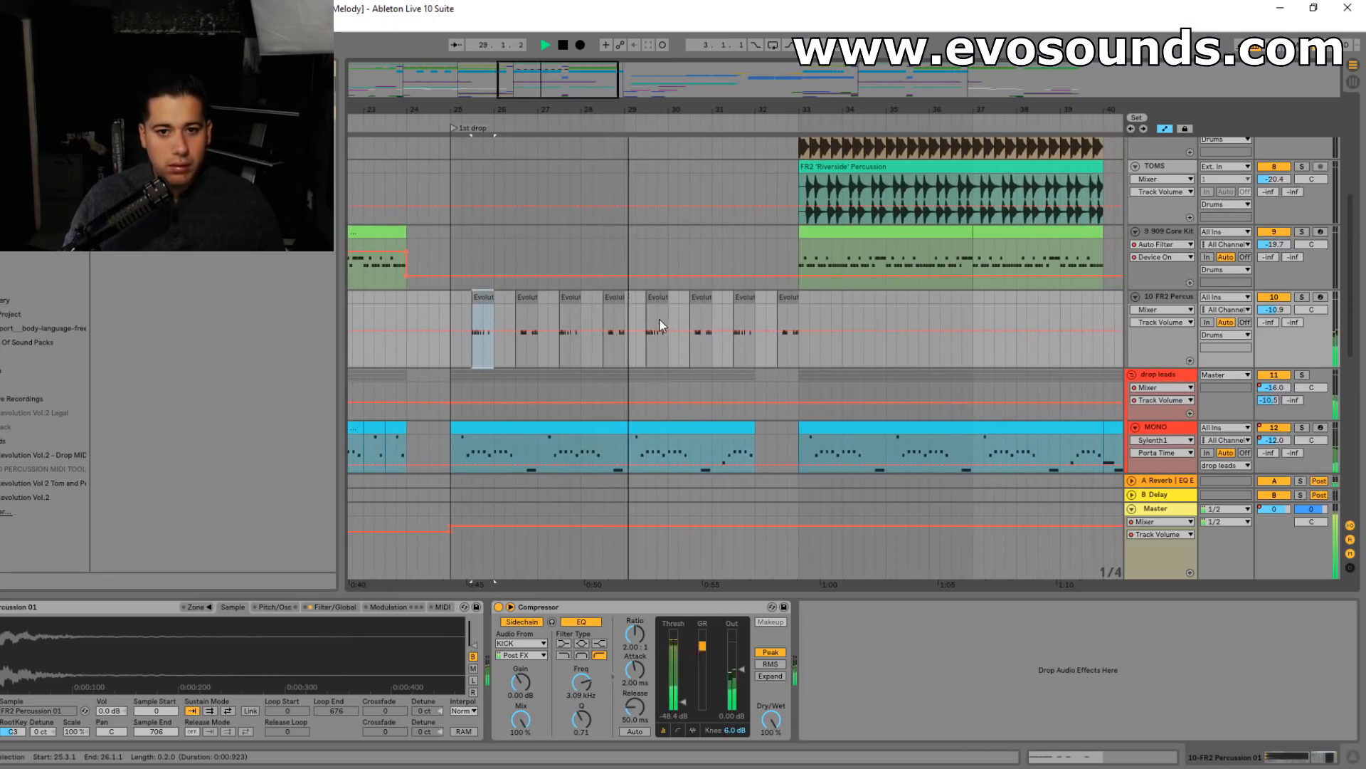
key("space")
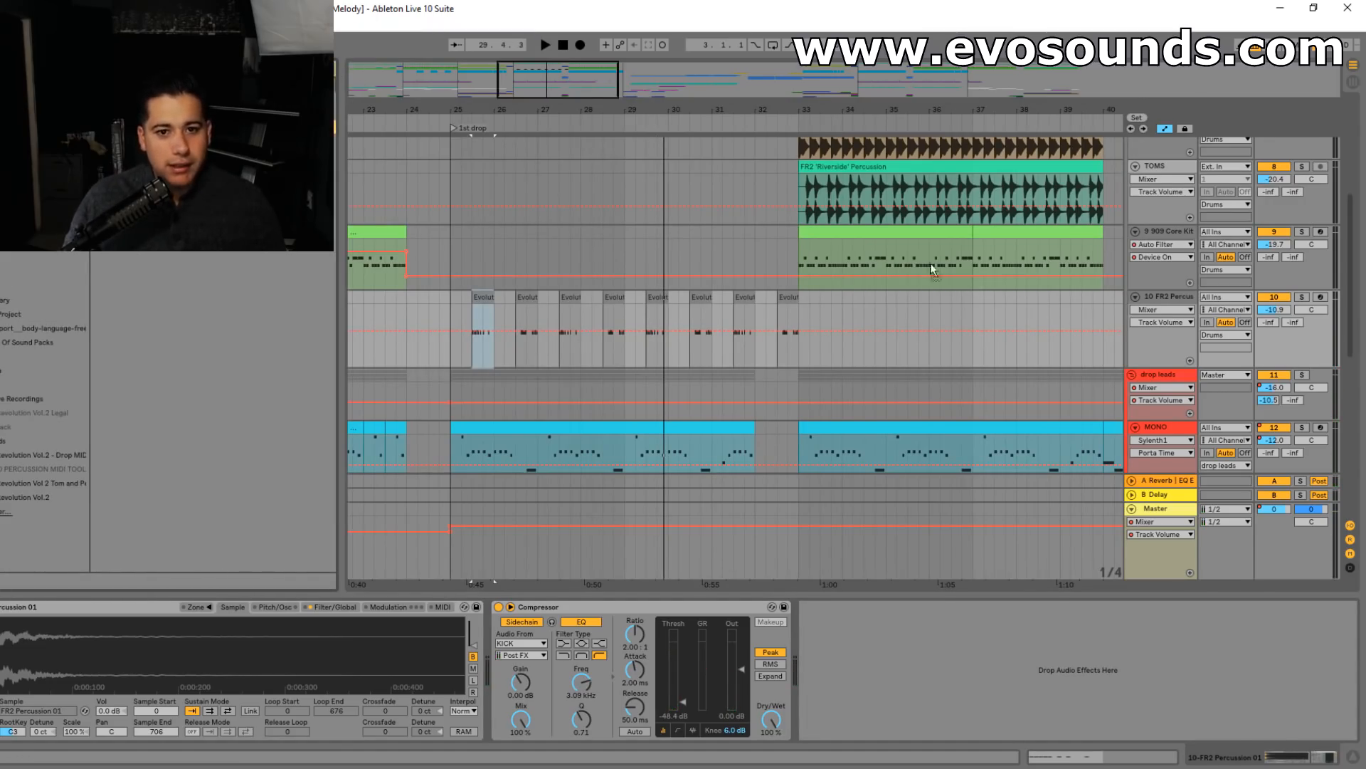
- Add the Wider effect after the Compressor on the percussion track and open the fill clip at 26.3.1 during playback
key("space")
left_click(746, 221)
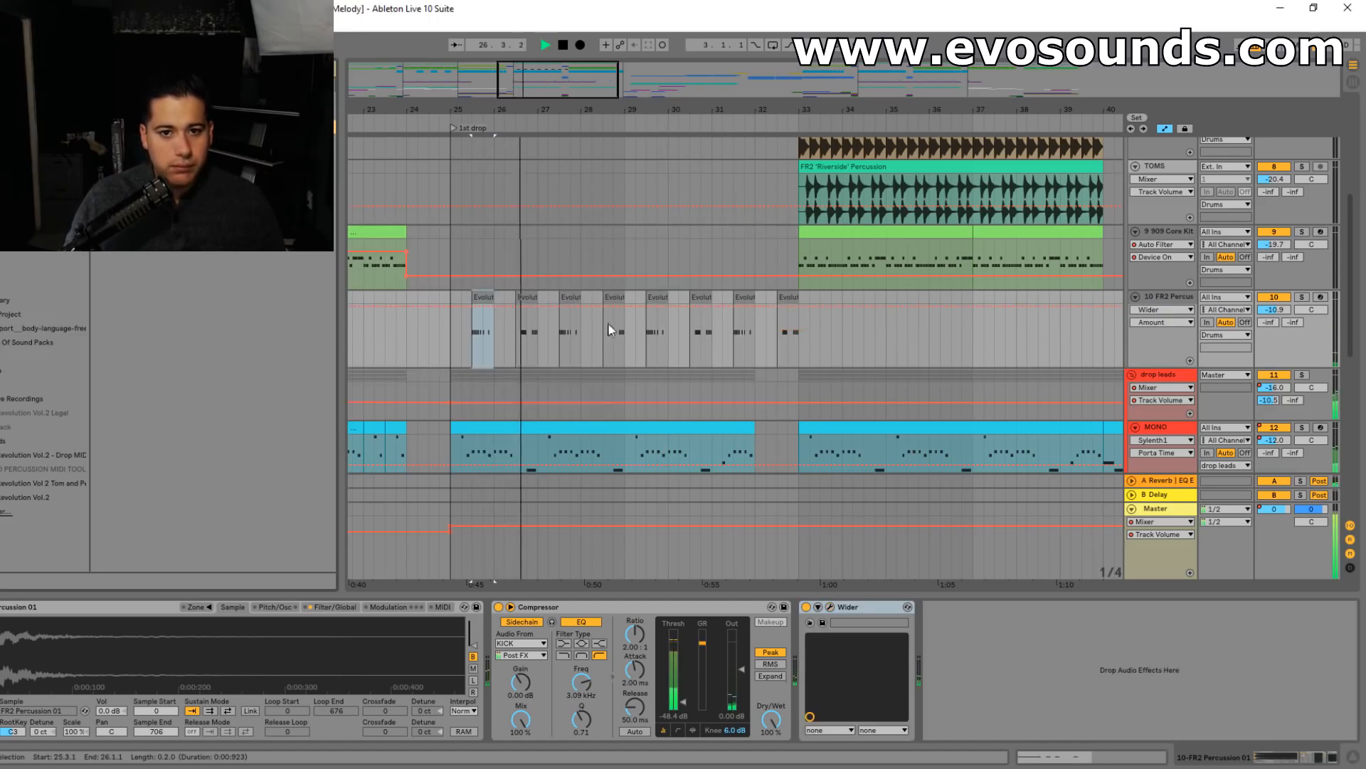
left_click(523, 324)
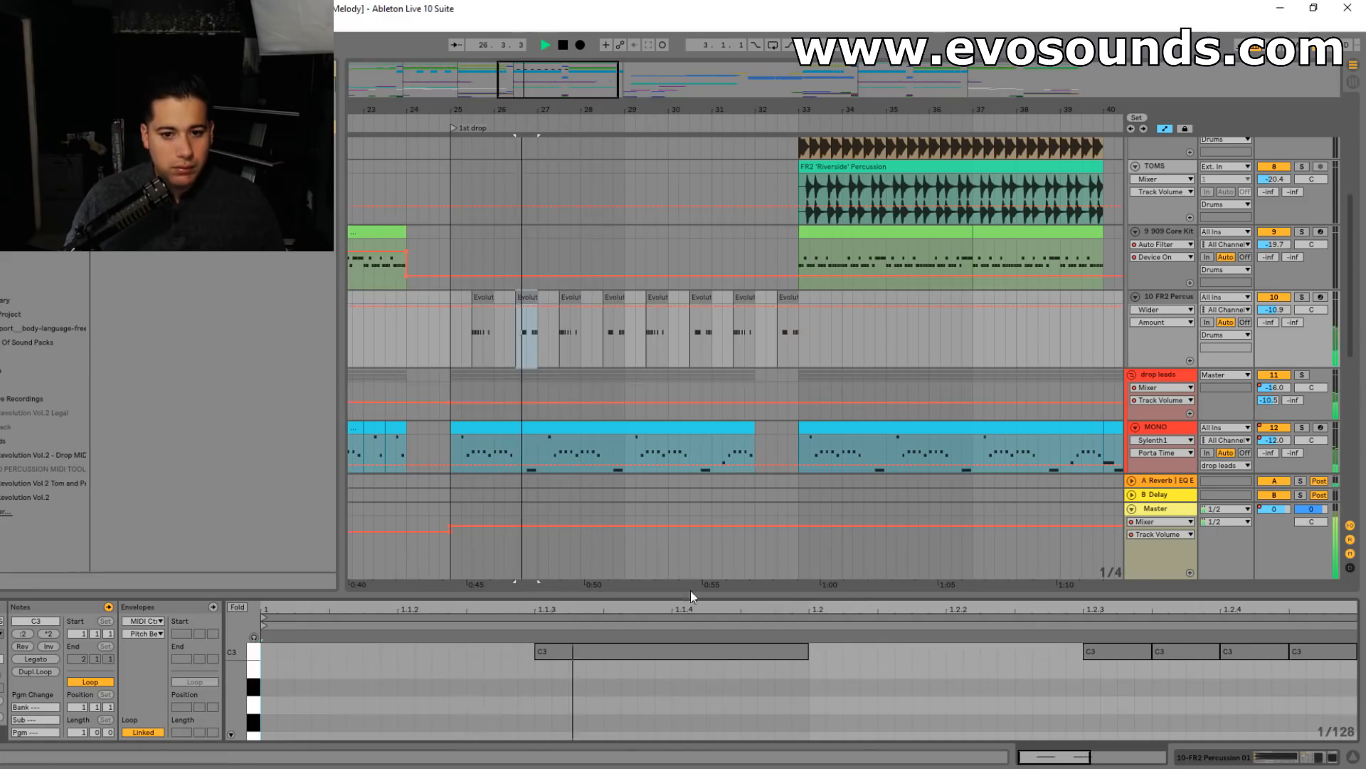
- Duplicate the first beat of the fill clip at 26.3.1 onto its second beat and shorten the copied C3 note to one sixteenth
left_click_drag(756, 707, 270, 606)
key("ctrl+d")
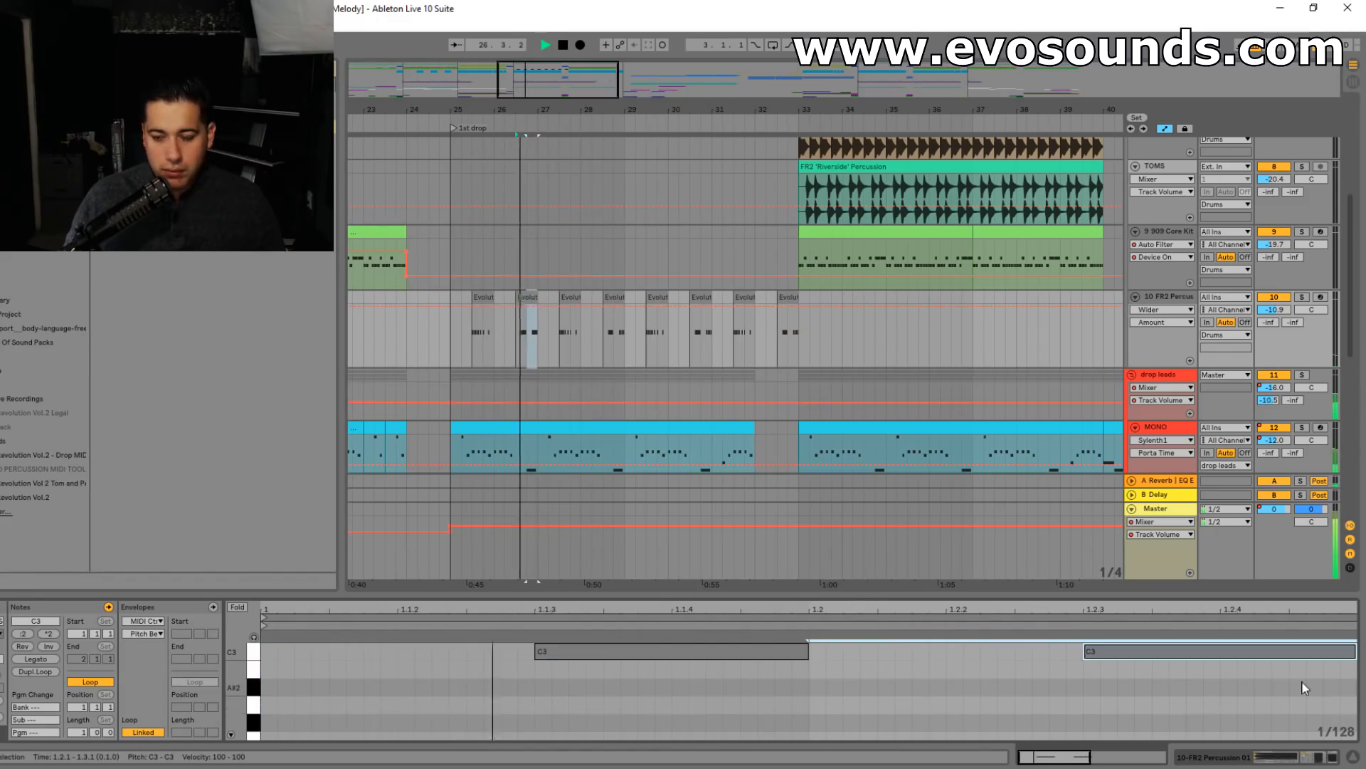
key("space")
left_click_drag(1354, 652, 1221, 652)
key("space")
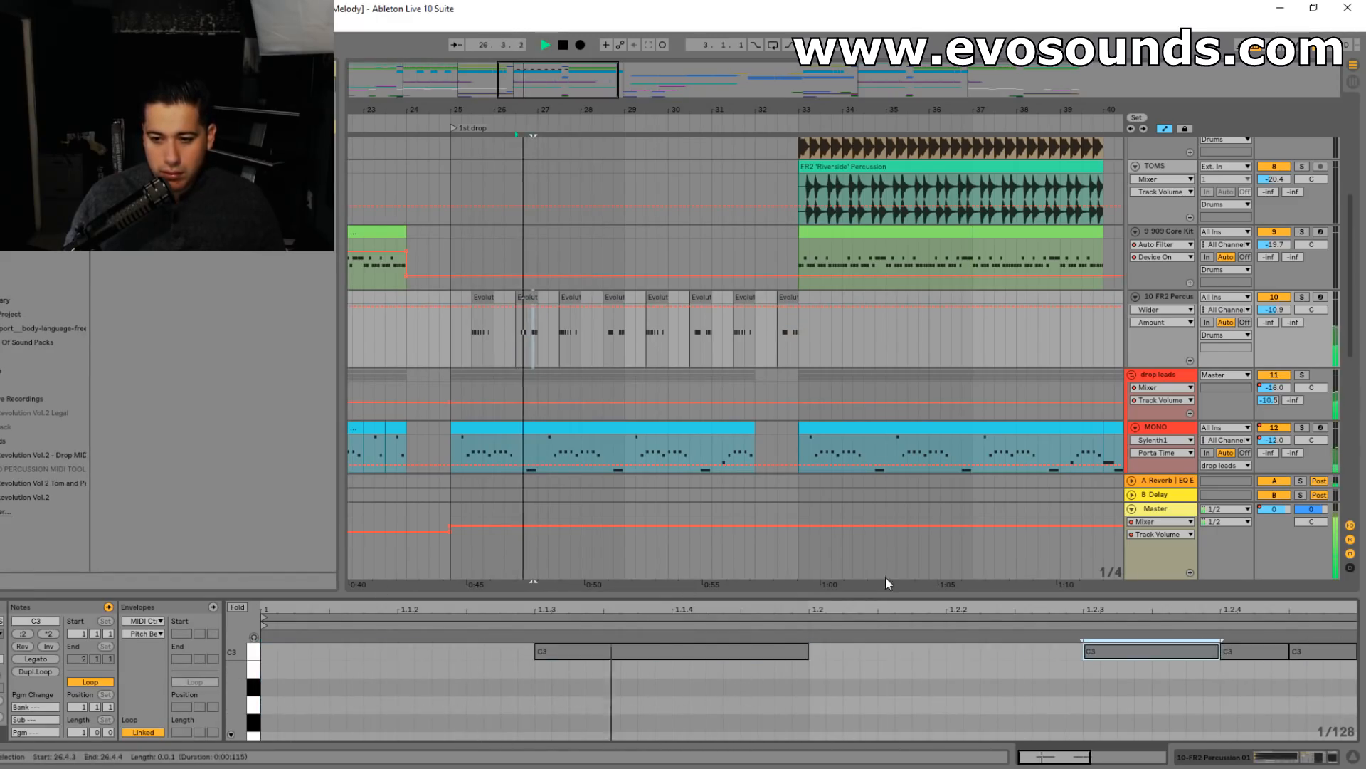
- Play into the drop from 23.4.1 and set the percussion track's volume to -10.8 dB
left_click(400, 323)
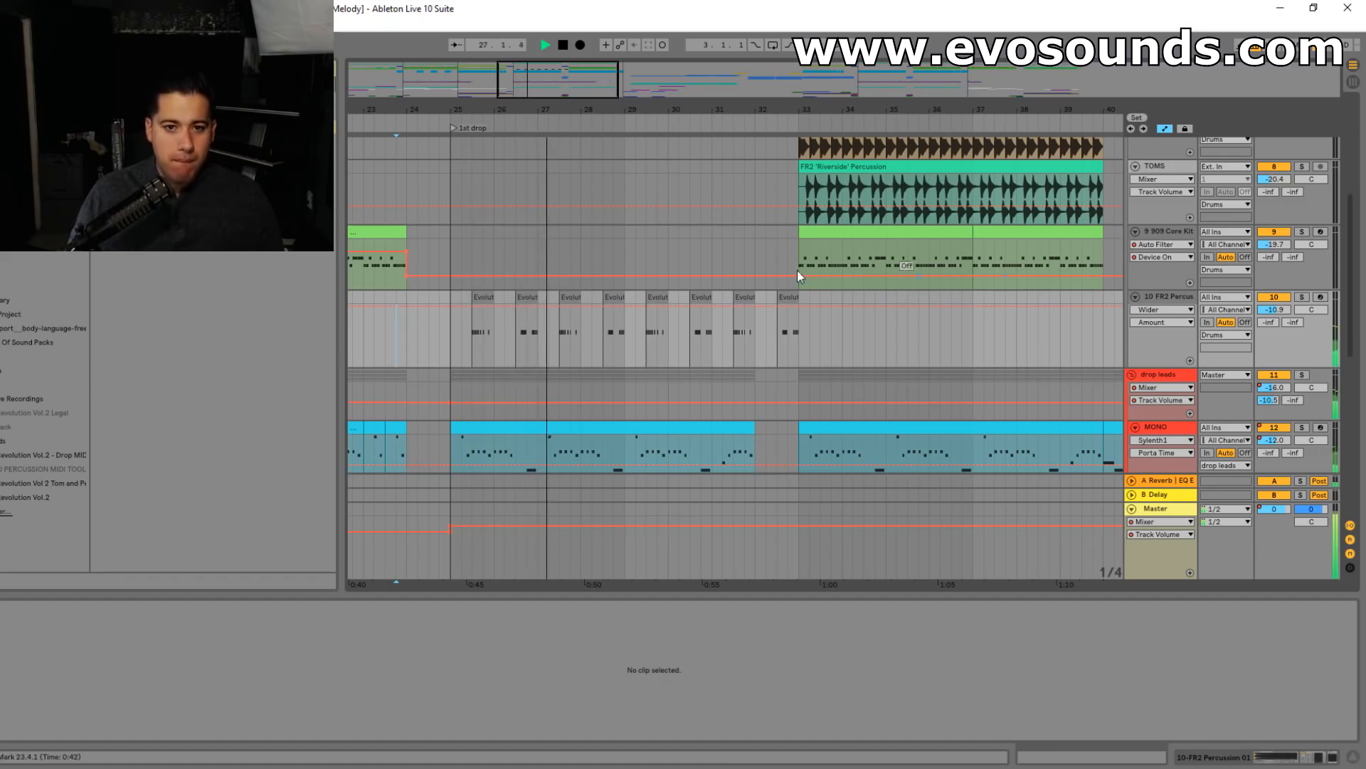
left_click_drag(1274, 310, 1274, 306)
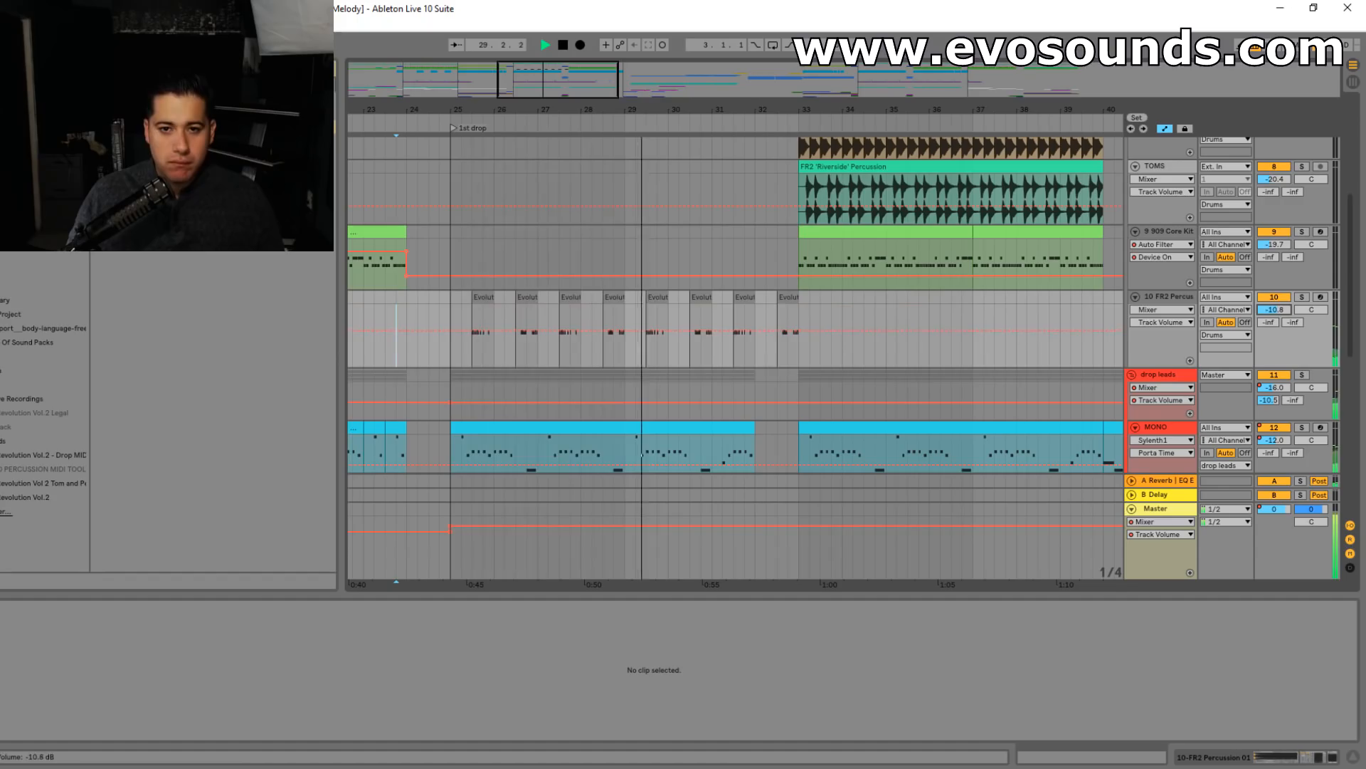
key("space")
- Copy the edited fill clip from 26.3.1 over the fill clips at 28.3.1, 30.3.1 and 32.3.1
left_click(542, 300)
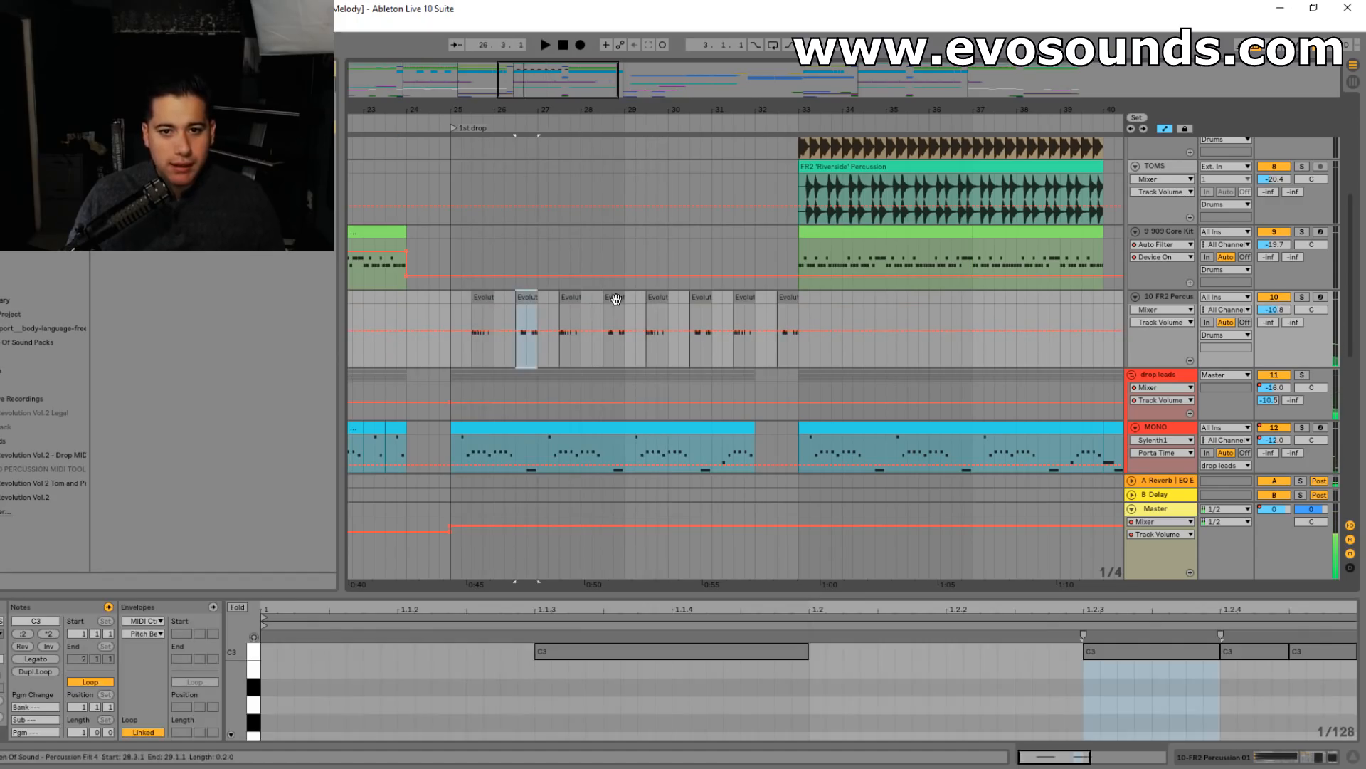
left_click(616, 299)
left_click(701, 302)
left_click(789, 303)
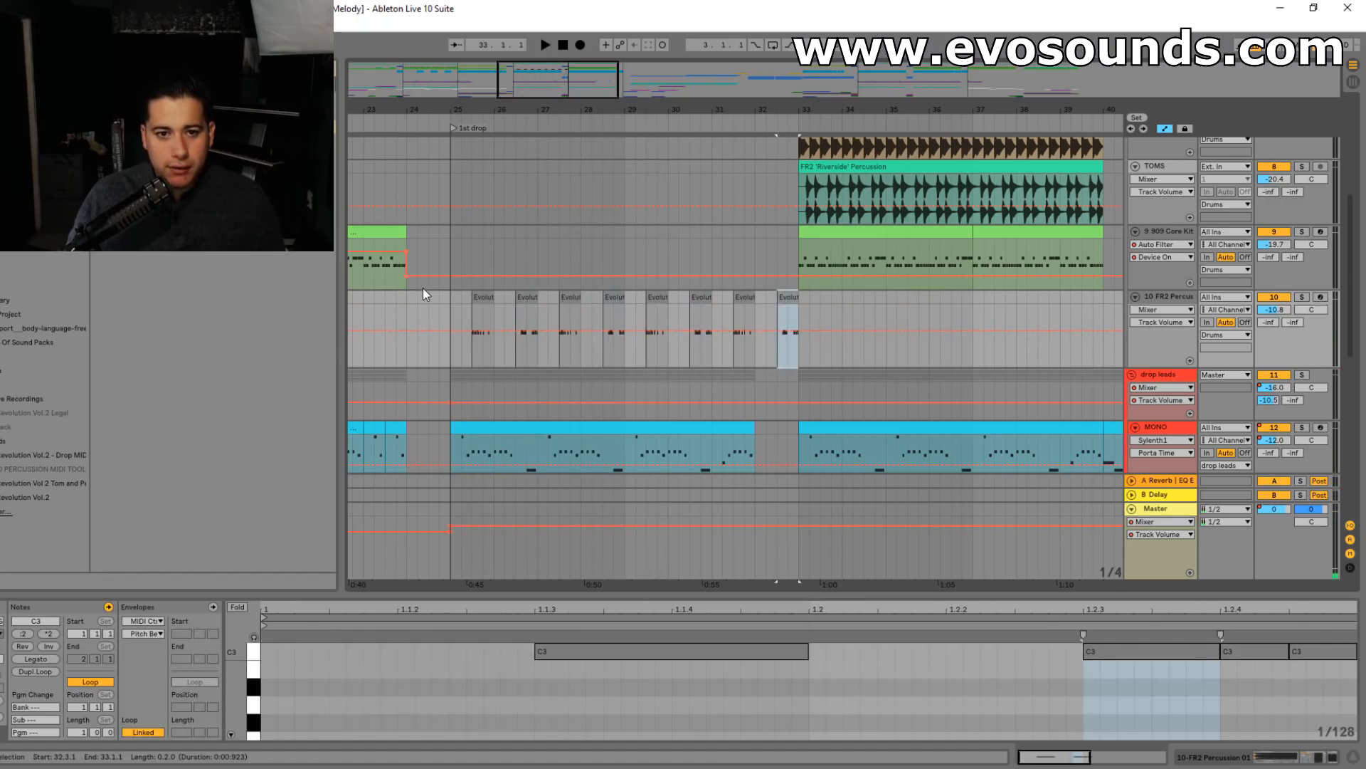
- Play the drop from 24.2.1 and lower the percussion track's volume to -14.6 dB
left_click(423, 288)
key("space")
scroll(519, 282, "down", 3)
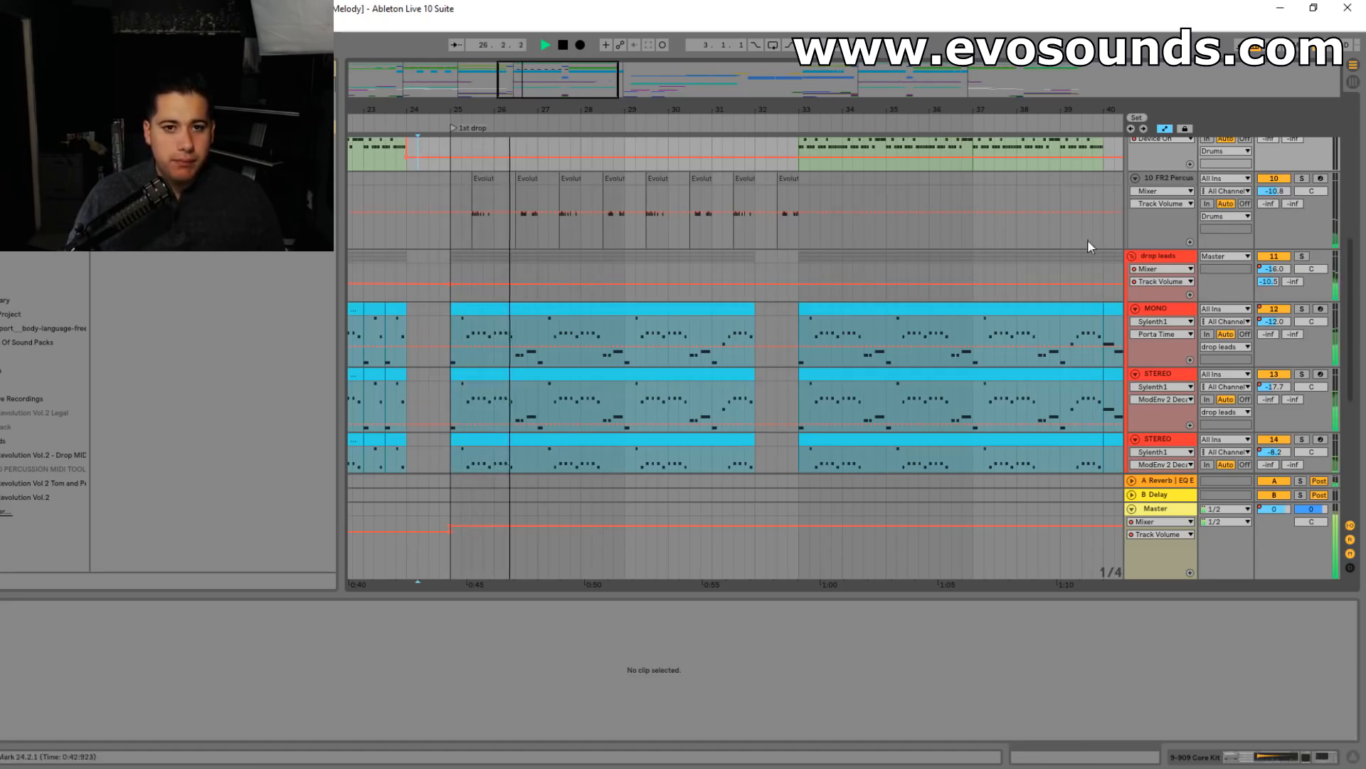
left_click_drag(1273, 191, 1273, 204)
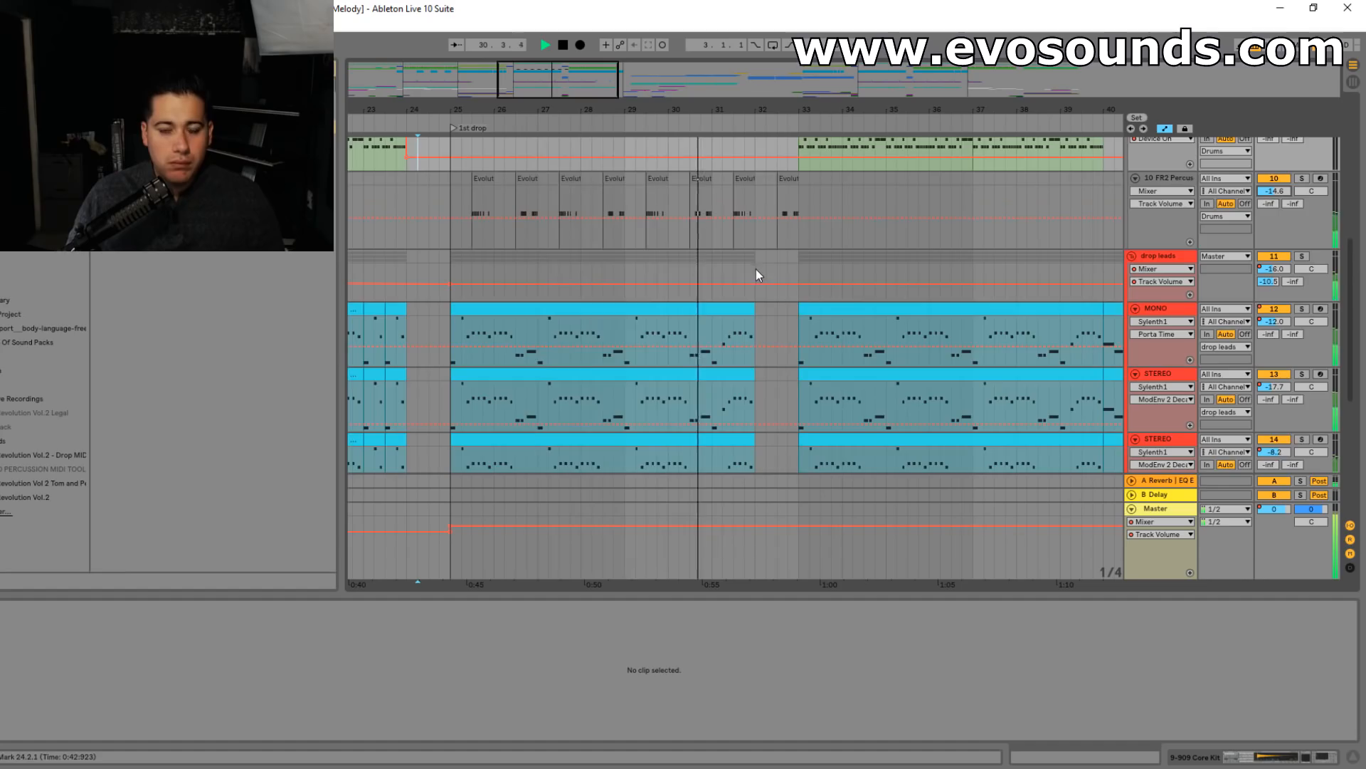
scroll(756, 270, "up", 2)
scroll(758, 281, "up", 4)
scroll(761, 283, "down", 5)
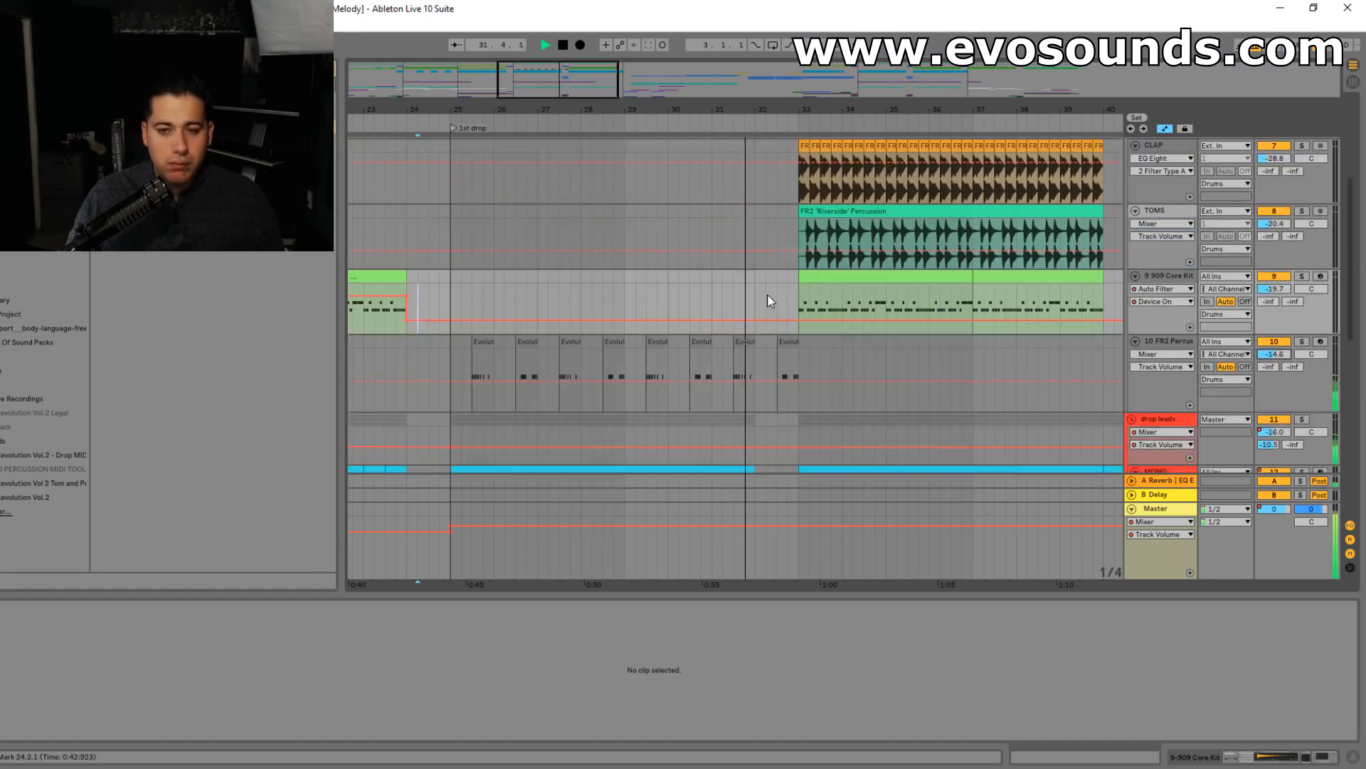
scroll(767, 327, "down", 6)
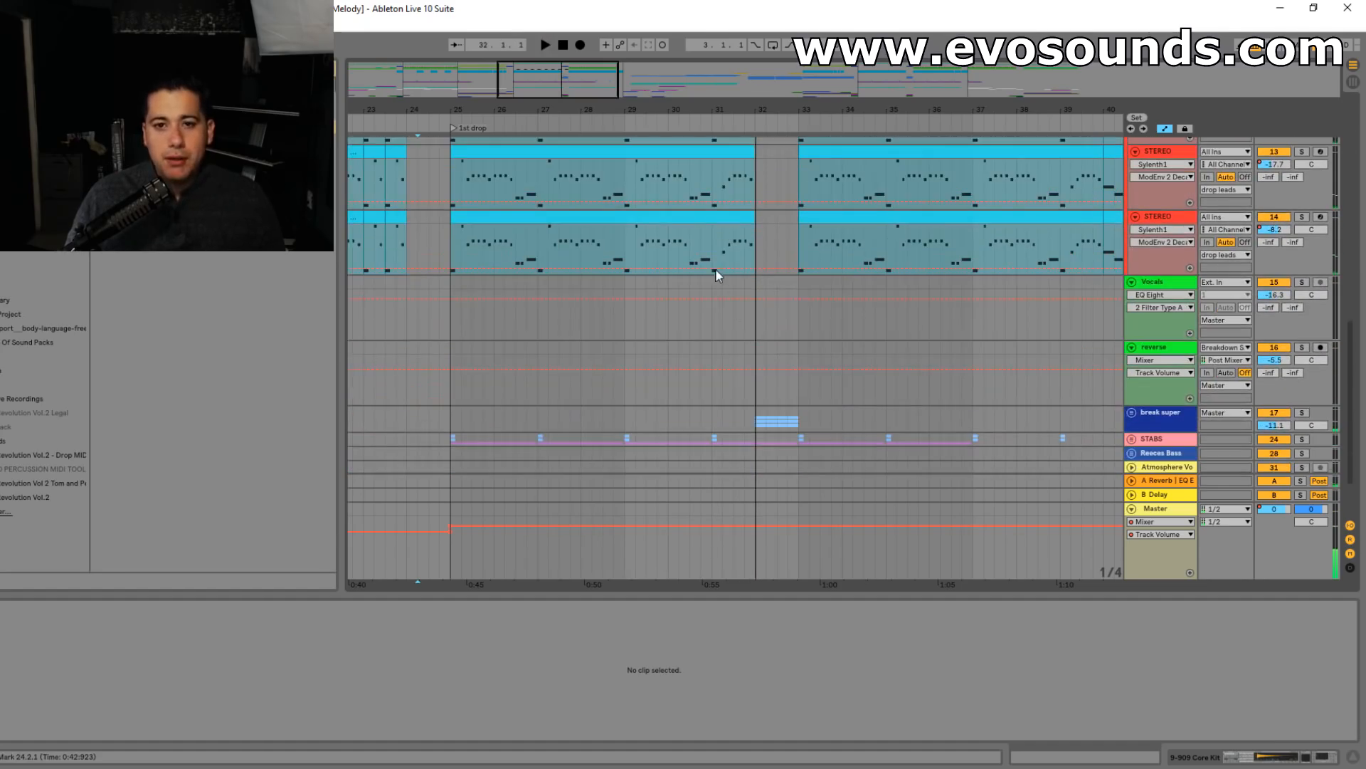
- Examine the lead clips in bars 25 to 29 and listen to the melody from 24.4.3 and 26.4.1
left_click(737, 221)
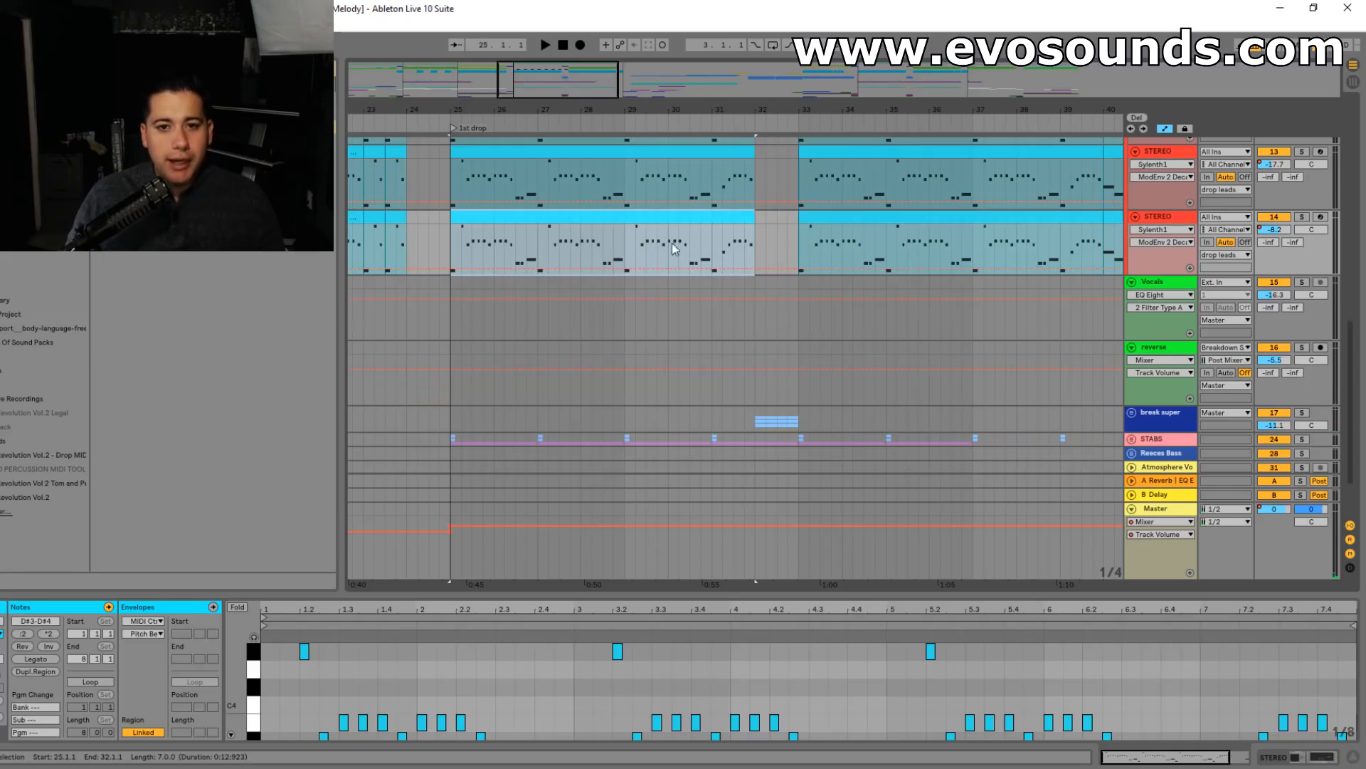
left_click(530, 250)
scroll(531, 249, "up", 2)
mouse_move(533, 80)
left_mouse_down()
mouse_move(532, 156)
mouse_move(559, 143)
left_mouse_up()
key("space")
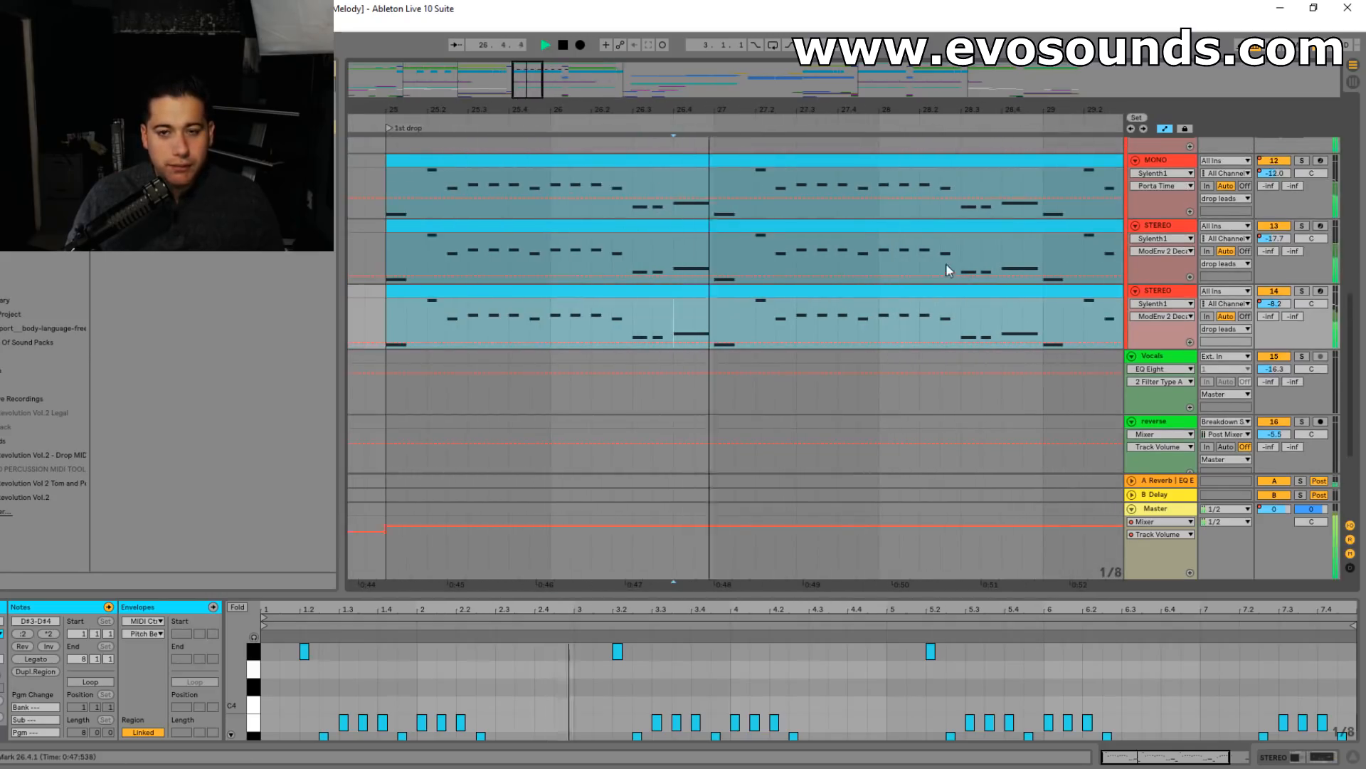
left_click(370, 216)
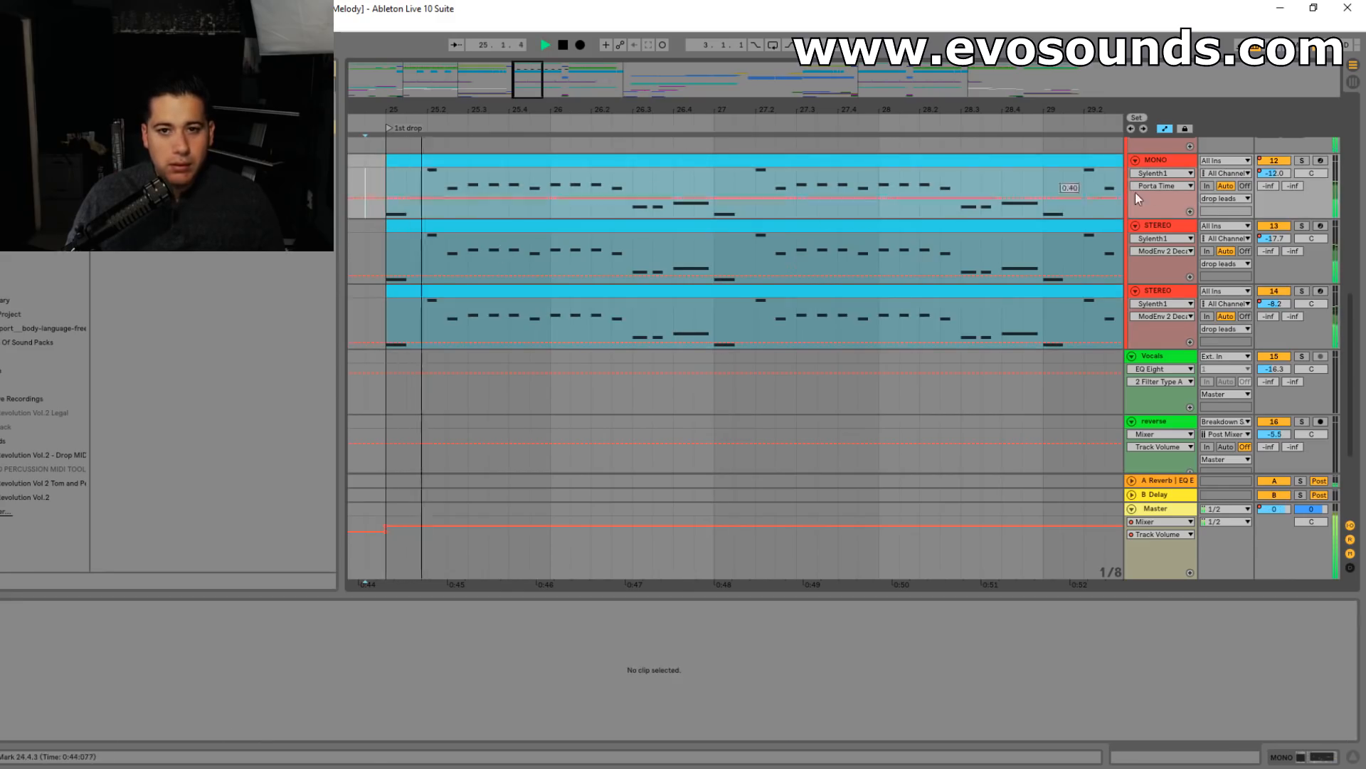
left_click(672, 190)
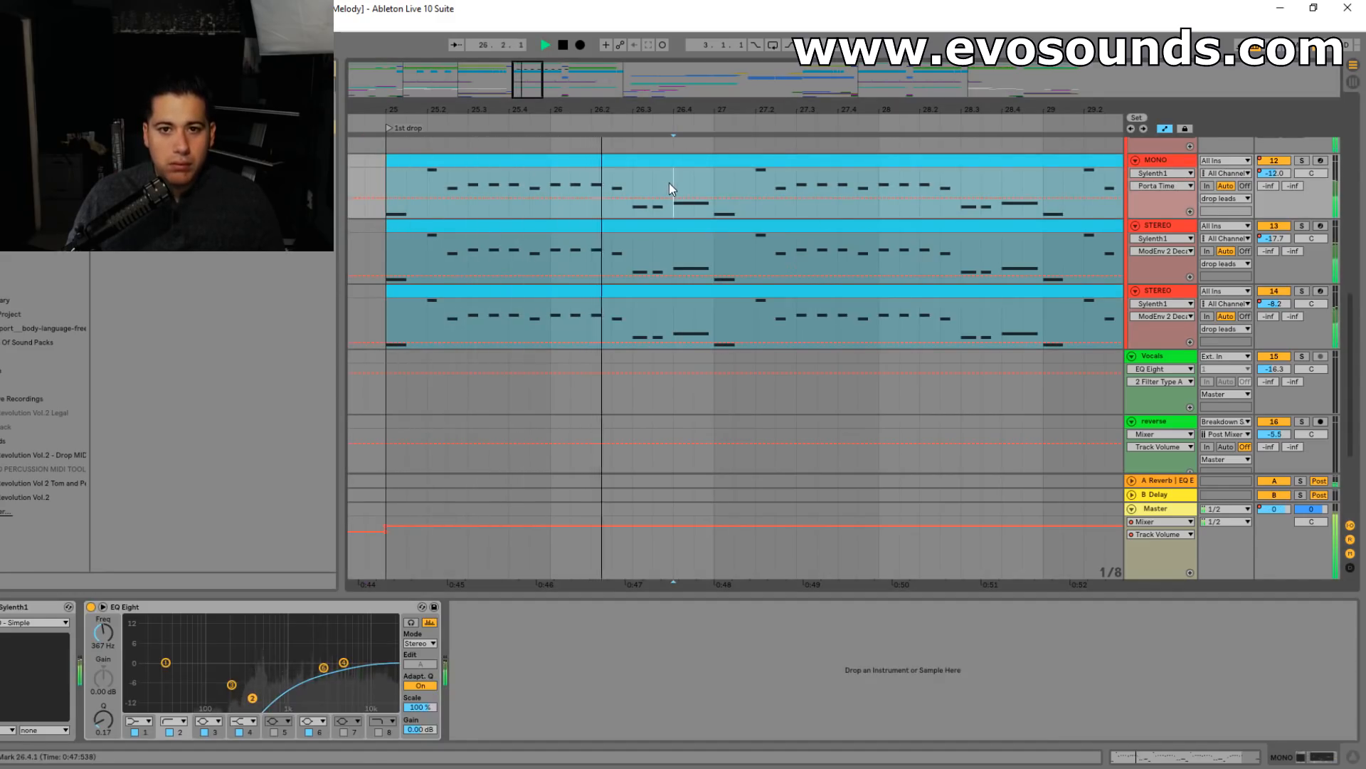
key("space")
- Automate Endless Smile's Intensity on the drop leads group, ramping it up to 0.55 at bar 27 and dropping it back to 0
scroll(1117, 242, "up", 2)
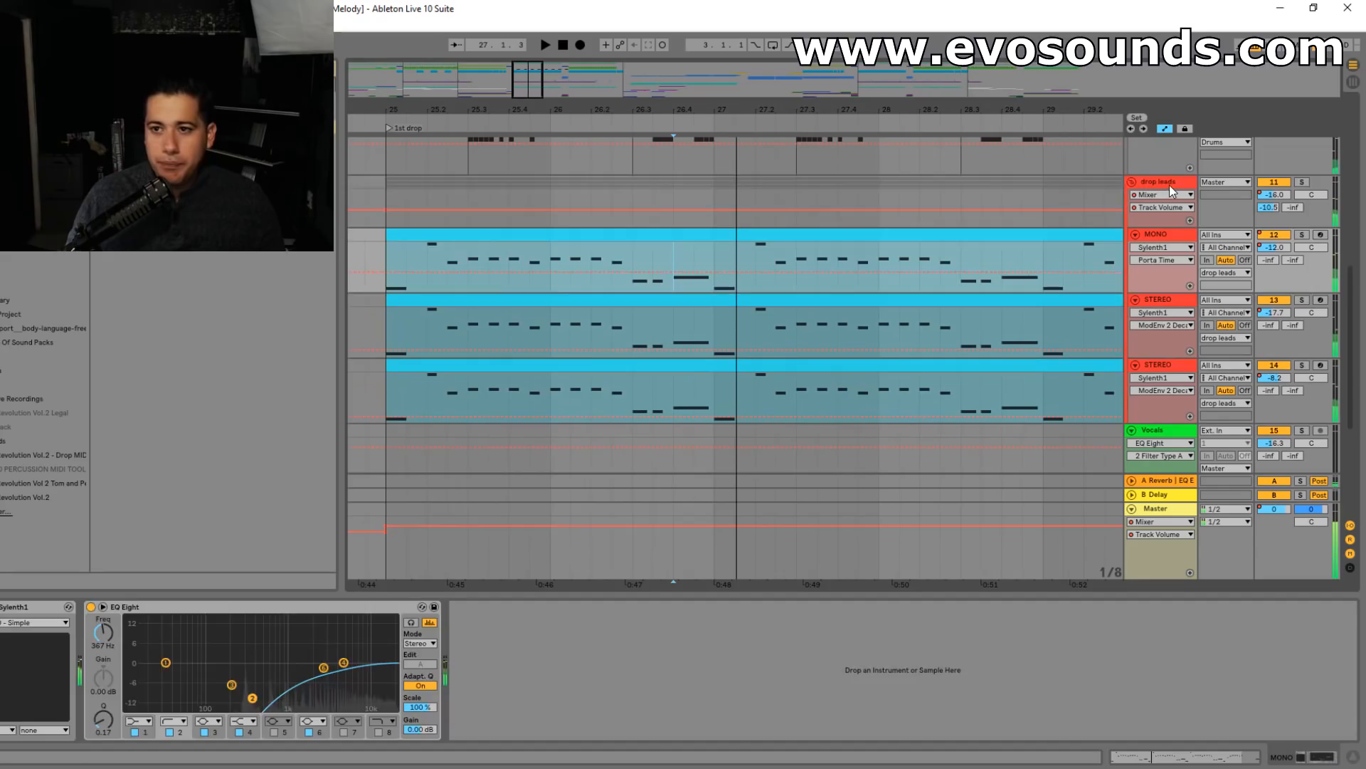
left_click(1168, 183)
left_click_drag(1265, 758, 1163, 767)
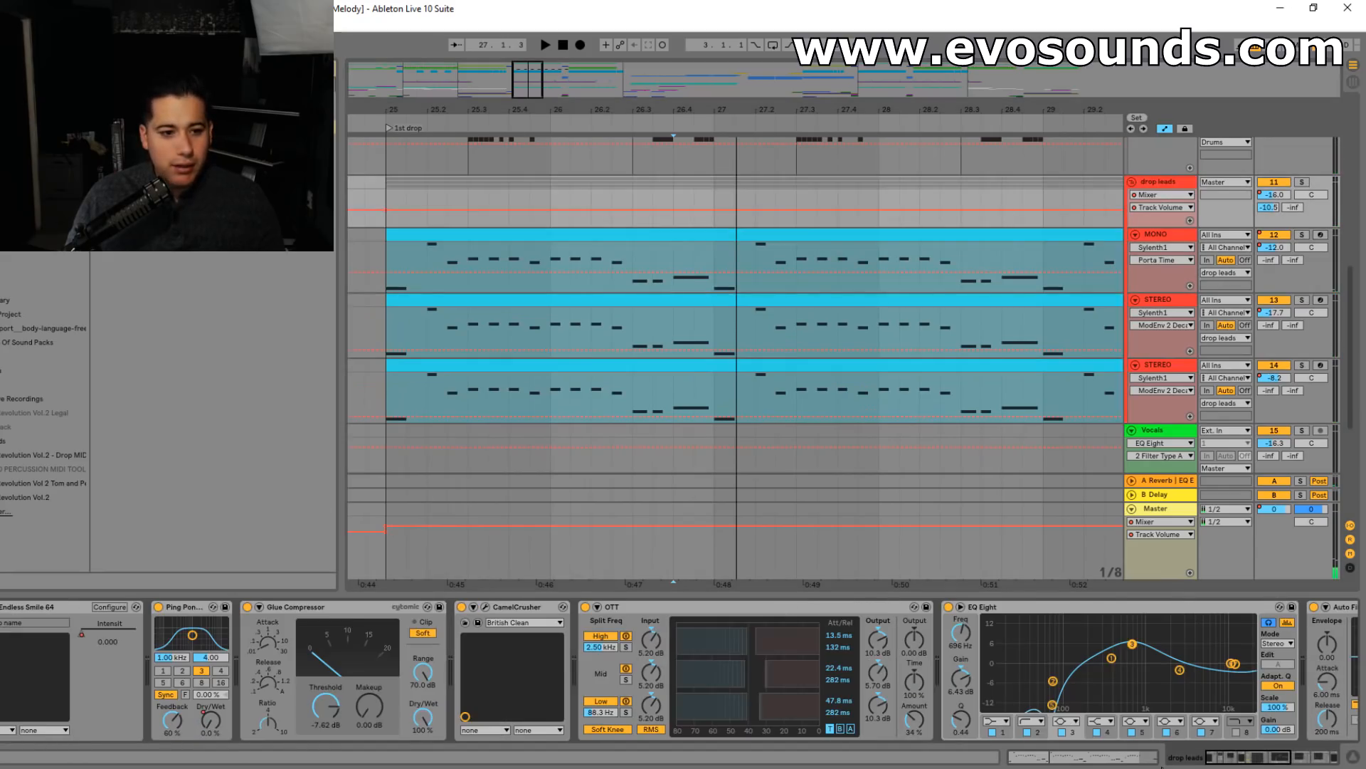
left_click(7, 607)
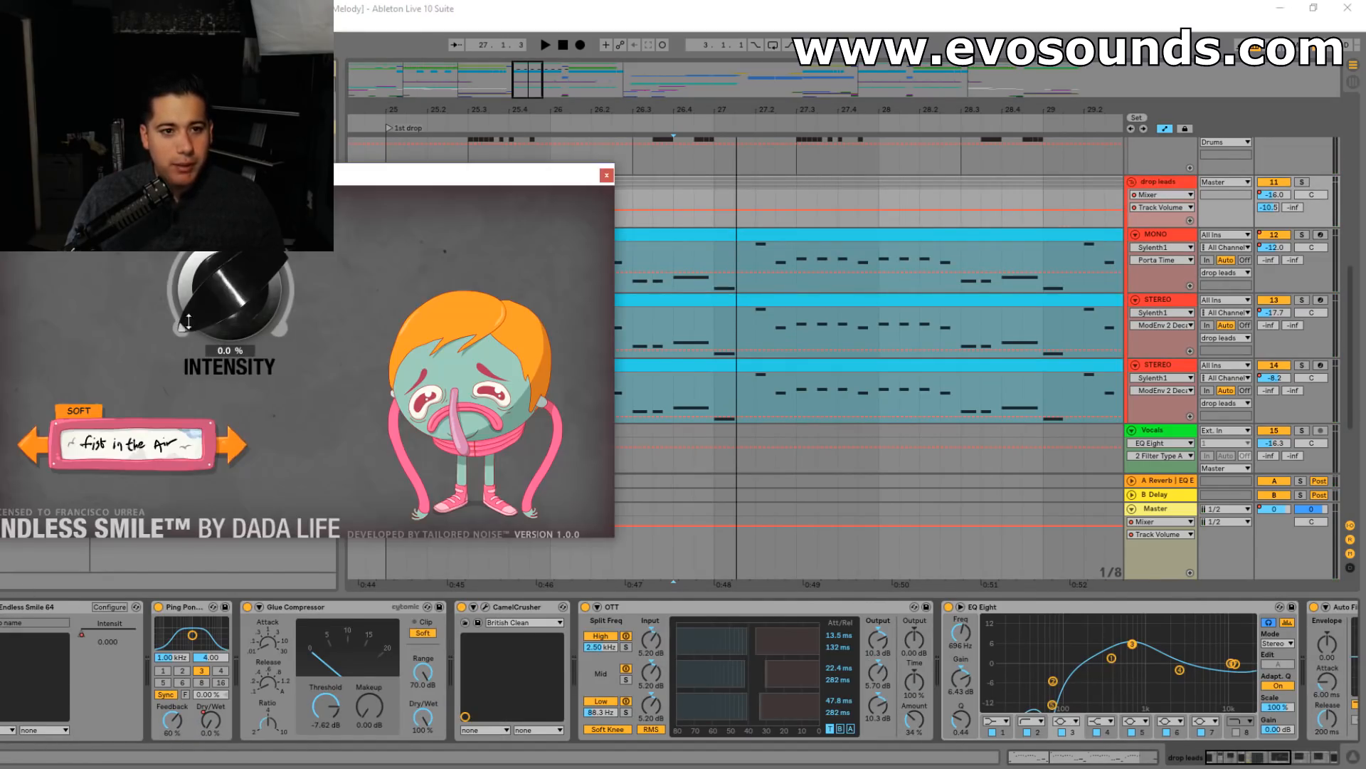
left_click(606, 175)
left_click(632, 45)
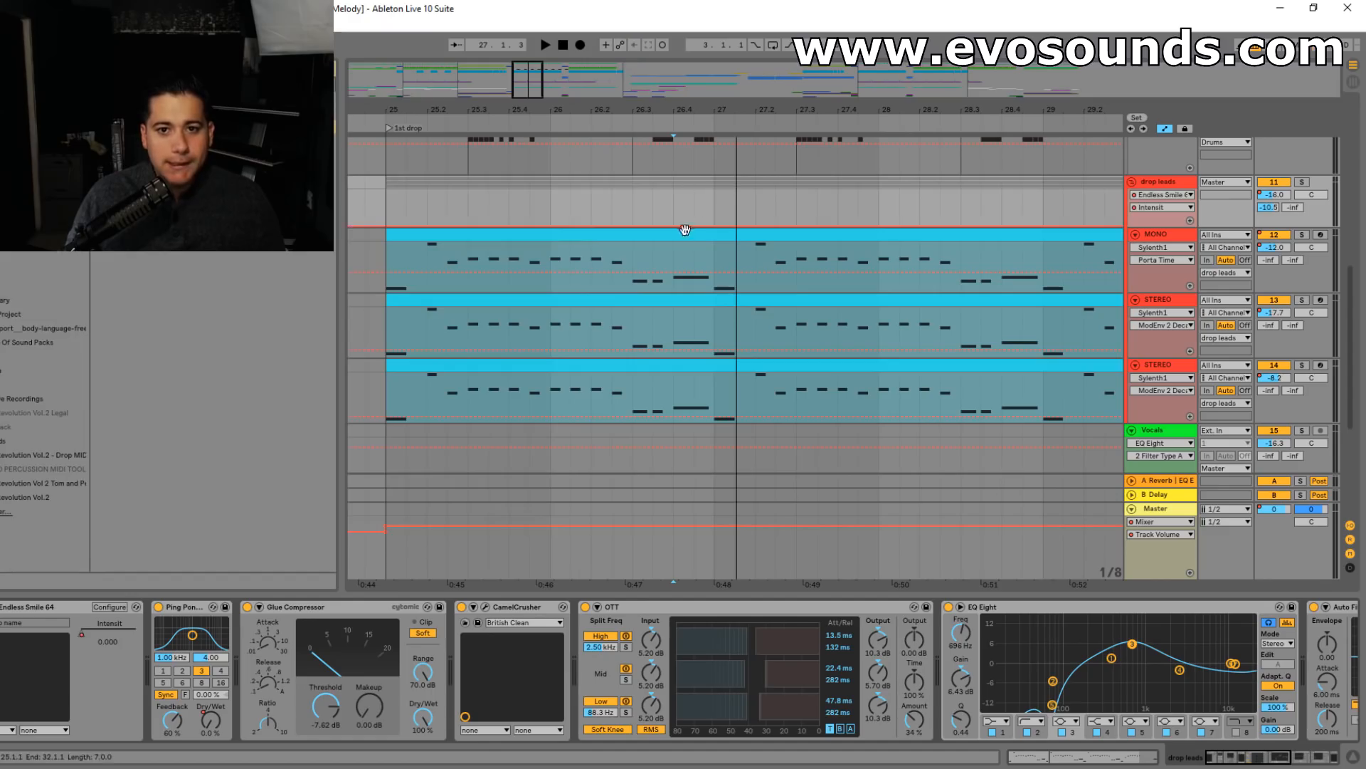
left_click_drag(694, 226, 713, 207)
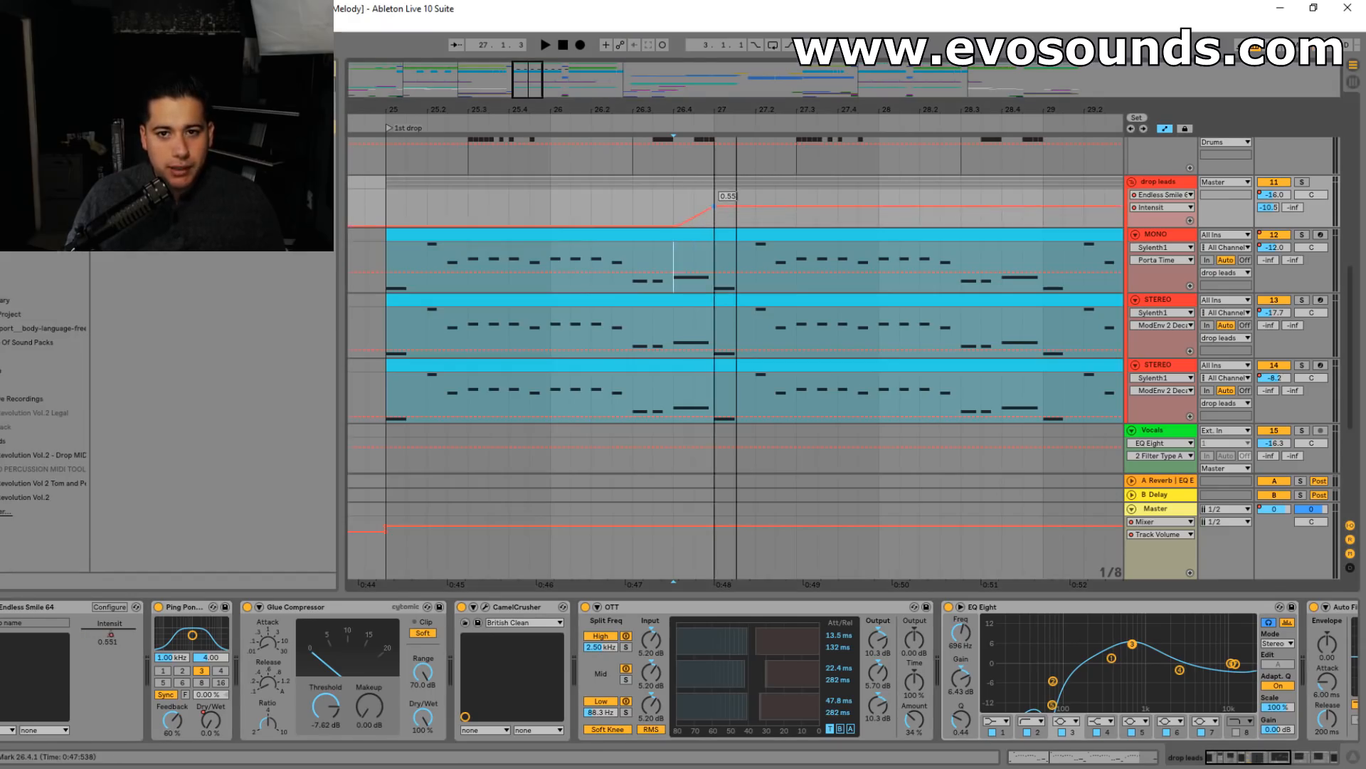
key("space")
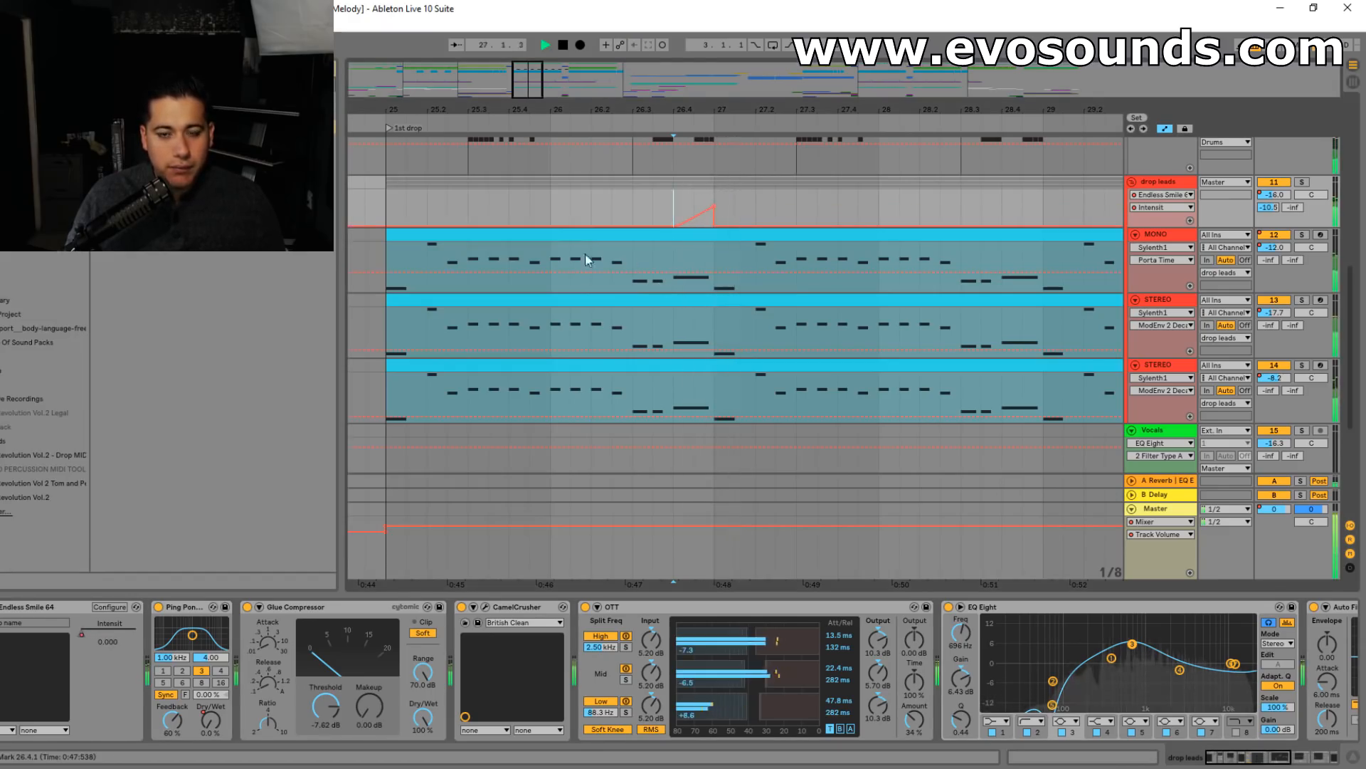
- Draw a rising Intensity ramp over the first beat of bar 25 with its peak at 0.57, playing it from 24.4.3
left_click(360, 193)
key("space")
key("space")
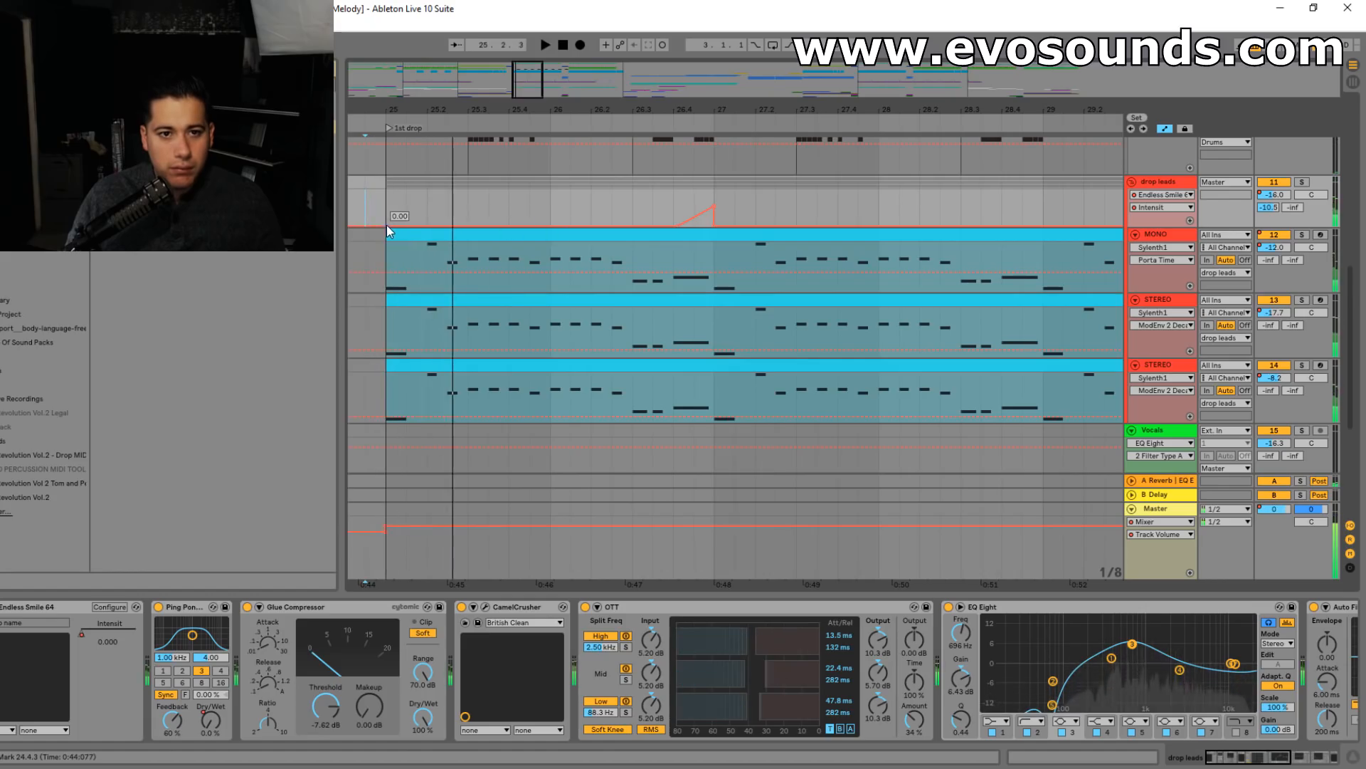
mouse_move(386, 225)
left_mouse_down()
mouse_move(426, 196)
mouse_move(427, 225)
left_mouse_up()
key("space")
key("space")
left_click(370, 210)
key("space")
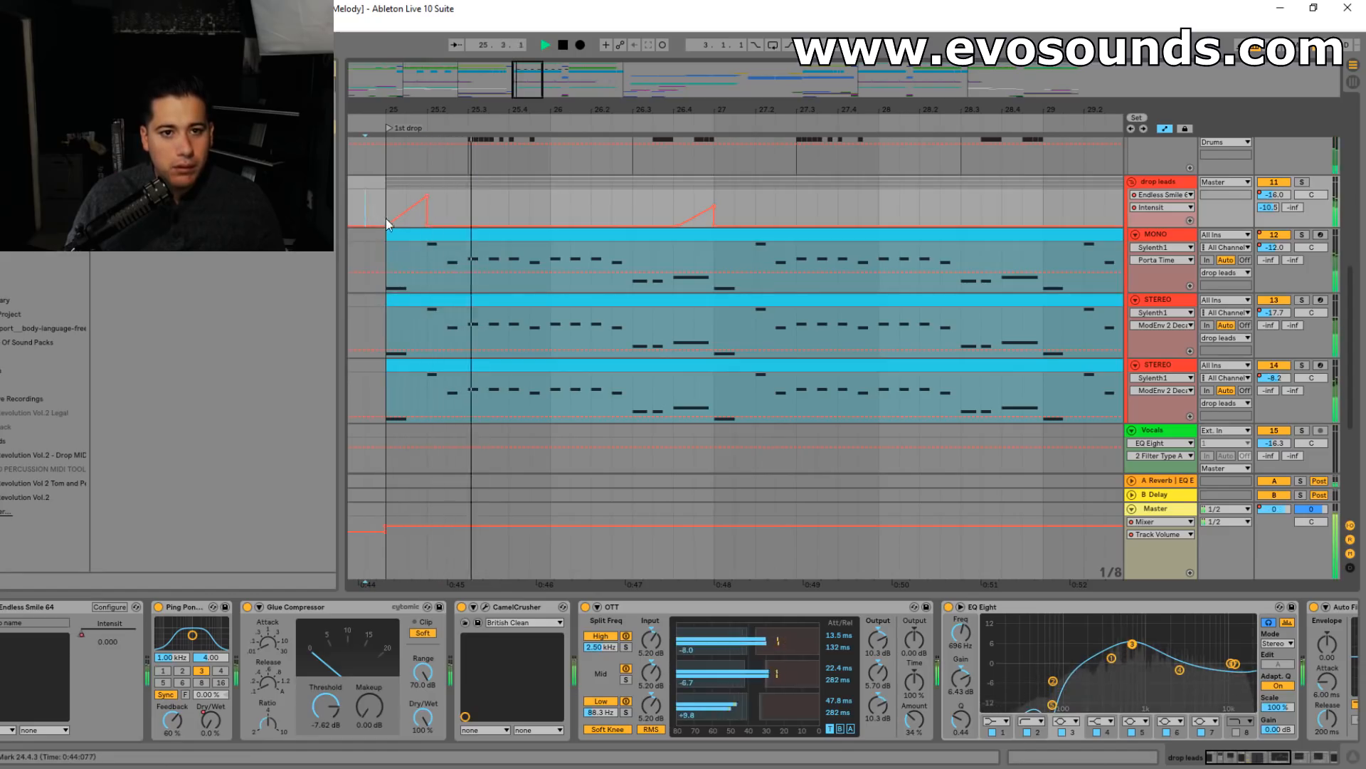
key("space")
left_click_drag(427, 195, 427, 205)
key("space")
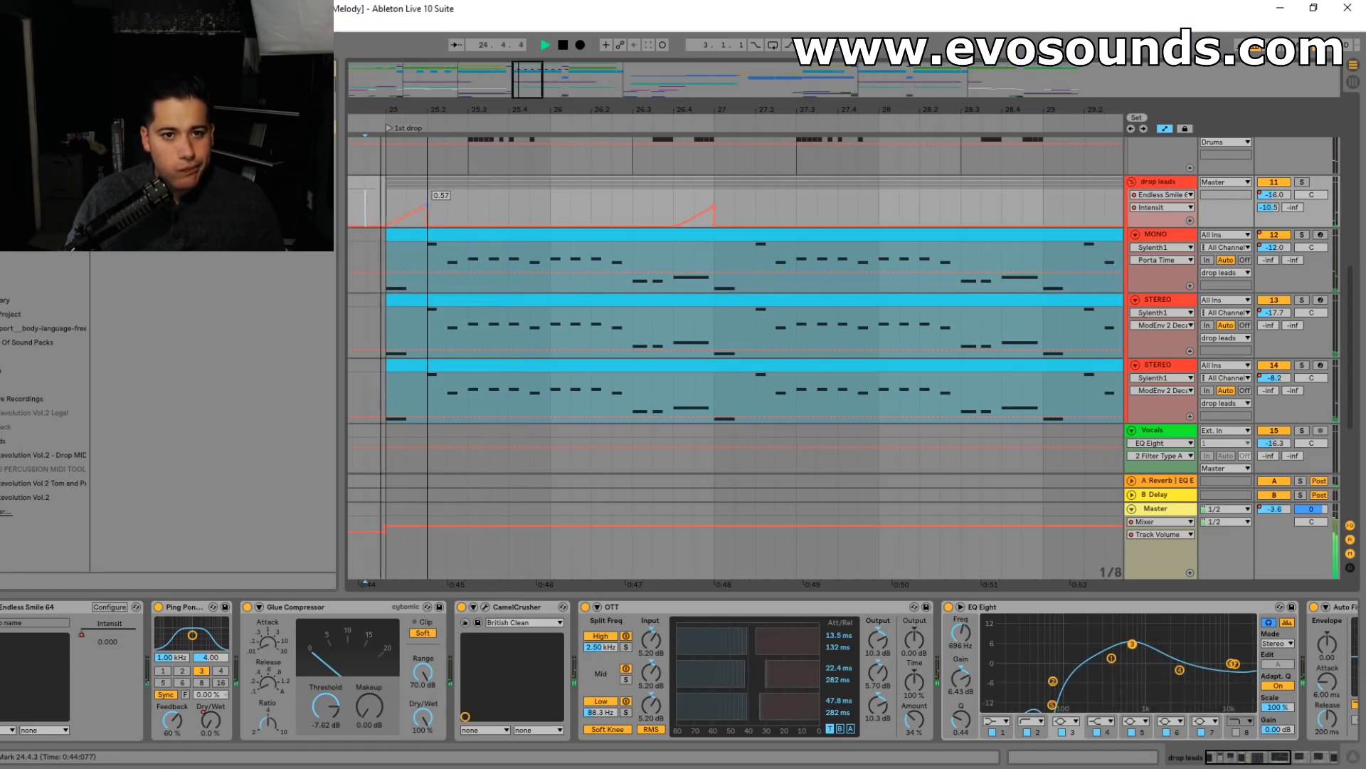
- Raise the peak of the Intensity ramp at bar 27 slightly and play the passage from 26.4.1
left_click_drag(697, 219, 715, 207)
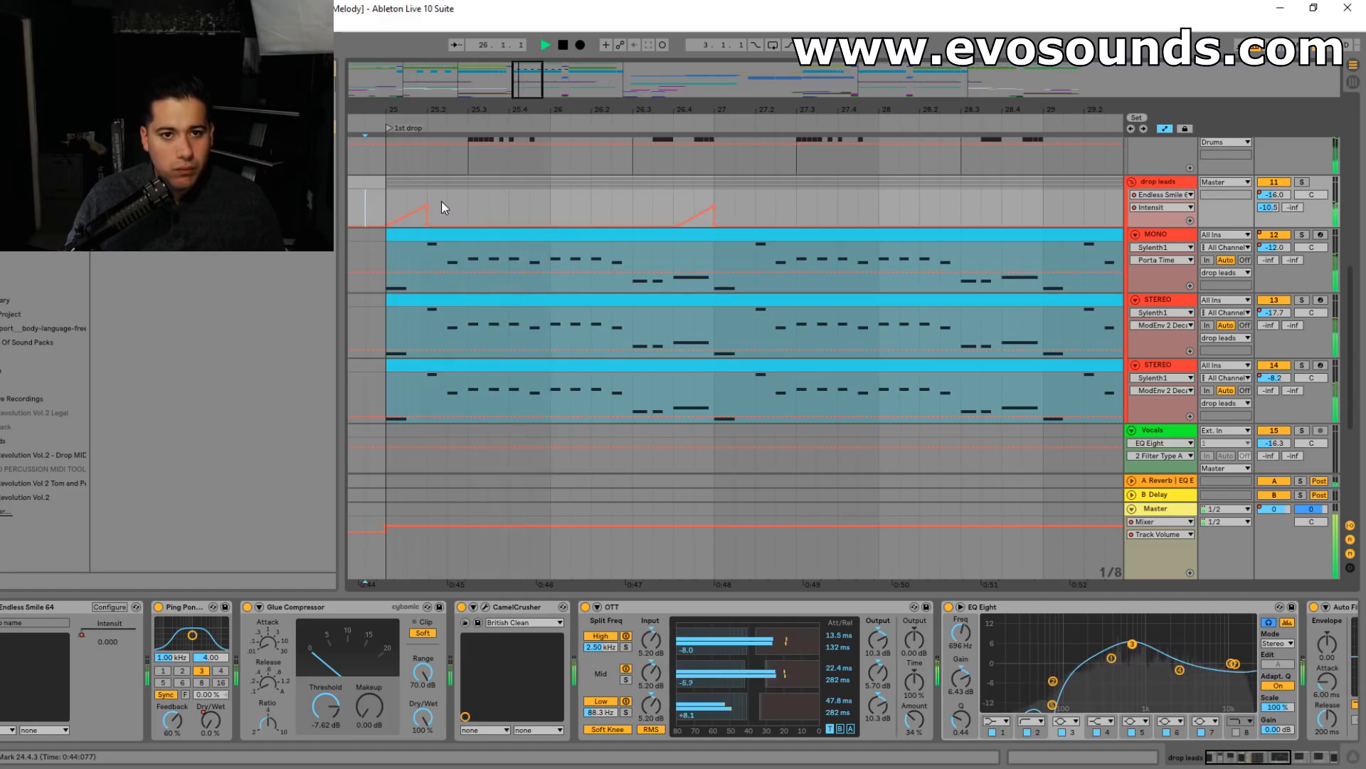
left_click_drag(713, 207, 715, 200)
key("space")
key("space")
left_click(665, 196)
key("space")
key("space")
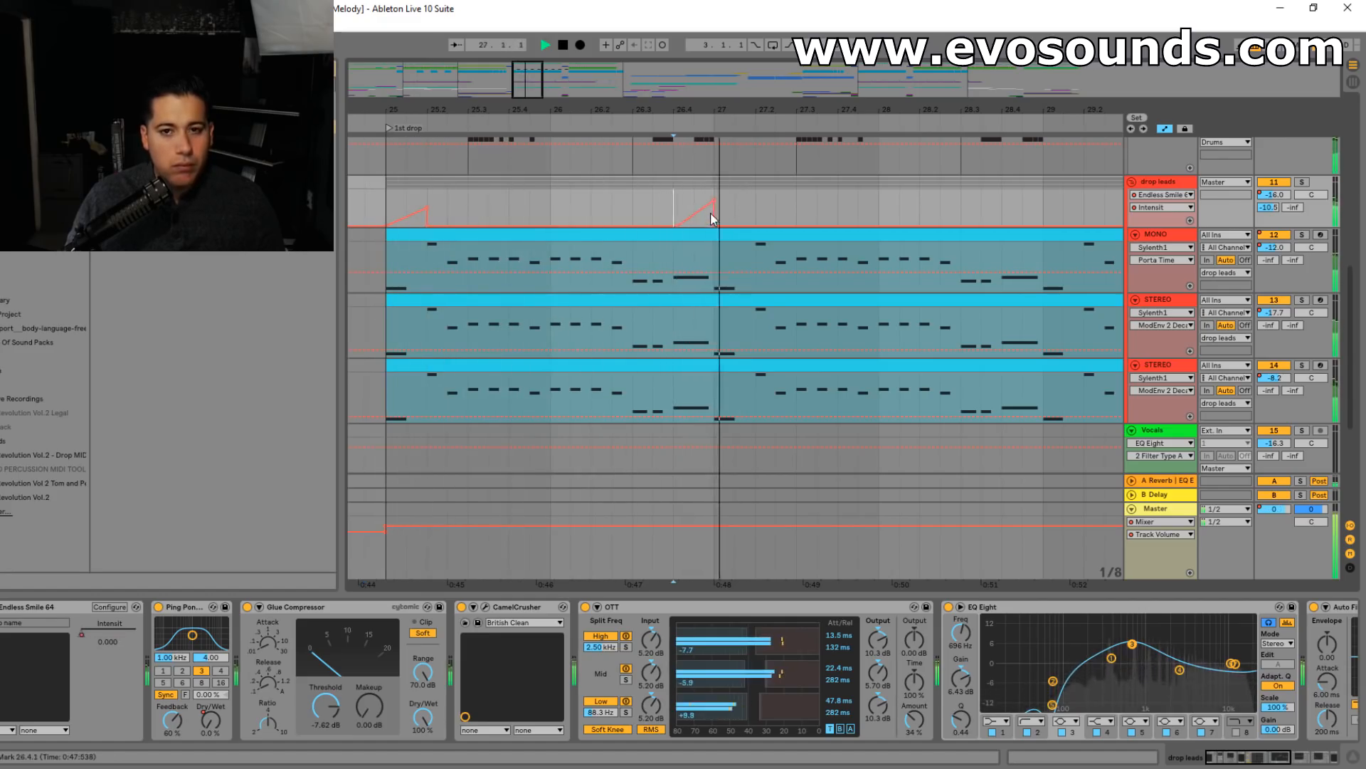
key("space")
key("space")
key("space")
key("space")
- Slope the Intensity back to 0 by 27.2, draw a similar rise and fall around bar 29, and play from 23.2.1
left_click_drag(715, 226, 756, 226)
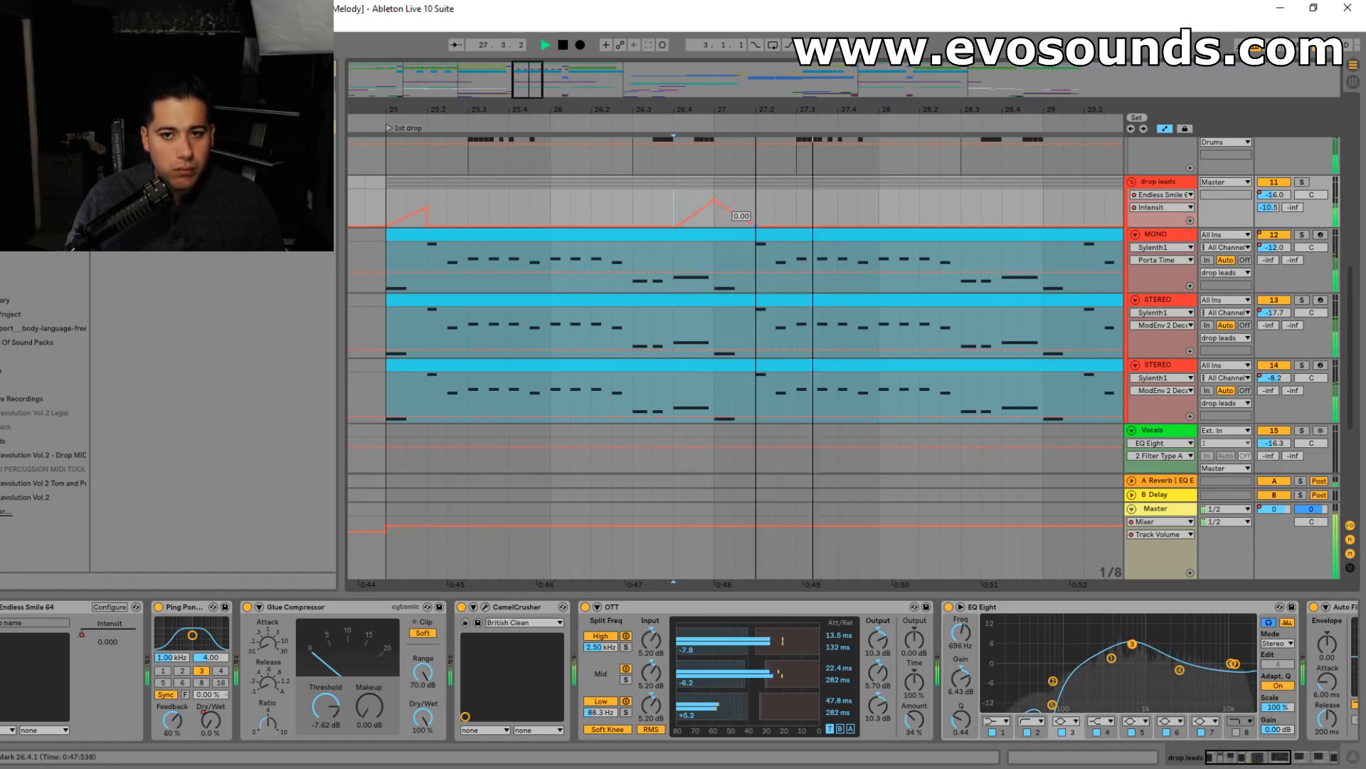
left_click_drag(533, 88, 544, 84)
left_click(746, 225)
mouse_move(780, 225)
left_mouse_down()
mouse_move(781, 199)
mouse_move(797, 227)
left_mouse_up()
key("space")
key("space")
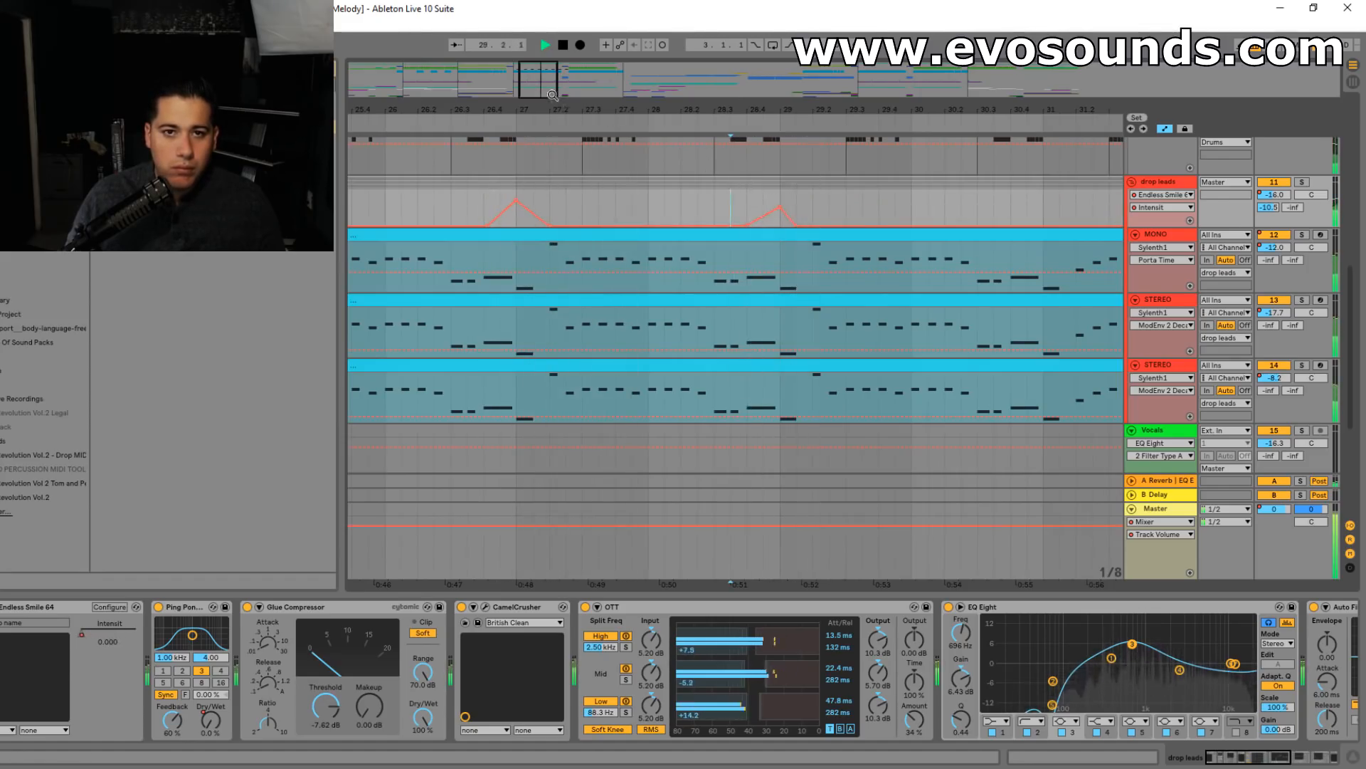
left_click_drag(539, 86, 539, 66)
left_click(420, 128)
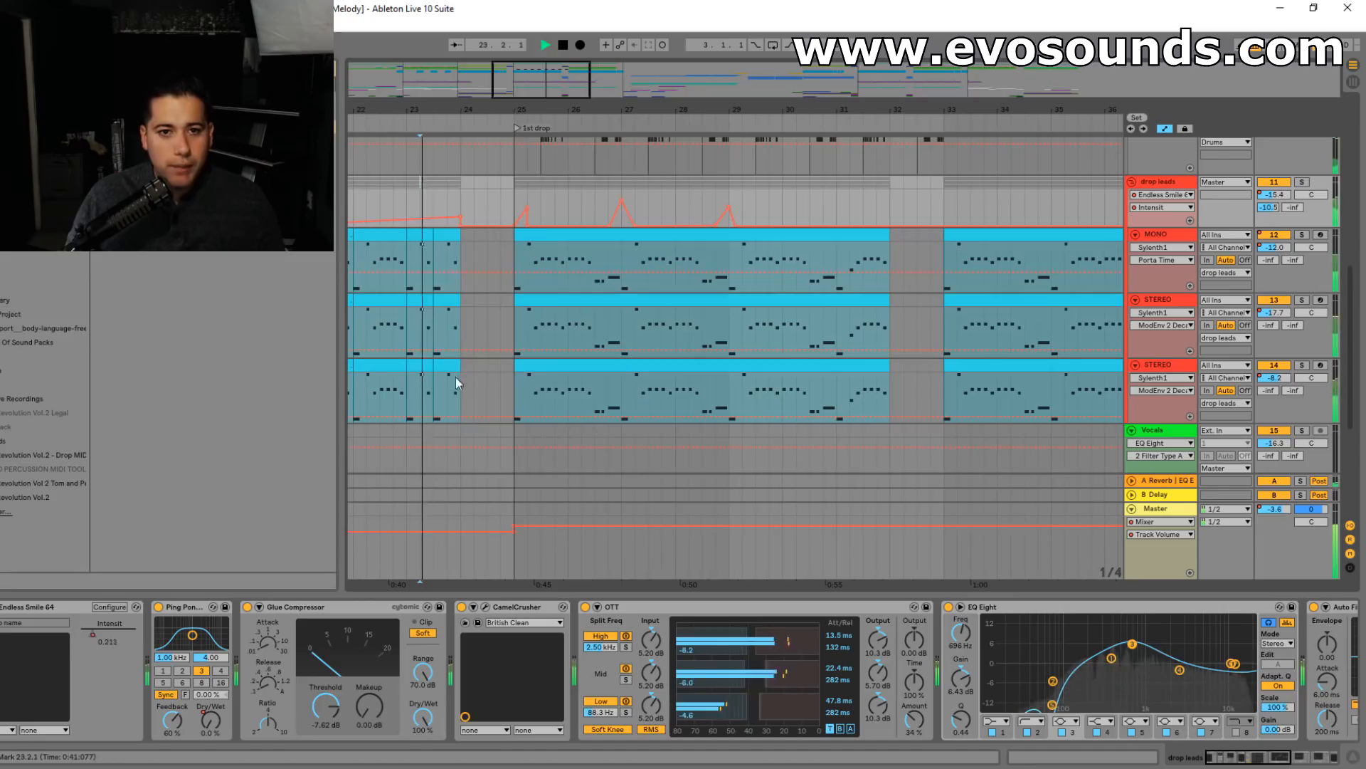
- Solo the MONO lead track and open its drop clip at bar 25 in an enlarged note editor during playback
left_click(622, 235)
left_click(1302, 235)
key("space")
double_click(579, 249)
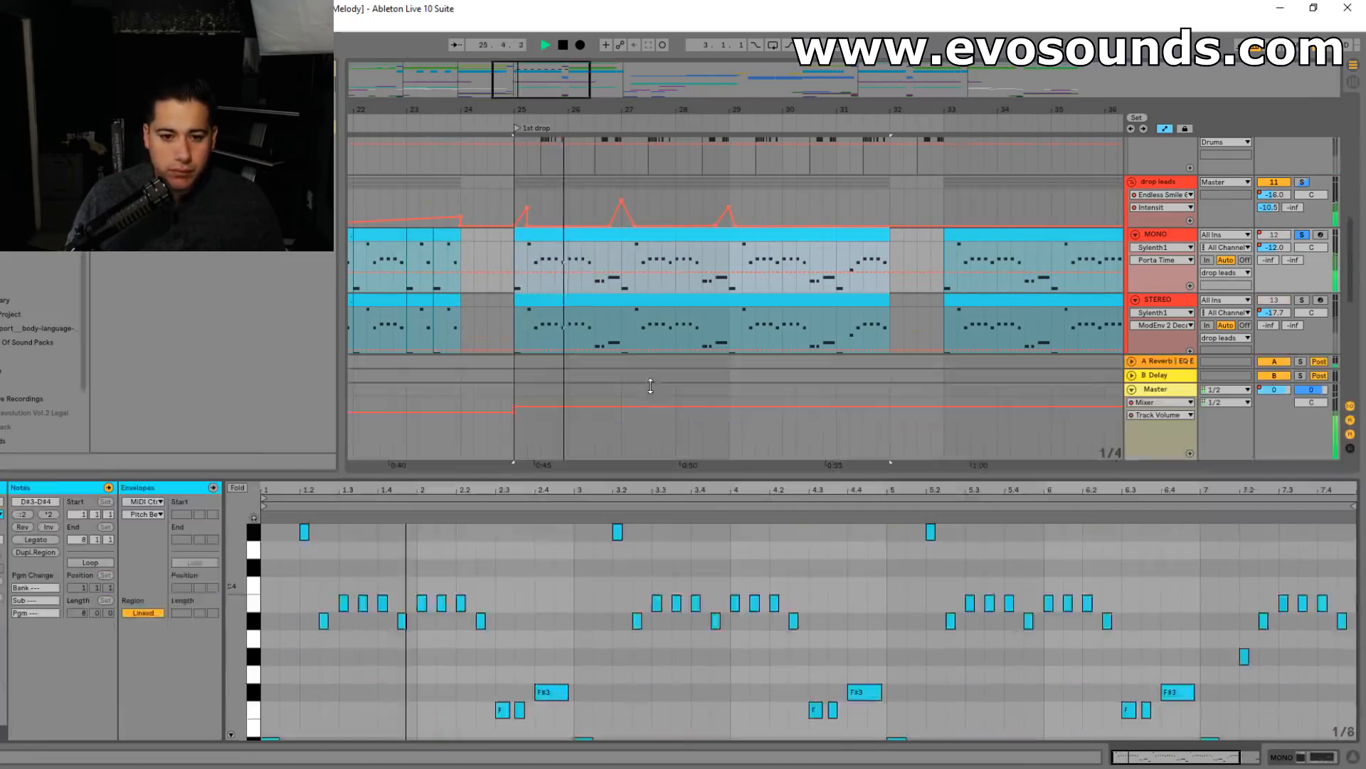
left_click_drag(649, 452, 634, 353)
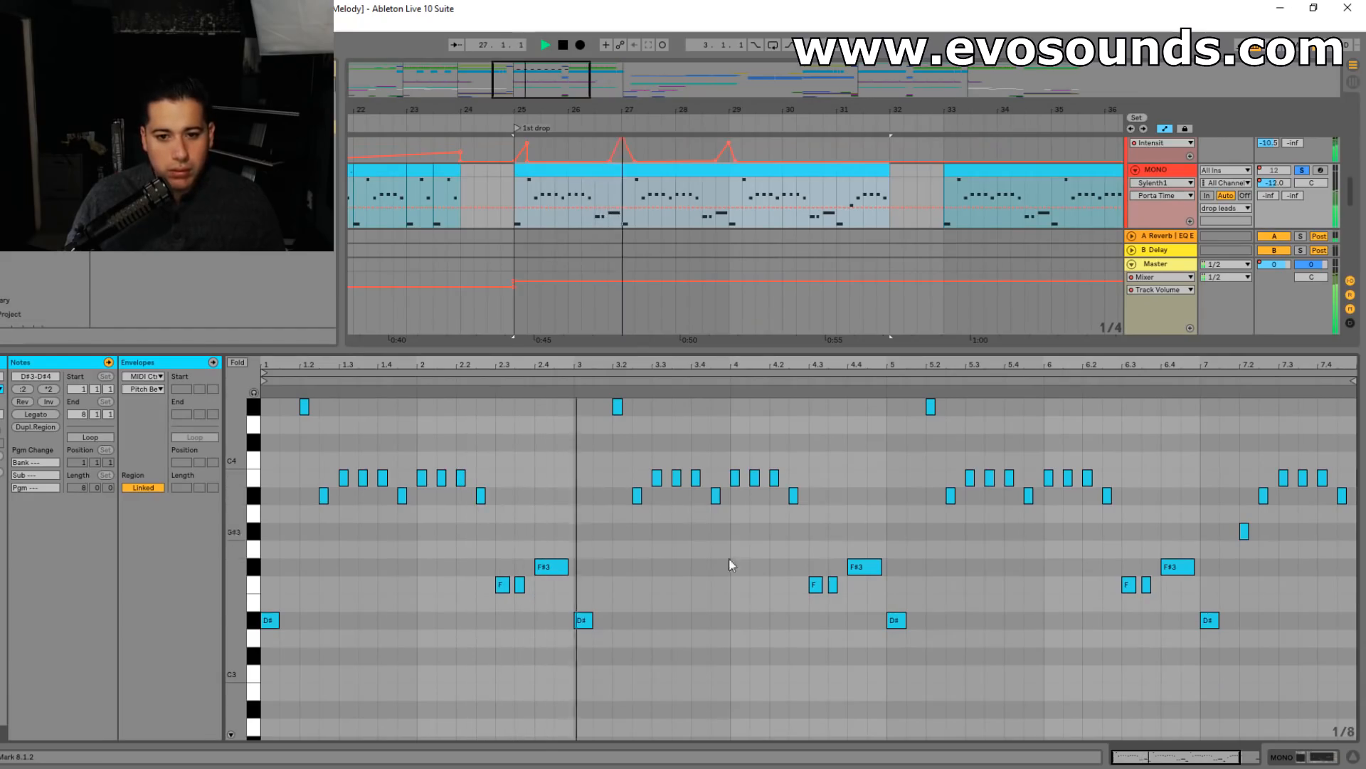
- Try moving the two F3 notes around 4.3 in the MONO clip up to G#3 and play them
left_click(791, 528)
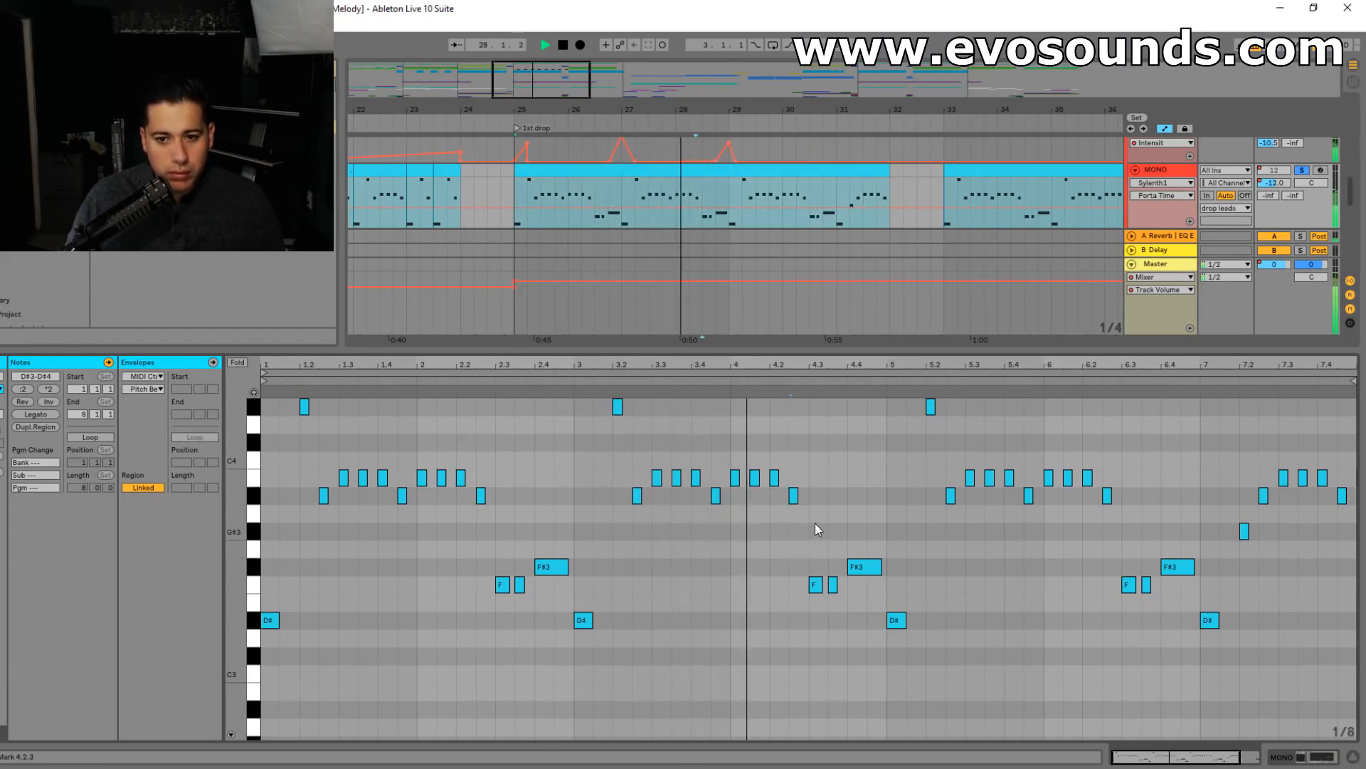
left_click_drag(786, 613, 817, 531)
key("space")
left_click(785, 383)
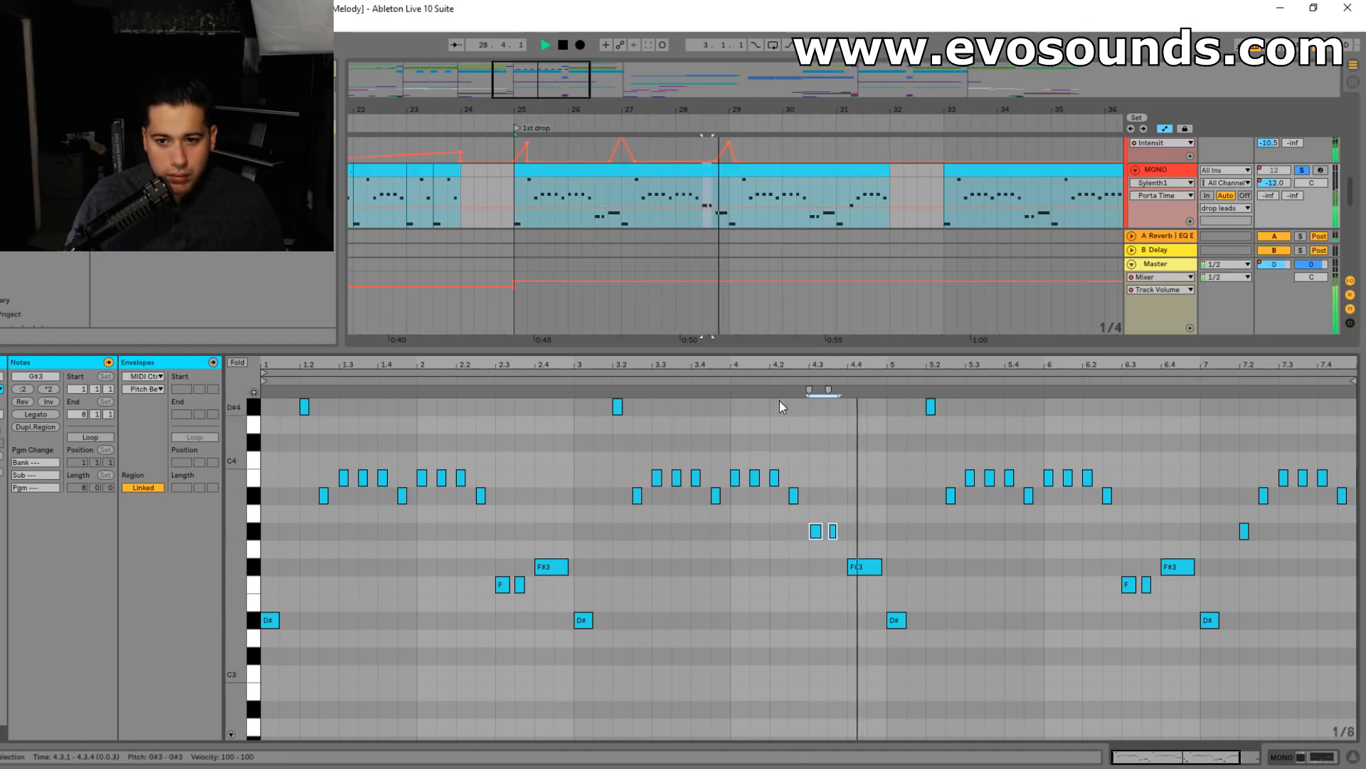
- Try the held F#3 note at 4.4.1 at A#3, then step it back down to F#3
left_click_drag(851, 564, 862, 498)
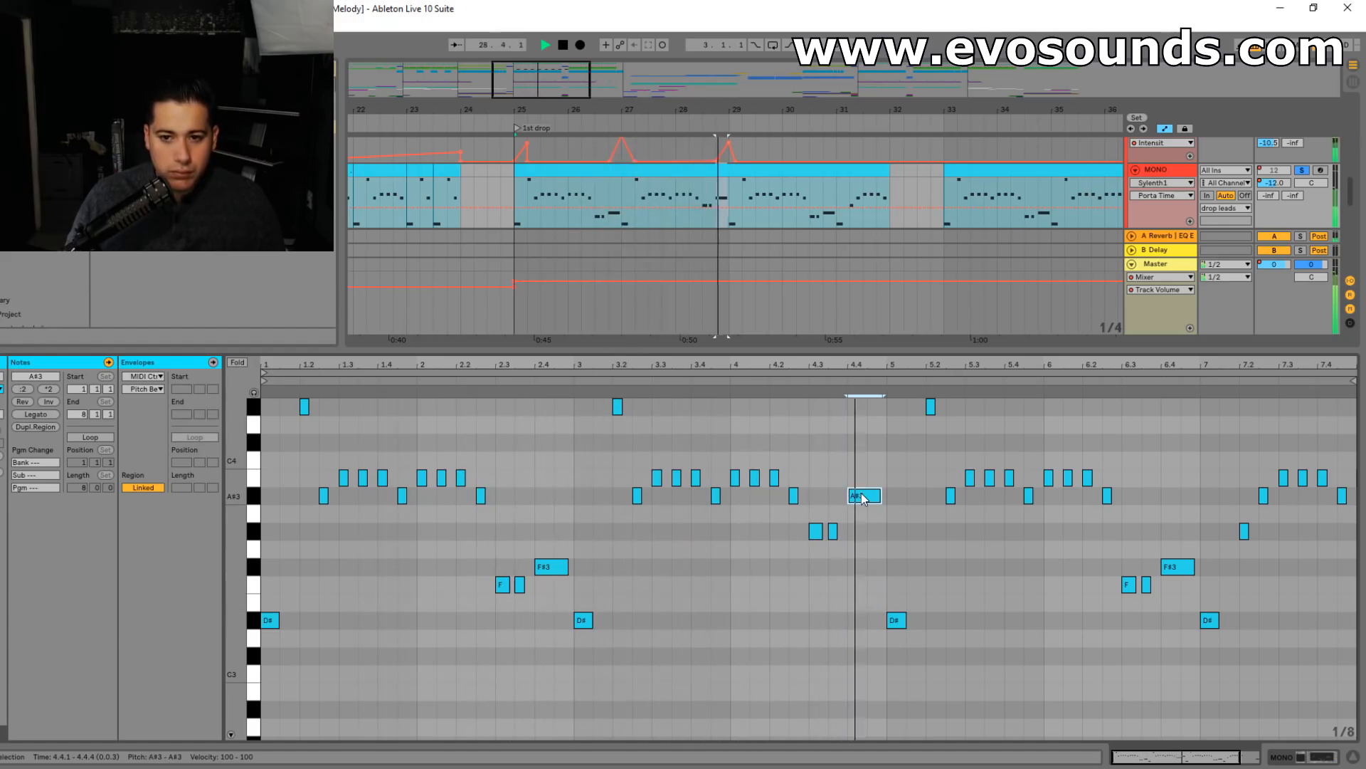
key("Down")
key("Down")
key("Down")
key("Down")
- Play the phrase from 4.2.4, return the two notes around 4.3 to F3, and lower the held note at 4.4.1 to D#3
left_click(800, 384)
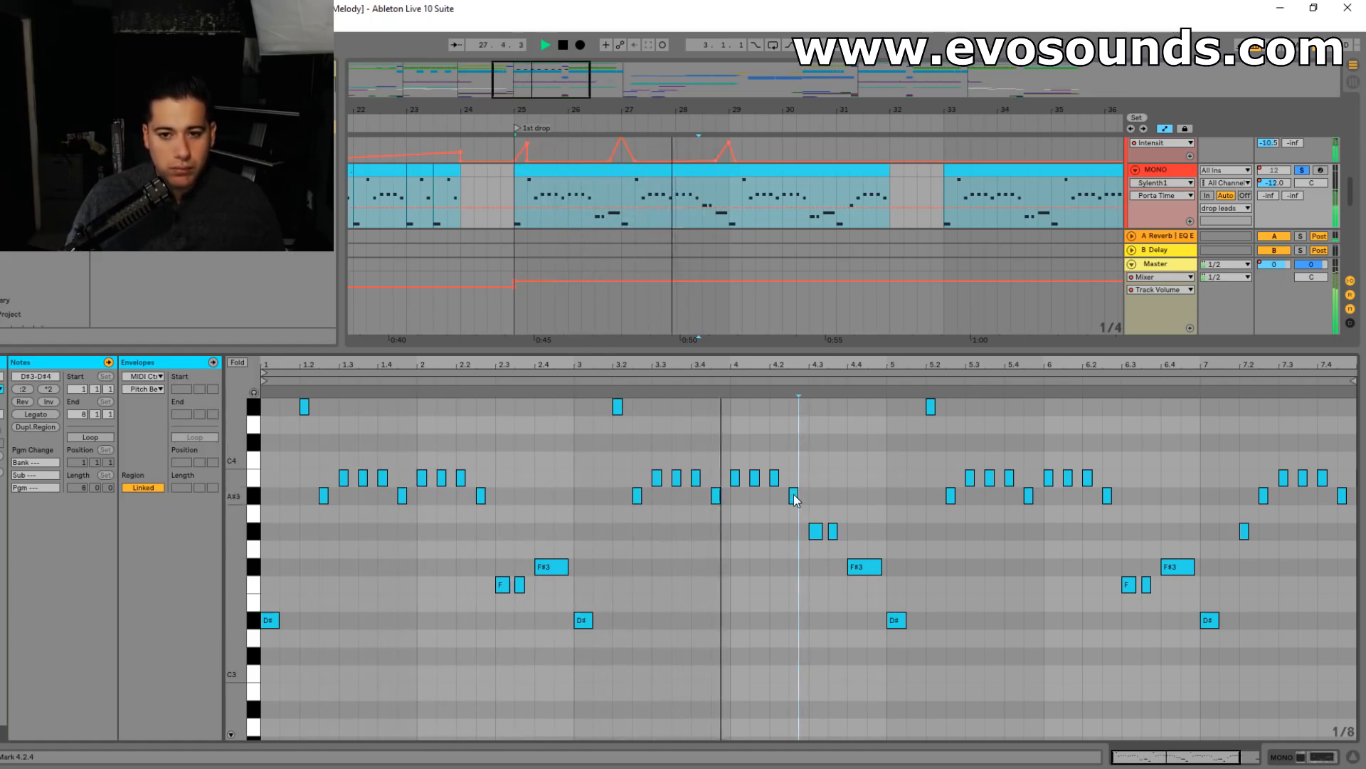
key("space")
mouse_move(837, 562)
left_mouse_down()
mouse_move(790, 535)
mouse_move(813, 575)
mouse_move(861, 567)
mouse_move(859, 621)
left_mouse_up()
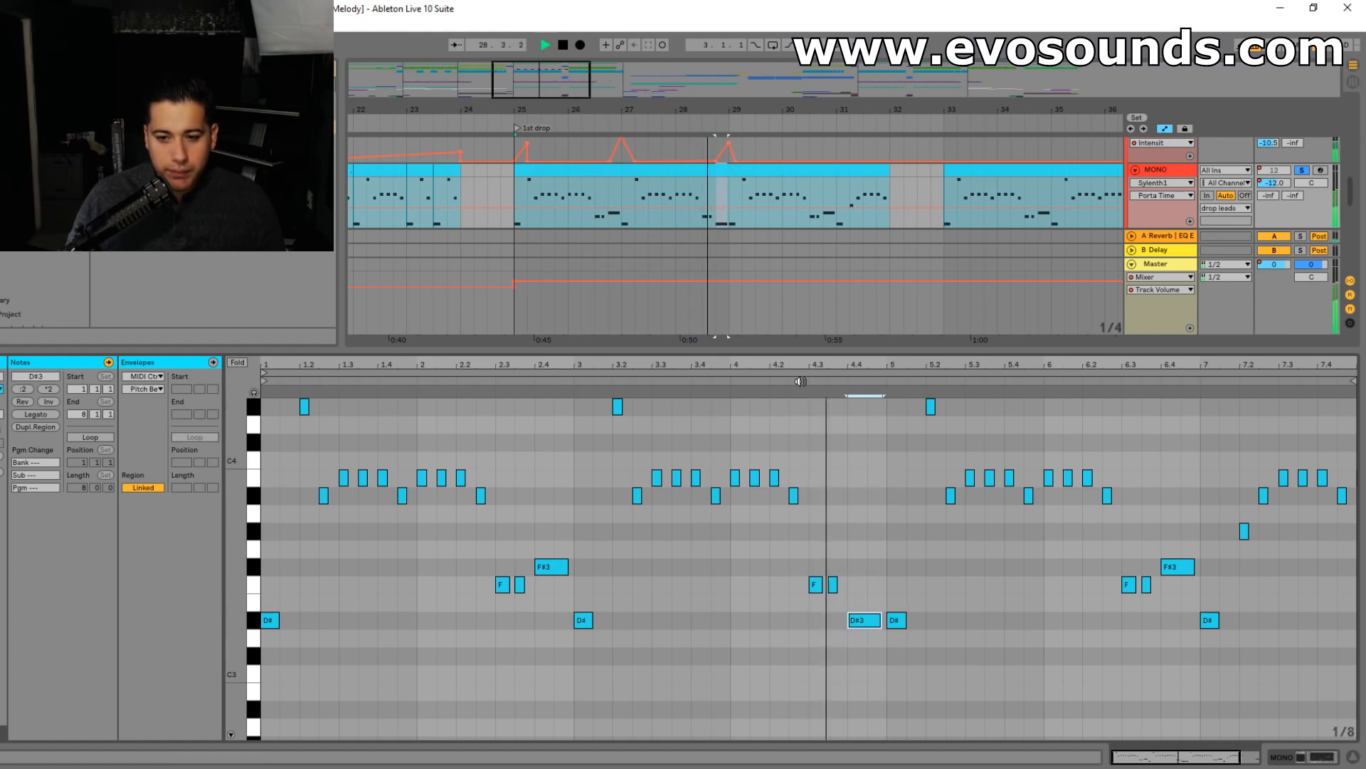
- Lower the held note at 4.4.1 in the MONO clip to C#3 and play the 1st drop to hear it
key("space")
key("Down")
key("Down")
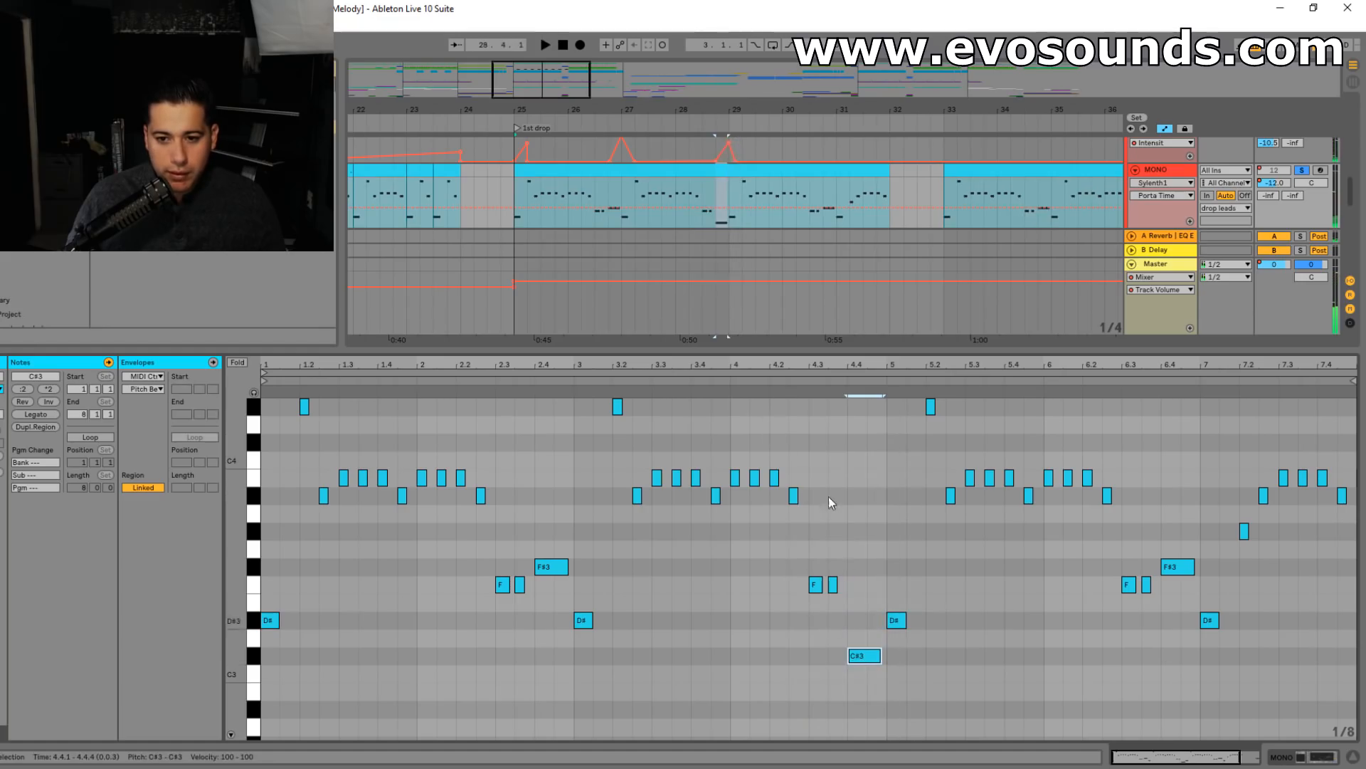
key("space")
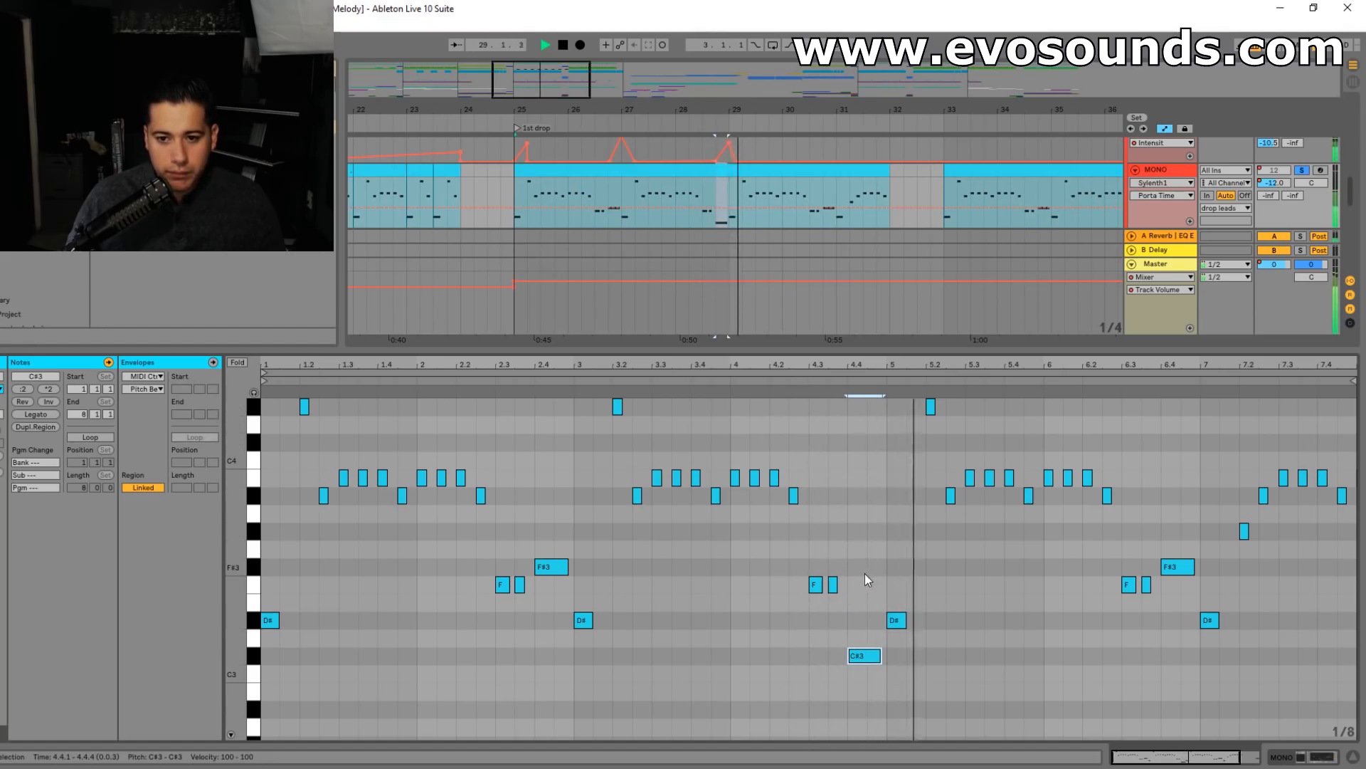
left_click(518, 128)
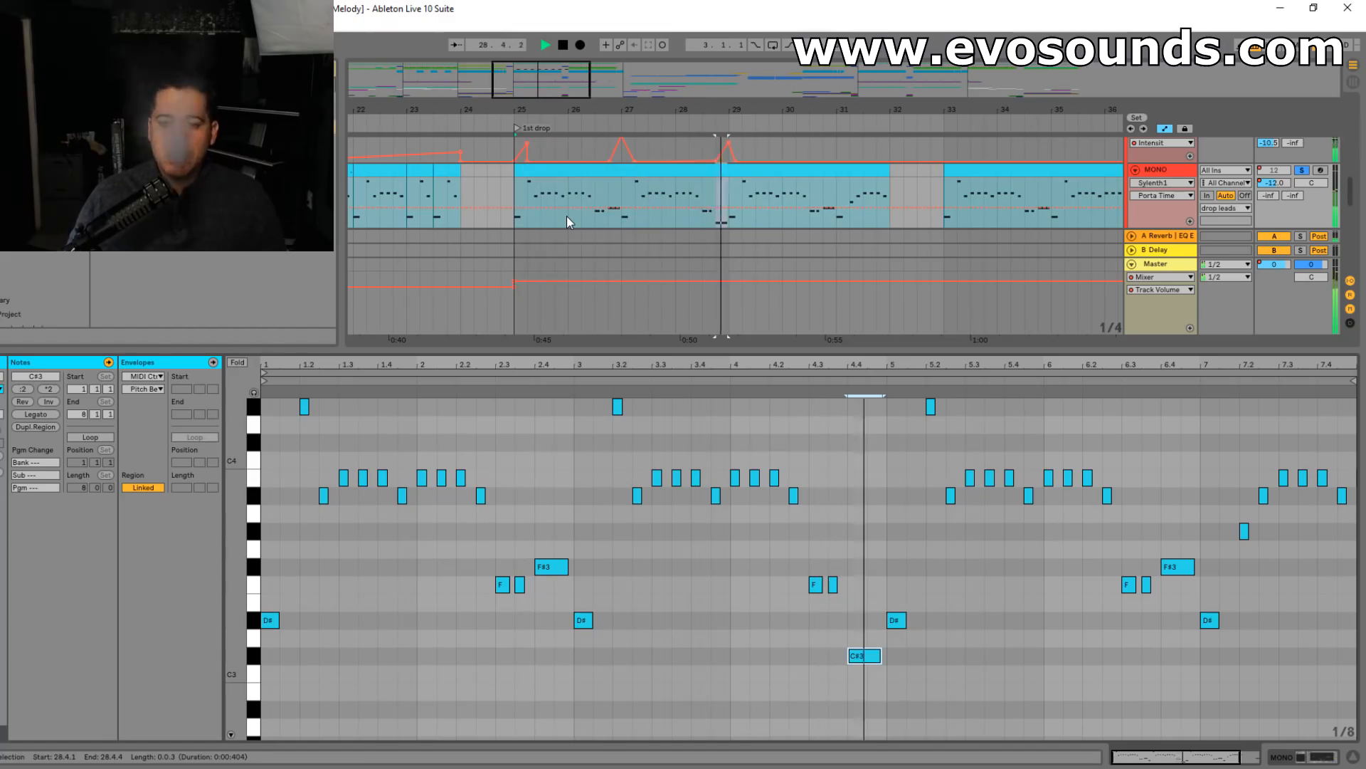
key("space")
key("space")
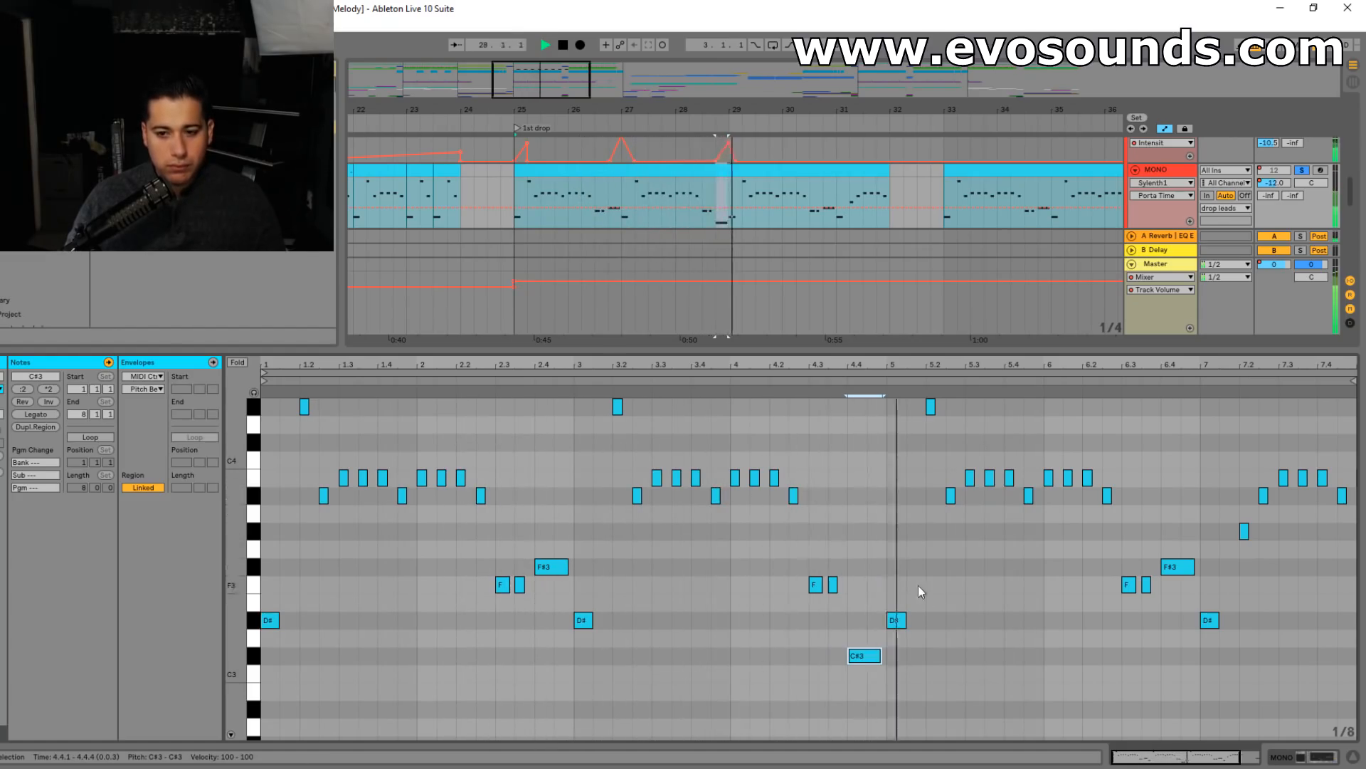
- Undo the duplication of the 1st drop MONO clip at bar 32 and select bars 25 to 29 of the original
left_click(710, 179)
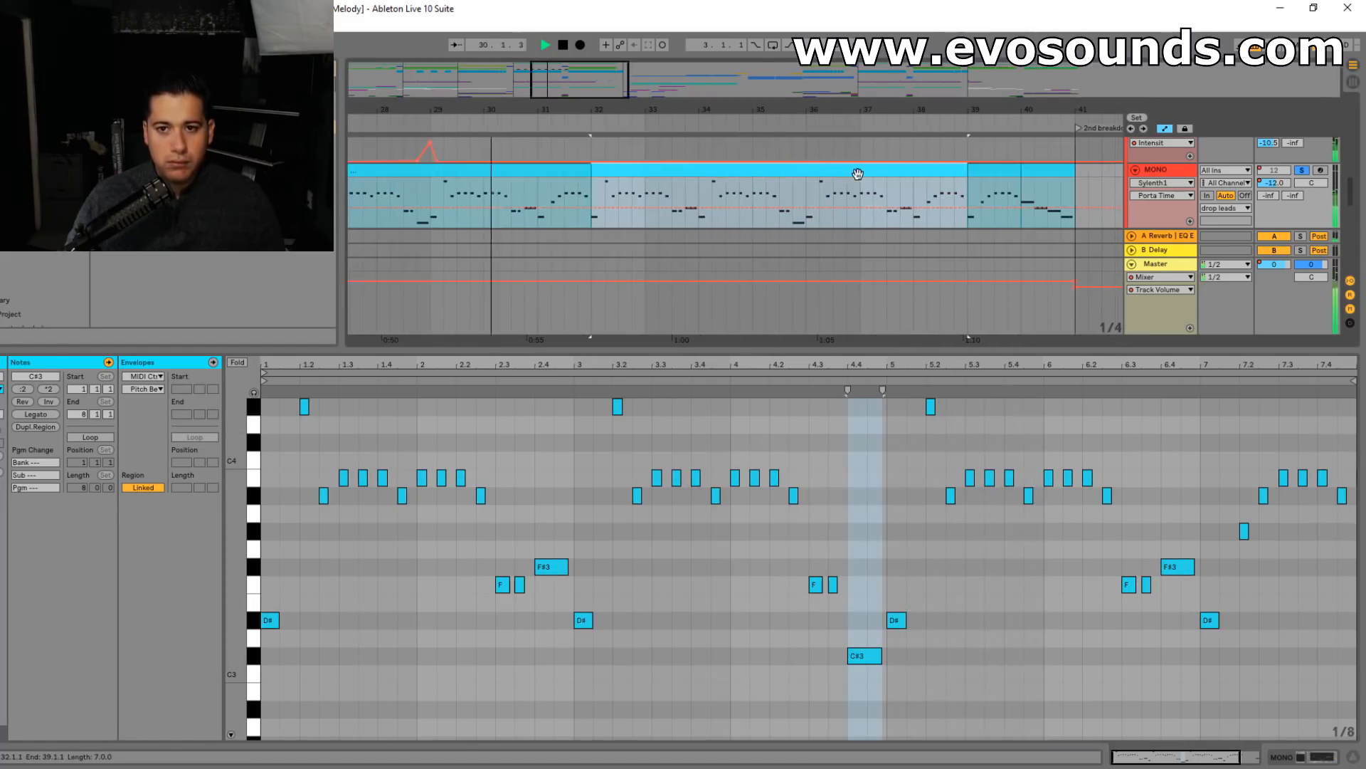
key("ctrl+z")
left_click_drag(585, 111, 730, 93)
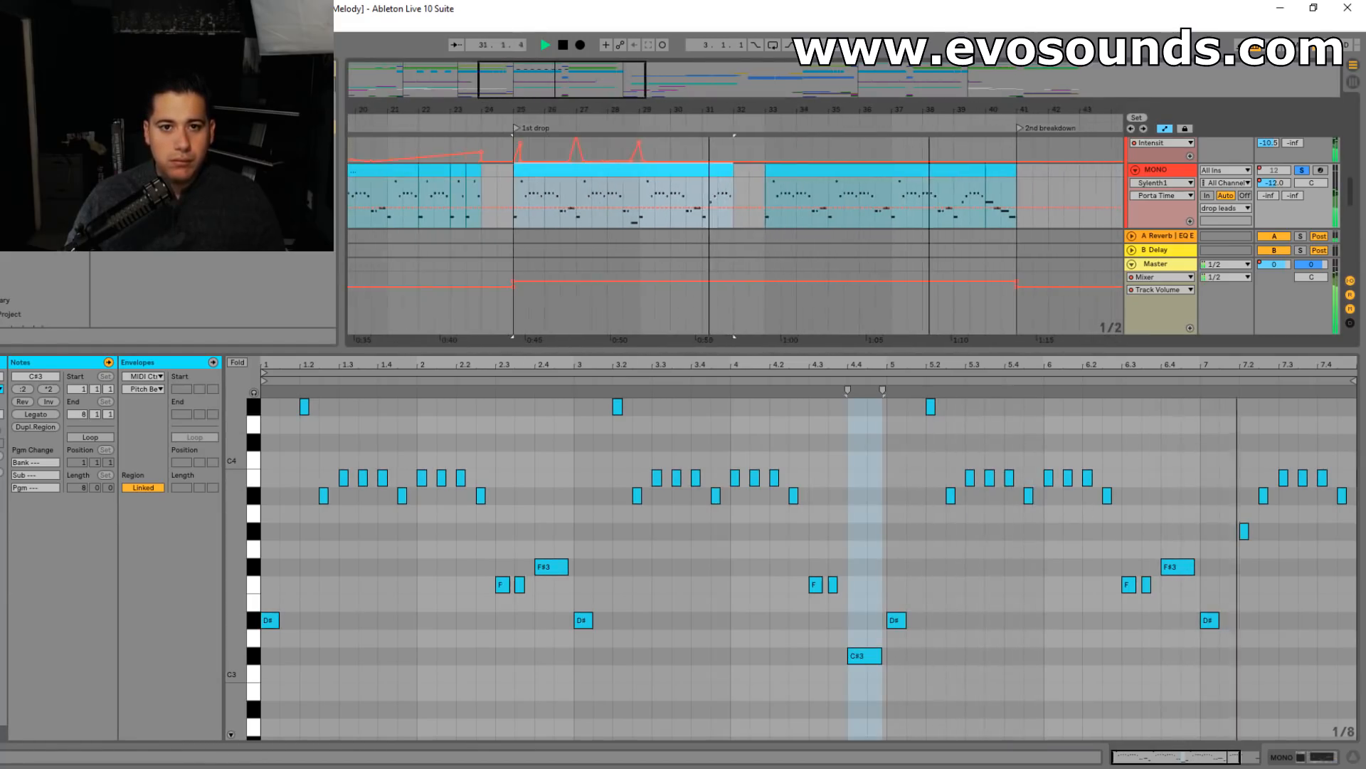
key("space")
left_click_drag(635, 191, 514, 175)
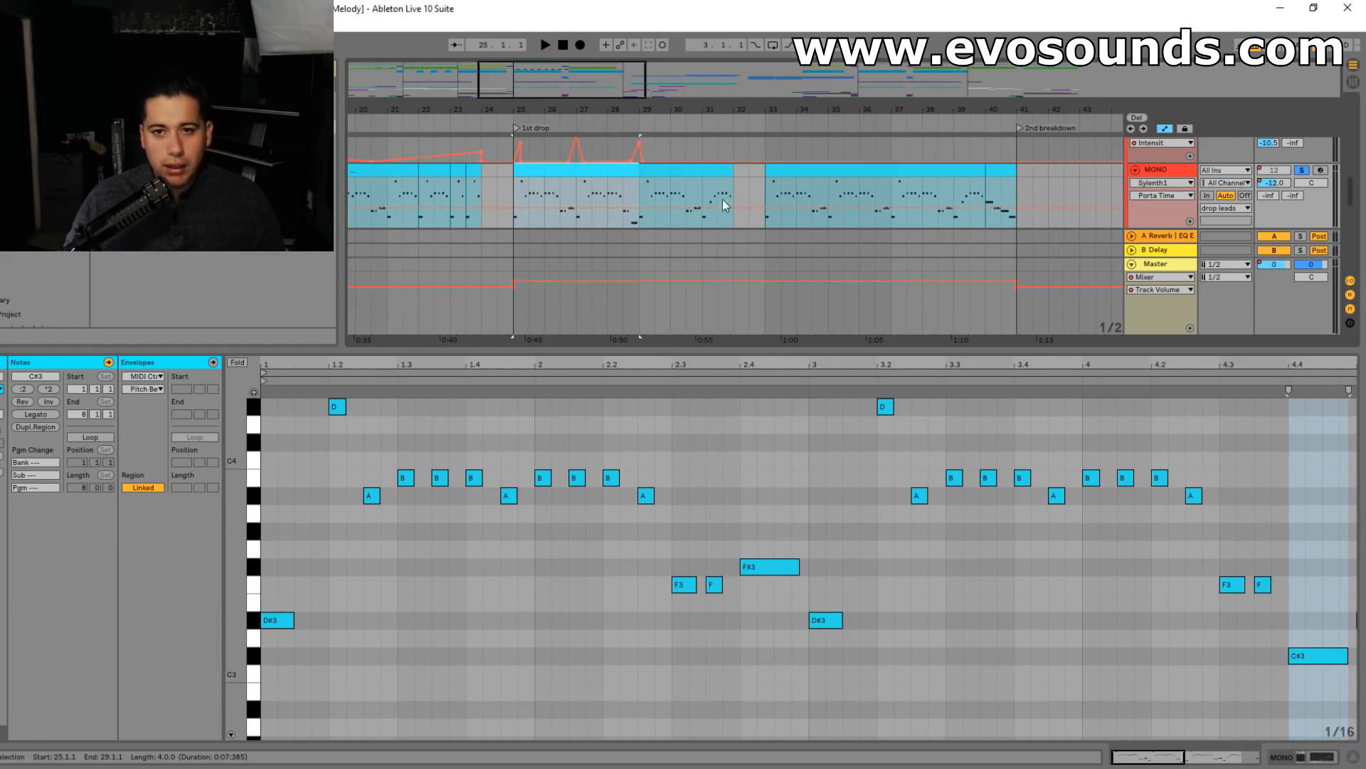
- Play the MONO clip from around bar 31 and examine its closing notes from 7.1 up to the clip end
left_click(717, 172)
key("space")
left_click(704, 190)
key("space")
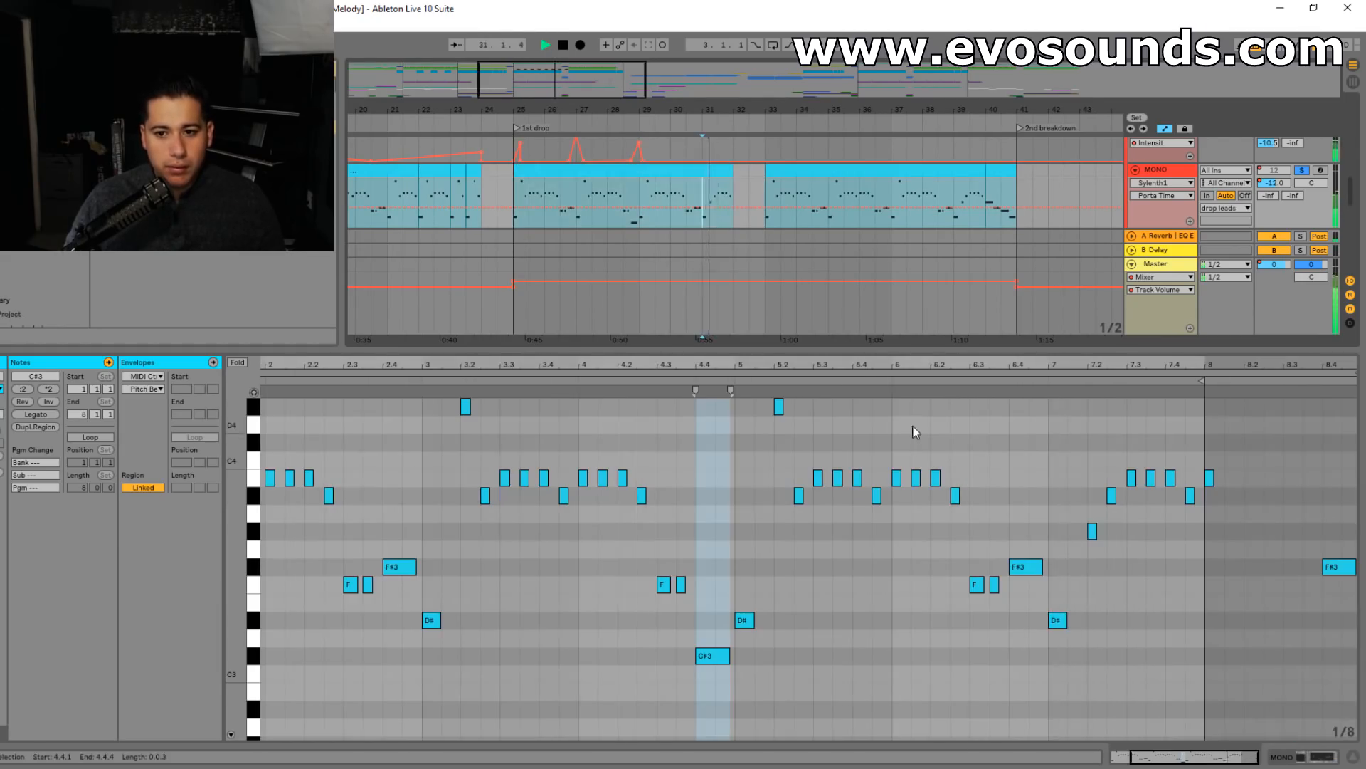
left_click_drag(1100, 365, 892, 383)
key("space")
key("space")
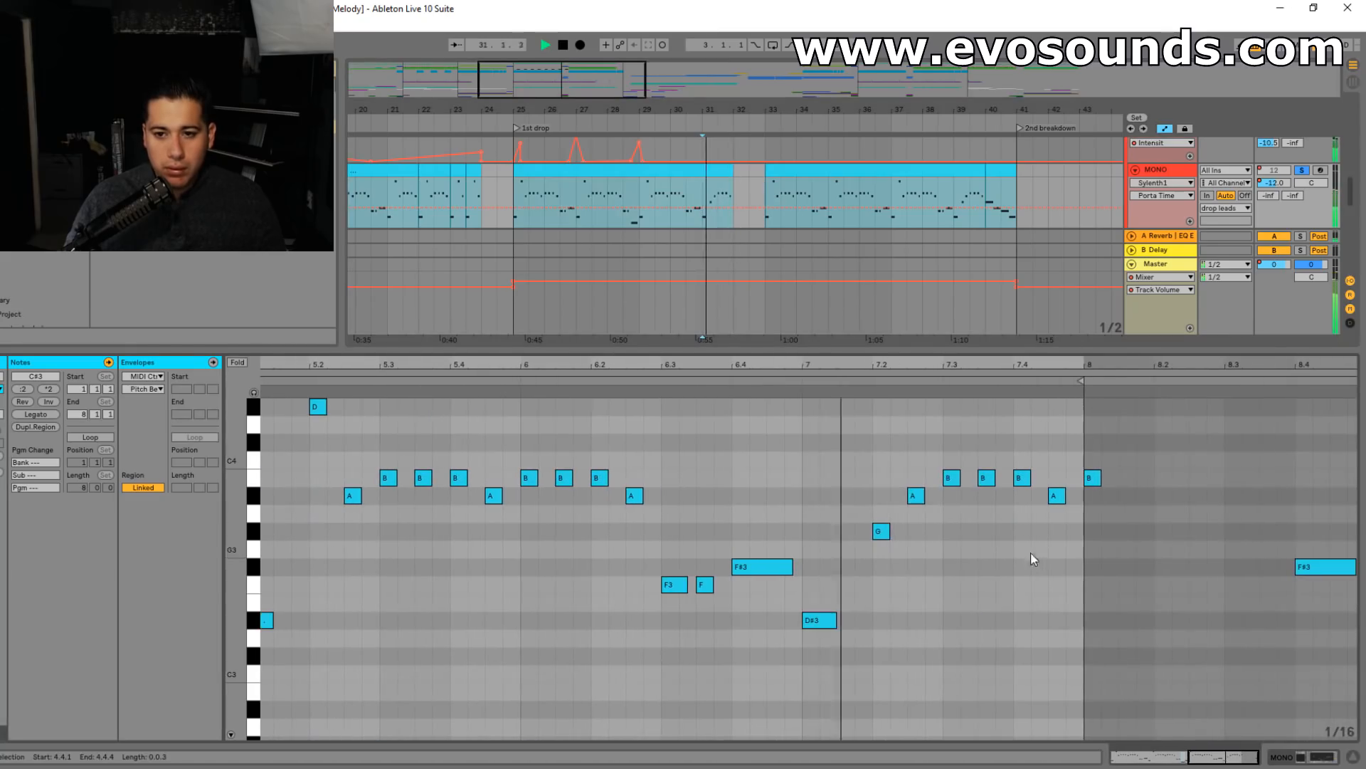
key("space")
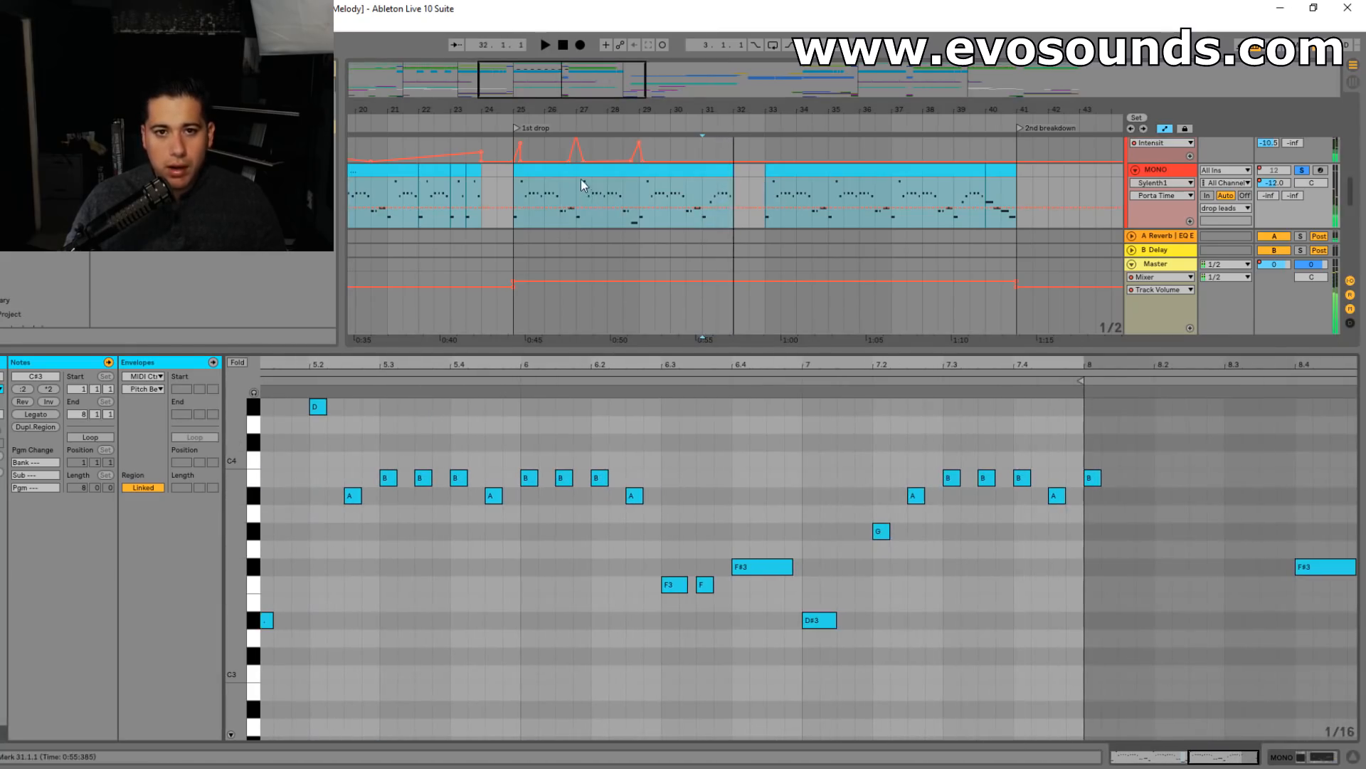
- Open the MONO track's Sylenth1 and change the first LFO 1 destination to Phase A and B
left_click(582, 180)
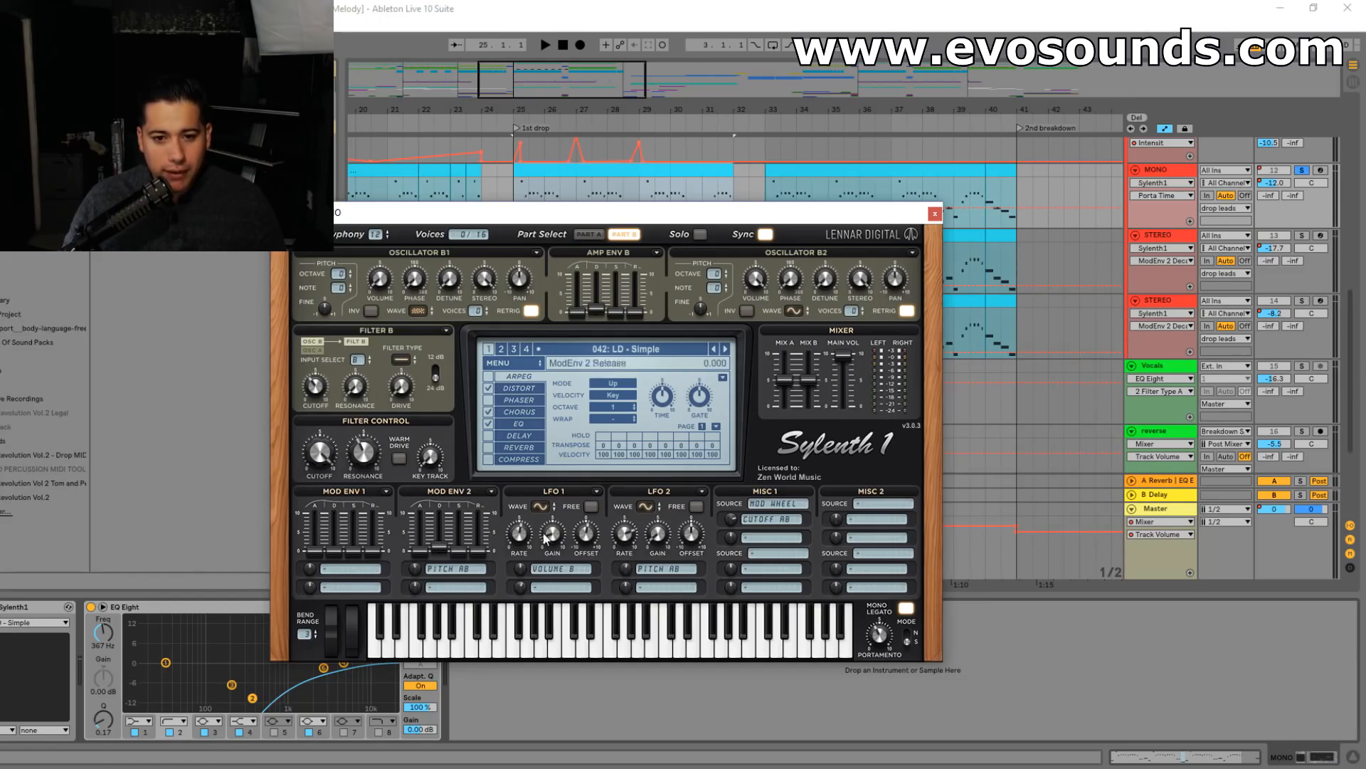
left_click(552, 567)
left_click(551, 594)
left_click(549, 570)
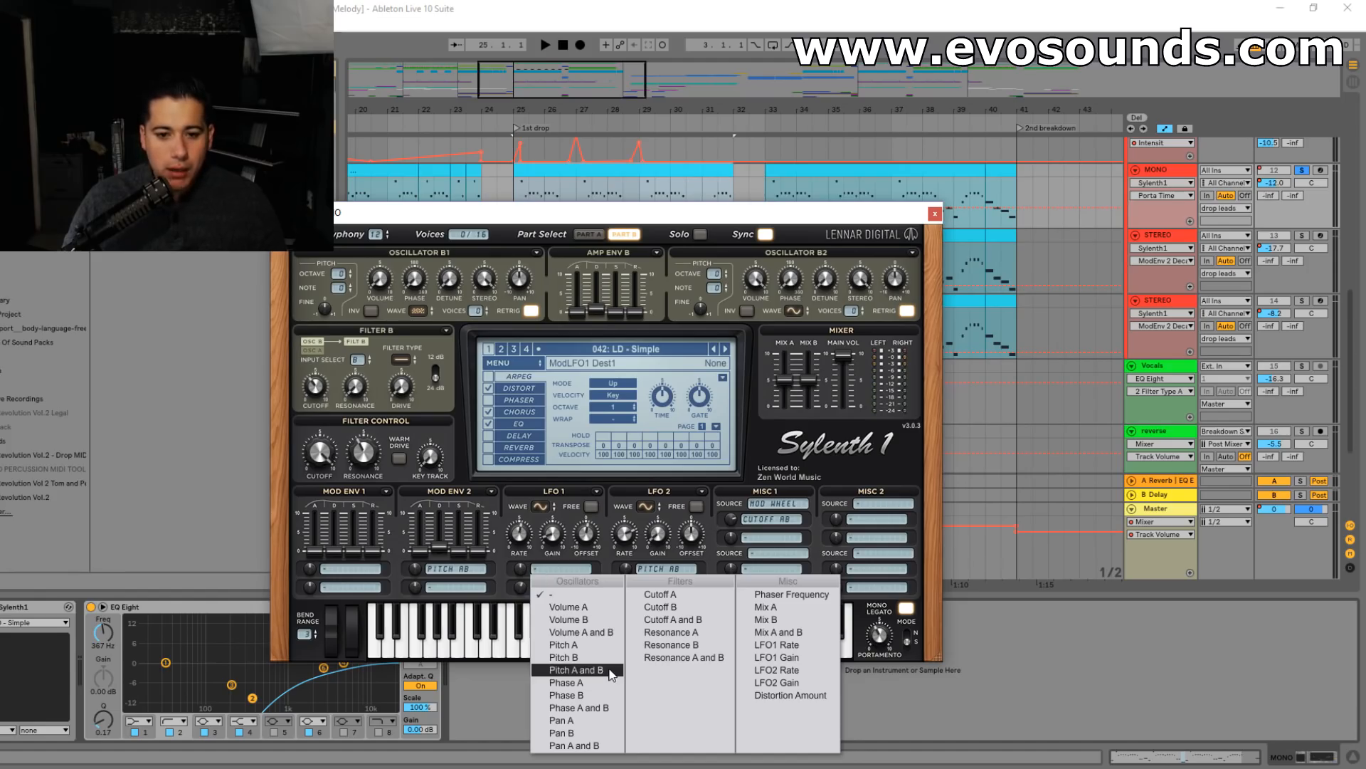
left_click(591, 707)
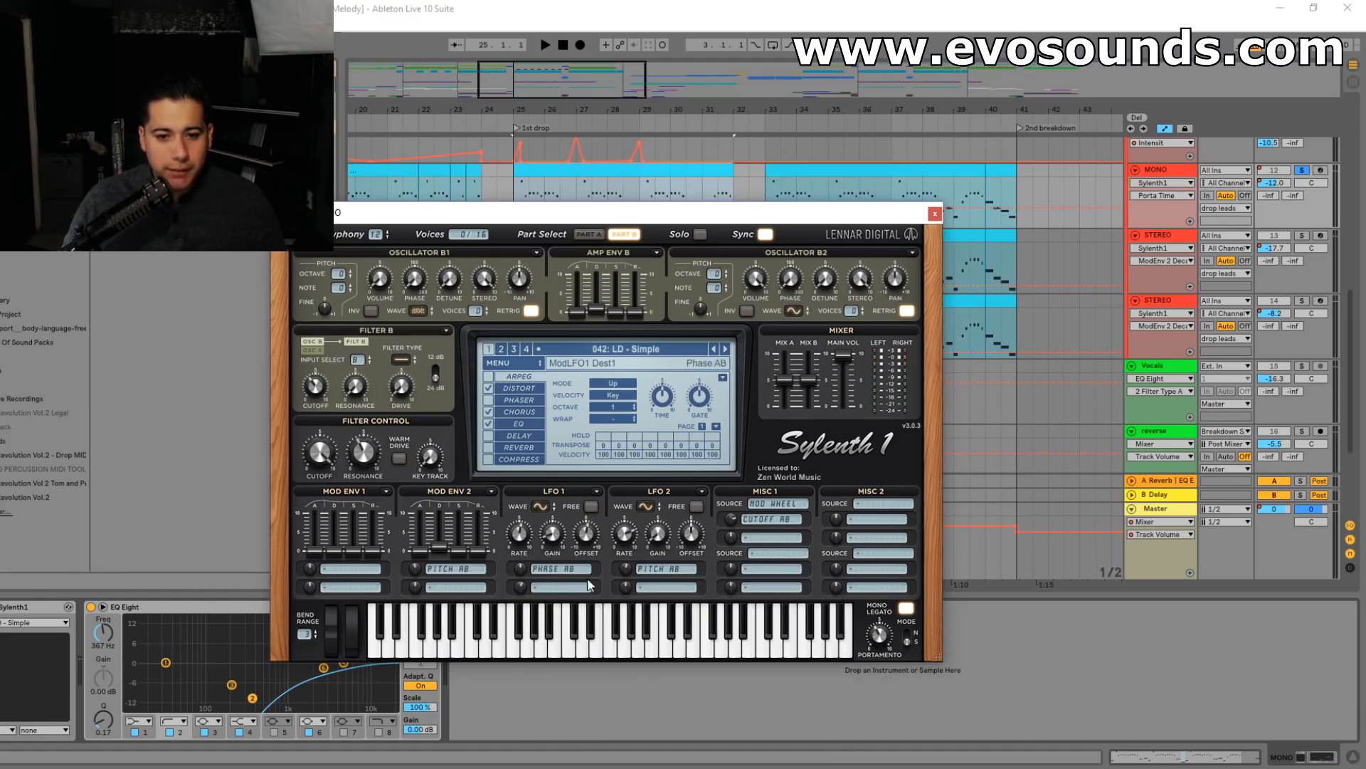
- Replace the Mod Wheel's first destination in Misc 1, Cutoff A and B, with LFO1 Gain
left_click(768, 526)
left_click(785, 544)
left_click(762, 525)
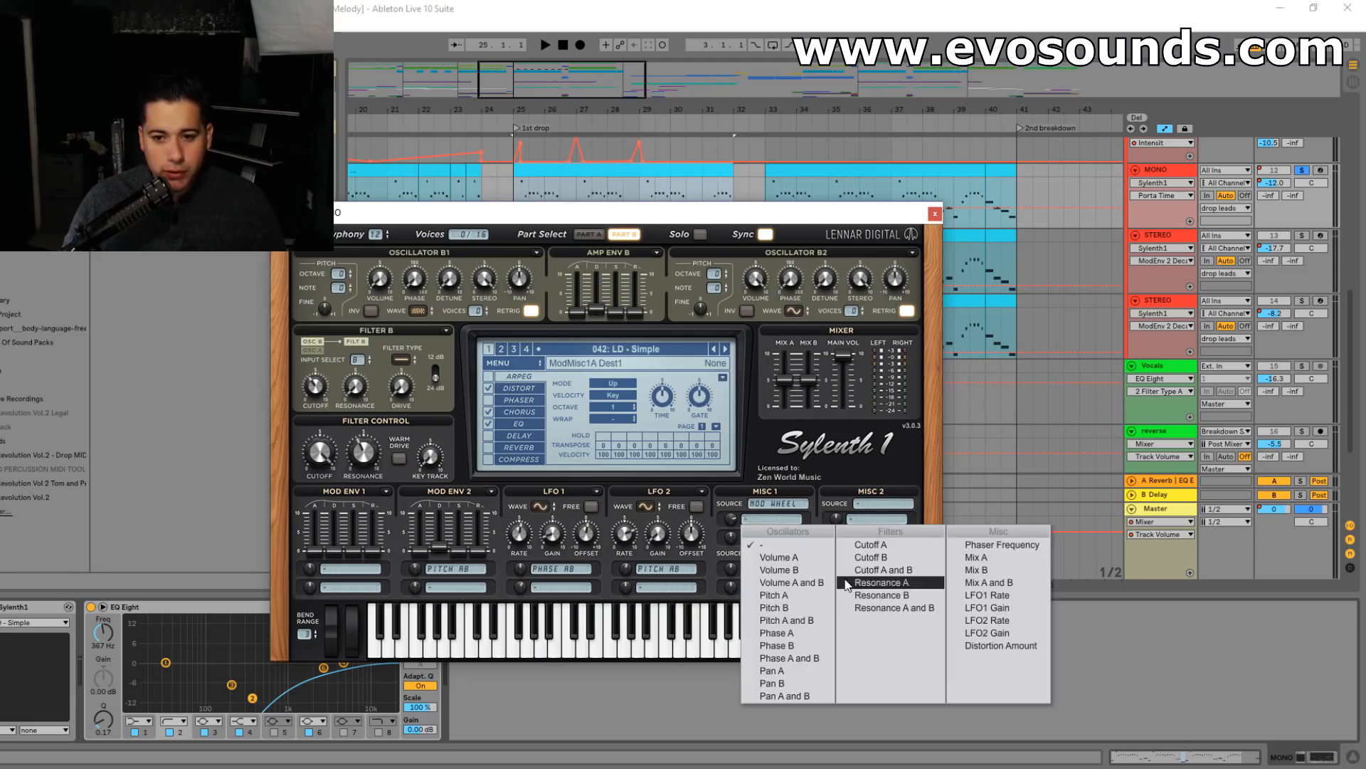
left_click(998, 609)
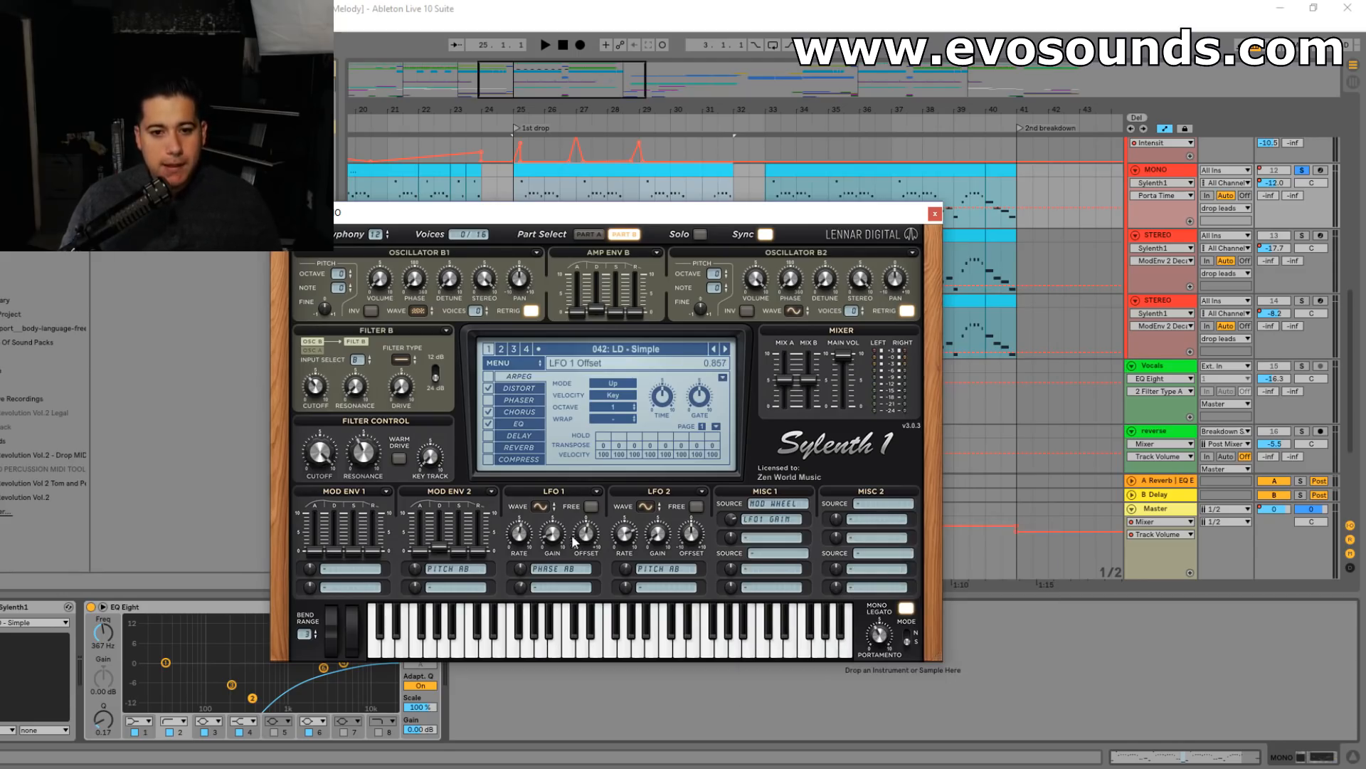
- Play the 1st drop while adjusting the LFO 1 phase modulation amount and trying LFO 1 Gain values up to 9.4
key("space")
left_click_drag(521, 568, 527, 564)
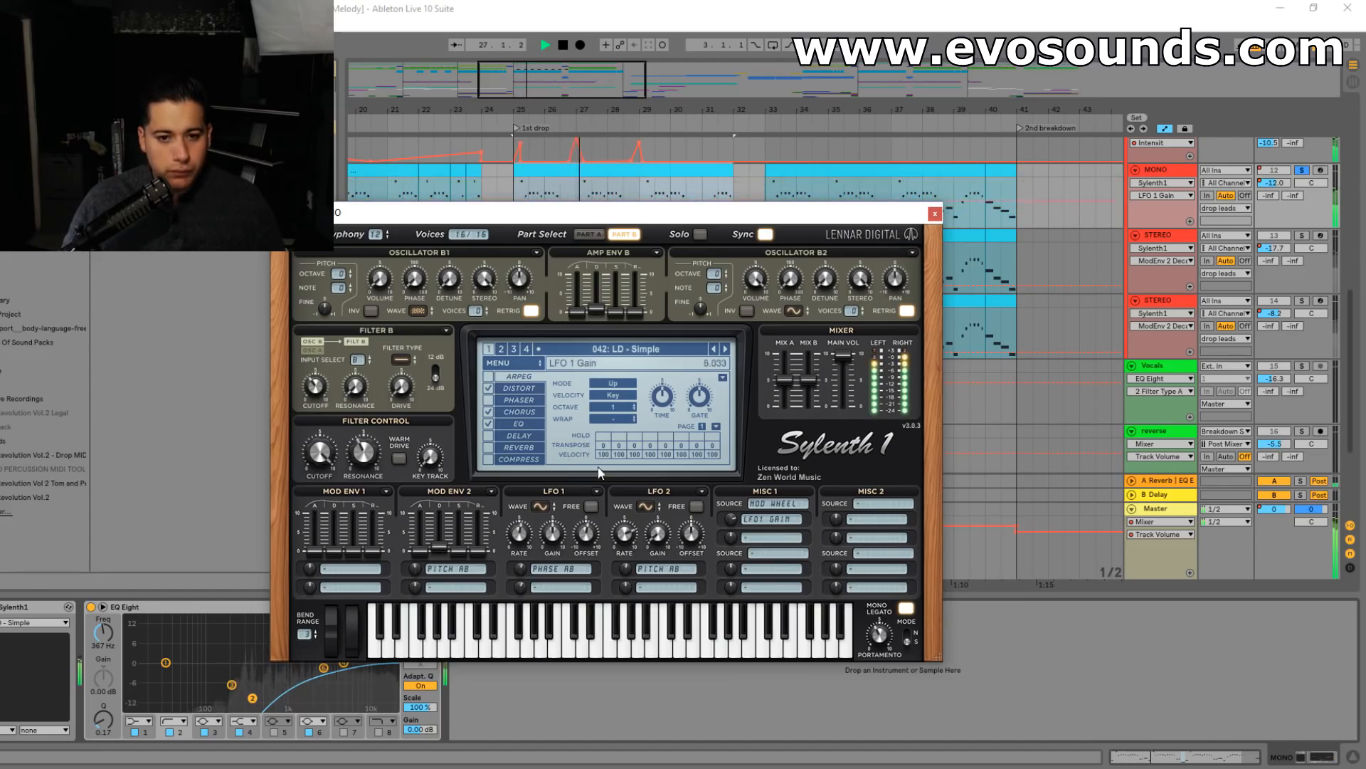
key("space")
left_click_drag(522, 568, 565, 496)
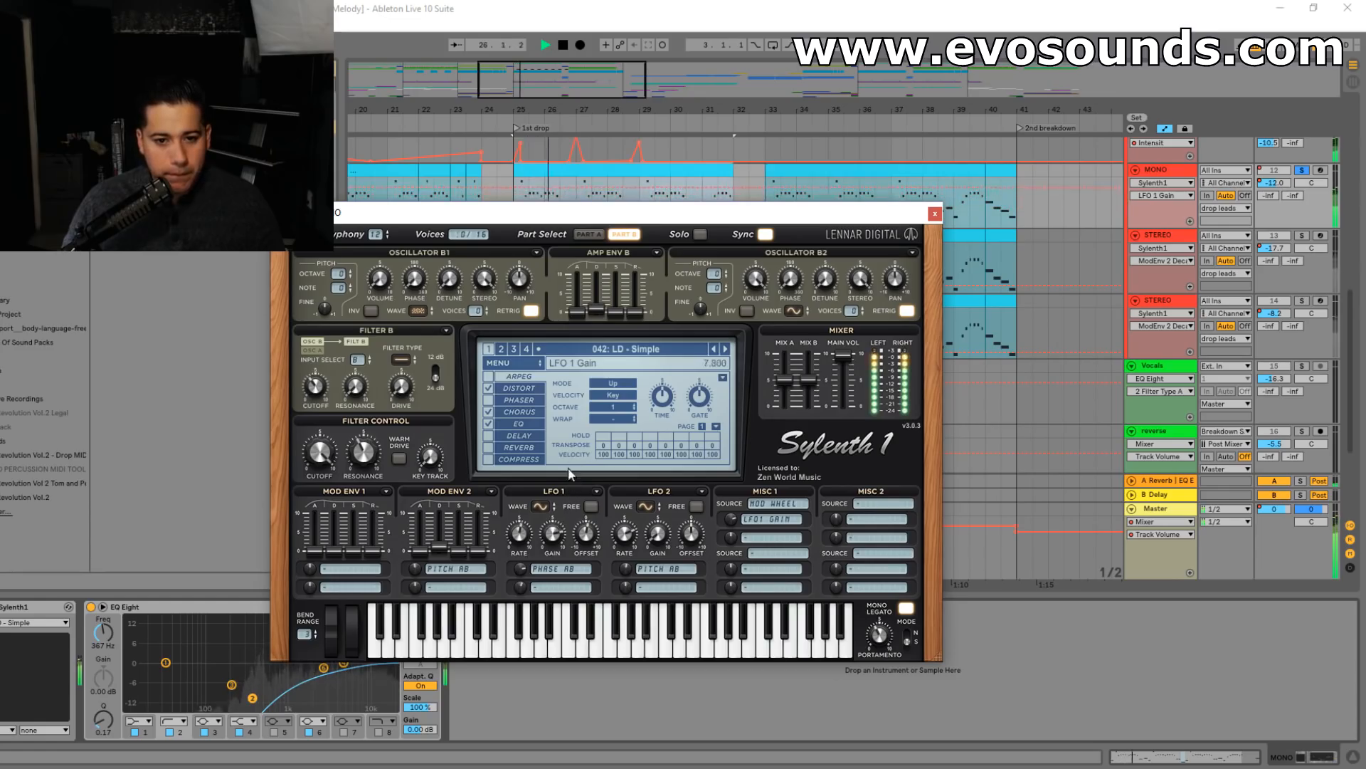
left_click(1153, 177)
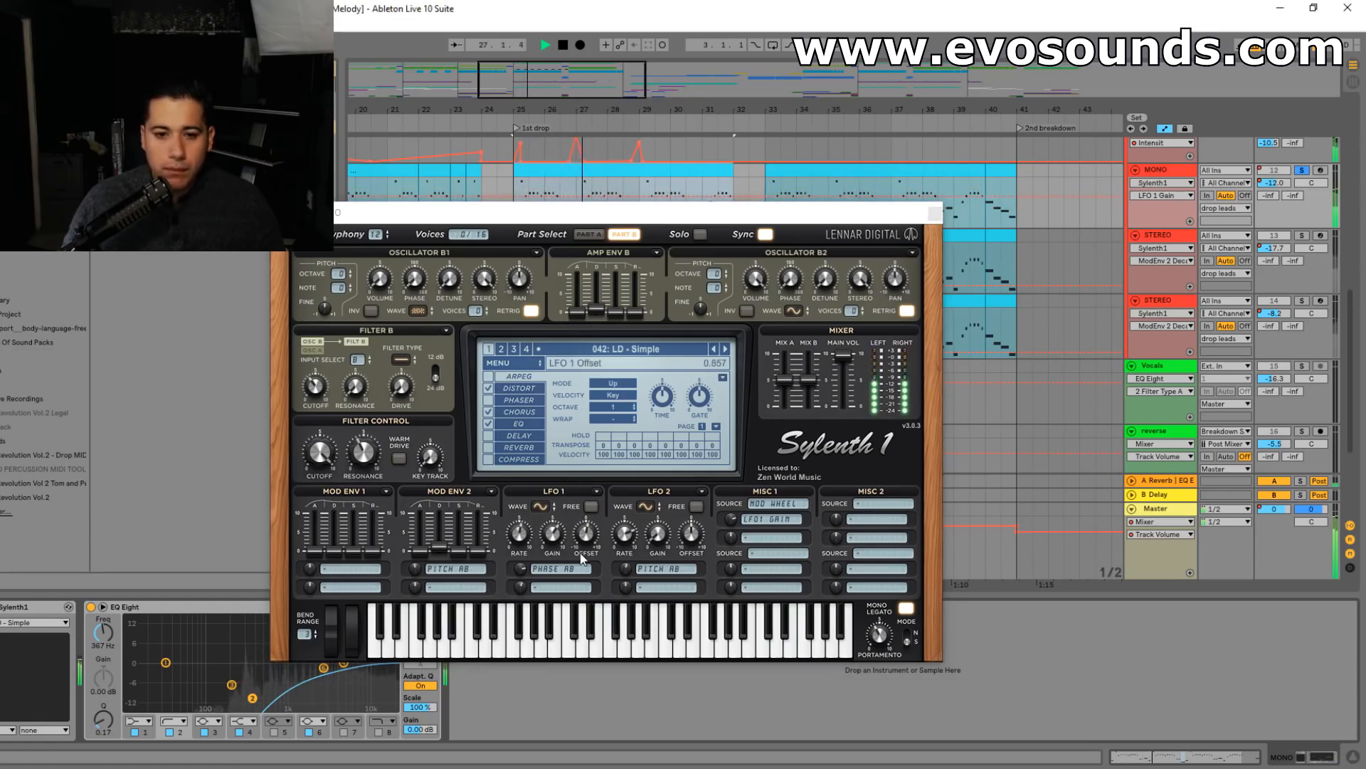
left_click(530, 533)
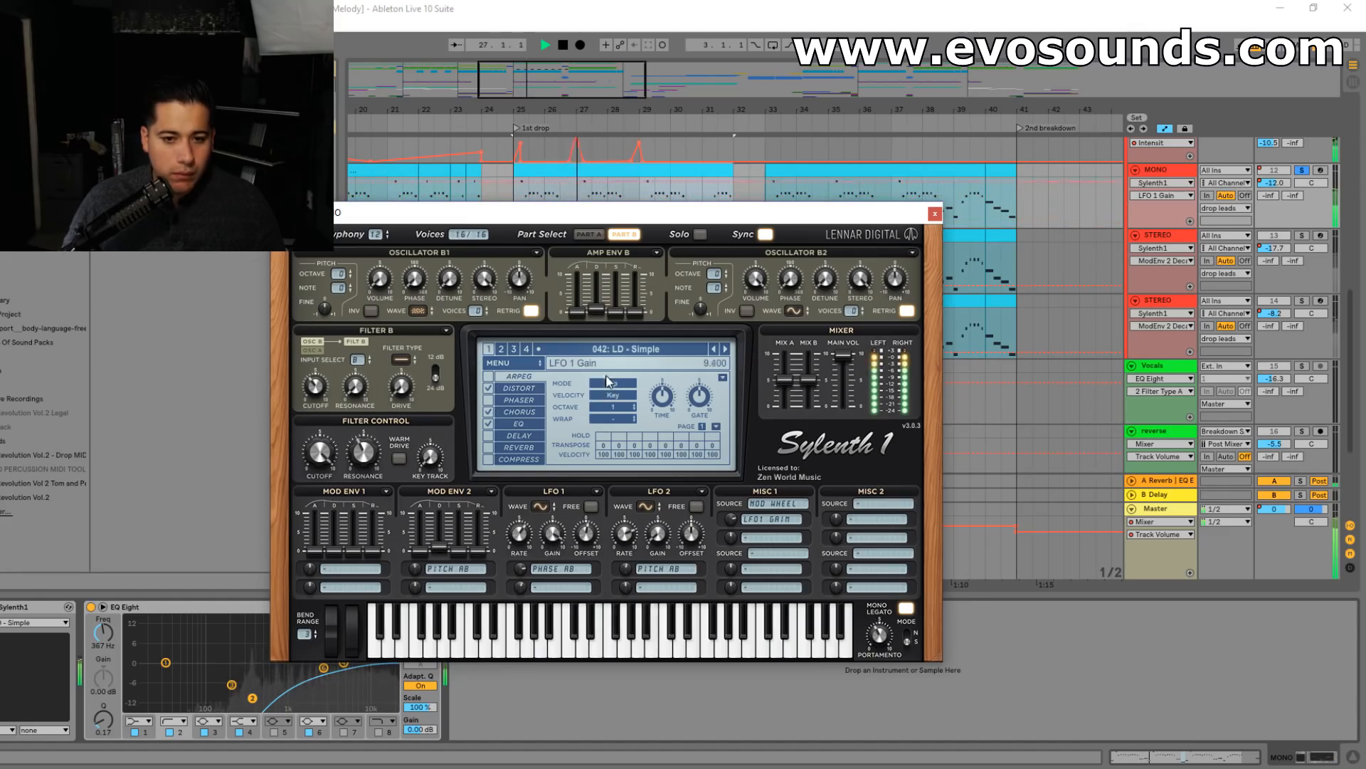
key("space")
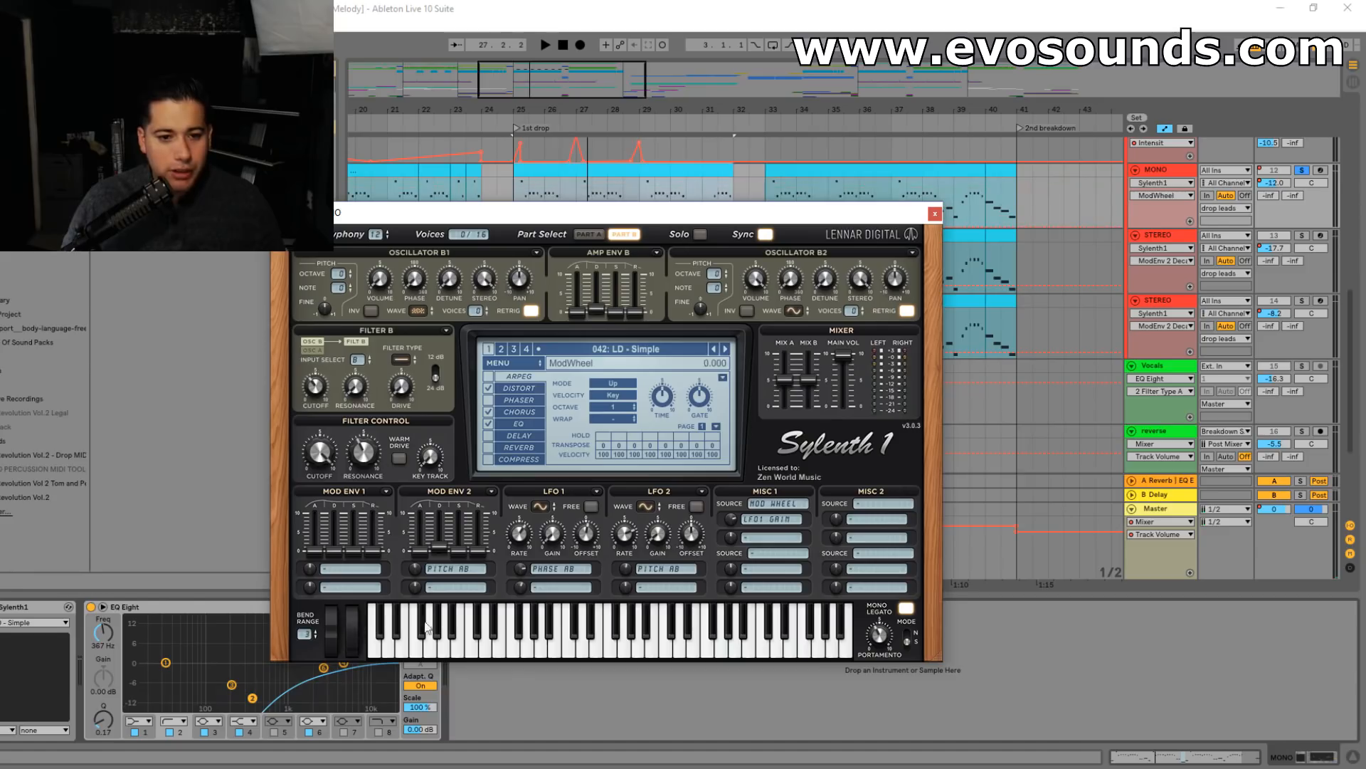
- Close Sylenth1 and draw a ModWheel automation ramp on the MONO track, rising from 26.4.1 to a peak at 27.1.1
left_click(934, 214)
left_click_drag(623, 84, 541, 84)
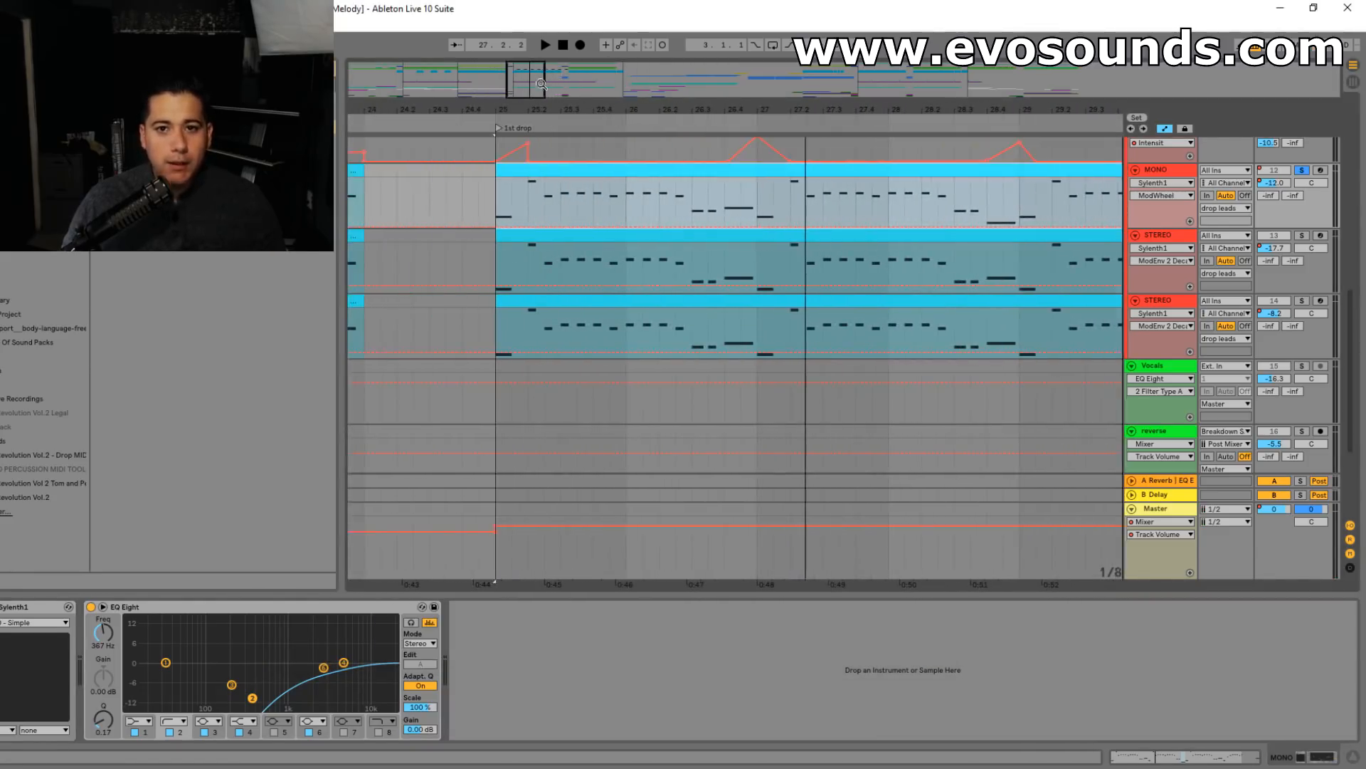
left_click(730, 231)
left_click(725, 225)
key("space")
key("space")
key("space")
left_click_drag(758, 227, 757, 188)
- Play the MONO lead repeatedly through the ModWheel ramp, including from 26.2.1, to judge the modulation
key("space")
key("space")
key("space")
key("space")
key("space")
key("space")
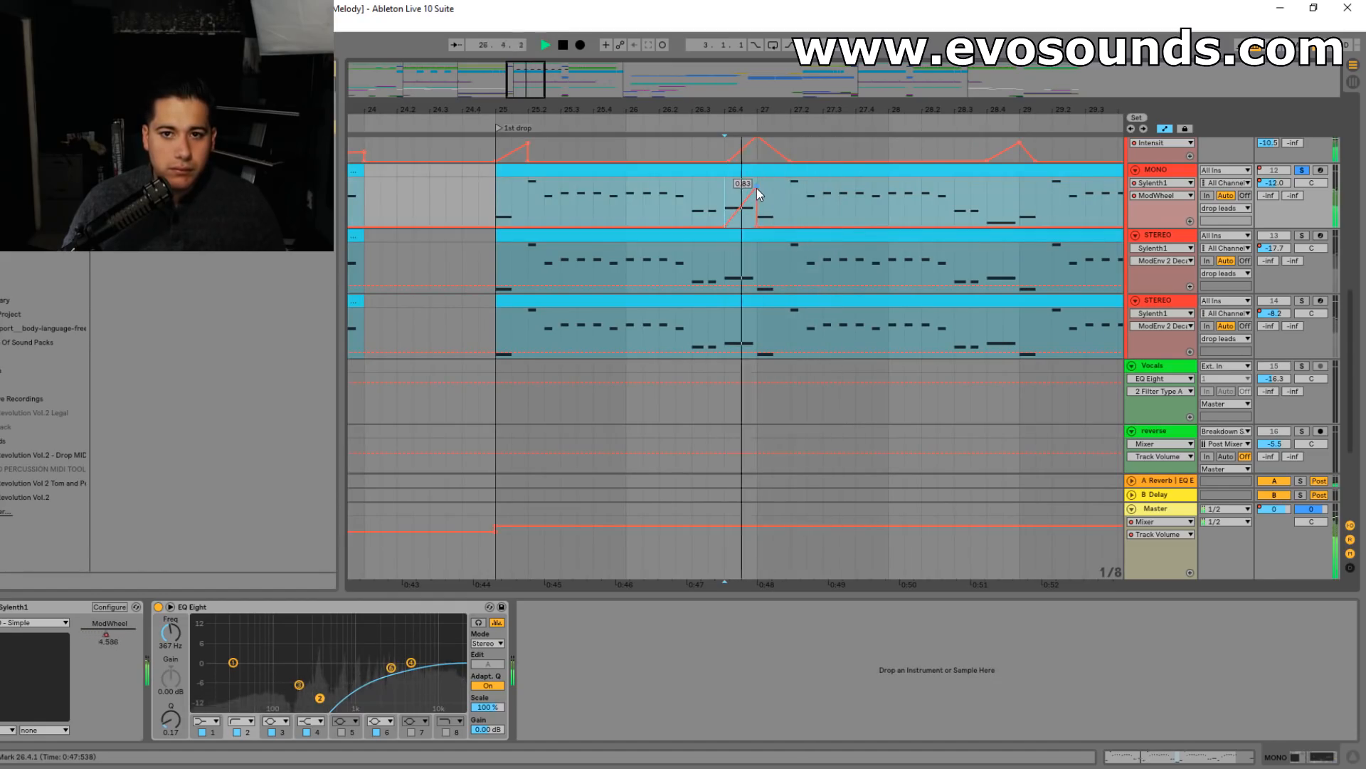
left_click(659, 194)
key("space")
key("space")
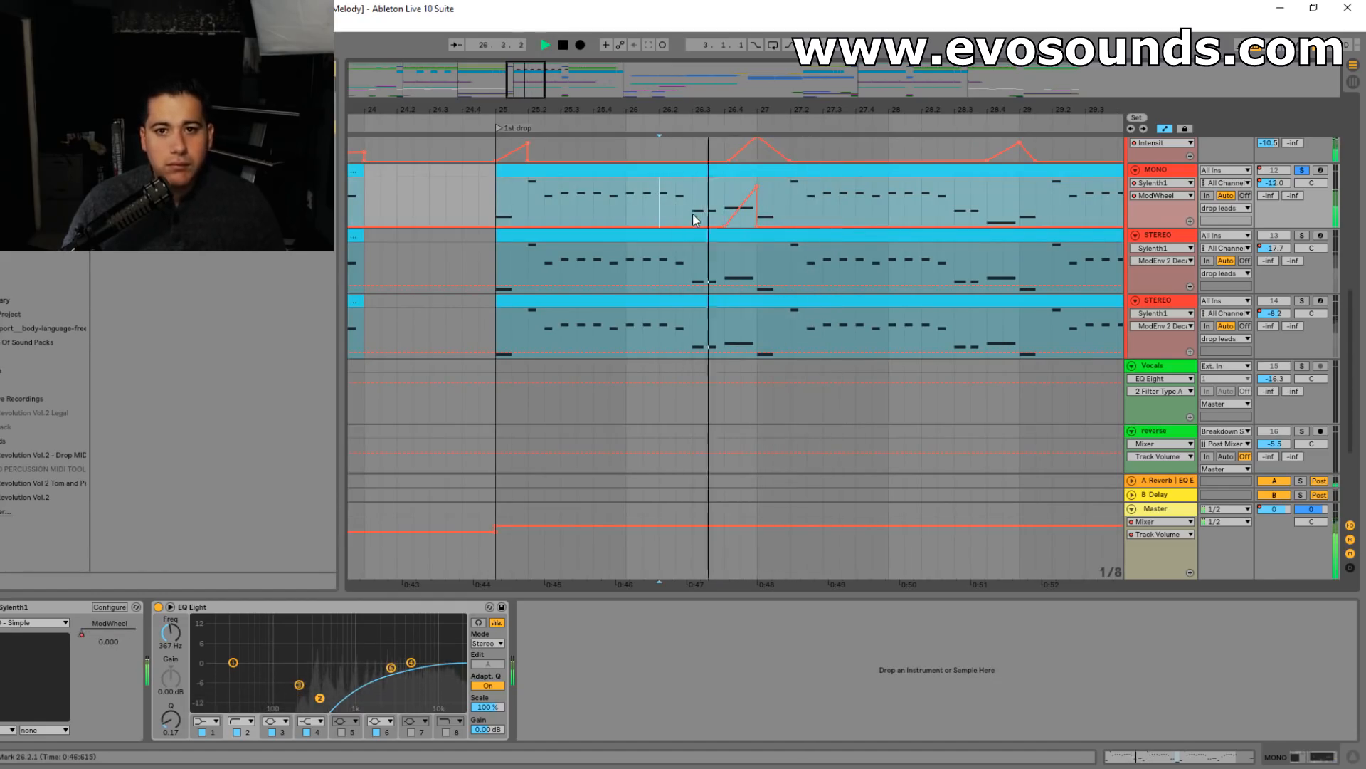
key("space")
key("space")
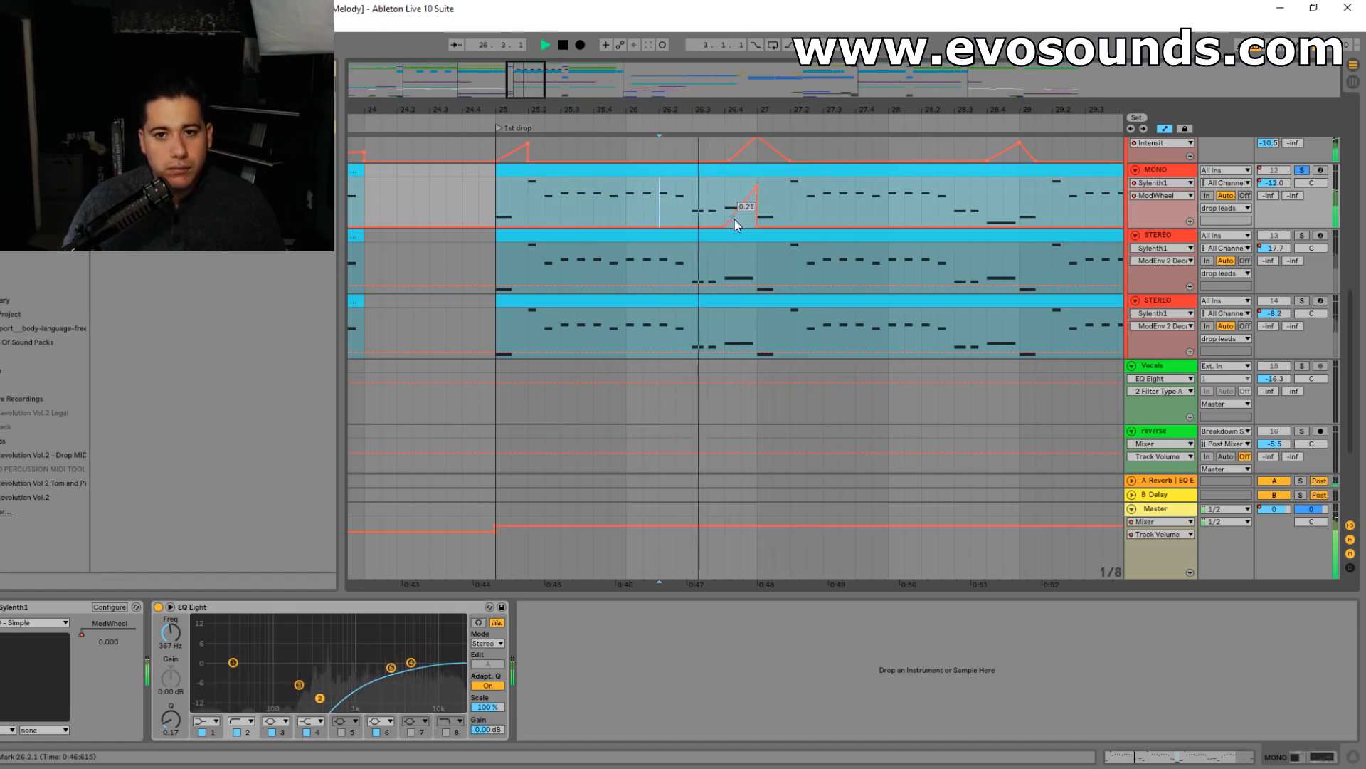
- Raise the MONO ModWheel peak slightly, bow its rising ramp upward, and play from 24.3.3
left_click_drag(756, 187, 755, 181)
key("space")
key("space")
key("space")
left_click_drag(740, 203, 746, 193)
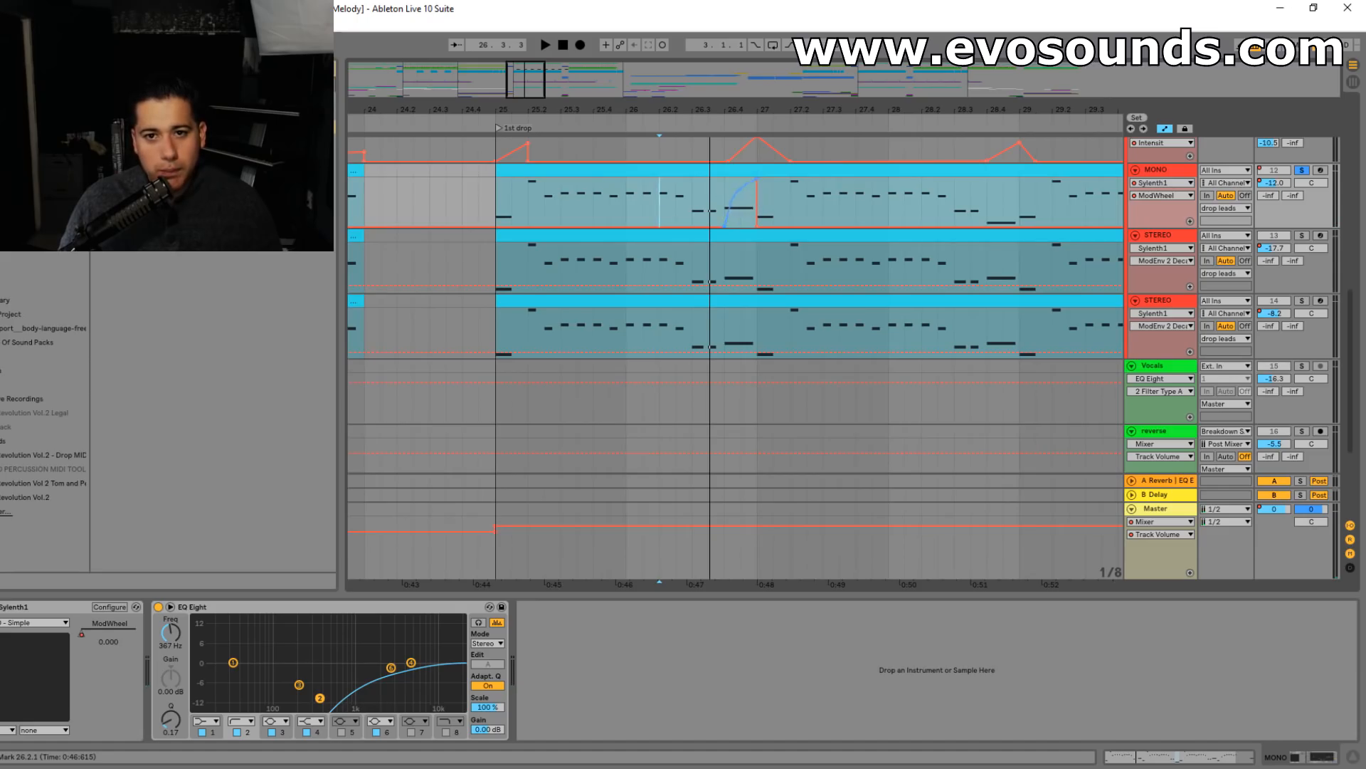
key("space")
left_click(448, 207)
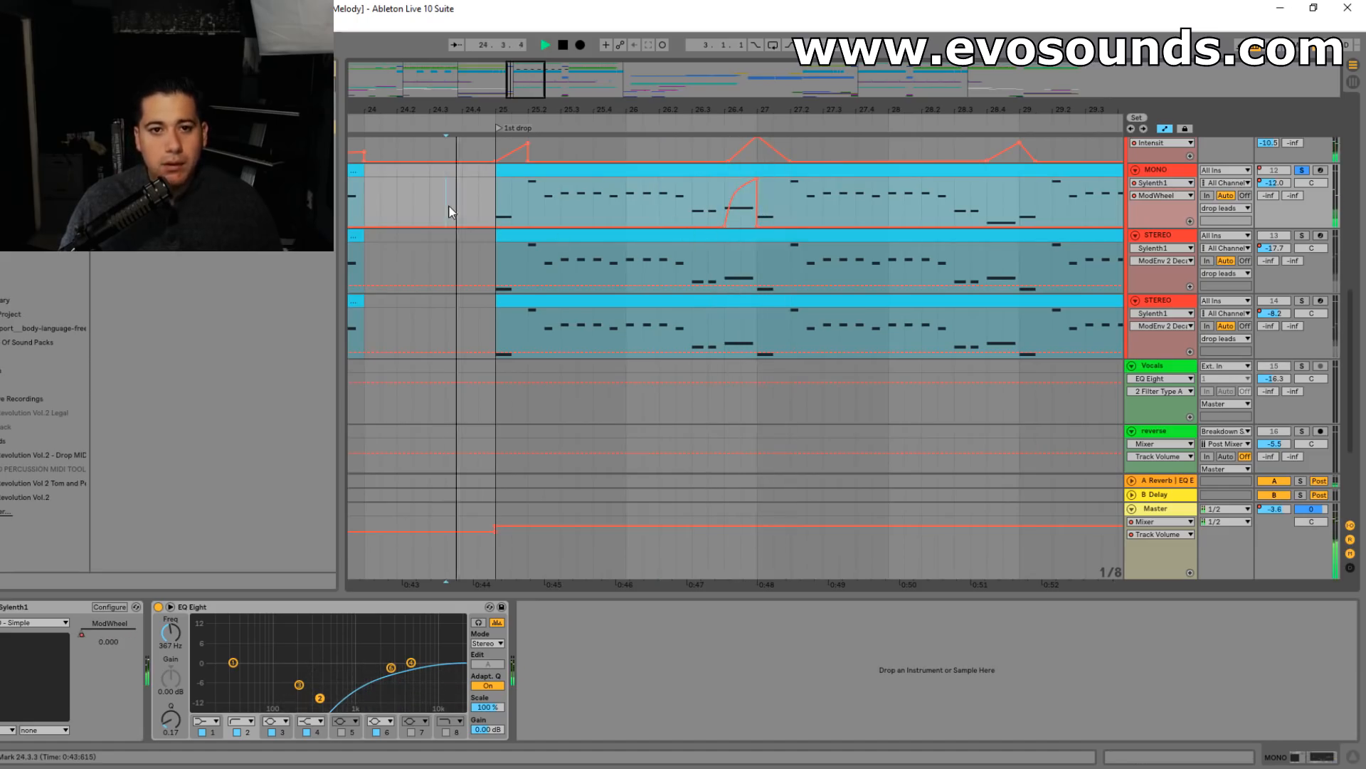
- In the upper STEREO track's Sylenth1, route LFO 2 to Phase A and B and adjust its modulation amount and gain
left_click(1168, 232)
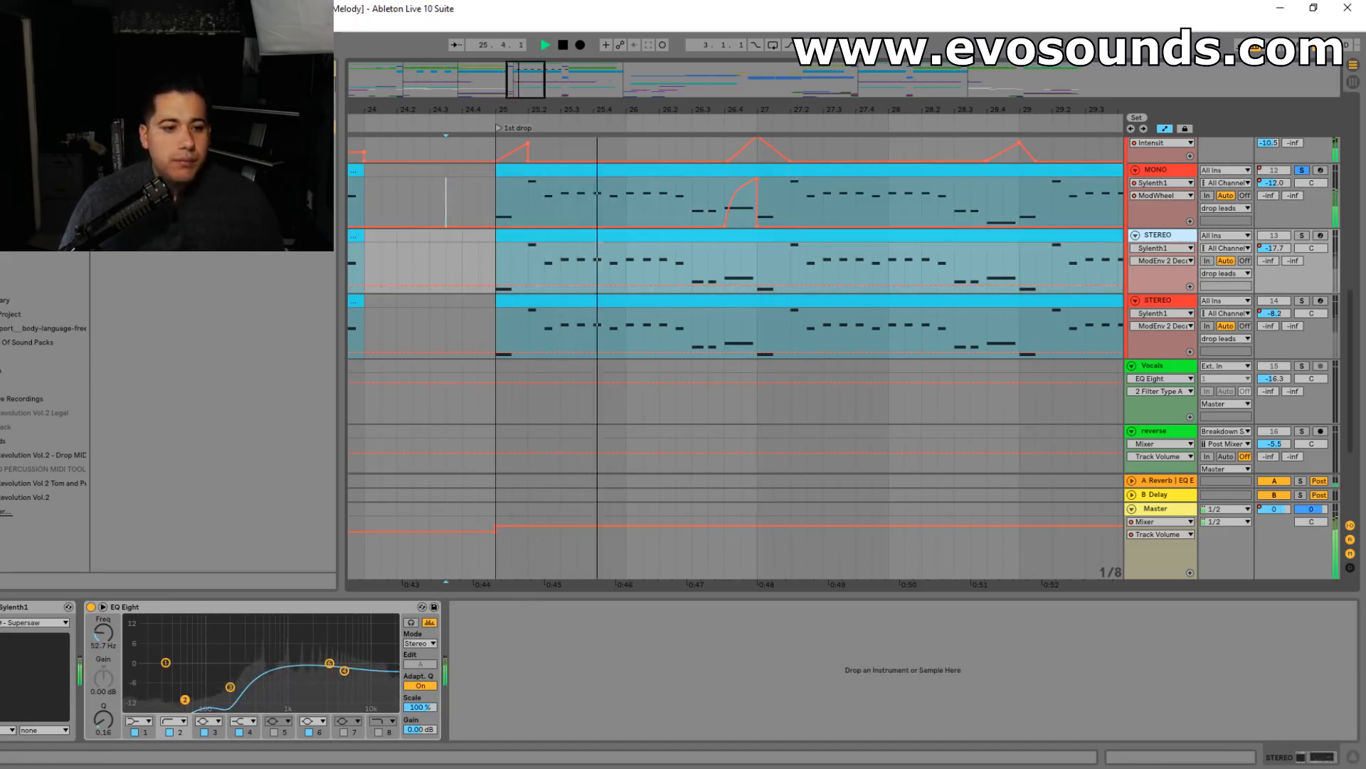
left_click(2, 607)
key("space")
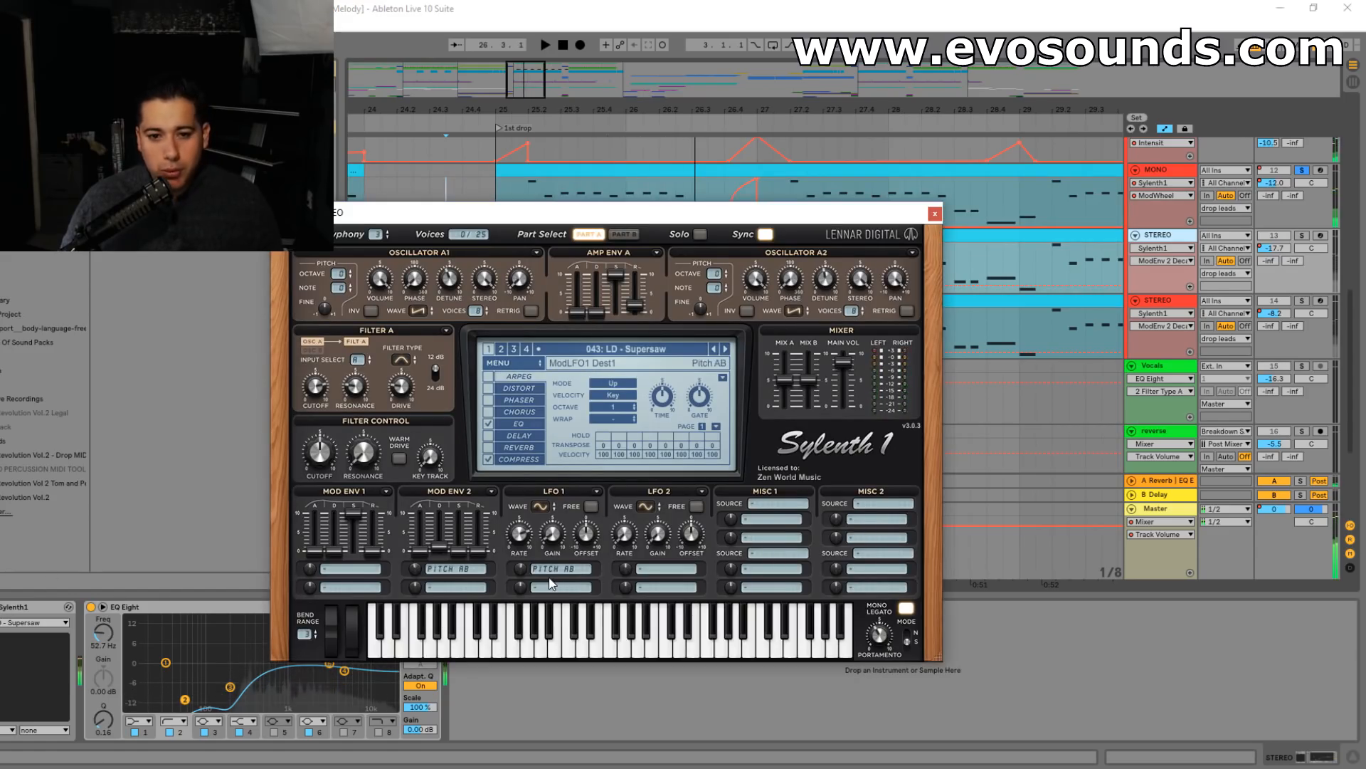
left_click(667, 569)
left_click(671, 692)
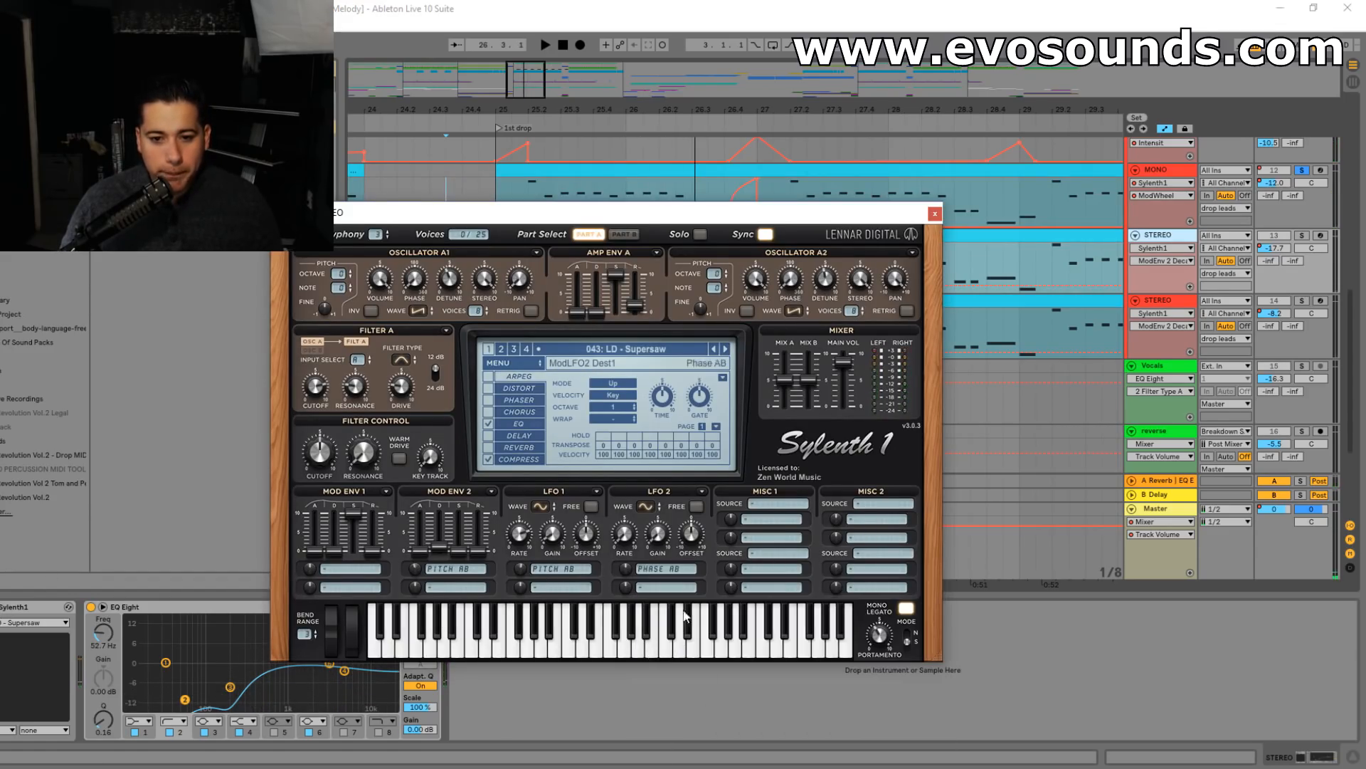
left_click_drag(626, 564, 630, 537)
left_click_drag(657, 537, 681, 420)
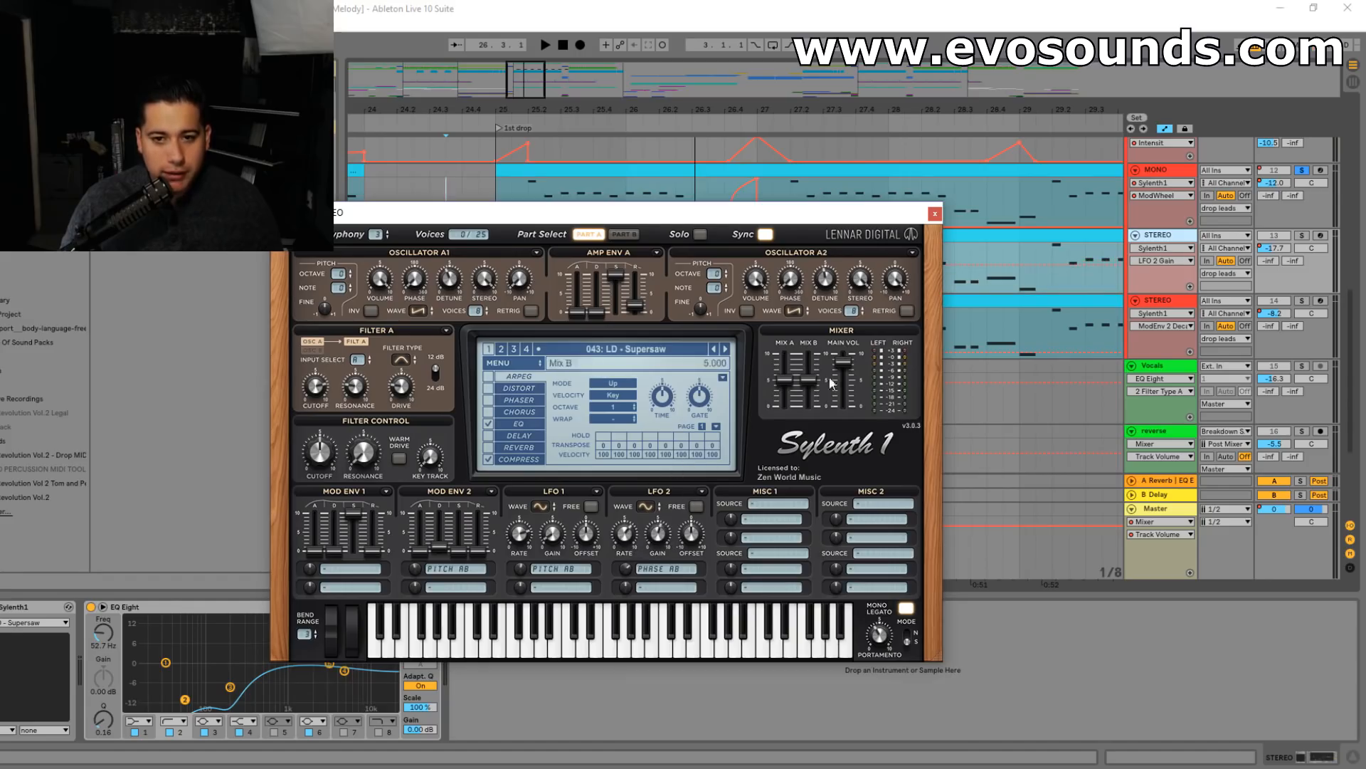
- Solo the upper STEREO track and play it from 26.4.1 with the Sylenth1 window moved clear of the clips
left_click_drag(856, 225, 767, 457)
left_click(726, 281)
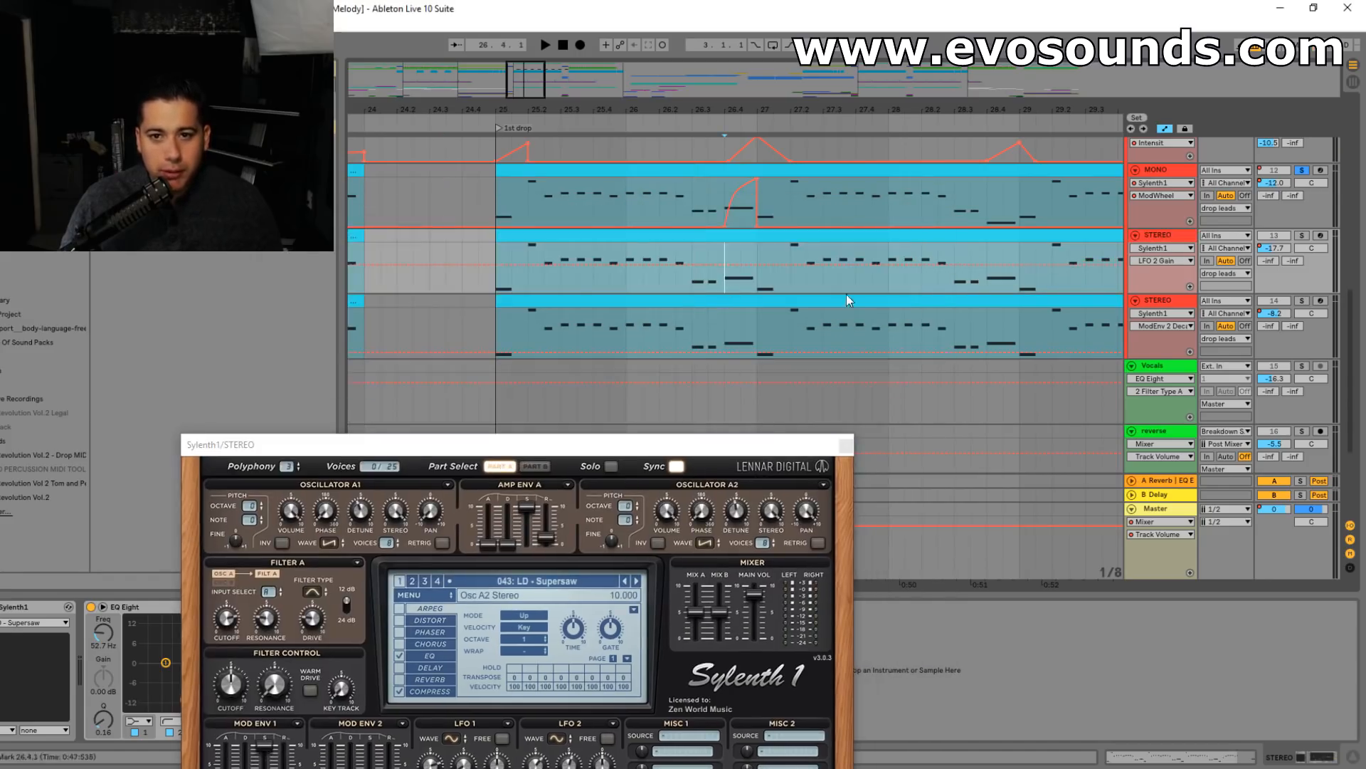
left_click(1301, 236)
key("space")
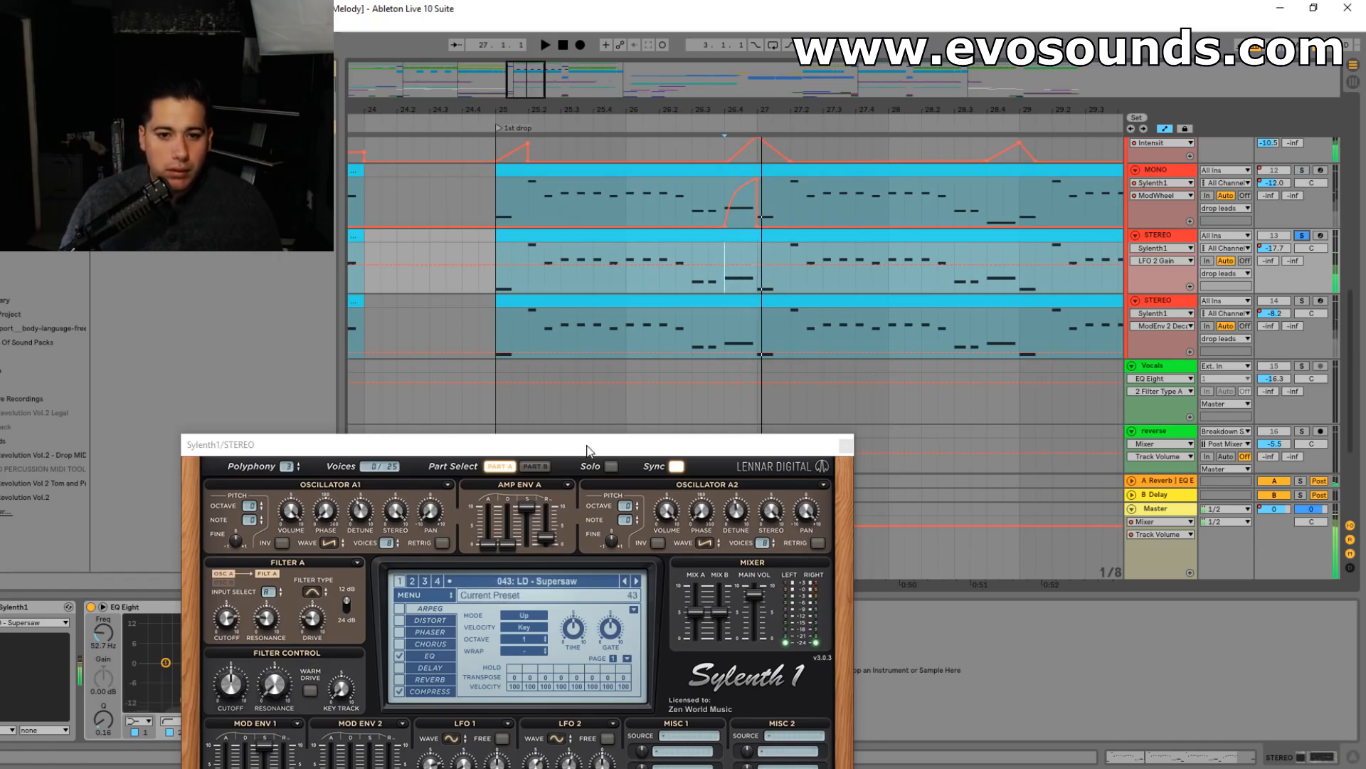
left_click_drag(588, 450, 607, 288)
key("space")
key("space")
- Adjust the STEREO Sylenth1's LFO 2 phase modulation and set its rate to 1/32D while replaying the held note
left_click_drag(557, 639, 604, 582)
key("space")
key("space")
key("space")
key("space")
key("space")
key("space")
key("space")
key("space")
key("space")
key("space")
key("space")
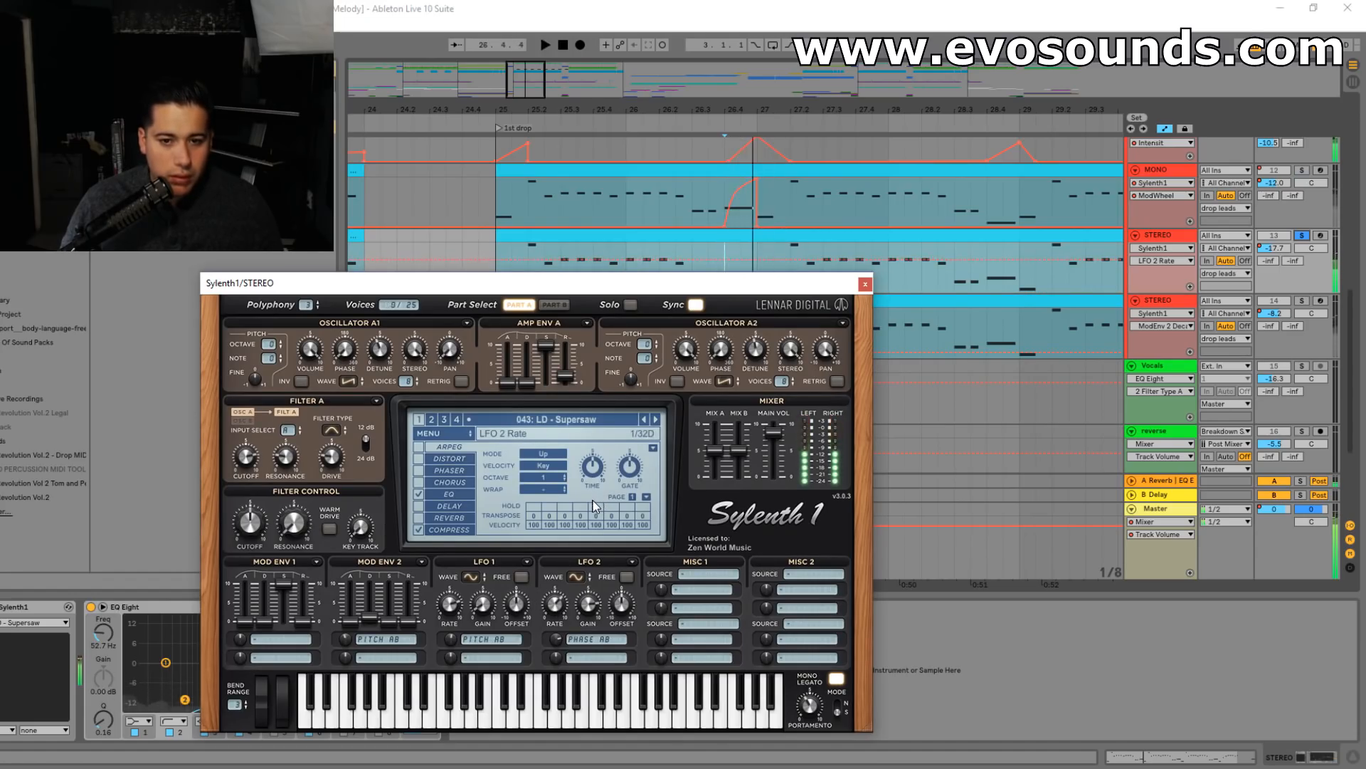
- Lower the LFO 2 Gain in the STEREO Sylenth1 while replaying the note from 26.4.1
key("space")
key("space")
key("space")
left_click_drag(589, 605, 589, 641)
key("space")
key("space")
key("space")
key("space")
- In the upper STEREO track's Sylenth1, route Mod Wheel to LFO 1 Gain in Misc 1, adjust its amount and audition it
left_click(697, 575)
left_click(737, 611)
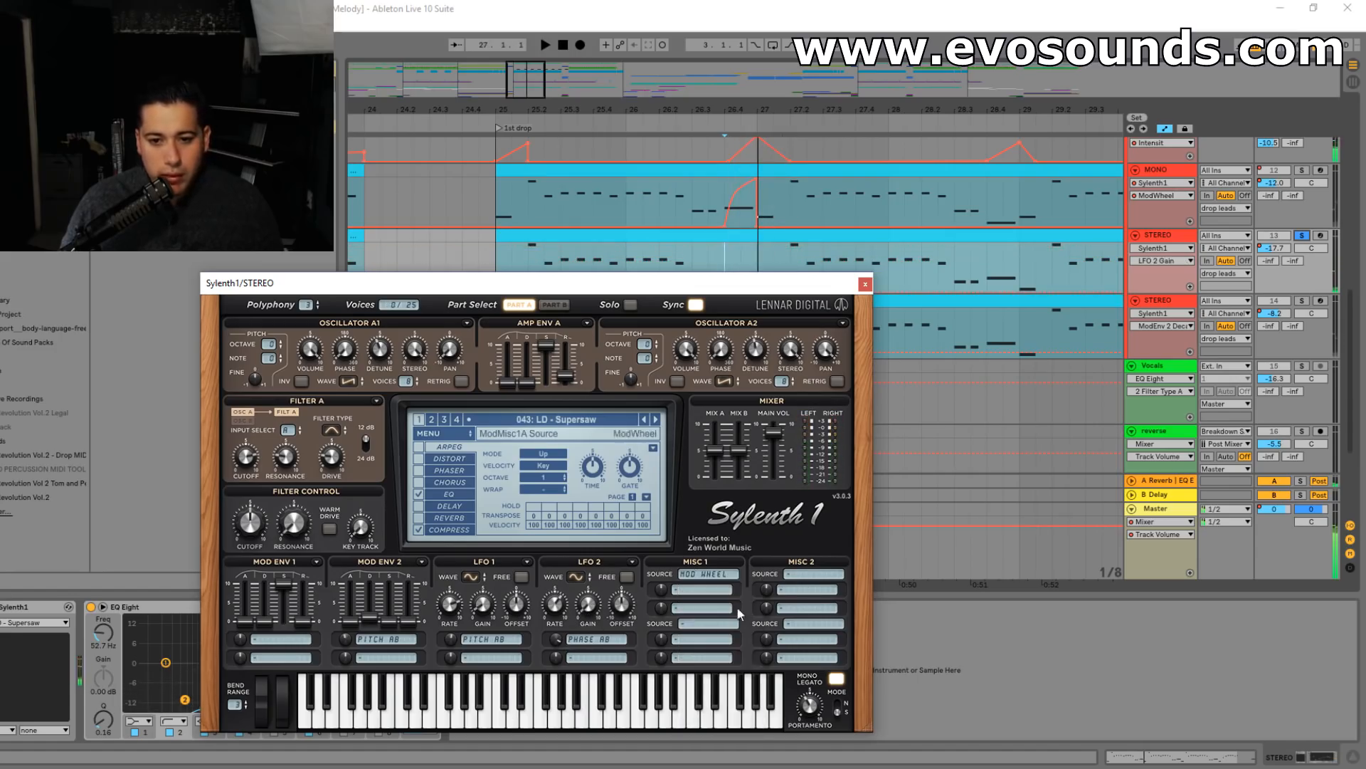
left_click(679, 590)
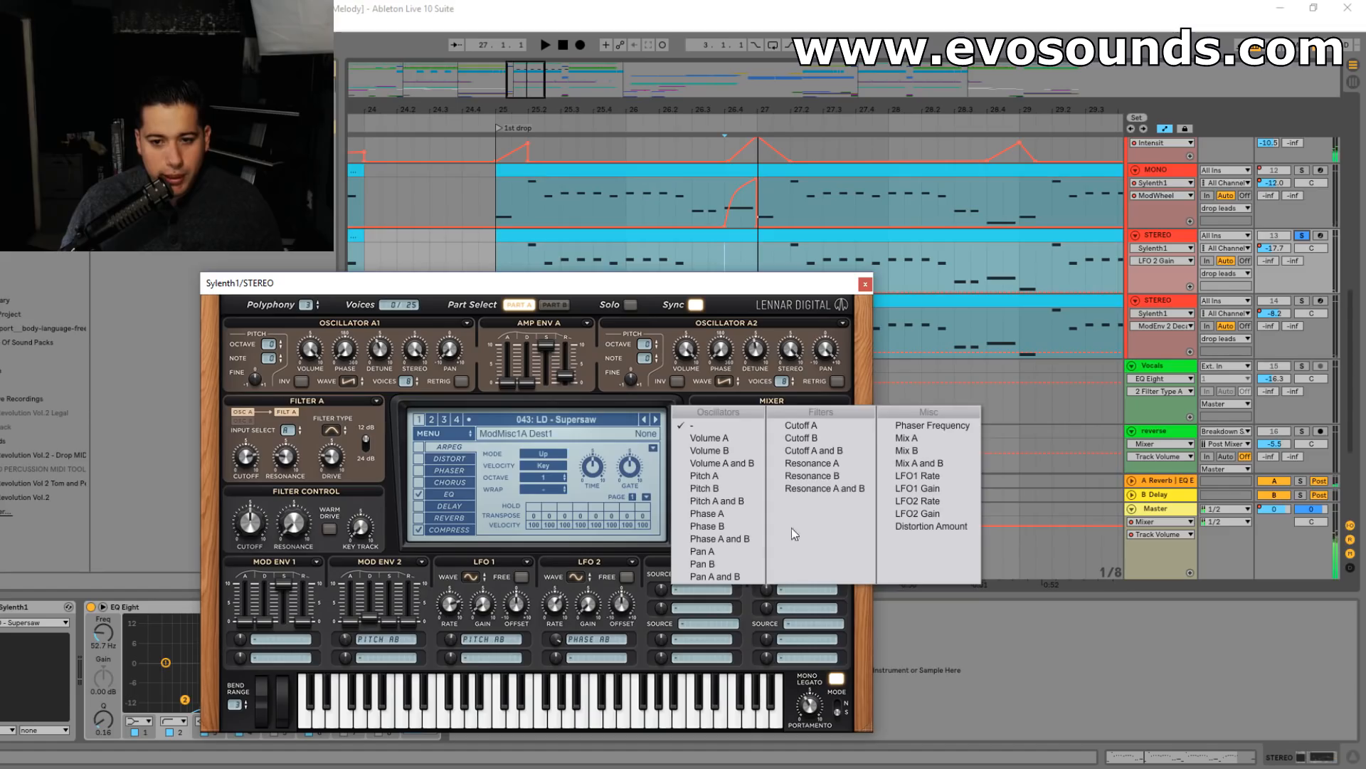
left_click(952, 491)
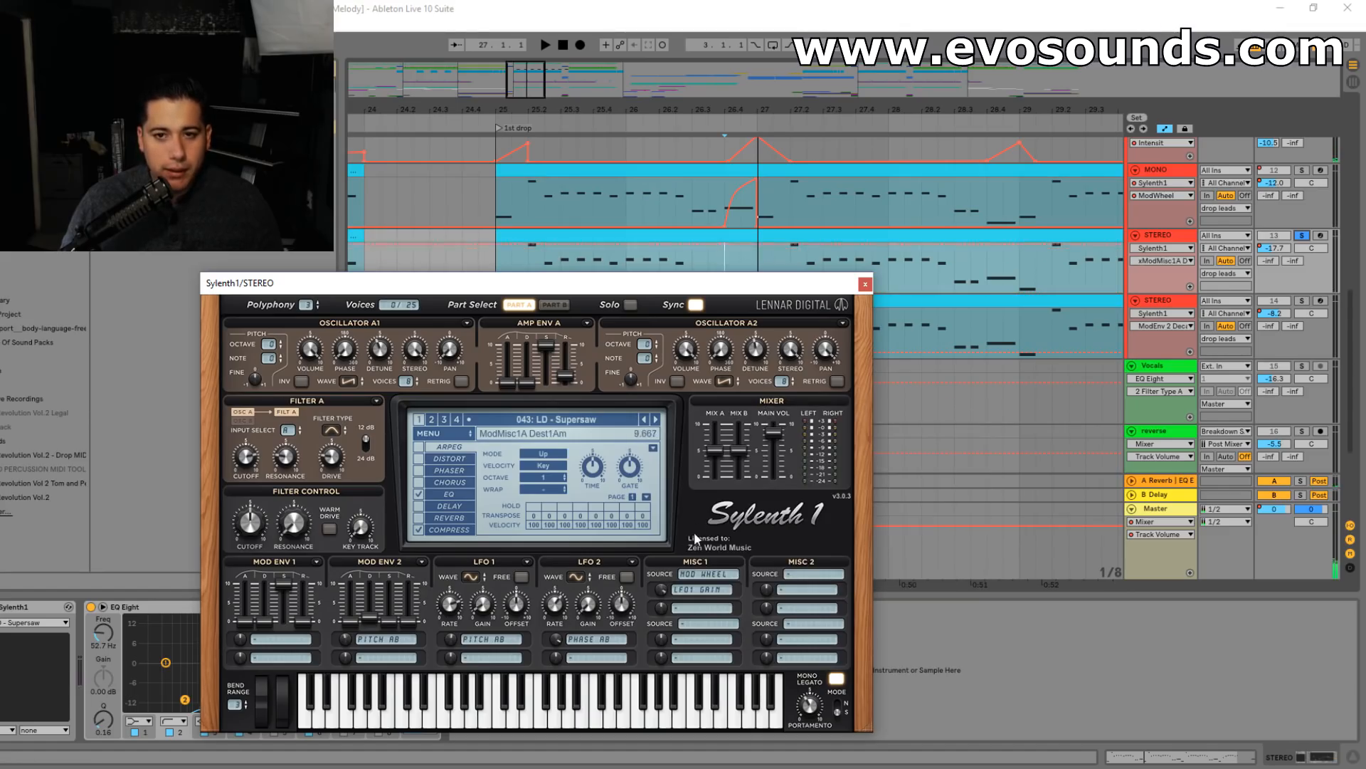
key("space")
key("space")
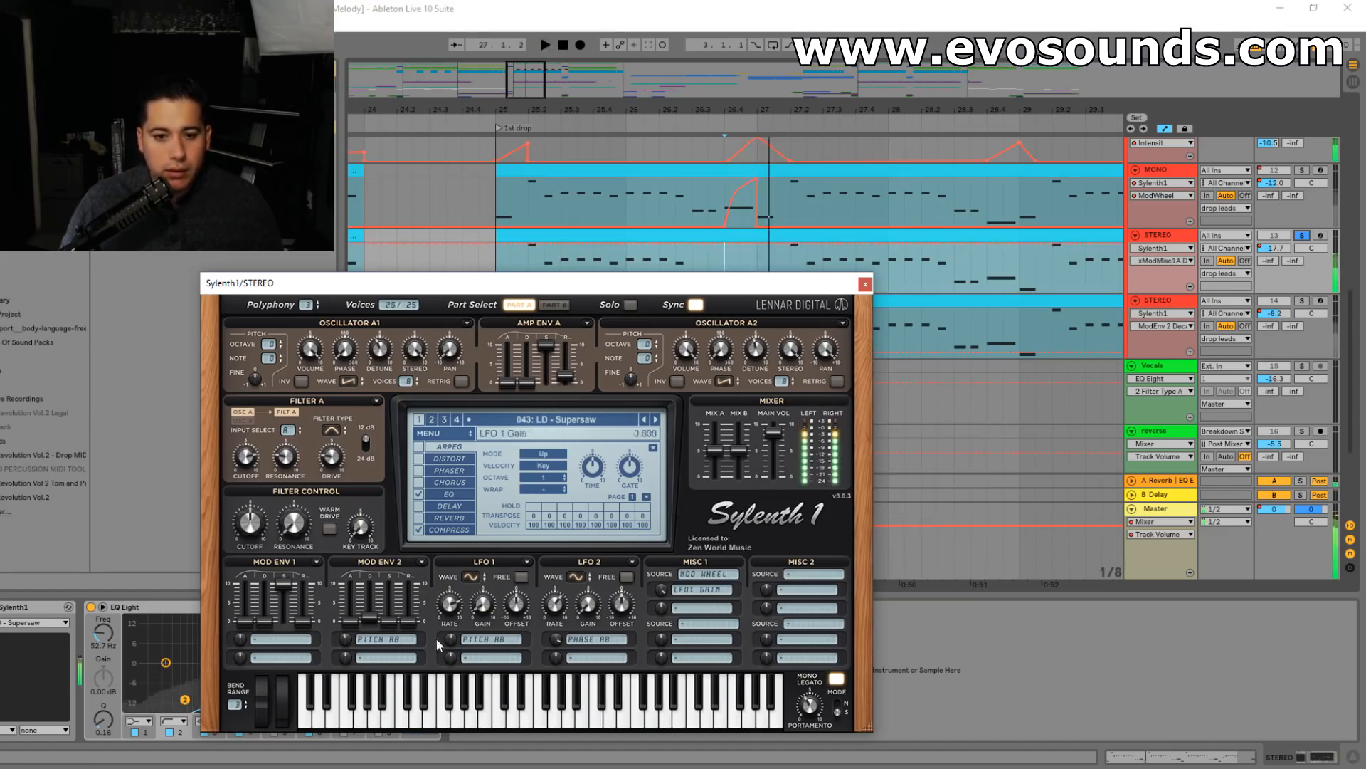
left_click(865, 284)
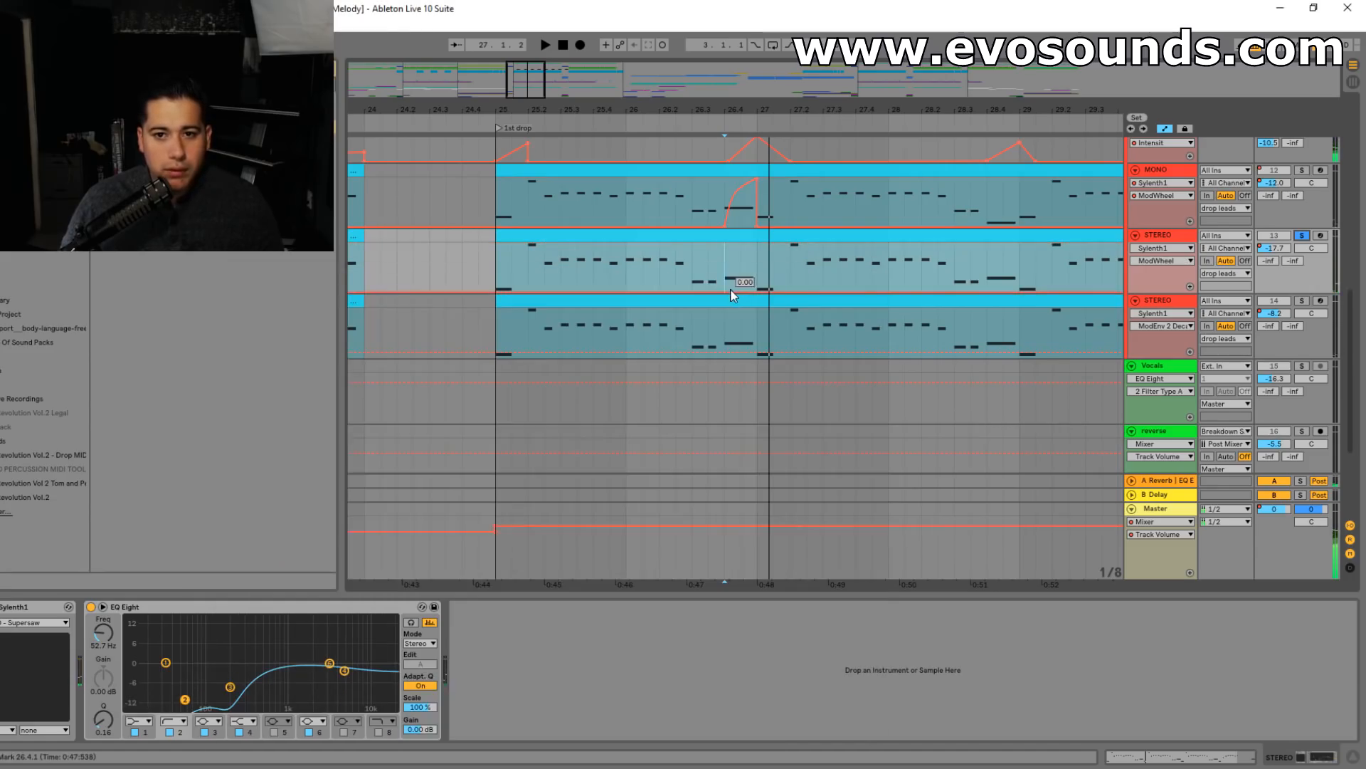
- Add a rising ModWheel automation segment from 26.4.1 to 27.1.1 on the upper STEREO track, following the MONO track's rise, and play it
left_click_drag(721, 212, 759, 203)
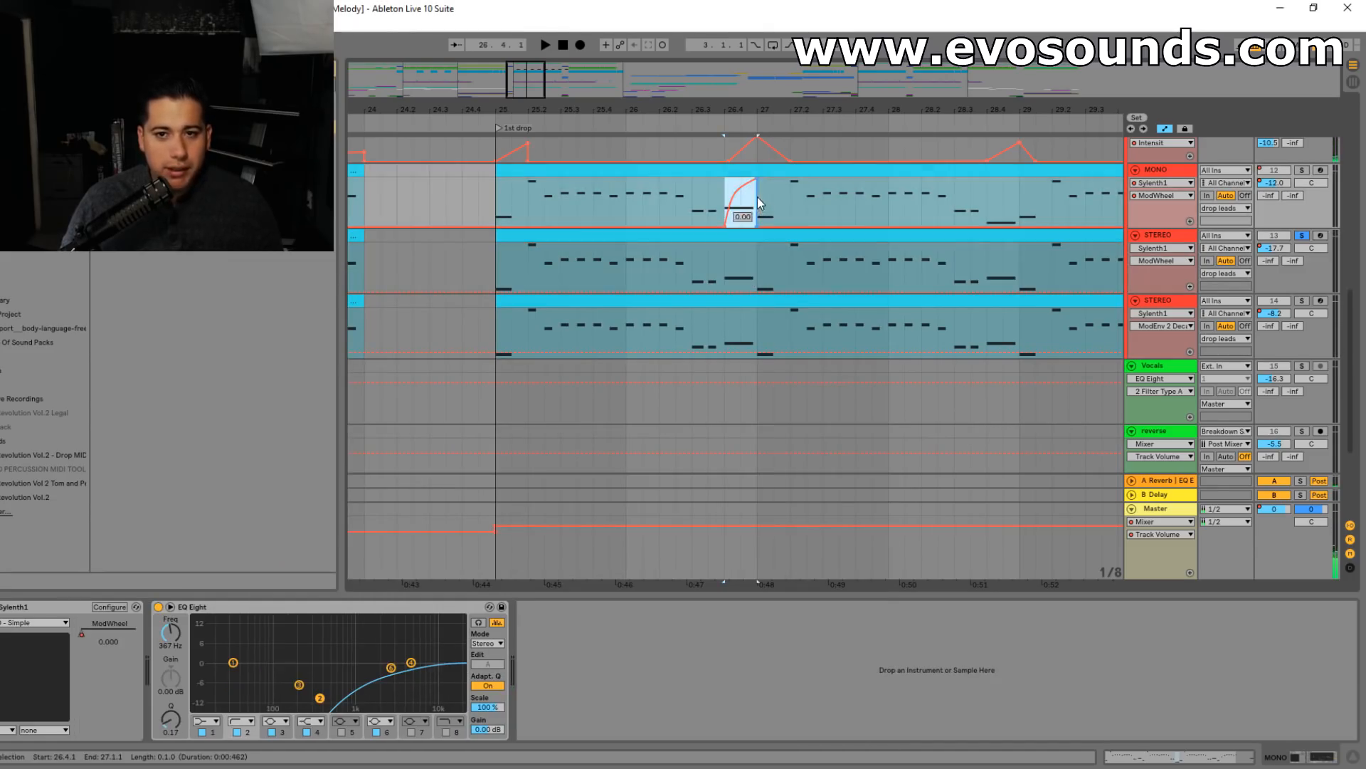
right_click(757, 180)
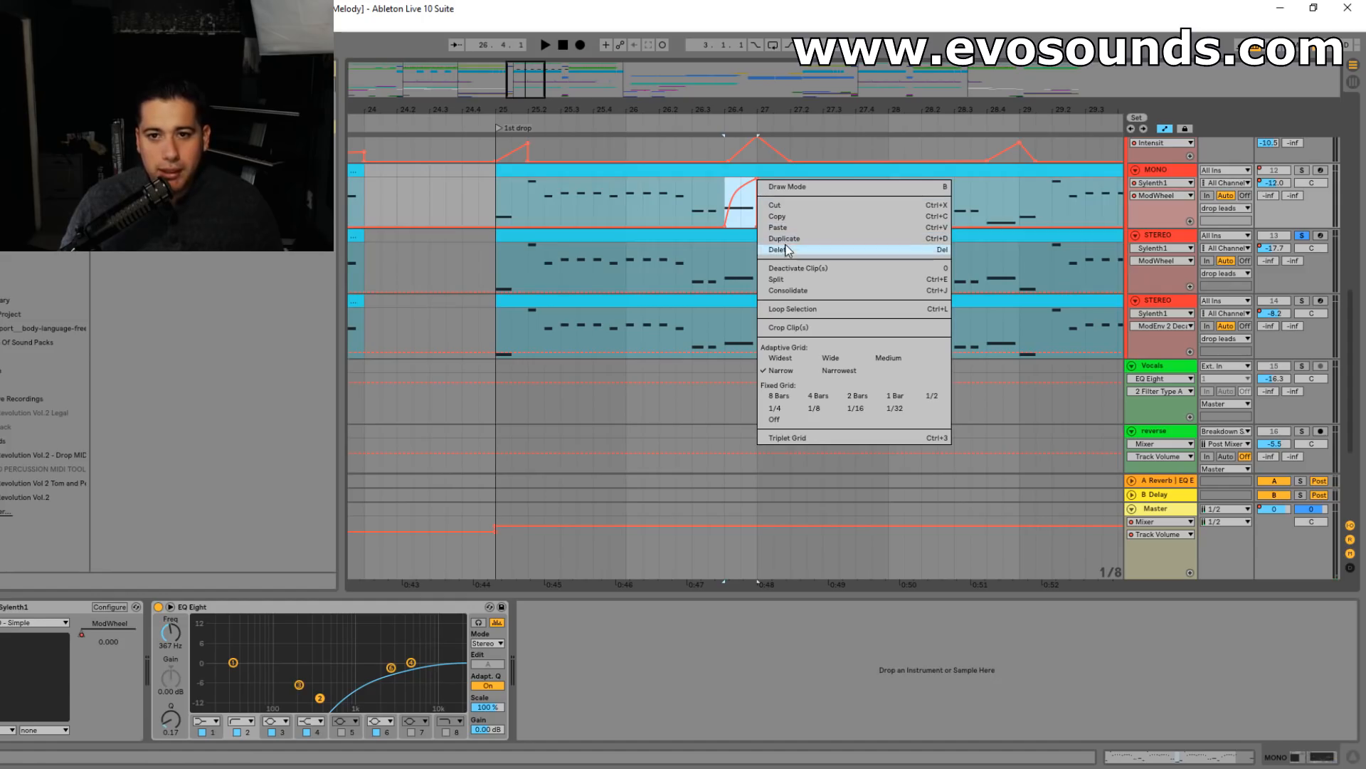
left_click(729, 244)
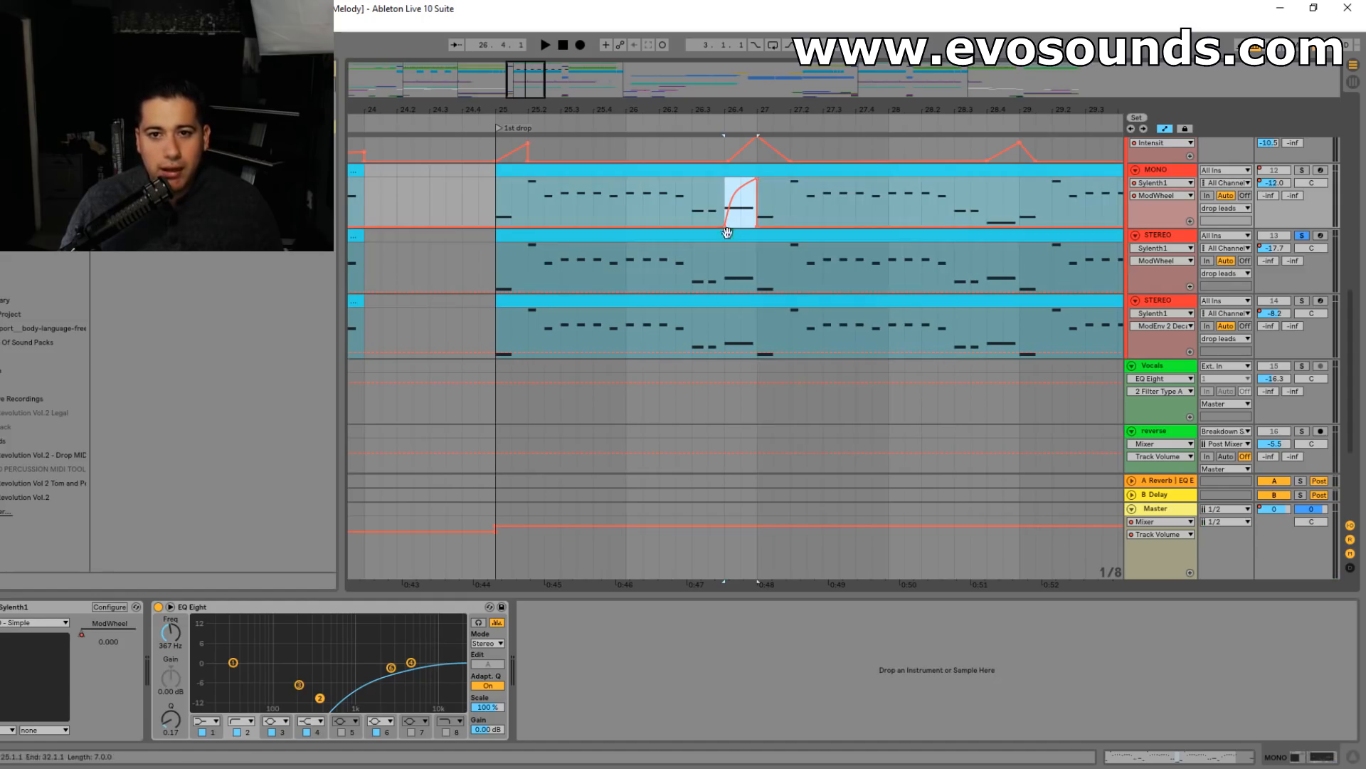
left_click(724, 290)
key("ctrl+v")
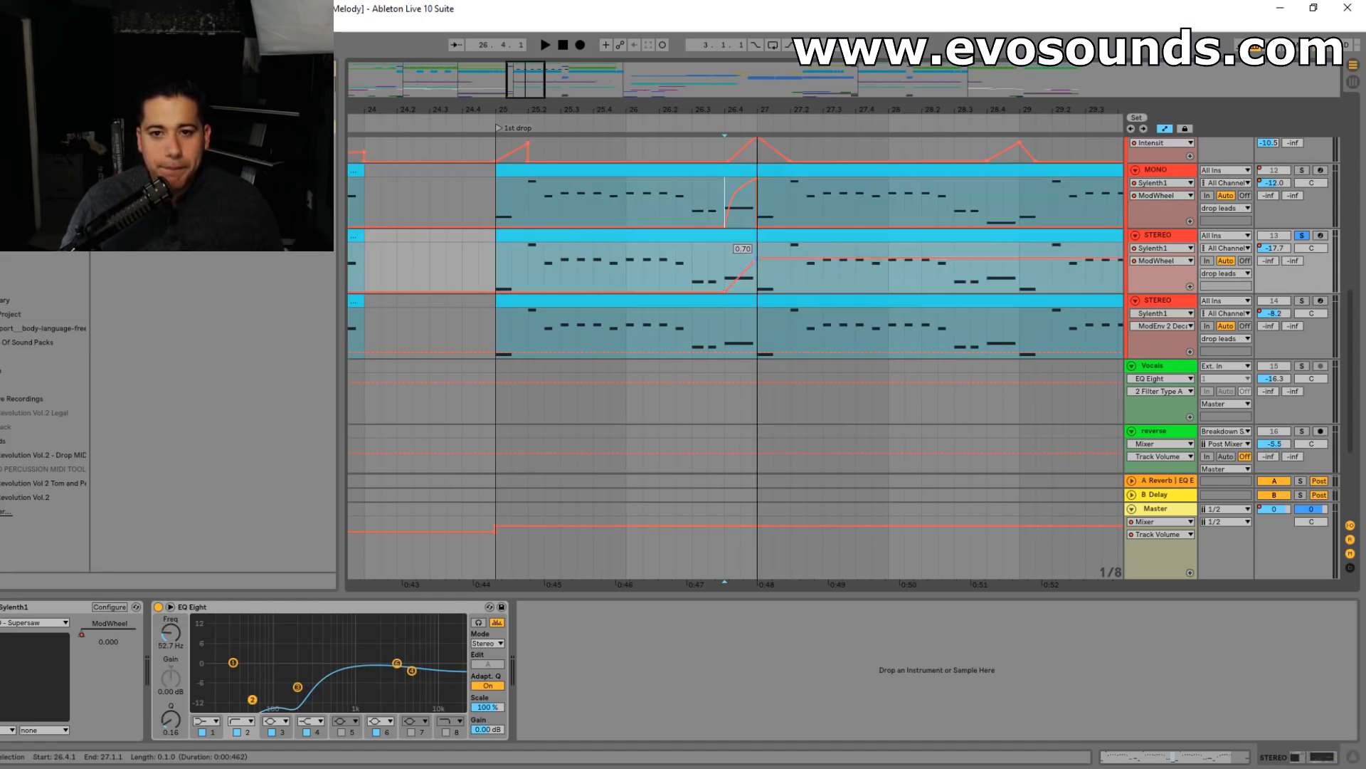
key("space")
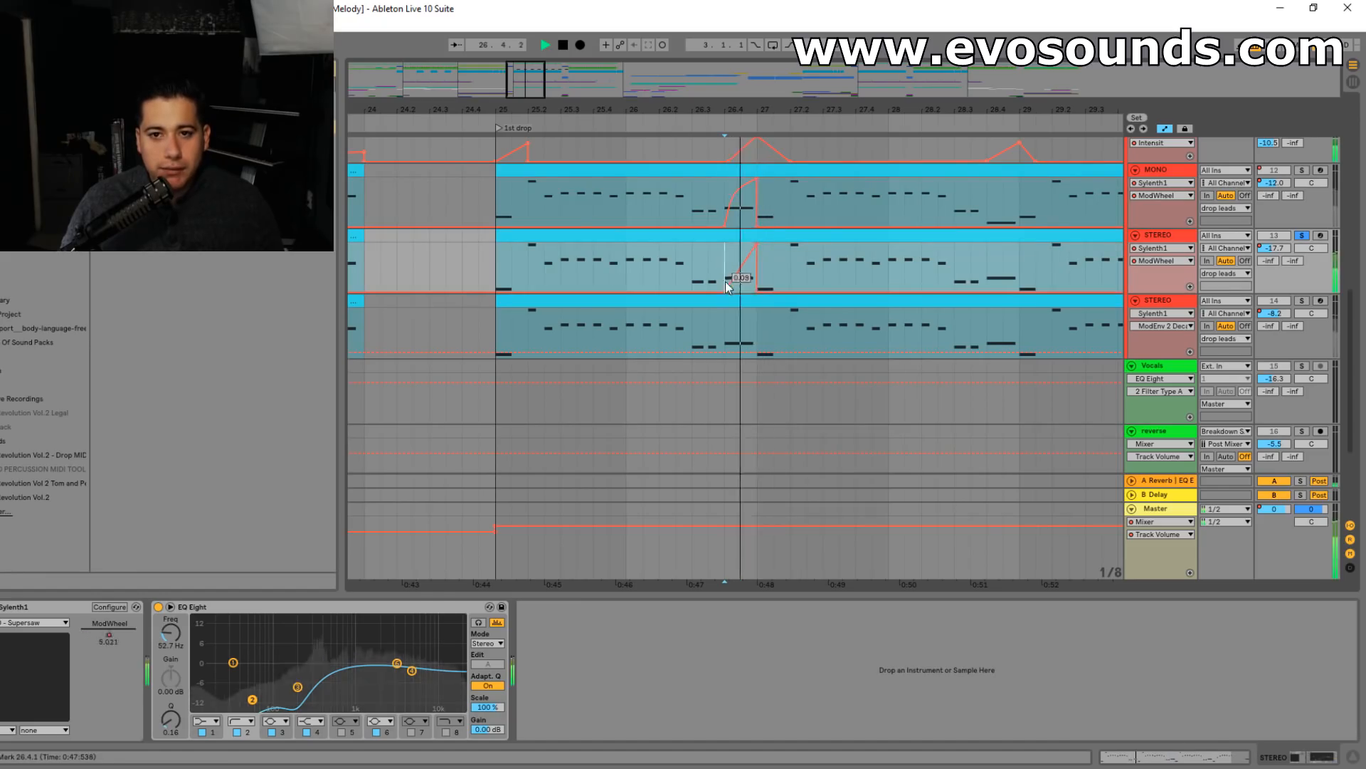
key("space")
- Lower the peak of the upper STEREO track's ModWheel automation at 27.1.1 and replay the held note from 26.4.1
left_click_drag(757, 245, 758, 282)
key("space")
key("space")
key("space")
key("space")
key("space")
key("space")
key("space")
key("space")
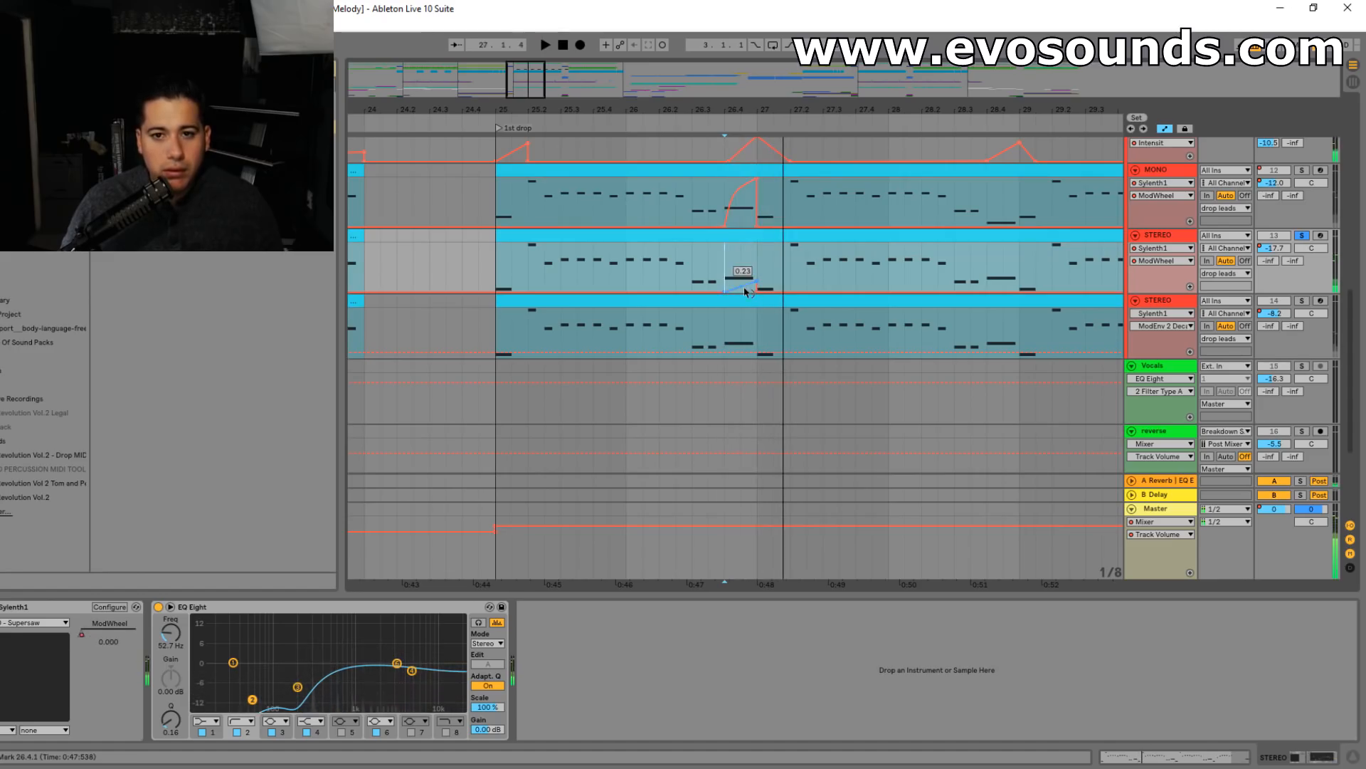
- Bend the upper STEREO track's ModWheel automation rise upward and play it from 26.3.3
left_click(711, 276)
key("space")
key("space")
left_click_drag(734, 285, 734, 274)
key("space")
key("space")
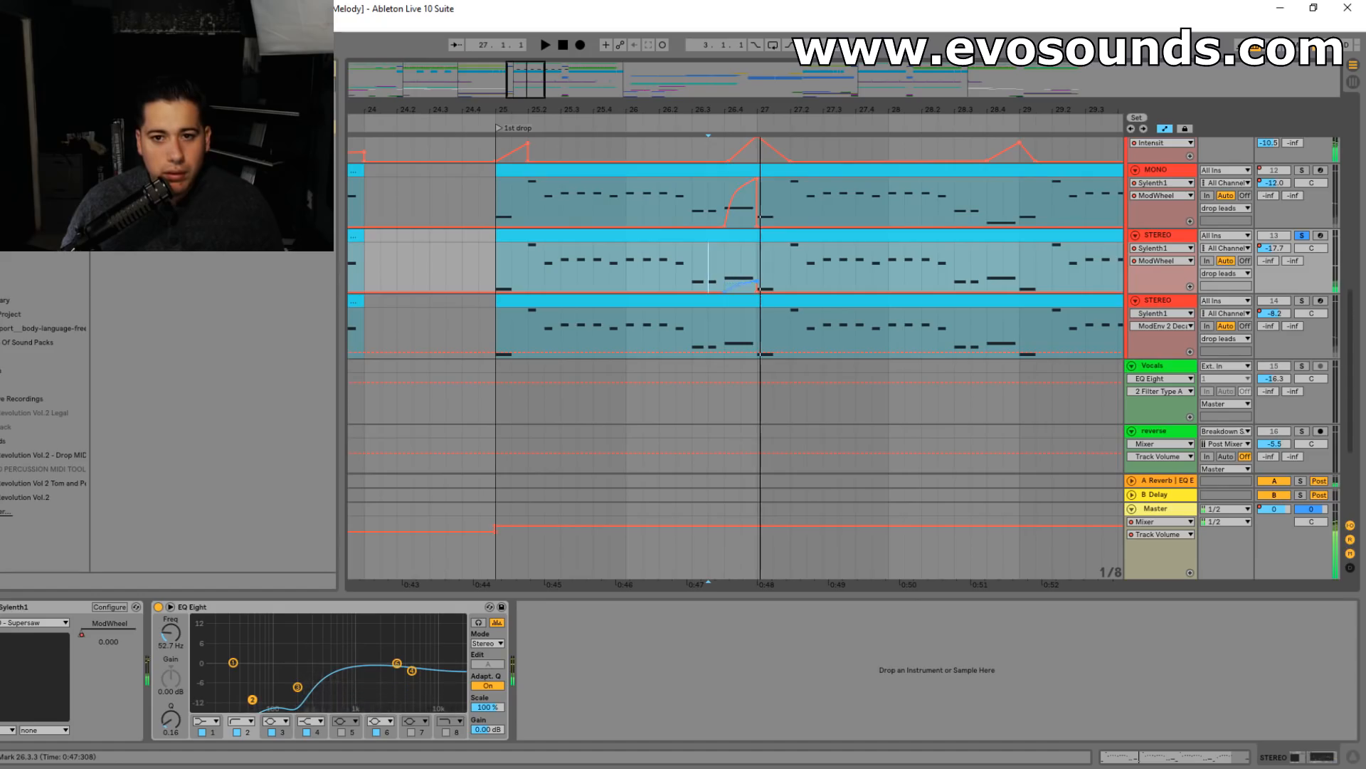
- Lower the ModWheel automation peak on the upper STEREO track further while replaying from 26.3.3
key("space")
key("space")
left_click_drag(757, 280, 757, 289)
key("space")
key("space")
key("space")
key("space")
key("space")
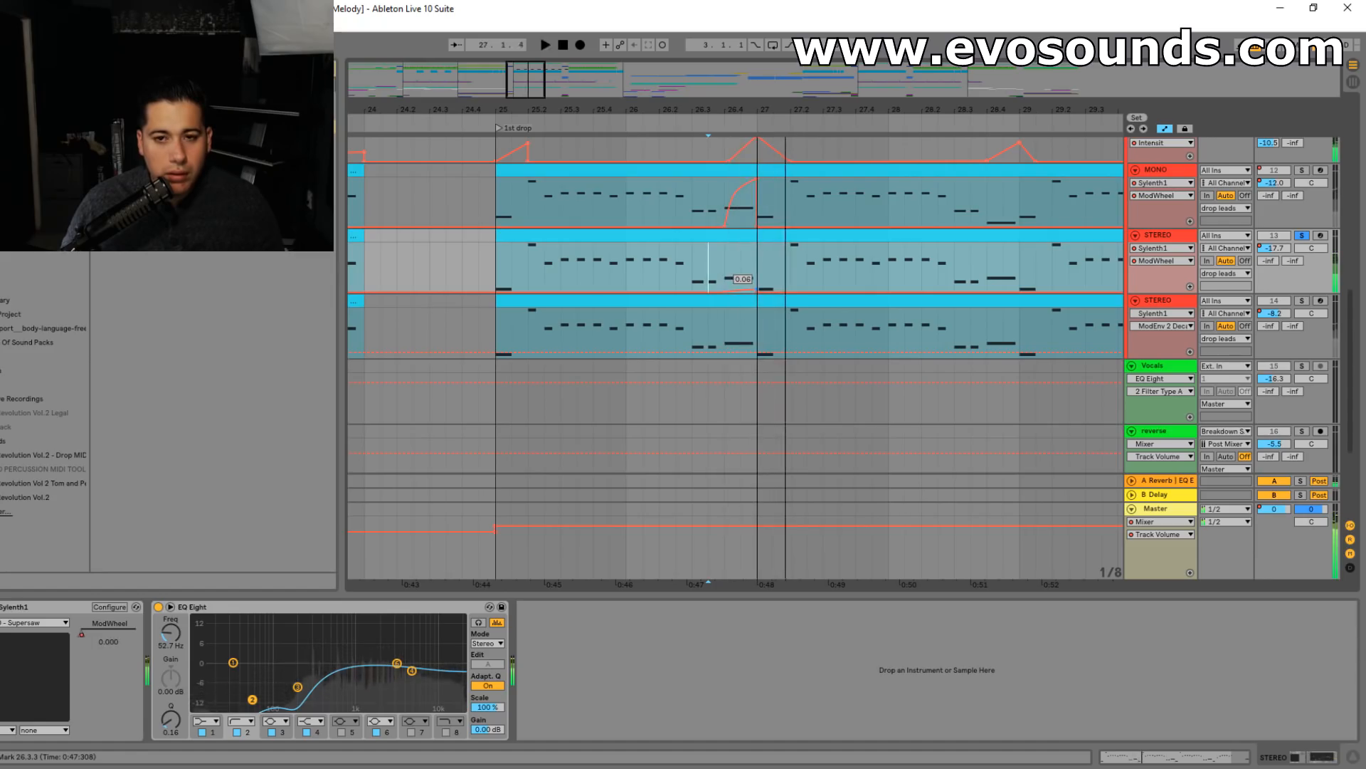
key("space")
key("space")
- Solo the drop leads group and play it from 26.3.3
left_click(1165, 300)
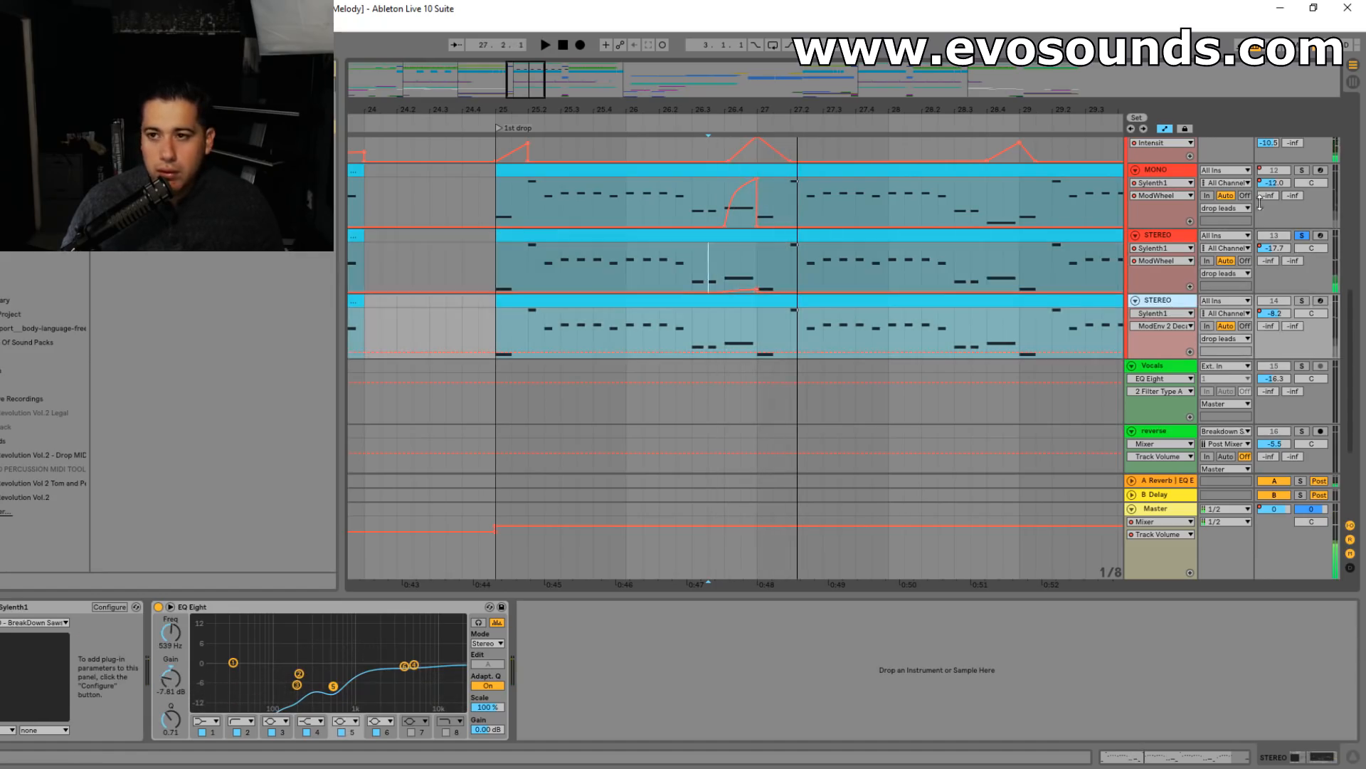
scroll(1293, 165, "up", 2)
left_click(1302, 162)
key("space")
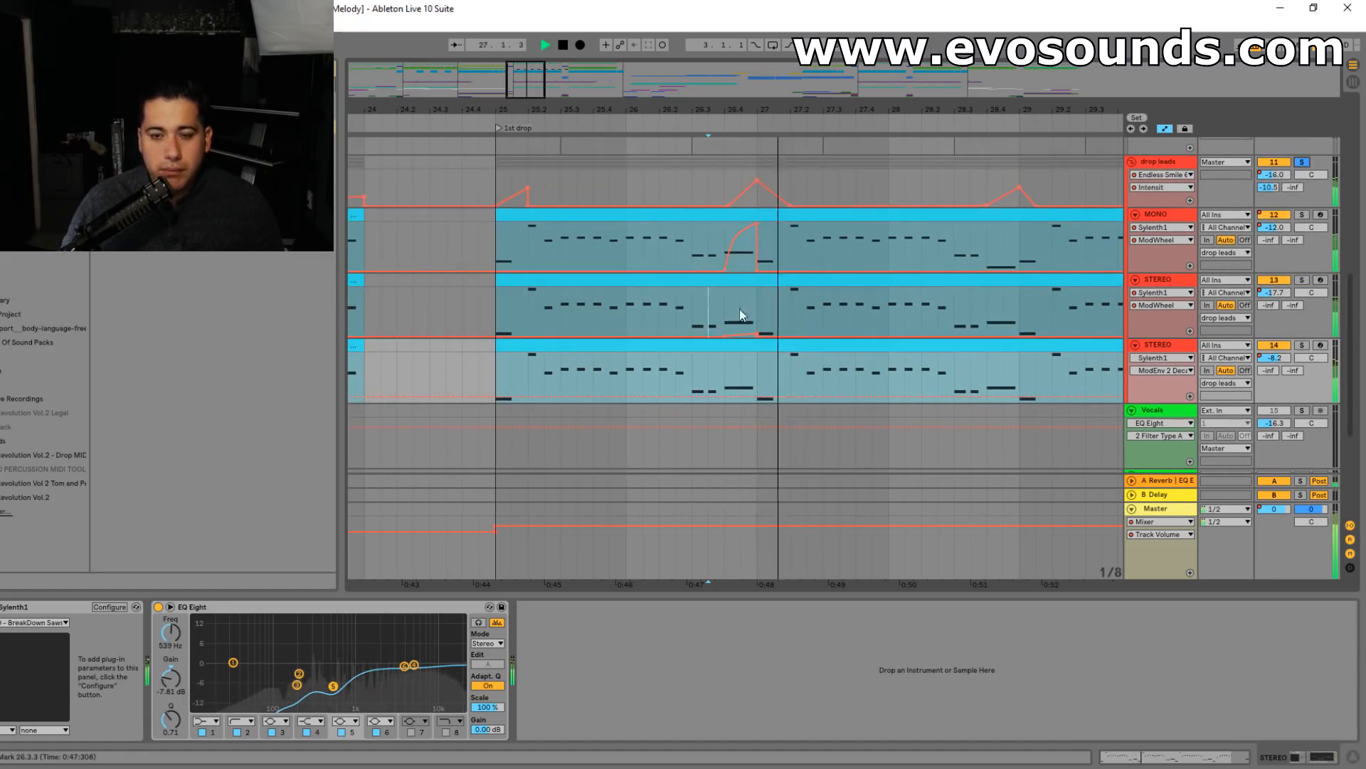
- Solo the lower STEREO track, play it from 25.1.1 and open its Sylenth1
left_click(696, 344)
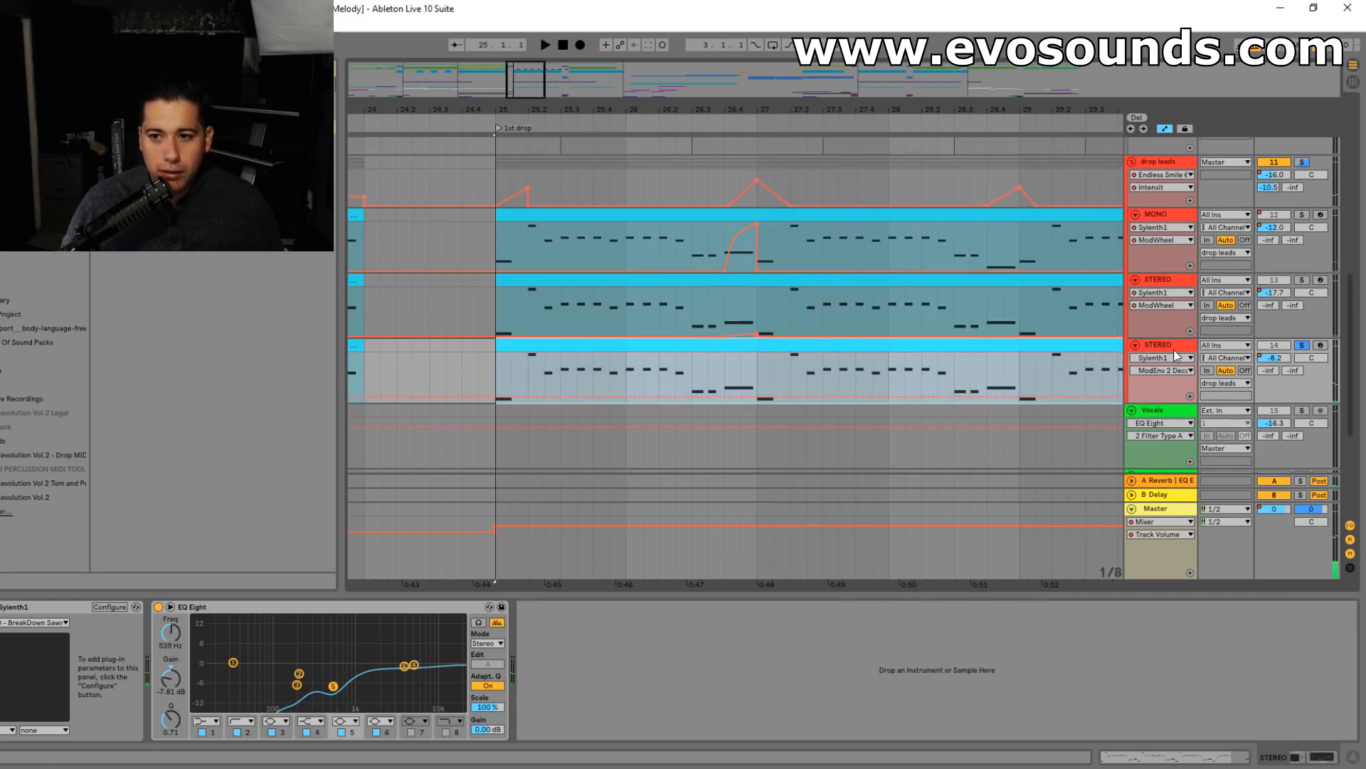
key("space")
left_click(0, 607)
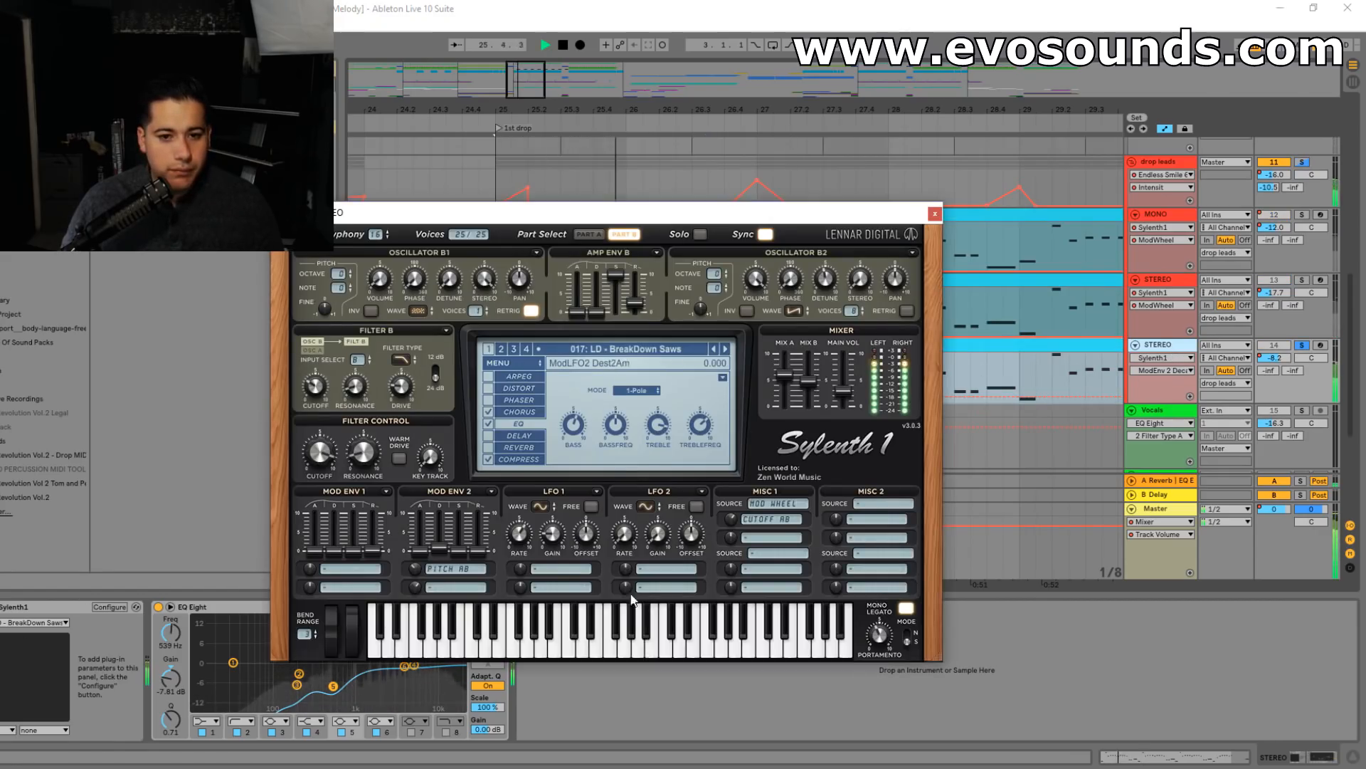
- Clear the Mod Wheel's Cutoff A and B destination in the lower STEREO Sylenth1 and adjust the Filter Control cutoff
left_click(655, 570)
left_click(765, 519)
left_click(780, 544)
left_click(776, 518)
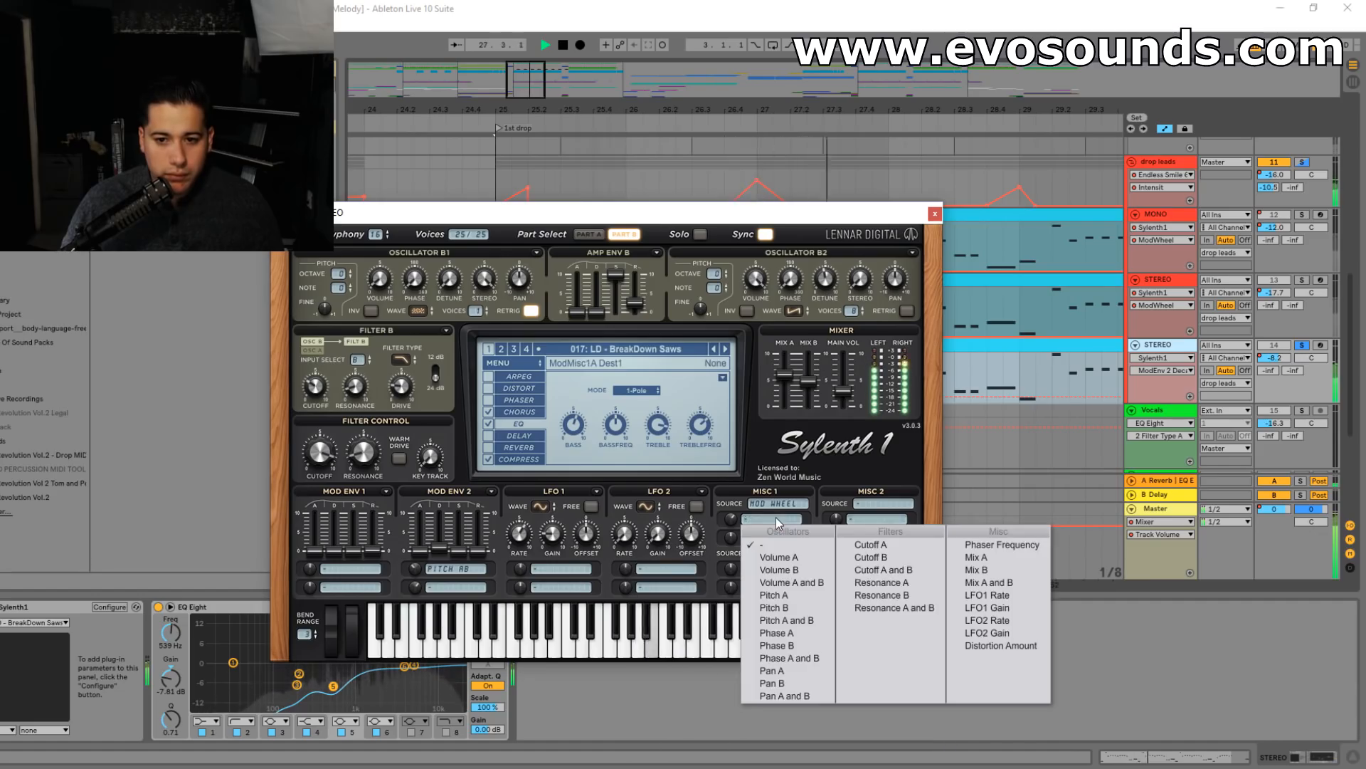
left_click(709, 511)
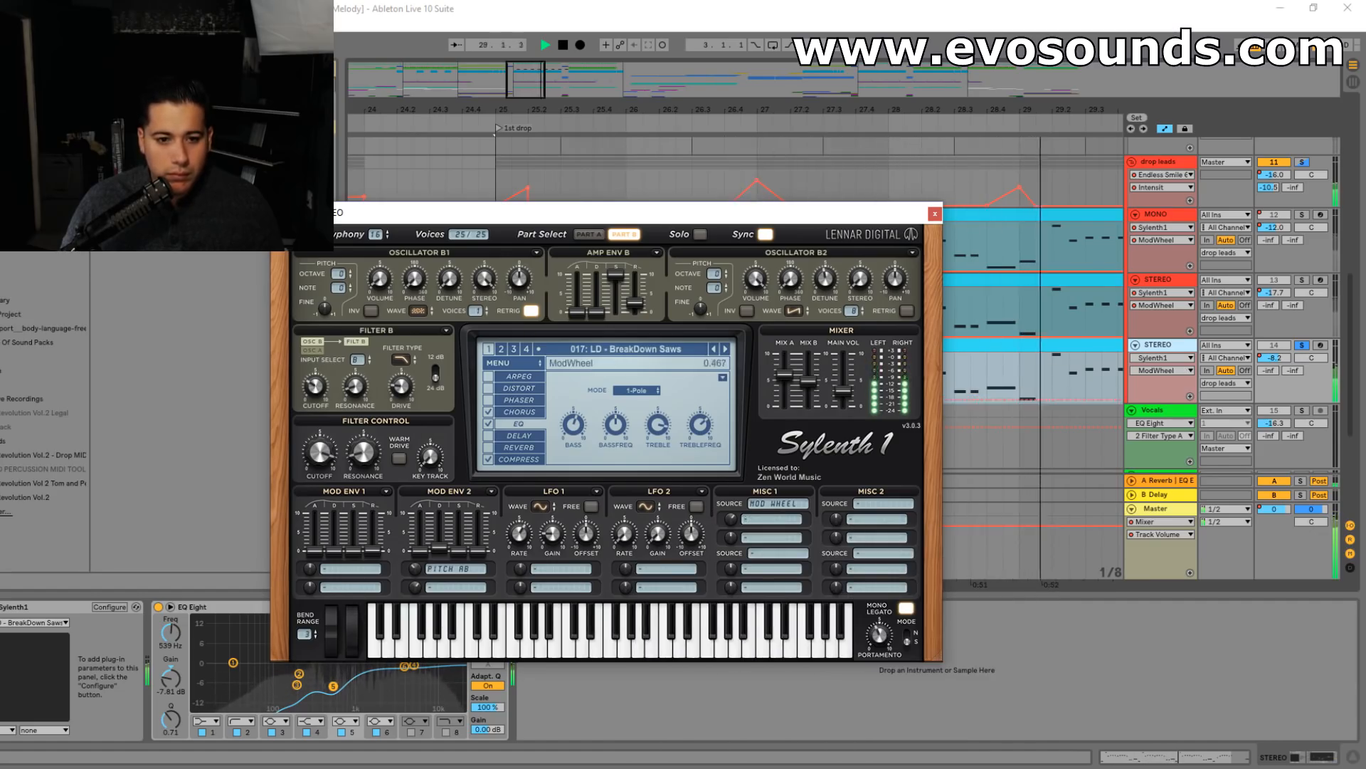
left_click(320, 446)
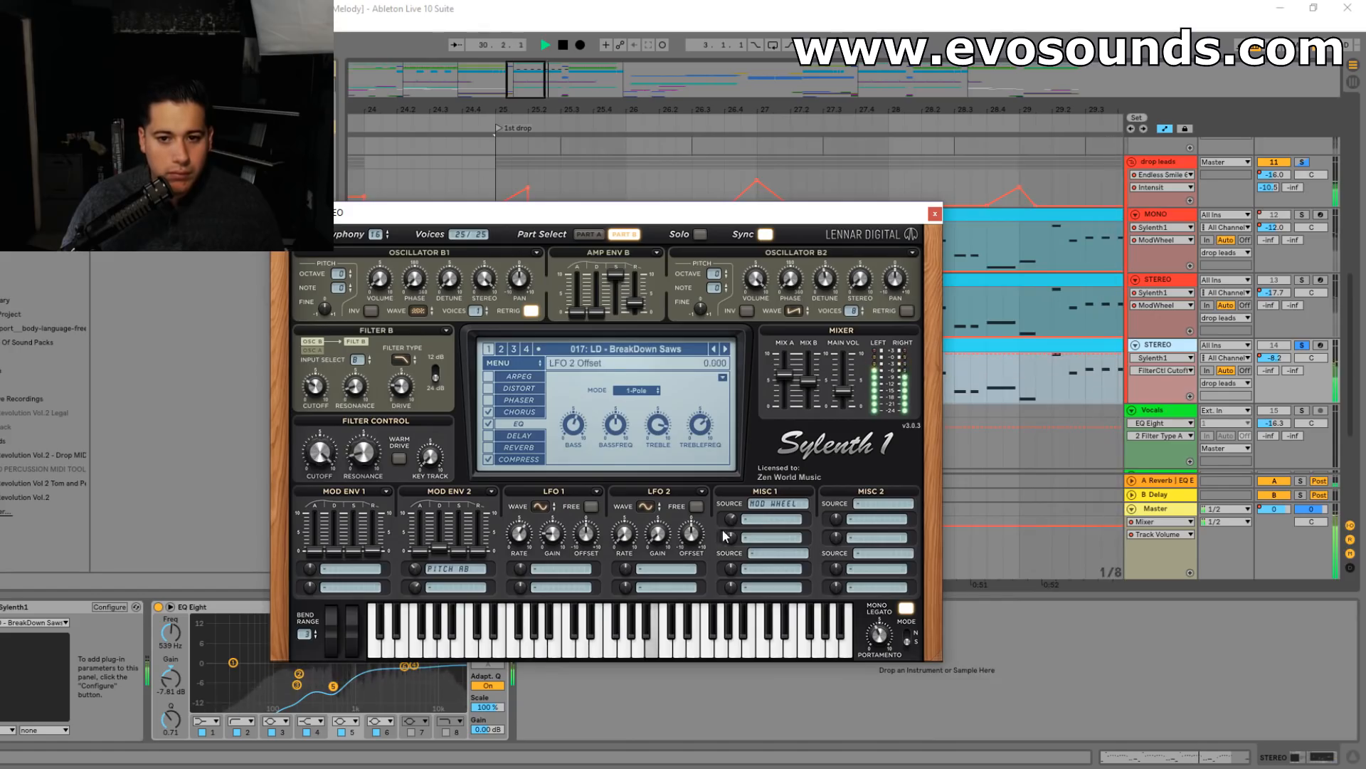
- In the lower STEREO Sylenth1, route Mod Wheel to LFO 1 Gain and LFO 1 to Phase A and B, and play it
left_click(770, 519)
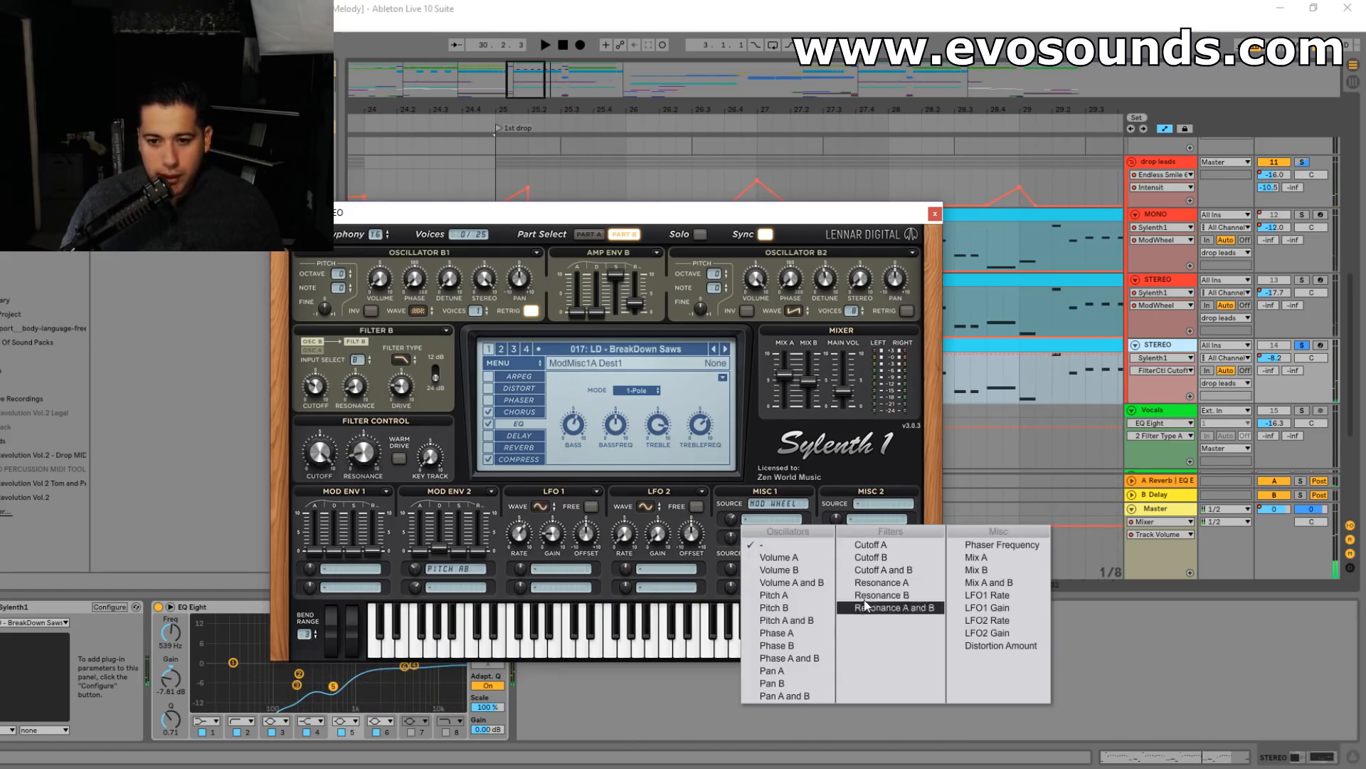
left_click(985, 607)
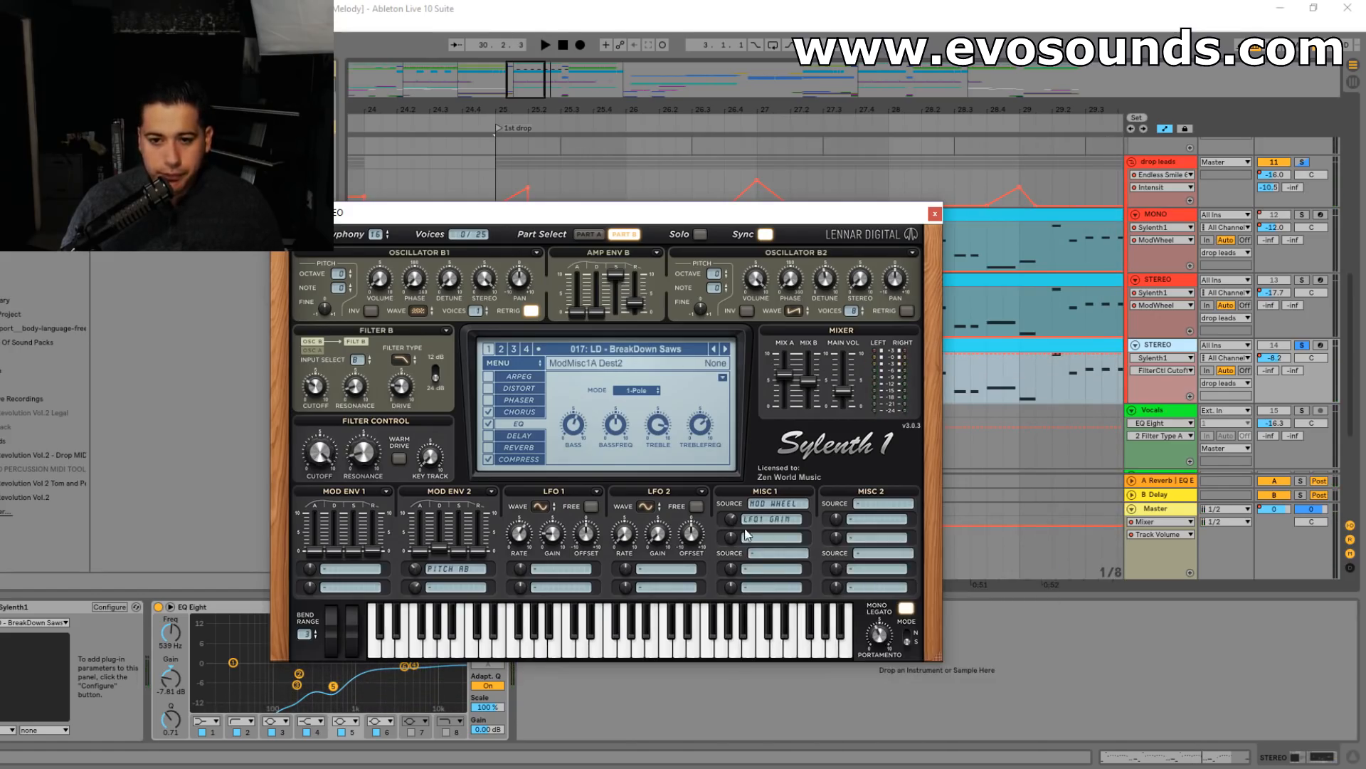
left_click(582, 567)
left_click(566, 703)
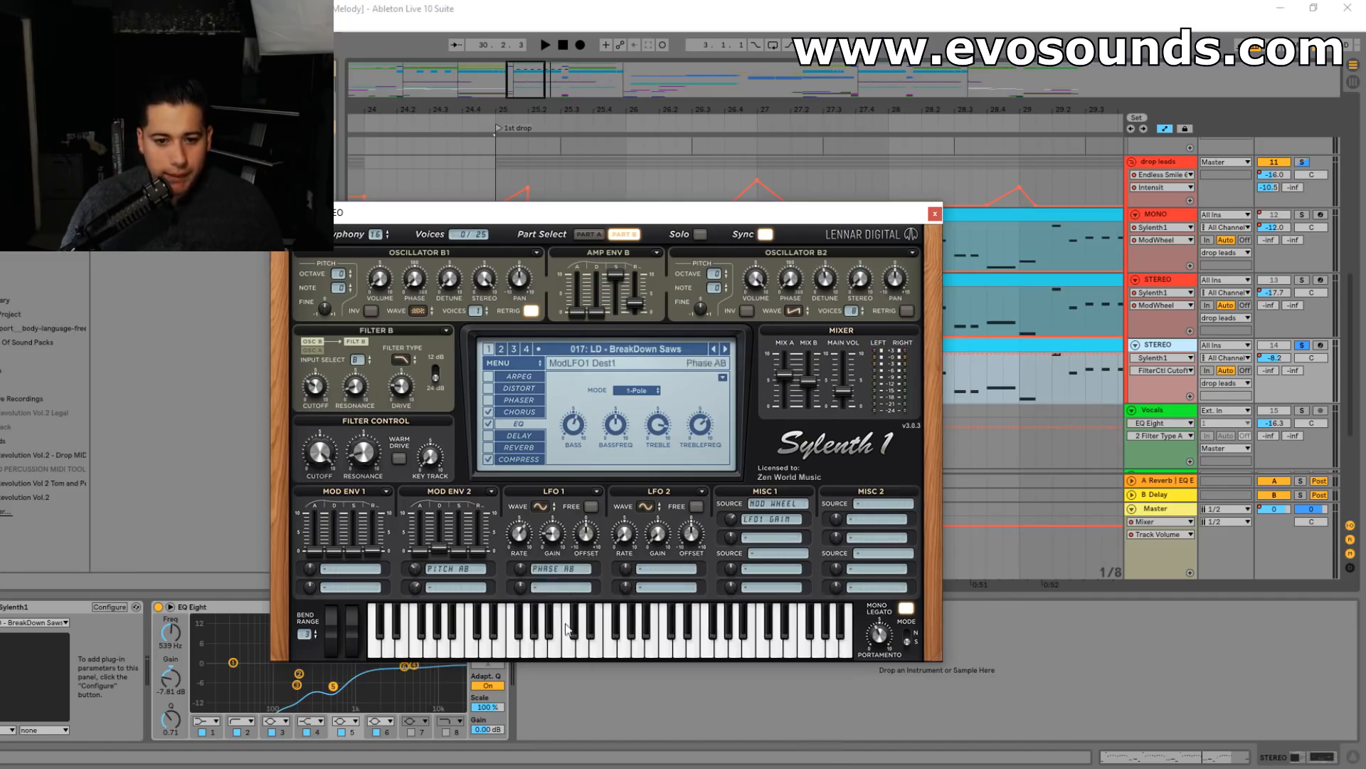
key("space")
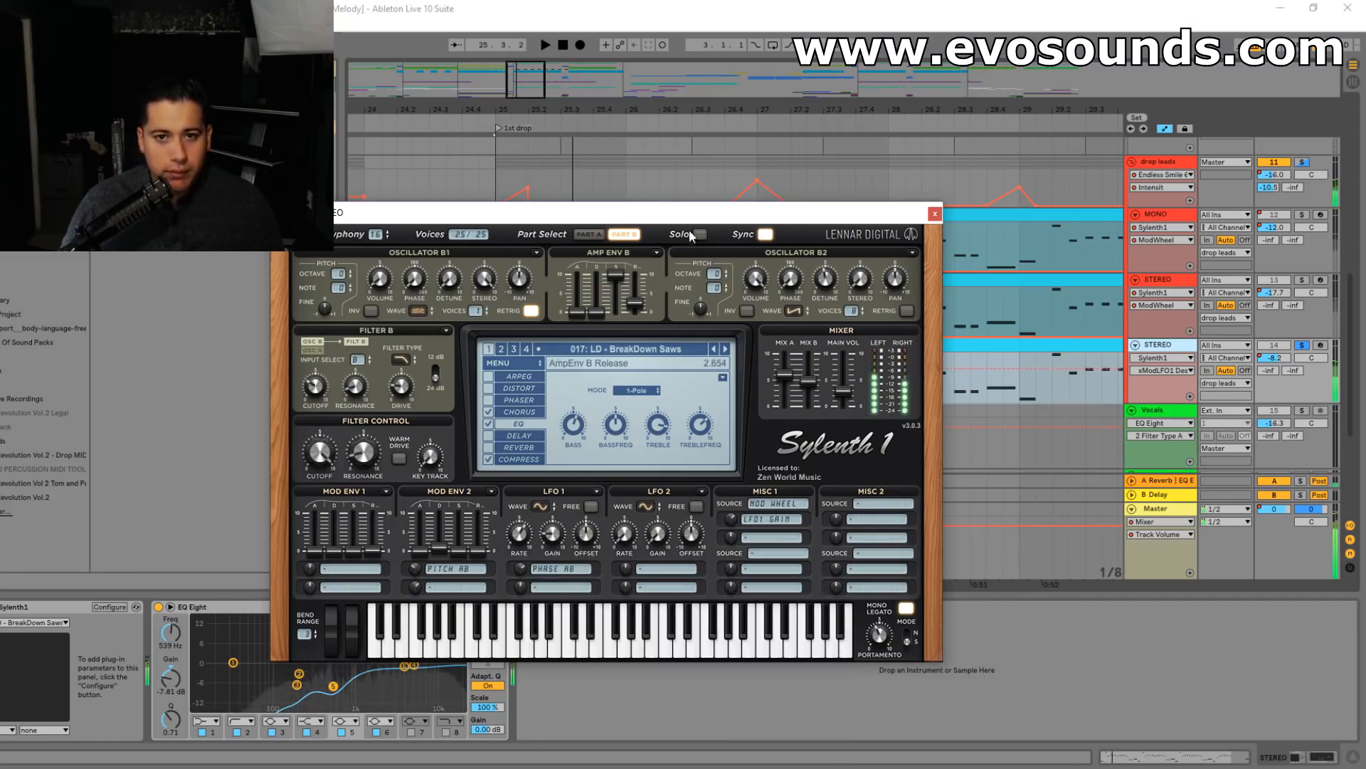
- In the upper STEREO track's Sylenth1, change the Mod Wheel destination in Misc 1 to LFO 2 Gain and play the drop lead
left_click_drag(691, 216, 997, 385)
left_click(1168, 283)
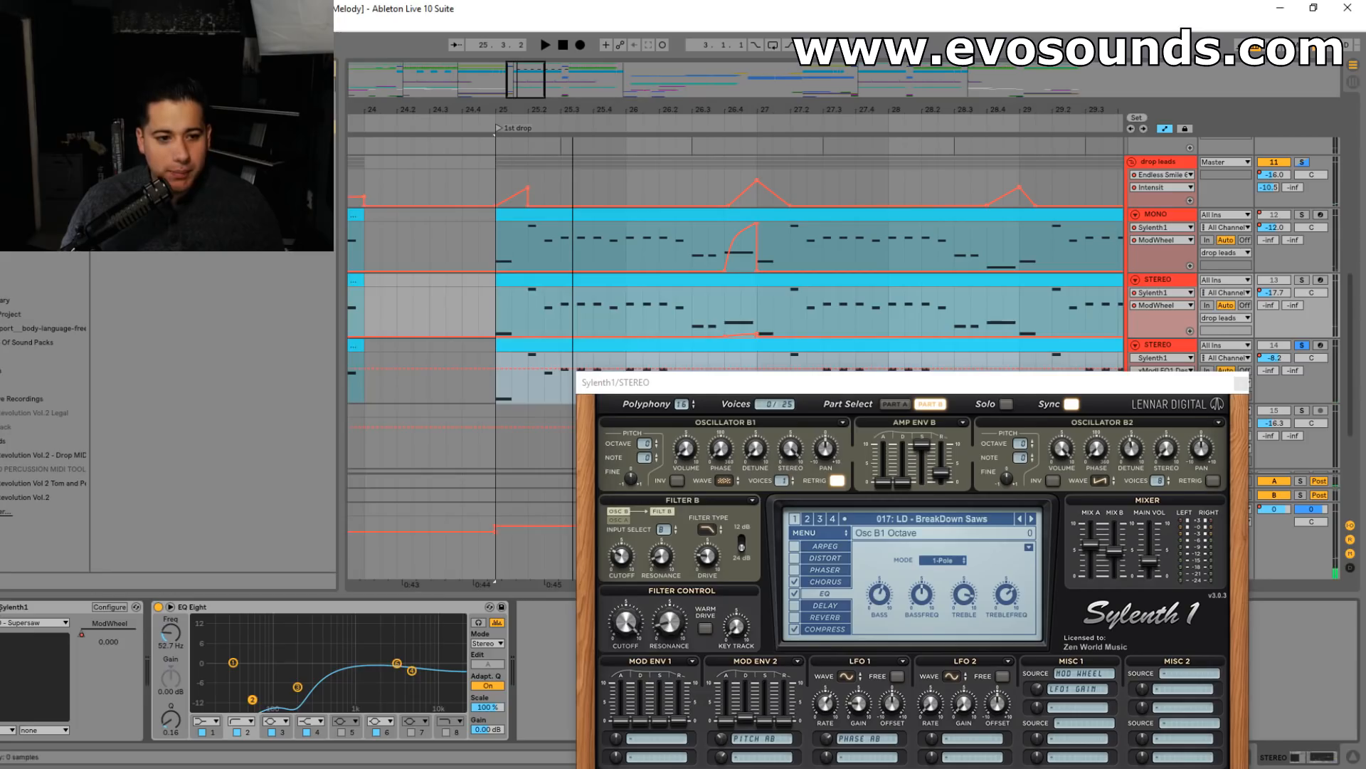
left_click(693, 592)
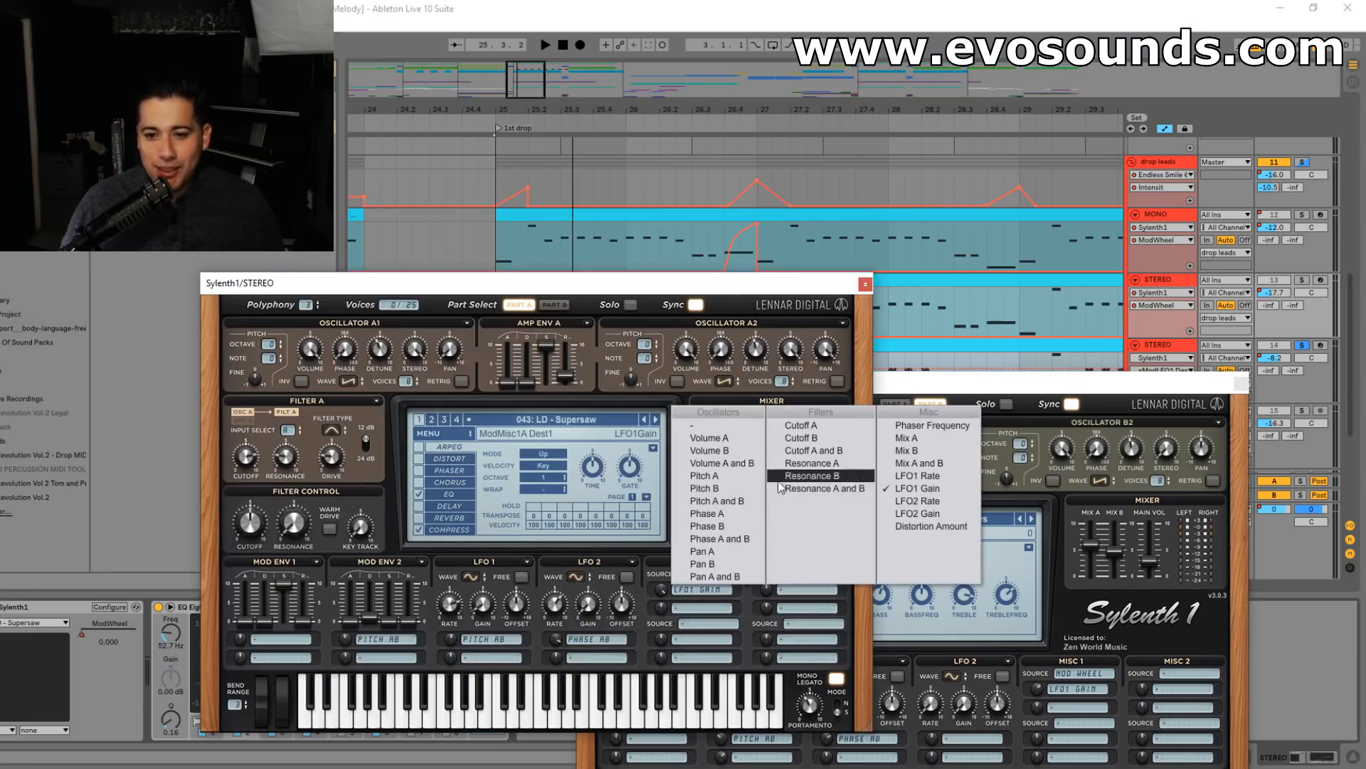
left_click(918, 513)
key("space")
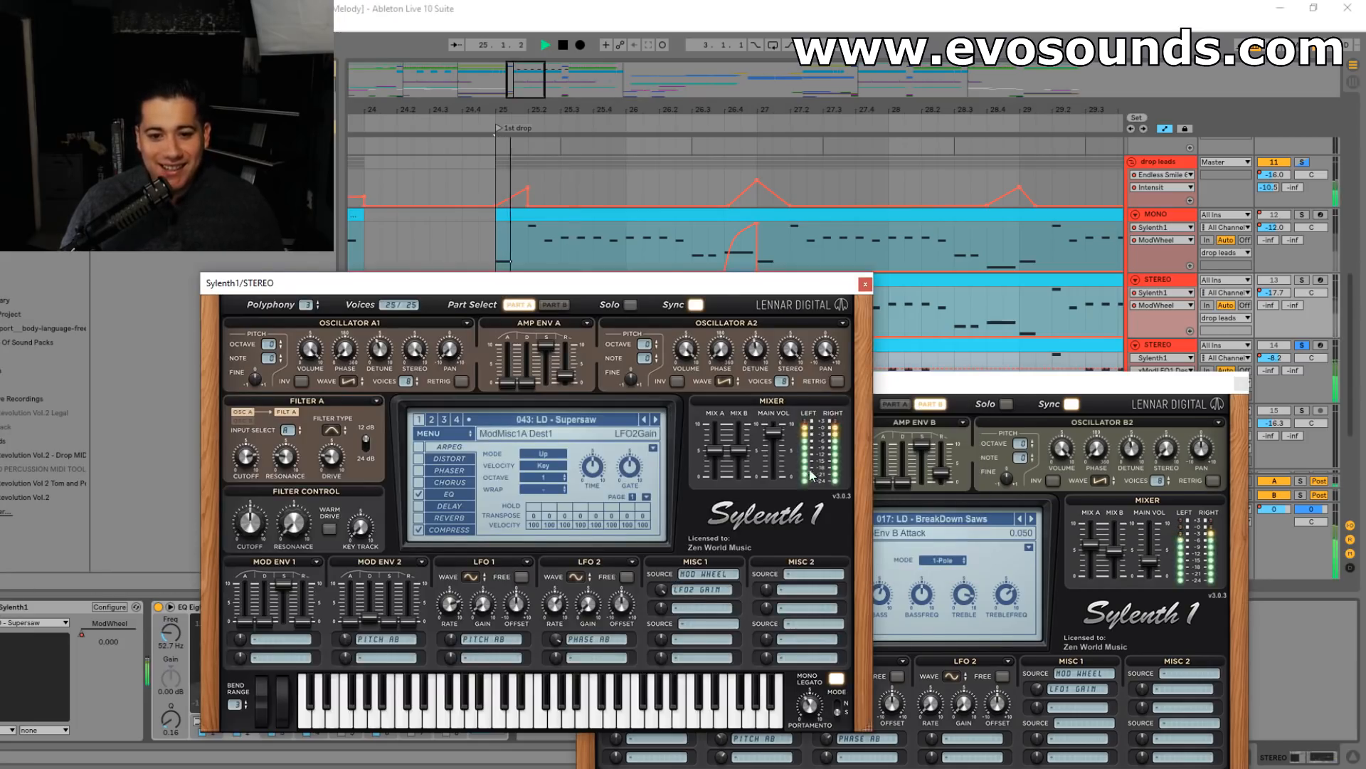
left_click(865, 284)
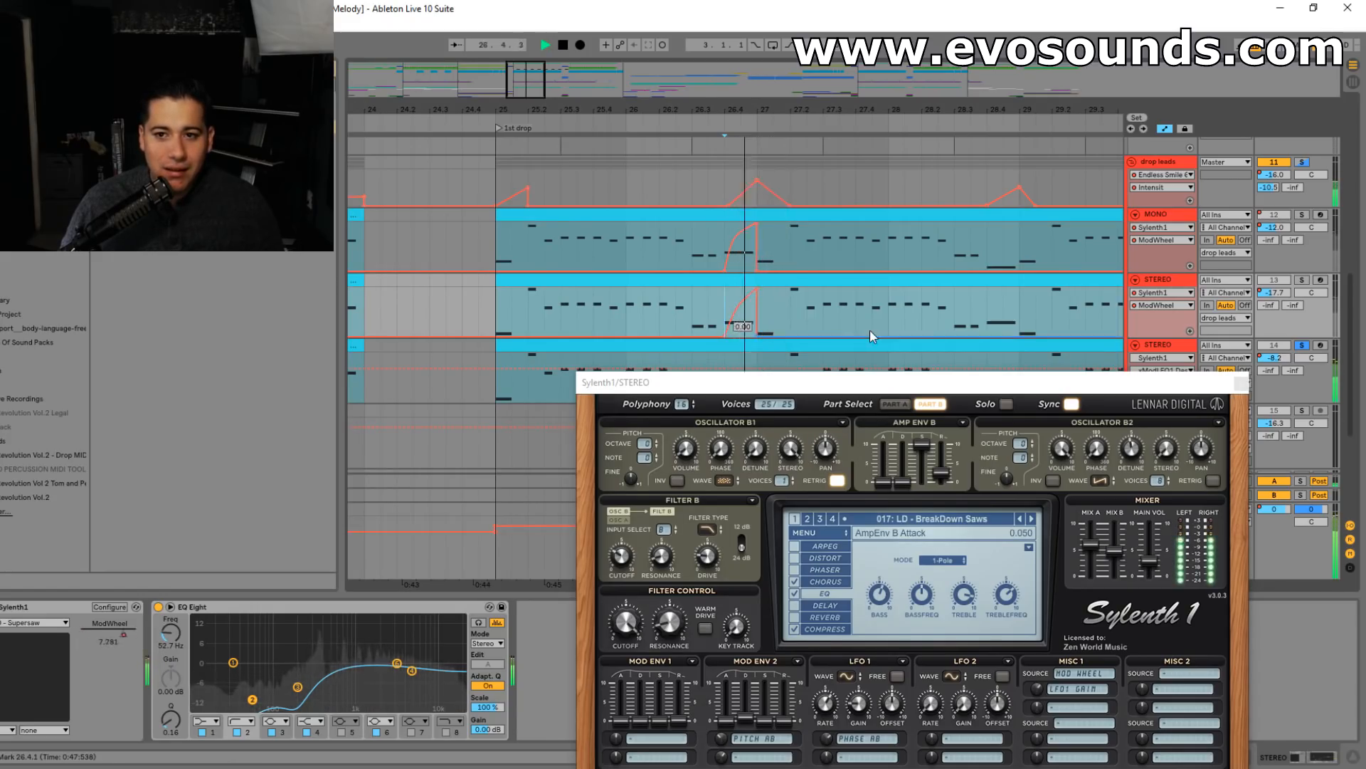
- Compare the upper STEREO track, the MONO track and the drop leads group in solo, replaying the held note from 26.4.1
key("space")
left_click(1299, 281)
key("space")
key("space")
left_click(1301, 215)
key("space")
key("space")
left_click(1302, 162)
key("space")
key("space")
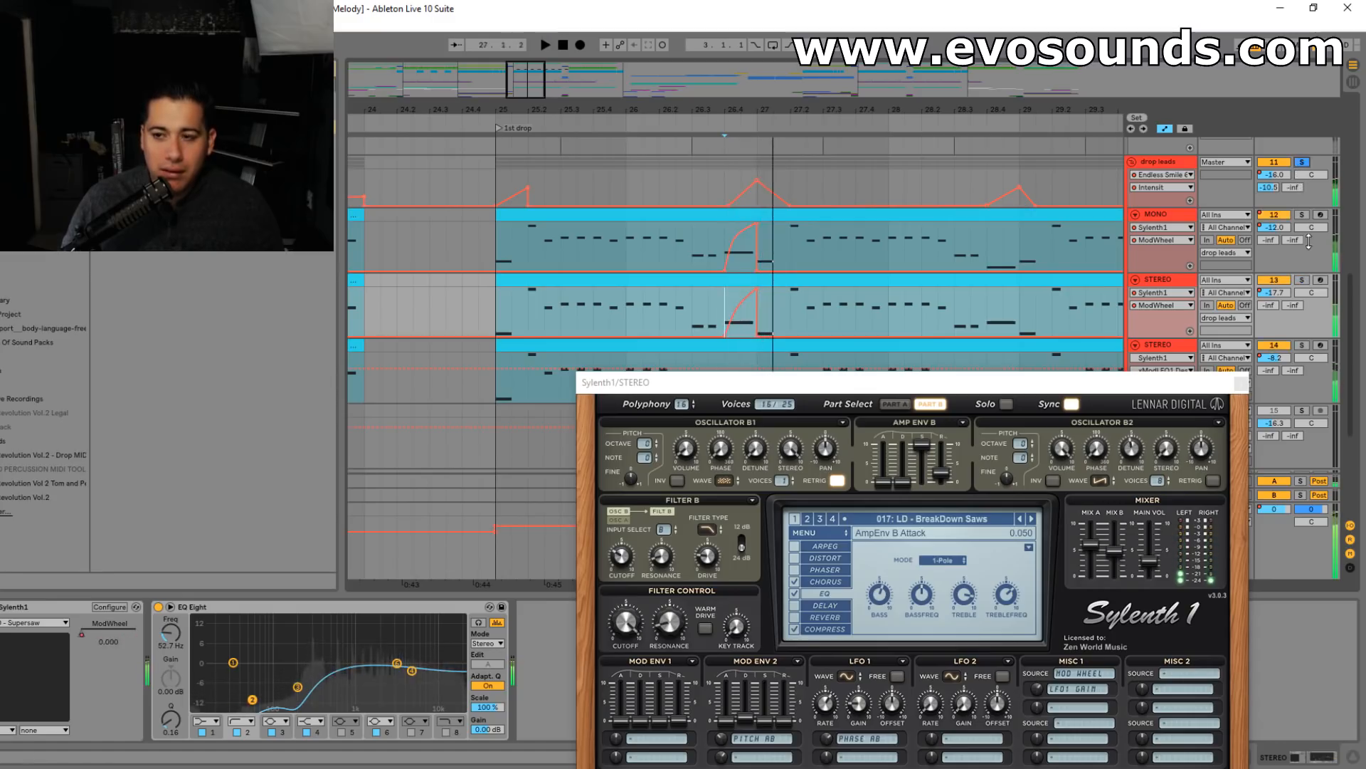
- Check the options for LFO 1's second destination in the lower STEREO Sylenth1 and move its window clear of the clips
key("space")
mouse_move(771, 381)
left_mouse_down()
mouse_move(313, 234)
mouse_move(313, 185)
left_mouse_up()
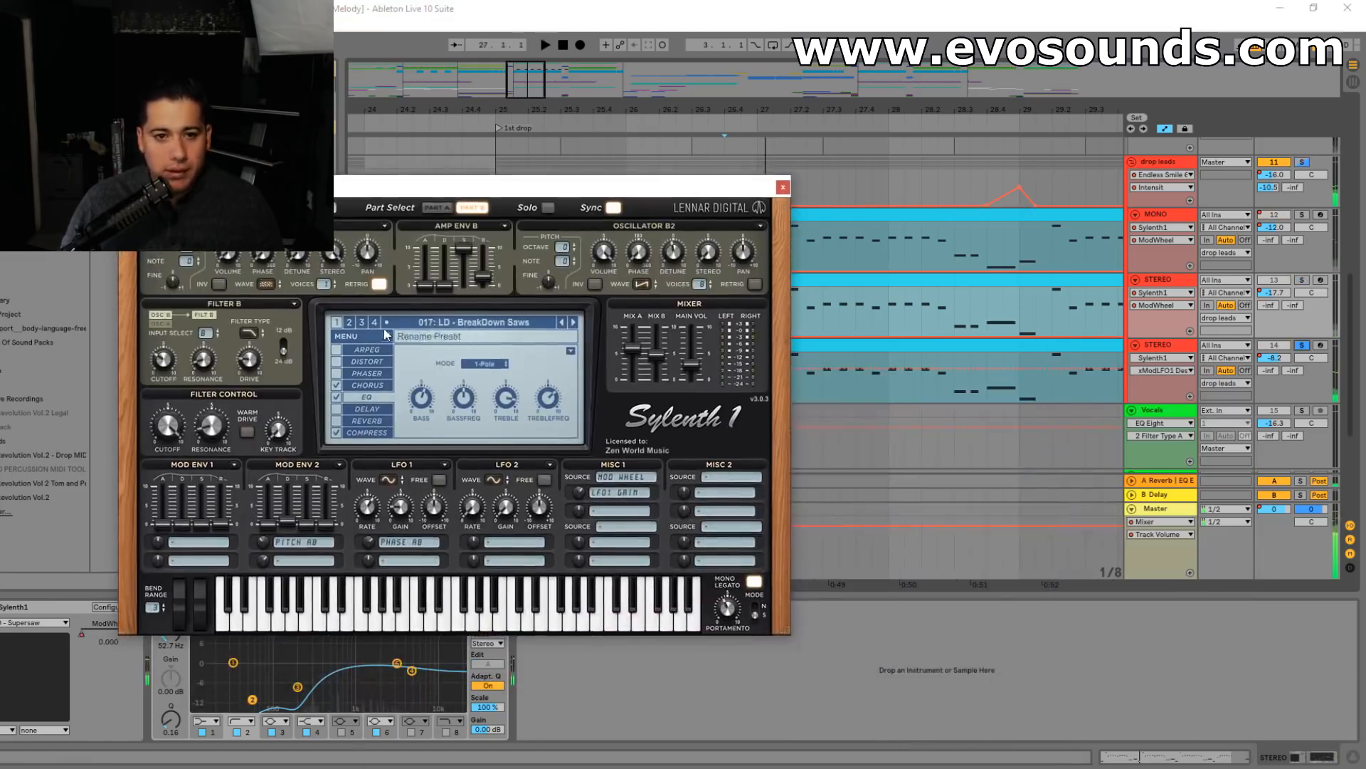
left_click(403, 560)
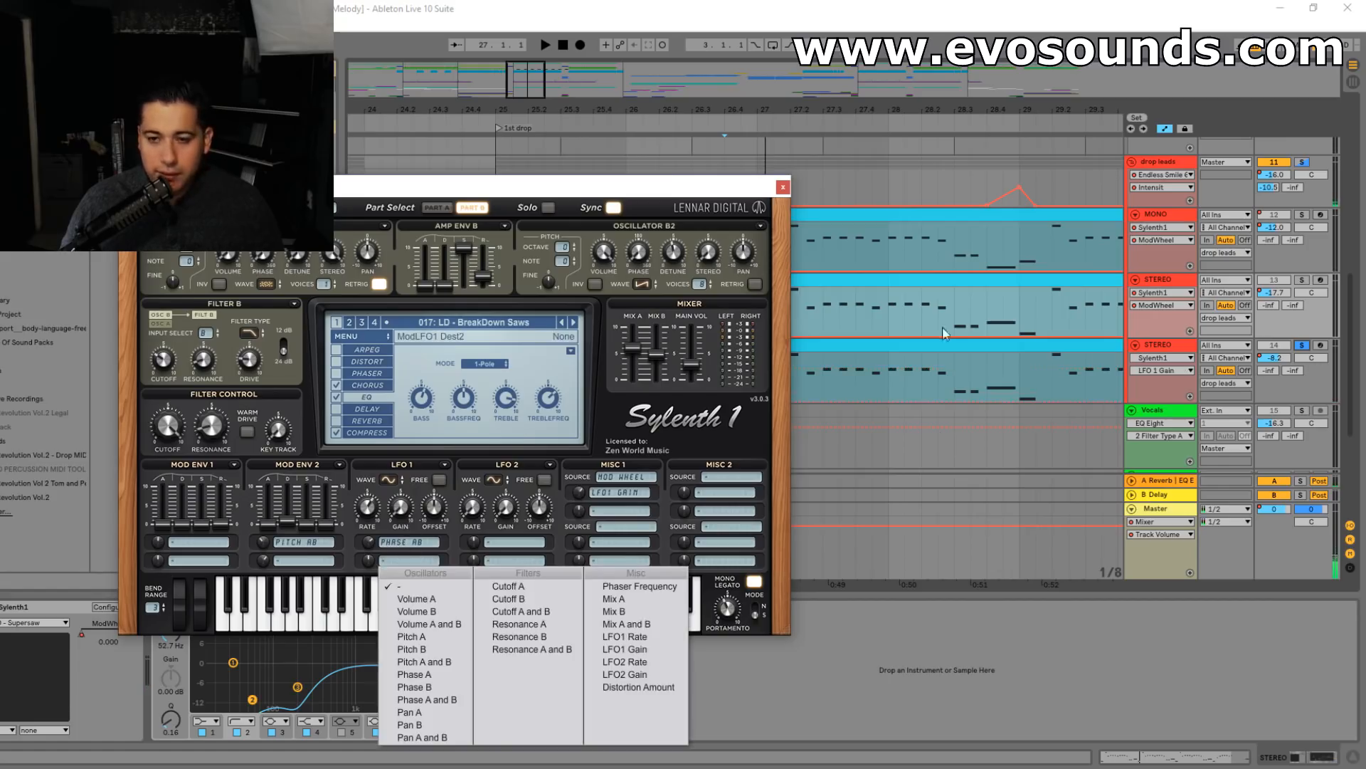
left_click(695, 183)
left_click_drag(688, 192, 731, 479)
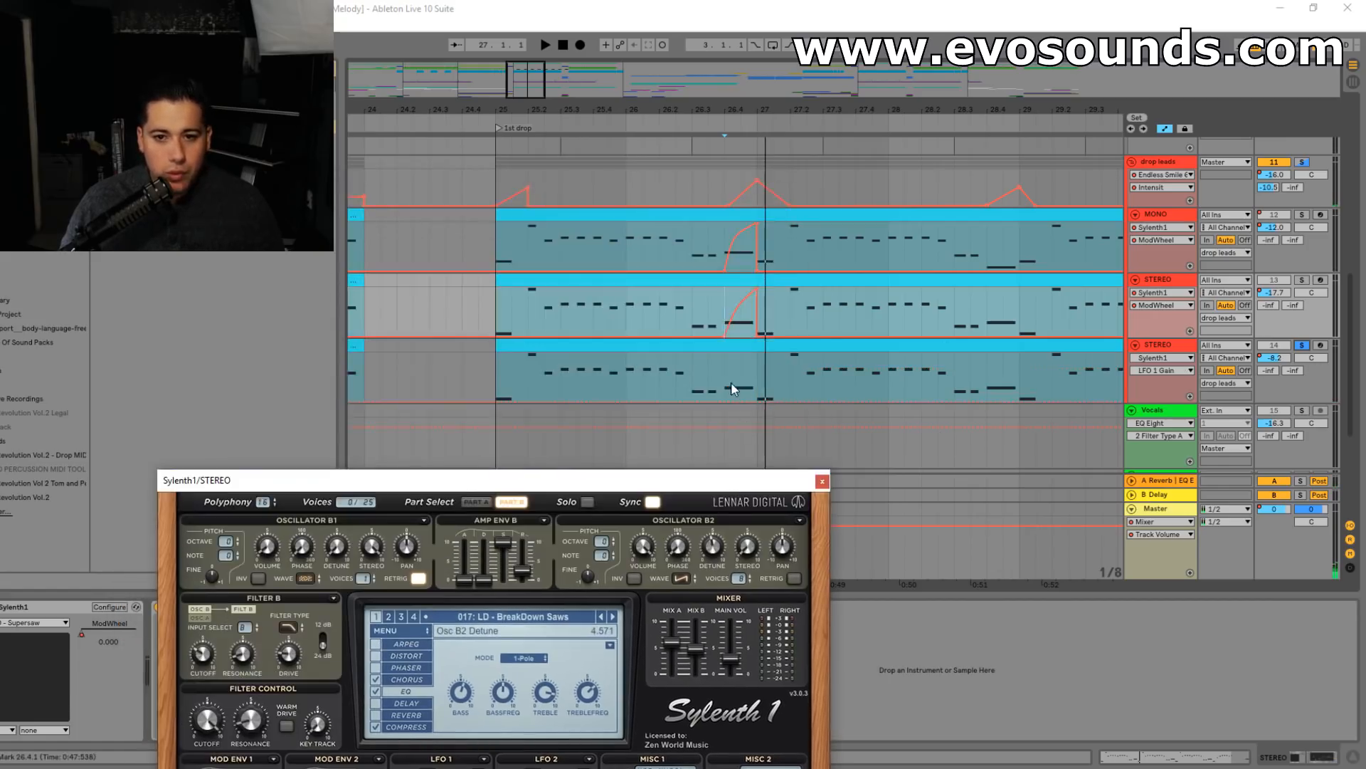
- Play the lower STEREO track's held note from 26.4.1 and bring its Sylenth1 modulation controls back into view
left_click(731, 385)
key("space")
key("space")
left_click_drag(603, 476, 595, 276)
key("space")
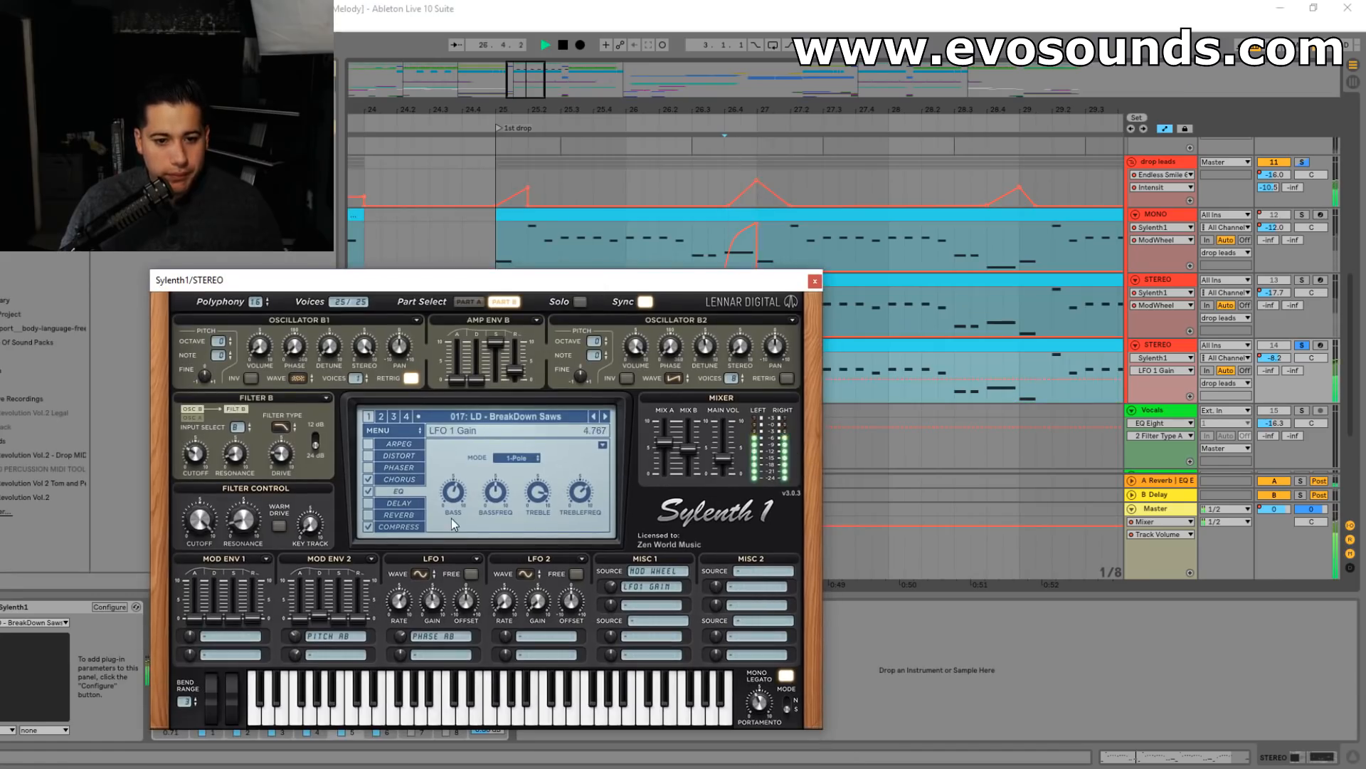
- Raise LFO 1's Phase A and B modulation amount in the lower STEREO Sylenth1 to about 9.72 and adjust LFO 1 Gain while replaying
left_click_drag(397, 633, 412, 579)
key("space")
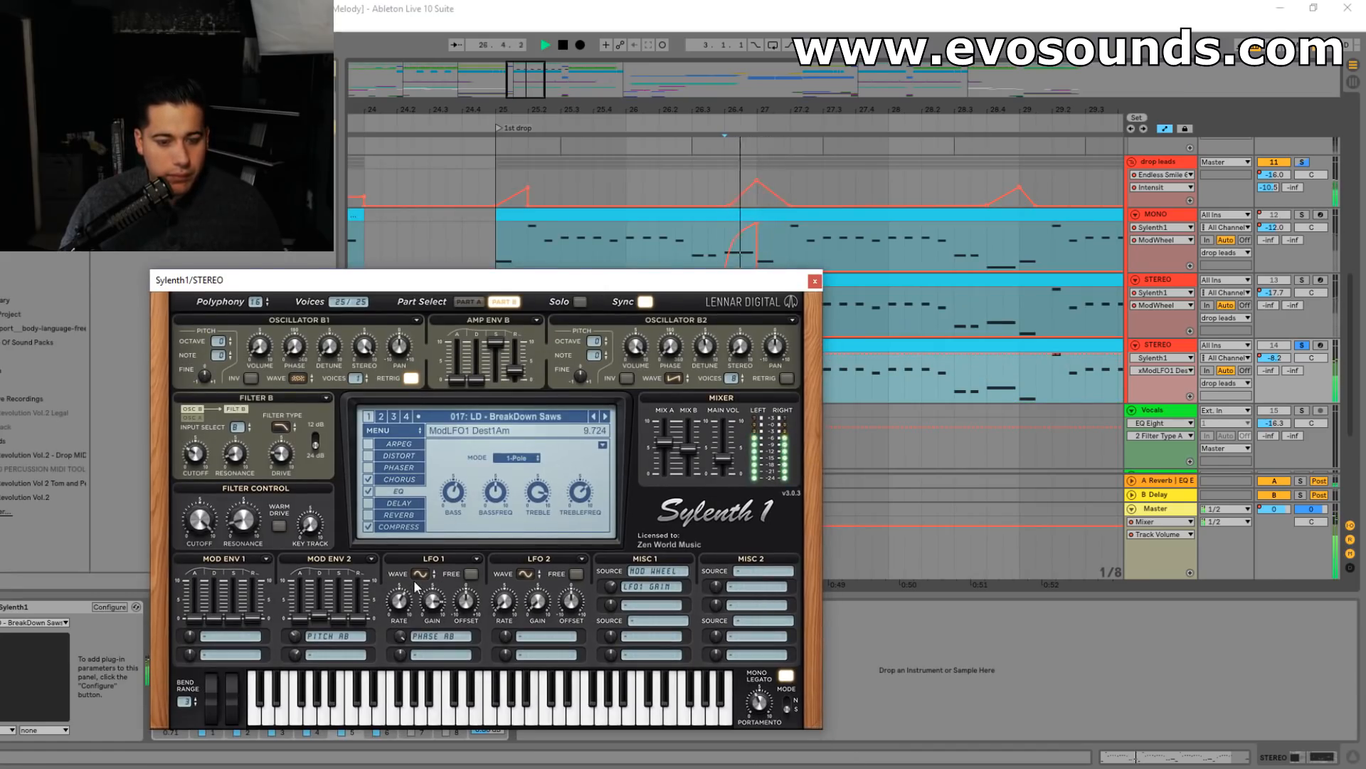
key("space")
key("space")
key("space")
left_click(429, 621)
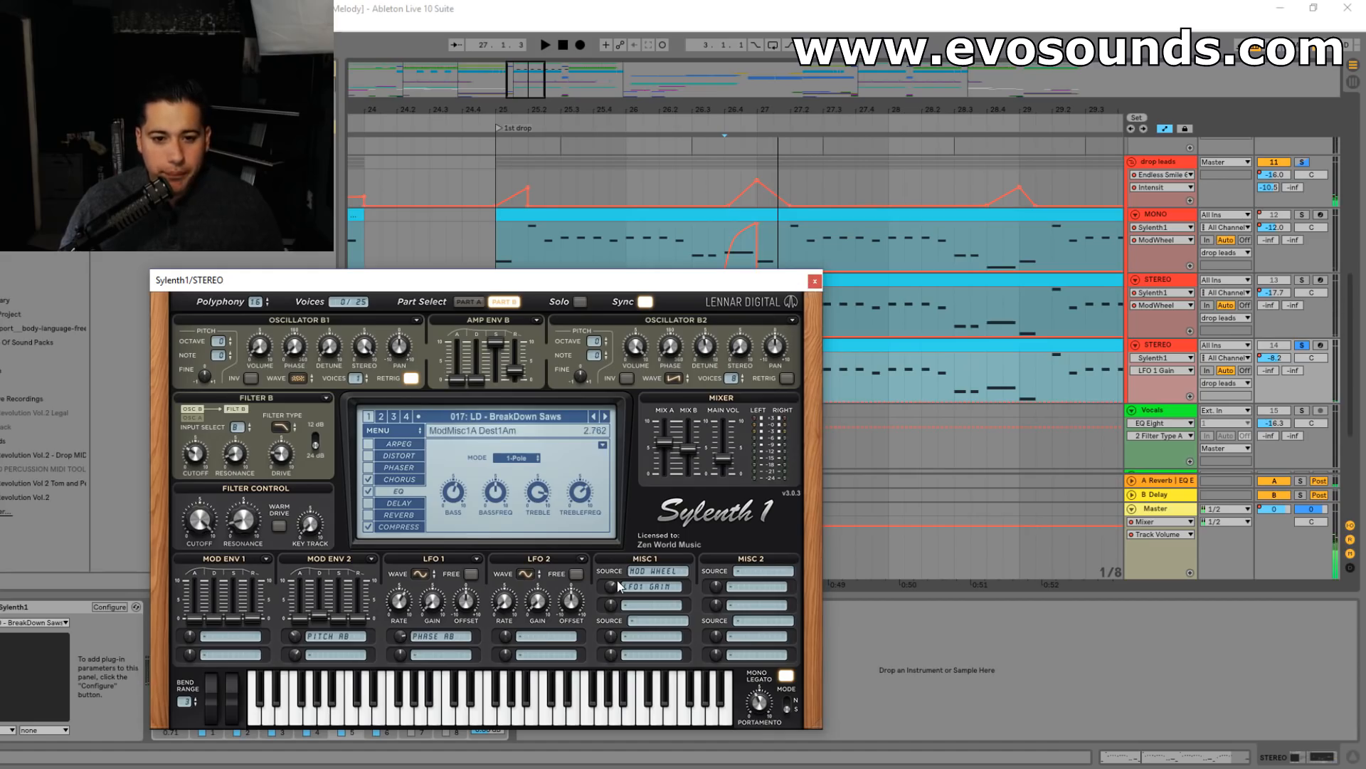
- Close the Sylenth1 window, draw a rising ModWheel ramp over the lower STEREO track's held note before bar 27 and play it from 26.1.1
key("space")
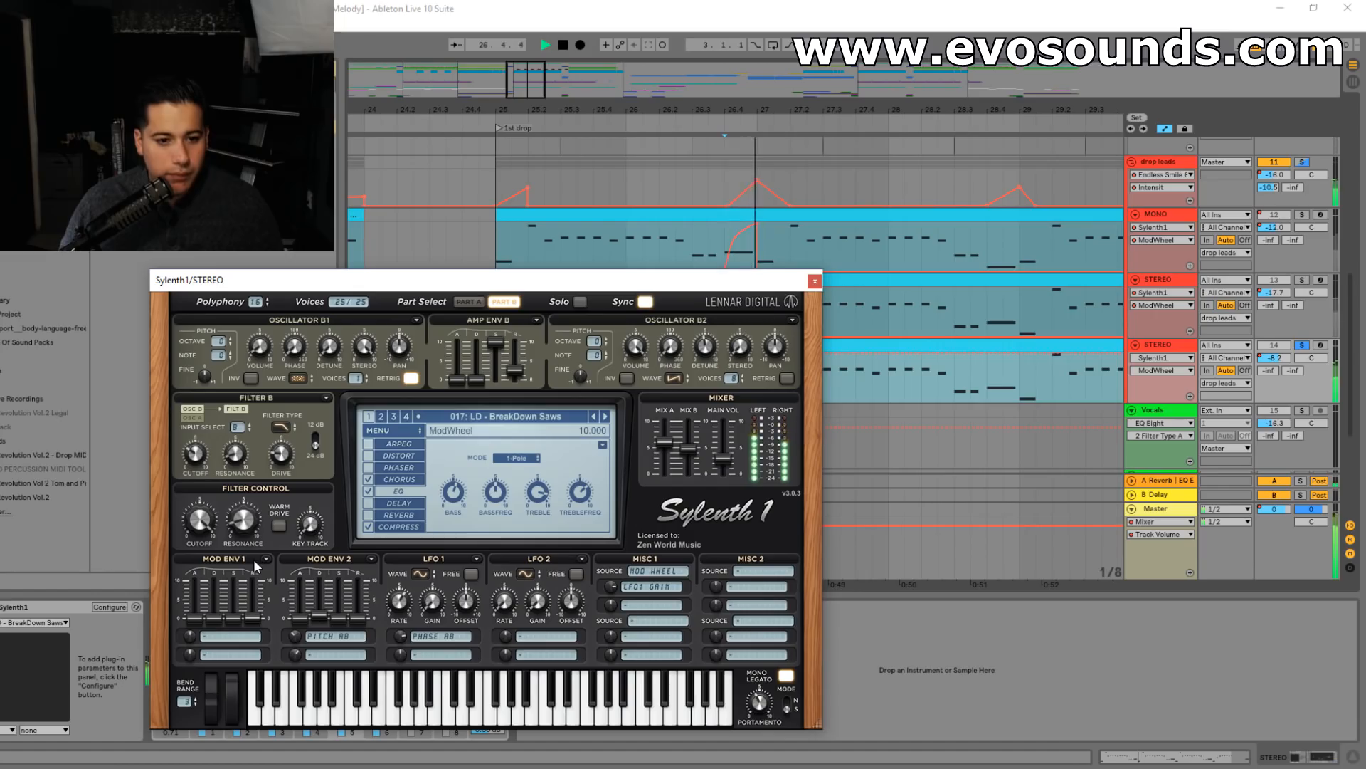
left_click(814, 280)
left_click(623, 392)
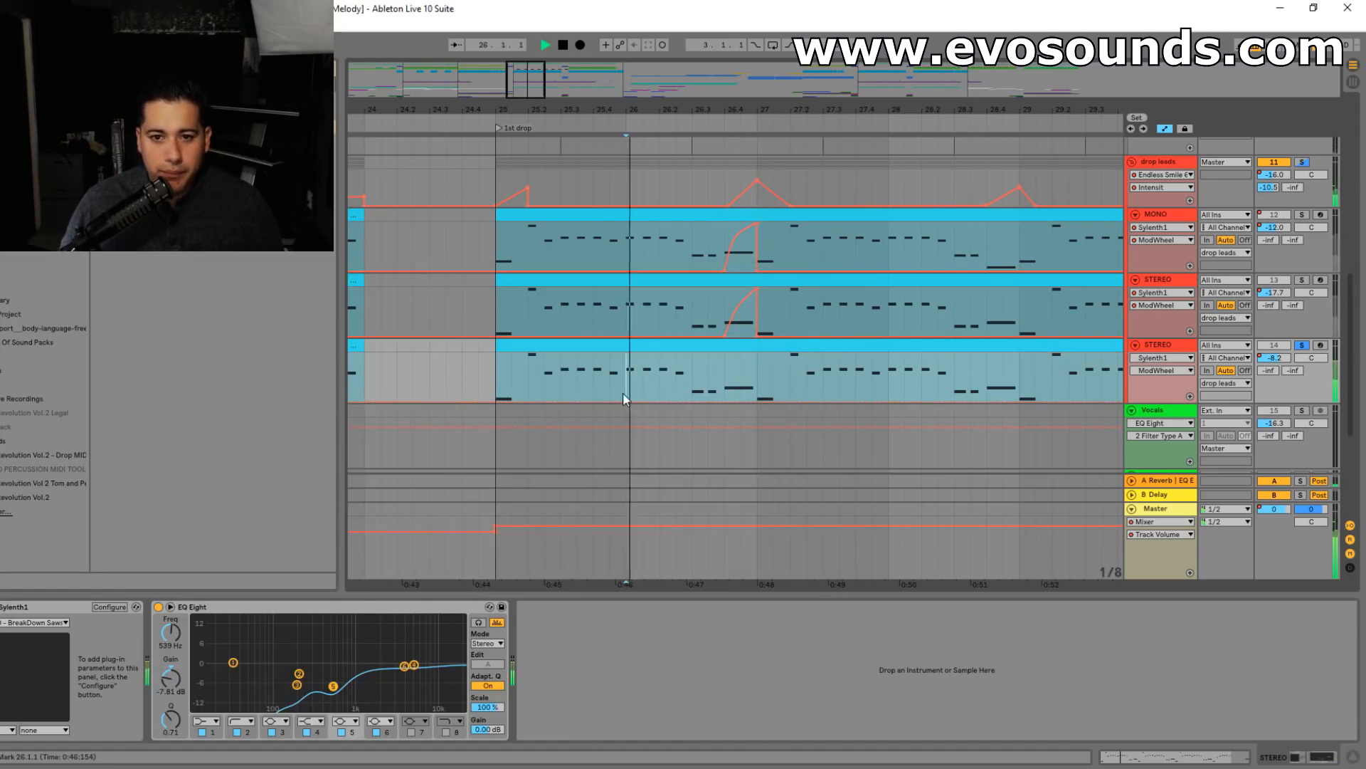
left_click(727, 401)
mouse_move(757, 401)
left_mouse_down()
mouse_move(757, 367)
mouse_move(758, 402)
left_mouse_up()
key("space")
key("space")
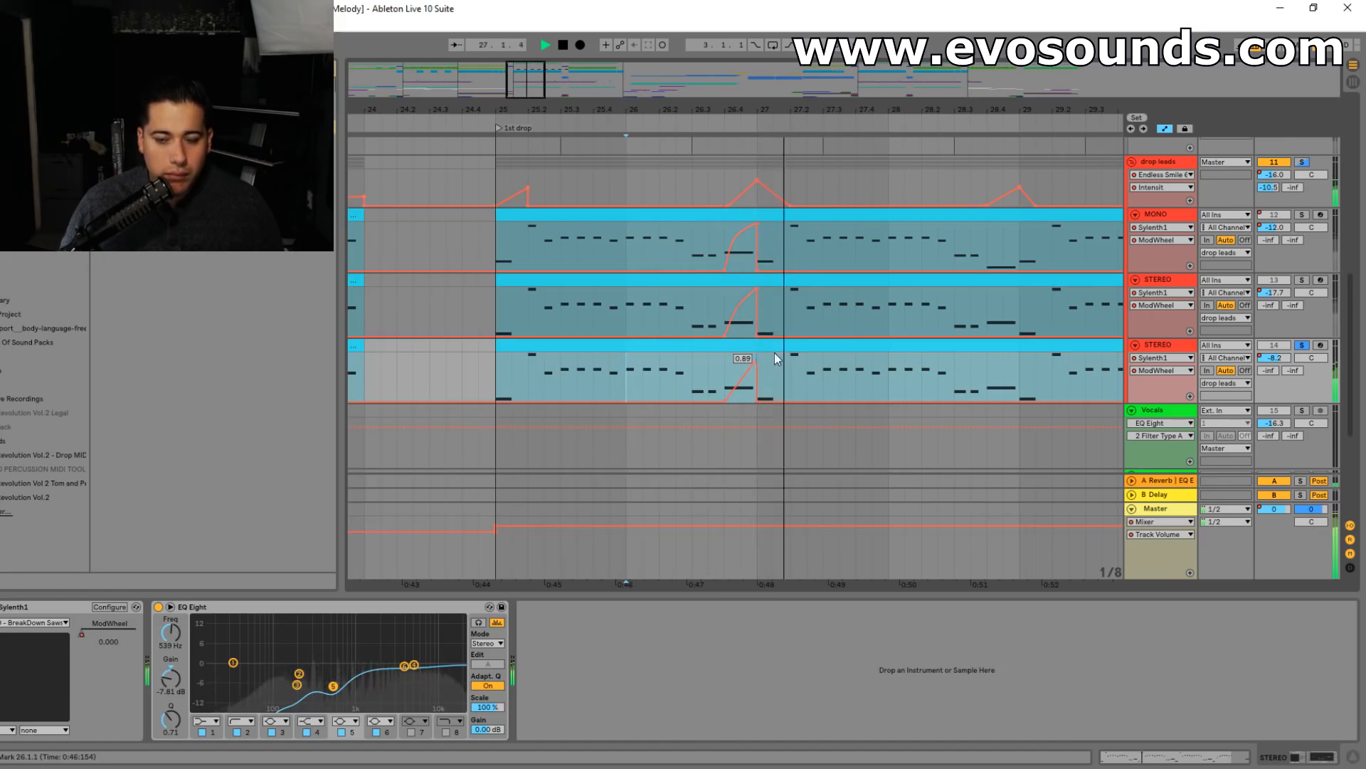
- Unsolo the drop leads group, delete its Intensity automation peak at the start of the first drop and play from 24.1.3
left_click(1302, 162)
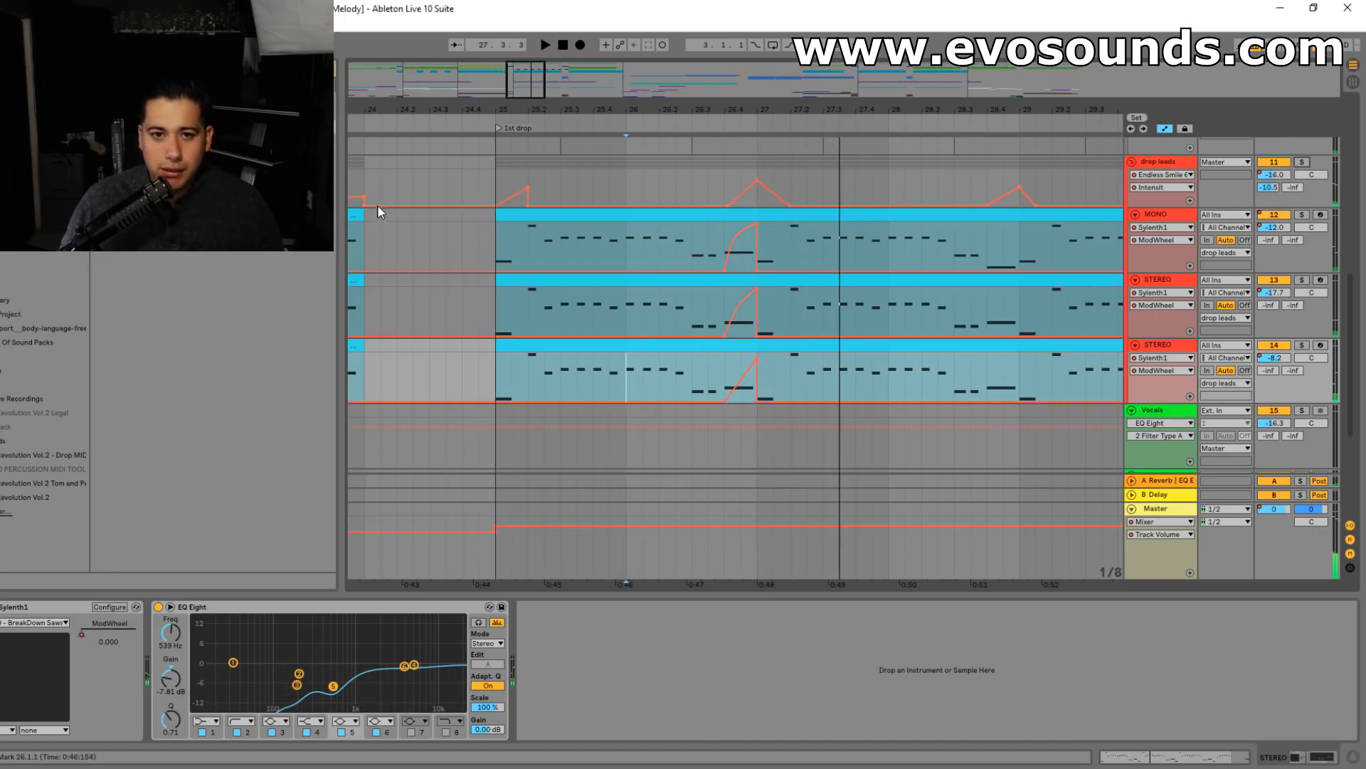
left_click(455, 170)
key("space")
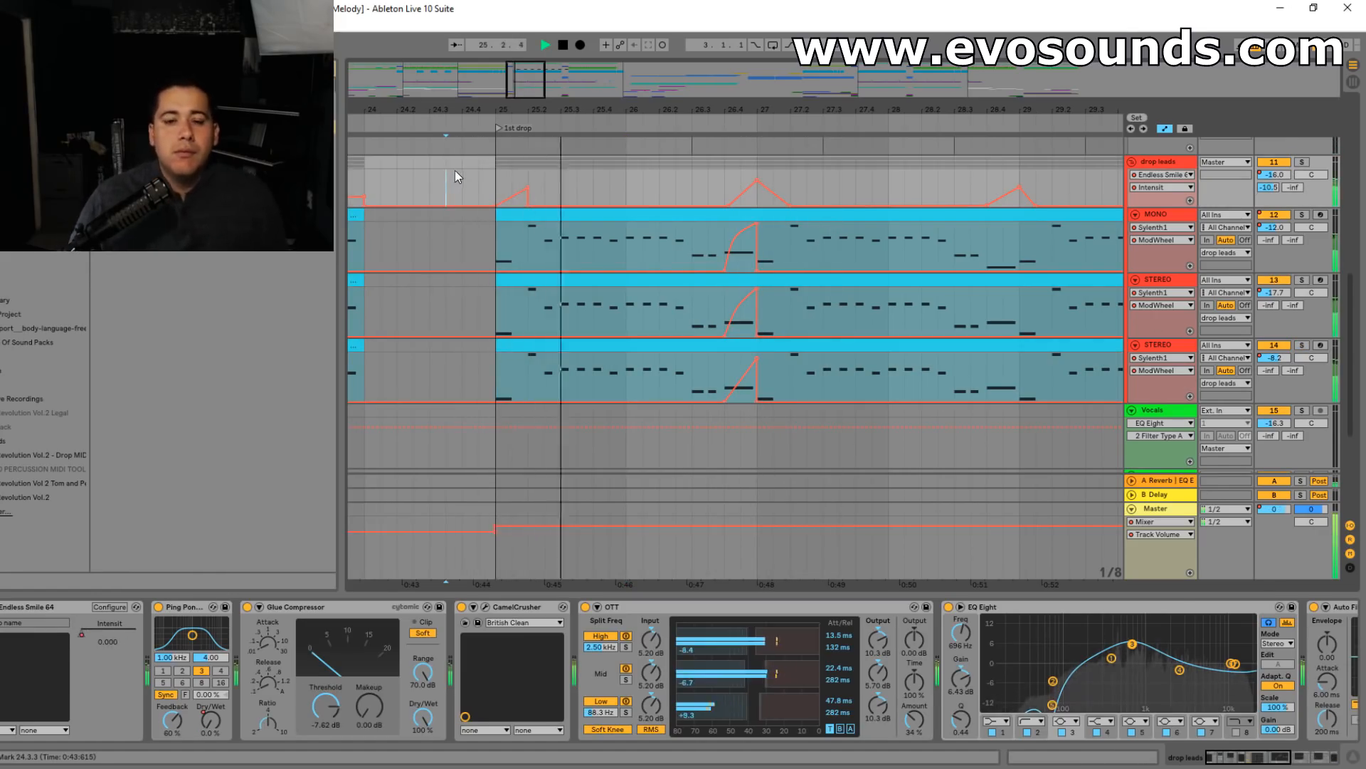
key("space")
left_click(529, 187)
left_click(382, 181)
key("space")
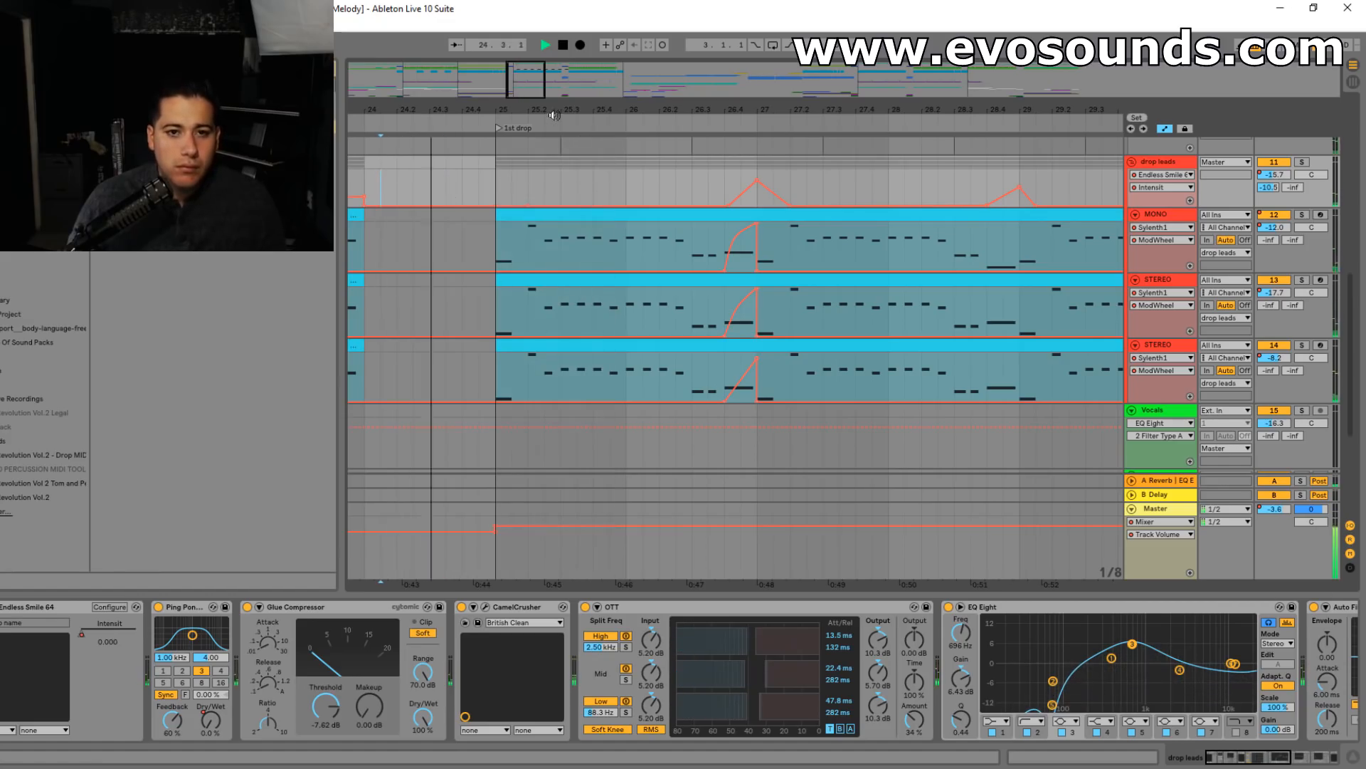
left_click_drag(537, 82, 539, 77)
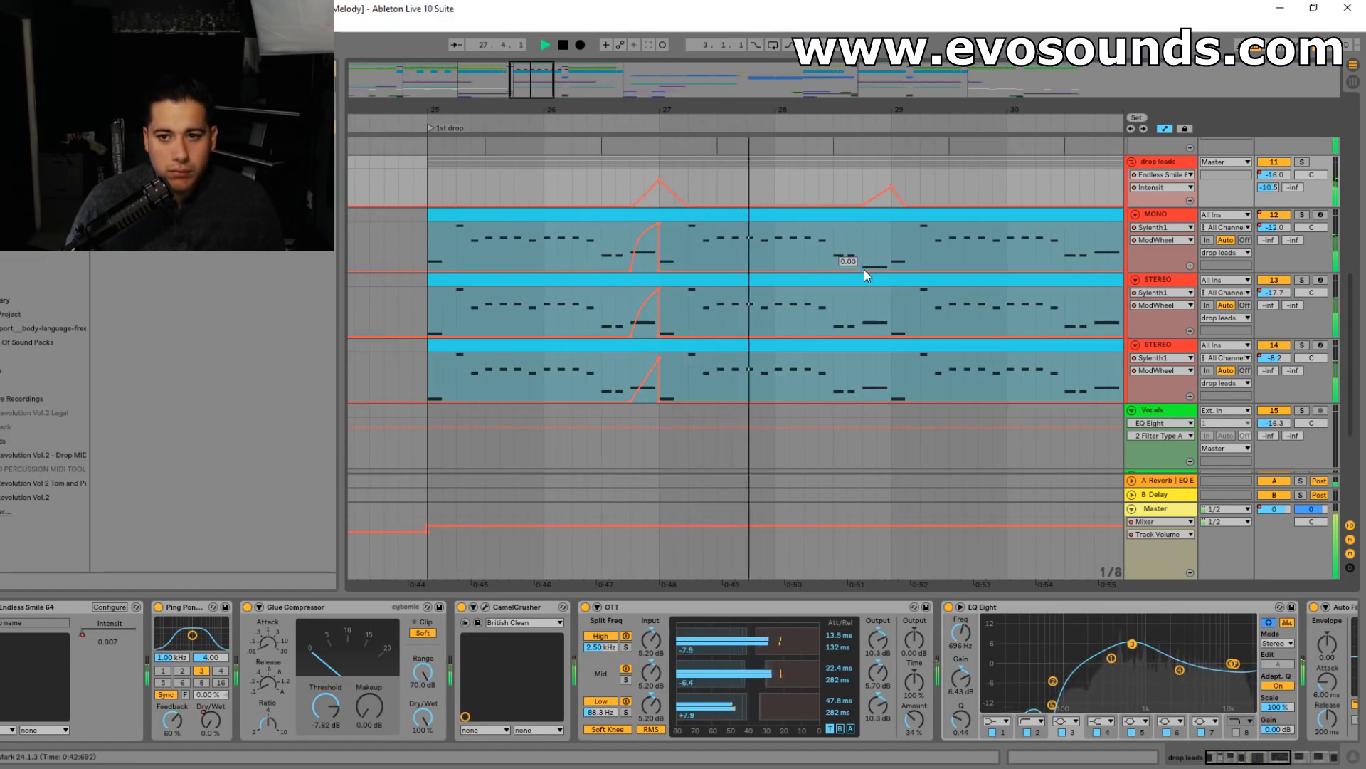
- Draw a falling ModWheel ramp from 28.4 to 29 over the MONO track's held note and play it from 28.3.3
key("plus")
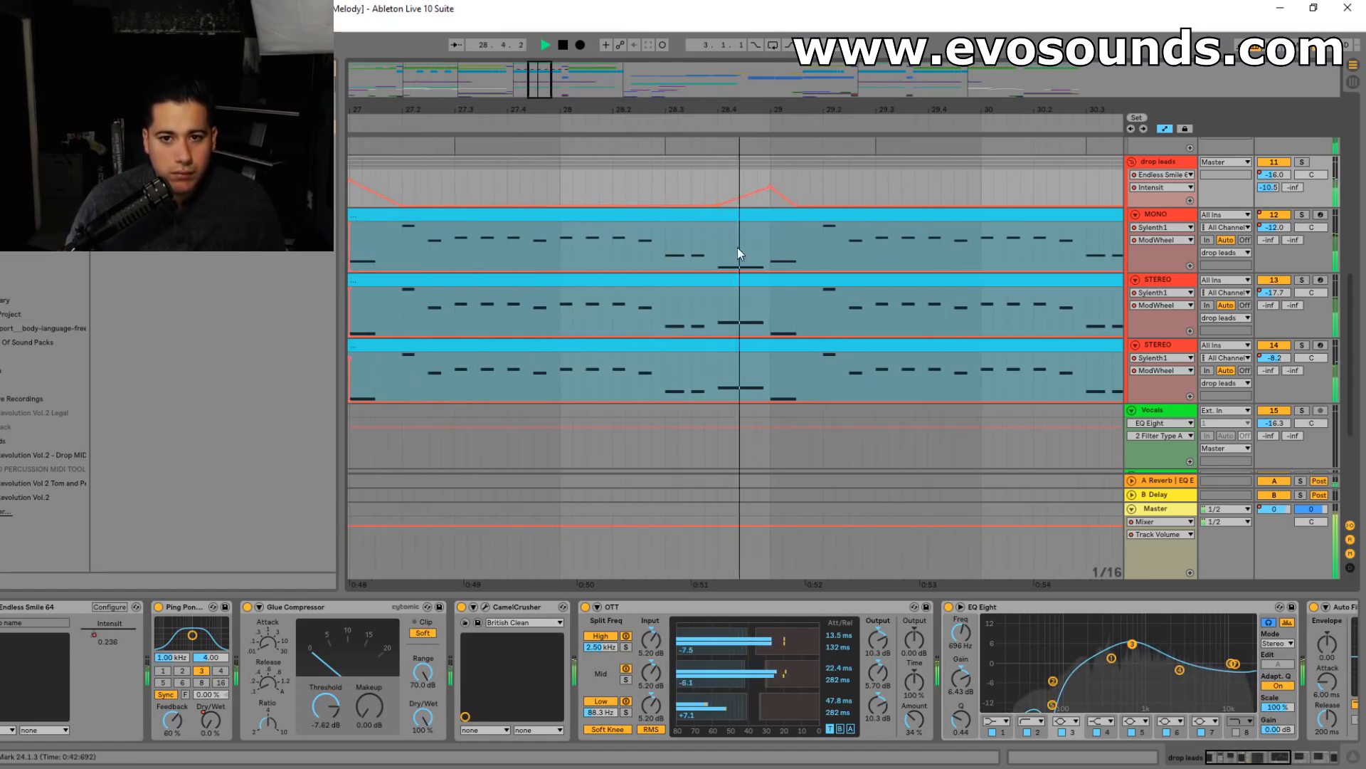
key("space")
mouse_move(720, 269)
left_mouse_down()
mouse_move(720, 233)
mouse_move(717, 270)
left_mouse_up()
left_click_drag(770, 234, 770, 271)
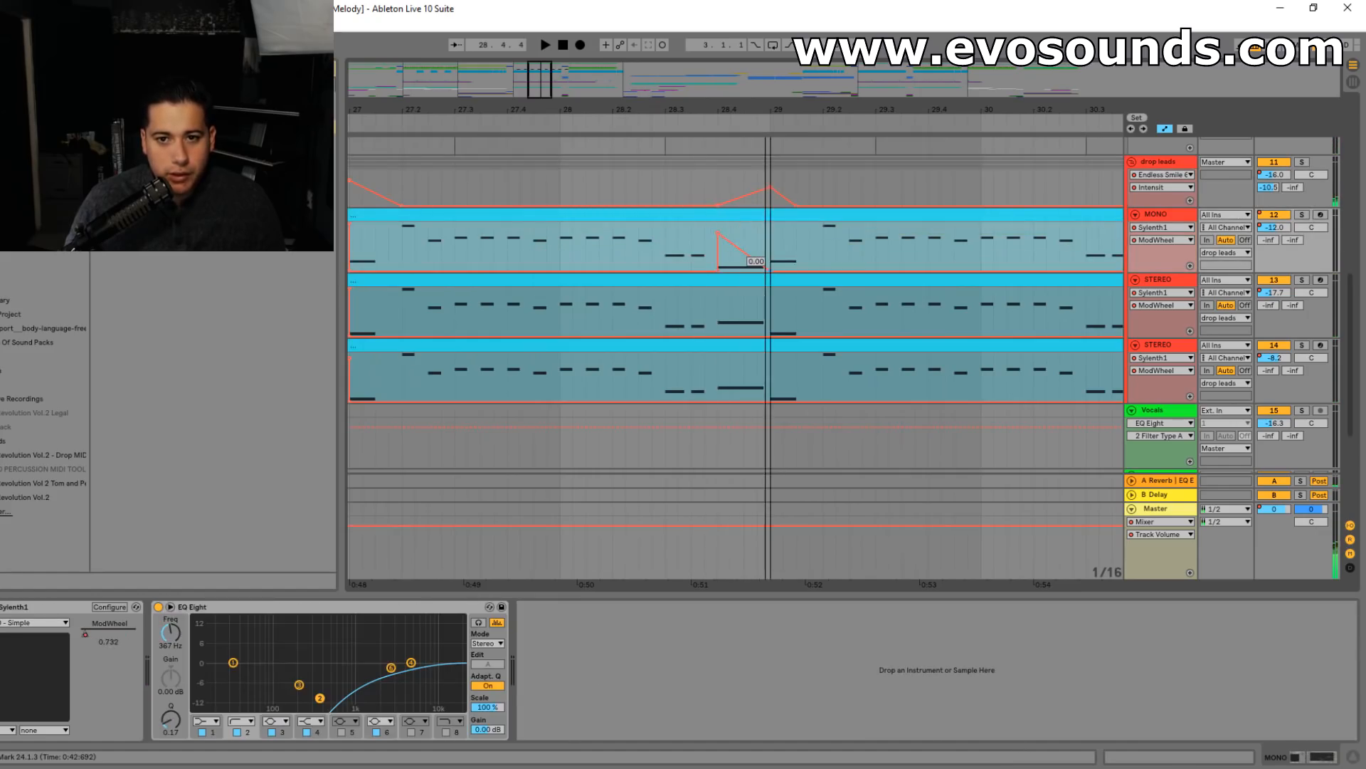
left_click(688, 241)
key("space")
key("space")
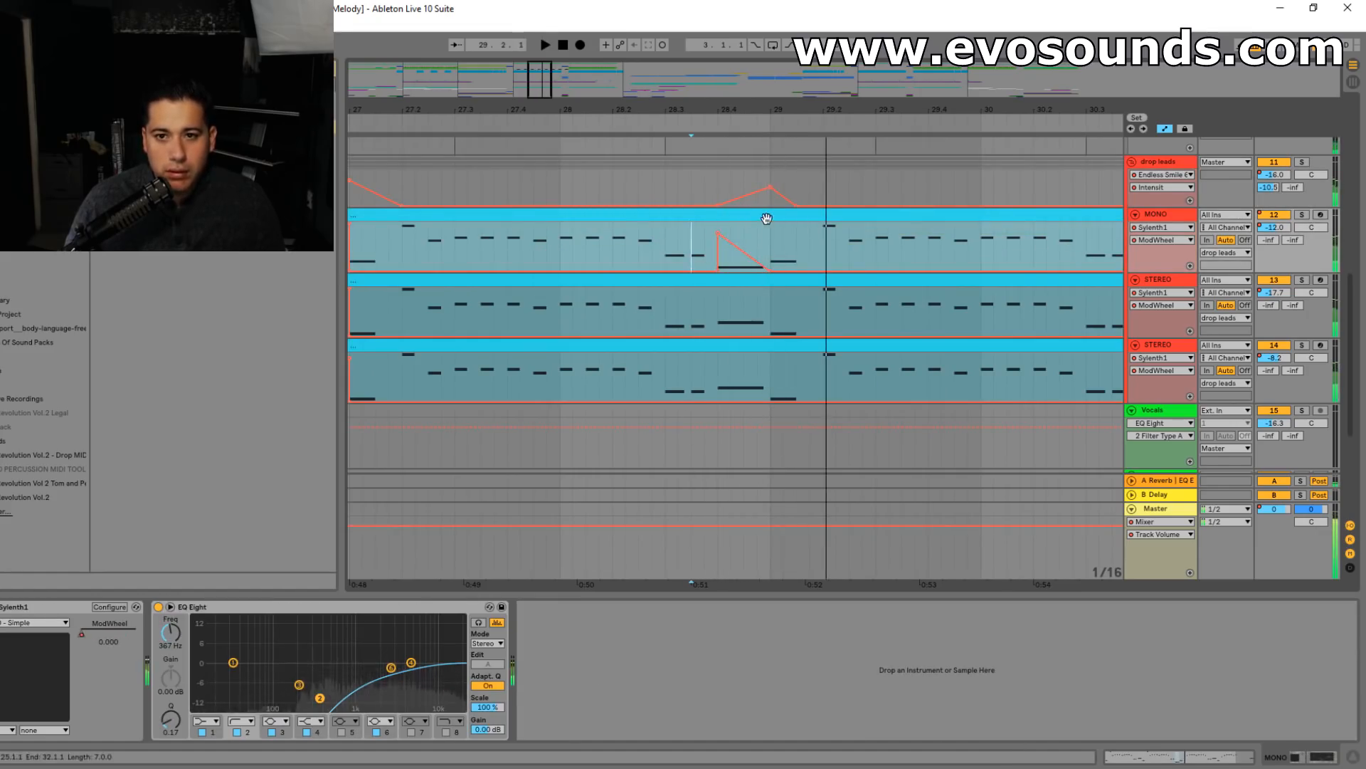
- Draw matching falling ModWheel ramps from 28.4 to 29 on both STEREO tracks and play the passage from 28.3.3
mouse_move(719, 335)
left_mouse_down()
mouse_move(721, 296)
mouse_move(774, 345)
left_mouse_up()
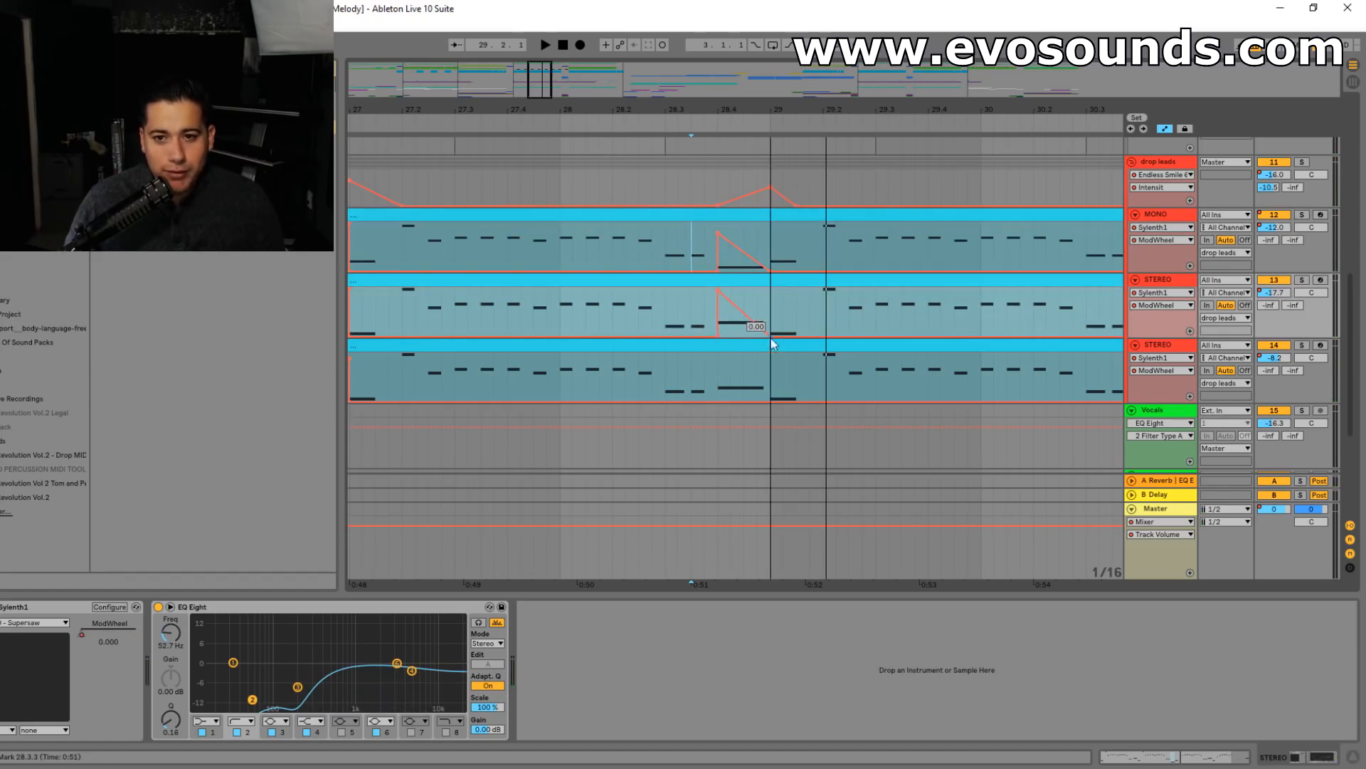
mouse_move(732, 403)
left_mouse_down()
mouse_move(743, 387)
mouse_move(719, 354)
mouse_move(770, 405)
left_mouse_up()
left_click(697, 376)
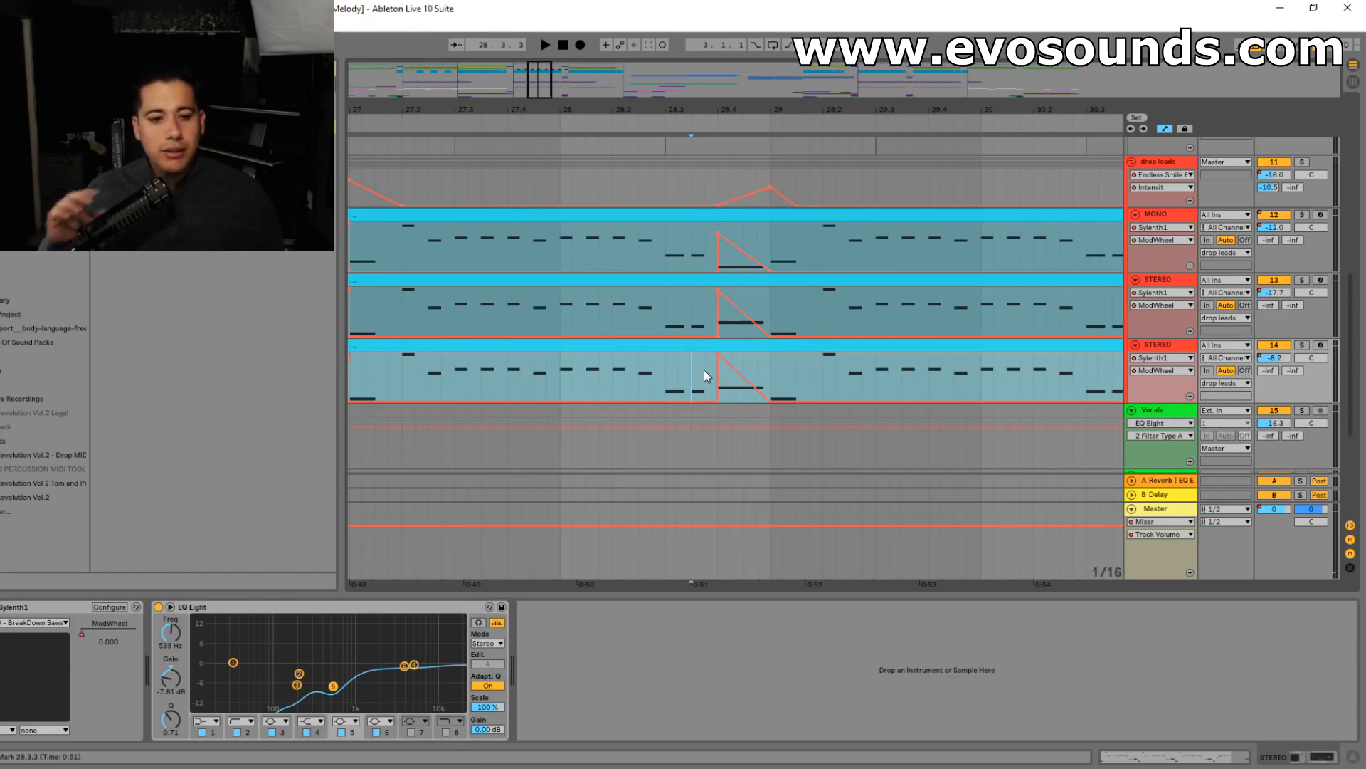
key("space")
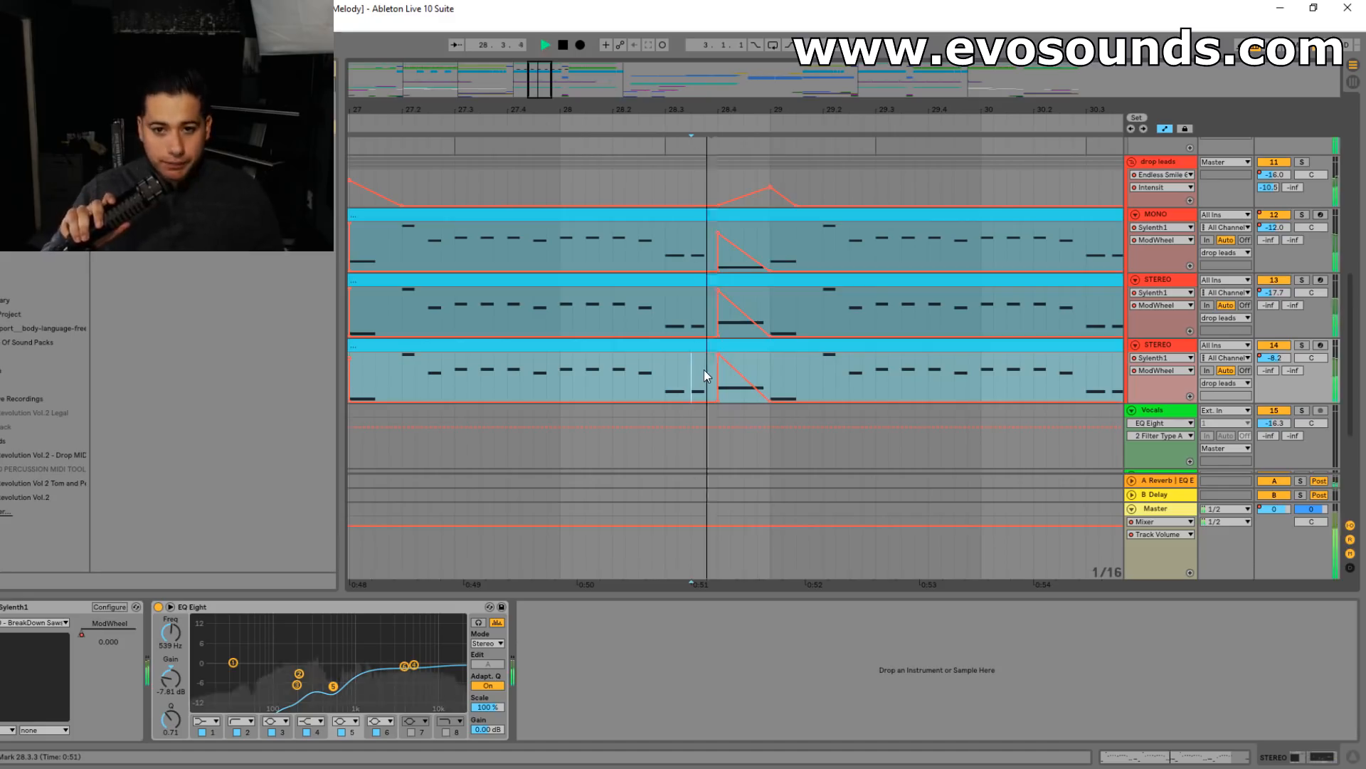
key("space")
- During playback, raise the drop leads' Intensity point at the end of the first break to about 0.53 and lower the peak at bar 27
left_click_drag(538, 80, 539, 32)
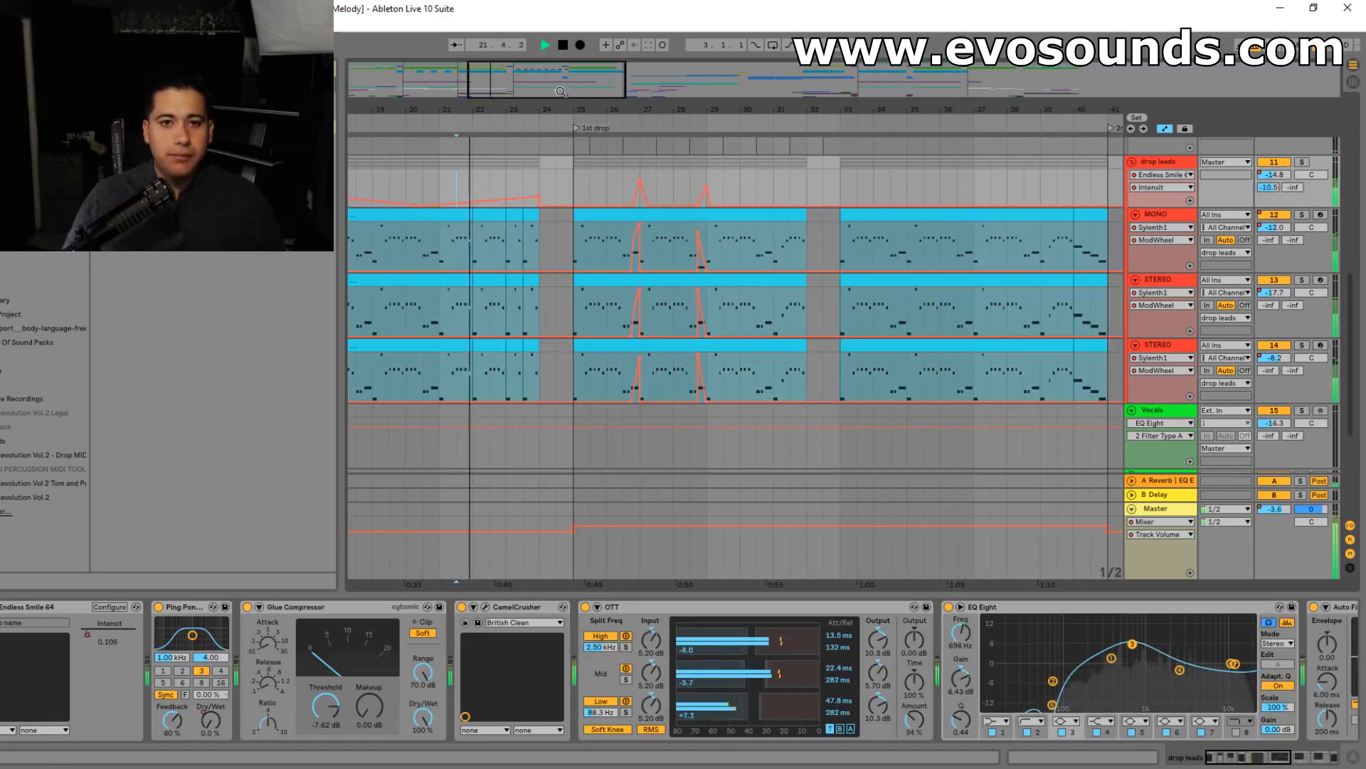
left_click_drag(593, 110, 653, 93)
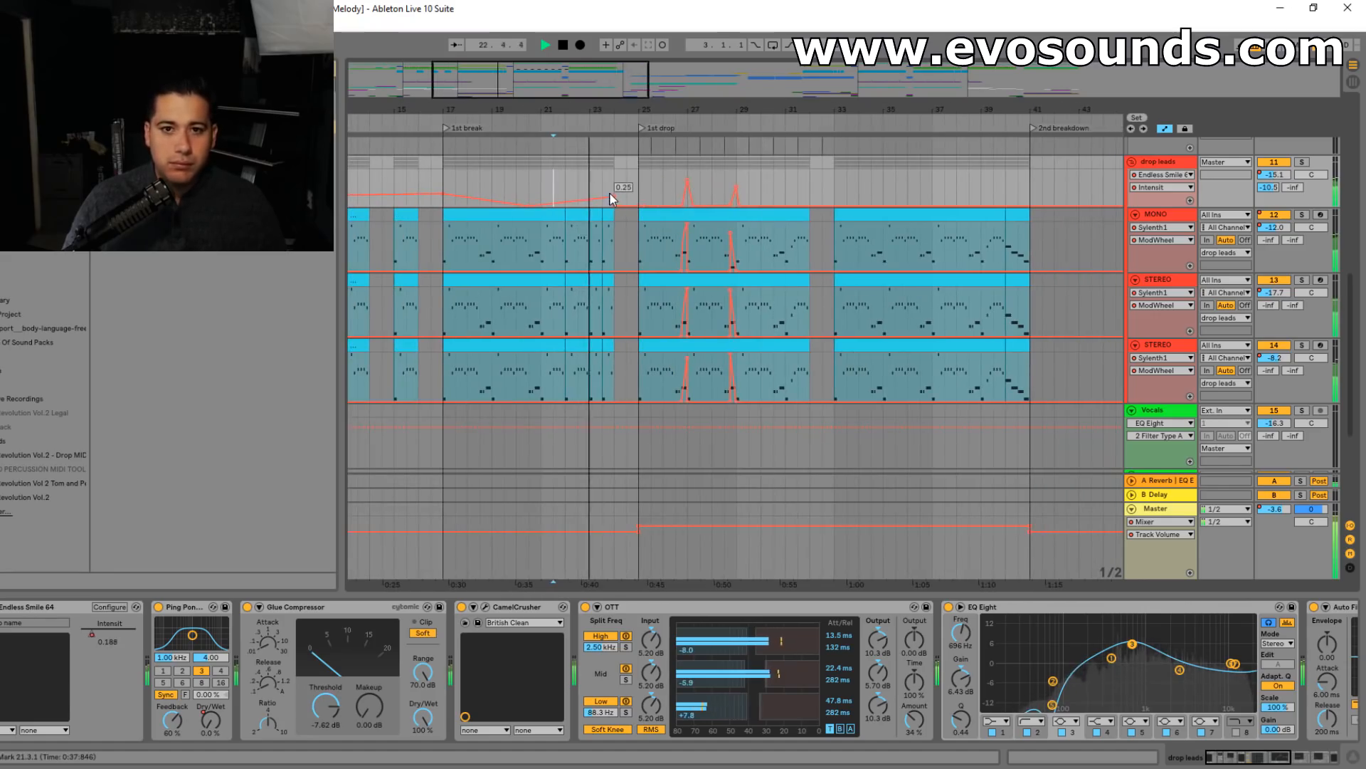
left_click_drag(614, 197, 615, 186)
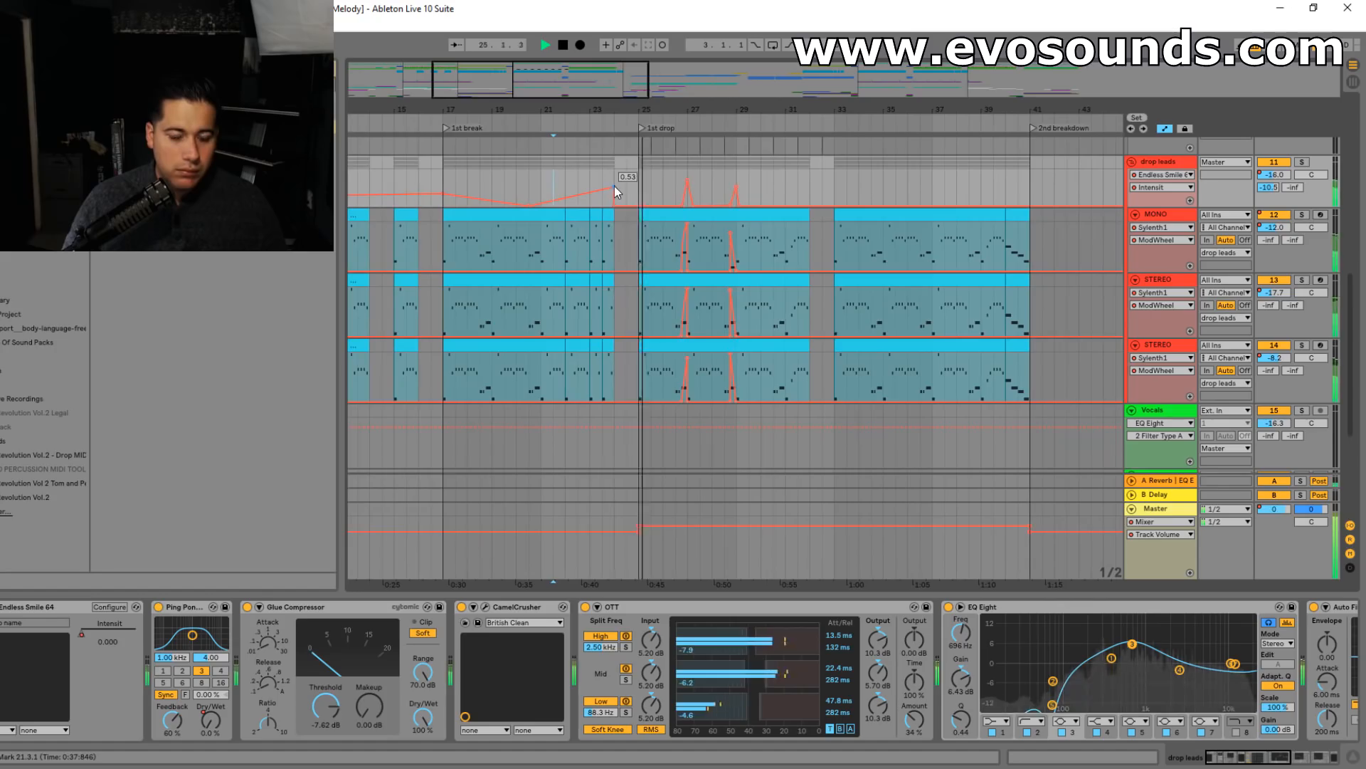
left_click_drag(728, 109, 725, 135)
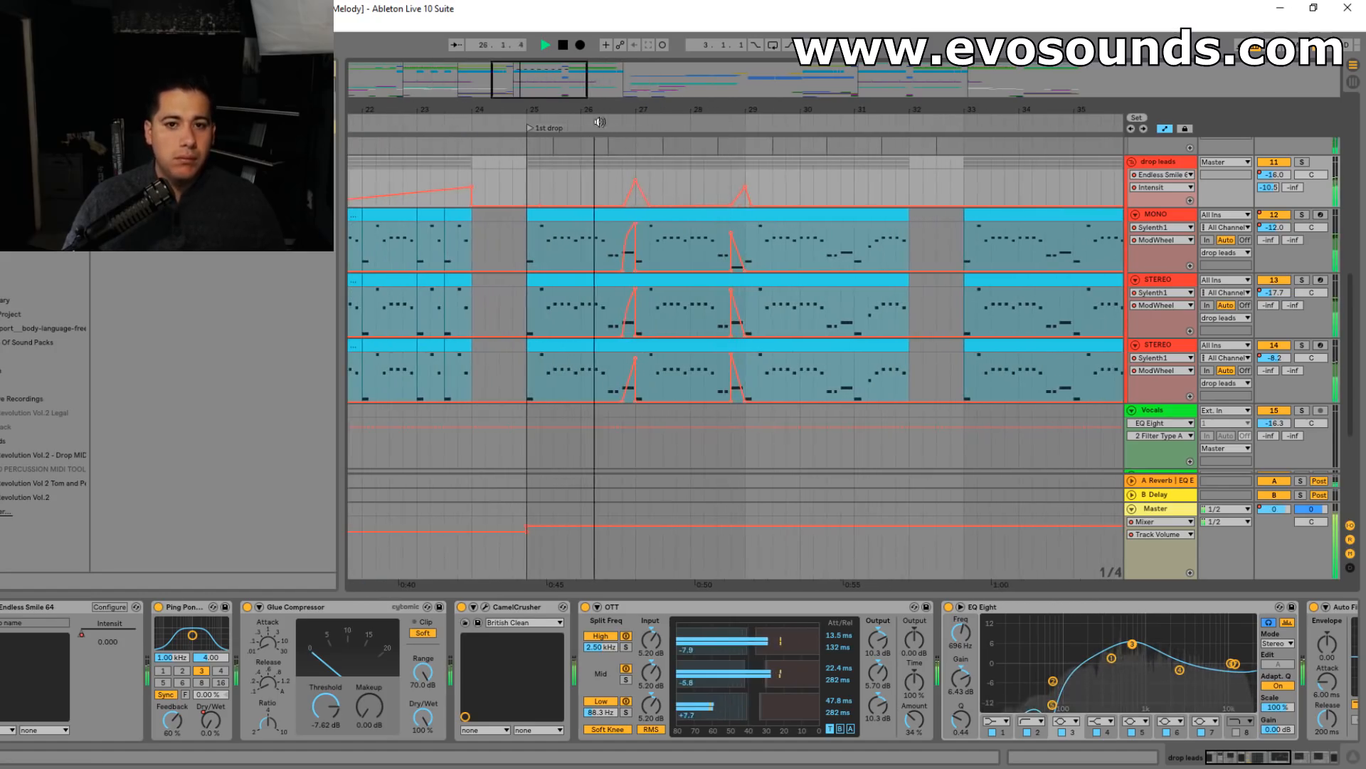
left_click_drag(635, 178, 636, 191)
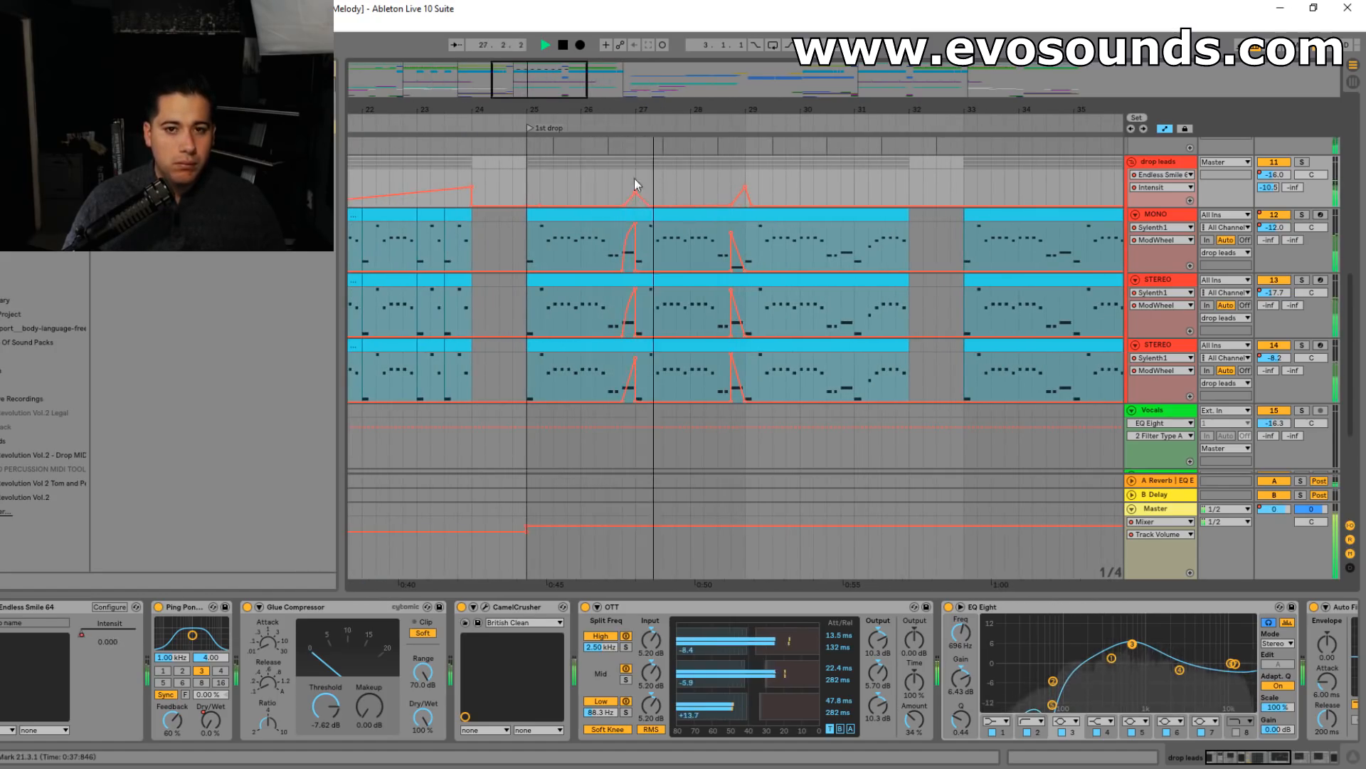
left_click_drag(757, 110, 703, 147)
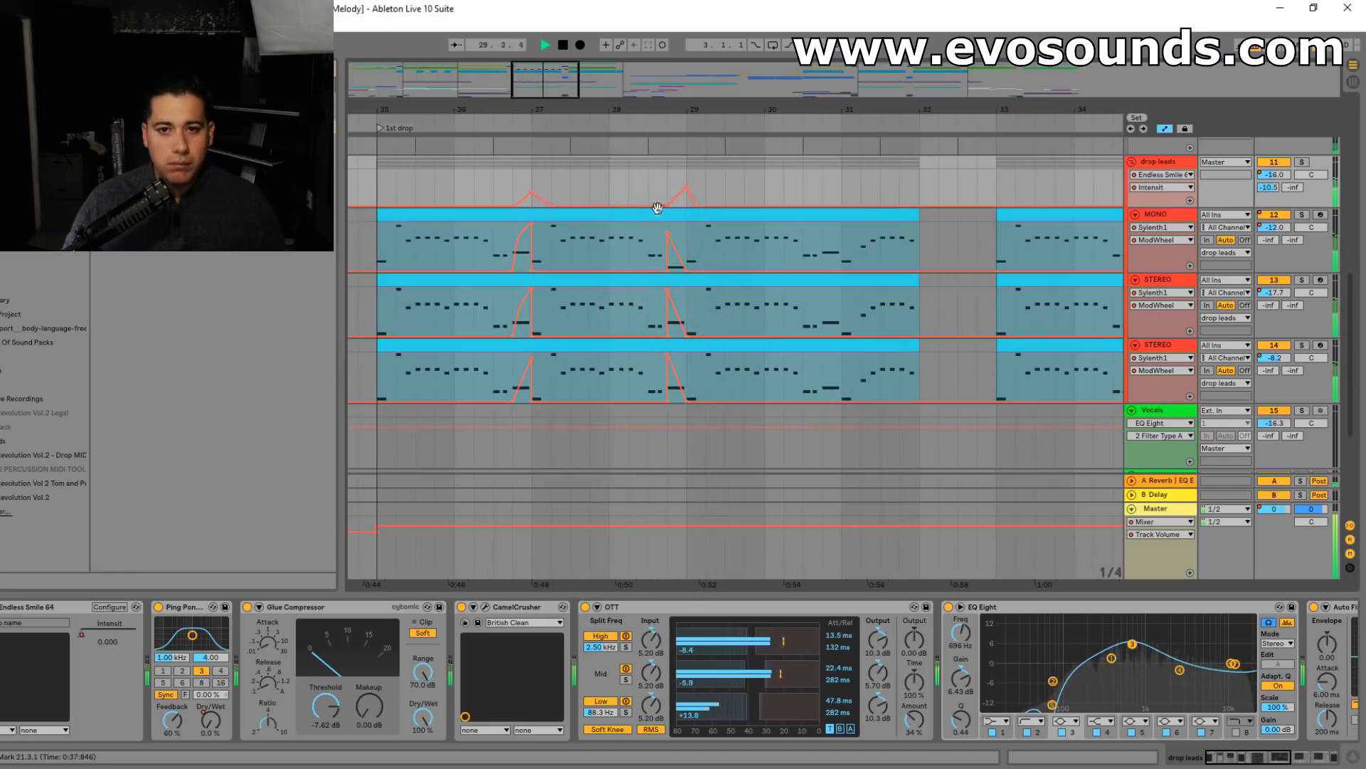
left_click_drag(751, 110, 634, 77)
key("space")
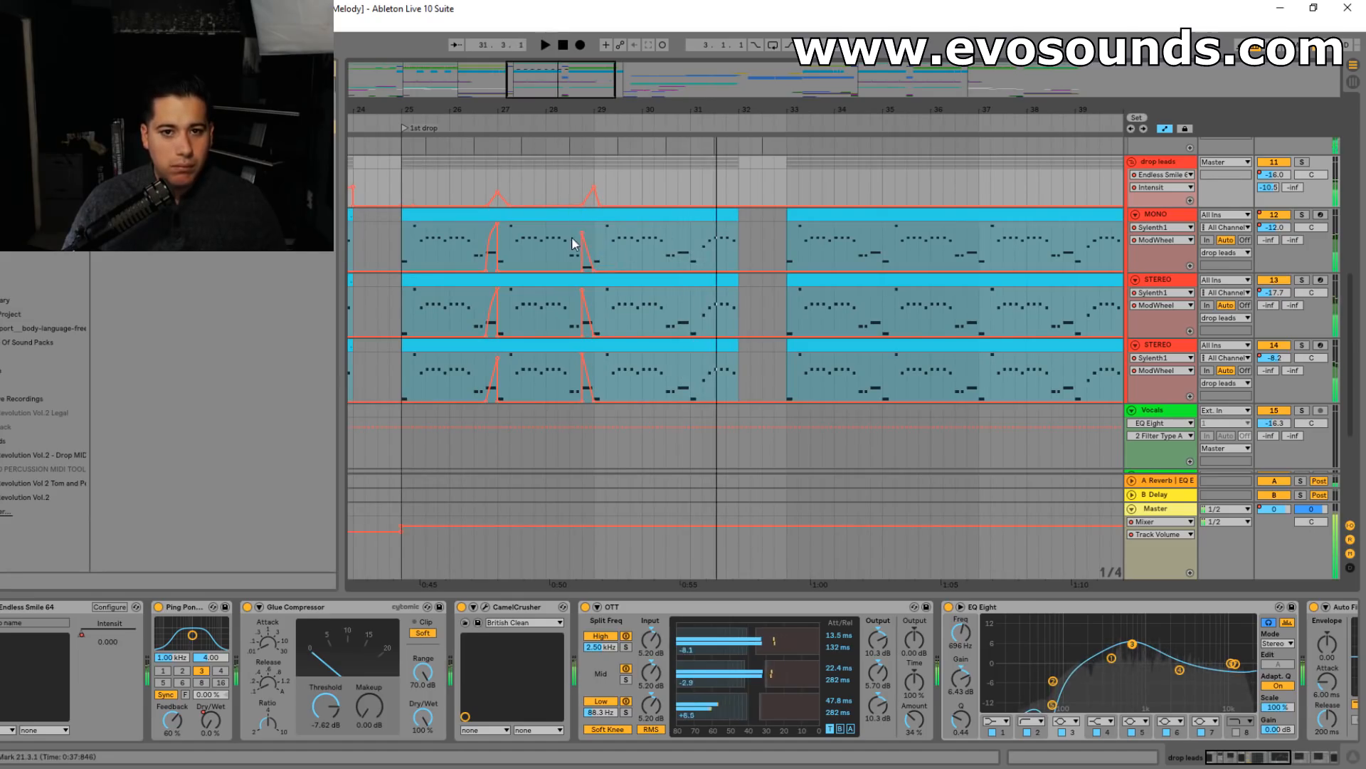
- Try to duplicate bars 25 to 29 of the lead tracks with their automation, undoing each attempt
left_click_drag(595, 237, 400, 347)
key("ctrl+d")
key("ctrl+z")
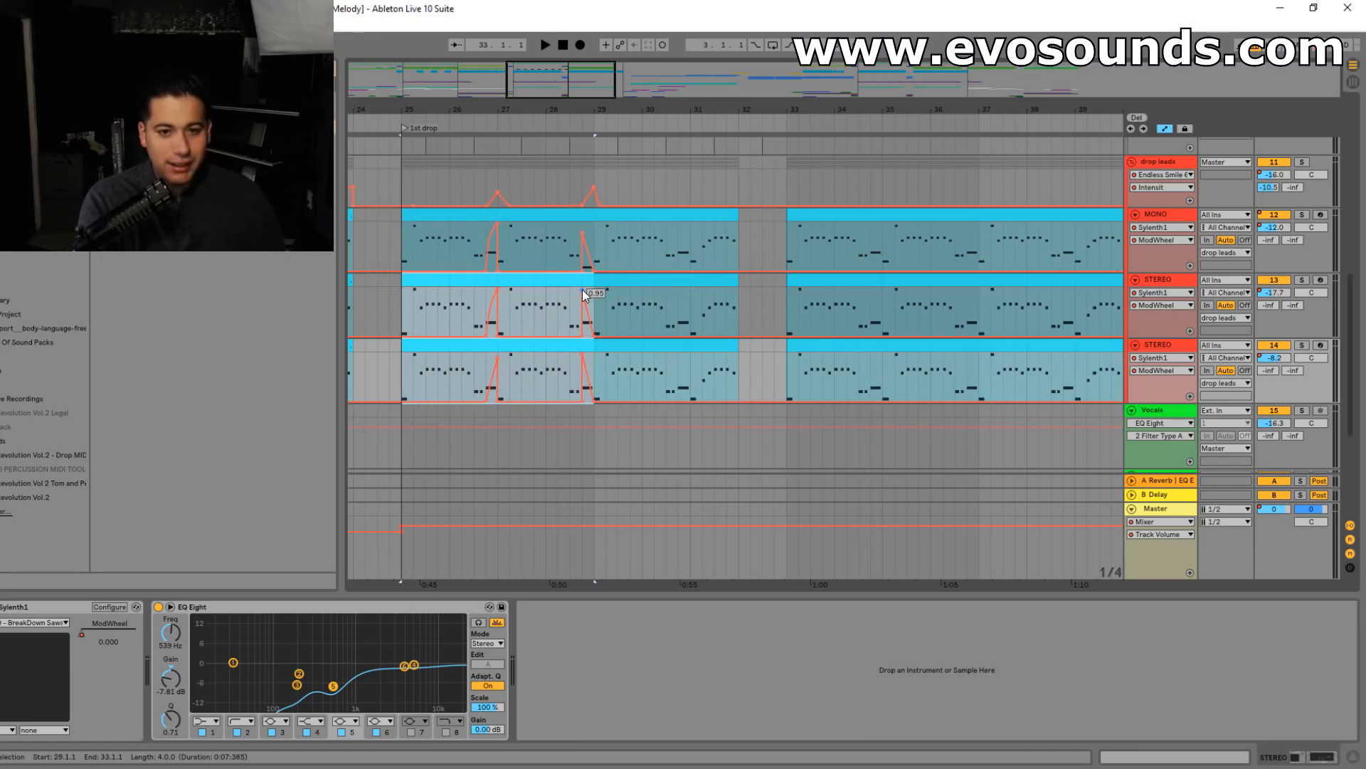
left_click_drag(600, 305, 413, 299)
key("ctrl+d")
key("ctrl+z")
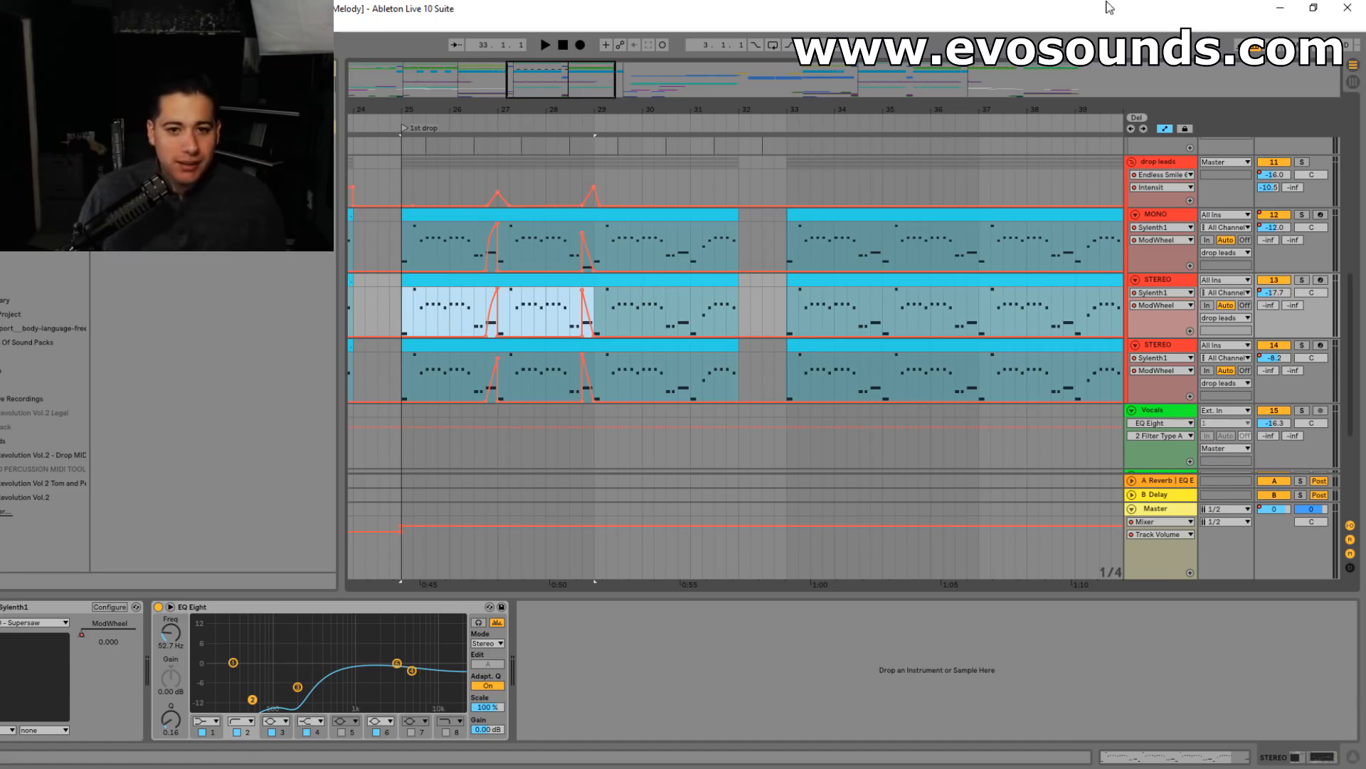
- Draw rising ModWheel ramps from 30.4 to 31 on the MONO and both STEREO tracks and play from 30.4.1
left_click(678, 270)
left_click(686, 274)
mouse_move(690, 271)
left_mouse_down()
mouse_move(691, 234)
mouse_move(691, 262)
left_mouse_up()
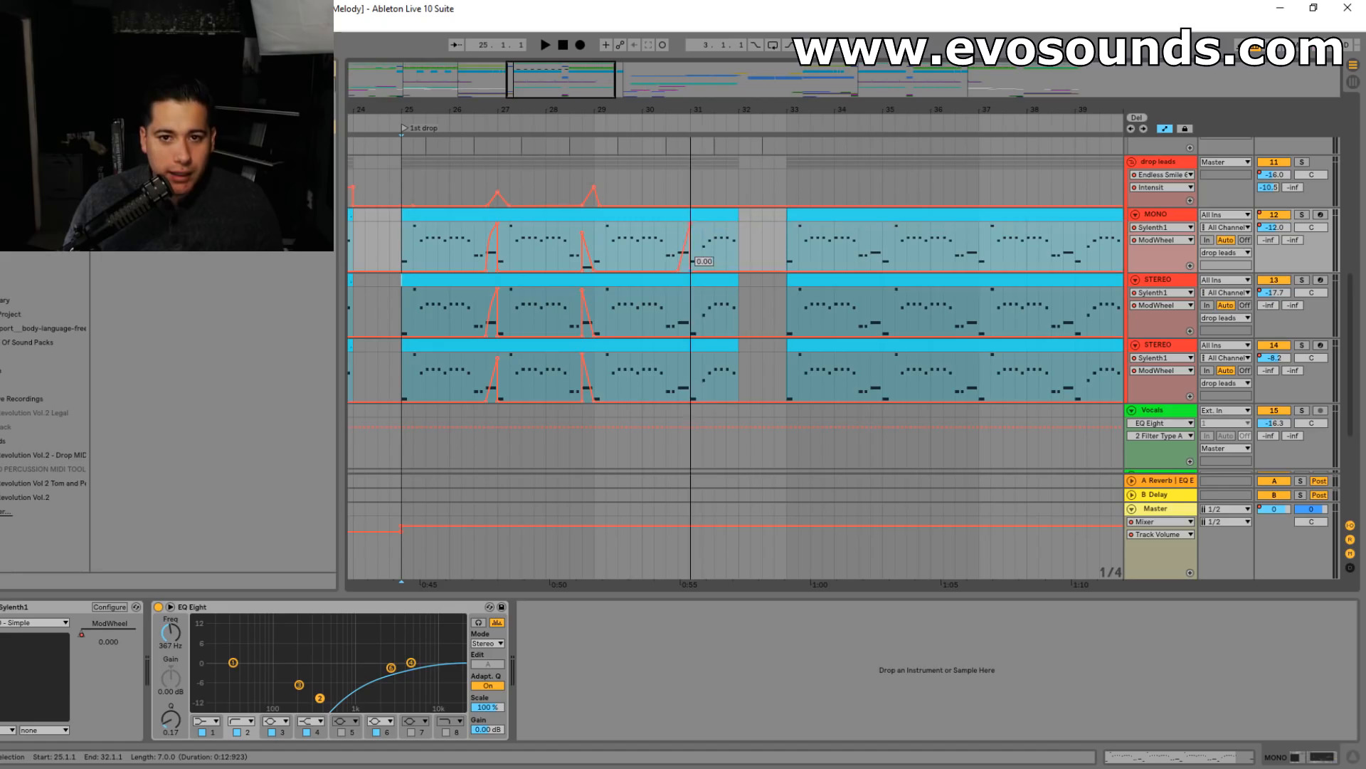
left_click(686, 335)
mouse_move(686, 334)
left_mouse_down()
mouse_move(690, 295)
mouse_move(703, 333)
left_mouse_up()
left_click(677, 401)
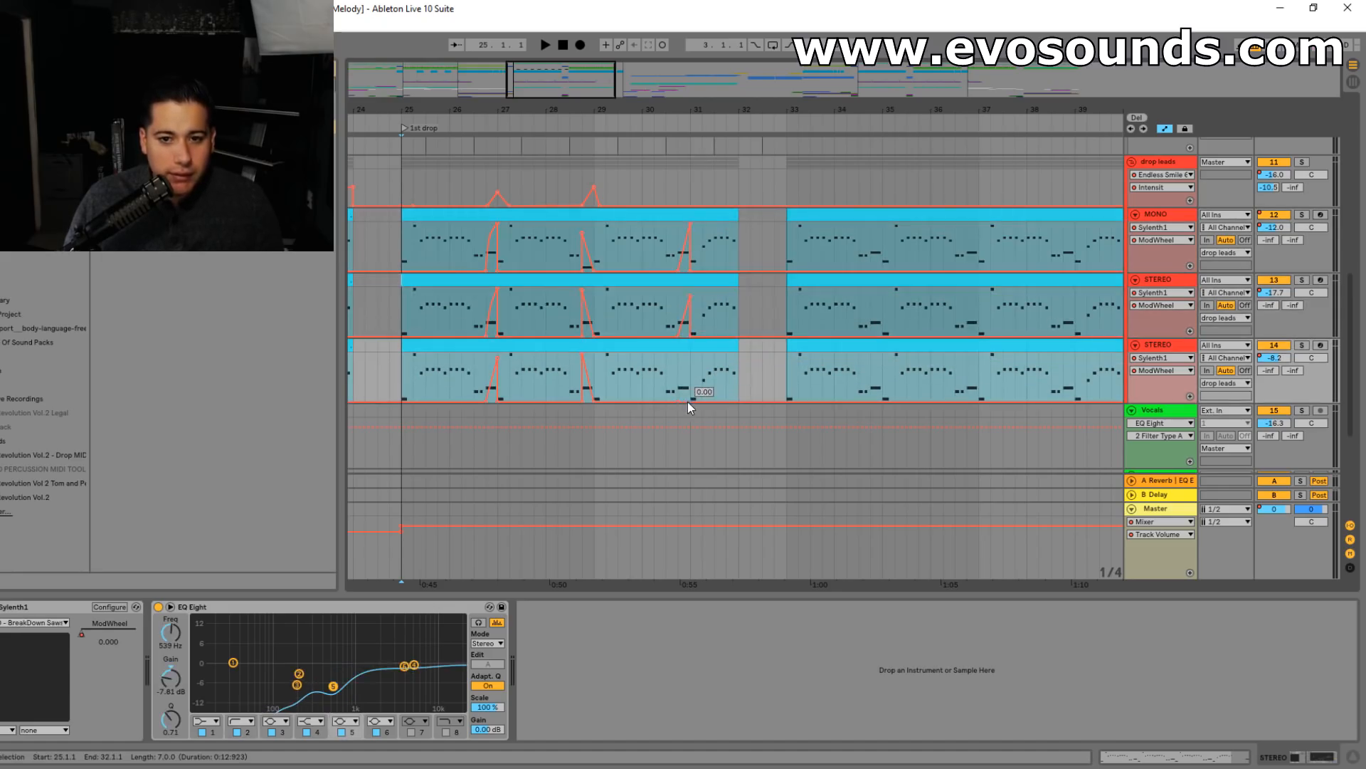
key("space")
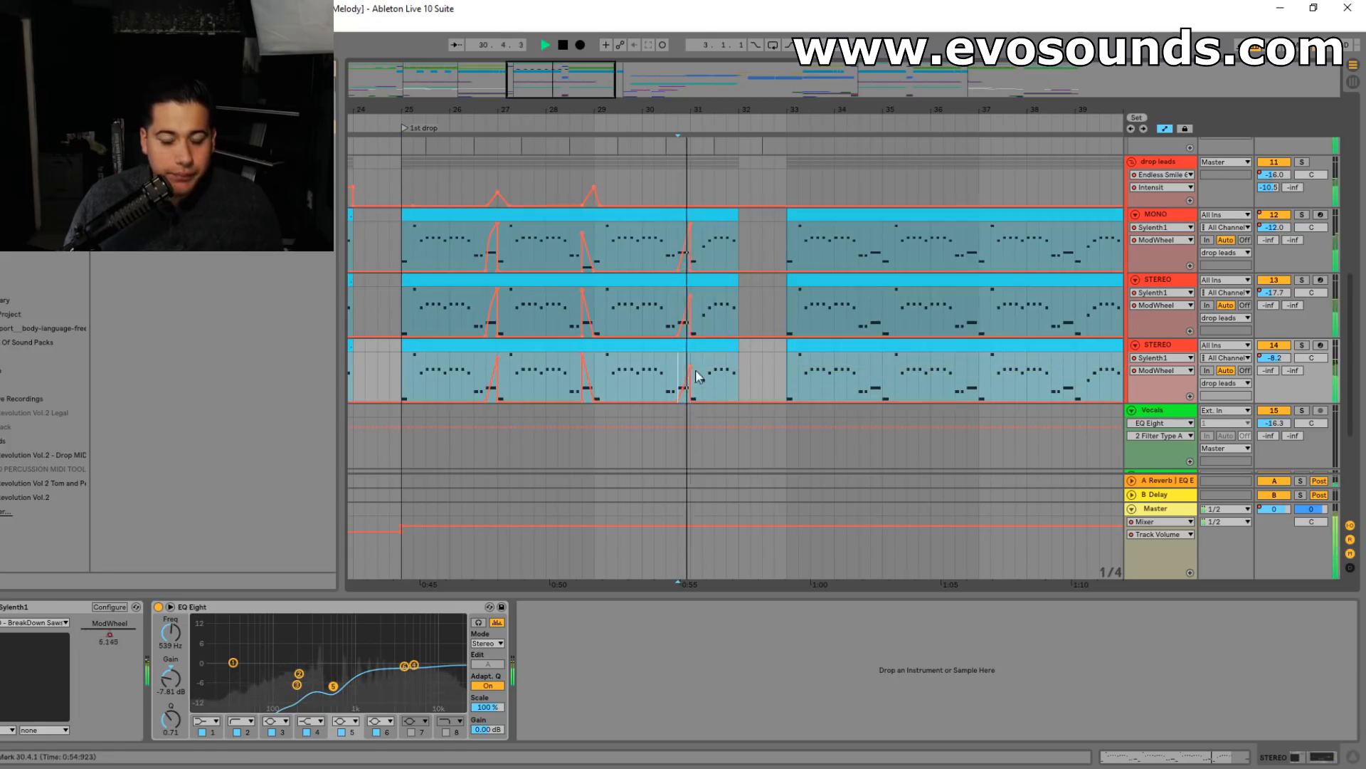
- Duplicate the FR2 Percussion fills from bars 25–33 into bars 33–41 and delete the fill clip just before bar 33
left_click_drag(584, 71, 597, 79)
scroll(619, 196, "up", 5)
scroll(583, 156, "down", 3)
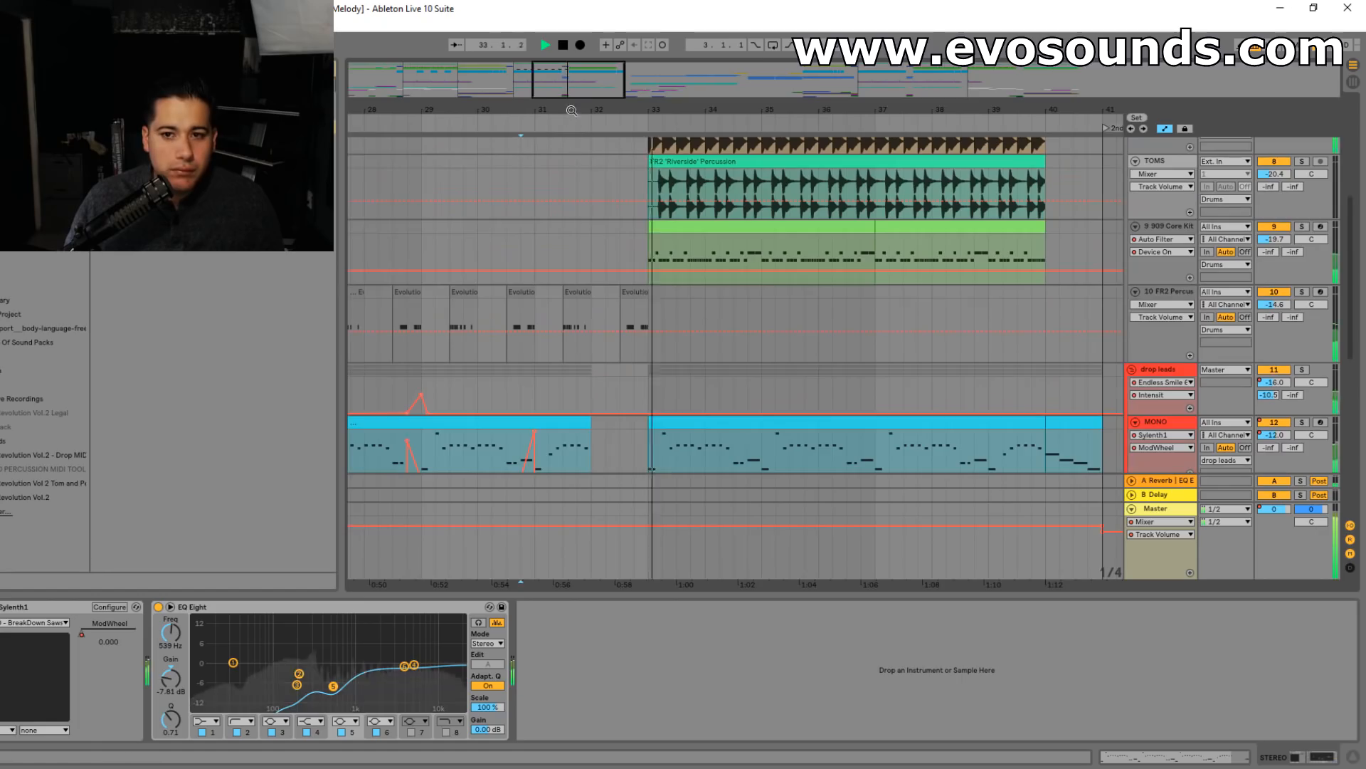
left_click_drag(584, 84, 573, 66)
left_click_drag(726, 309, 459, 313)
key("ctrl+d")
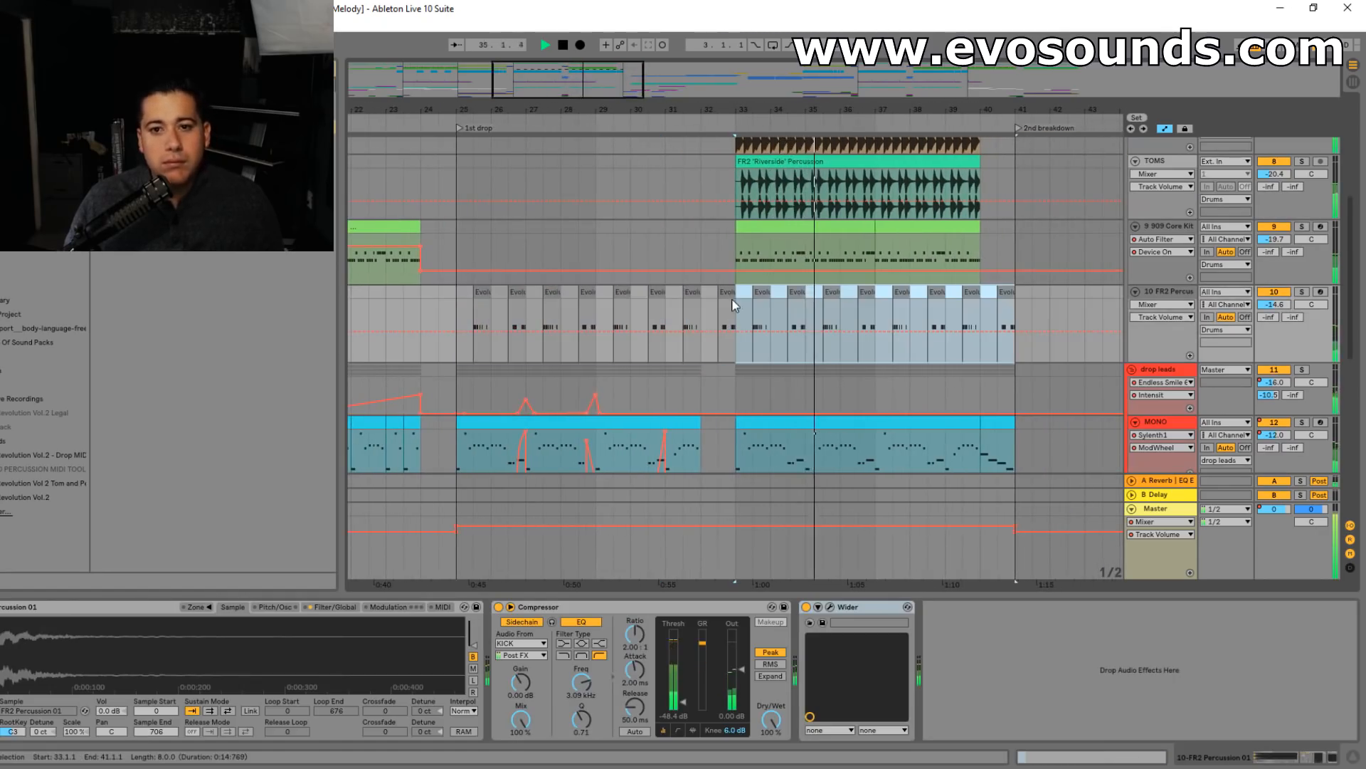
left_click_drag(735, 296, 719, 293)
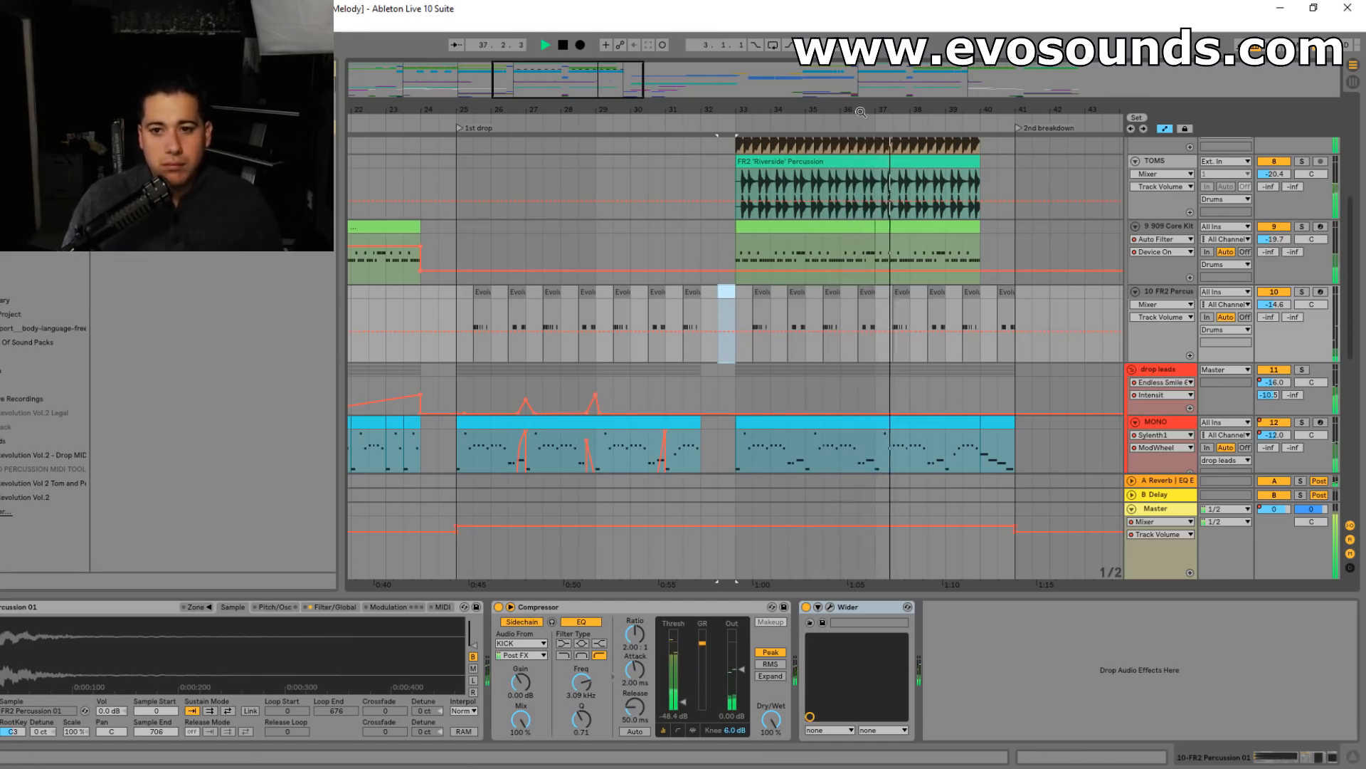
- Lower the FR2 Percussion track's volume to about -15.8 dB and replay the fills from just before bar 33
scroll(575, 292, "up", 2)
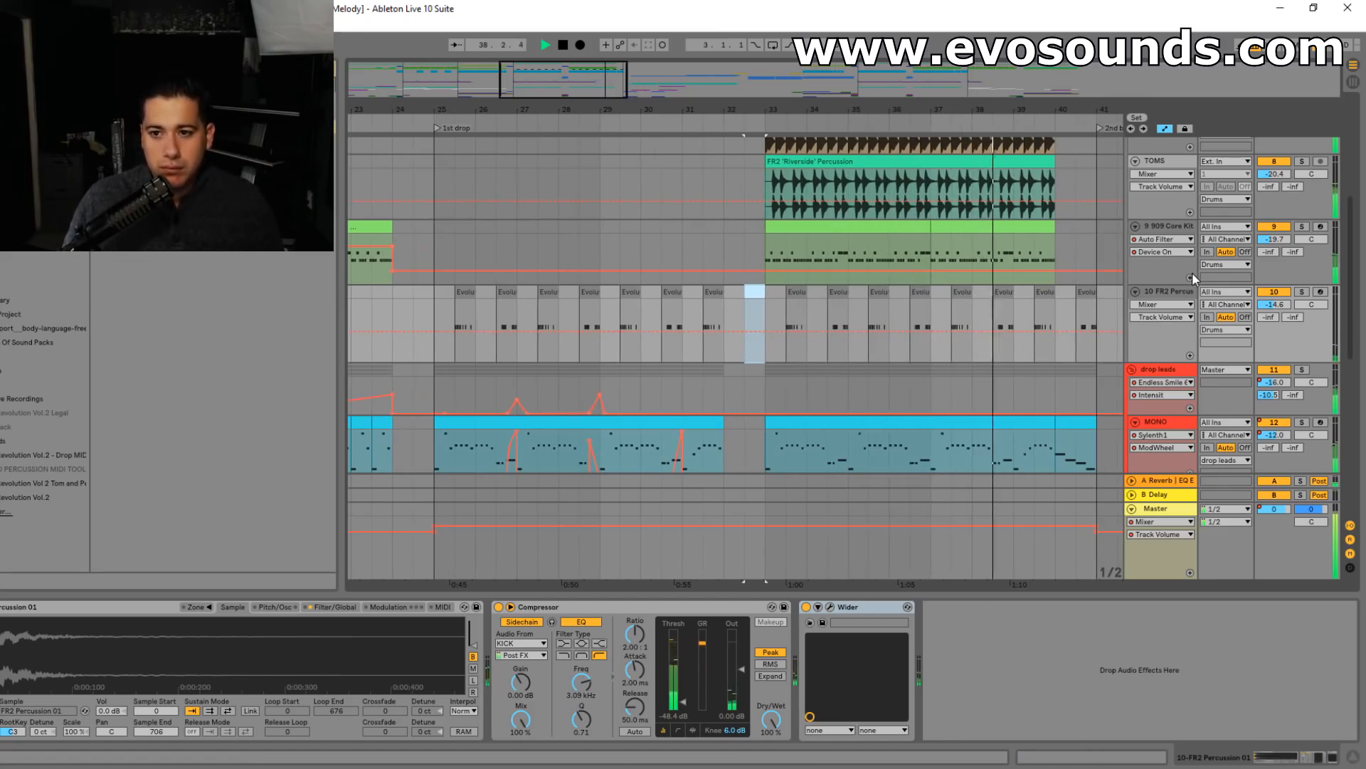
left_click(1283, 305)
left_click_drag(1283, 305, 1283, 311)
key("space")
key("space")
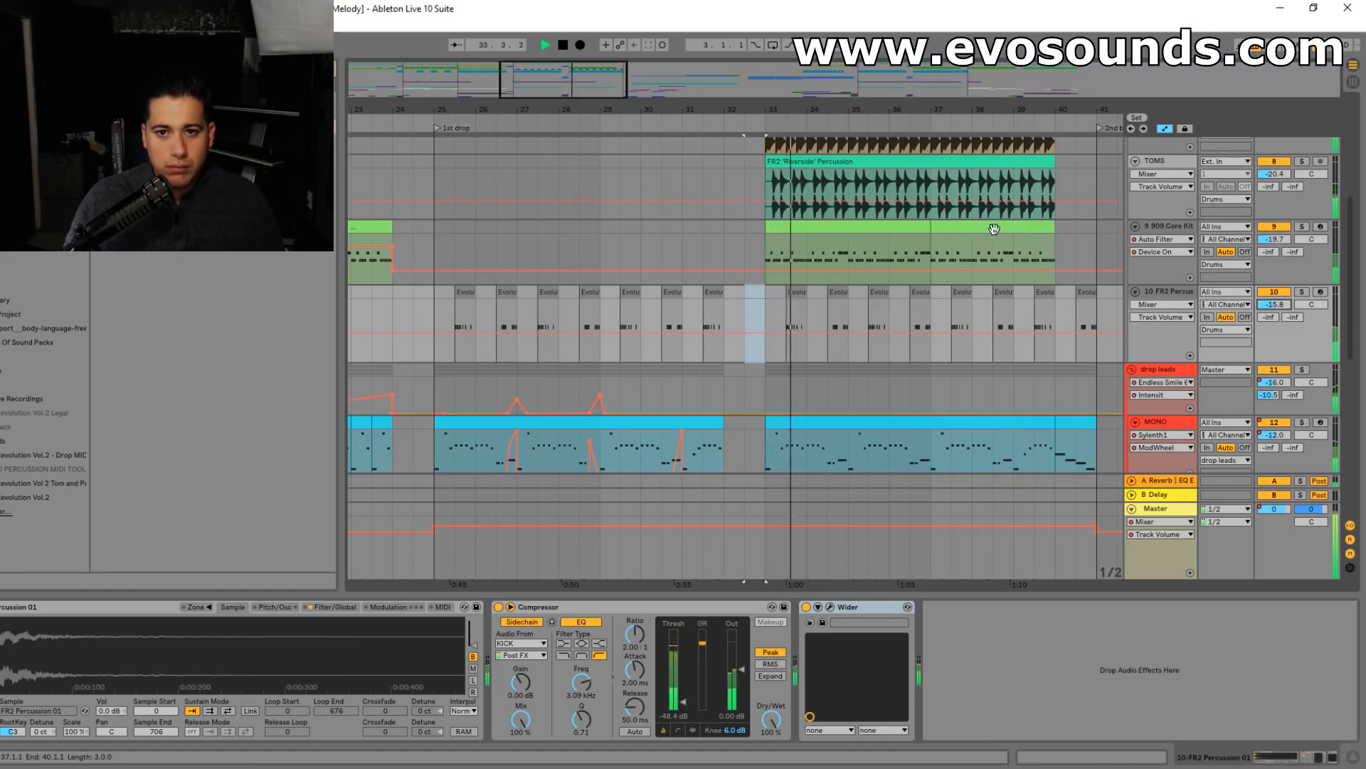
- Play the 909 Core Kit clip from 33.1.1 and trim its start to 33.1.3
left_click_drag(518, 90, 585, 112)
left_click(755, 234)
key("space")
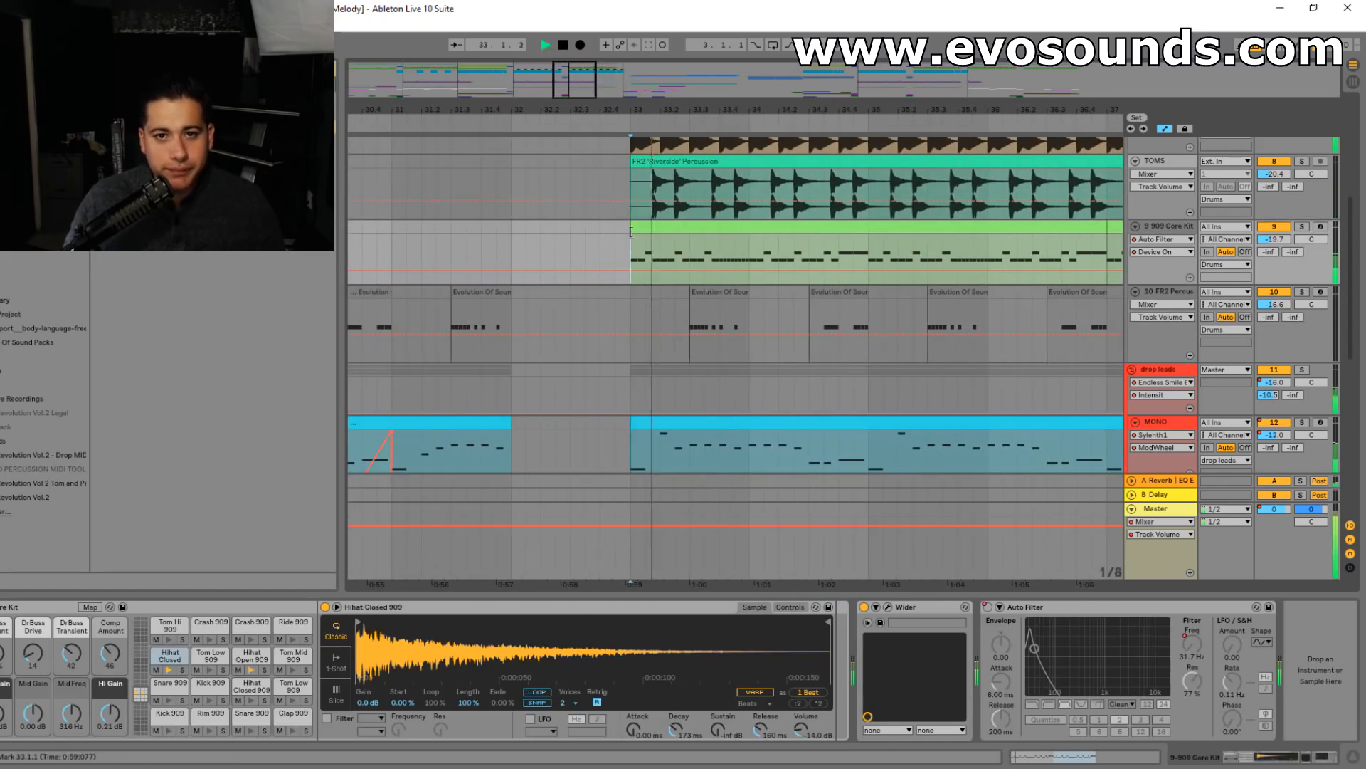
left_click(636, 228)
left_click_drag(636, 228, 646, 231)
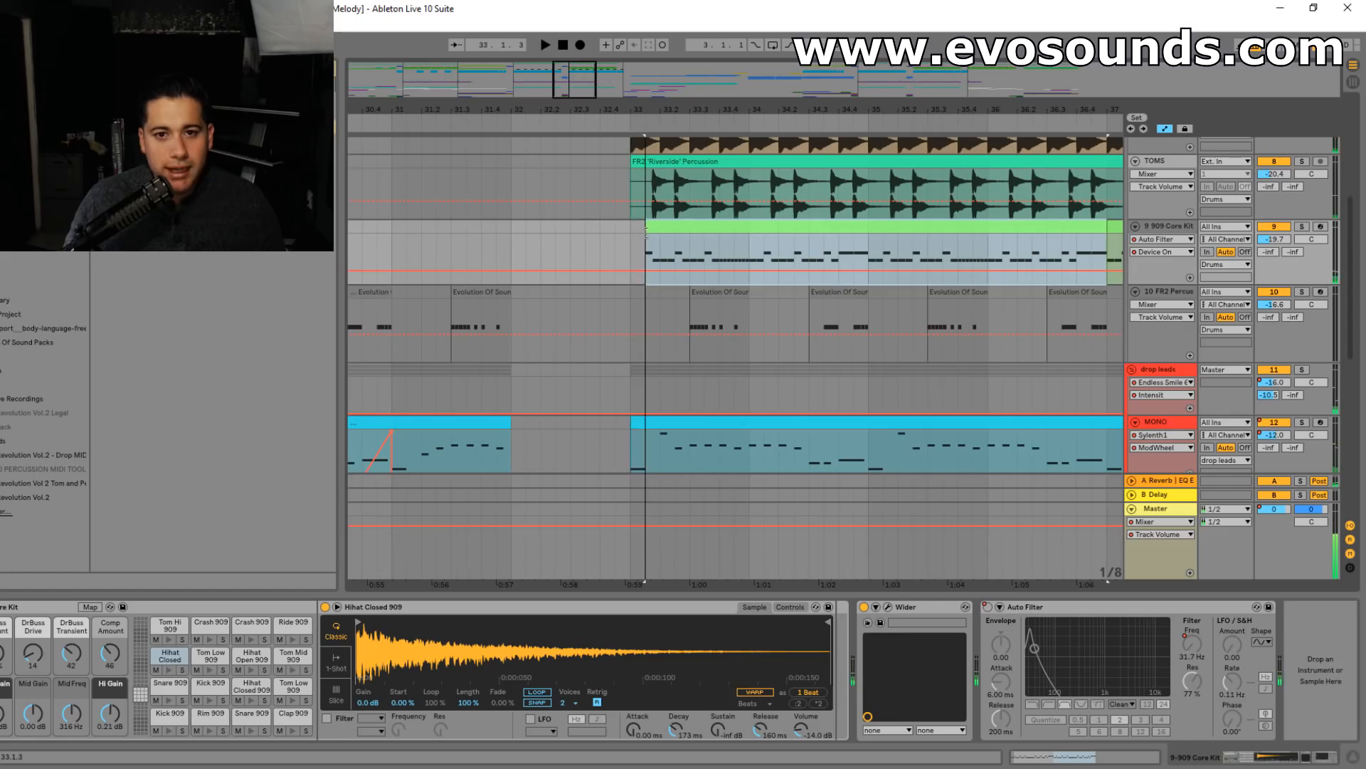
- Play the drop from just before bar 33 and raise the 909 Core Kit track's volume to -18.9 dB
left_click(573, 240)
key("space")
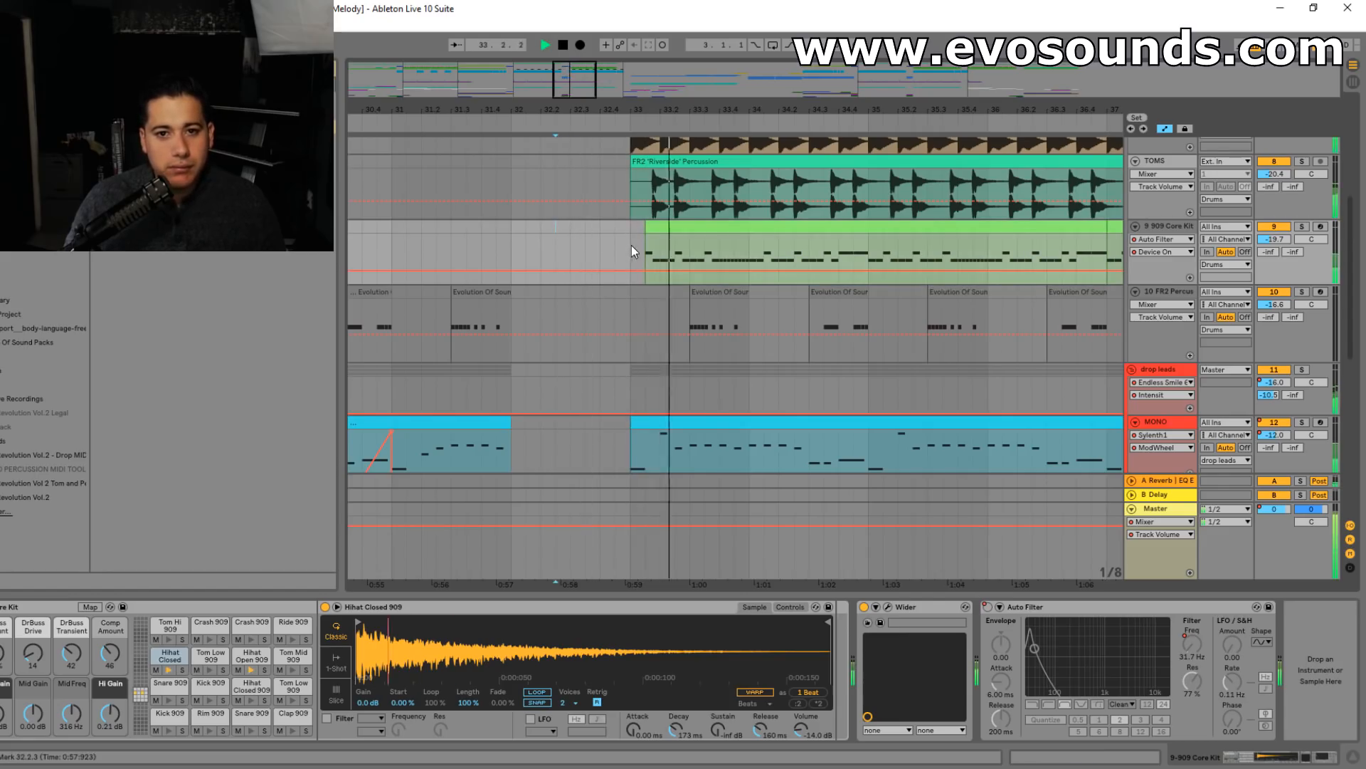
left_click(578, 206)
key("space")
key("space")
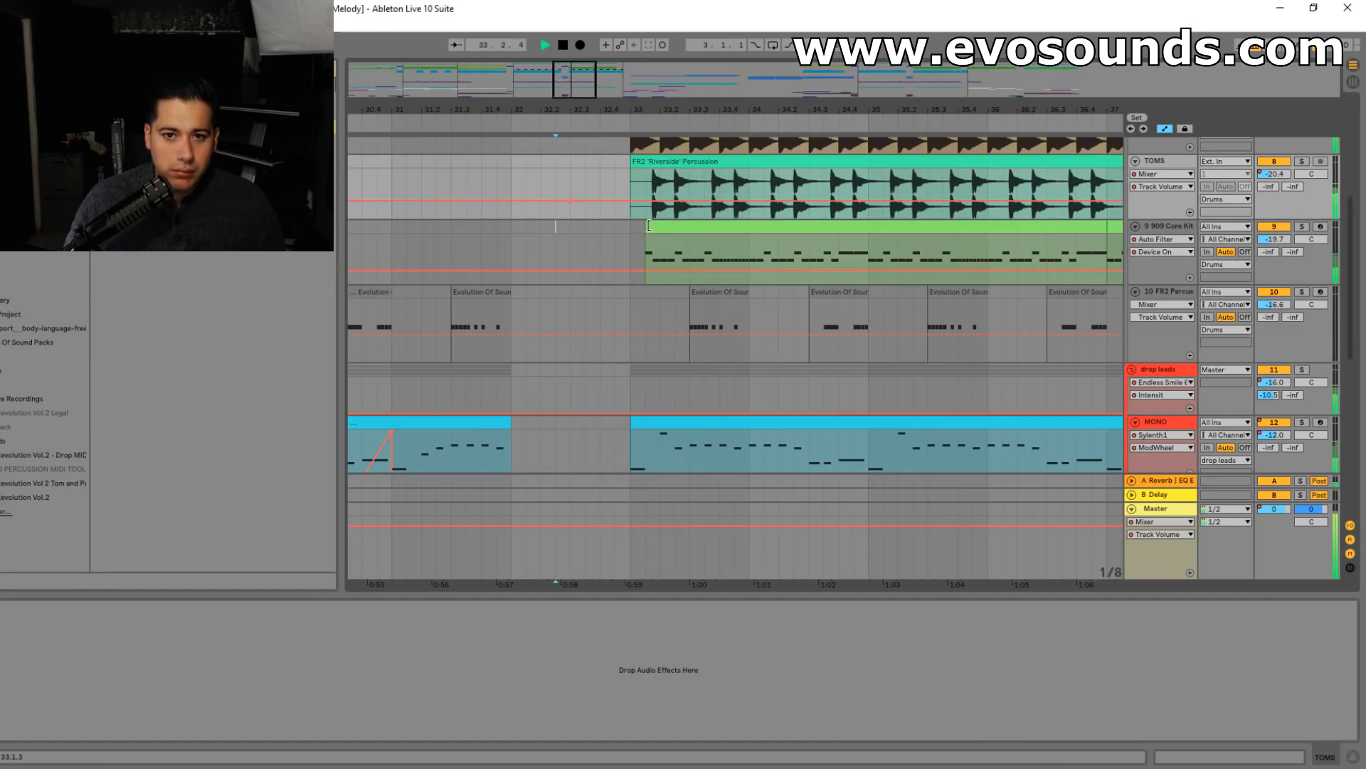
left_click_drag(1278, 240, 1278, 227)
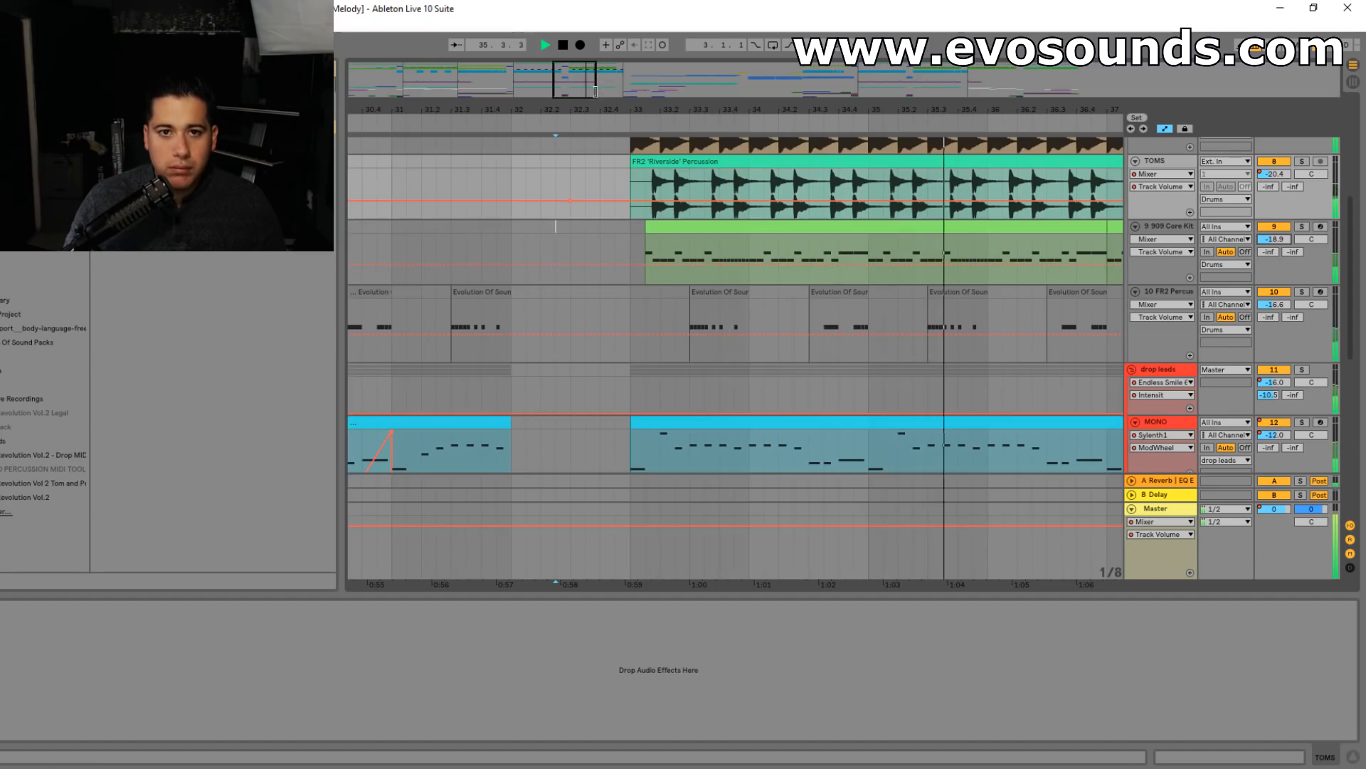
scroll(1092, 205, "down", 2)
- Solo the 909 Core Kit track and add LFOTool to the end of its device chain
key("space")
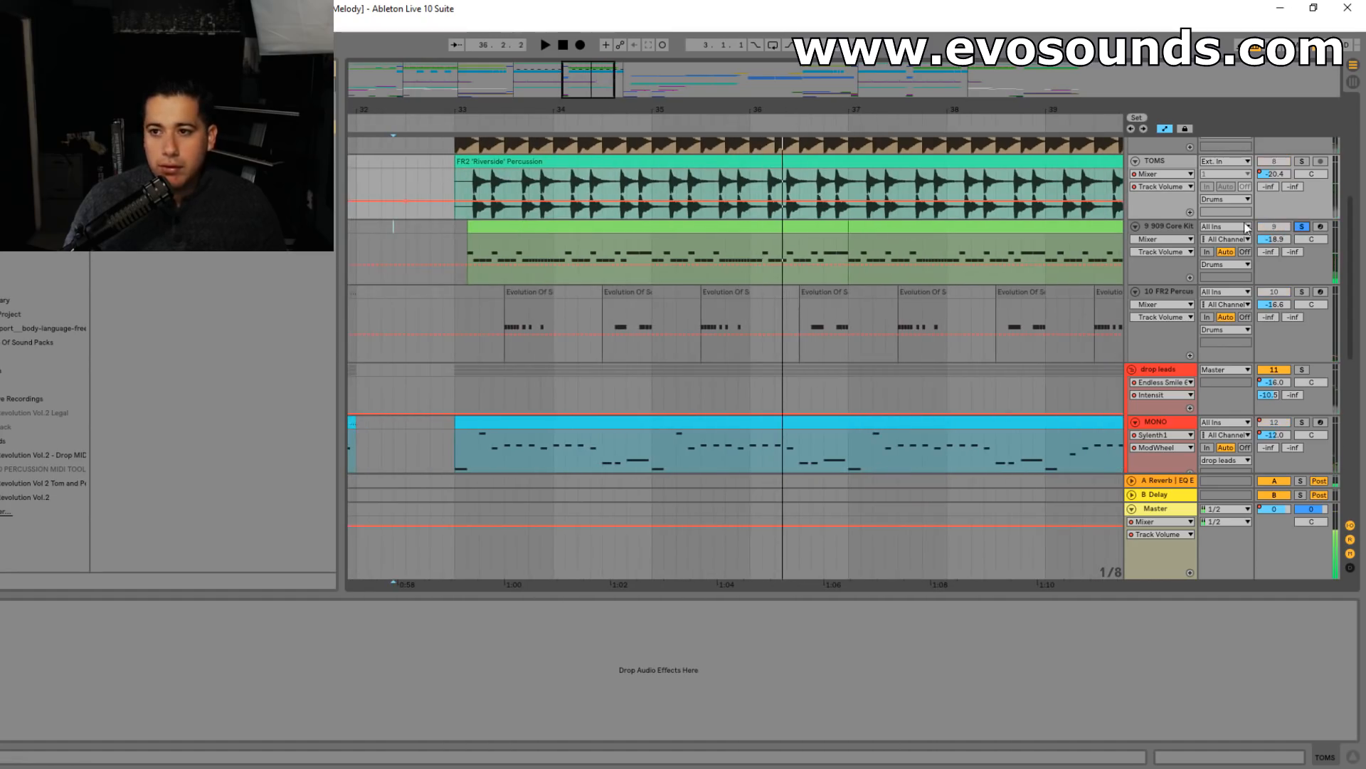
left_click(1178, 228)
key("ctrl+f")
type("eq")
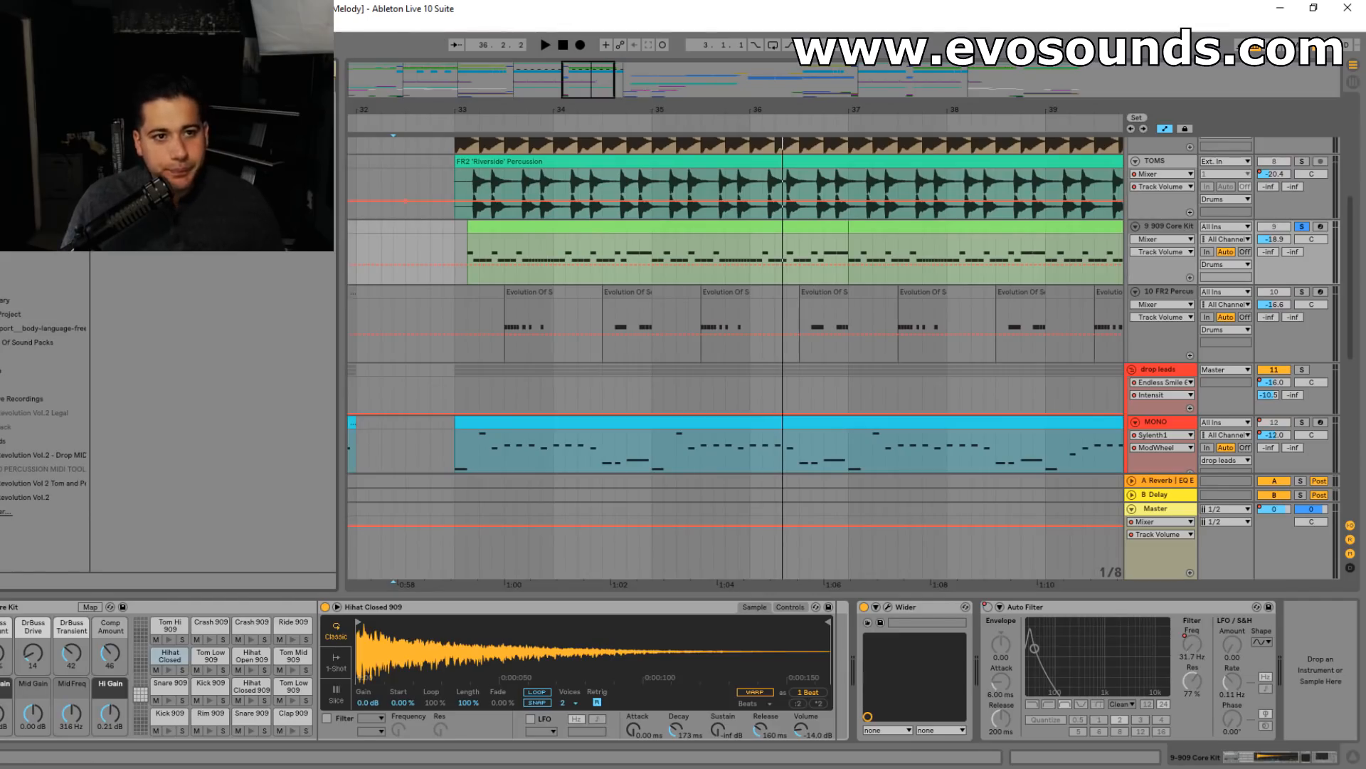
left_click_drag(1322, 606, 1322, 608)
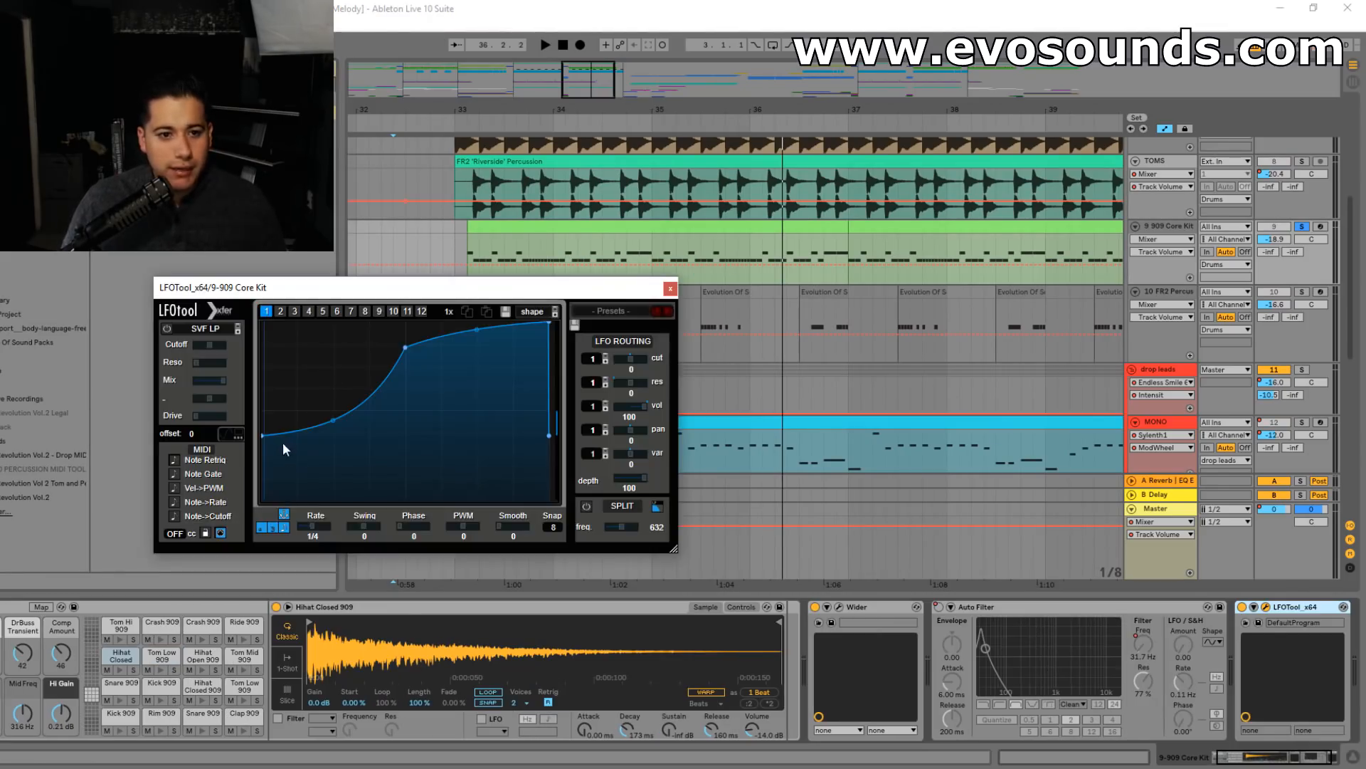
- Raise the middle point of the LFOTool curve to full level and compare the 909 Core Kit with the plugin bypassed and active
left_click_drag(406, 353, 399, 323)
key("space")
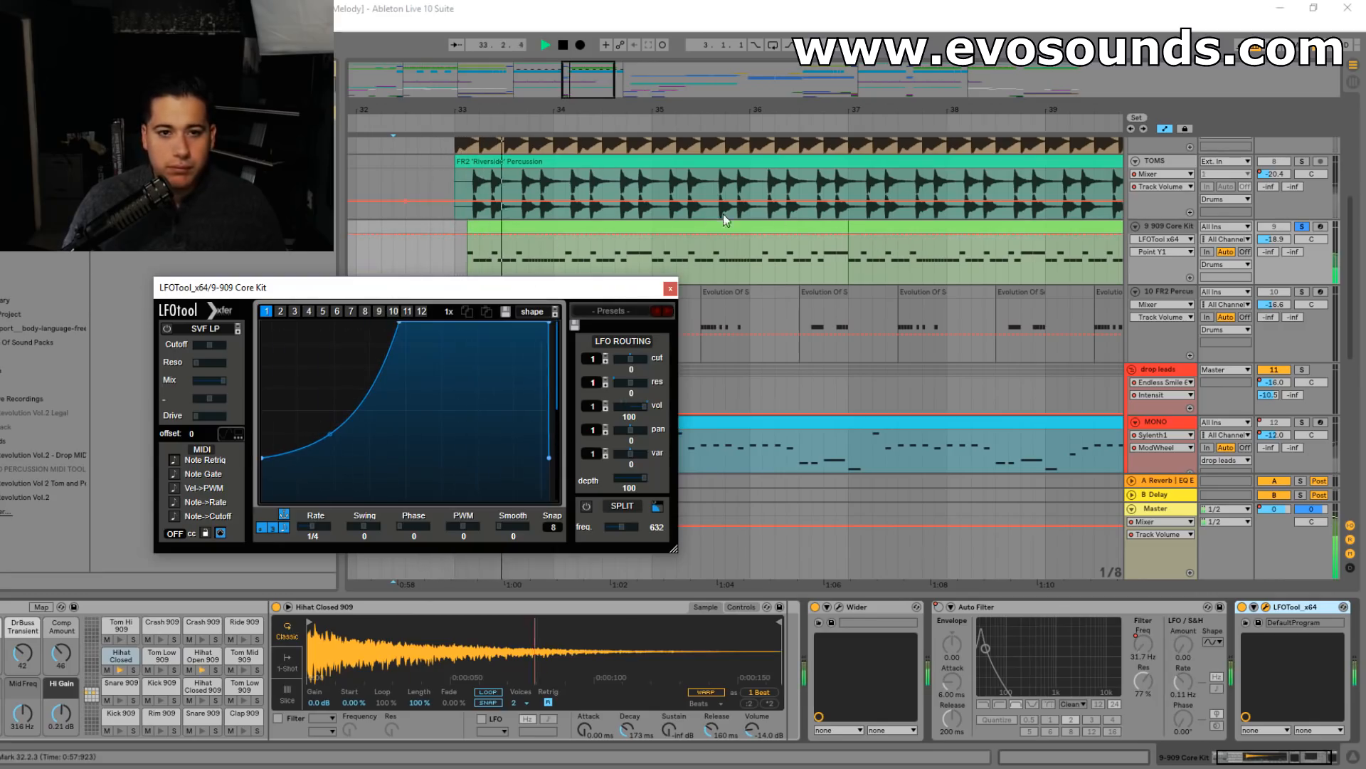
left_click(1242, 607)
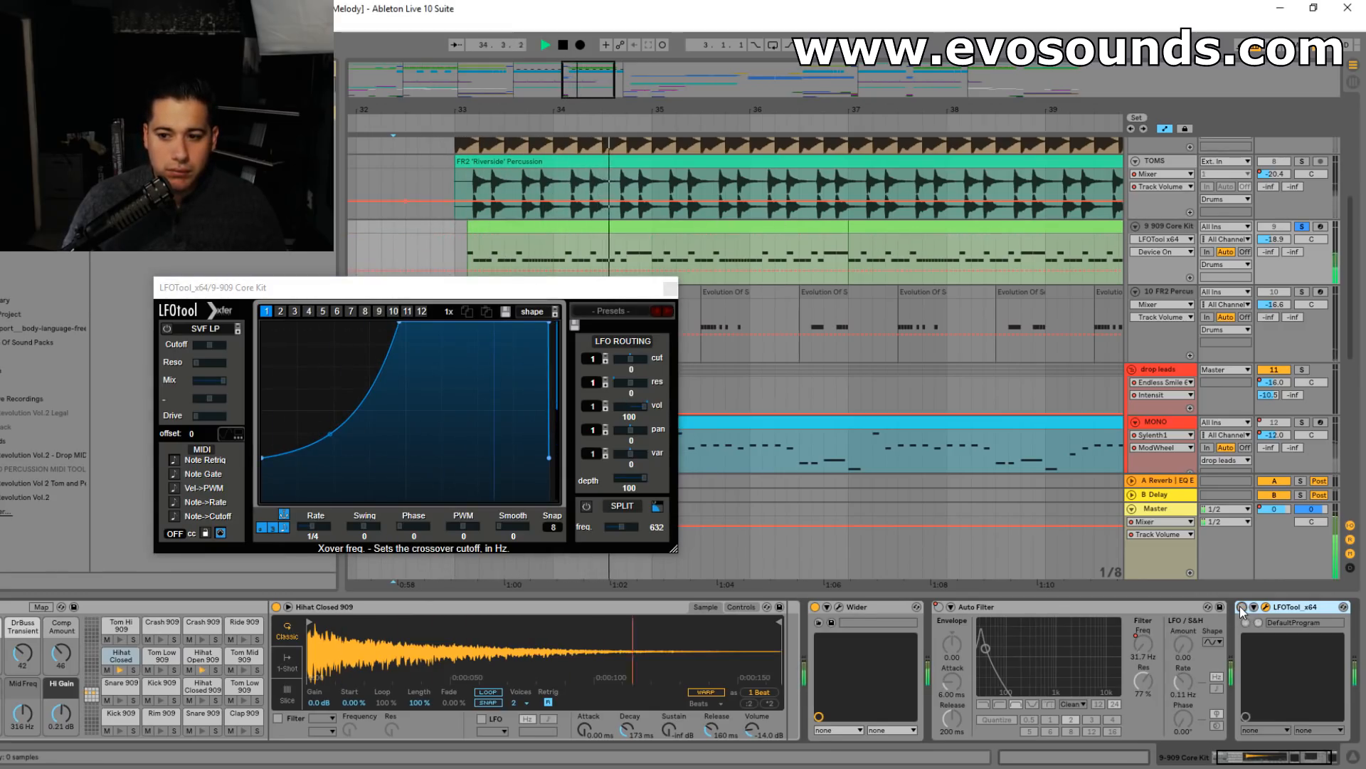
left_click(1242, 607)
left_click(1300, 227)
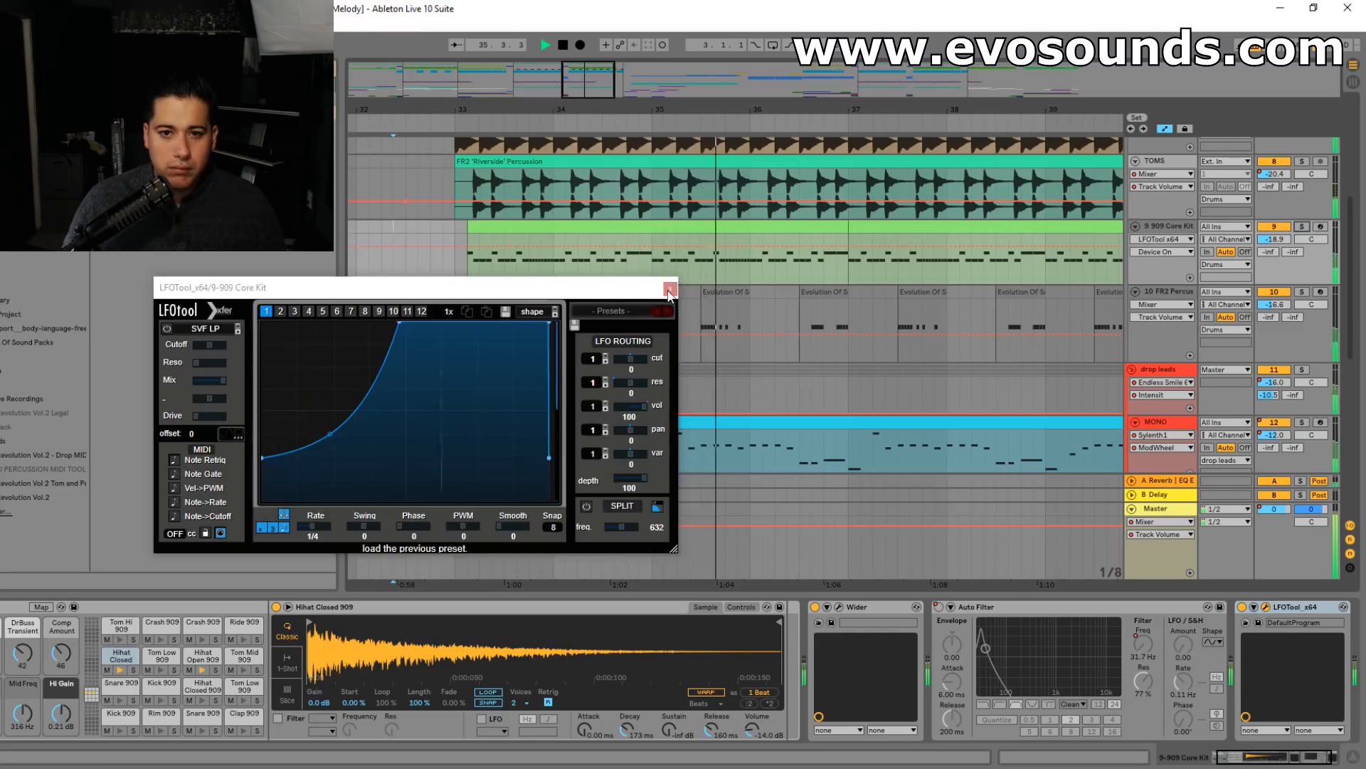
left_click(670, 288)
- Play from just before the 1st drop and lower the FR2 Percussion track's volume to -18.7 dB
key("minus")
key("minus")
key("minus")
left_click(379, 165)
left_click(423, 178)
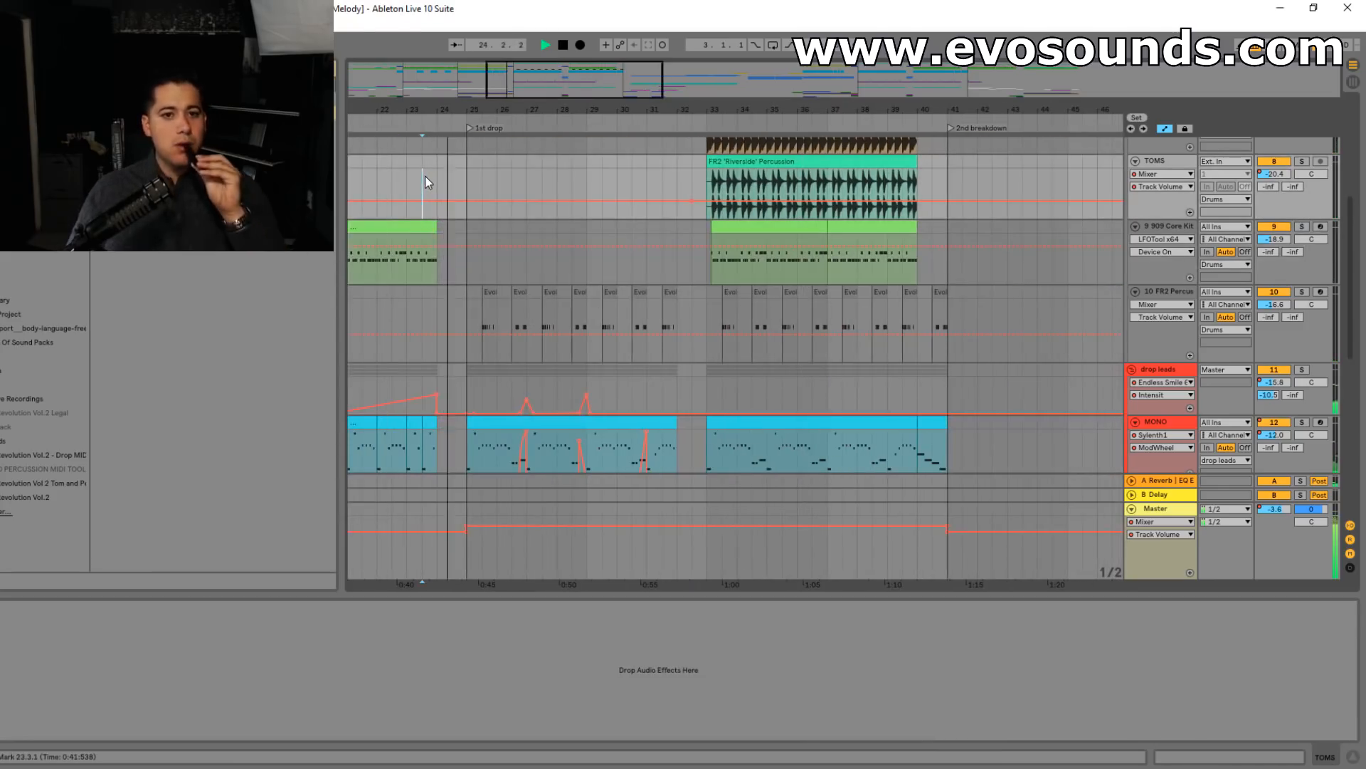
scroll(540, 267, "down", 3)
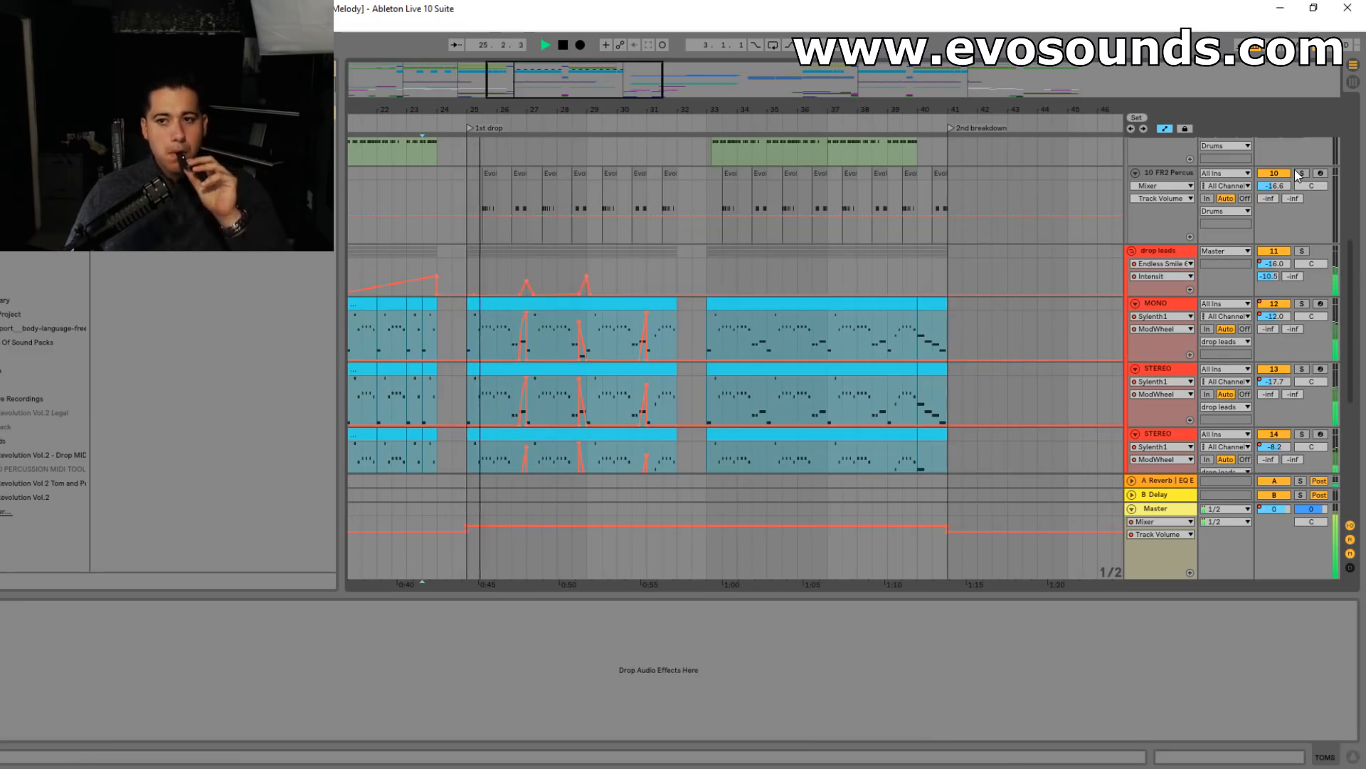
left_click_drag(1276, 183, 1281, 189)
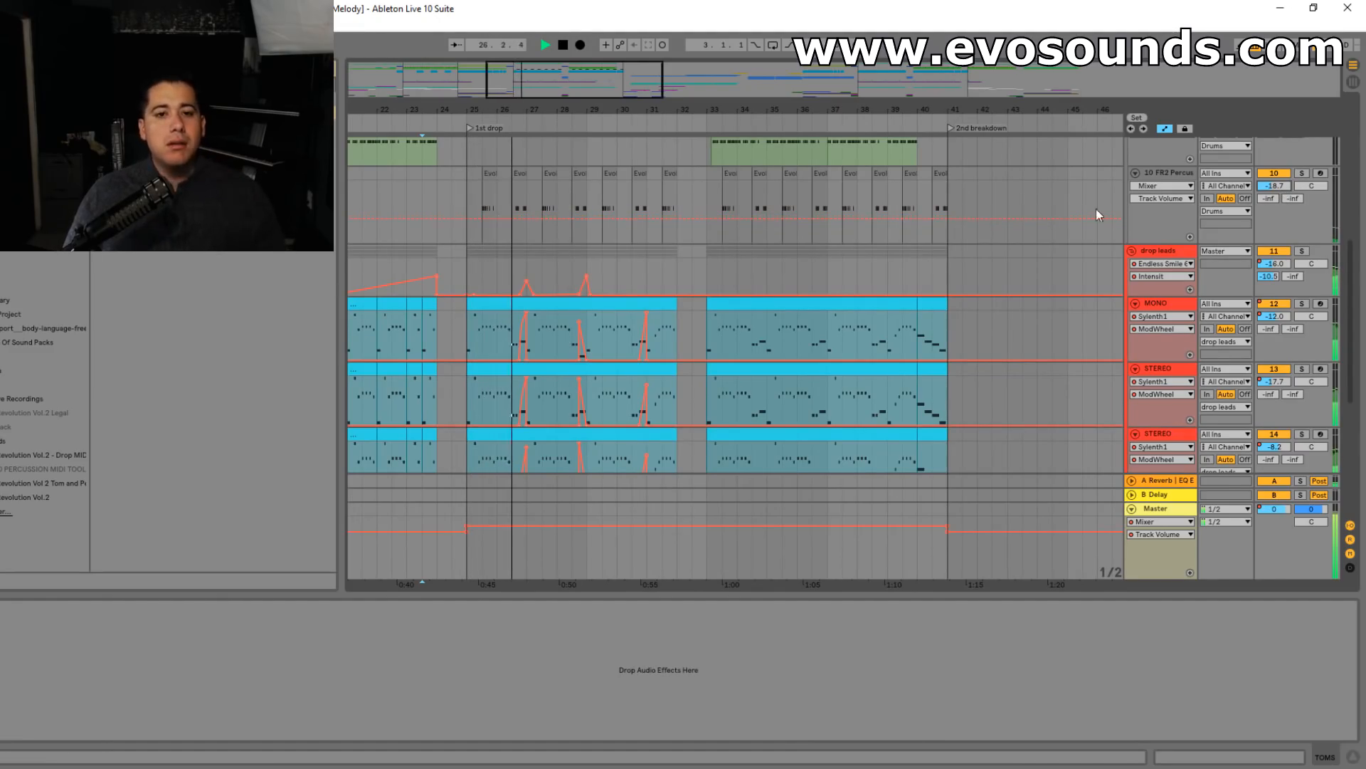
- Copy the drop leads group's Intensity automation from the drop's first half to bar 33 and play the transition into it
scroll(1014, 313, "up", 8)
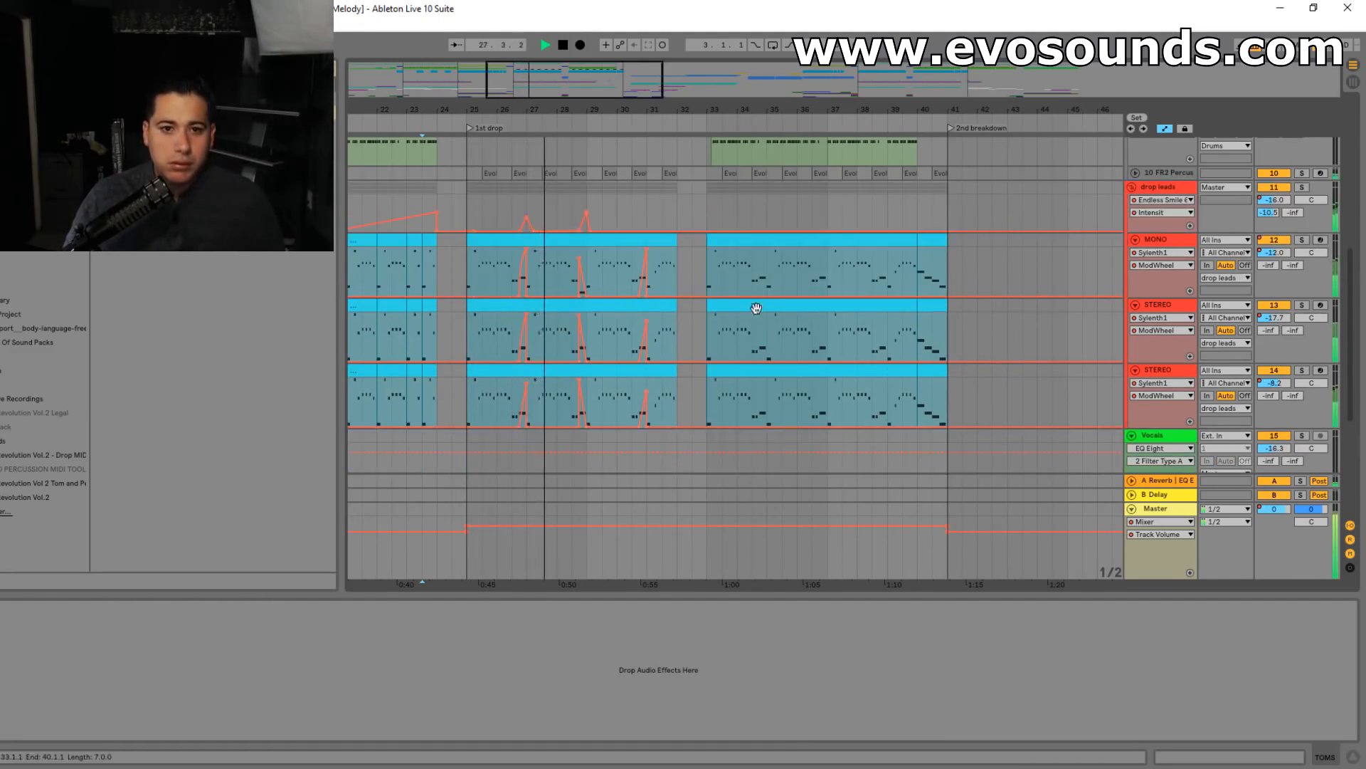
scroll(1018, 308, "up", 2)
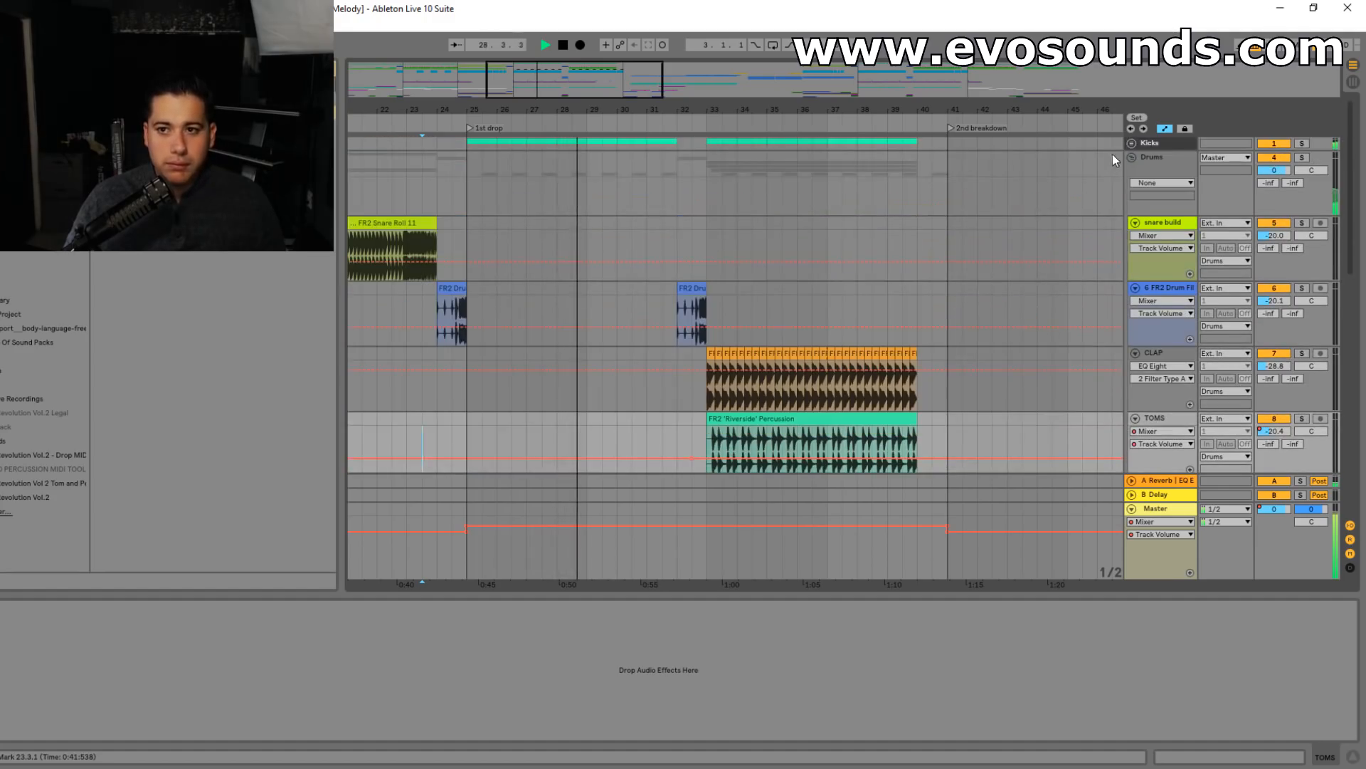
scroll(1048, 384, "down", 9)
scroll(1082, 352, "down", 5)
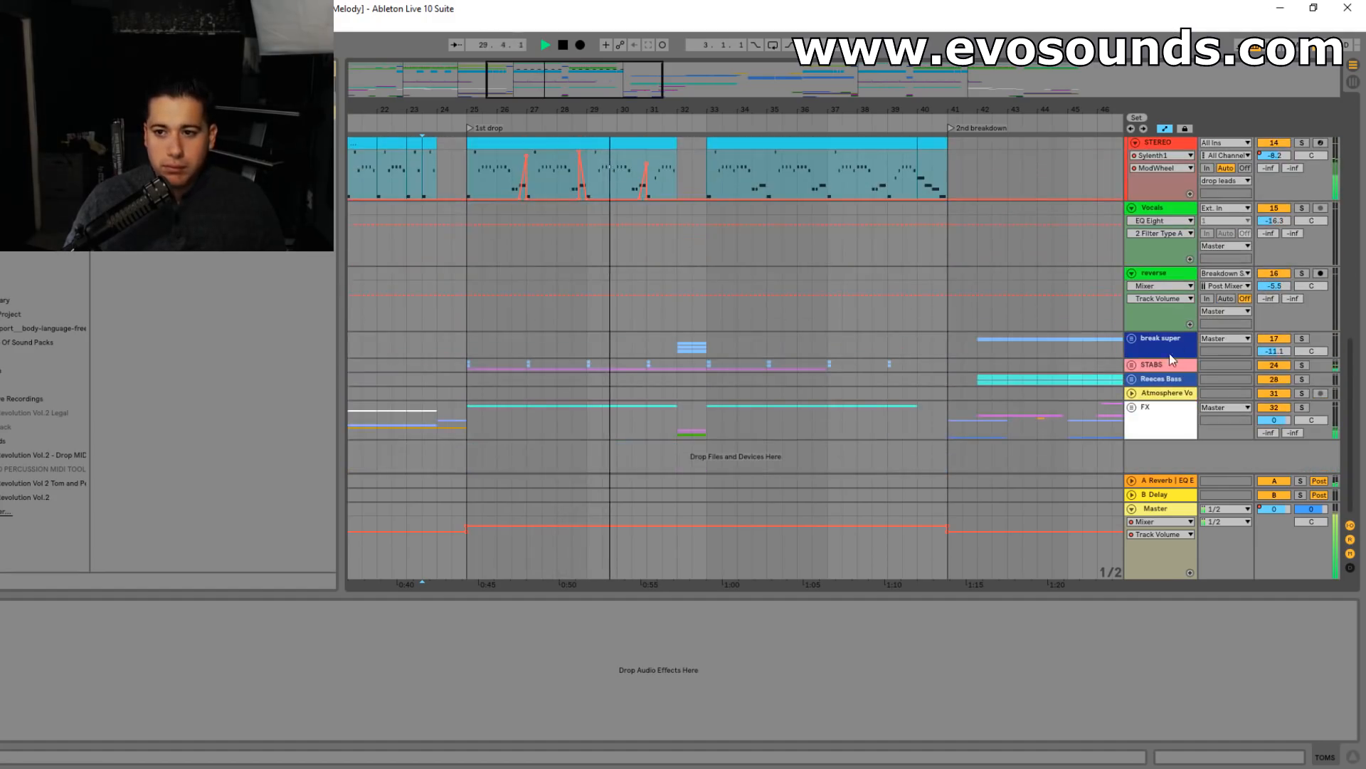
scroll(747, 252, "up", 6)
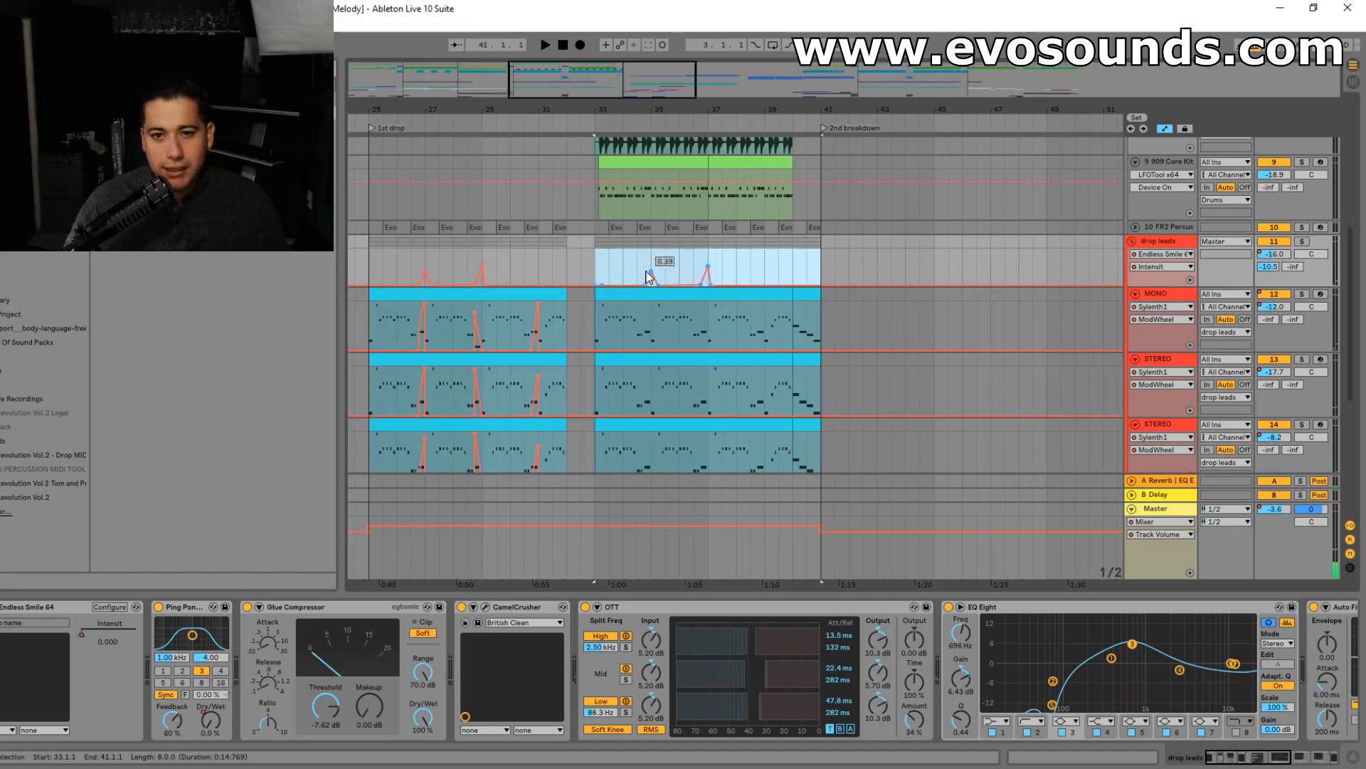
left_click(649, 277)
key("space")
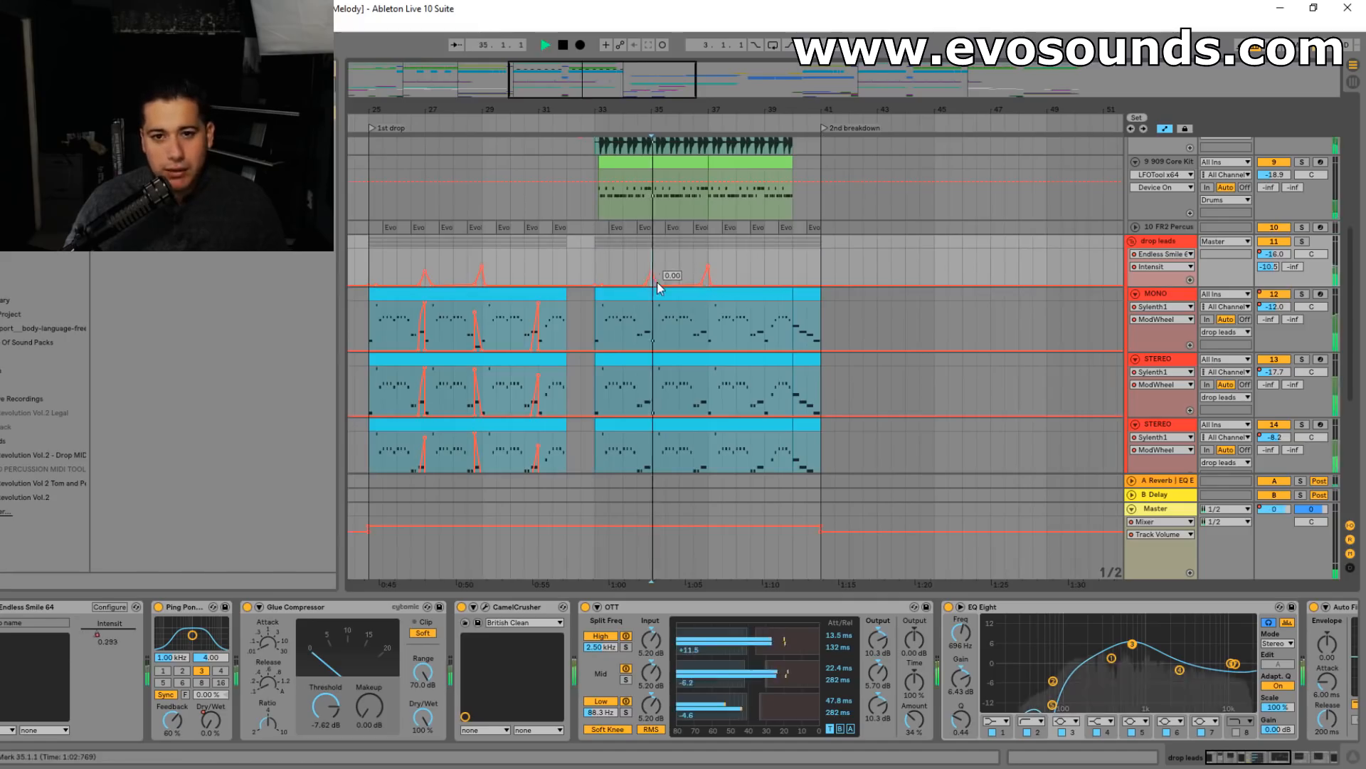
left_click(580, 268)
- Copy the first-half MONO and both STEREO lead clips with their ModWheel automation to bar 33 on their own tracks
left_click(470, 295)
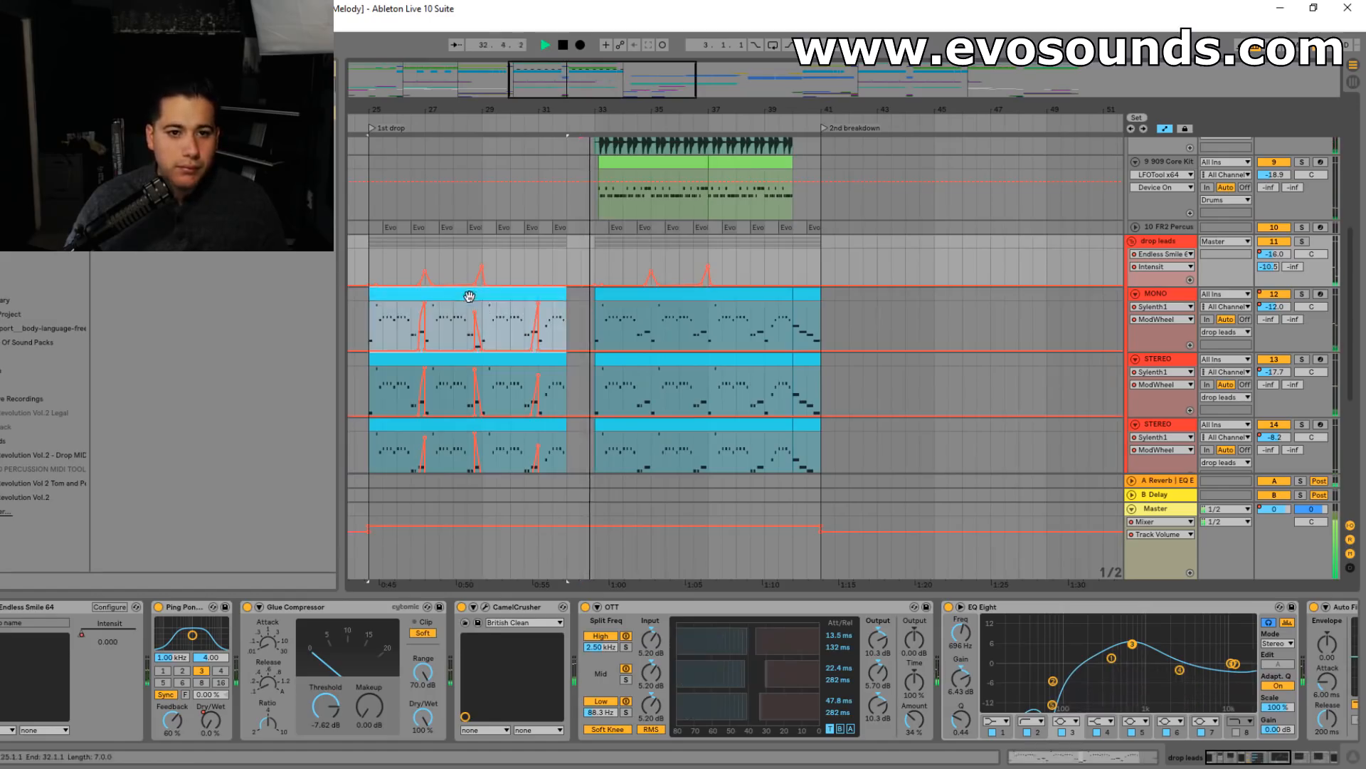
key("ctrl+c")
left_click(647, 292)
key("ctrl+v")
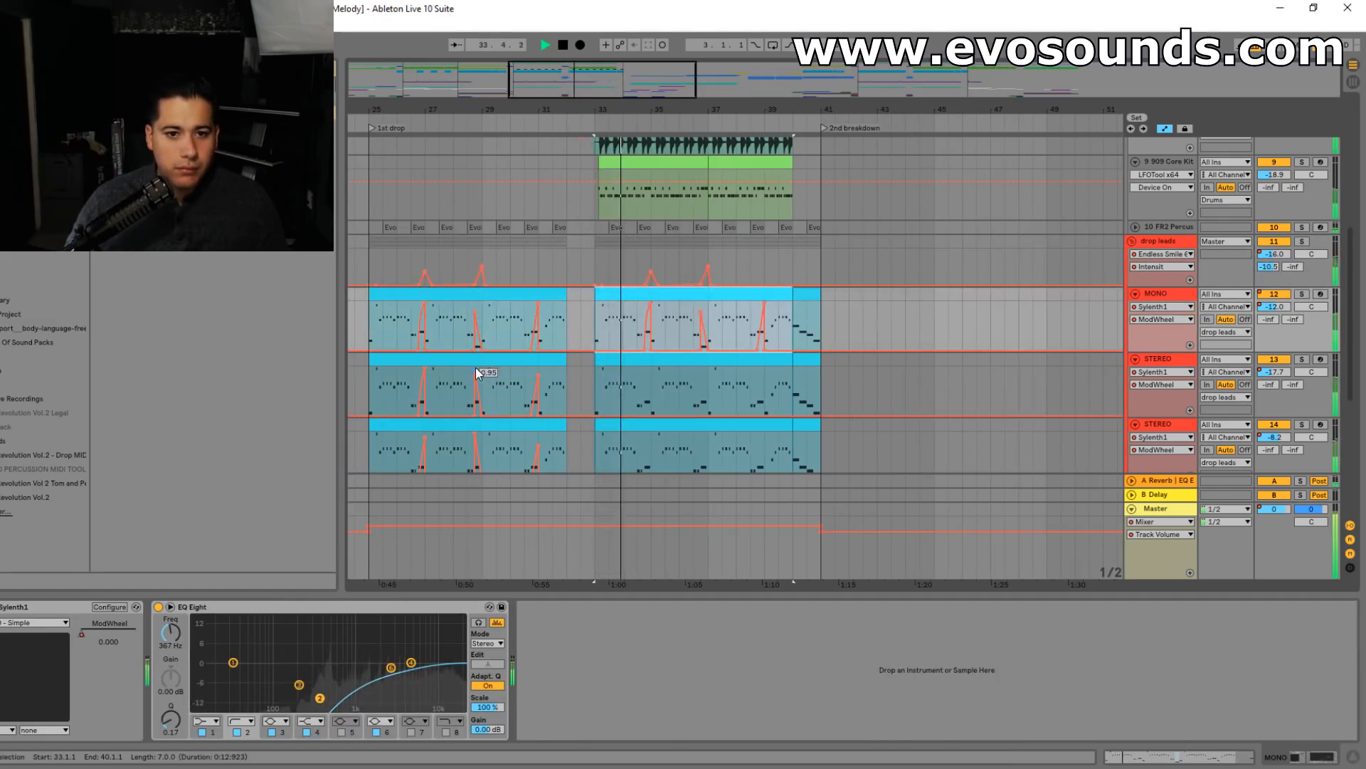
left_click(473, 380)
left_click(610, 372)
key("ctrl+v")
left_click(533, 423)
left_click(607, 424)
key("ctrl+v")
- Open the notes of the MONO clip at bar 33, solo the track and play it
double_click(626, 296)
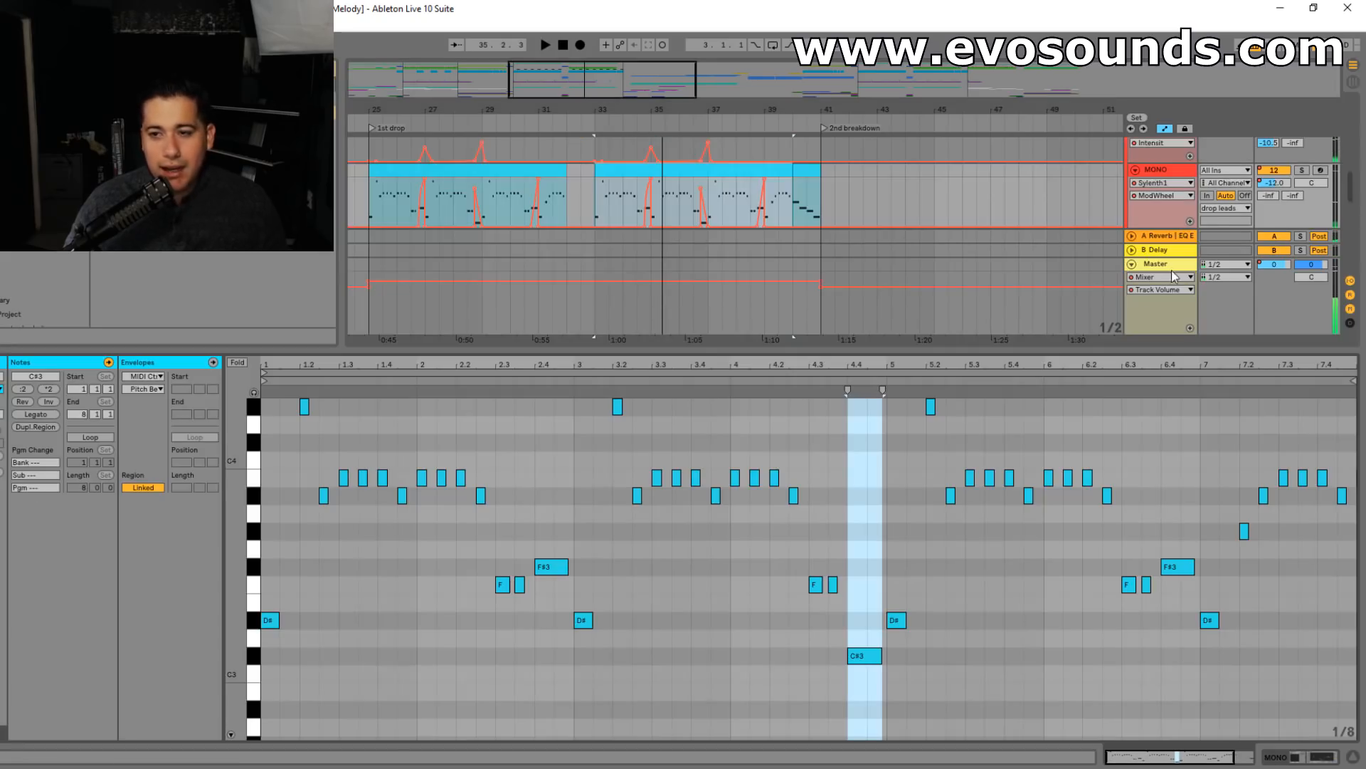
left_click(1300, 171)
key("space")
key("space")
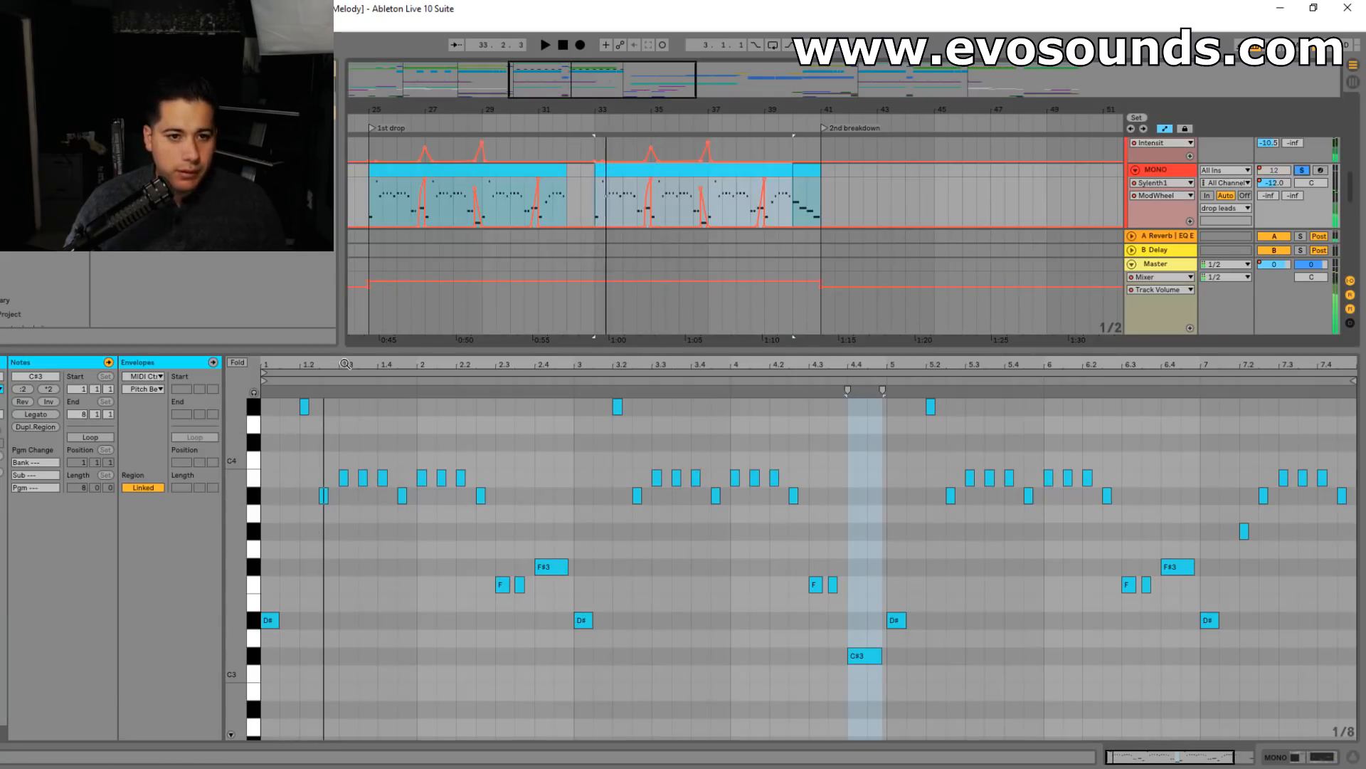
- Turn the A#3 notes at 1.2.3, 1.4.3 and 2.2.3 into pairs of shorter notes, lowering the last repeat to G#3
left_click_drag(344, 364, 624, 364)
key("space")
scroll(498, 498, "up", 2)
left_click(456, 478)
key("space")
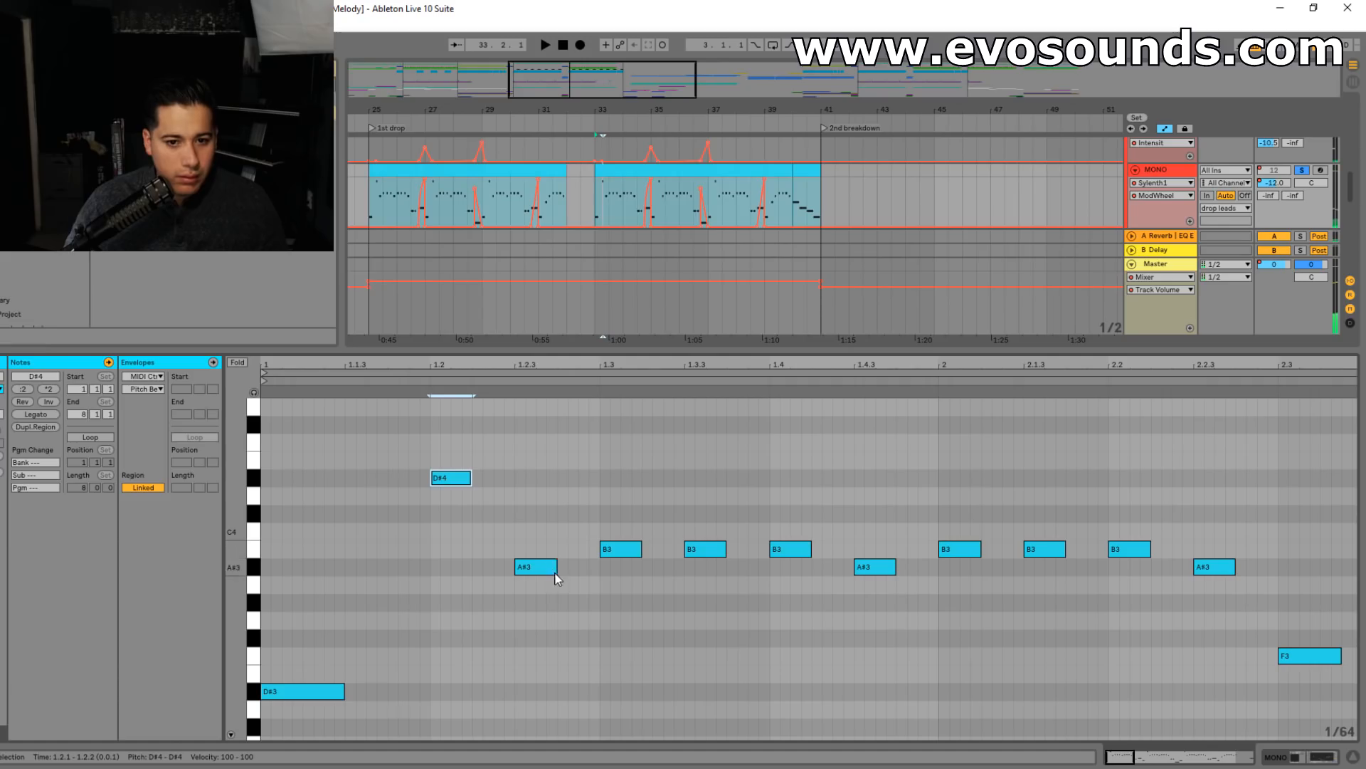
left_click_drag(556, 568, 541, 568)
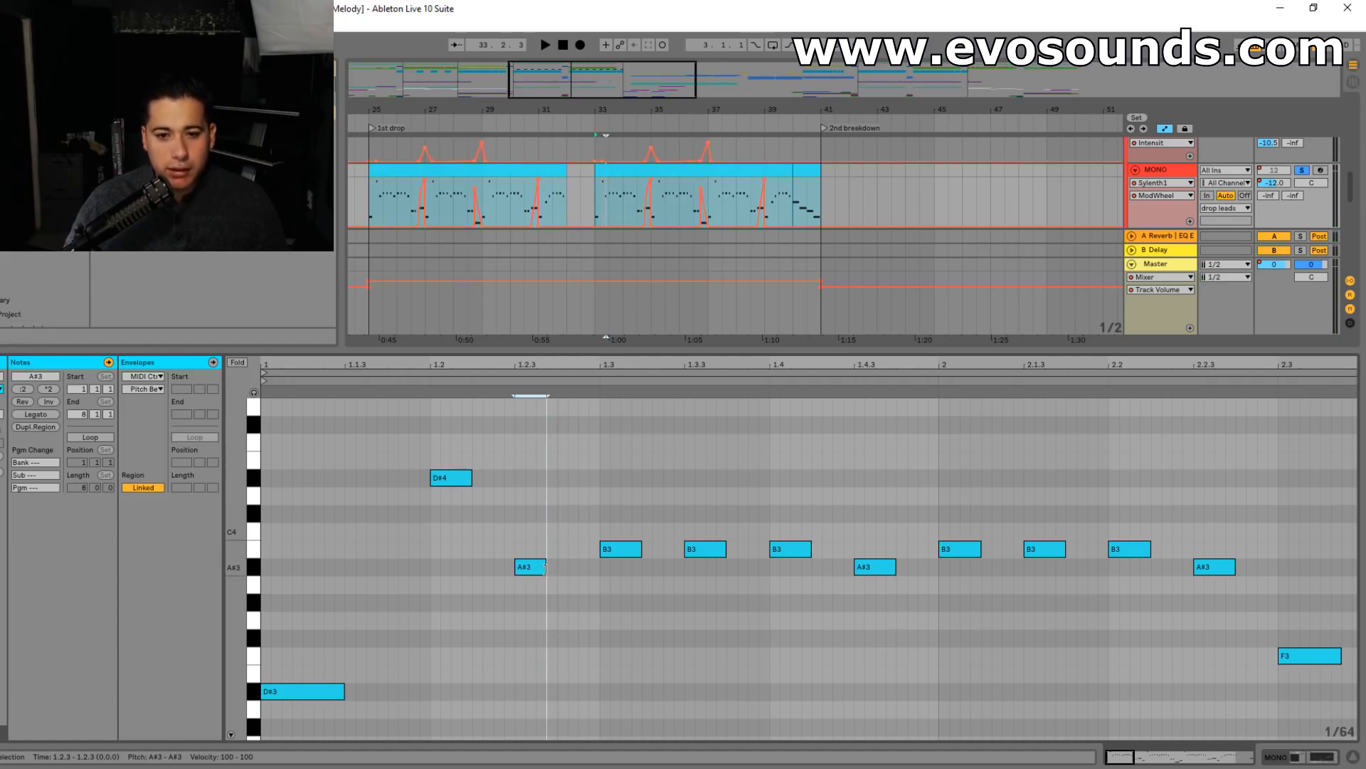
left_click_drag(1234, 568, 1246, 608)
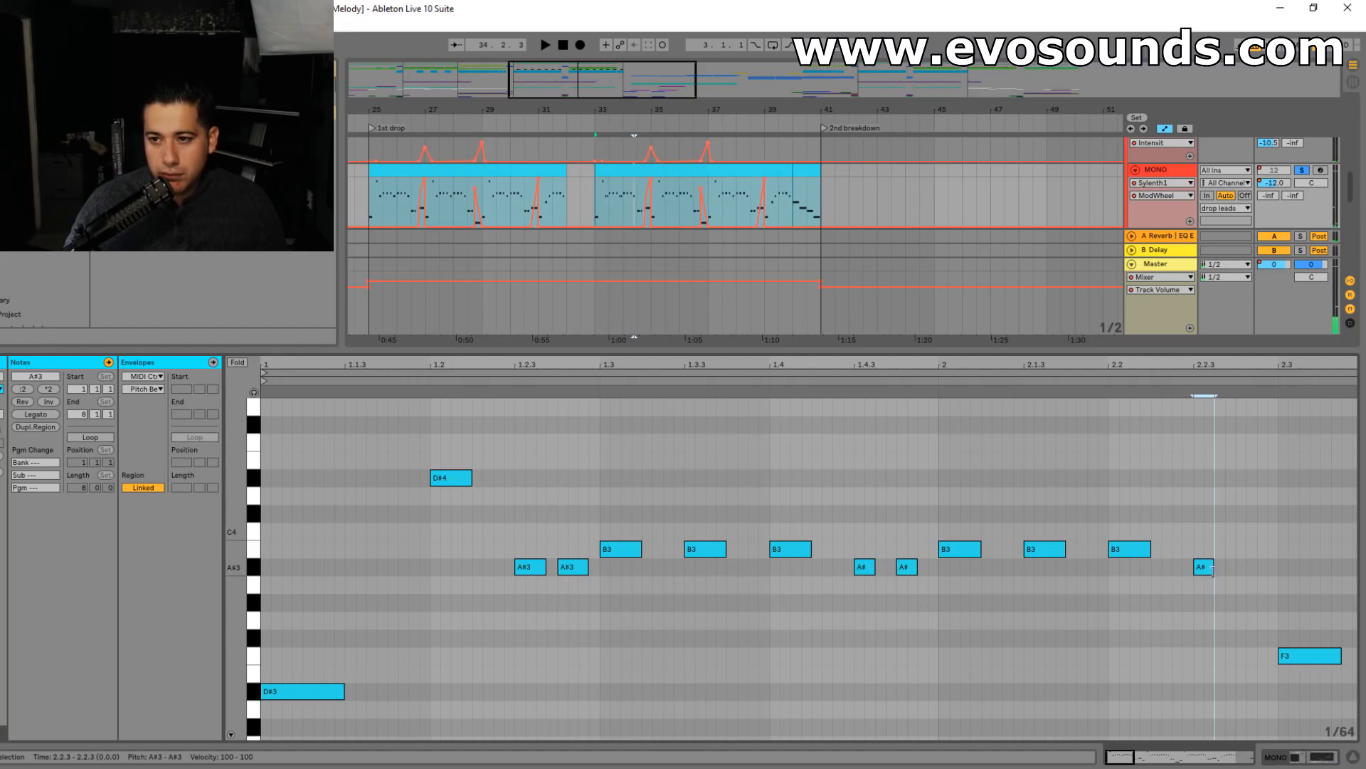
key("space")
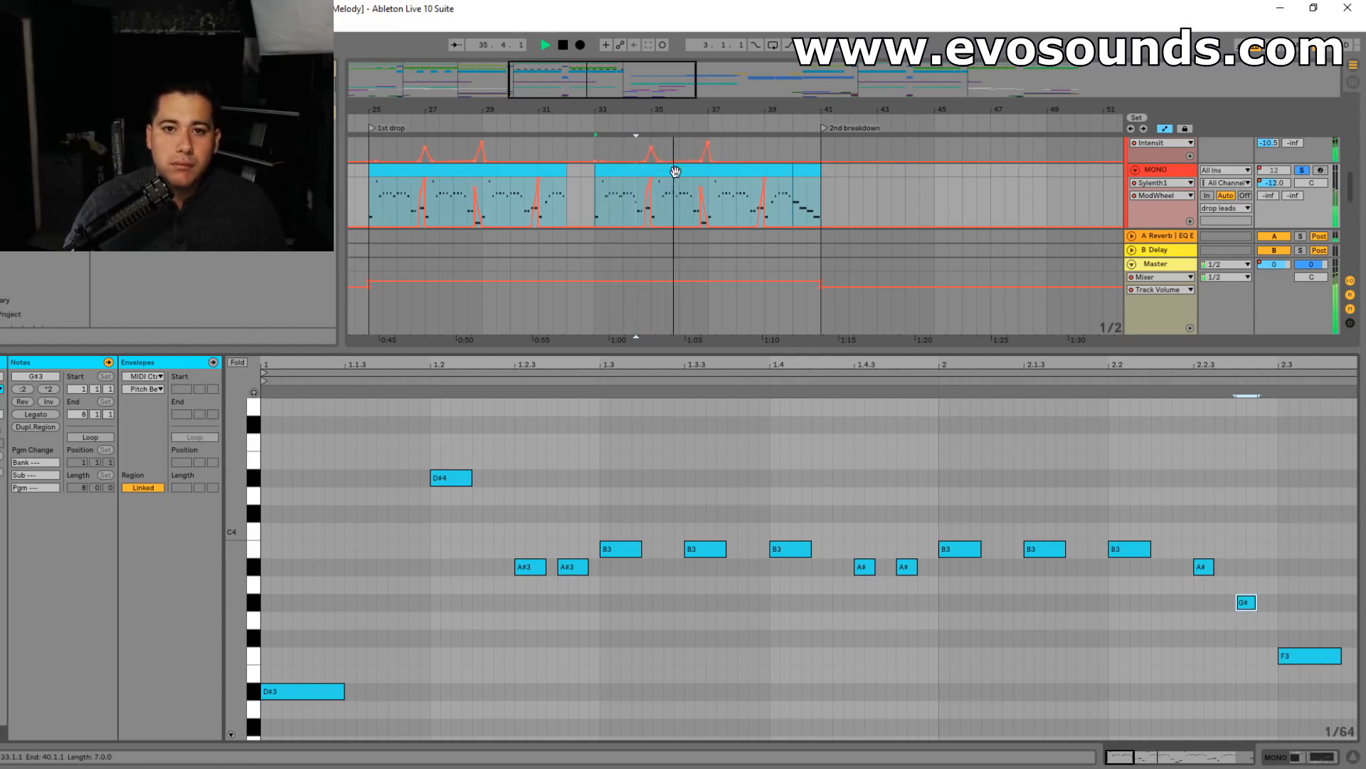
- Duplicate the first two bars of MONO notes into bars 3 and 4, keeping the C#3 at 4.4 as the phrase's last note
key("space")
key("space")
scroll(541, 565, "down", 5)
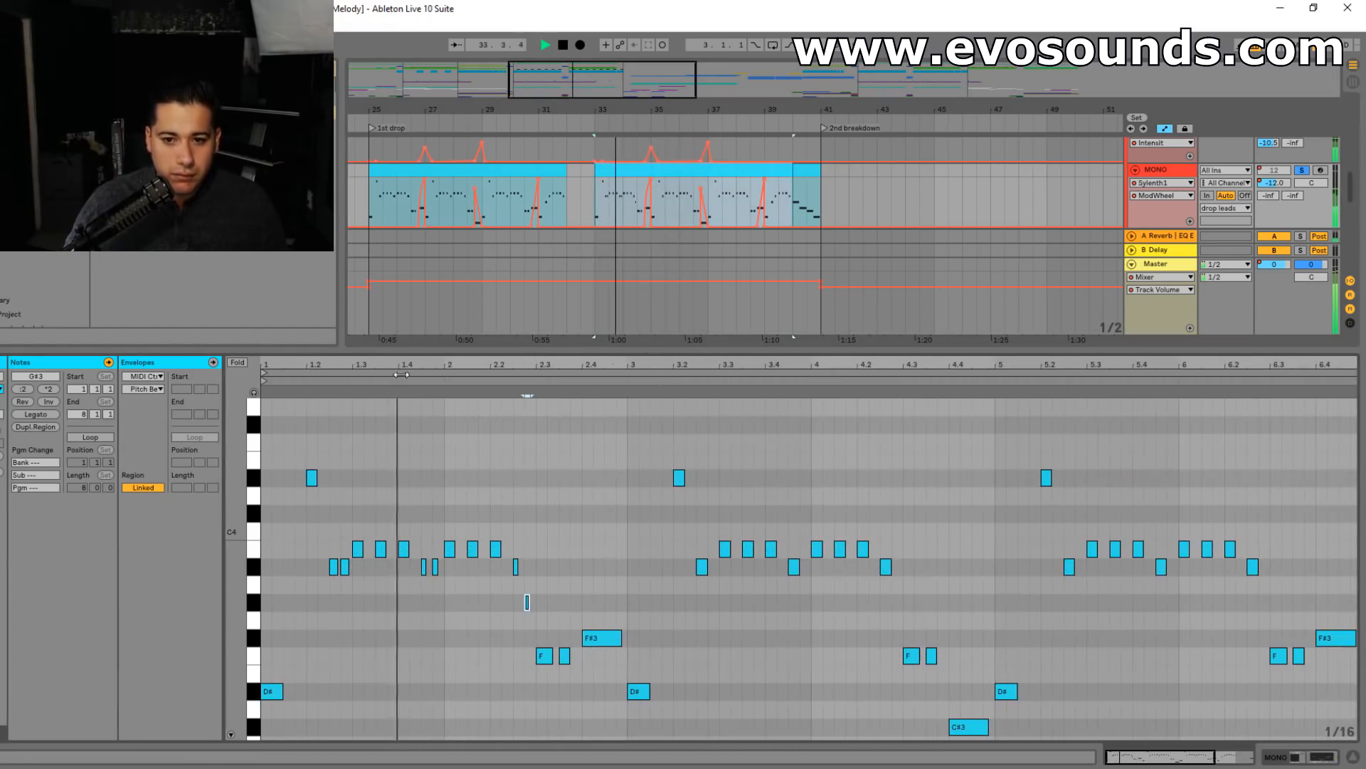
scroll(541, 565, "down", 1)
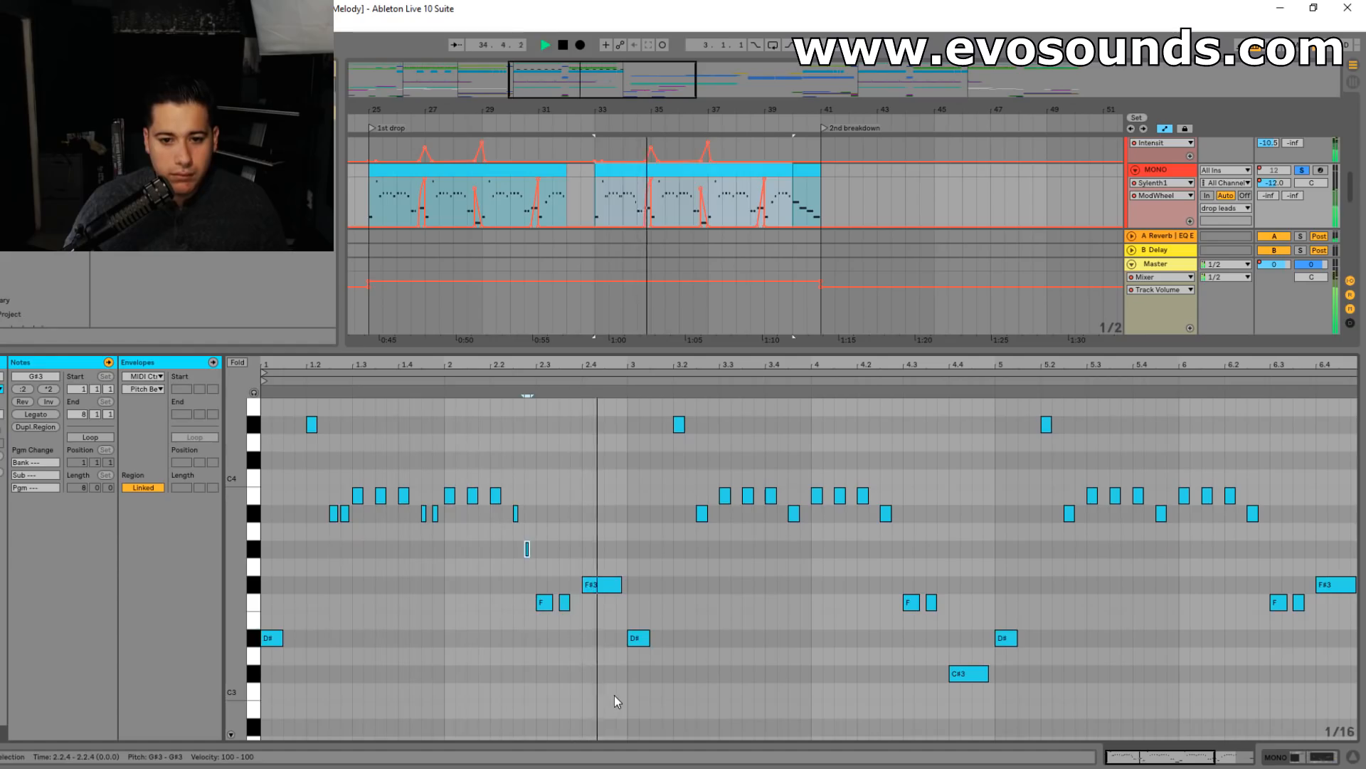
left_click_drag(614, 694, 261, 398)
key("space")
key("space")
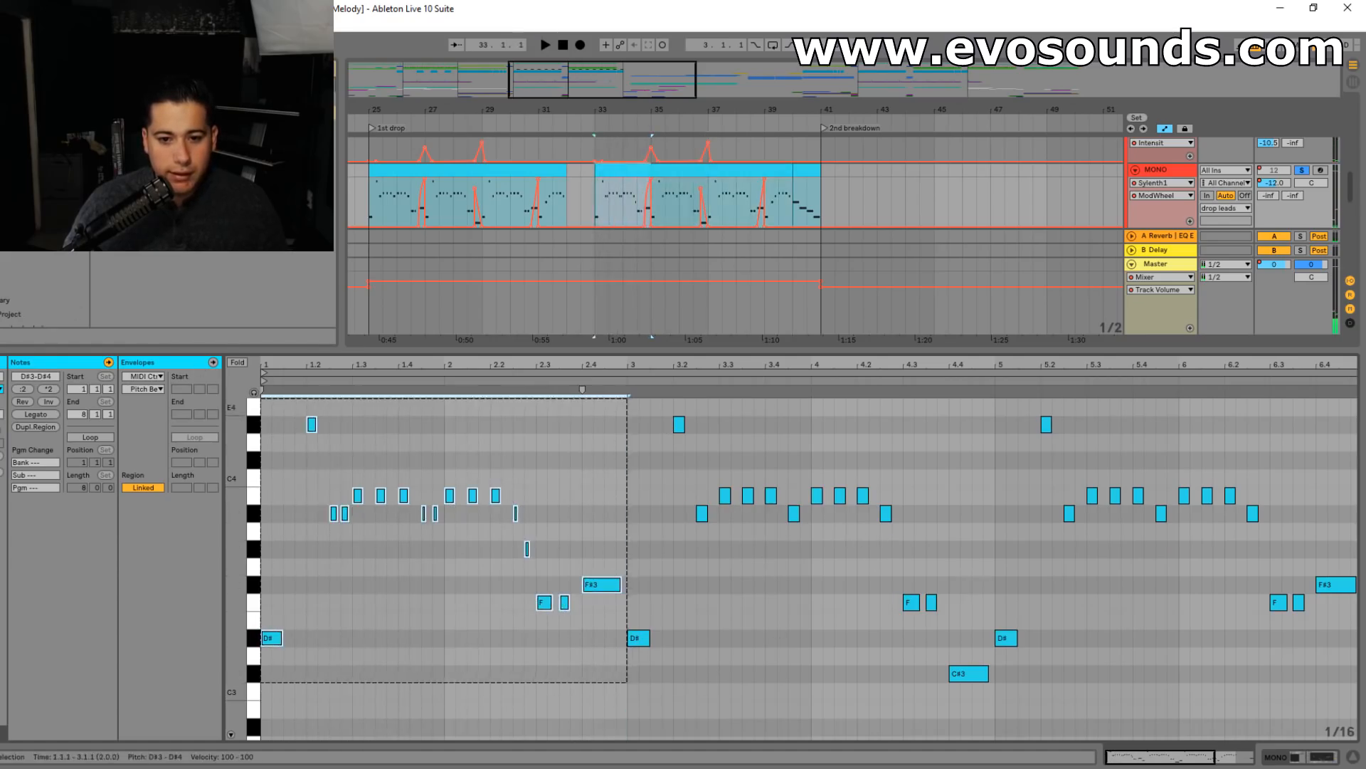
key("ctrl+d")
left_click(975, 673)
key("space")
left_click_drag(983, 364, 982, 331)
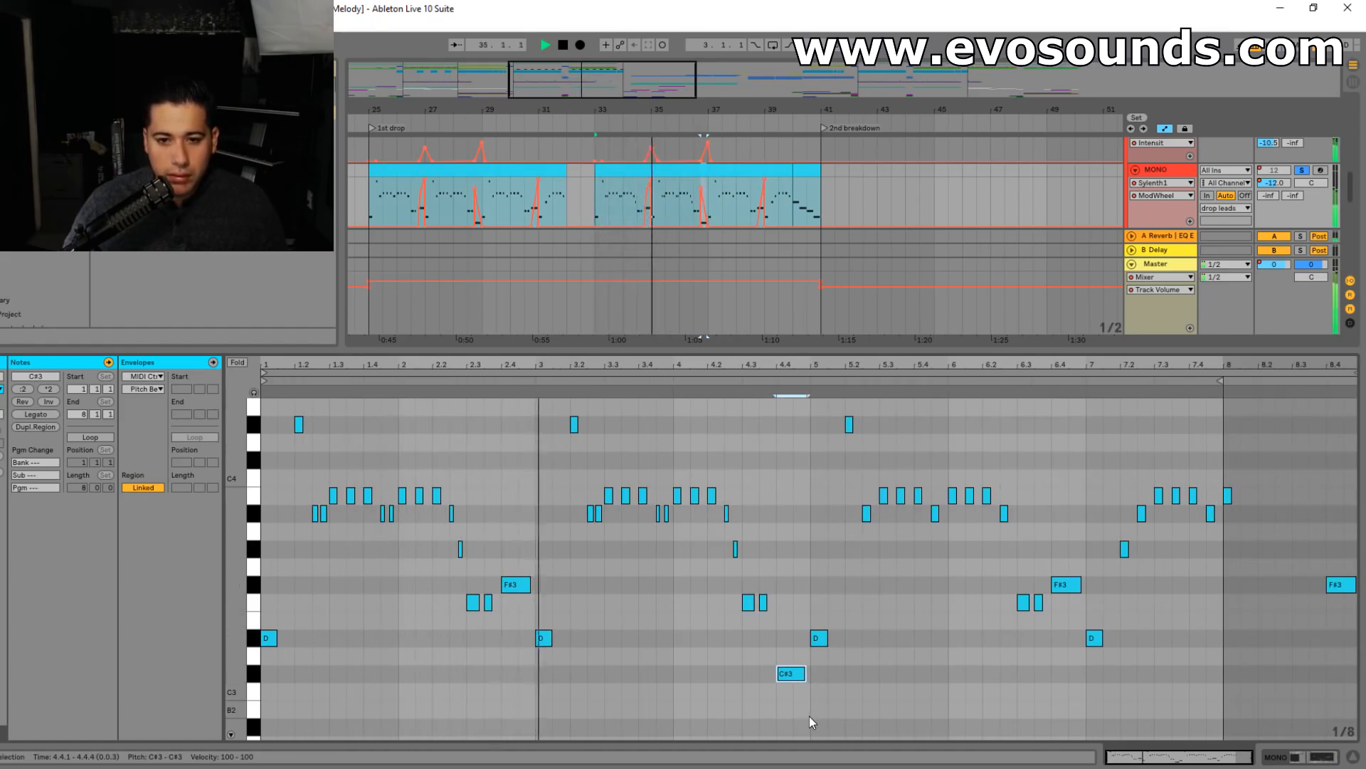
- Copy the notes of the clip's first two bars to bar 5
left_click_drag(535, 666, 262, 420)
key("ctrl+c")
left_click(813, 426)
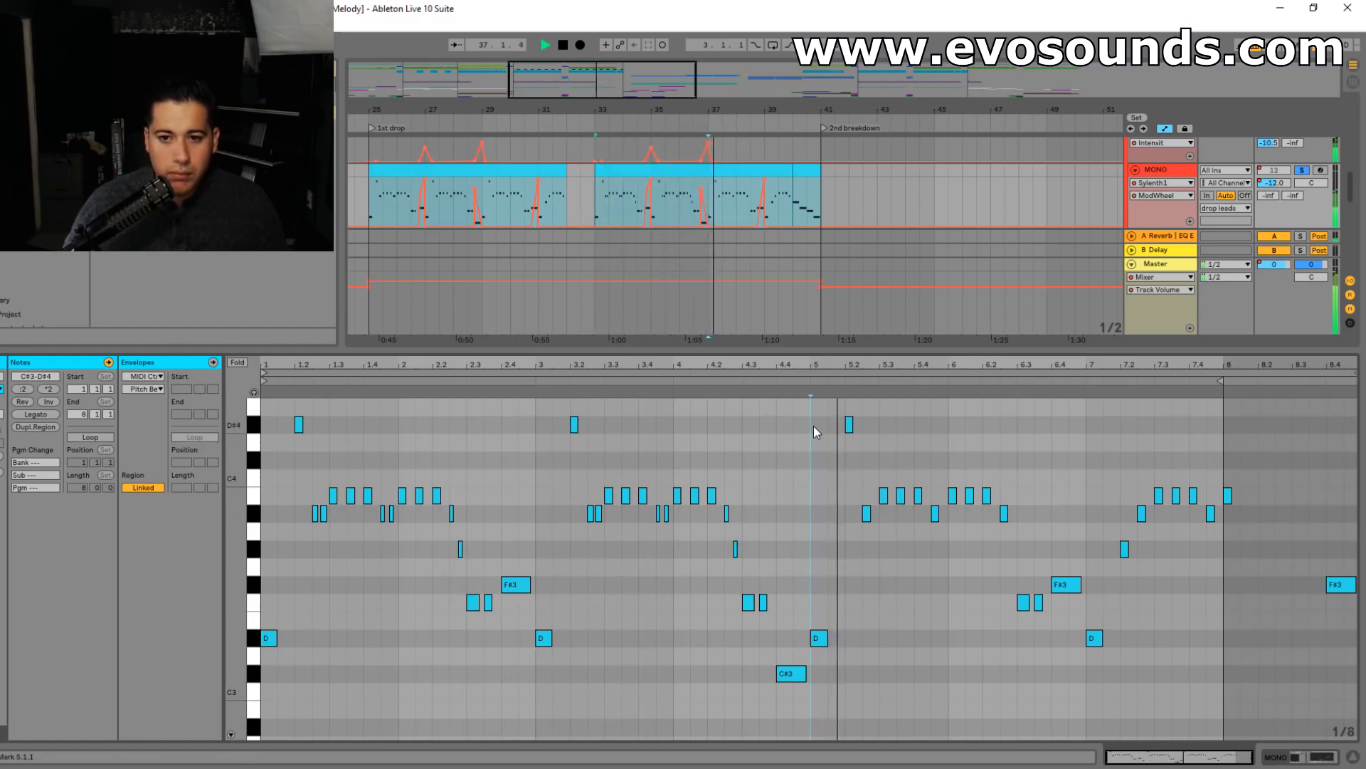
key("ctrl+v")
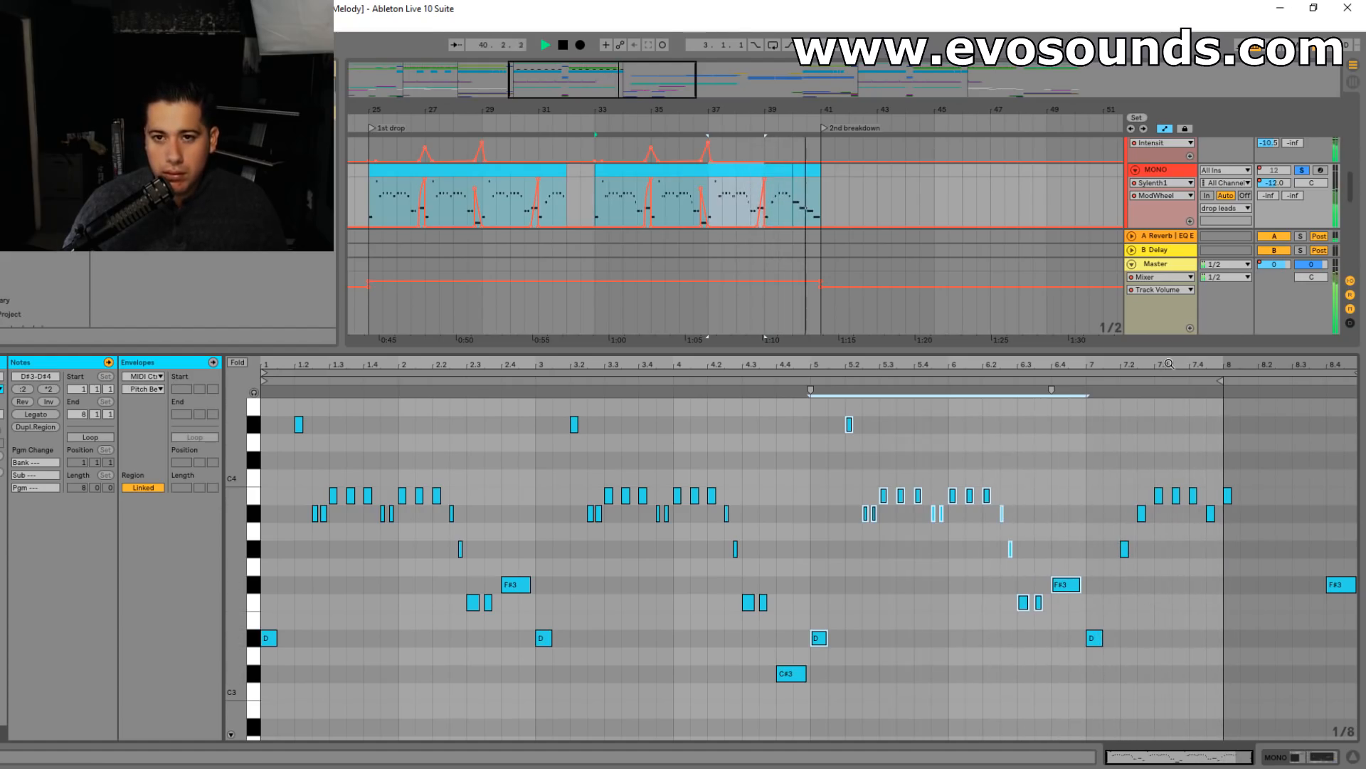
- Play the edited MONO clip from bar 33 to check the melody variation
key("space")
left_click_drag(1169, 361, 930, 417)
key("space")
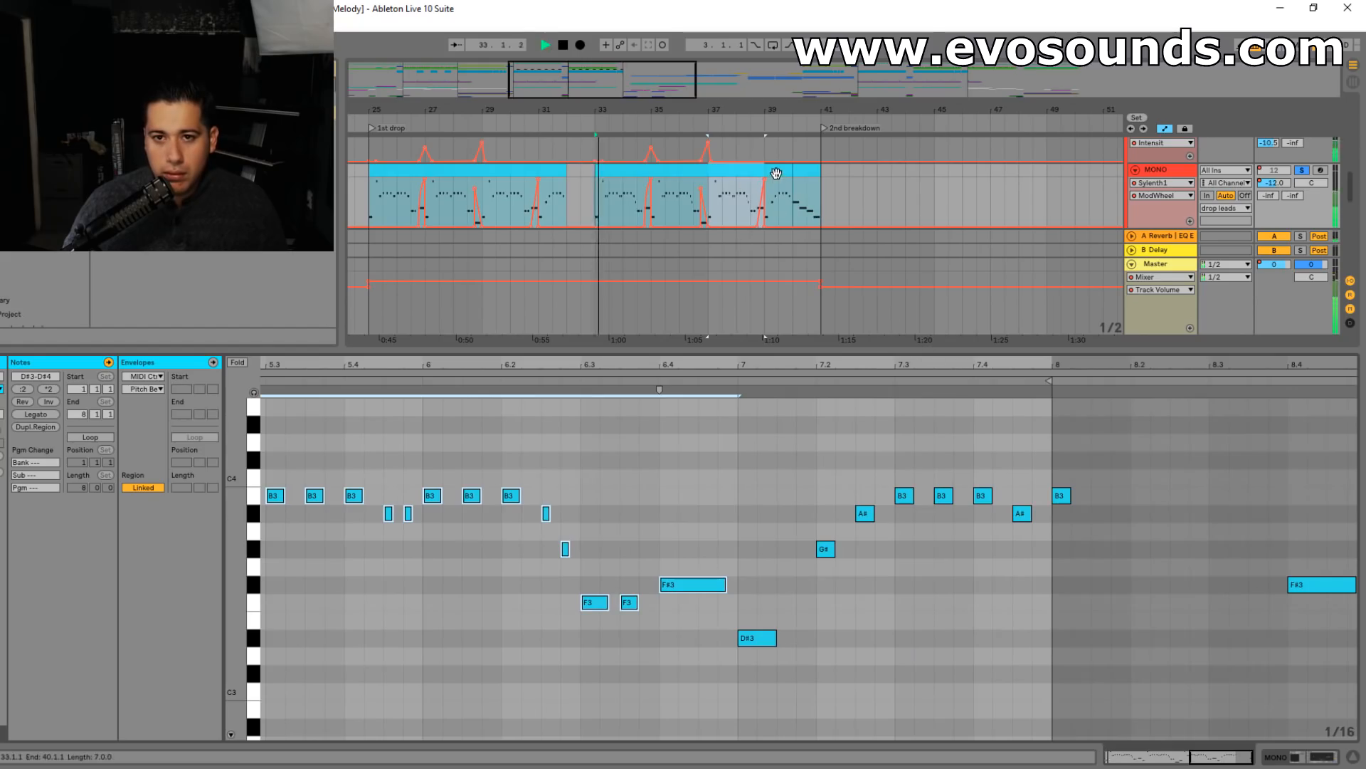
left_click(778, 171)
key("space")
key("space")
key("space")
left_click(767, 157)
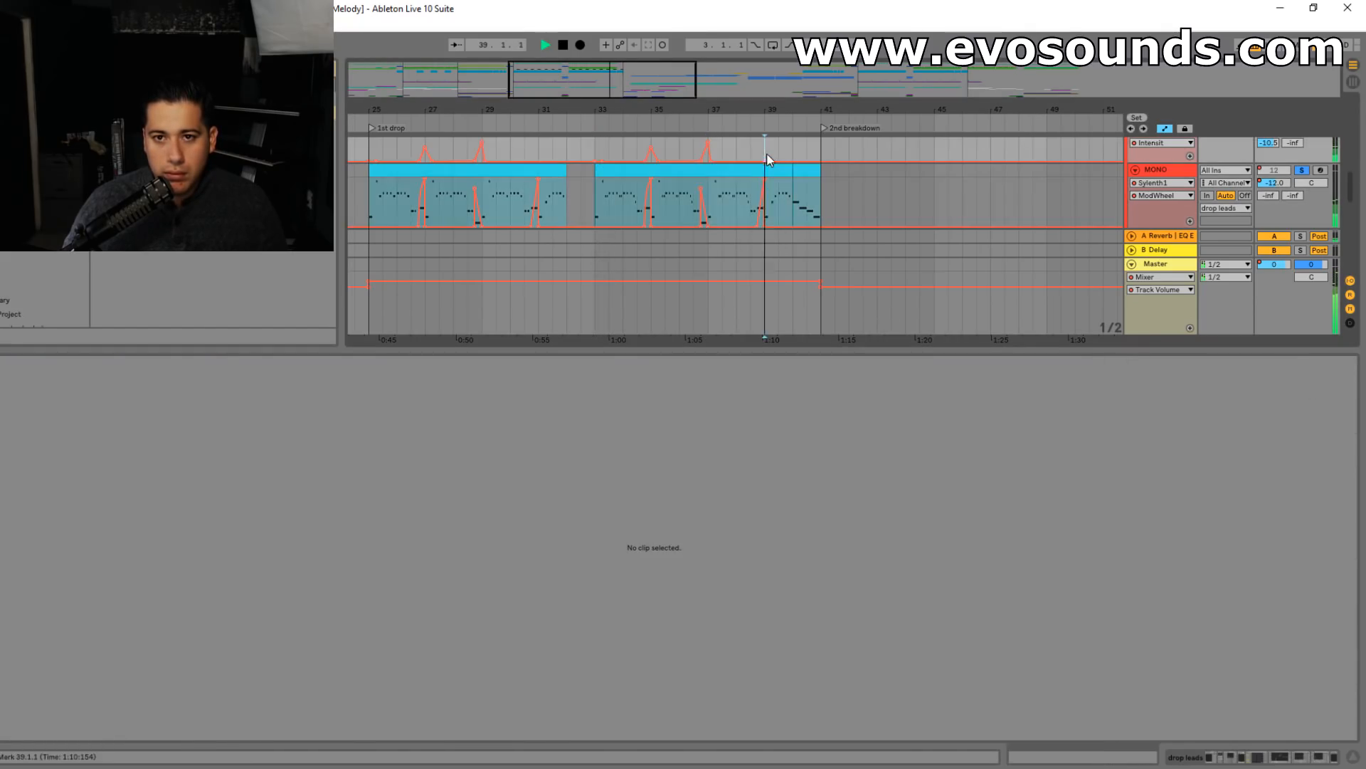
left_click(779, 173)
key("space")
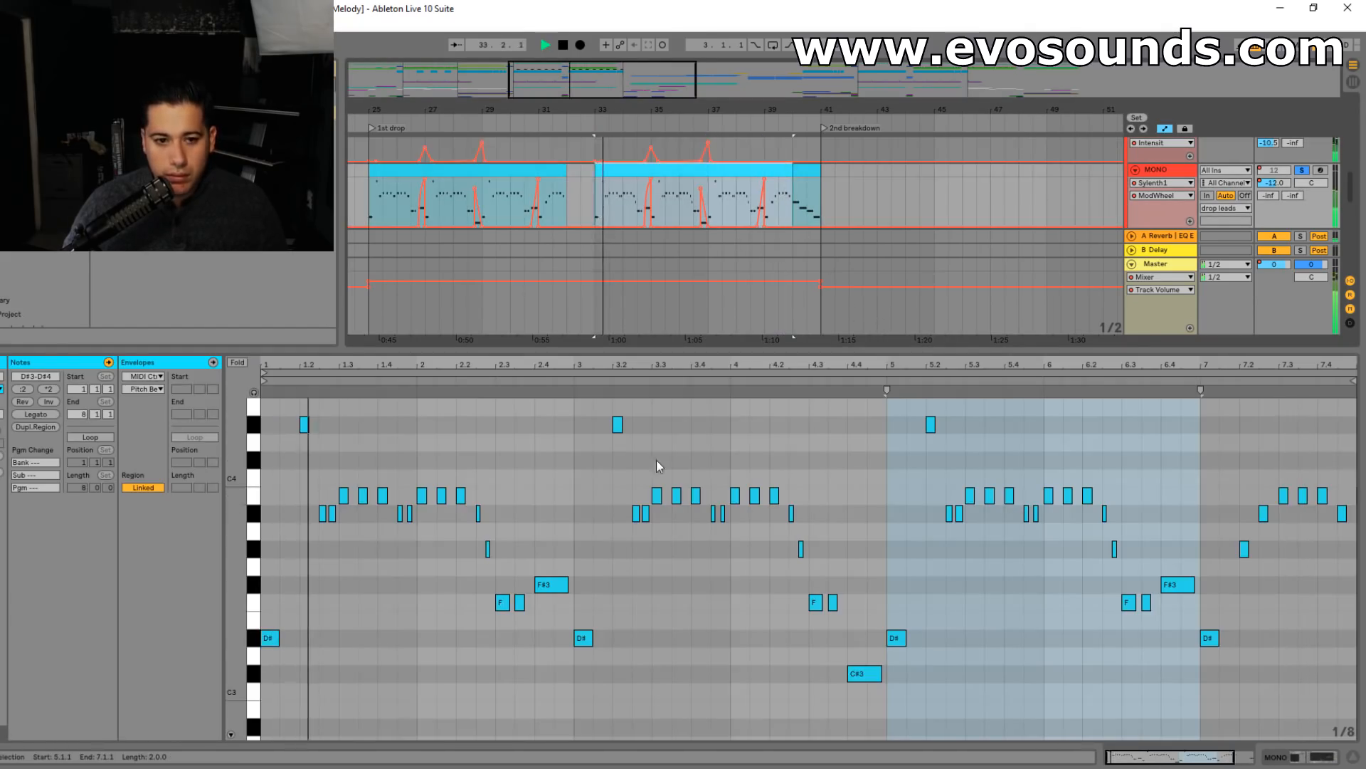
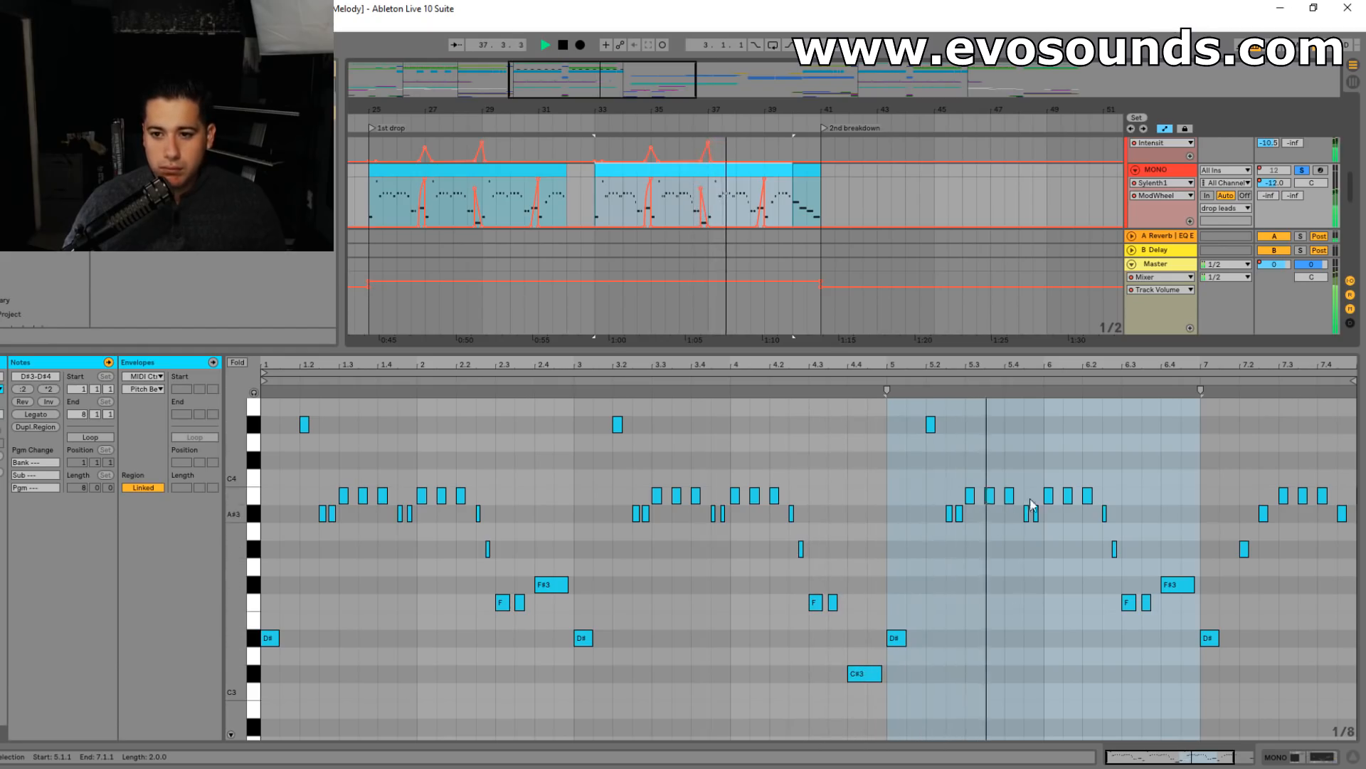
- Add a short B3 note between the B3 notes at 7.3.3 and 7.4 in the MONO clip's seventh bar
left_click_drag(1072, 365, 809, 381)
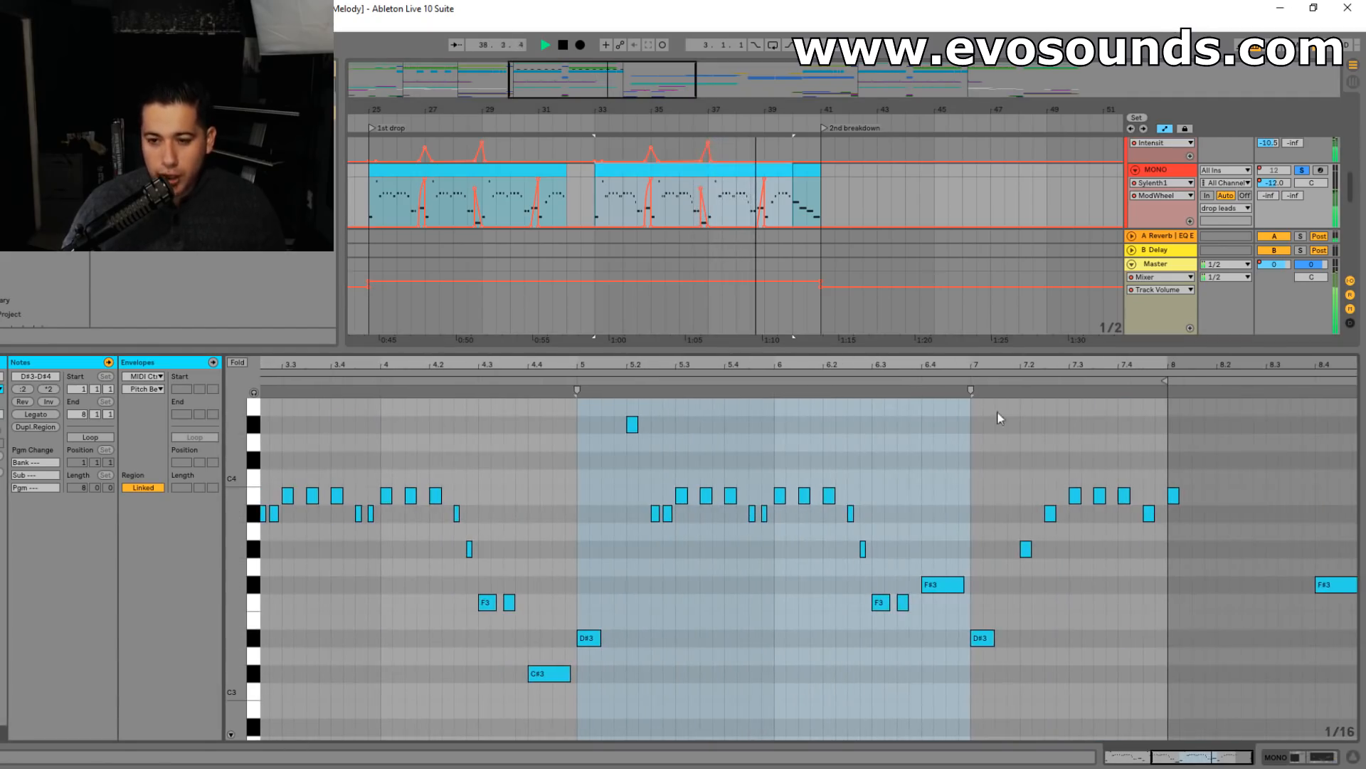
key("space")
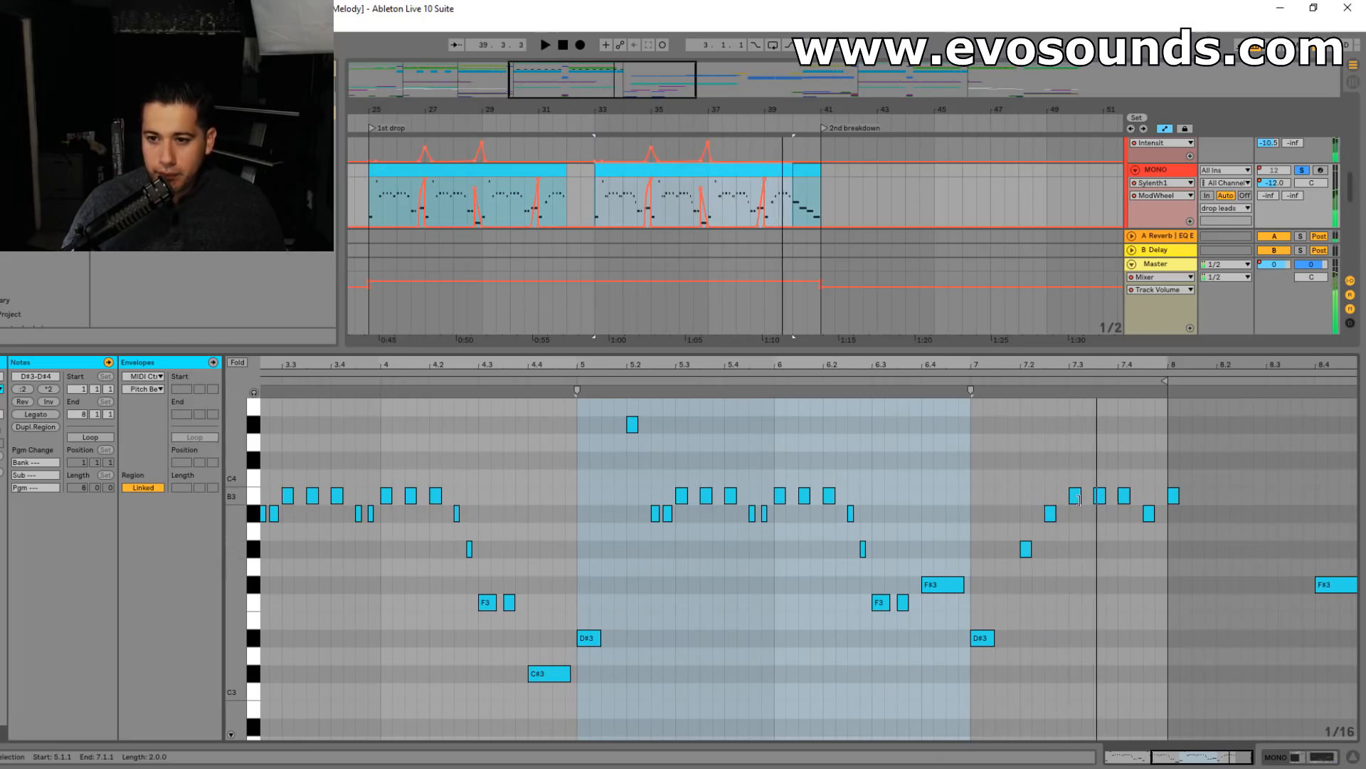
left_click(1099, 496)
left_click_drag(1127, 366, 943, 482)
key("space")
key("ctrl+a")
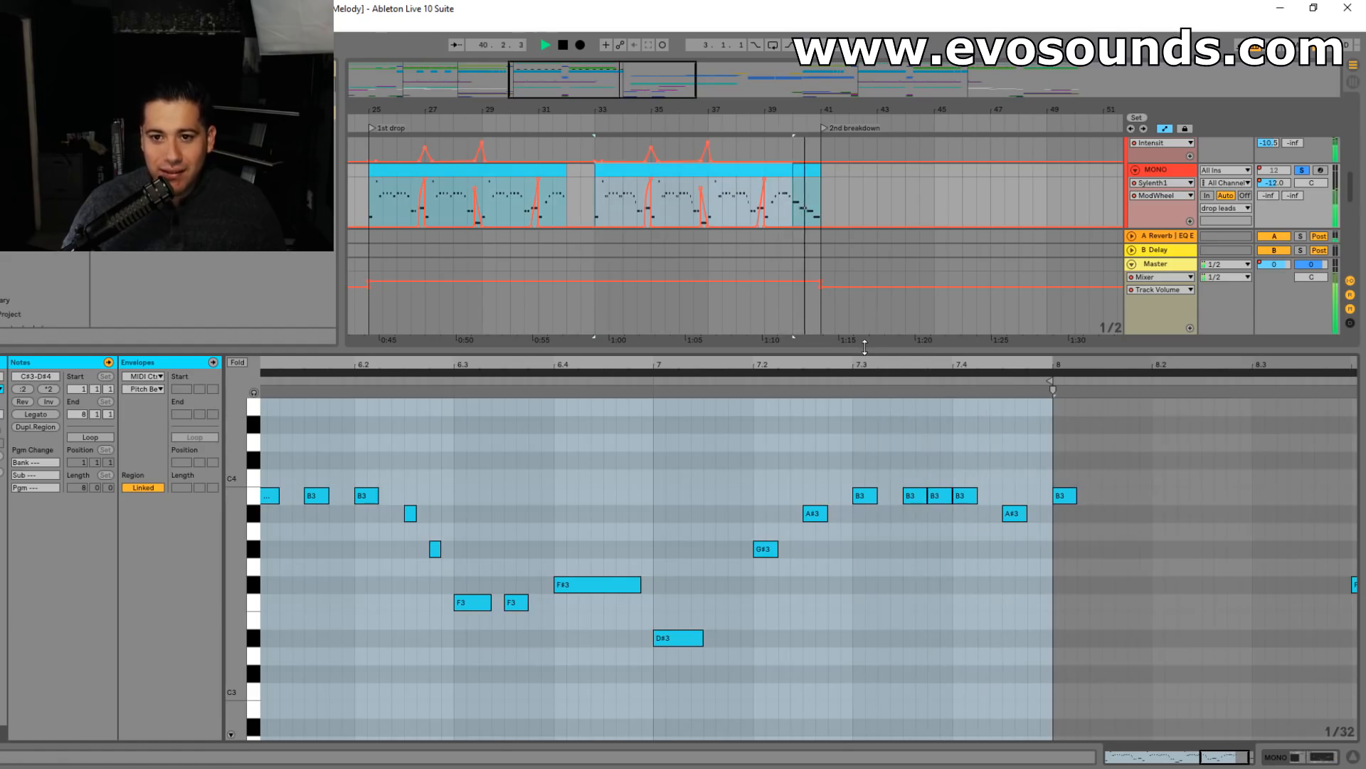
- Copy the edited MONO lead clip spanning bars 33 to 40 onto both STEREO lead tracks at the same position
double_click(763, 169)
left_click_drag(697, 111, 695, 118)
key("space")
key("space")
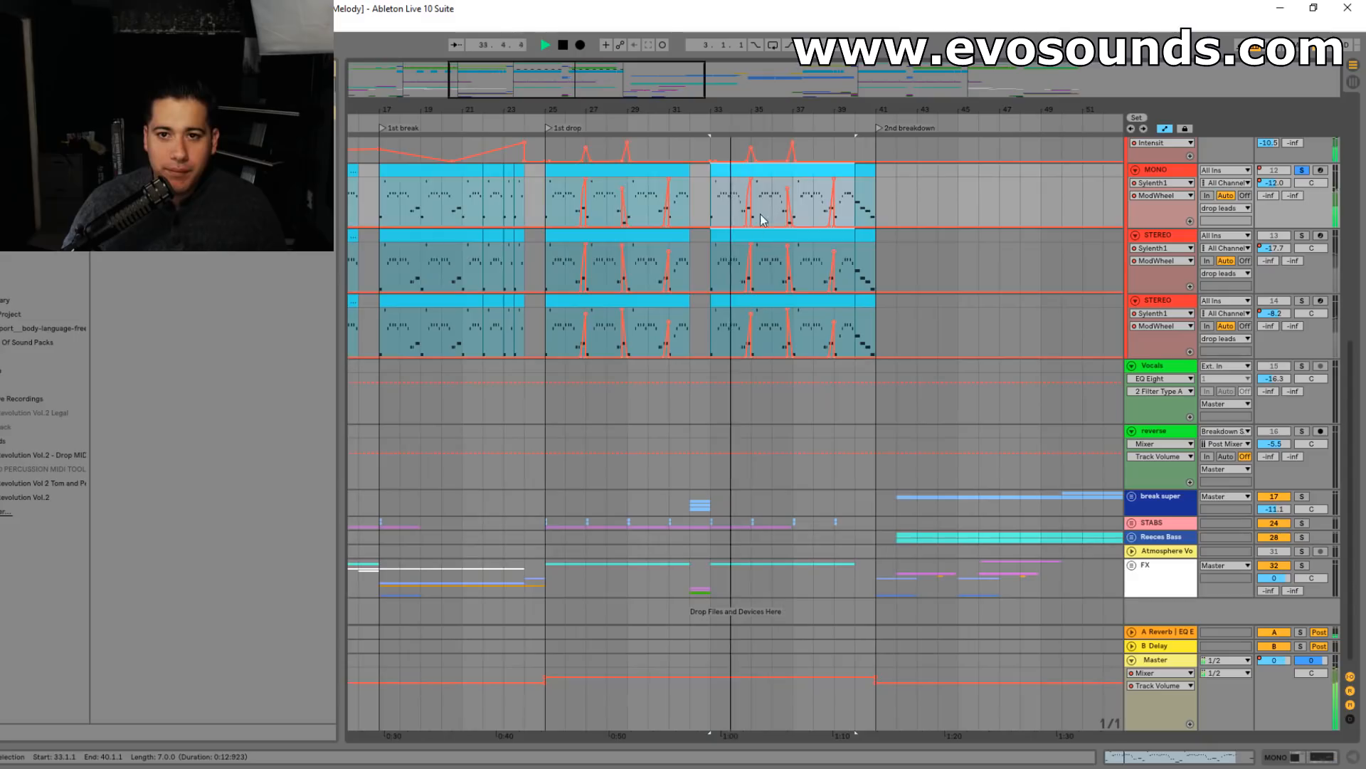
key("Down")
left_click_drag(725, 304, 729, 319)
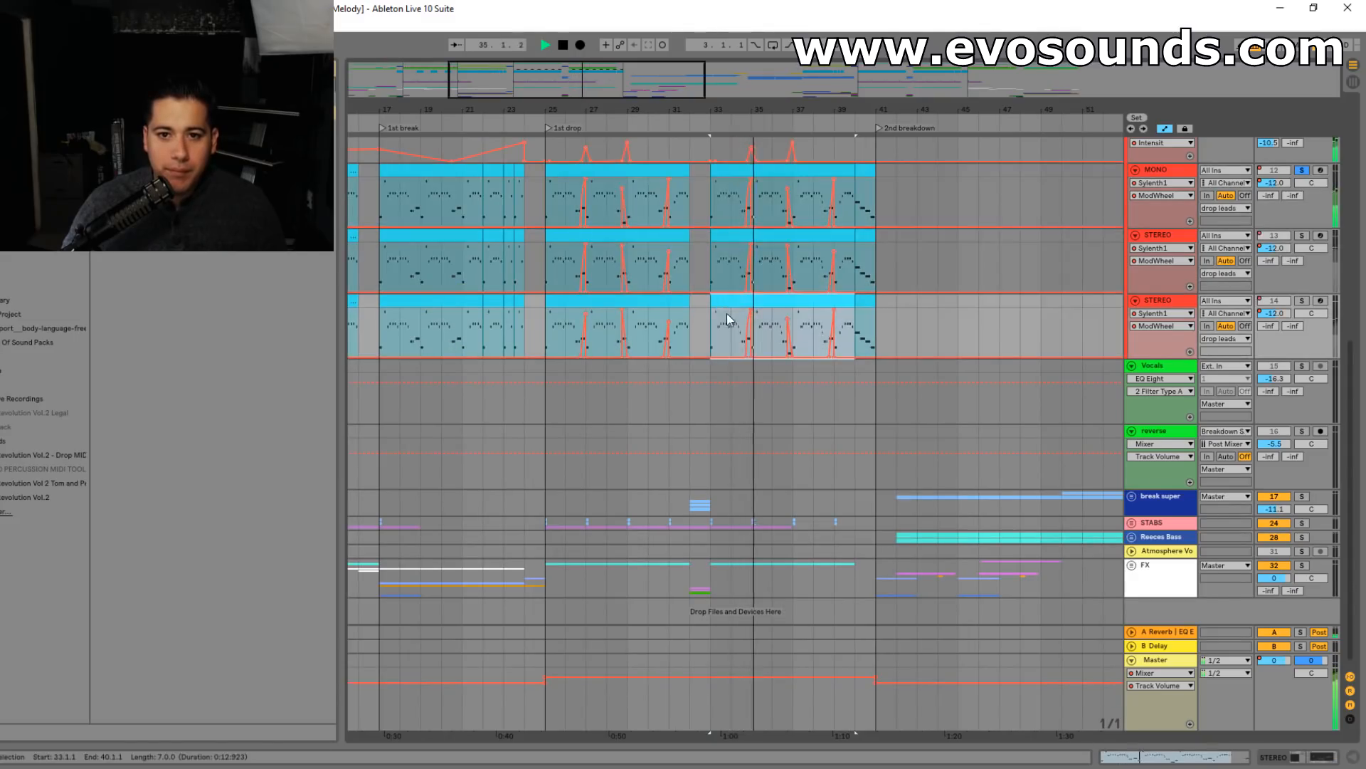
- Turn off the lead solo and play the full arrangement from bar 33
key("space")
left_click(716, 327)
key("space")
scroll(1303, 158, "up", 2)
key("space")
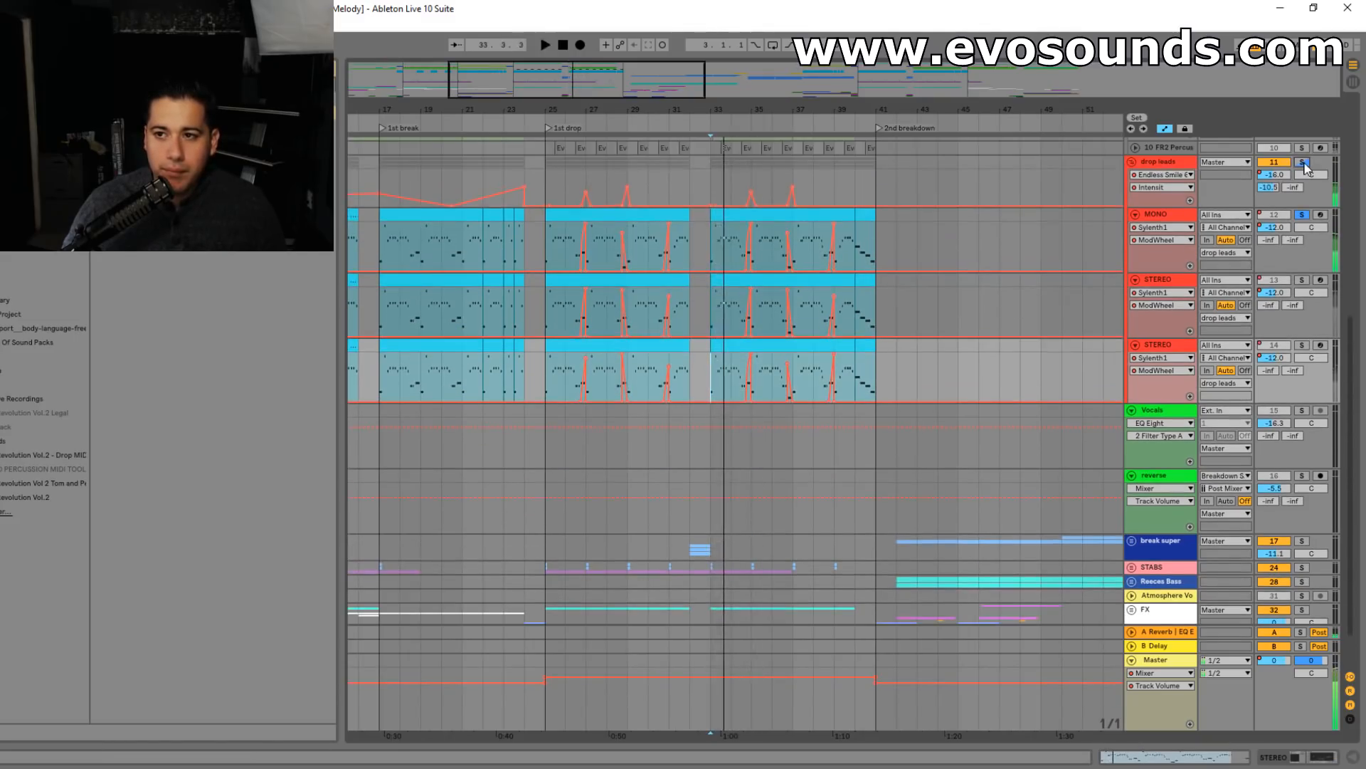
left_click(1302, 162)
key("space")
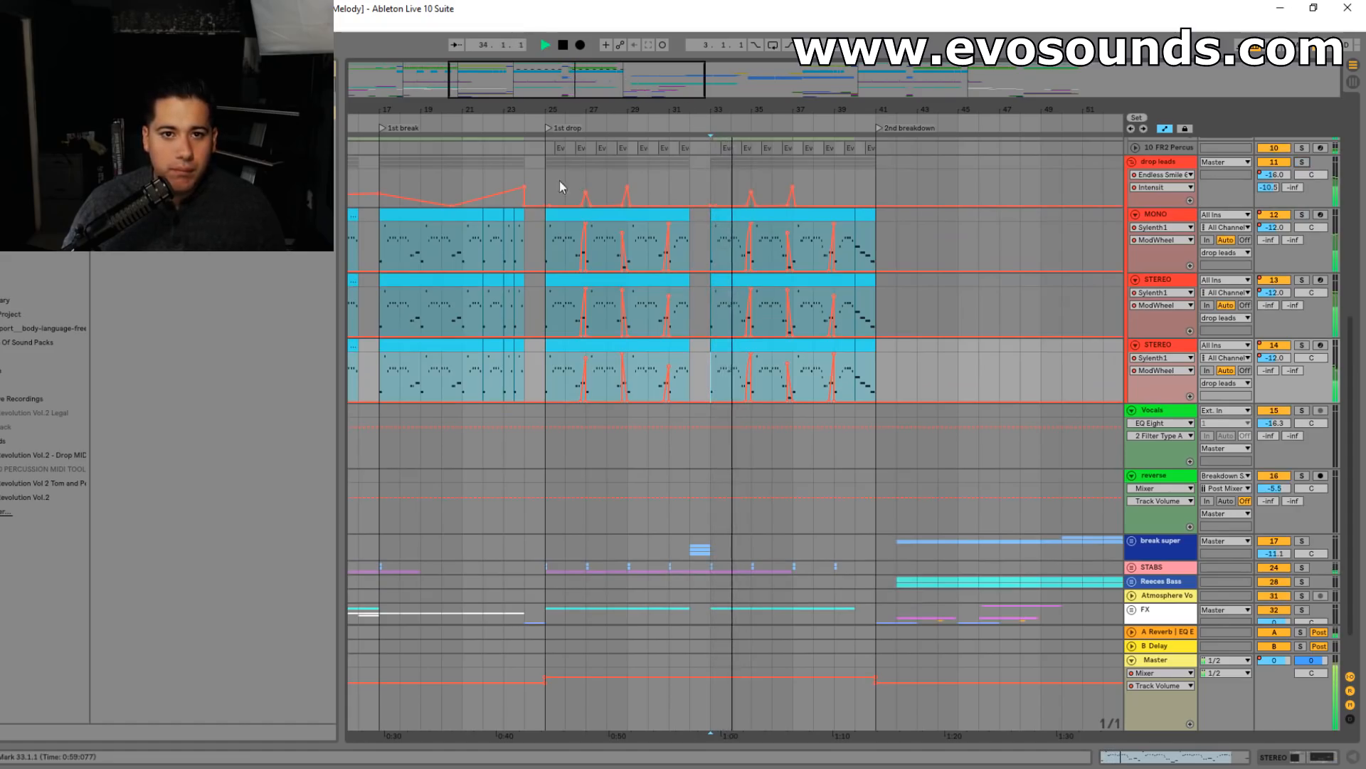
- Play from bar 24 through the first drop to check how its second half develops
left_click(524, 161)
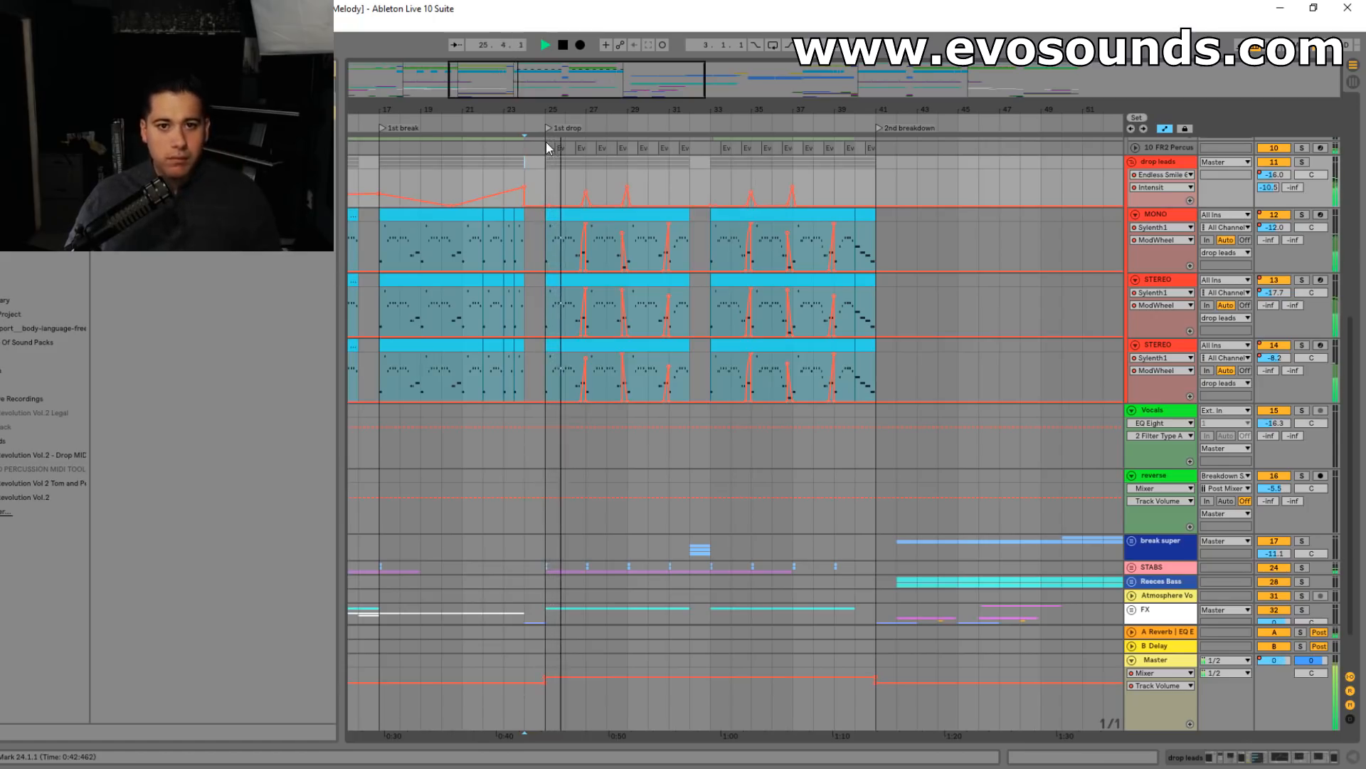
left_click_drag(543, 83, 559, 111)
scroll(757, 264, "down", 1)
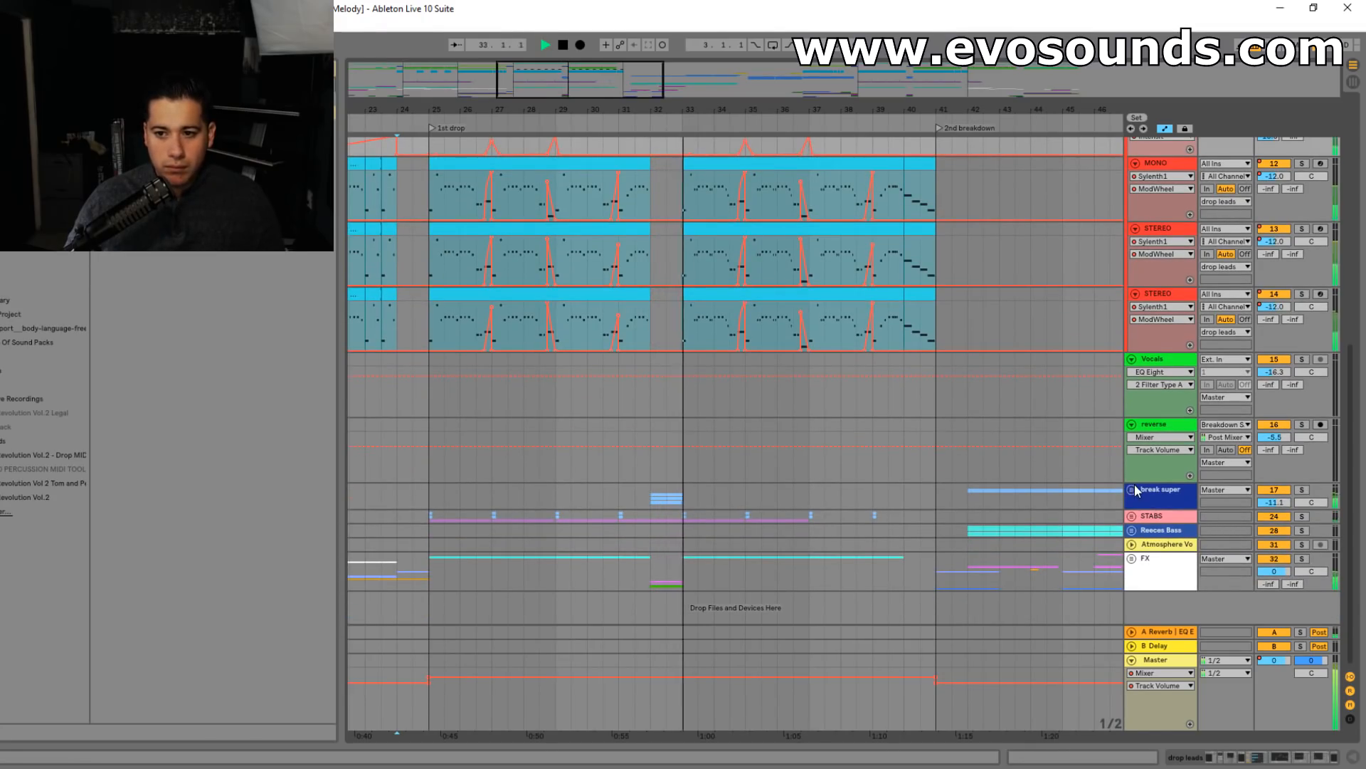
scroll(841, 363, "up", 1)
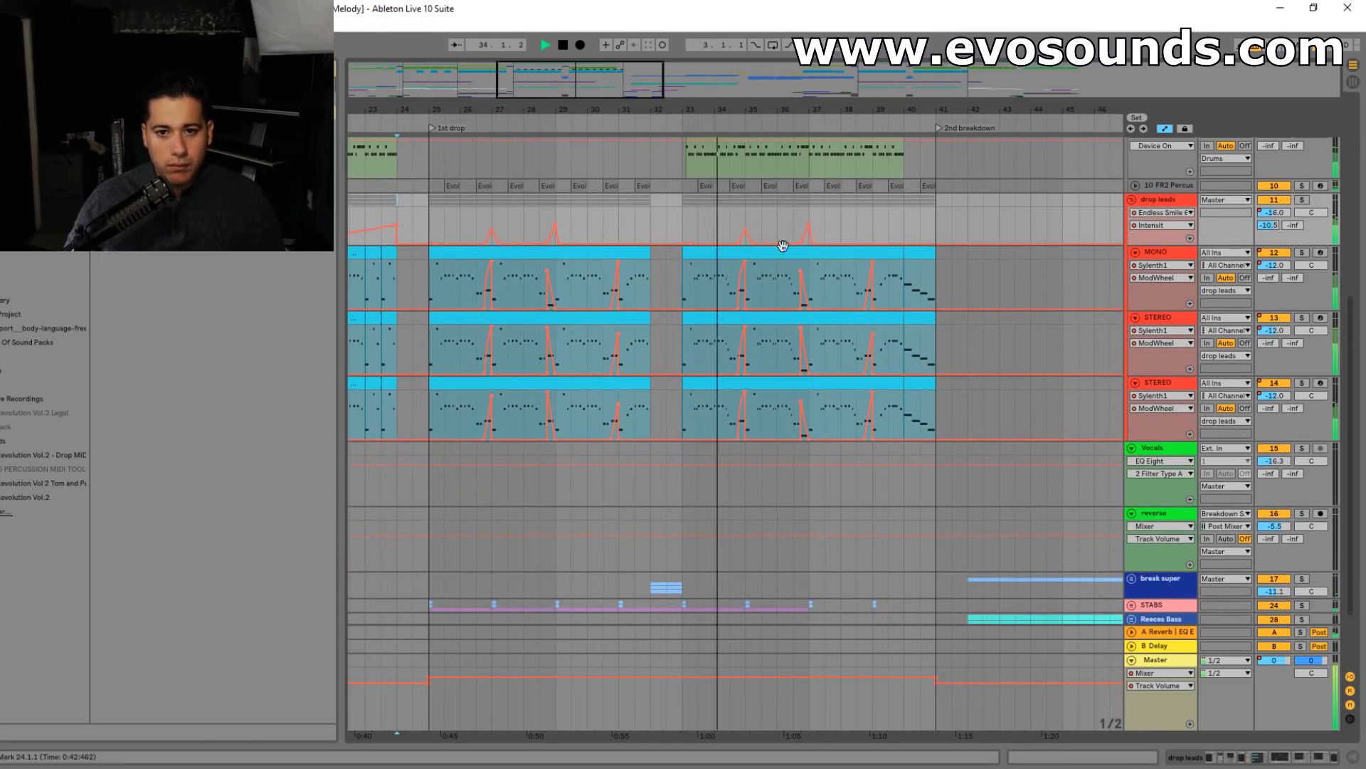
left_click(1169, 203)
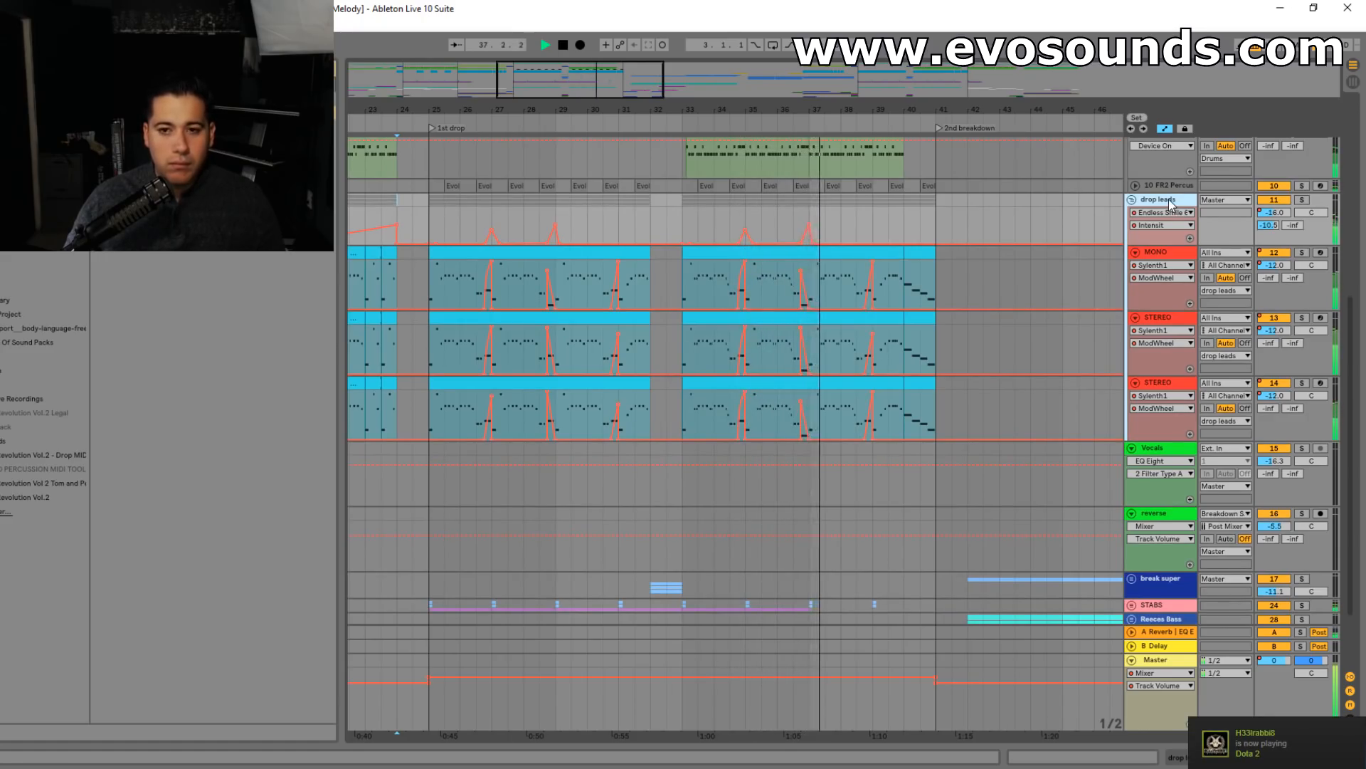
- Expand the STABS group and duplicate the Evolution Of Sound stab samples from bars 33 to 37 into the following four bars
left_click_drag(959, 110, 901, 164)
scroll(724, 530, "down", 2)
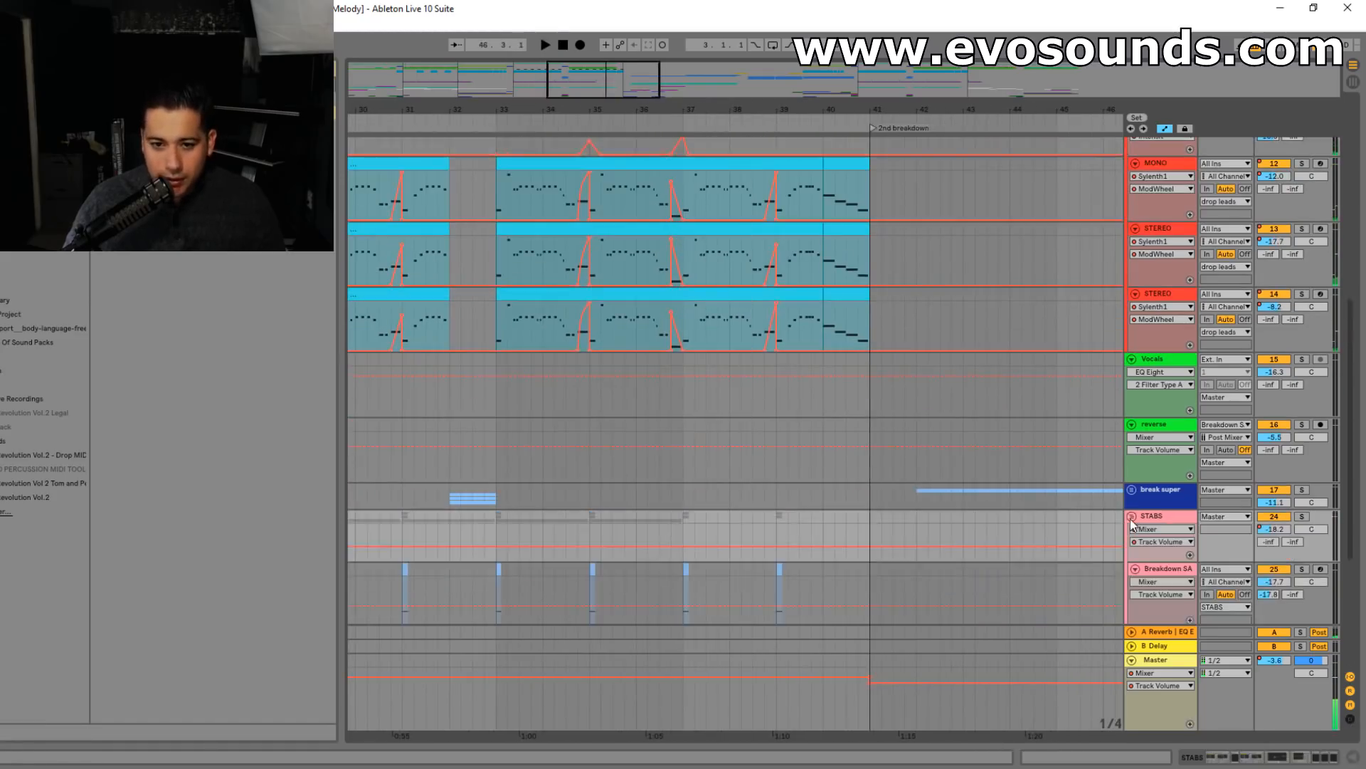
scroll(589, 548, "down", 5)
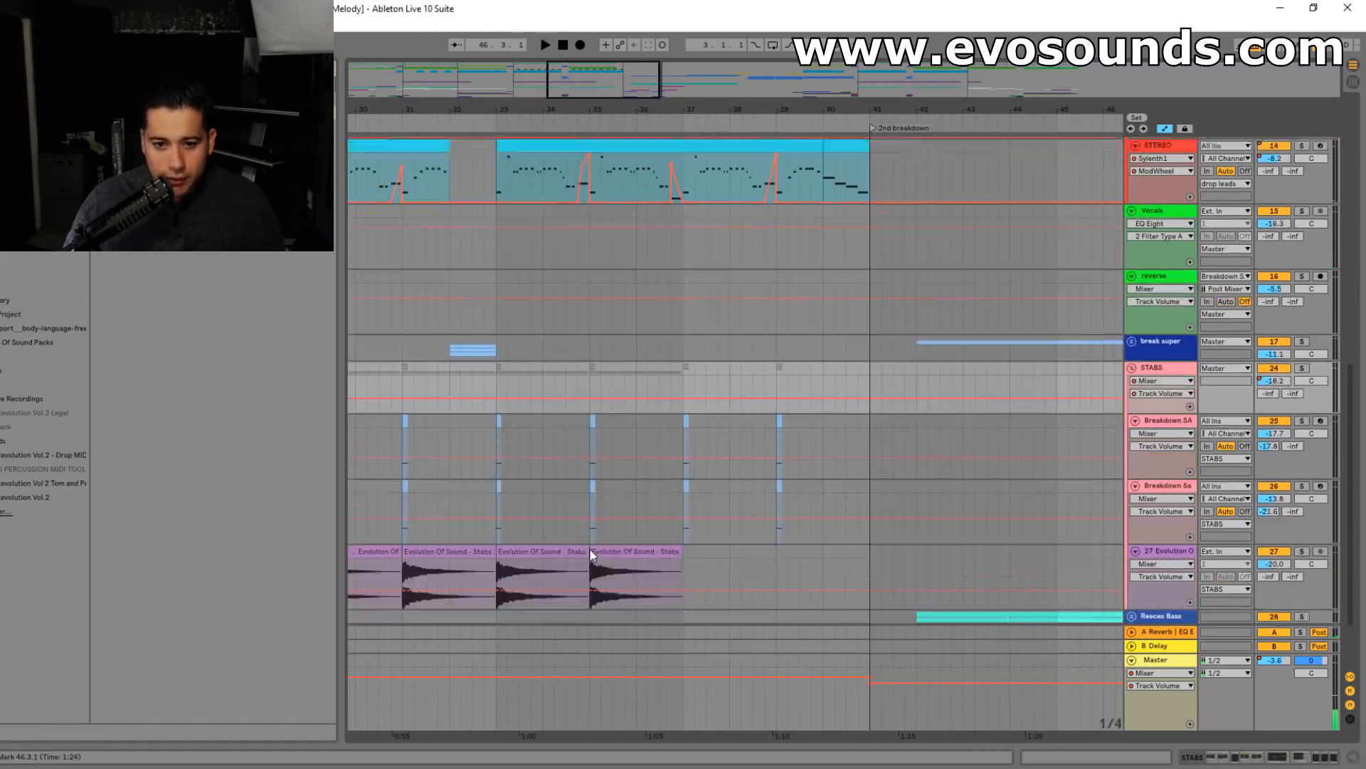
left_click_drag(682, 480, 497, 481)
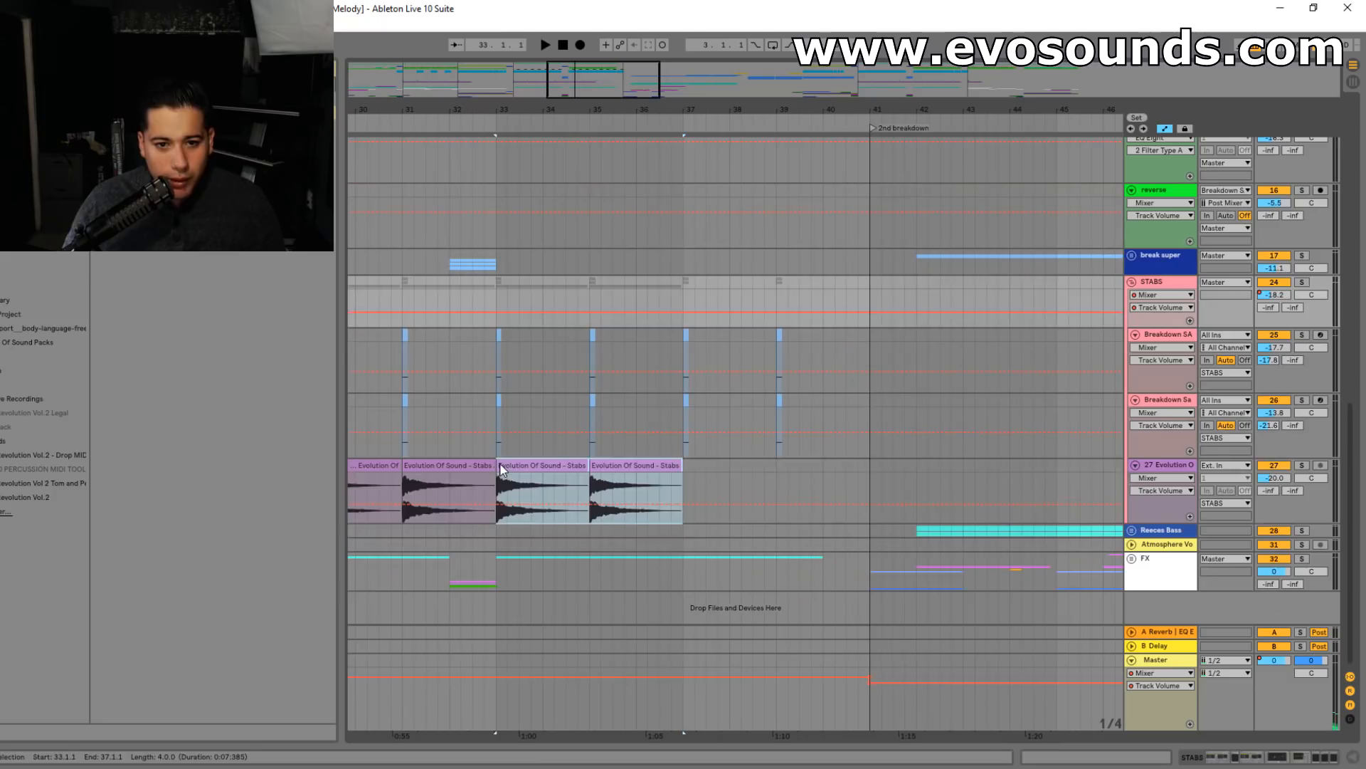
key("ctrl+d")
- Play the end of the first drop from bar 37 into the second breakdown to check the extended stabs
key("space")
scroll(956, 348, "up", 2)
scroll(957, 348, "up", 5)
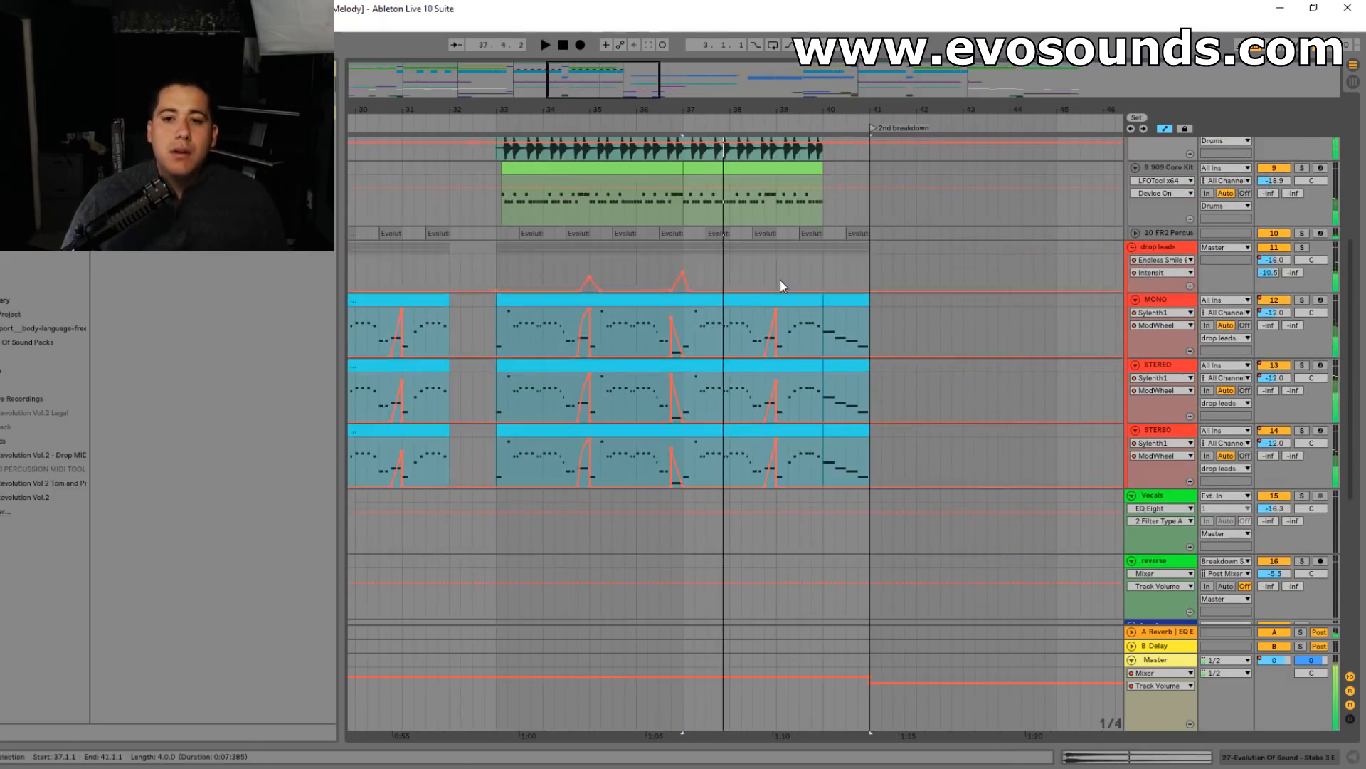
left_click(792, 266)
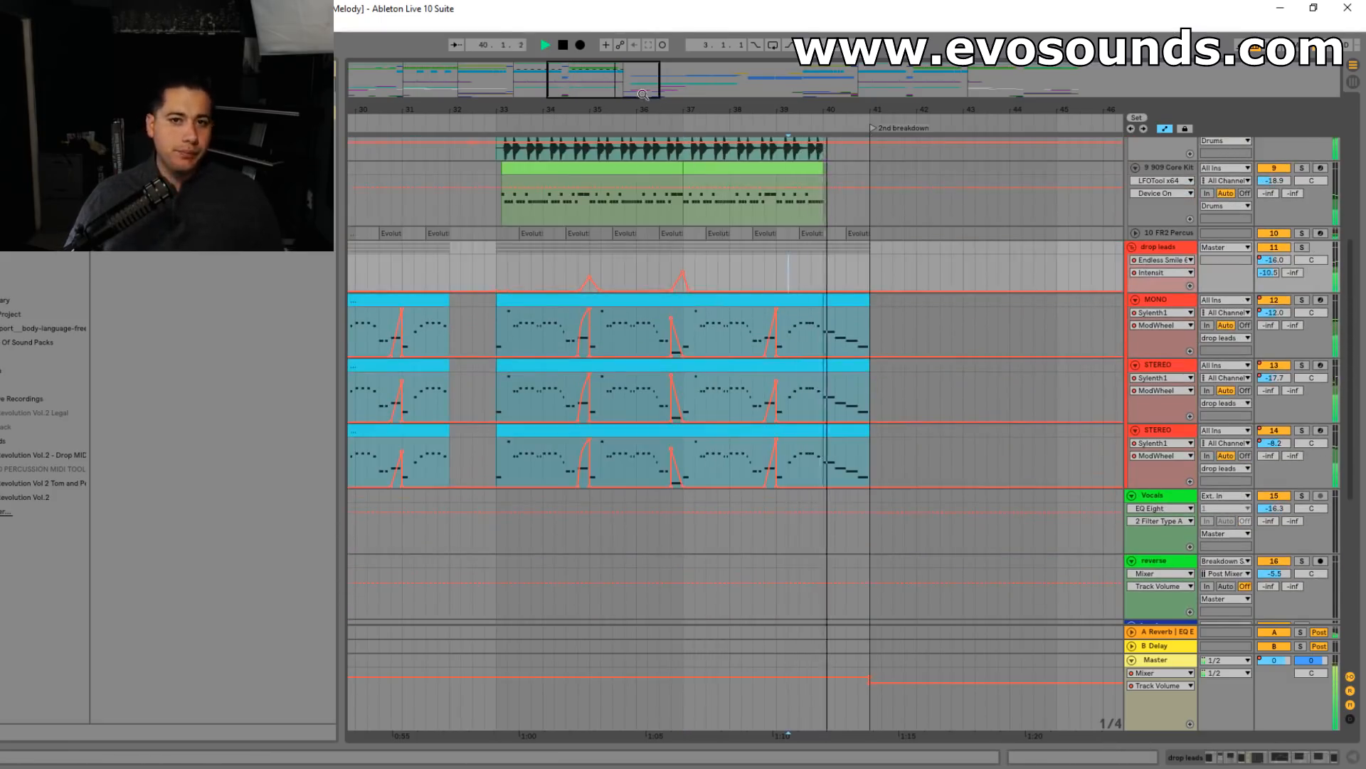
left_click_drag(640, 90, 653, 90)
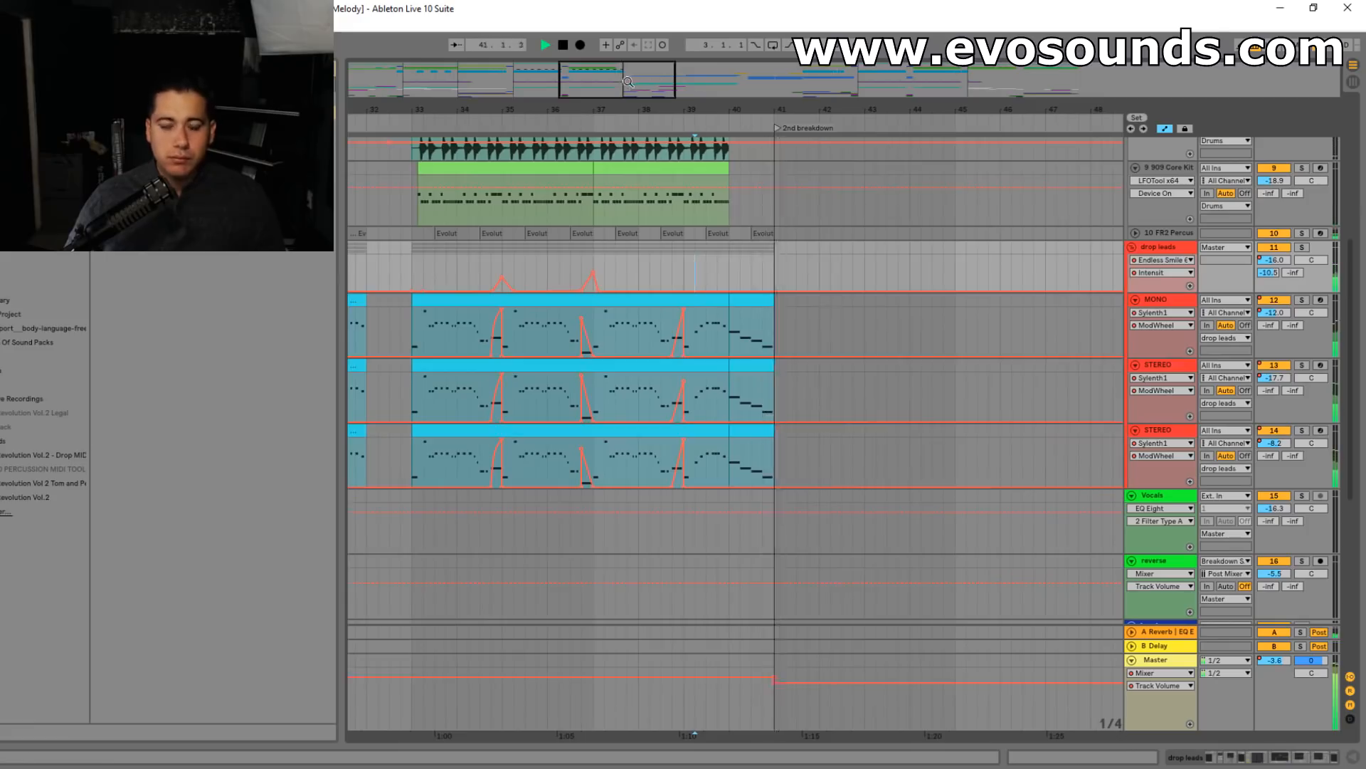
scroll(895, 324, "down", 4)
scroll(895, 324, "down", 2)
scroll(908, 343, "down", 4)
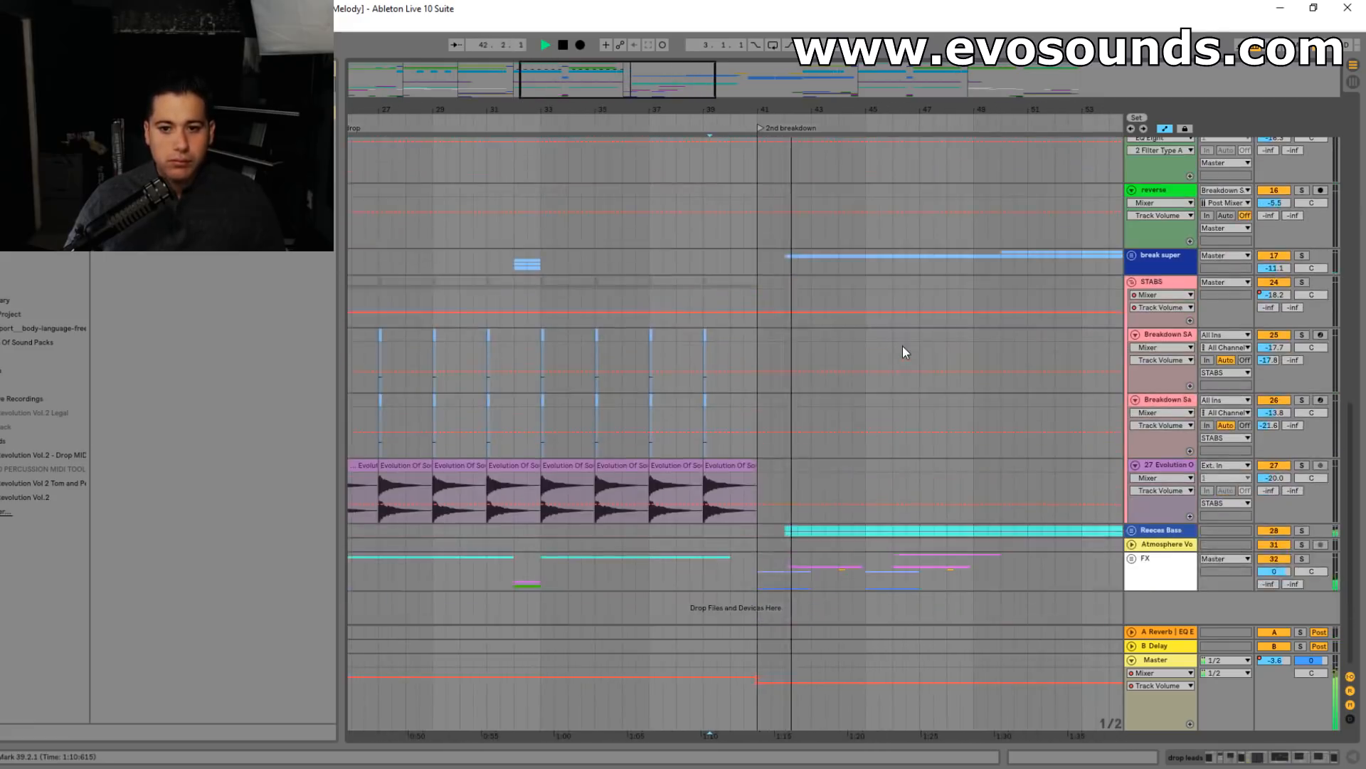
scroll(782, 342, "up", 5)
scroll(673, 306, "up", 4)
key("space")
- Play the pause at bar 32 leading into the second half of the drop
left_click_drag(595, 108, 754, 87)
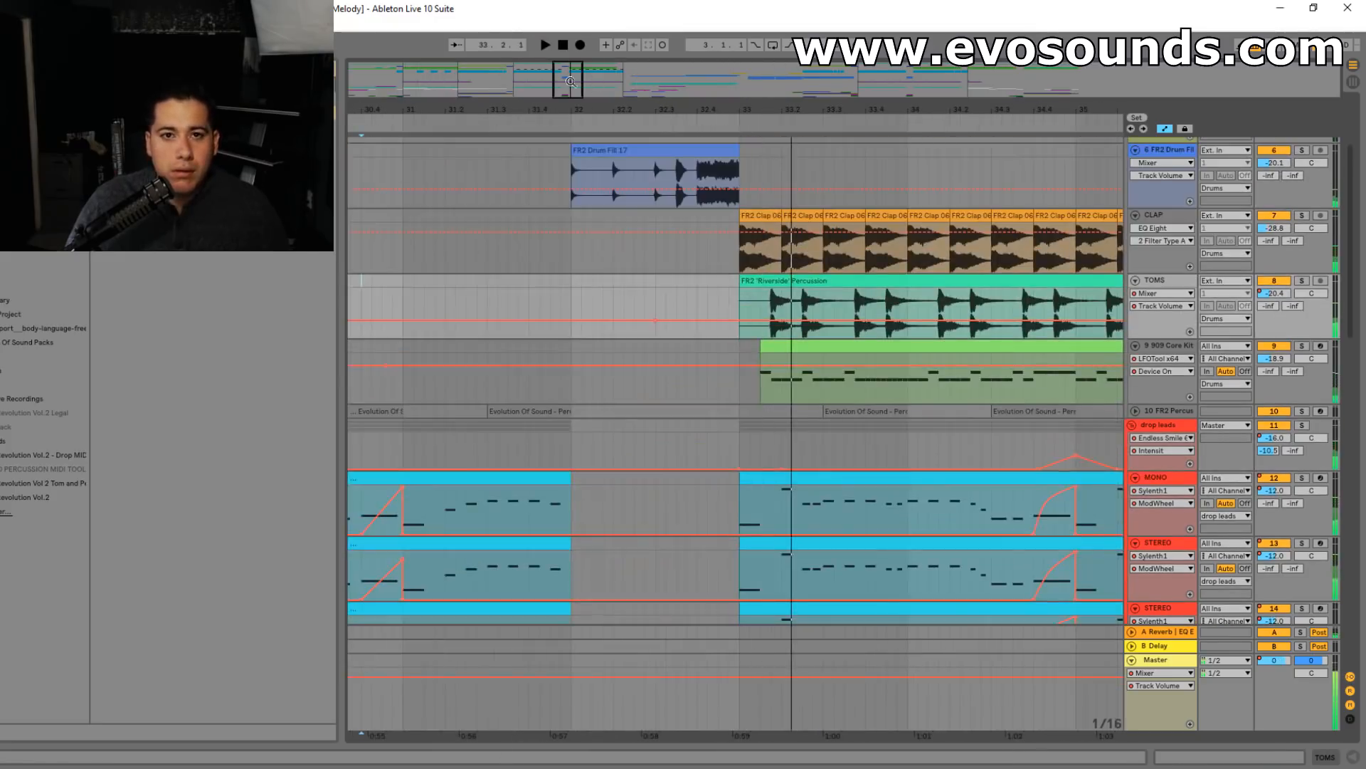
left_click_drag(570, 81, 609, 124)
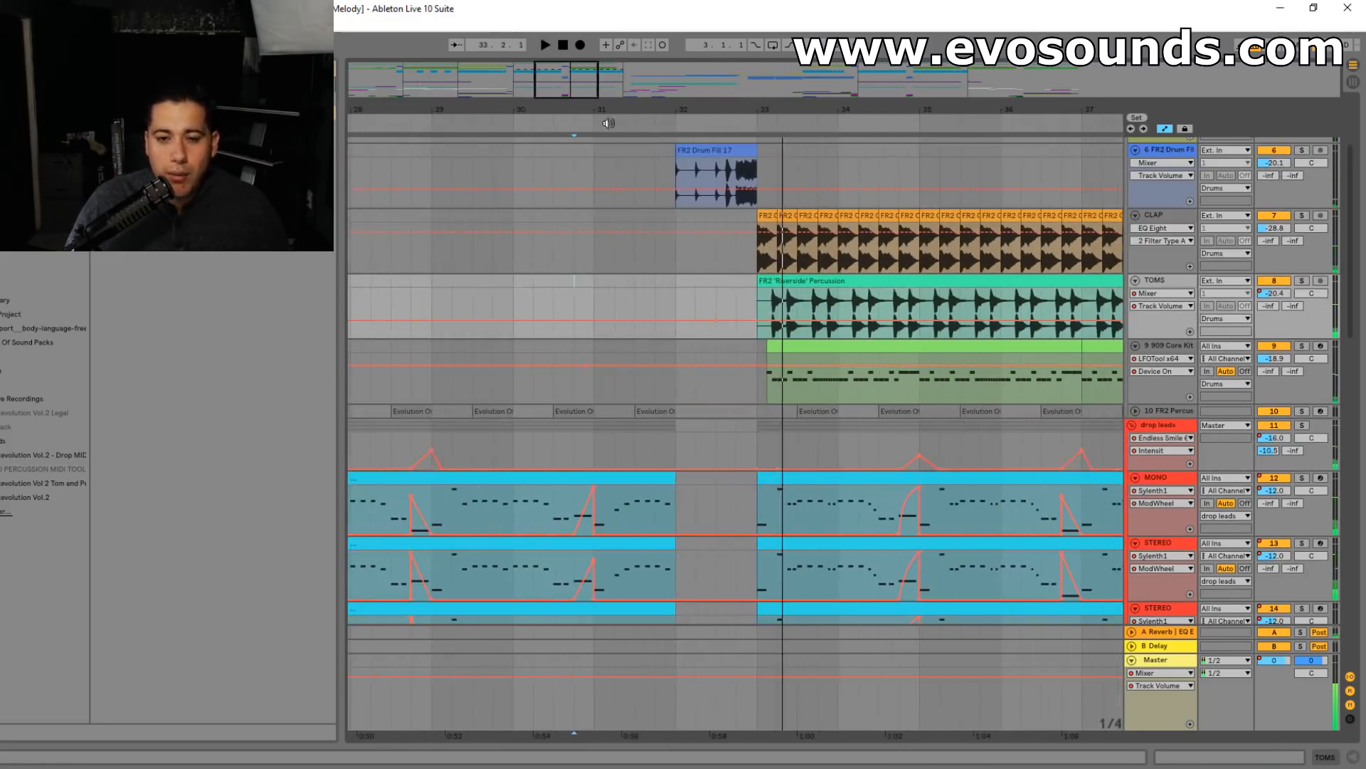
left_click(653, 261)
key("space")
scroll(719, 242, "up", 3)
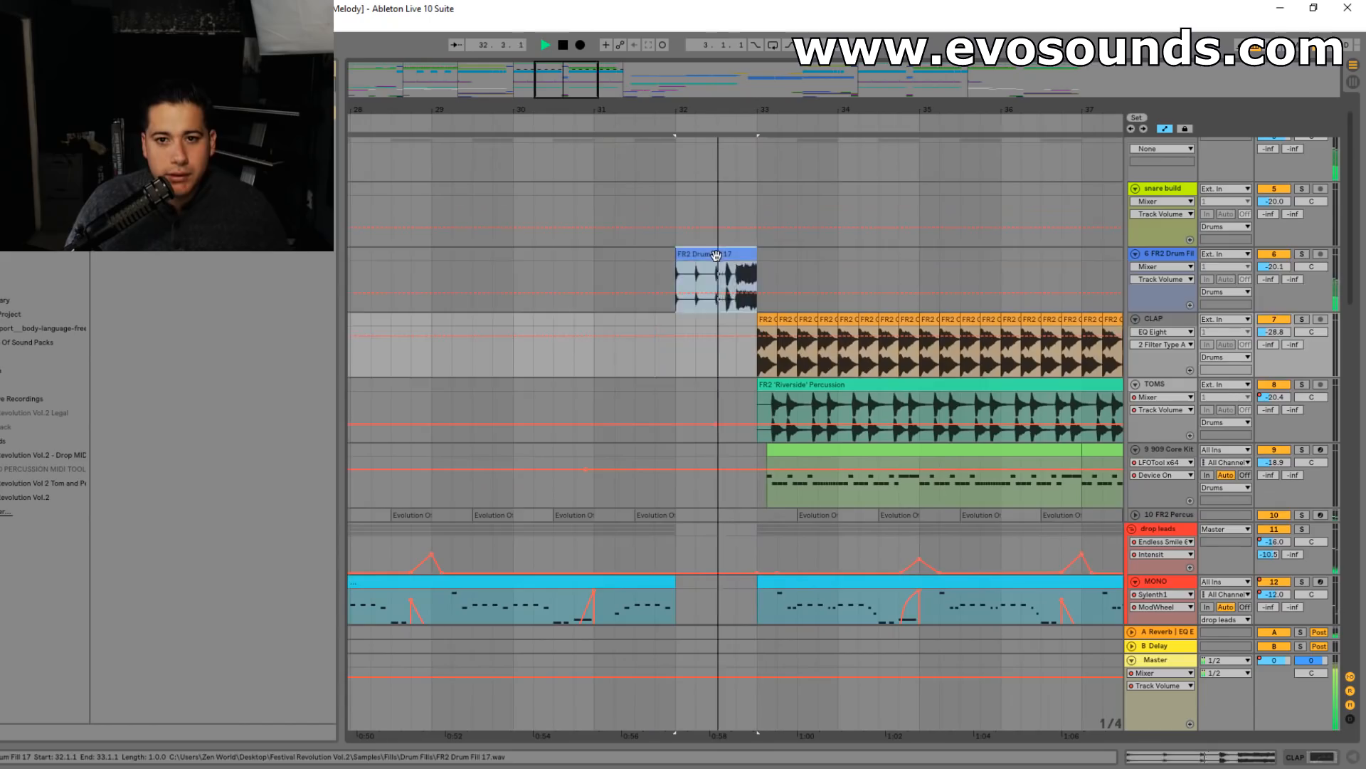
- Delete the FR2 Drum Fill 17 clip in bar 32 and undo the deletion
left_click(716, 255)
left_click_drag(618, 122, 660, 107)
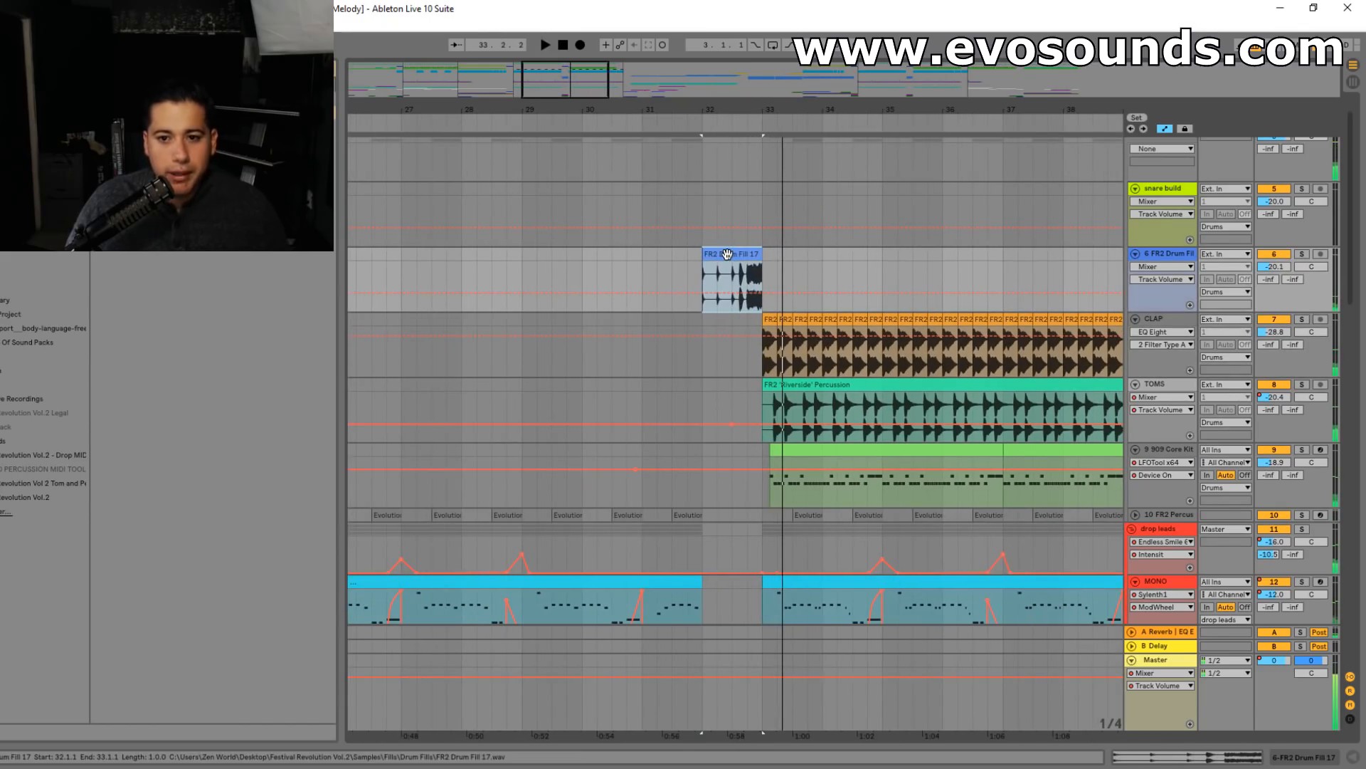
key("Delete")
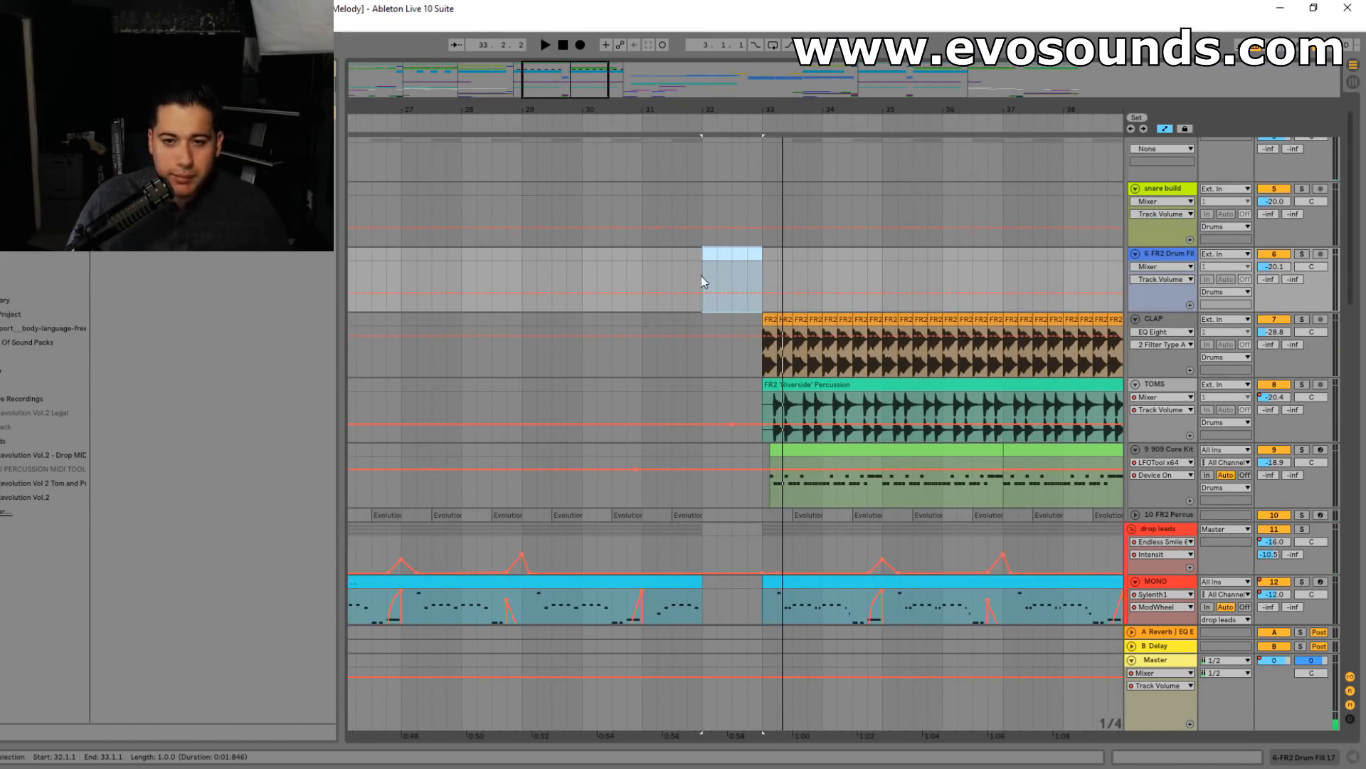
key("ctrl+z")
- Expand the FX group and play from 31.3 to check the effect clips in the bar 32 pause
left_click(656, 265)
key("space")
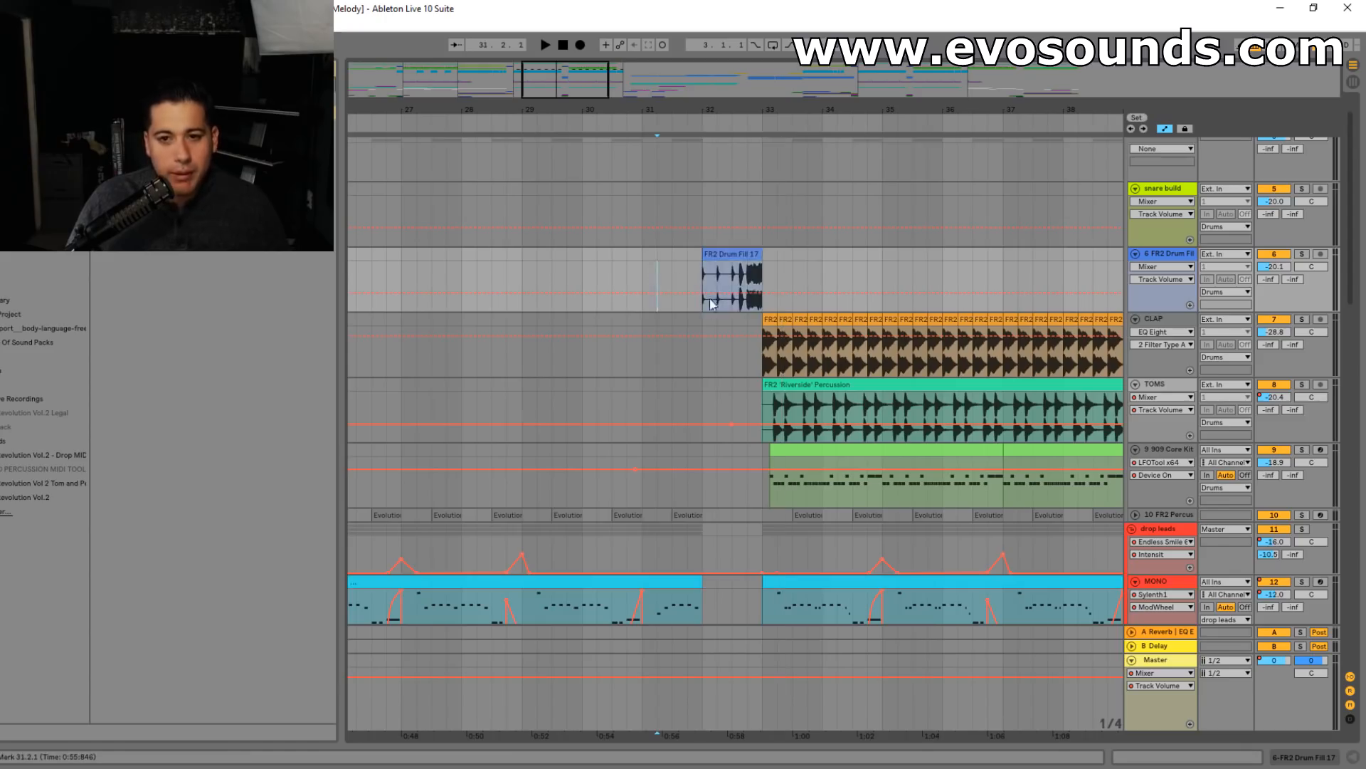
scroll(770, 451, "down", 10)
scroll(776, 451, "down", 10)
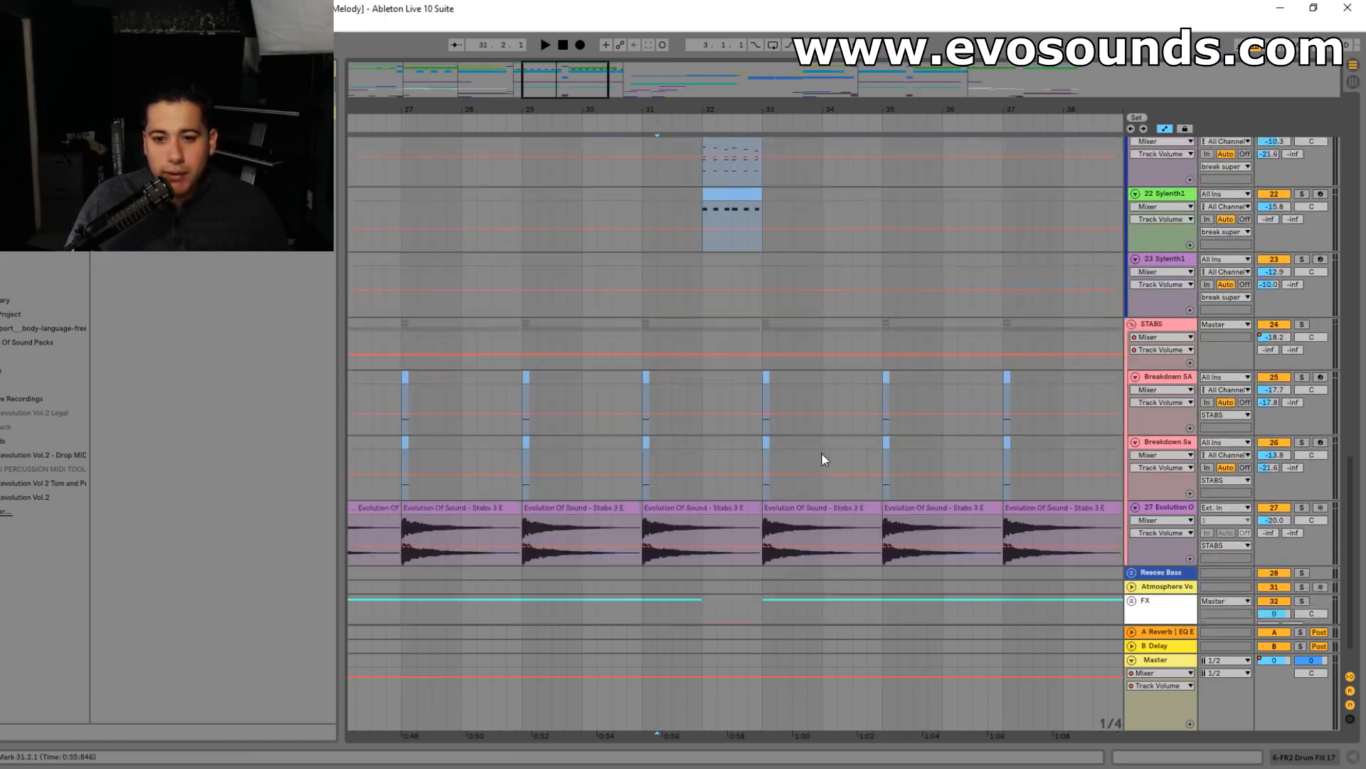
left_click(1131, 560)
scroll(813, 493, "down", 15)
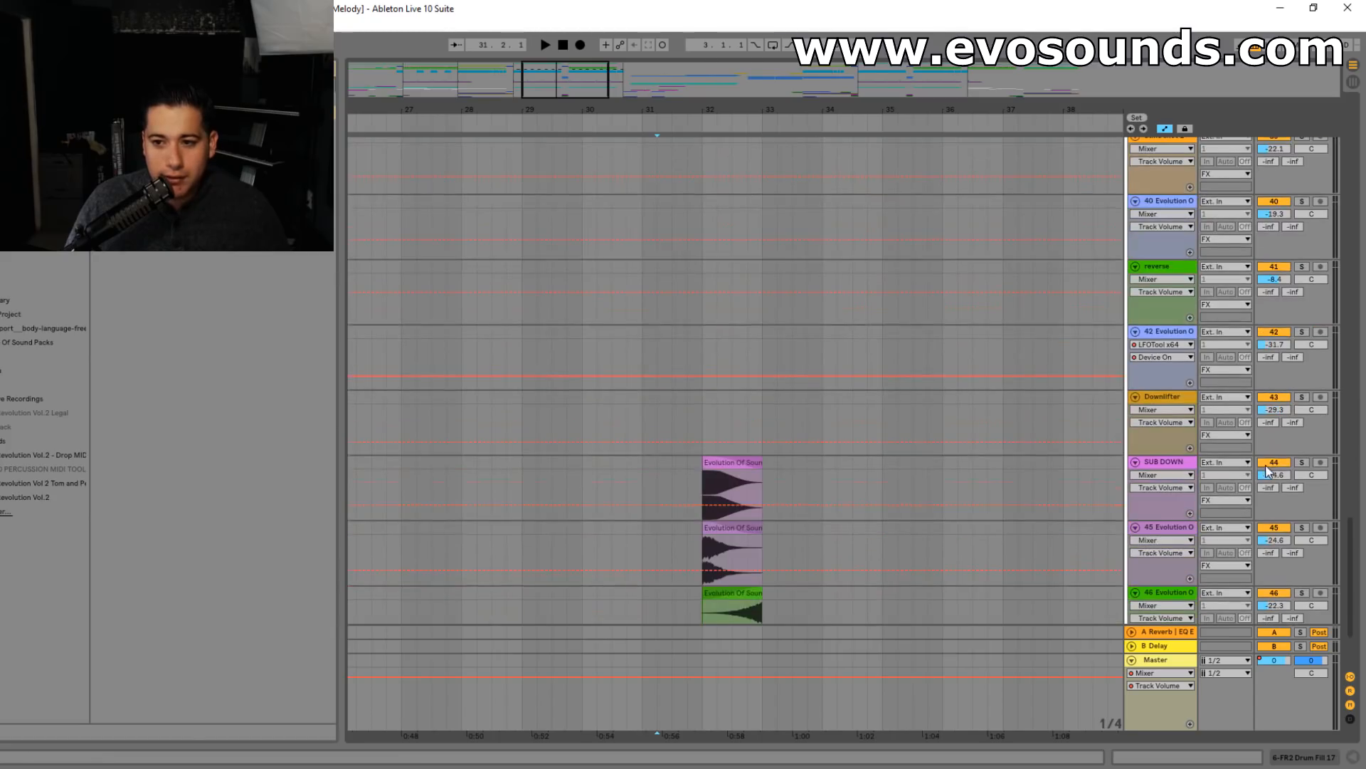
left_click(676, 388)
key("space")
scroll(744, 377, "up", 10)
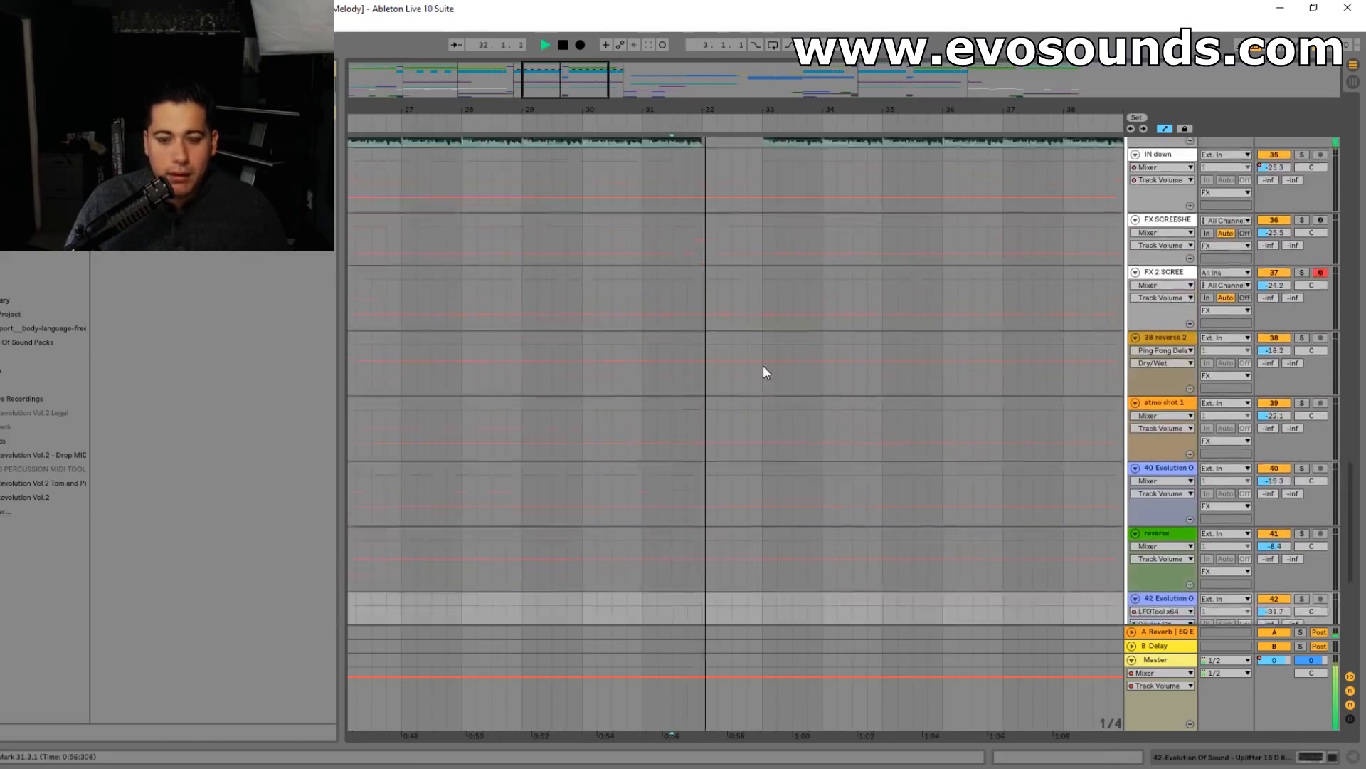
scroll(767, 370, "down", 10)
key("space")
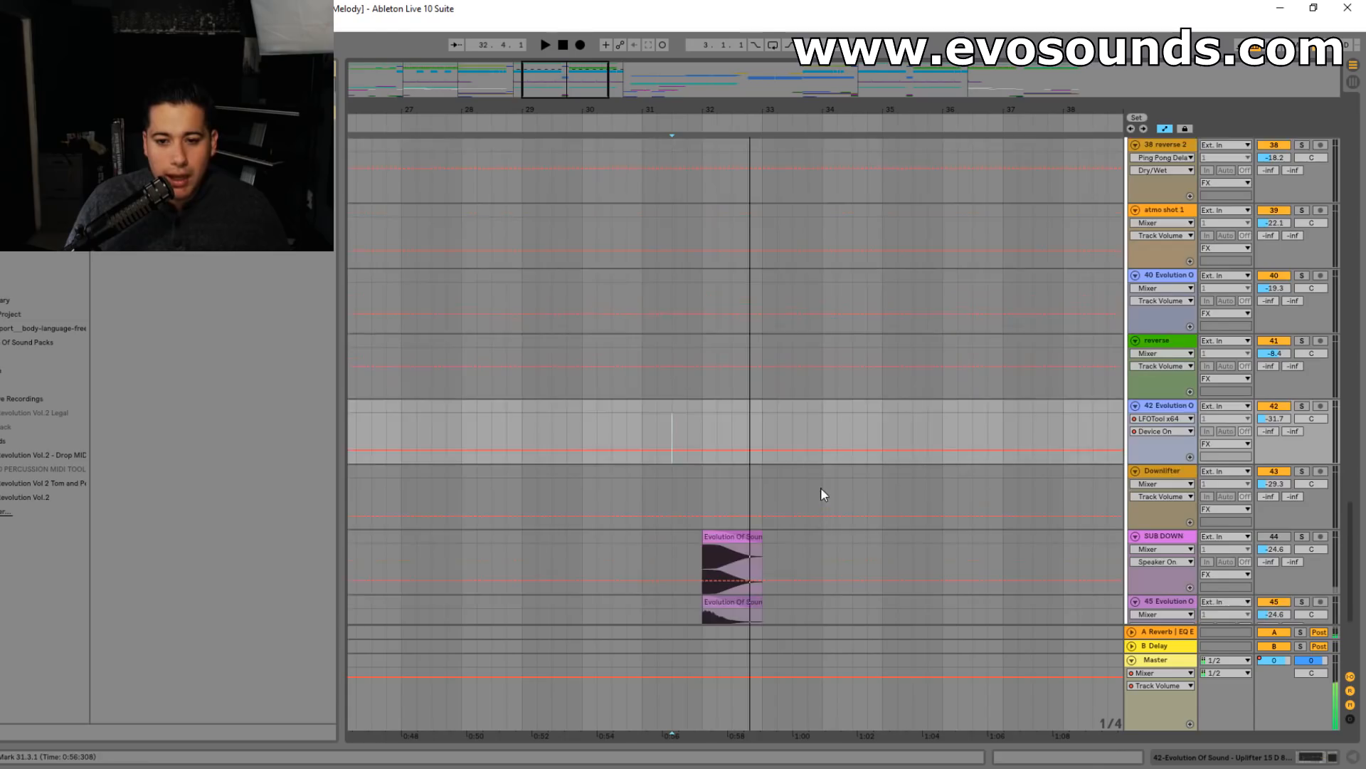
- Add a Reverb to the bar 32 crash on track 45 with 851 ms decay time and 57% dry/wet, and play the transition
left_click(747, 472)
double_click(1164, 456)
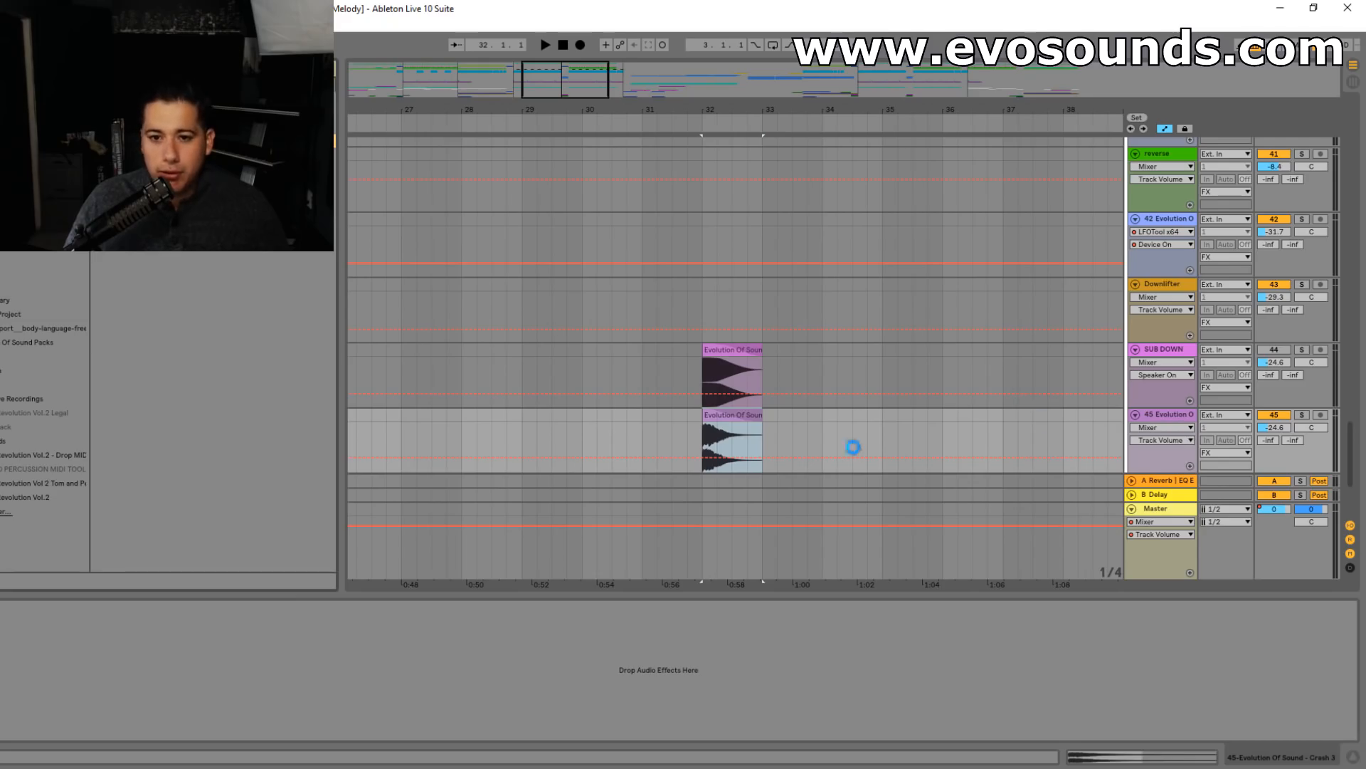
left_click_drag(308, 722, 308, 712)
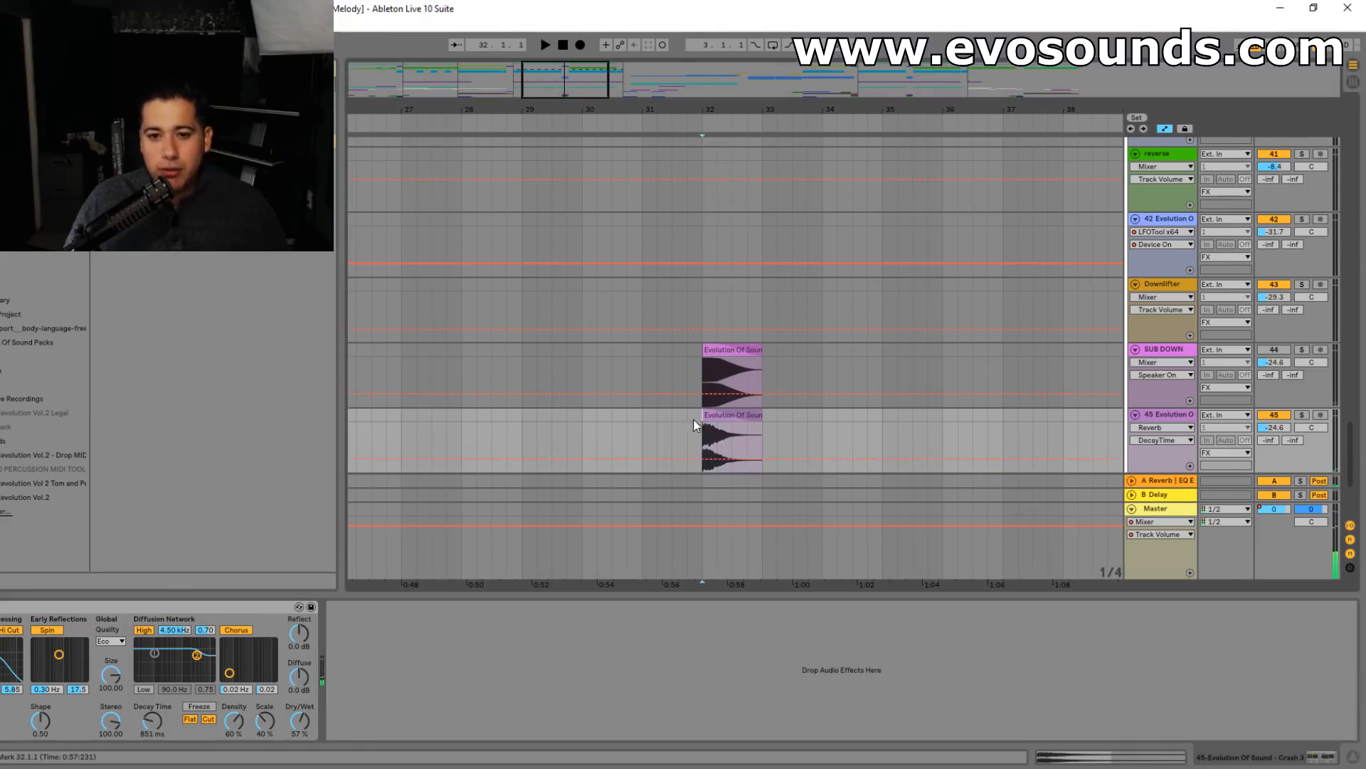
left_click(672, 427)
key("space")
left_click_drag(793, 728, 794, 735)
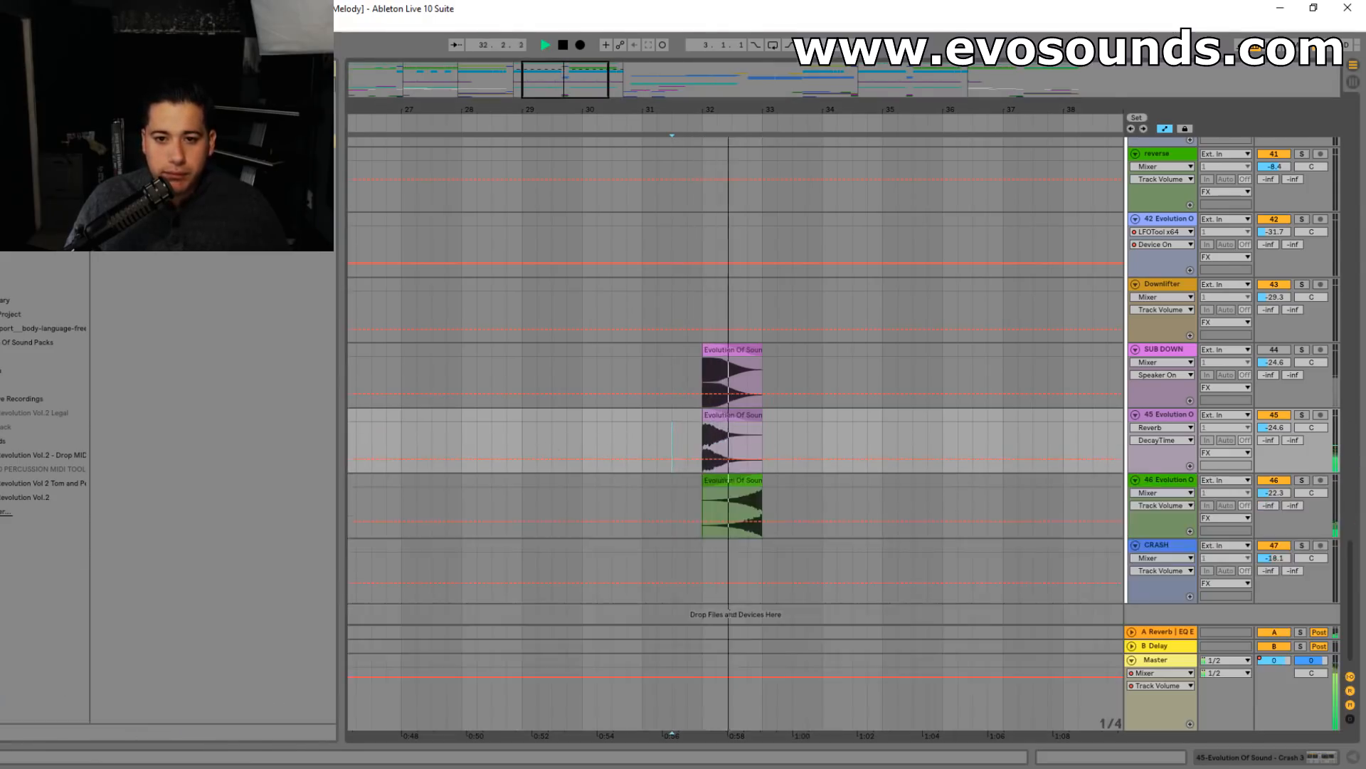
scroll(796, 469, "up", 7)
key("space")
- Expand the Kicks group, fill bar 32 with duplicates of the kick sample, and play the transition
scroll(683, 264, "up", 15)
scroll(689, 269, "up", 12)
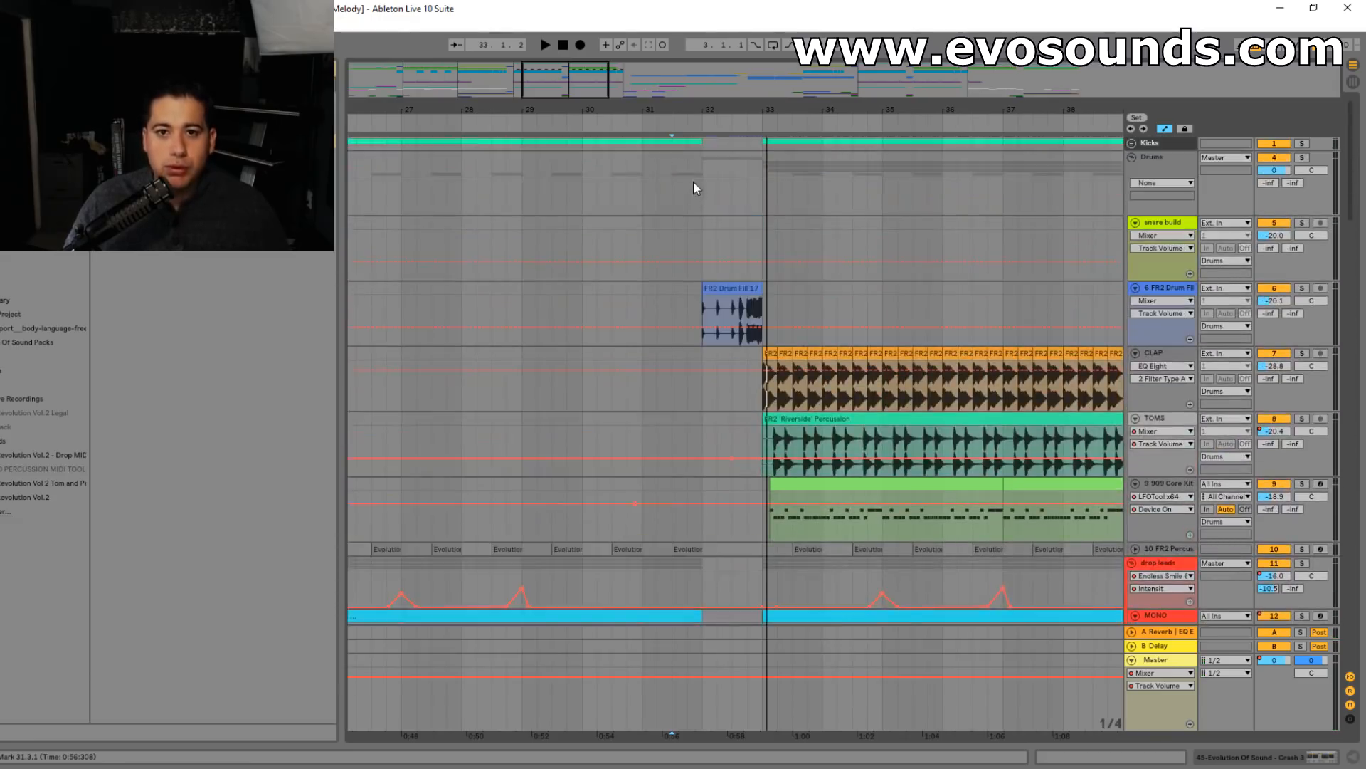
left_click(1130, 144)
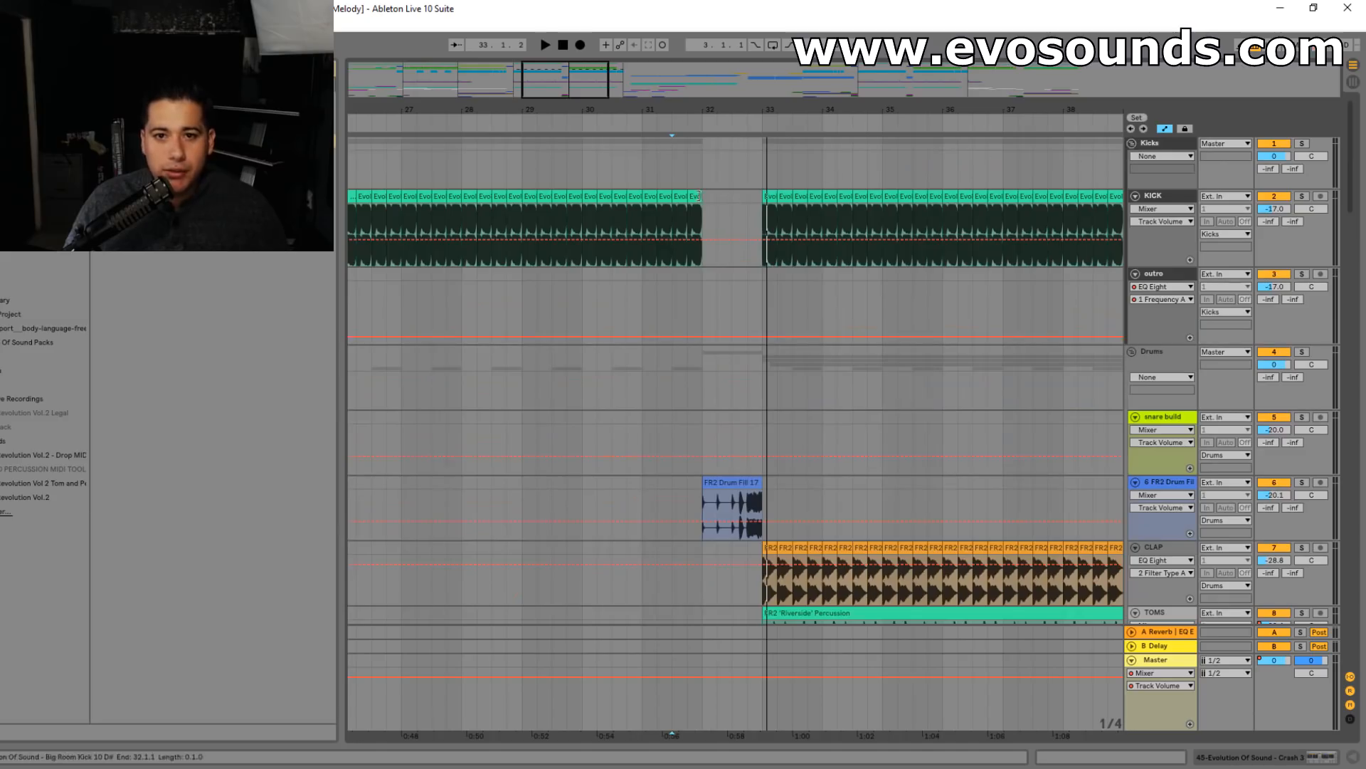
key("ctrl+d")
key("ctrl+d")
left_click(682, 216)
key("space")
- Play the bar 32 transition and examine the rhythm of the chord clips in the break super group
left_click_drag(560, 75, 562, 135)
left_click(673, 222)
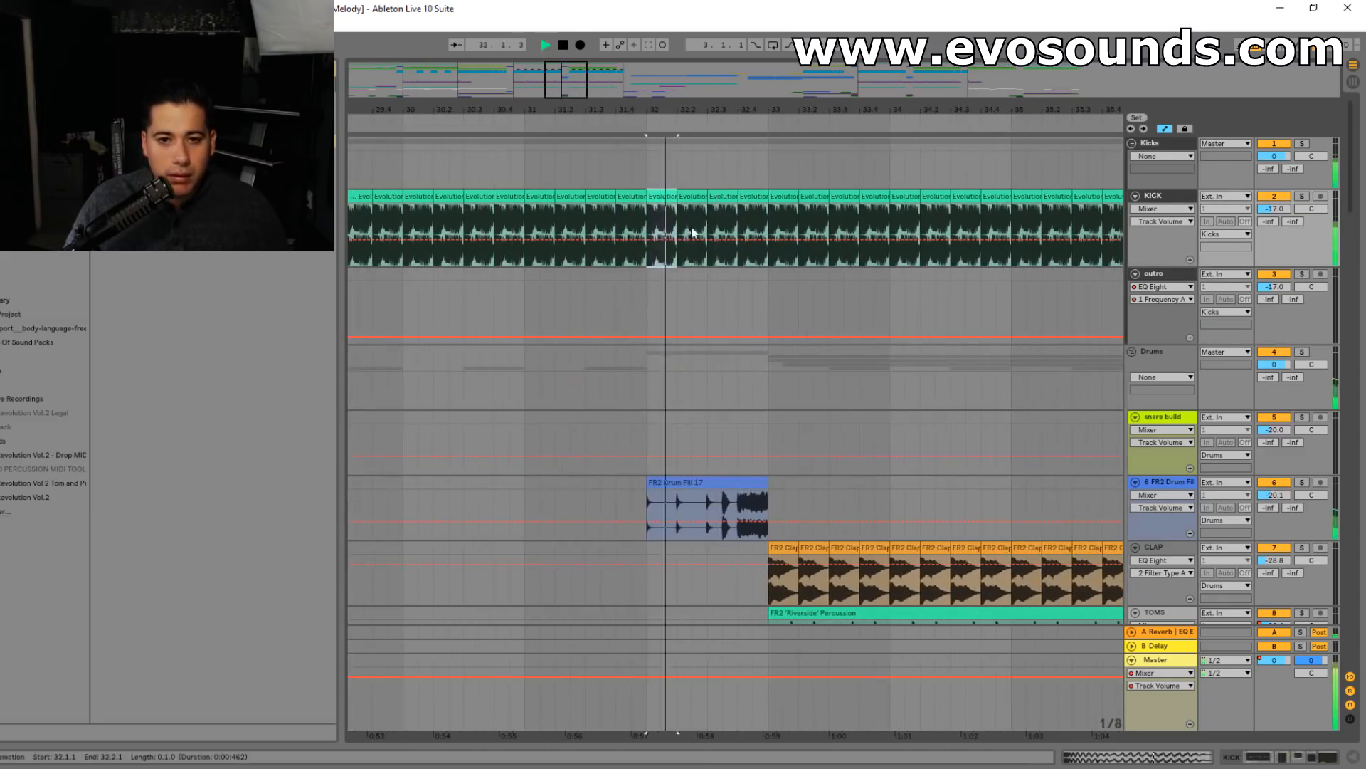
scroll(726, 402, "down", 8)
scroll(726, 401, "down", 7)
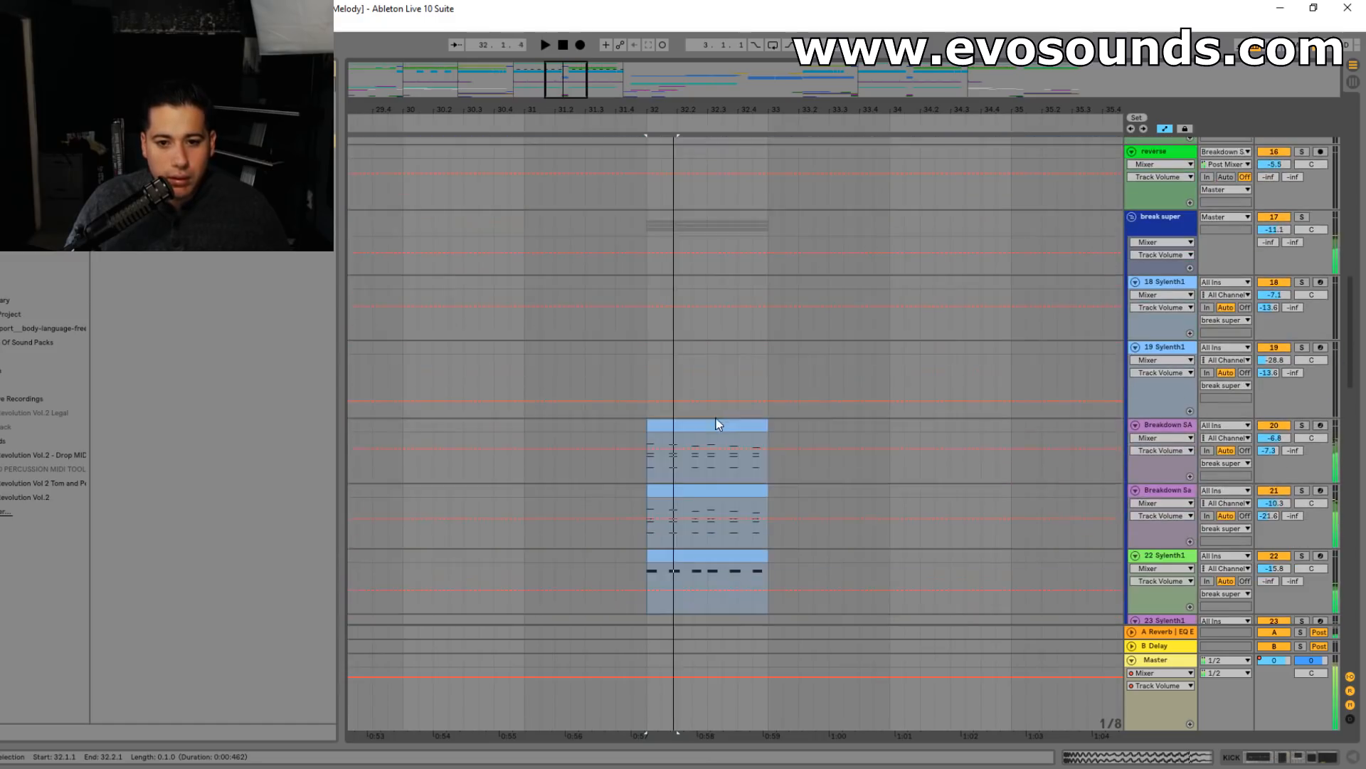
left_click(663, 427)
left_click_drag(569, 80, 568, 131)
key("space")
key("space")
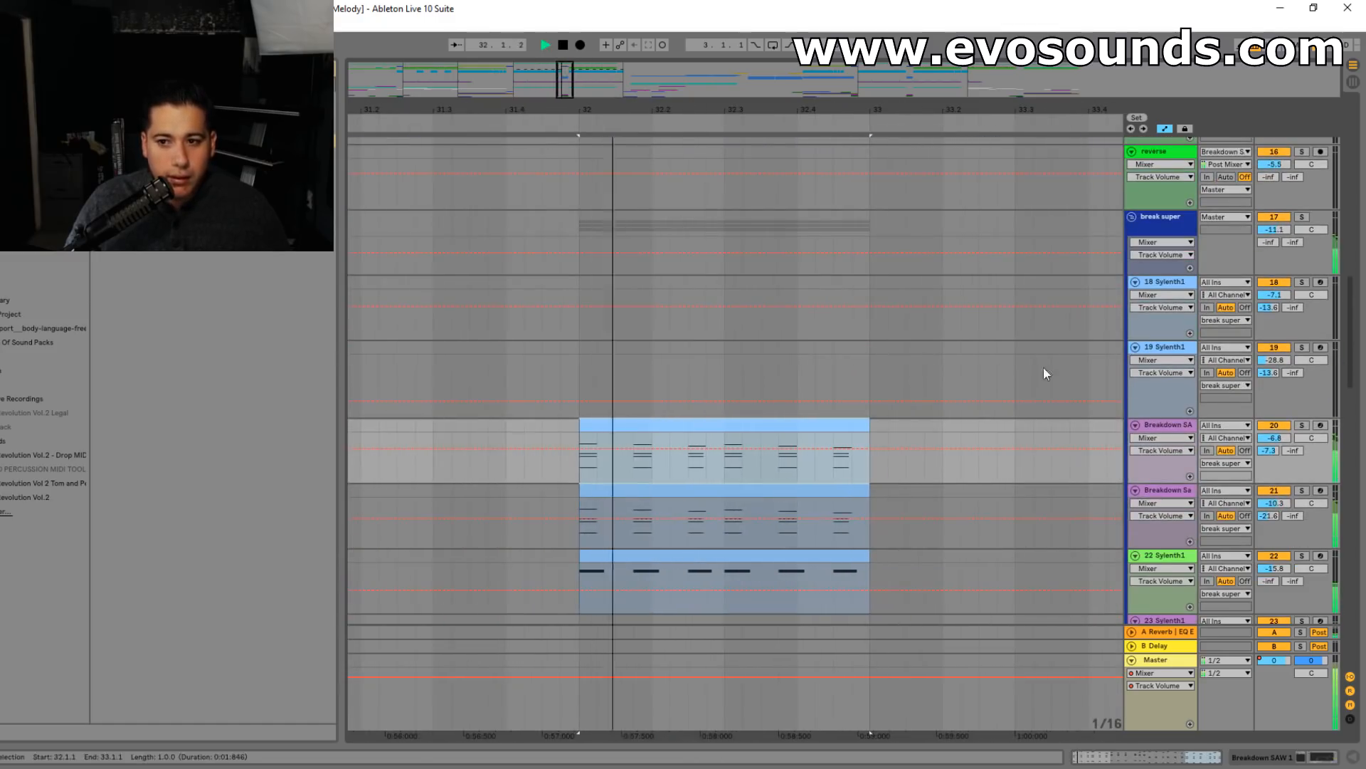
double_click(817, 424)
left_click_drag(680, 585, 719, 697)
scroll(676, 311, "up", 6)
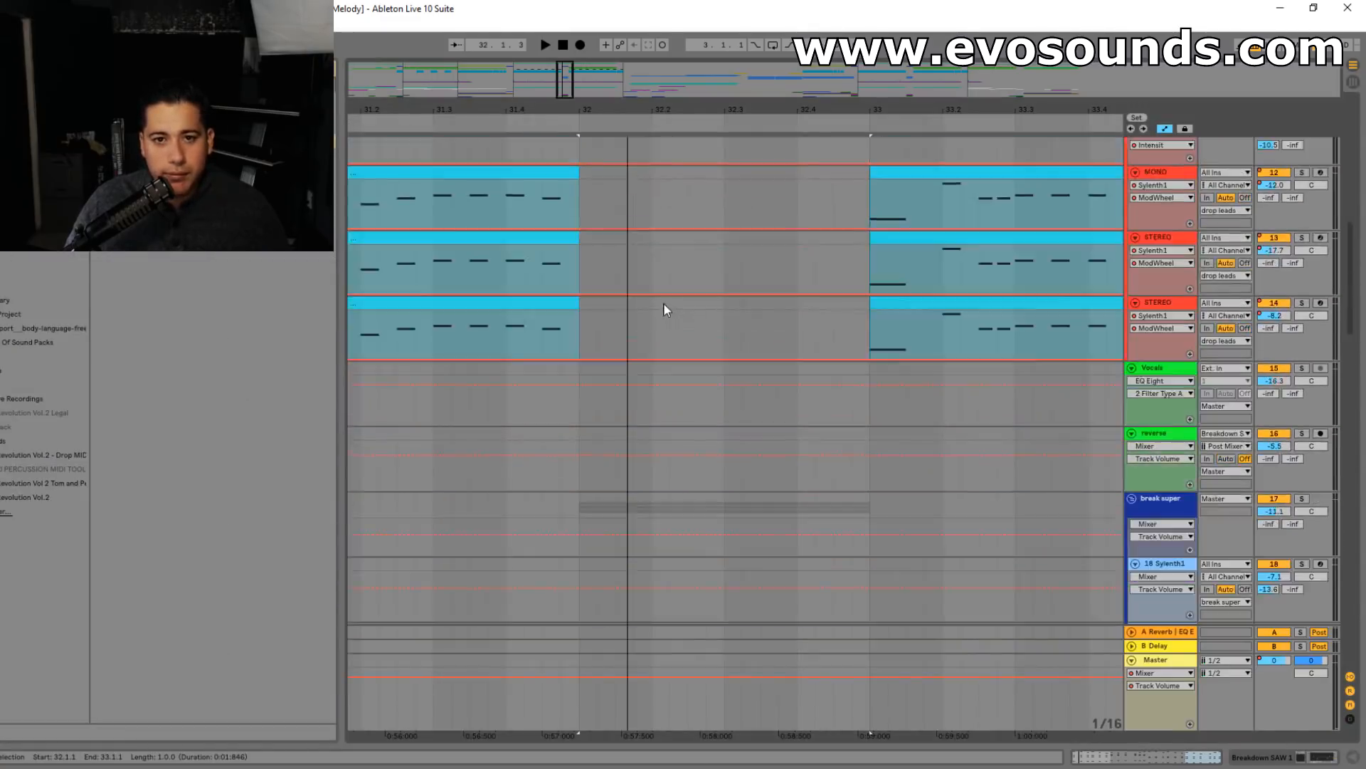
- Shorten the kick at 32.1 to an eighth note, move it onto the outro track, and play from 31.4
scroll(663, 306, "up", 10)
left_click(640, 199)
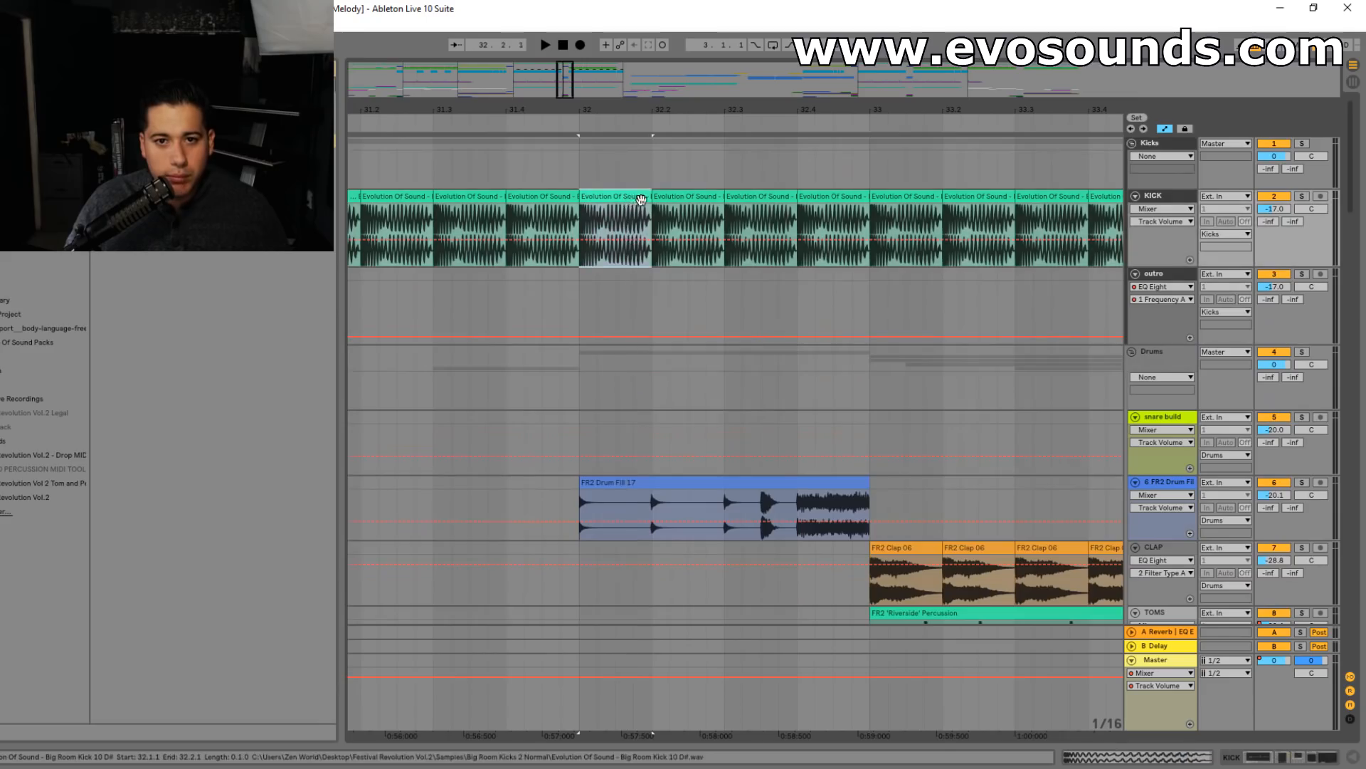
left_click_drag(619, 200, 615, 199)
left_click_drag(616, 284, 615, 284)
left_click_drag(602, 197, 602, 278)
key("space")
left_click(507, 313)
key("space")
key("space")
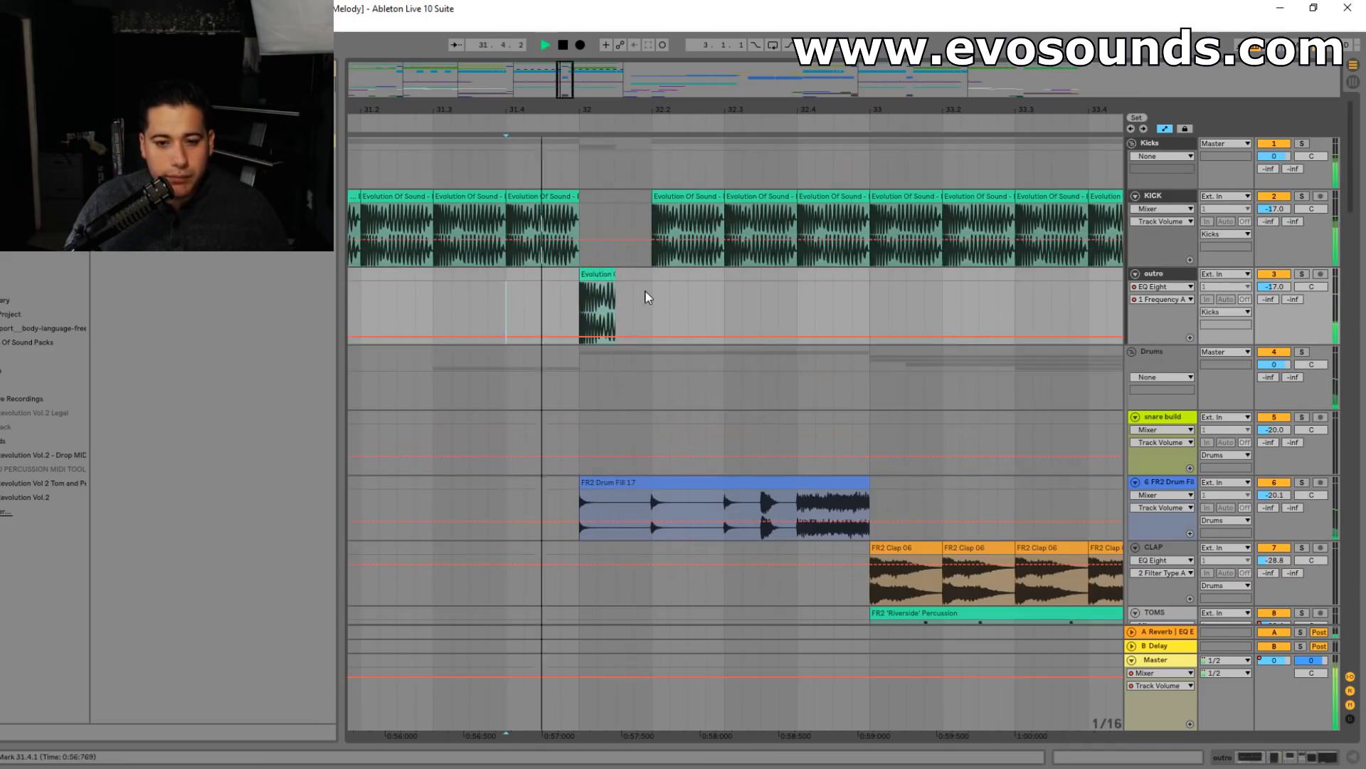
key("space")
- Duplicate the short outro kick, place the copy at 32.1.4, and play the transition
left_click(595, 275)
key("ctrl+d")
left_click_drag(627, 276, 646, 276)
left_click(561, 290)
key("space")
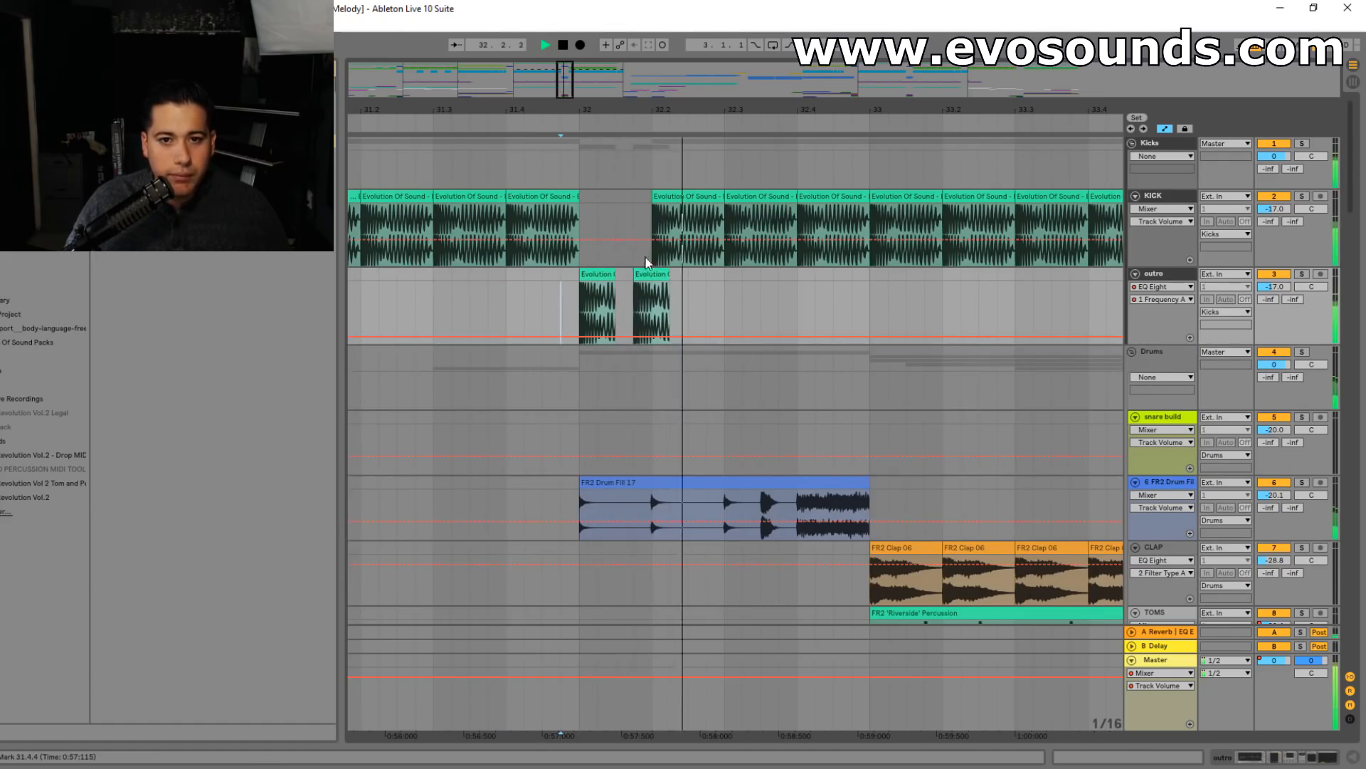
left_click(685, 197)
key("space")
- Delete the three KICK track clips between 32.2 and 33 and play from 31.4
left_click_drag(635, 229, 863, 217)
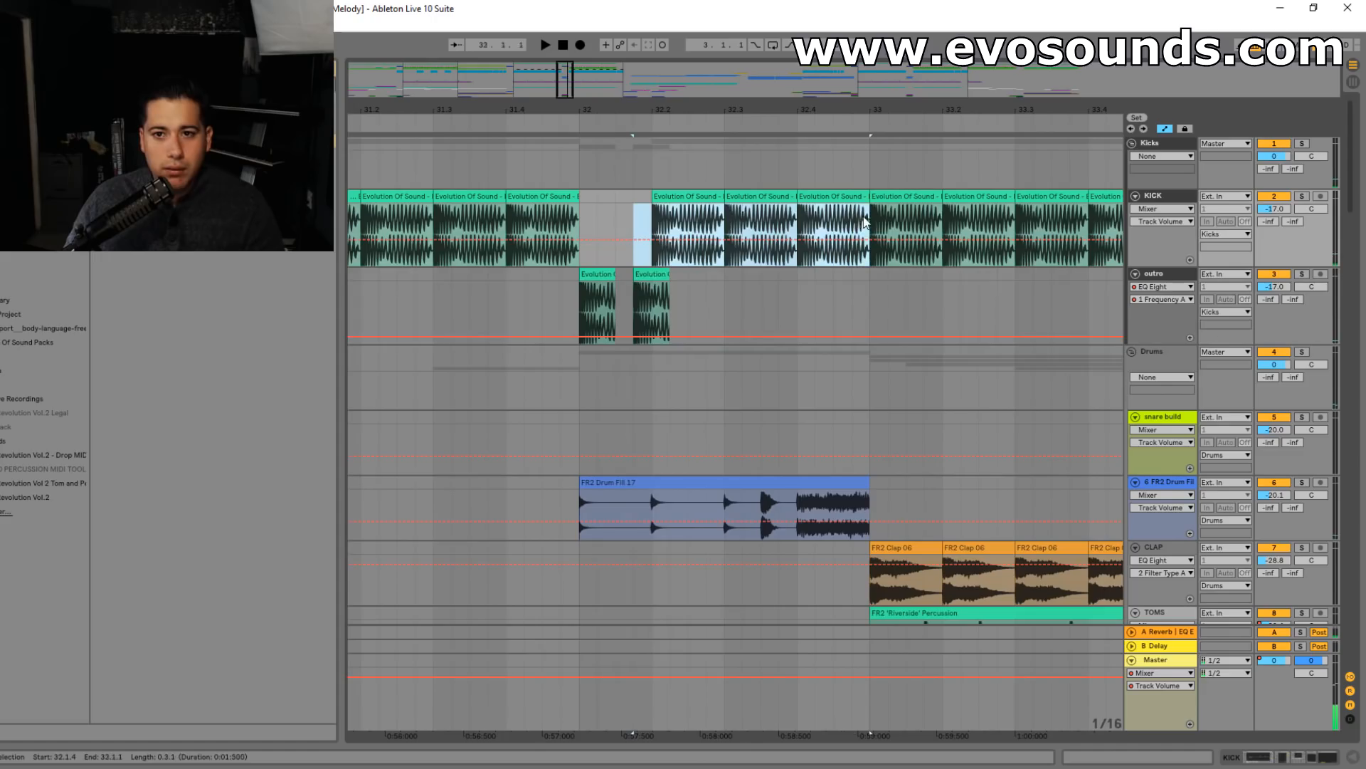
left_click_drag(647, 198, 854, 225)
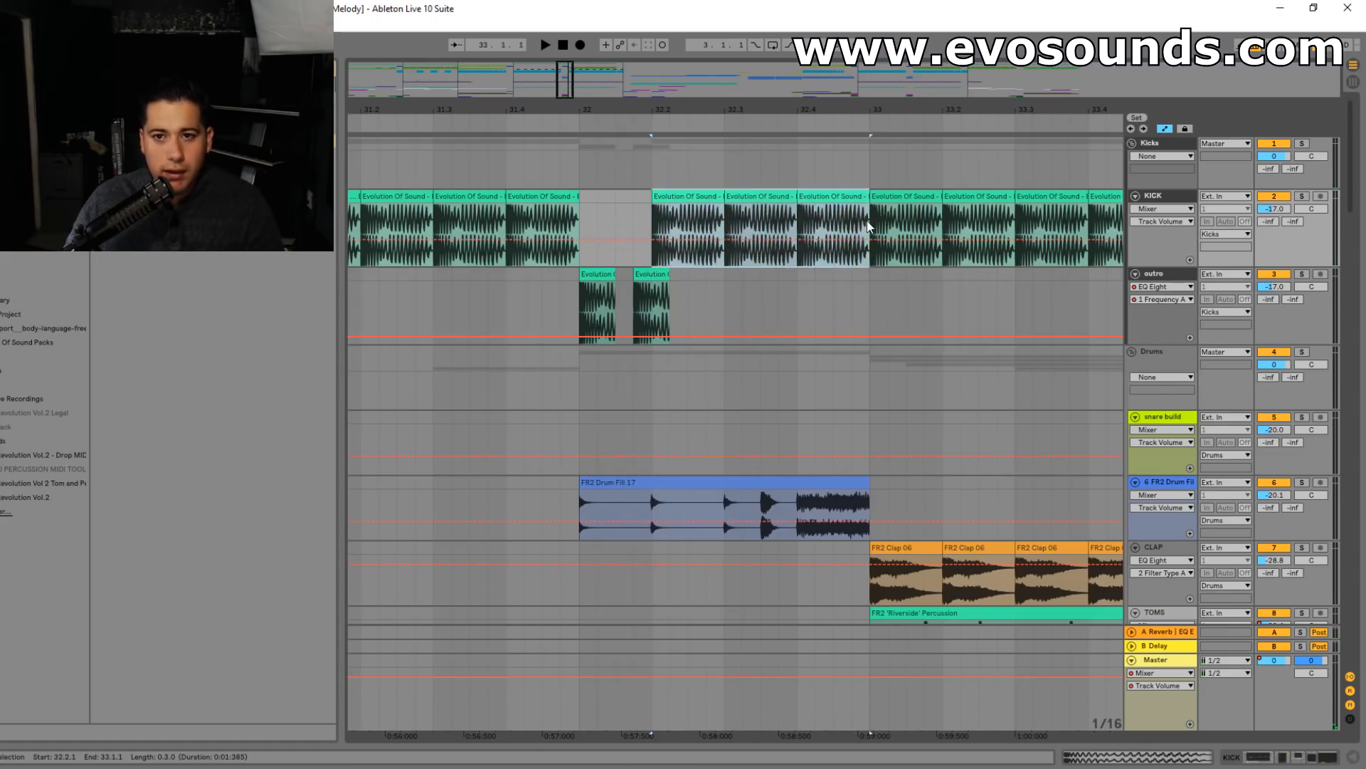
key("Delete")
left_click(506, 269)
key("space")
- Add a third short kick at 32.2.3 on the outro track and play it
left_click_drag(648, 277, 703, 277)
left_click(531, 308)
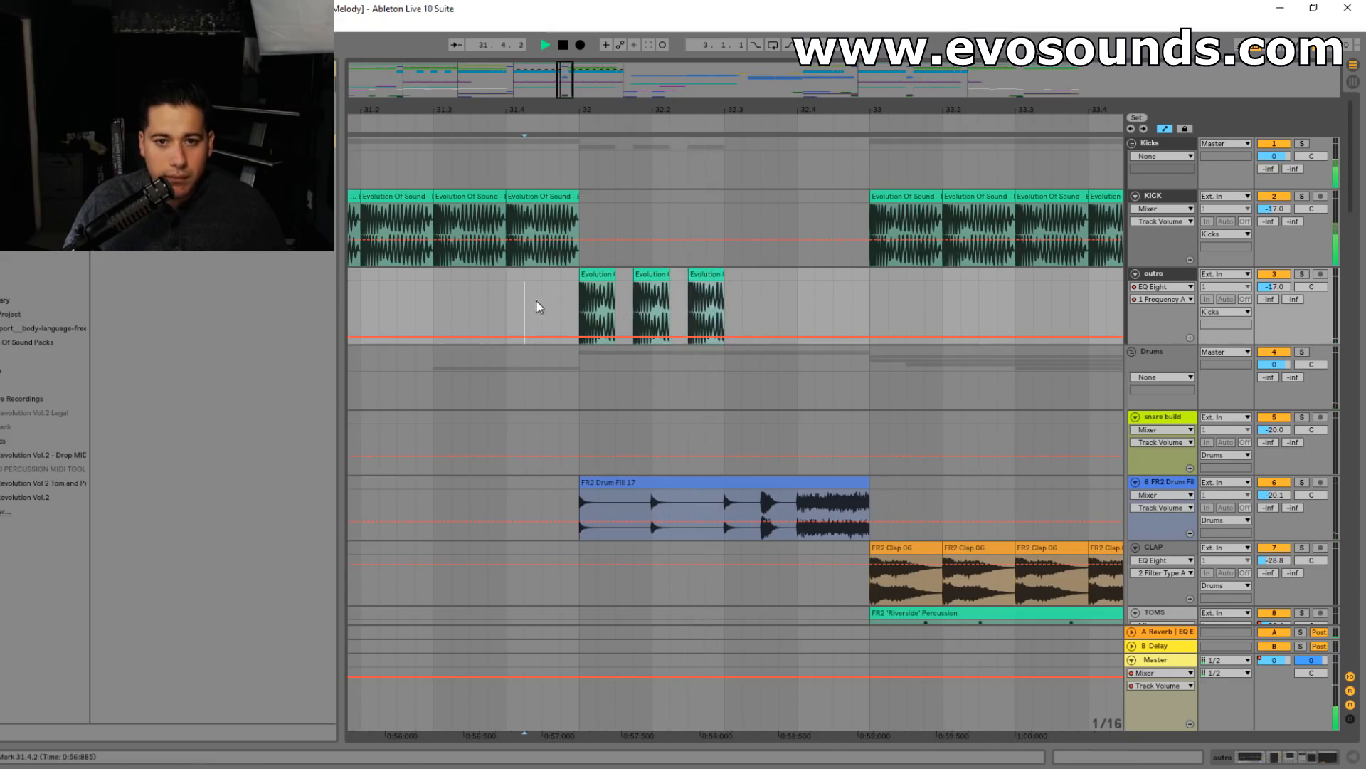
left_click(711, 276)
key("space")
- Duplicate the short kick to 32.3.1, undoing a trial move to 32.3.2, and play the fill from 31.4
key("ctrl+d")
left_click_drag(726, 276, 742, 277)
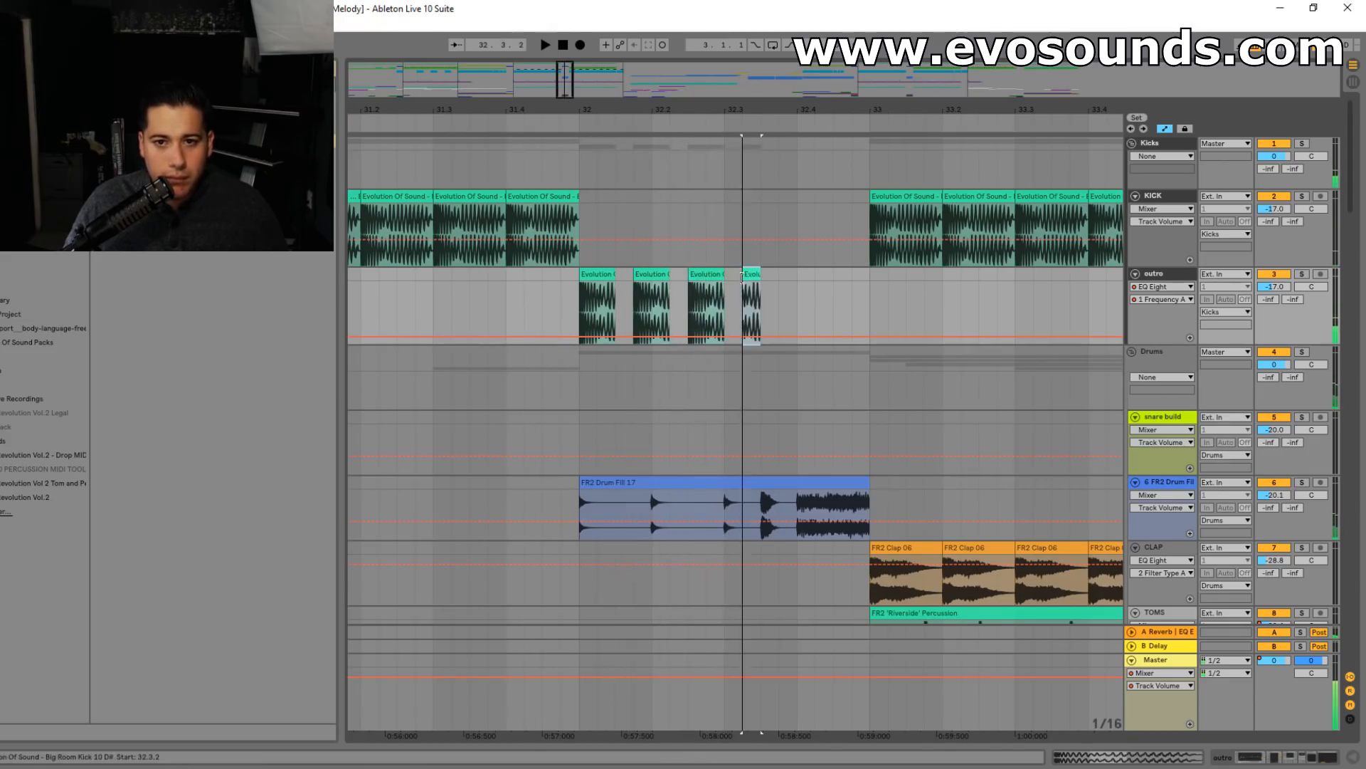
key("ctrl+z")
key("space")
key("space")
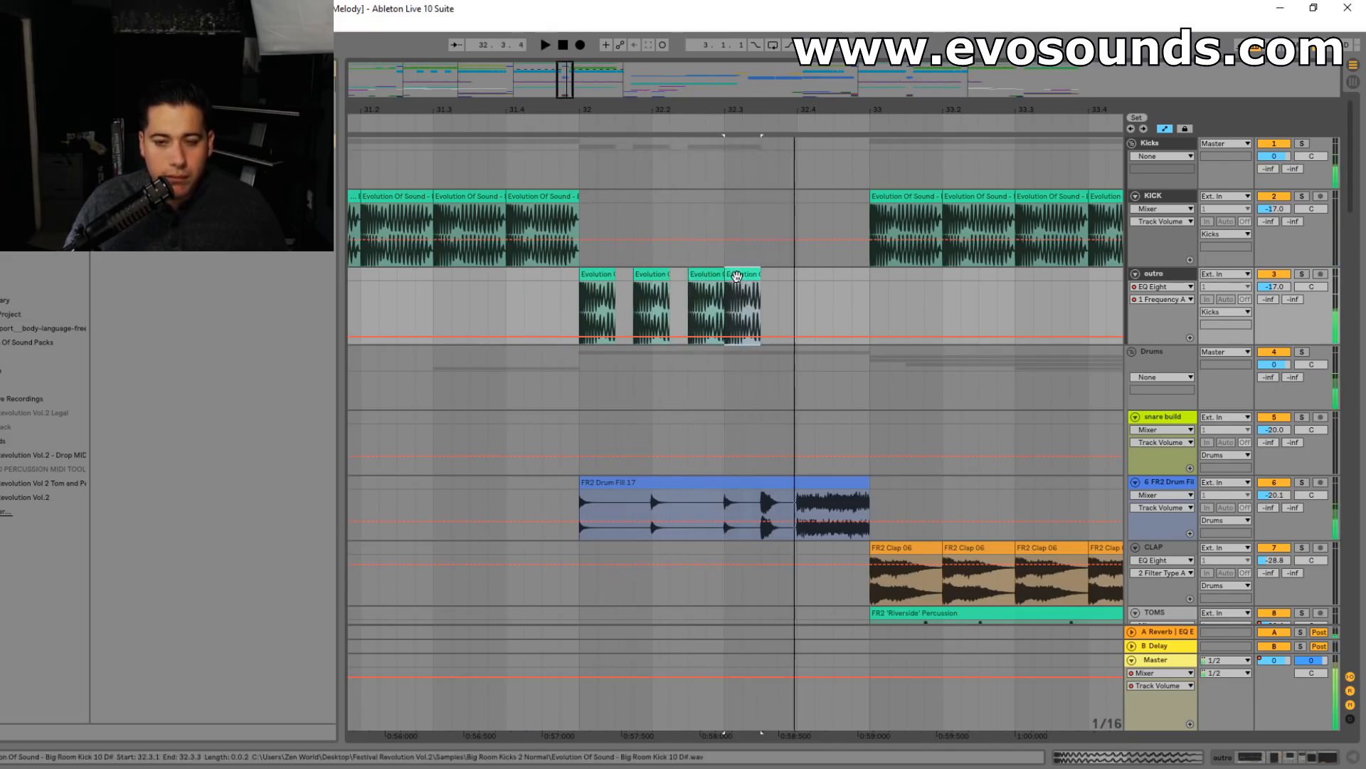
left_click(506, 256)
key("space")
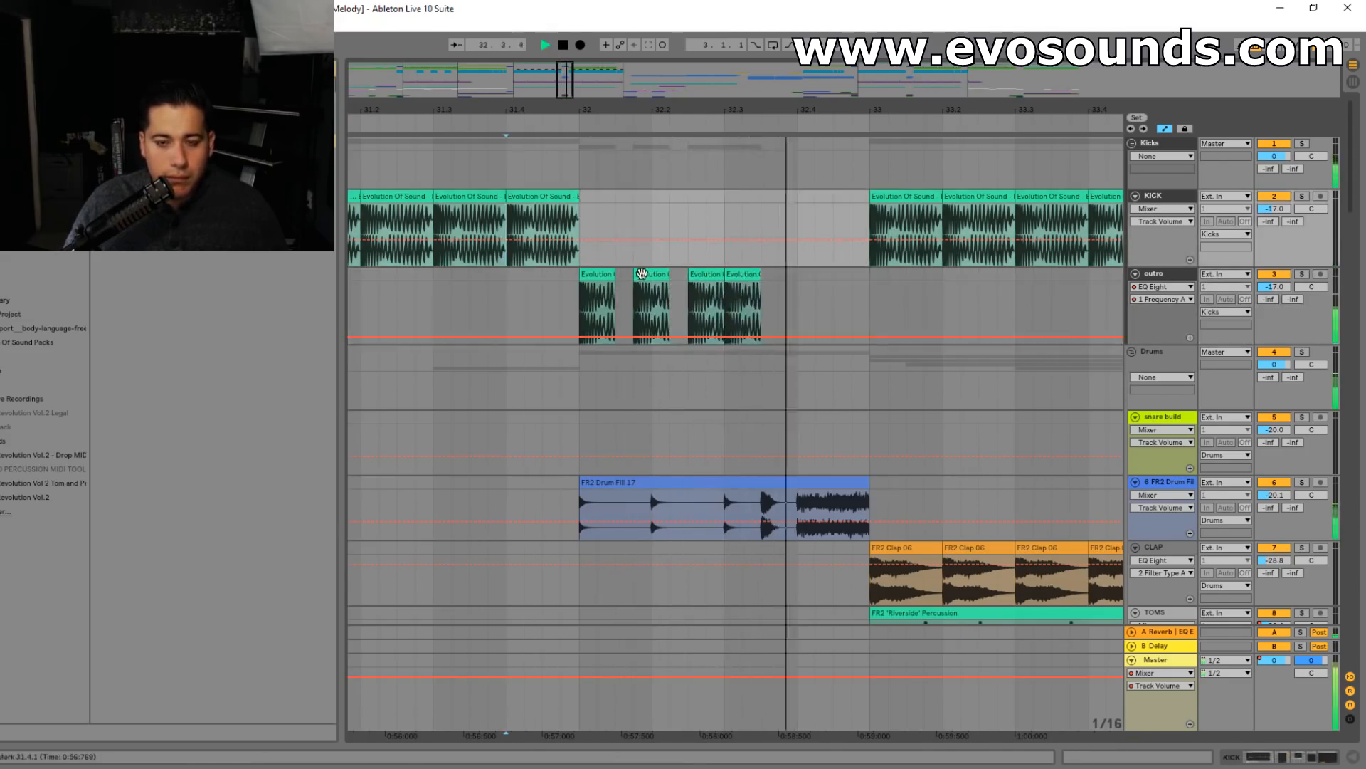
left_click(506, 296)
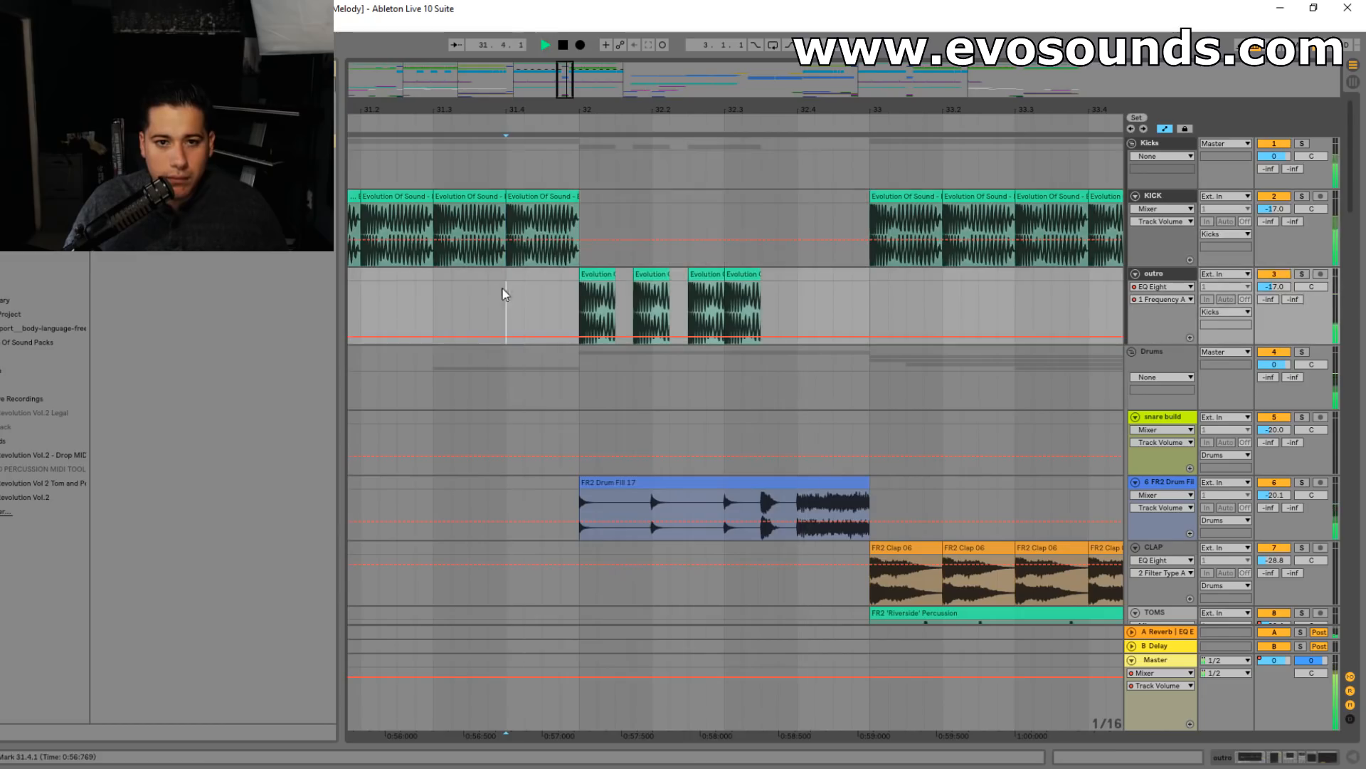
- Duplicate the last short kick to 32.3.3 on the outro track and play the fill repeatedly
left_click(746, 275)
key("ctrl+d")
left_click(561, 293)
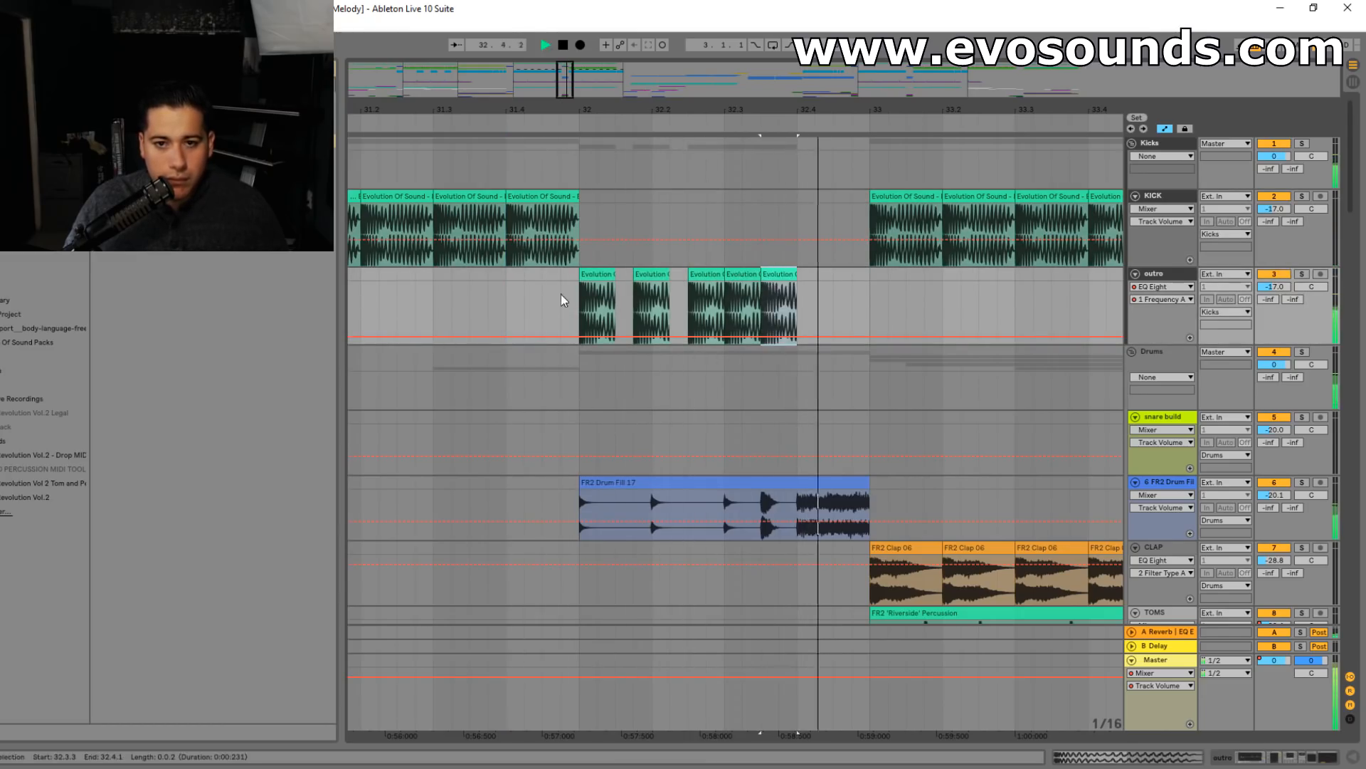
left_click(786, 299)
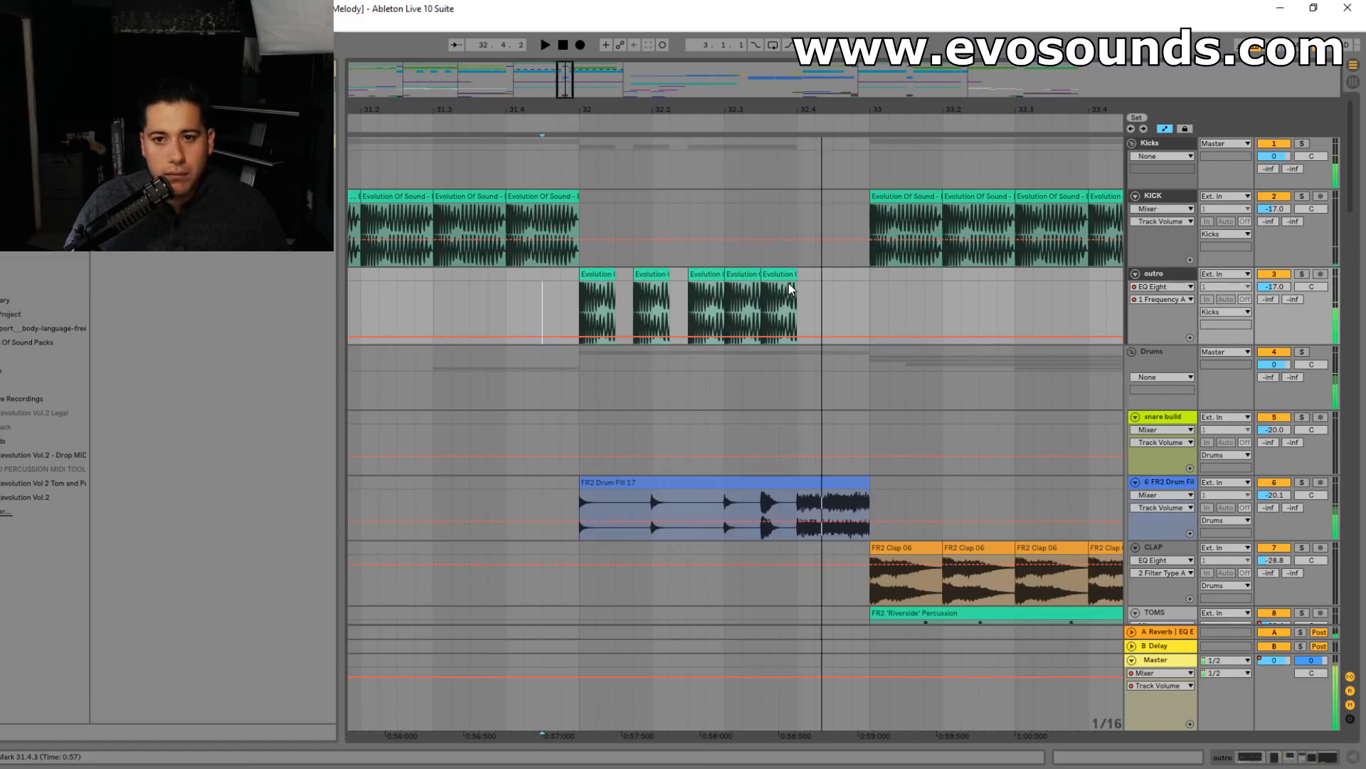
key("space")
left_click(788, 276)
left_click(567, 298)
key("space")
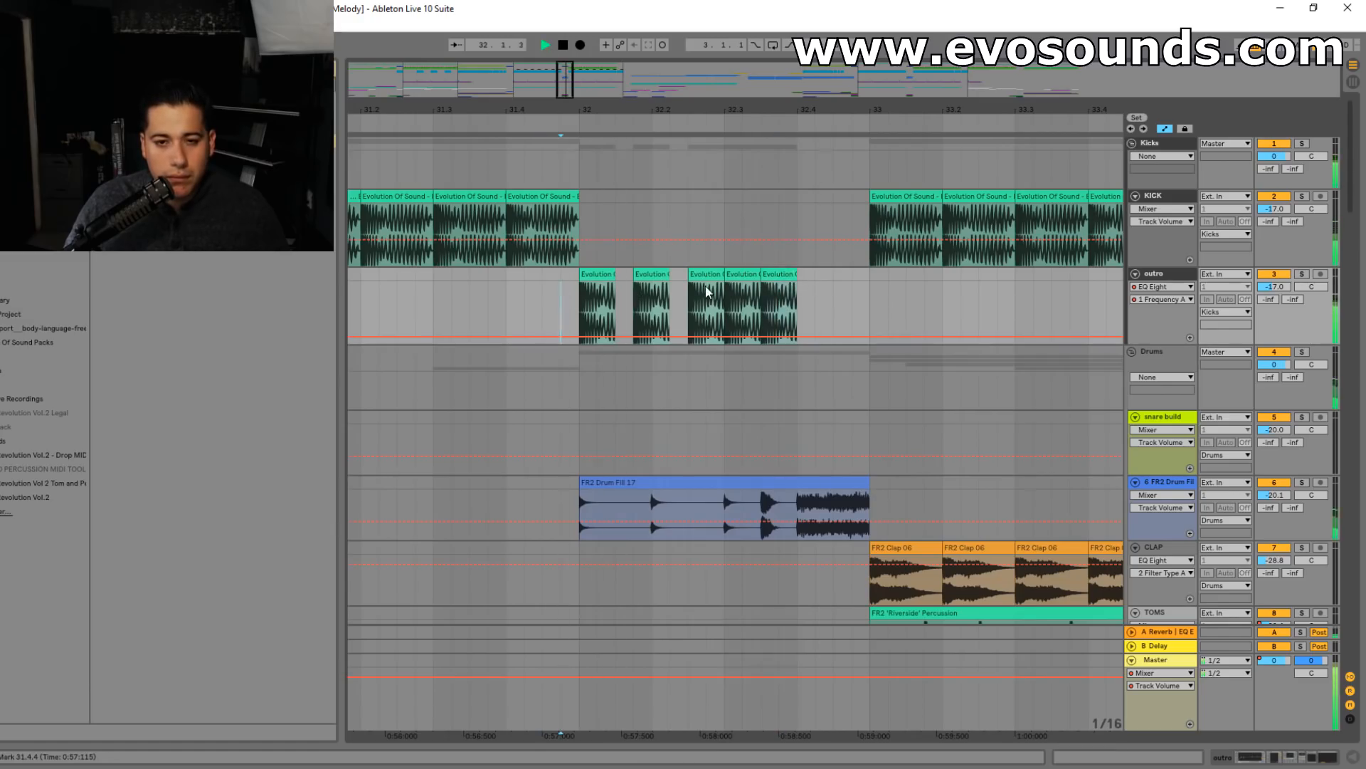
key("space")
key("space")
left_click(780, 276)
key("space")
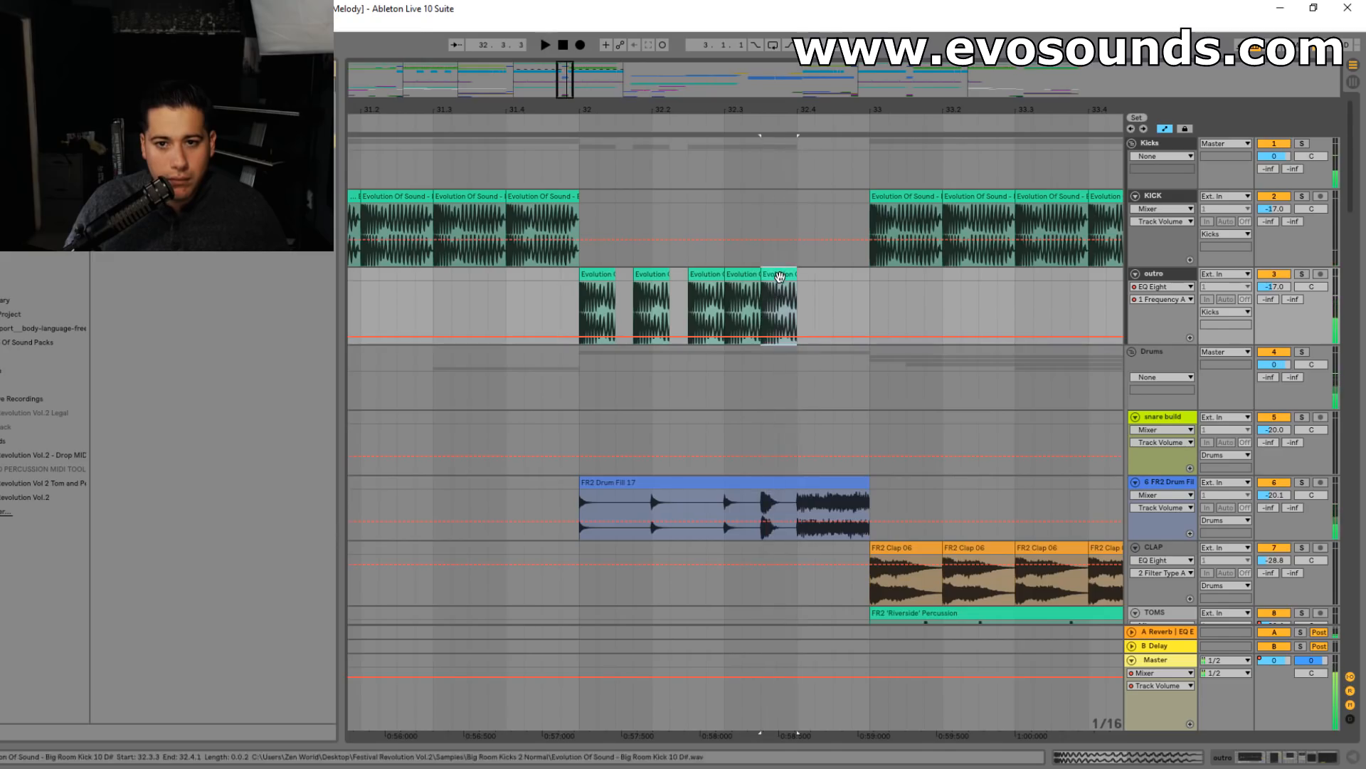
left_click(765, 313)
key("space")
key("space")
- Show the outro track's devices, add an EQ Eight frequency automation point at the start of bar 32, and play
double_click(1170, 276)
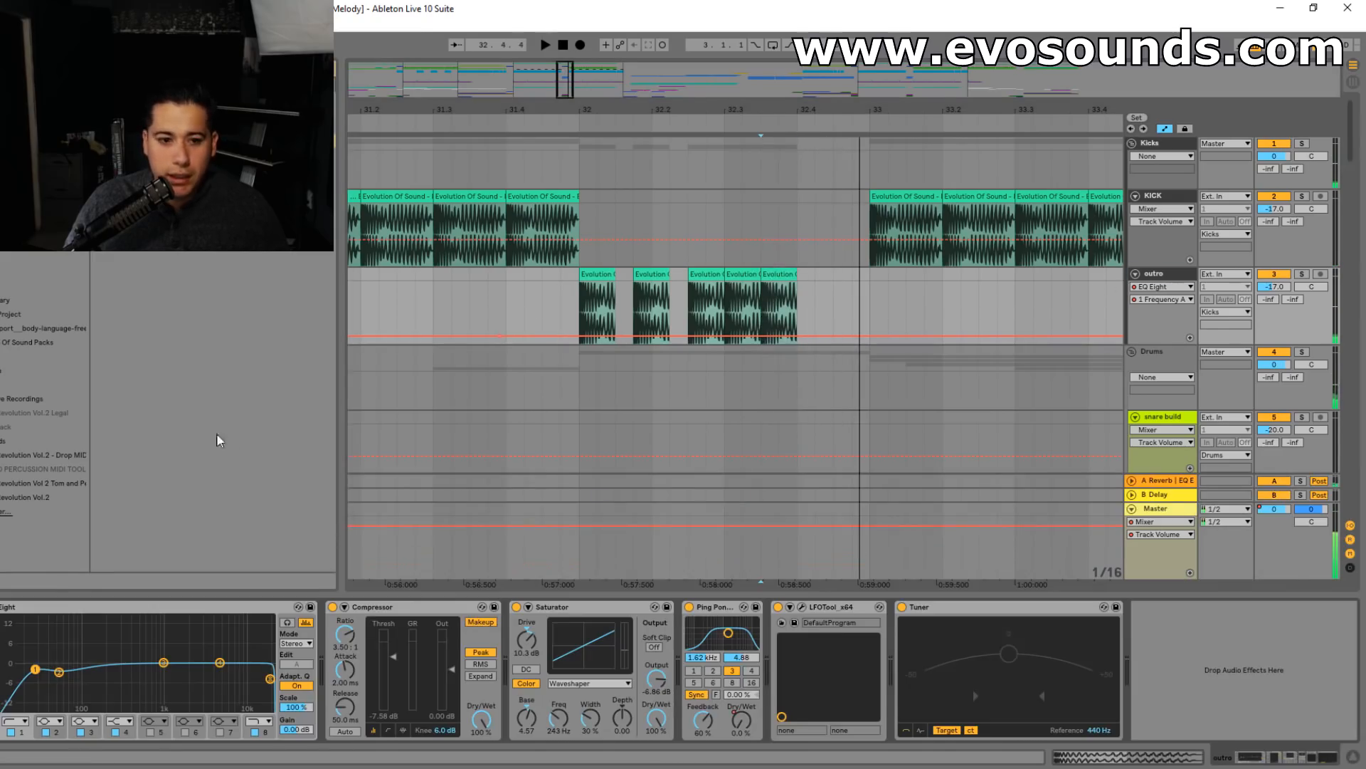
left_click(577, 339)
mouse_move(581, 337)
left_mouse_down()
mouse_move(581, 316)
mouse_move(580, 331)
left_mouse_up()
left_click(558, 308)
key("space")
key("space")
left_click(457, 306)
key("space")
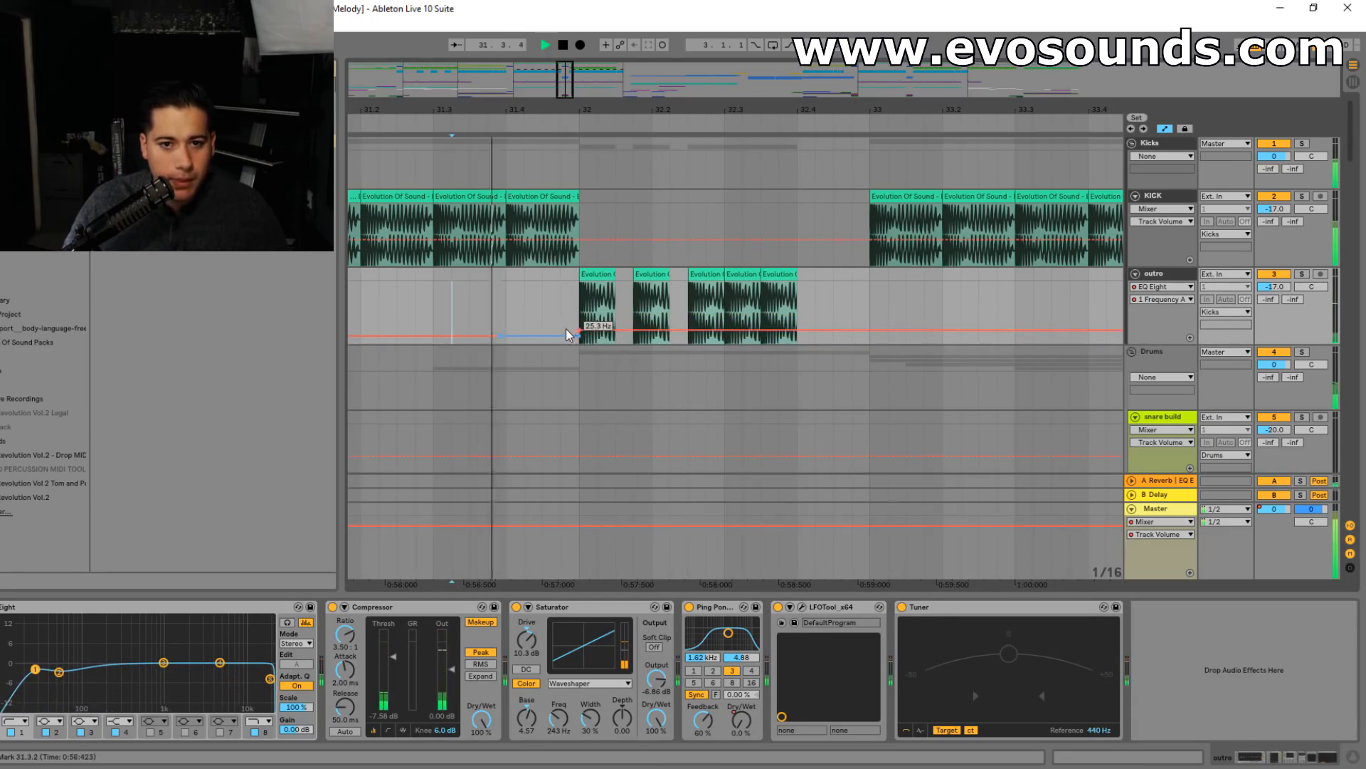
- Ramp the outro EQ Eight frequency to about 940 Hz at 32.4, drop it back down there, and play the transition
left_click_drag(815, 329, 798, 293)
key("space")
key("space")
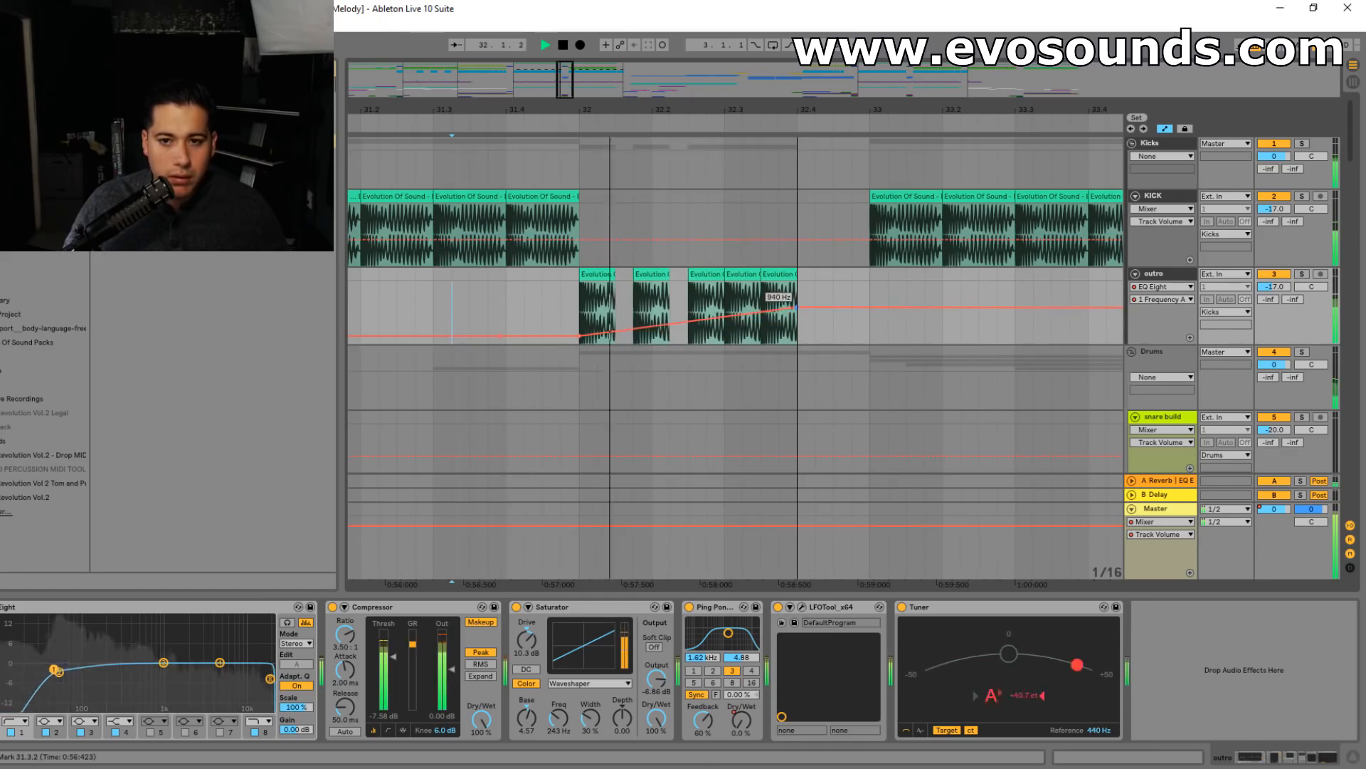
left_click_drag(798, 297, 797, 343)
key("space")
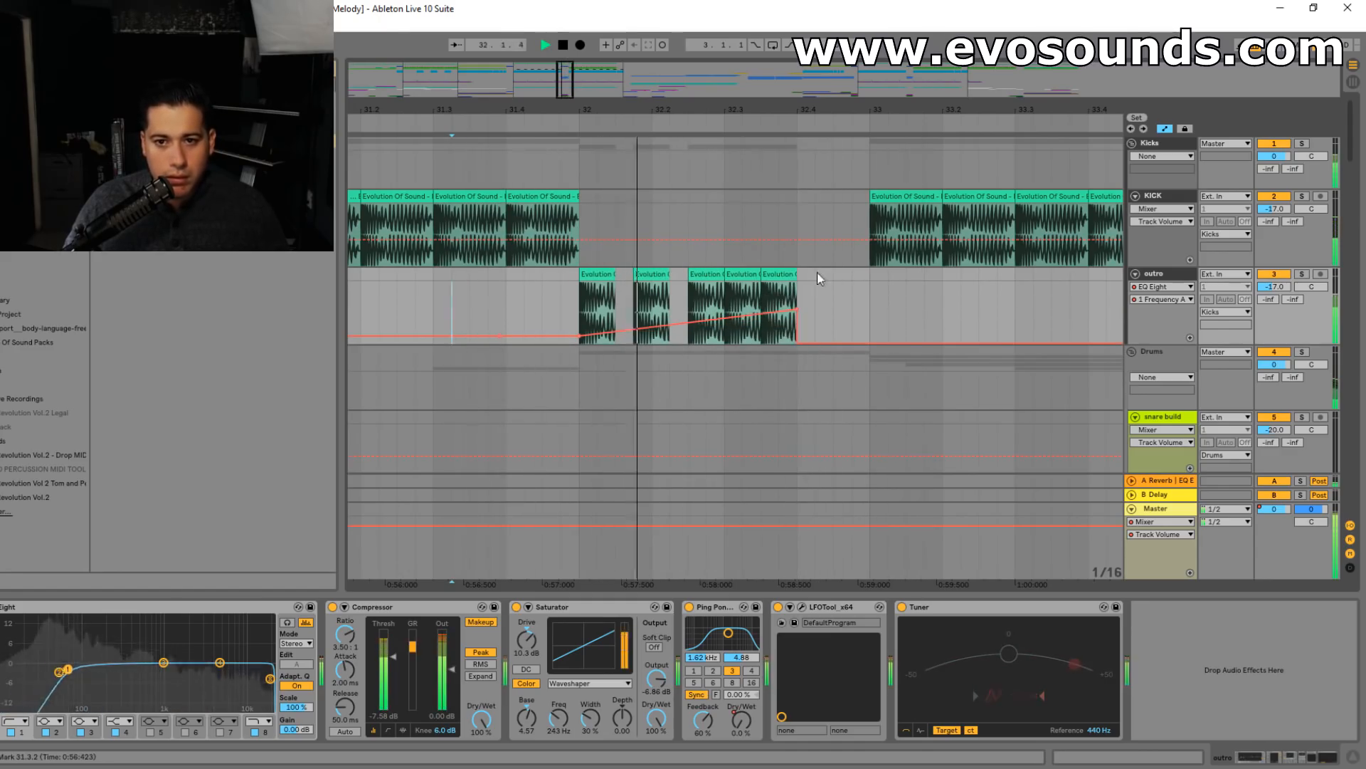
left_click_drag(691, 111, 719, 72)
key("space")
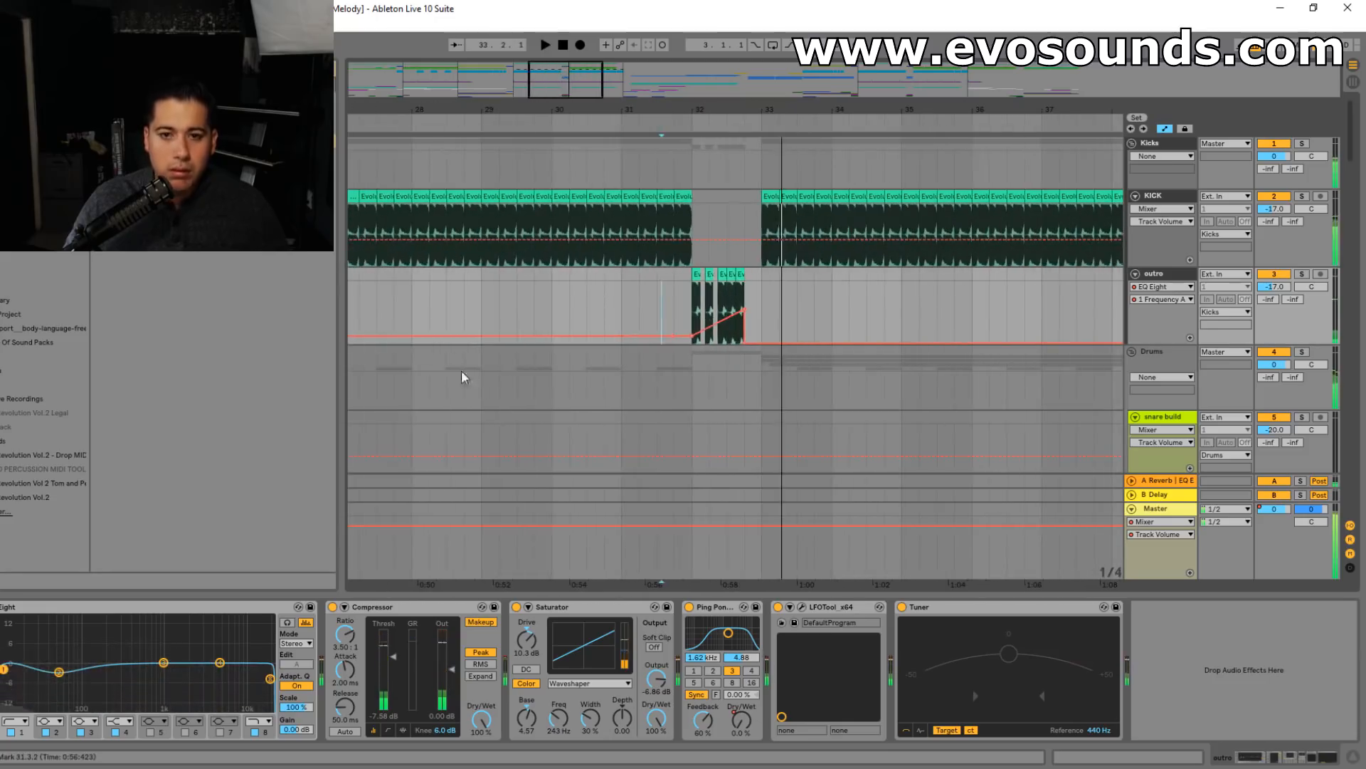
- Try pasting the three lead tracks' 30.4 ModWheel automation at 32.4, and undo the paste
scroll(732, 360, "down", 15)
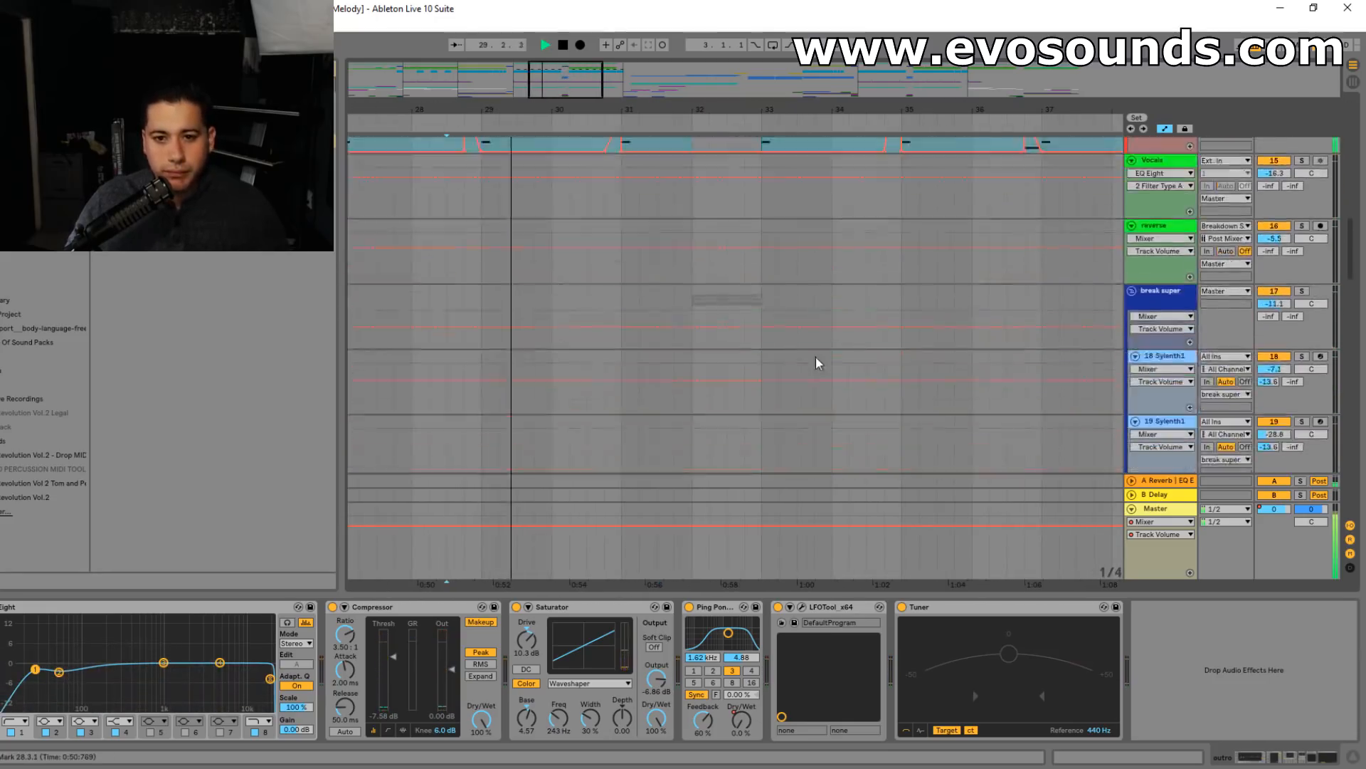
scroll(817, 366, "up", 5)
left_click_drag(604, 248, 621, 392)
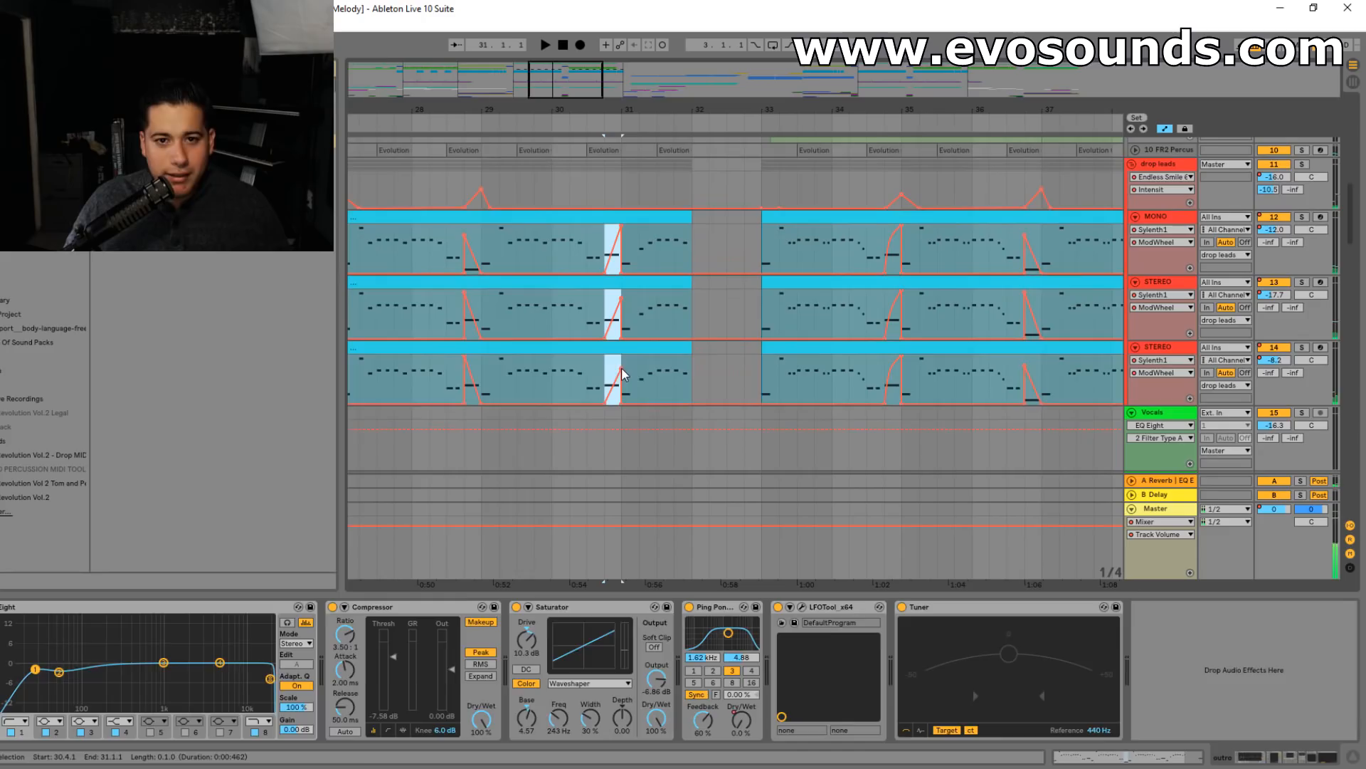
mouse_move(840, 110)
left_mouse_down()
mouse_move(840, 83)
mouse_move(840, 101)
left_mouse_up()
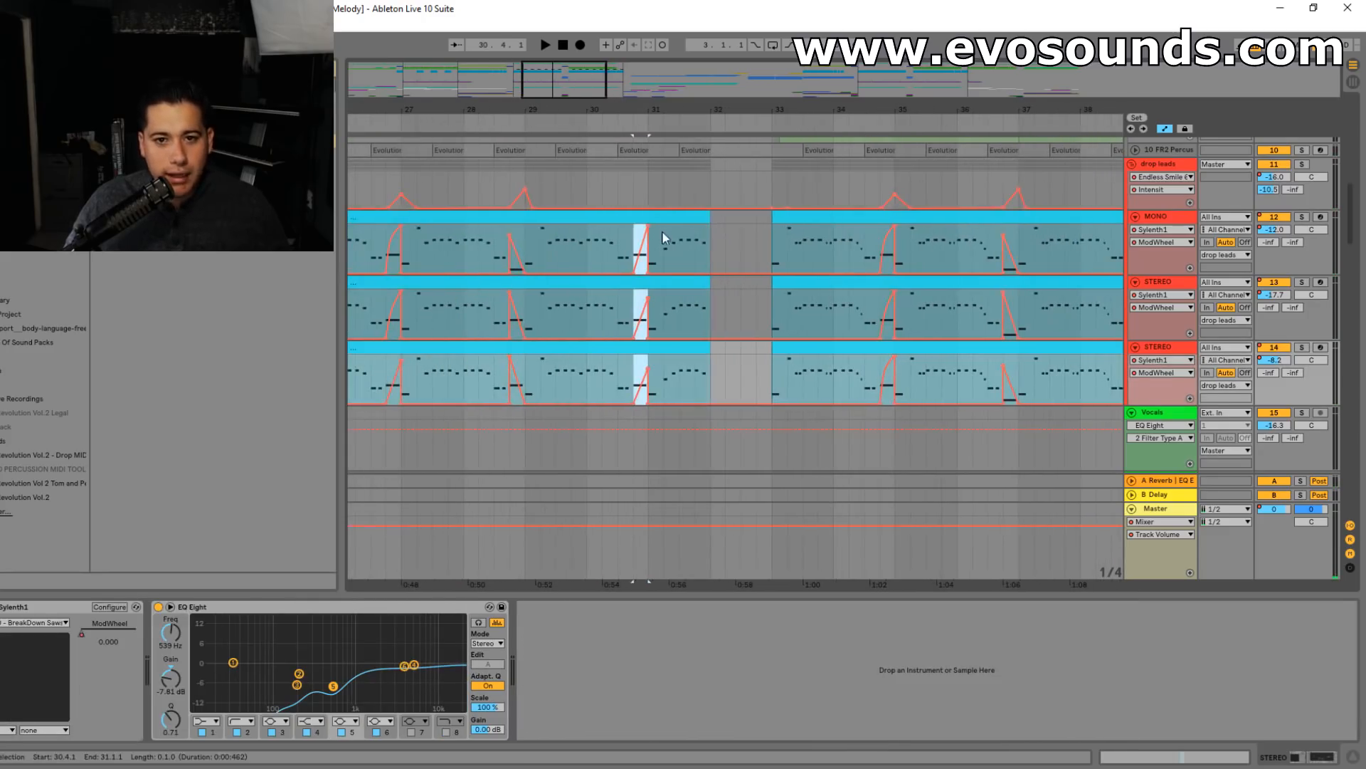
left_click(756, 248)
key("ctrl+v")
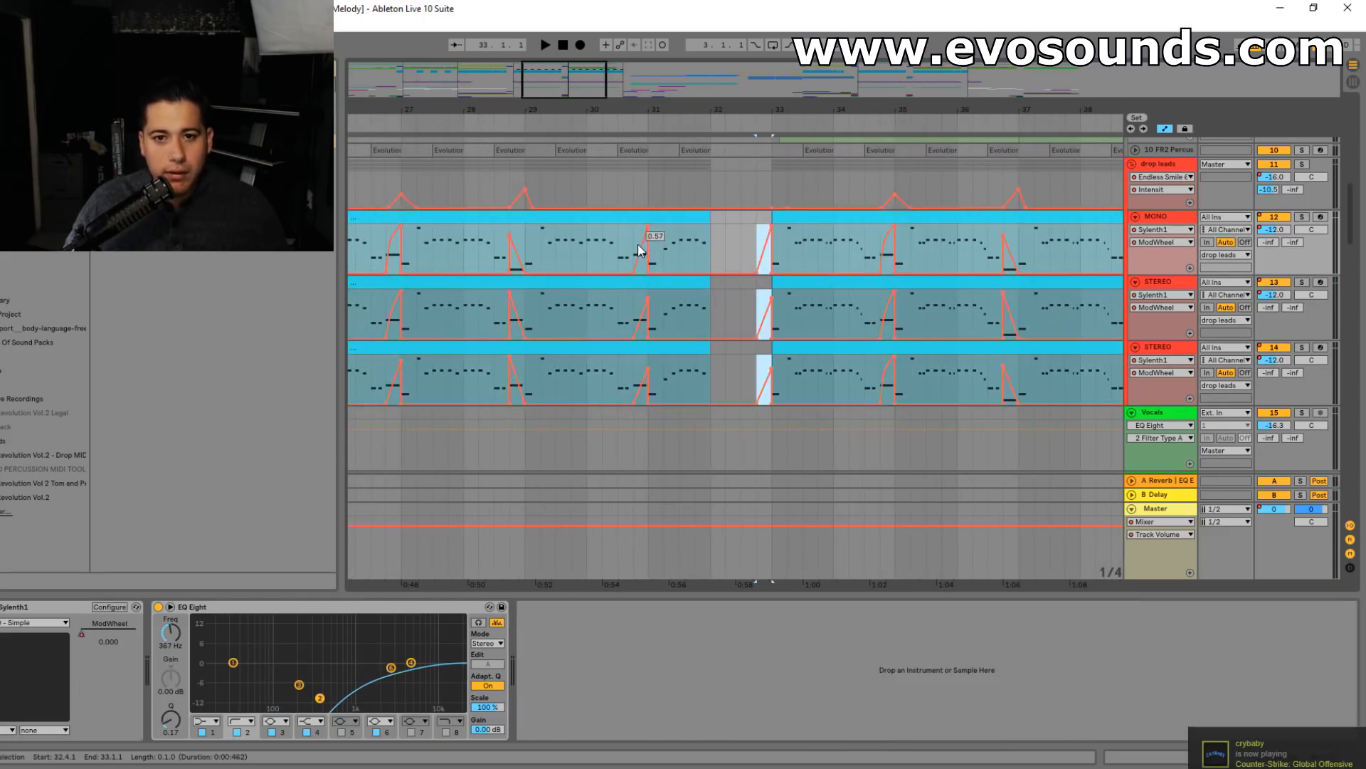
key("ctrl+z")
- Leave automation mode, copy the 30.4 section of the three lead clips to 32.4, and play the transition
left_click(1164, 129)
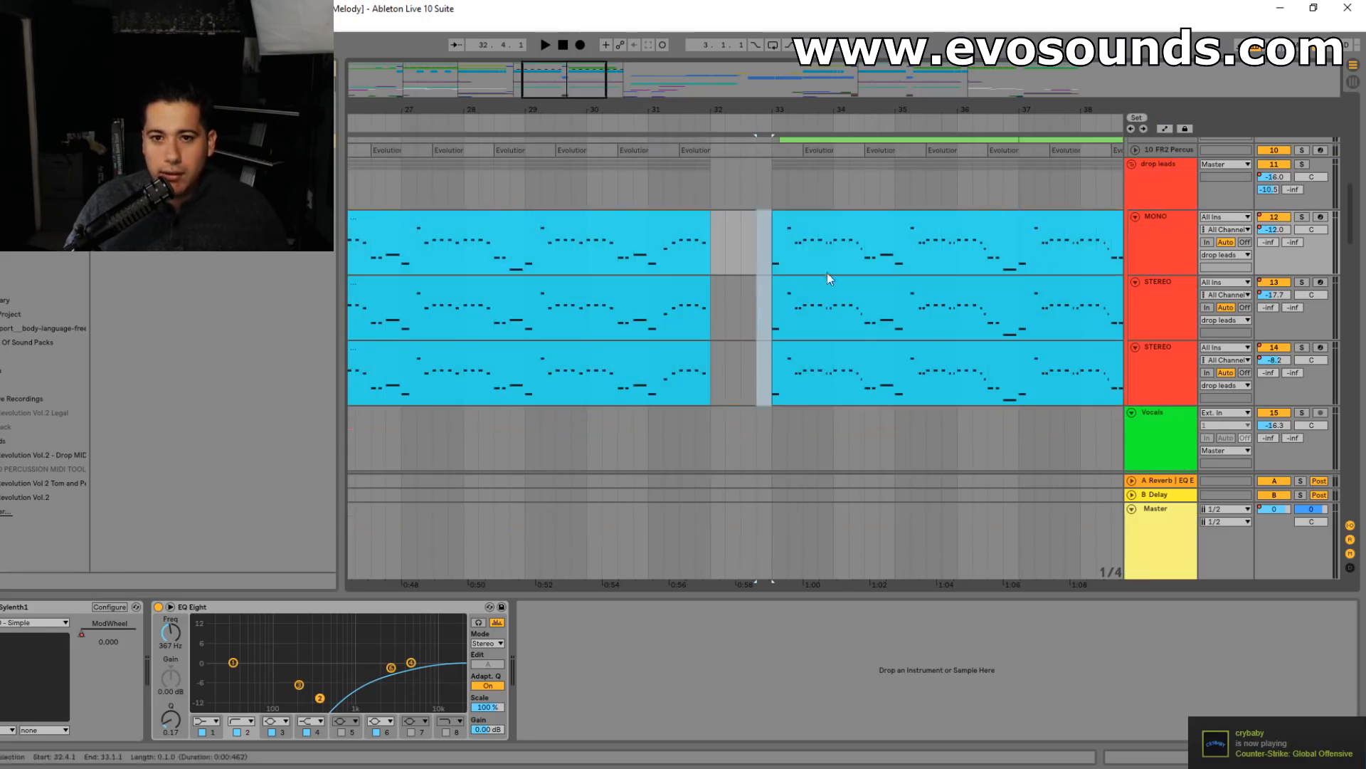
left_click_drag(640, 269, 645, 338)
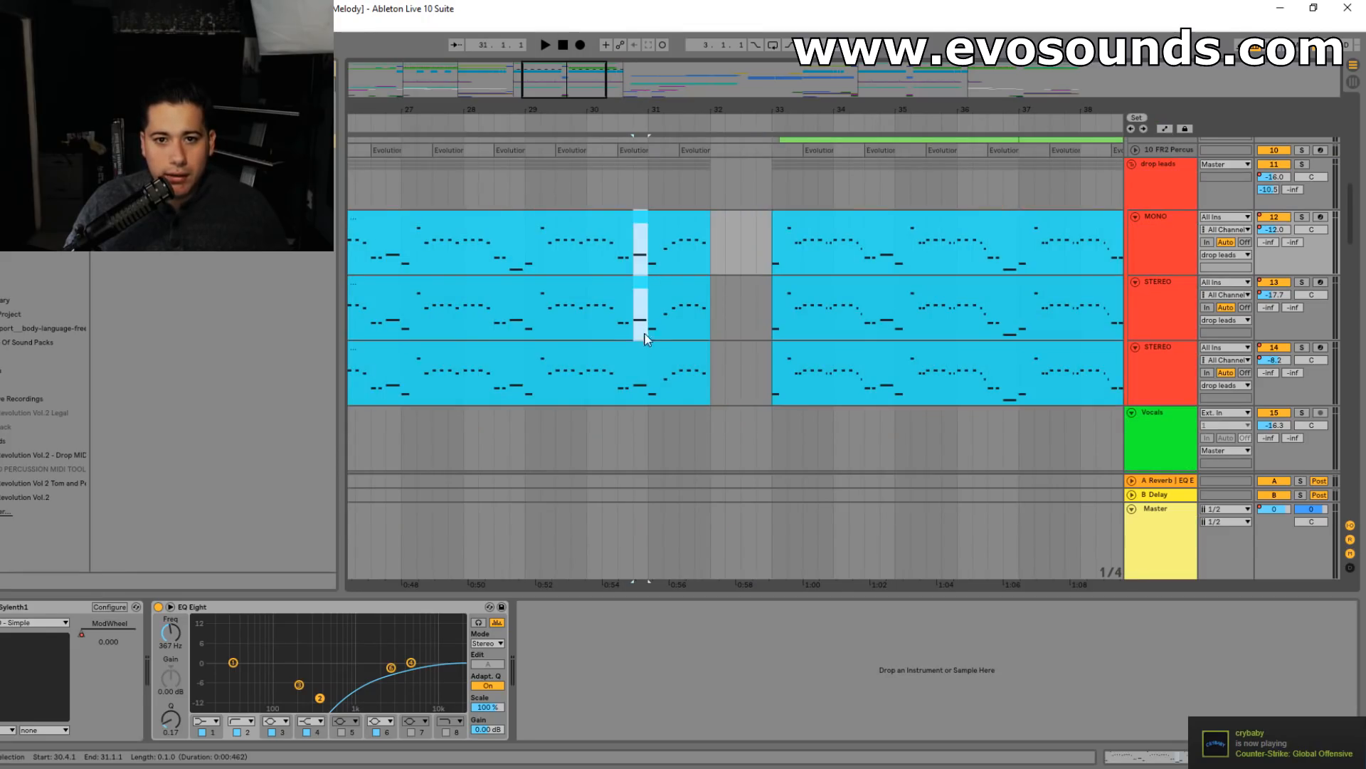
left_click(757, 256)
key("ctrl+v")
left_click(595, 184)
key("space")
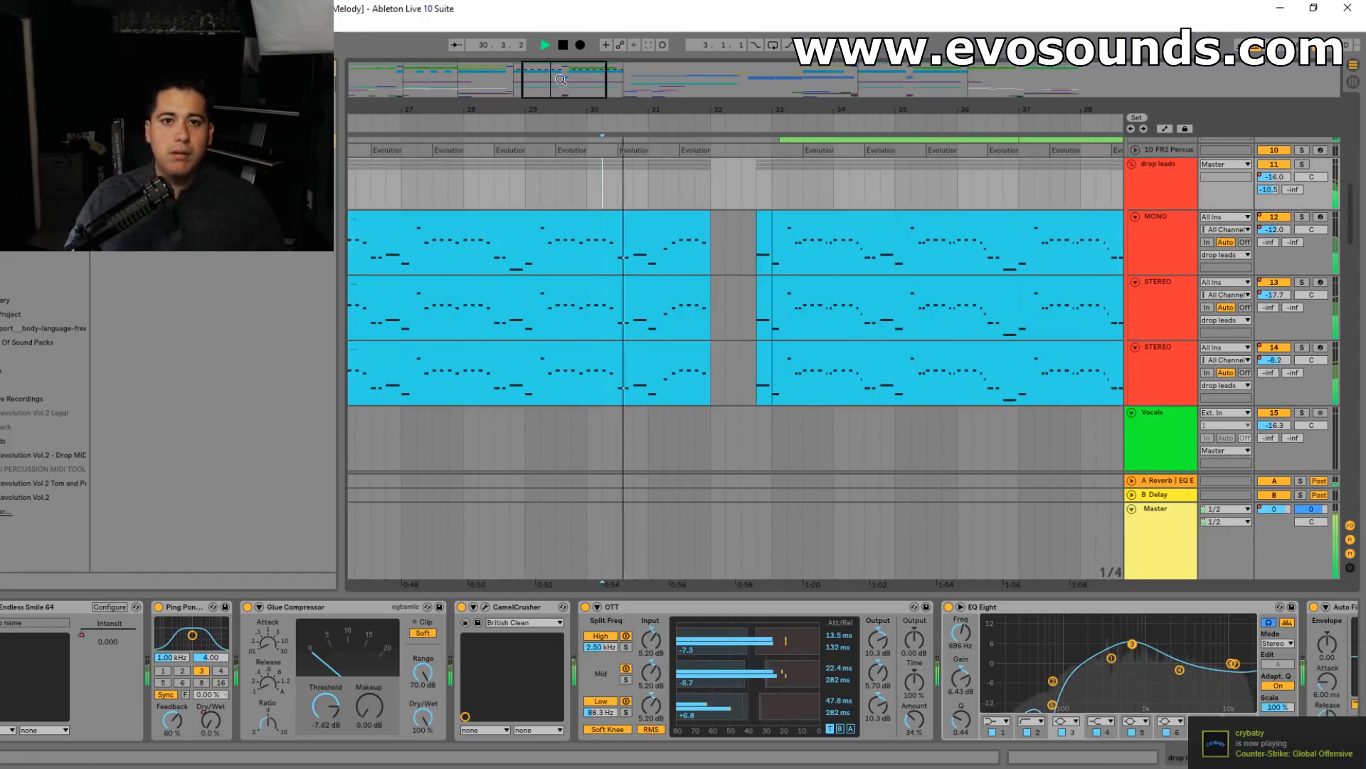
left_click_drag(754, 109, 687, 219)
scroll(688, 219, "down", 1)
key("space")
- Draw a rising Pitch Bend envelope across the long note in the MONO clip at 32.4, dropping back at the note's end
double_click(701, 189)
left_click(213, 607)
key("space")
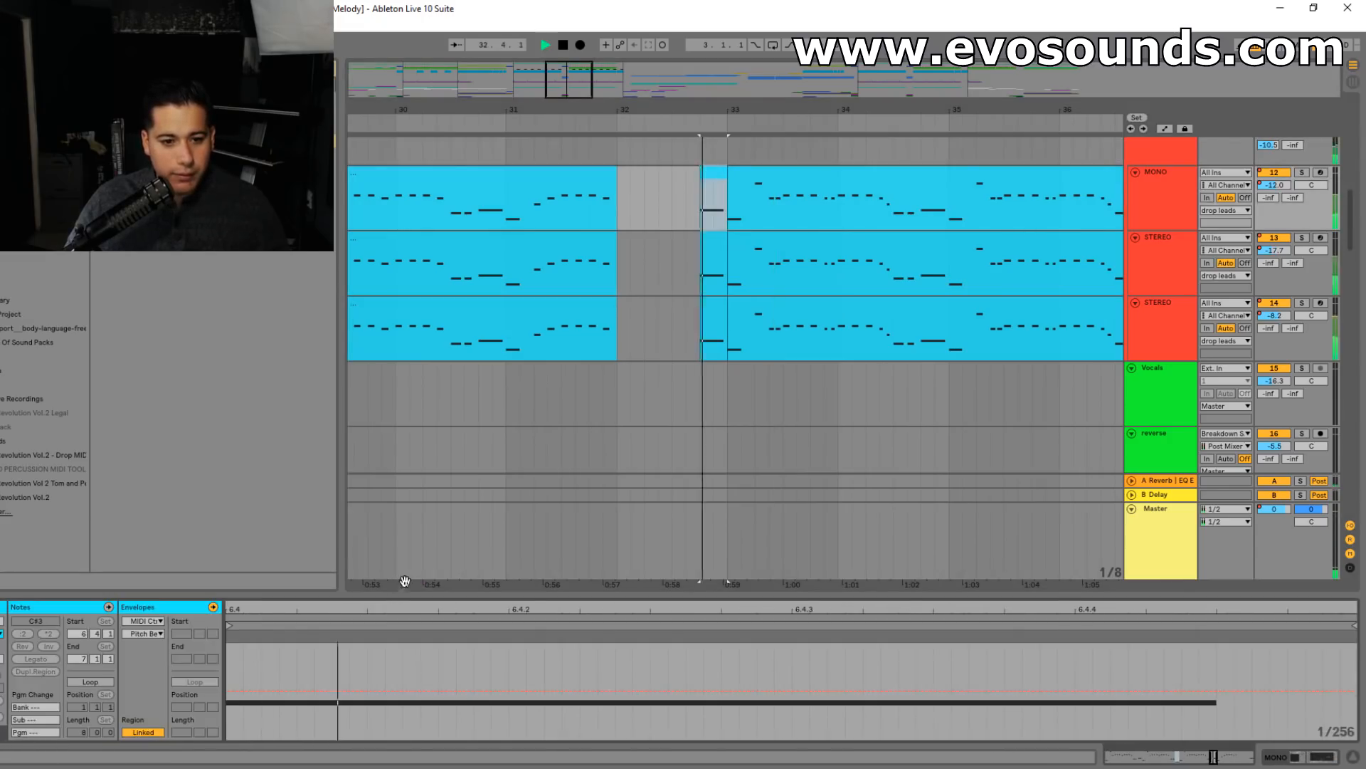
mouse_move(235, 690)
left_mouse_down()
mouse_move(1223, 644)
mouse_move(1217, 690)
left_mouse_up()
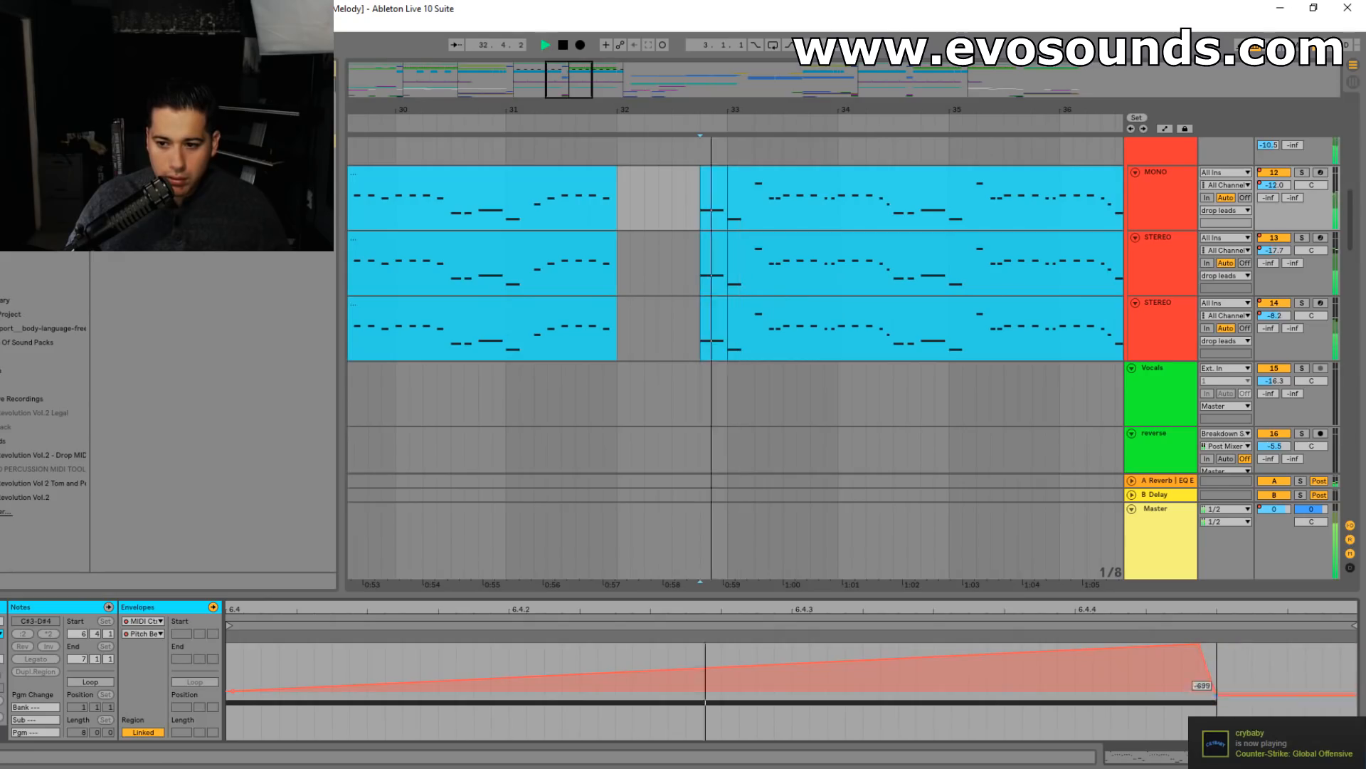
key("space")
- Copy the pitch-bent MONO clip at 32.4 onto the STEREO lead tracks and play from bar 31
left_click_drag(715, 172, 710, 306)
key("space")
left_click(528, 291)
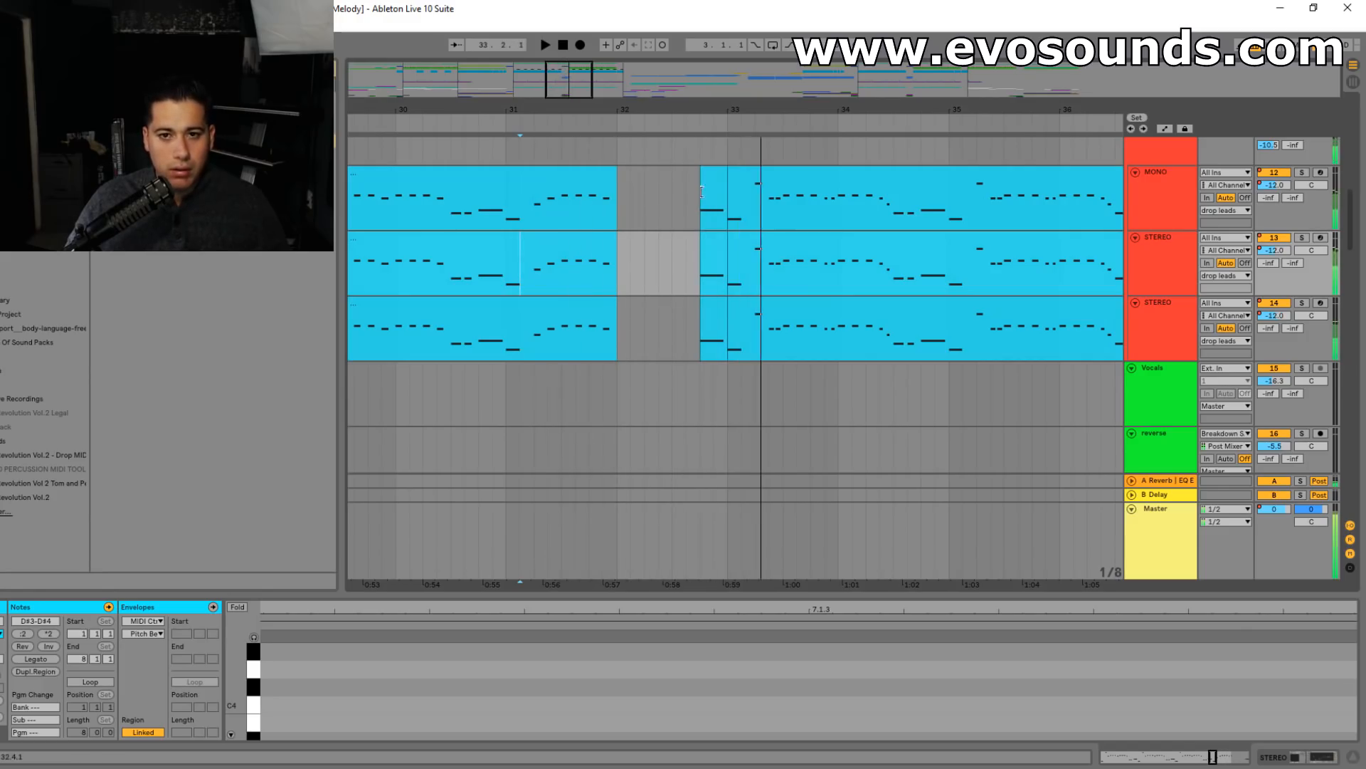
key("space")
- Extend the MONO pickup clip back to bar 32 and replace its notes with one F#3 held across the bar
left_click_drag(703, 173, 620, 171)
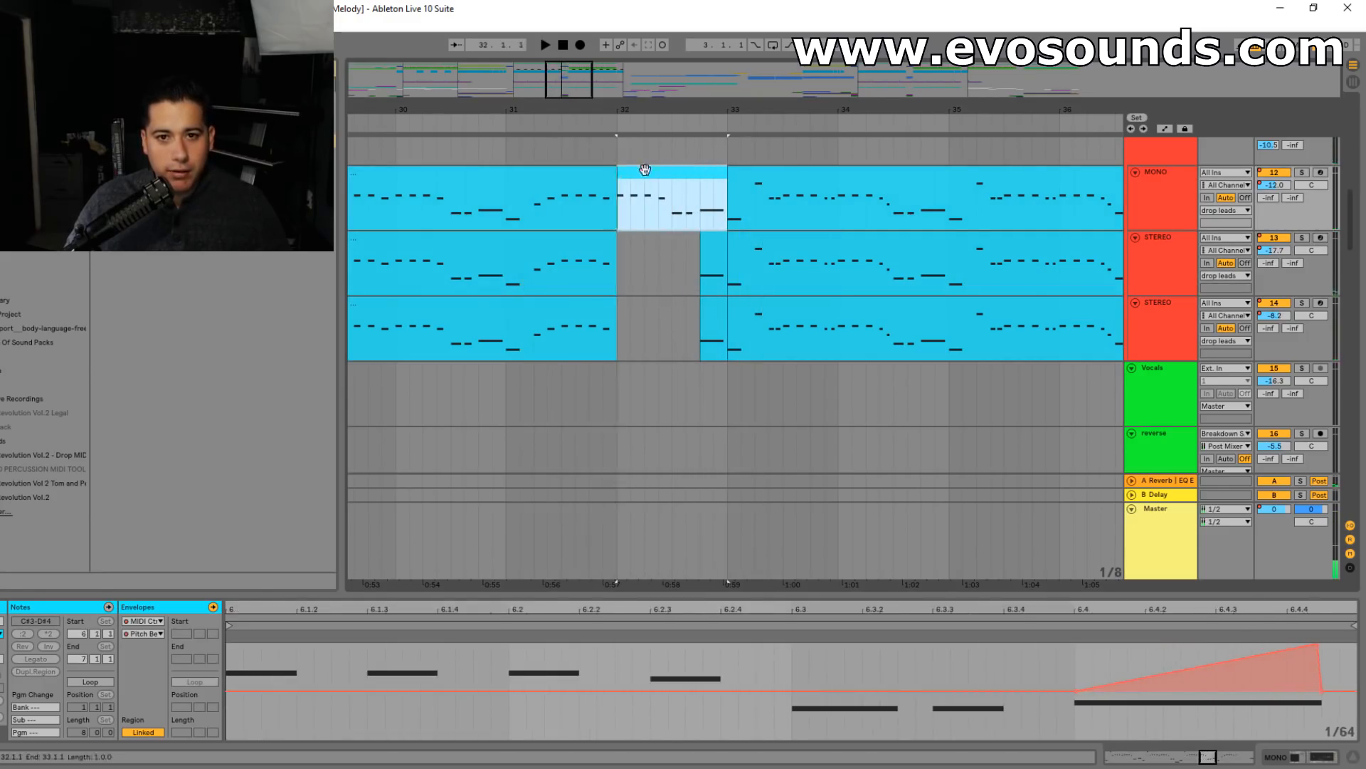
left_click(213, 606)
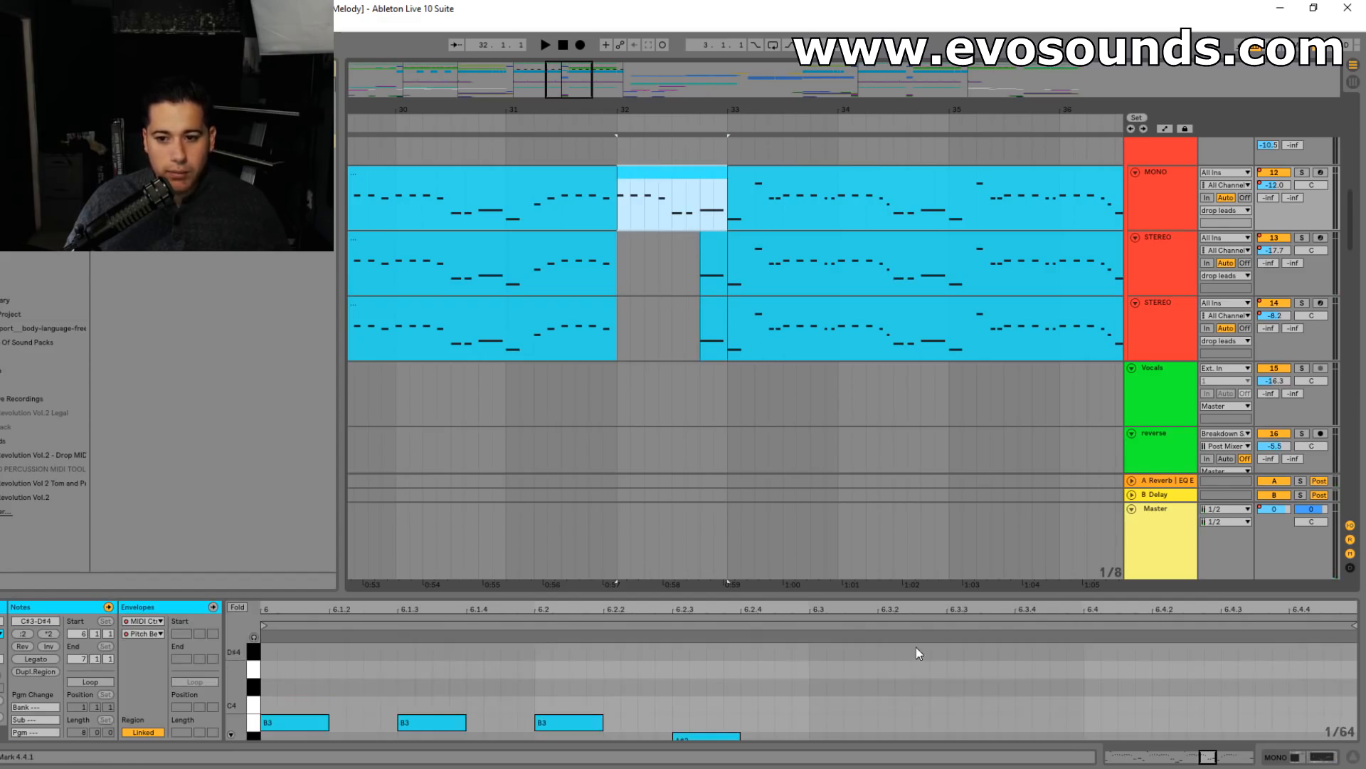
left_click_drag(1001, 596, 1002, 379)
left_click(1067, 510)
mouse_move(1086, 595)
left_mouse_down()
mouse_move(286, 585)
mouse_move(924, 413)
left_mouse_up()
key("Delete")
left_click_drag(832, 674, 982, 613)
key("Delete")
- Play the sustained MONO note from bar 31, reopen its clip, and show the track's devices
left_click(1169, 195)
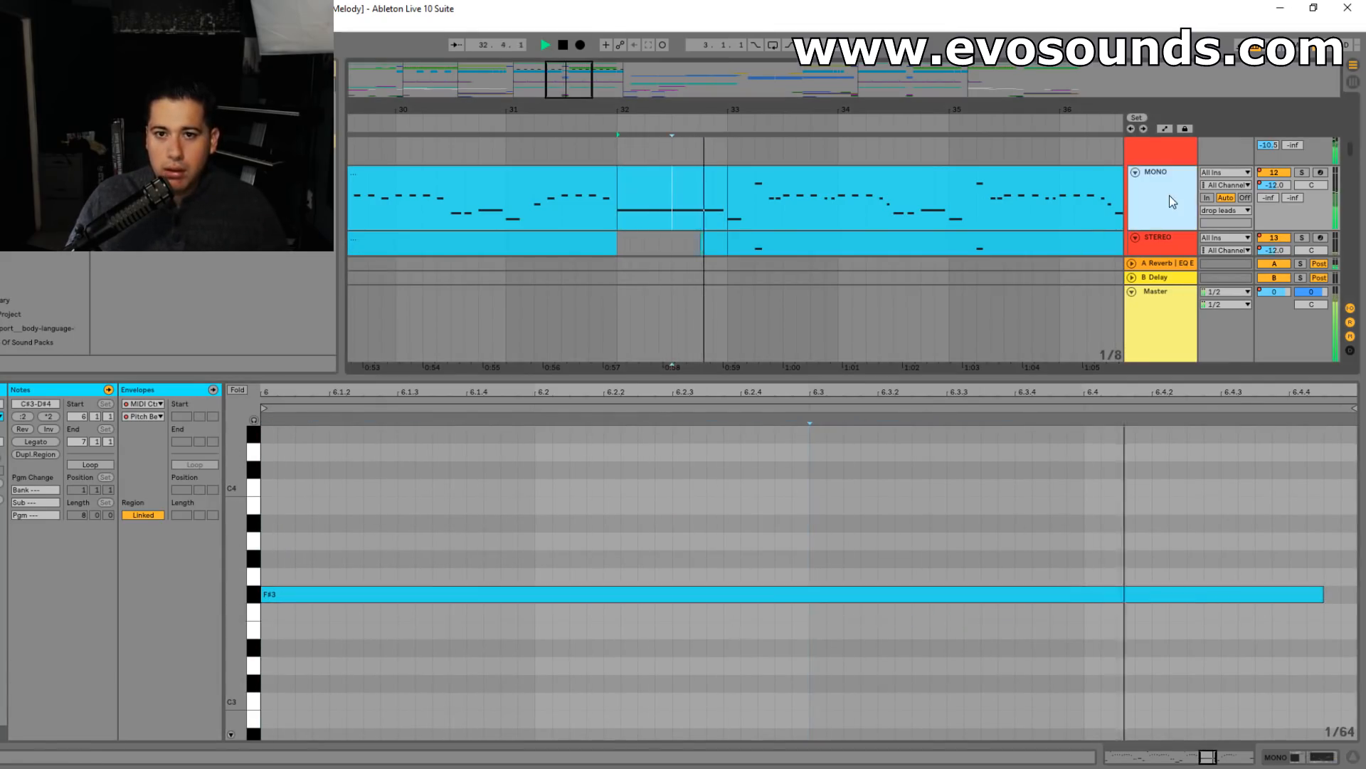
left_click(511, 157)
key("space")
double_click(666, 188)
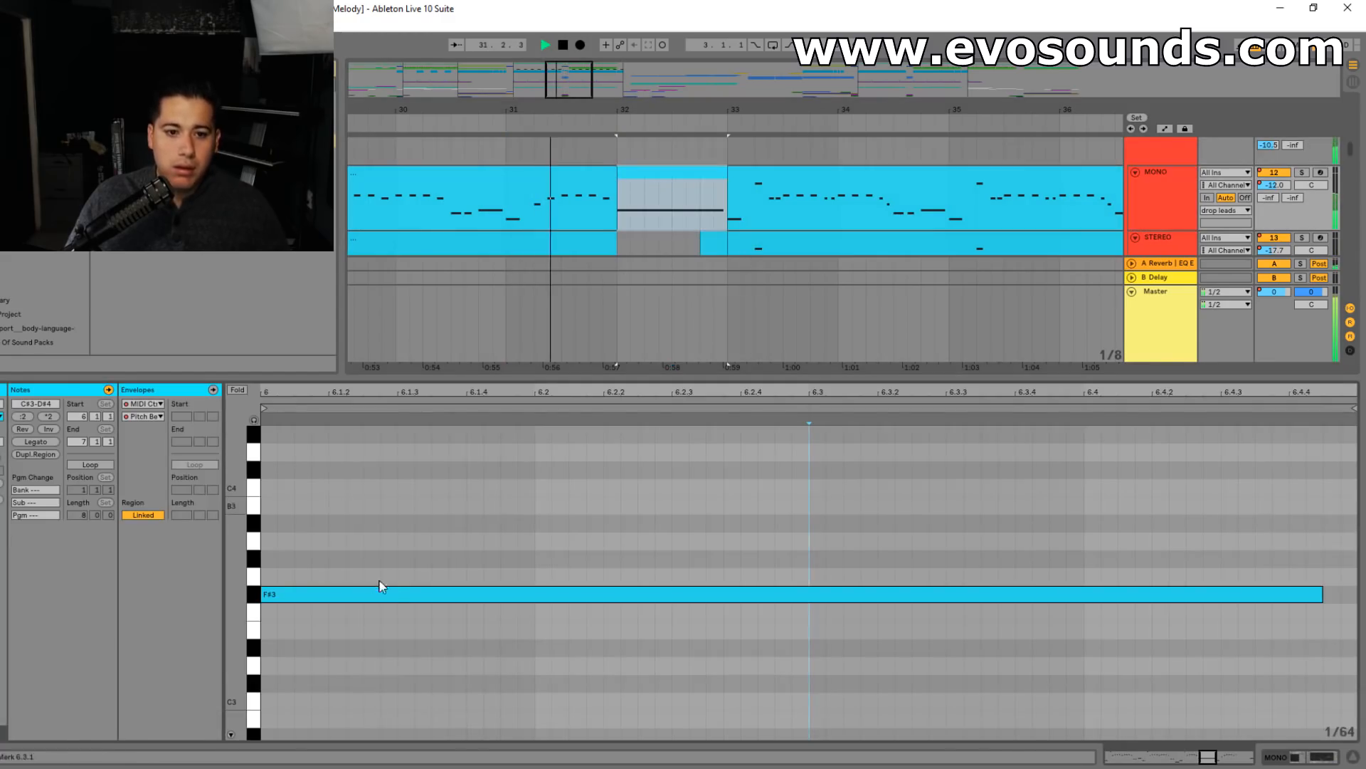
key("shift+Tab")
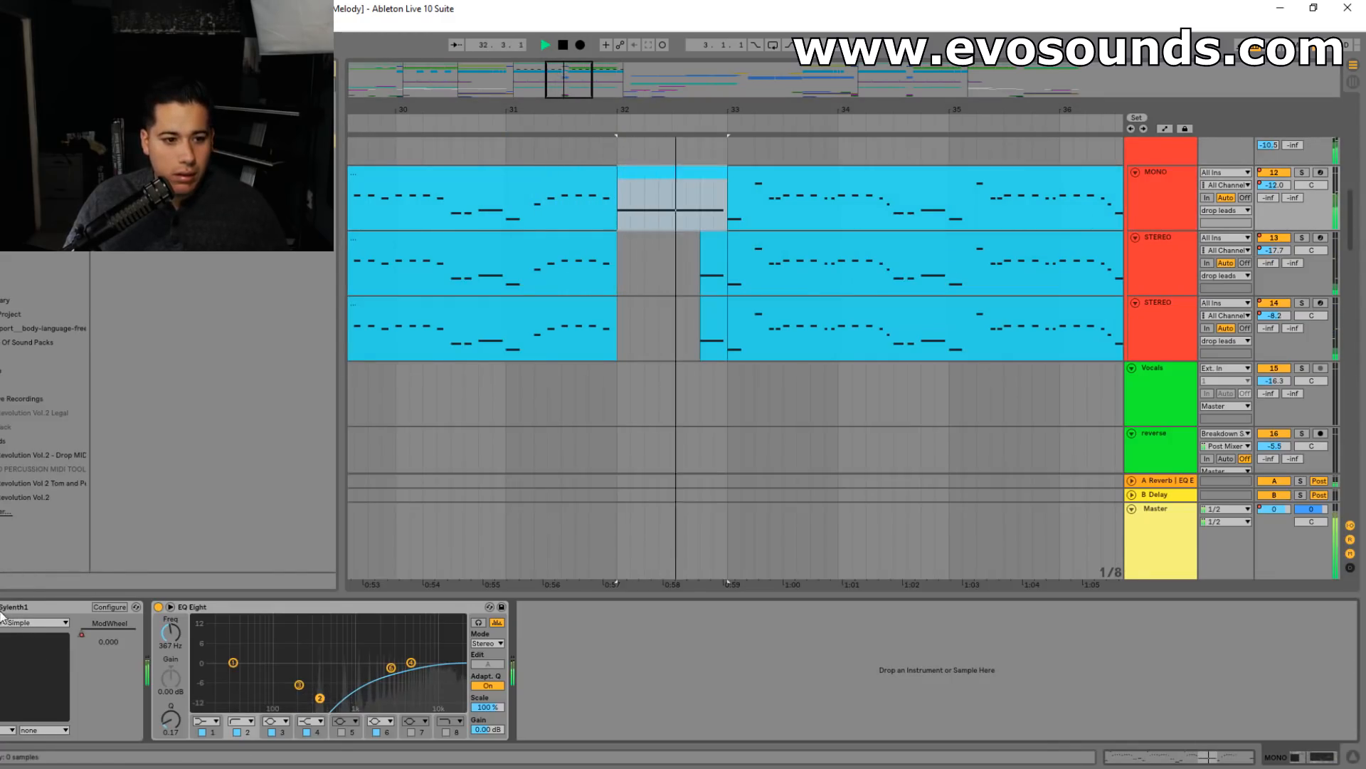
key("space")
- Paste the sustained-note clip onto both STEREO lead tracks at bar 32 and play from bar 30
left_click(621, 251)
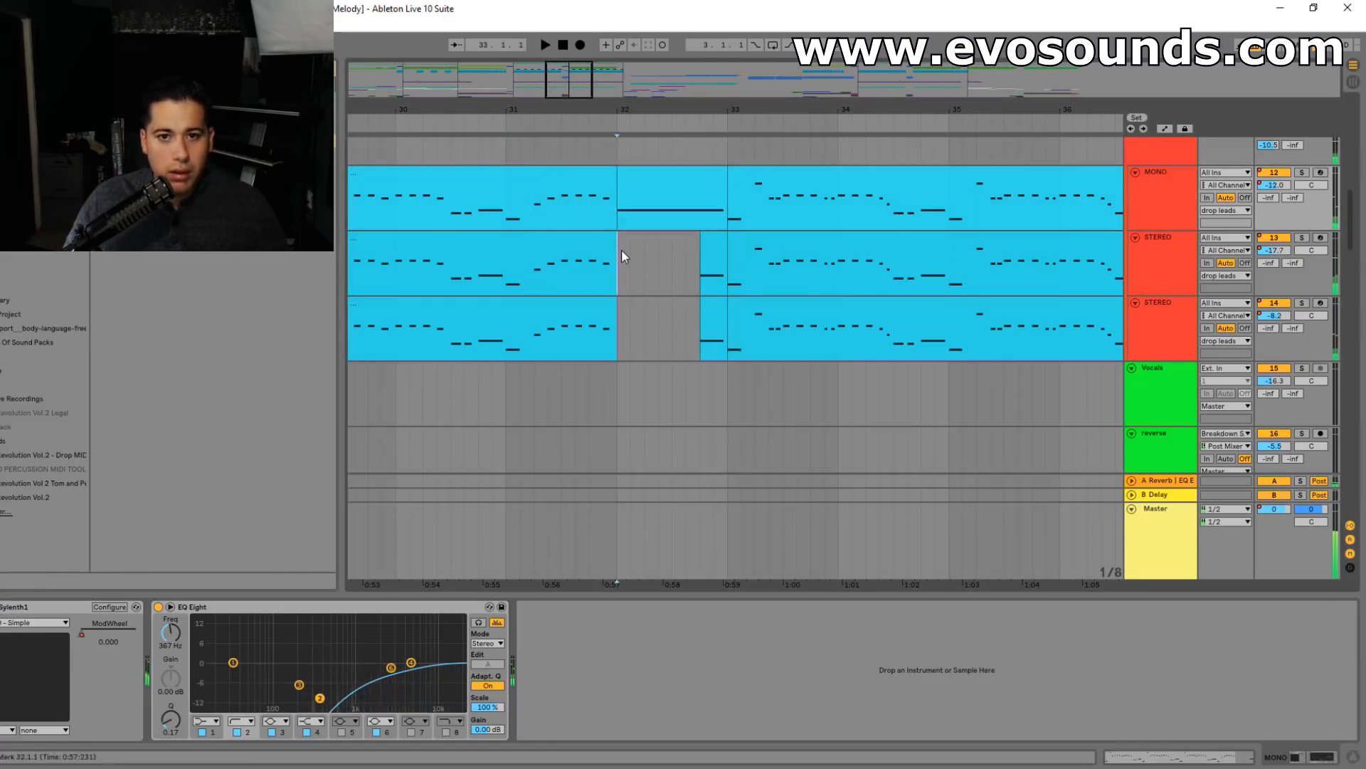
key("ctrl+v")
left_click(621, 318)
key("ctrl+v")
left_click(423, 267)
key("space")
- Automate the drop leads group's Track Volume to dip at bar 32 and ramp back up by bar 33, and play it
scroll(1263, 175, "up", 2)
left_click_drag(1264, 223, 1264, 221)
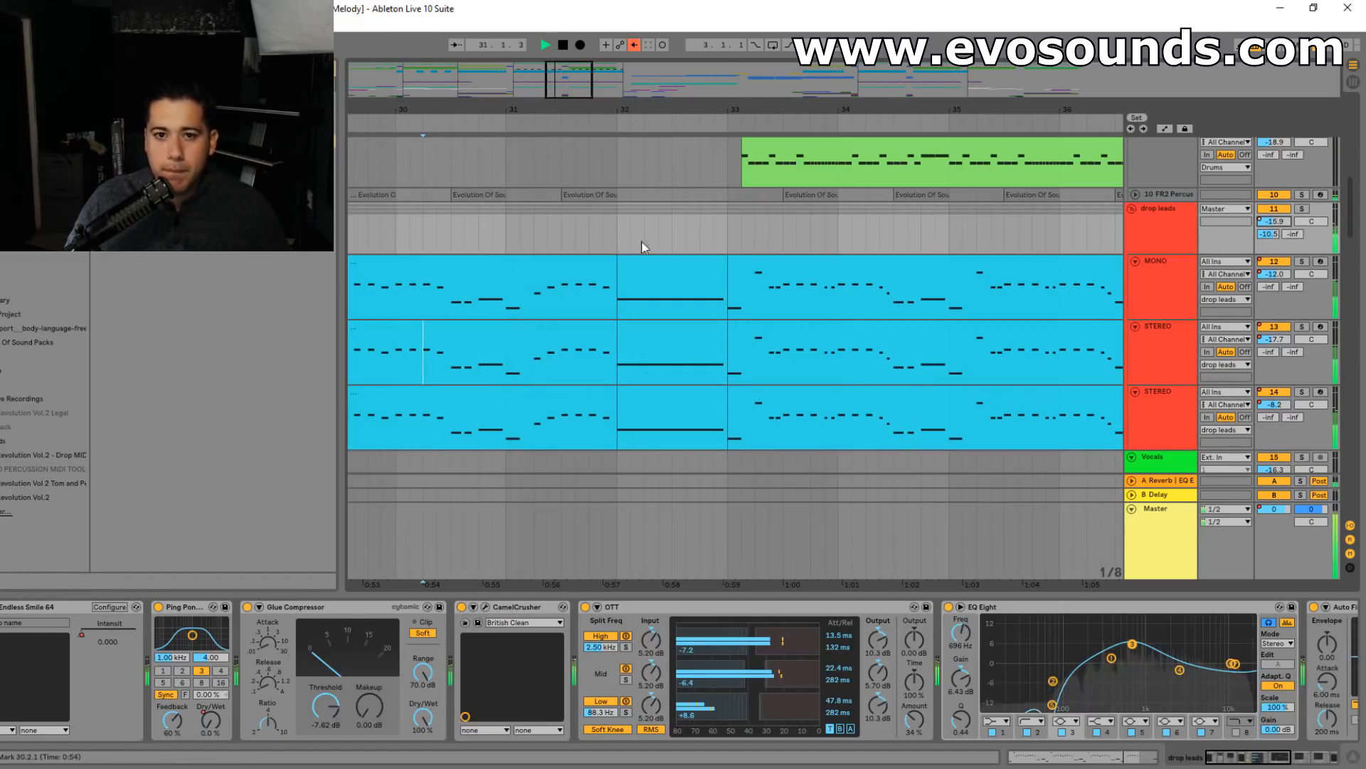
left_click(1167, 129)
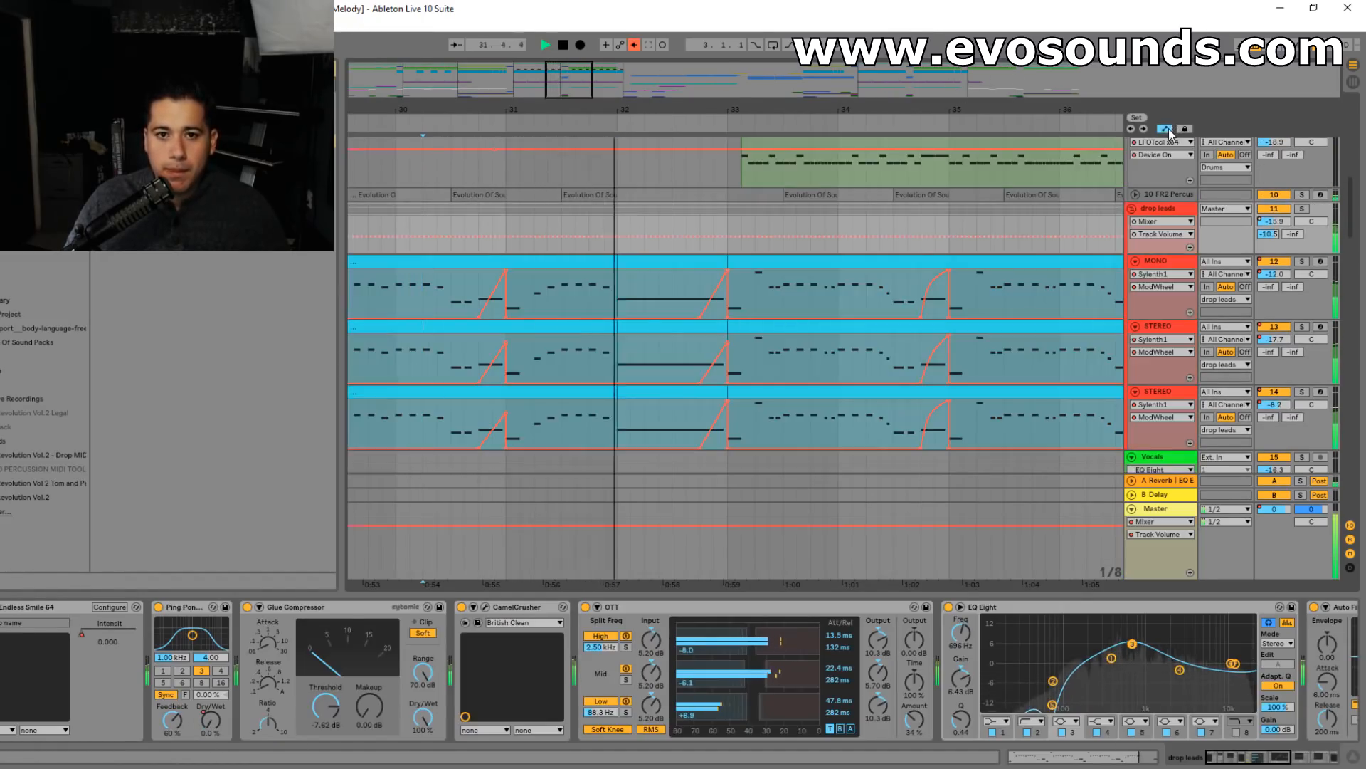
left_click(523, 222)
left_click(729, 236)
key("space")
key("space")
mouse_move(632, 236)
left_mouse_down()
mouse_move(618, 245)
mouse_move(650, 250)
left_mouse_up()
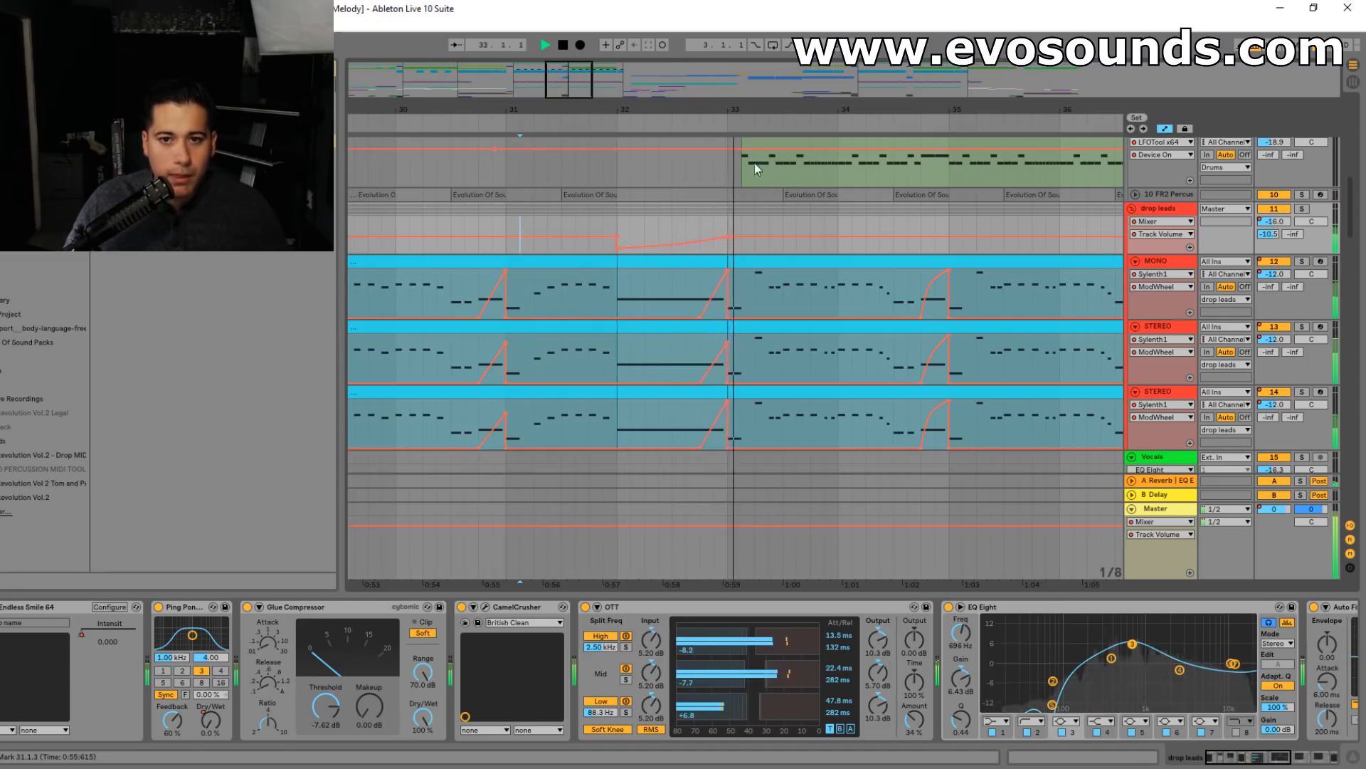
left_click(437, 163)
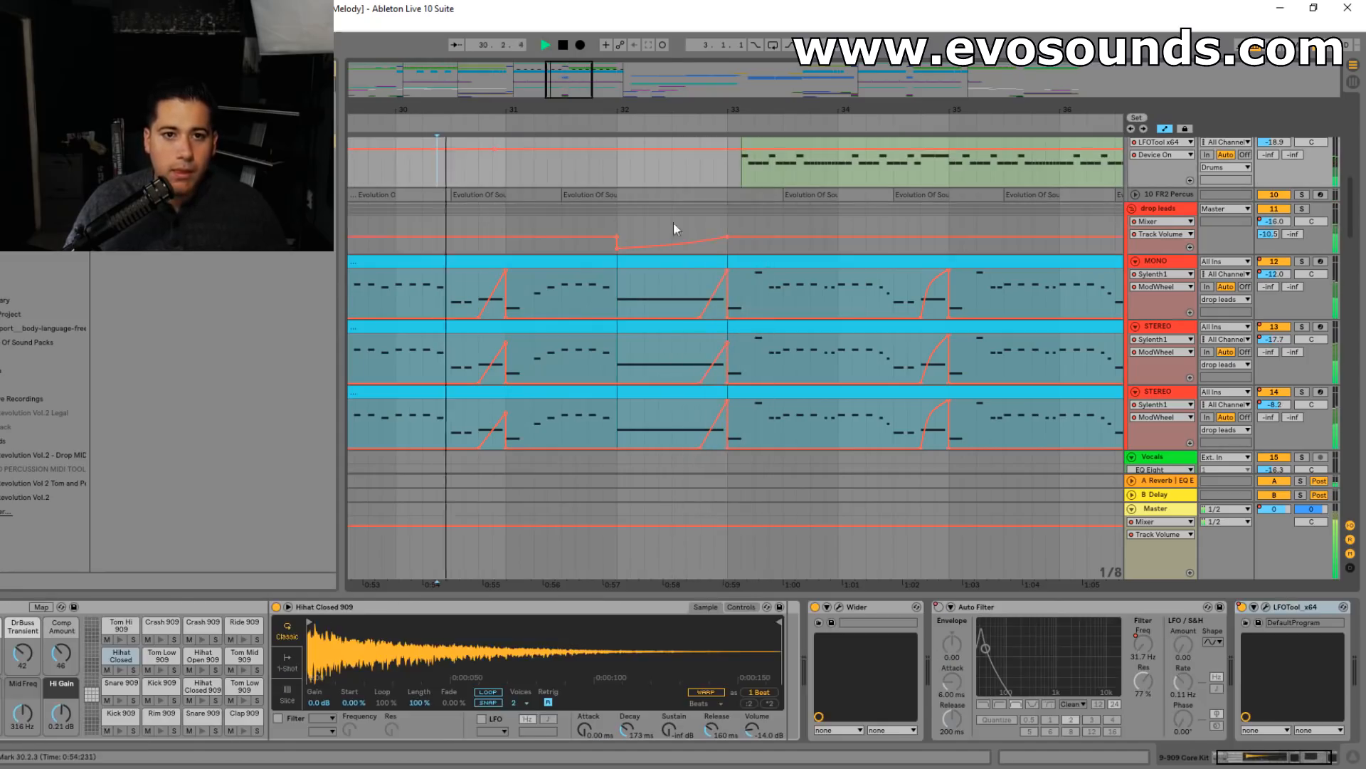
- Automate Endless Smile's Intensity on the drop leads group with a jump at bar 32 falling to zero by bar 33
left_click(1187, 215)
key("space")
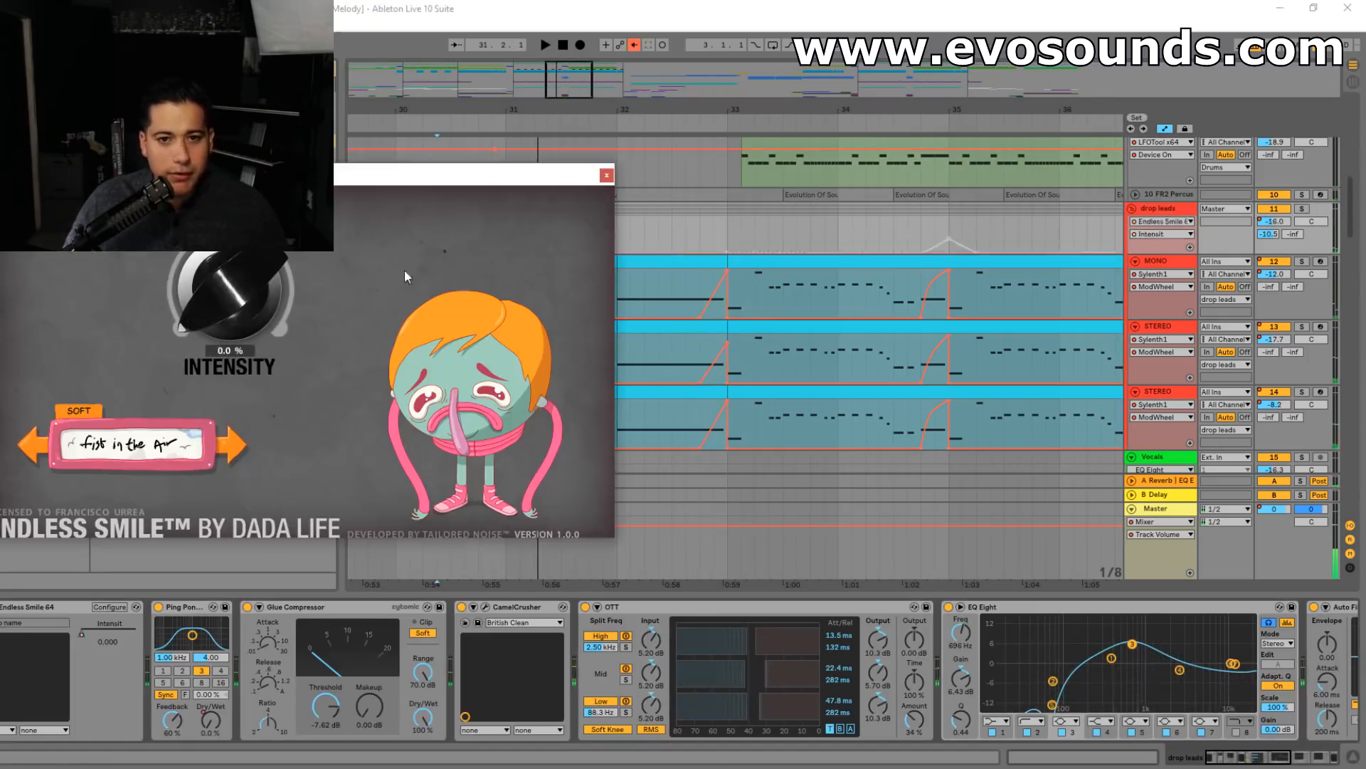
left_click(606, 174)
left_click(635, 44)
left_click_drag(618, 252, 617, 222)
left_click(562, 235)
key("space")
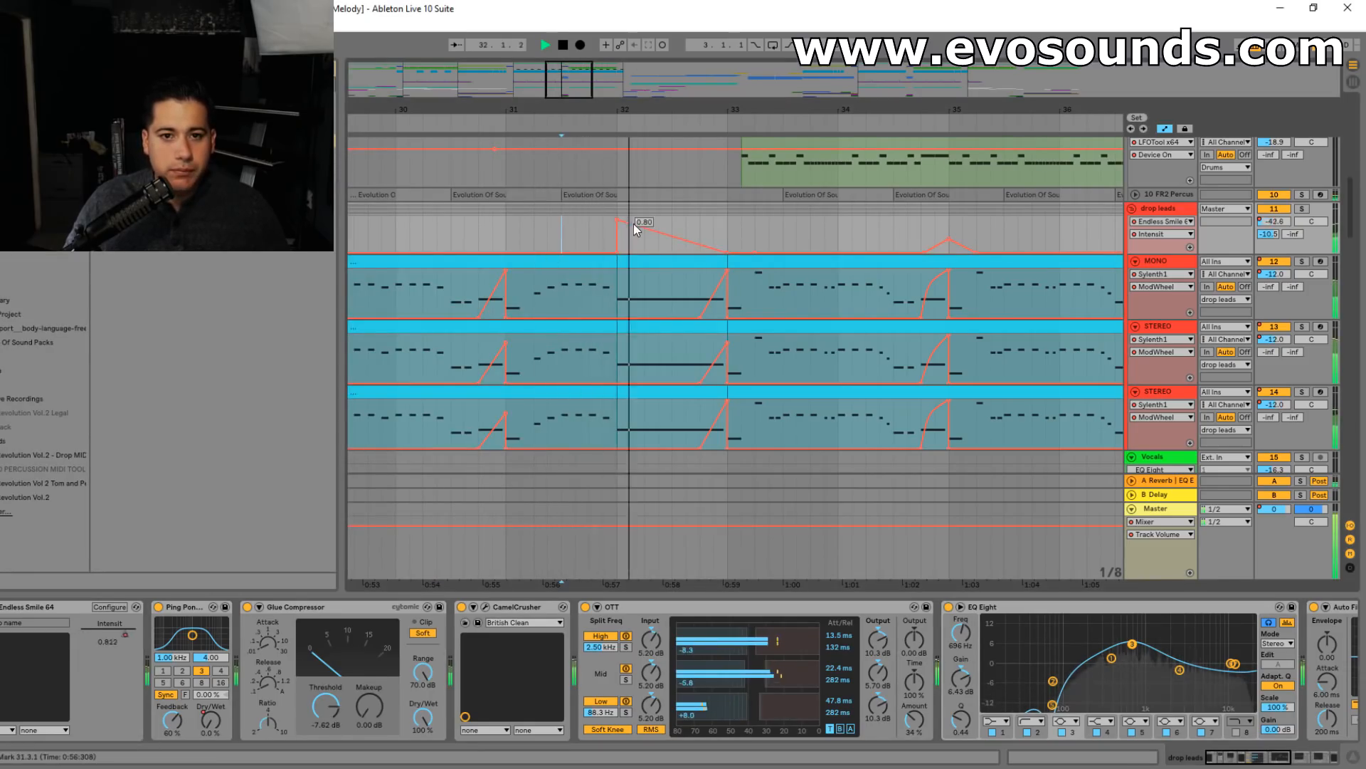
- Reshape the Intensity automation to reach zero mid-bar 32, rise to 1.00 at bar 33, and drop straight back to zero
left_click_drag(687, 241, 728, 219)
key("space")
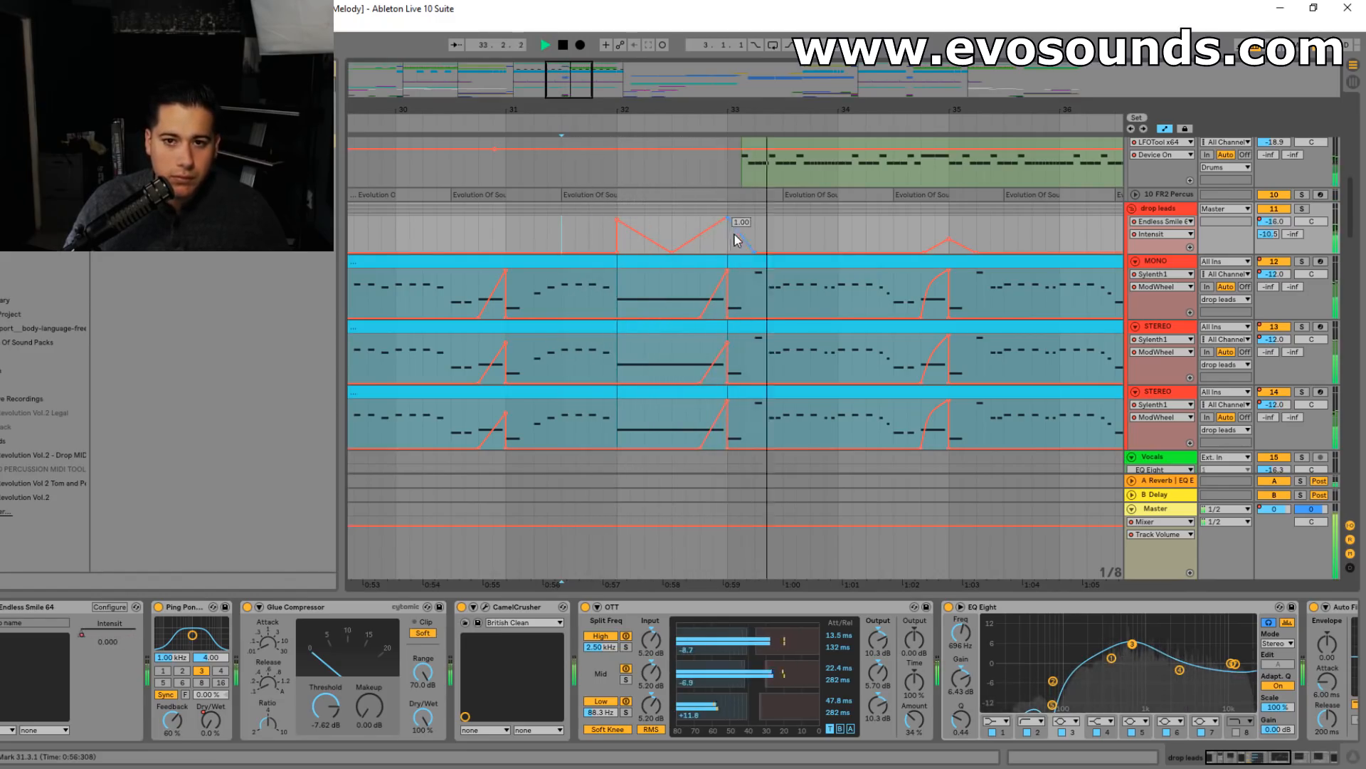
key("space")
left_click_drag(738, 232, 727, 252)
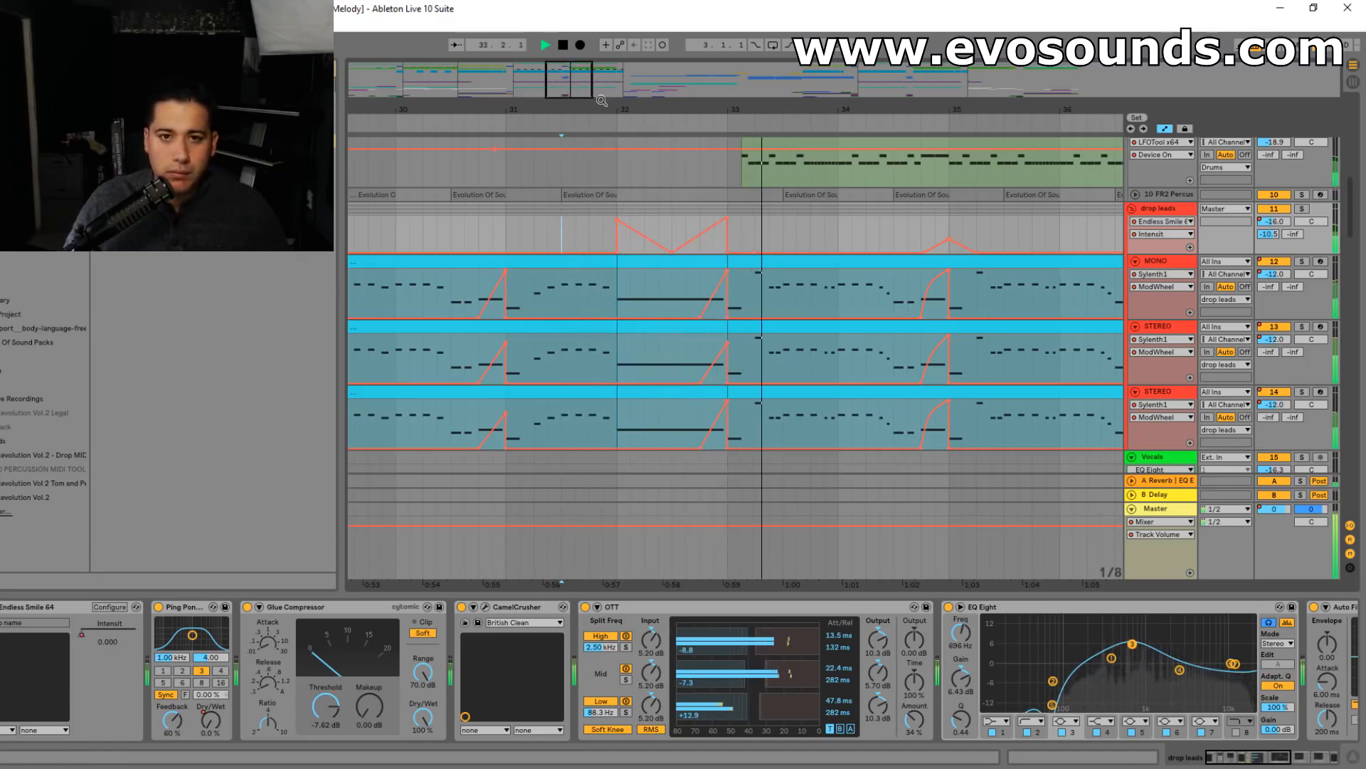
- Open the MONO clip starting at bar 33, solo its track, and examine the opening notes during playback
left_click_drag(578, 87, 625, 160)
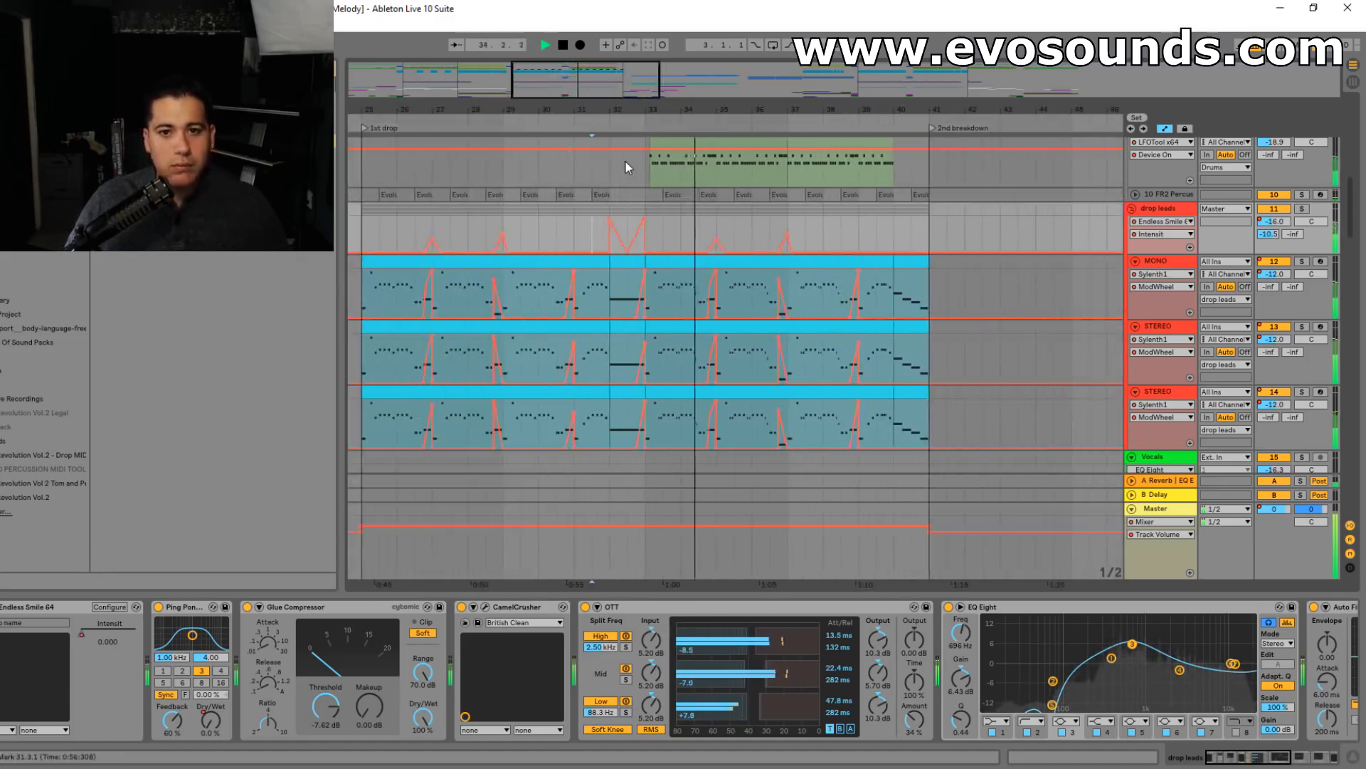
key("space")
double_click(665, 261)
left_click(1303, 197)
key("space")
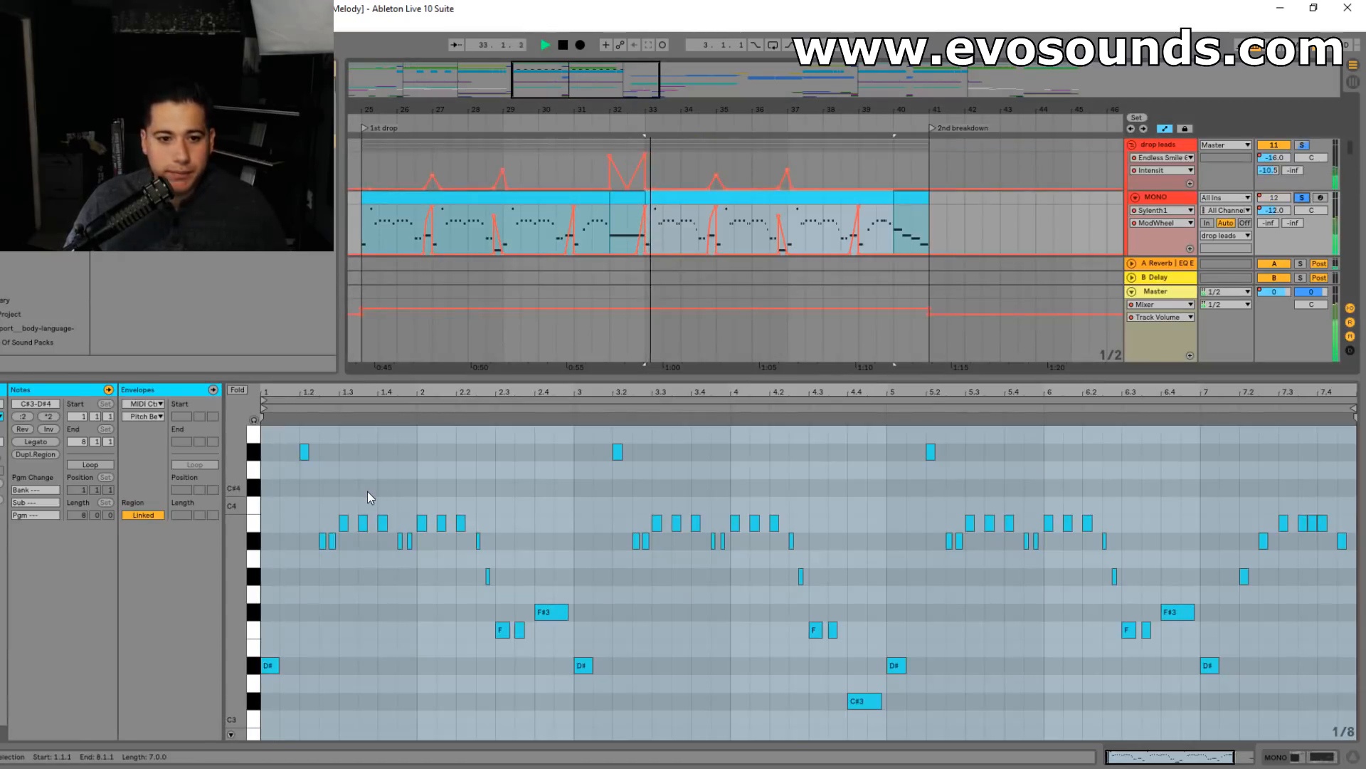
left_click_drag(325, 396, 429, 534)
key("space")
key("space")
key("space")
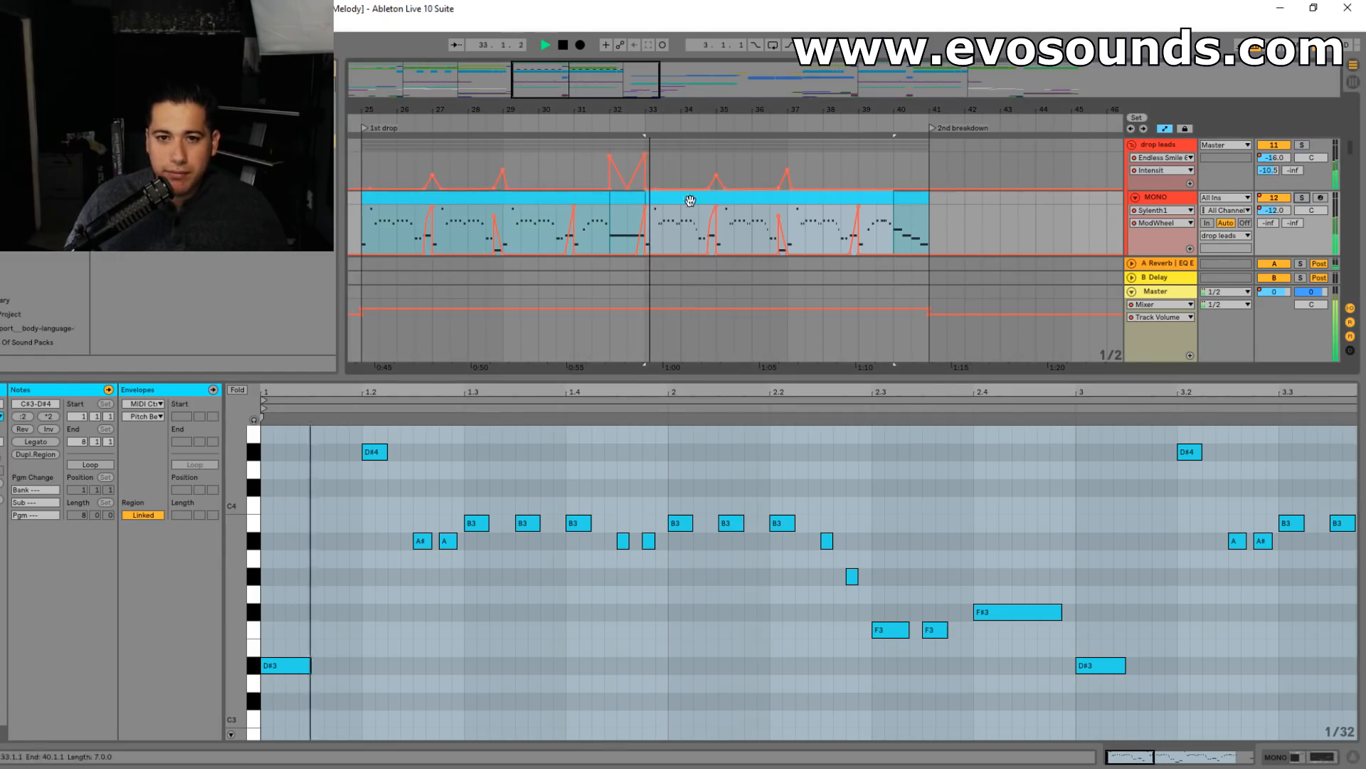
- Play the first drop from bar 25 and bar 32, with all the lead tracks brought back into view
left_click(364, 175)
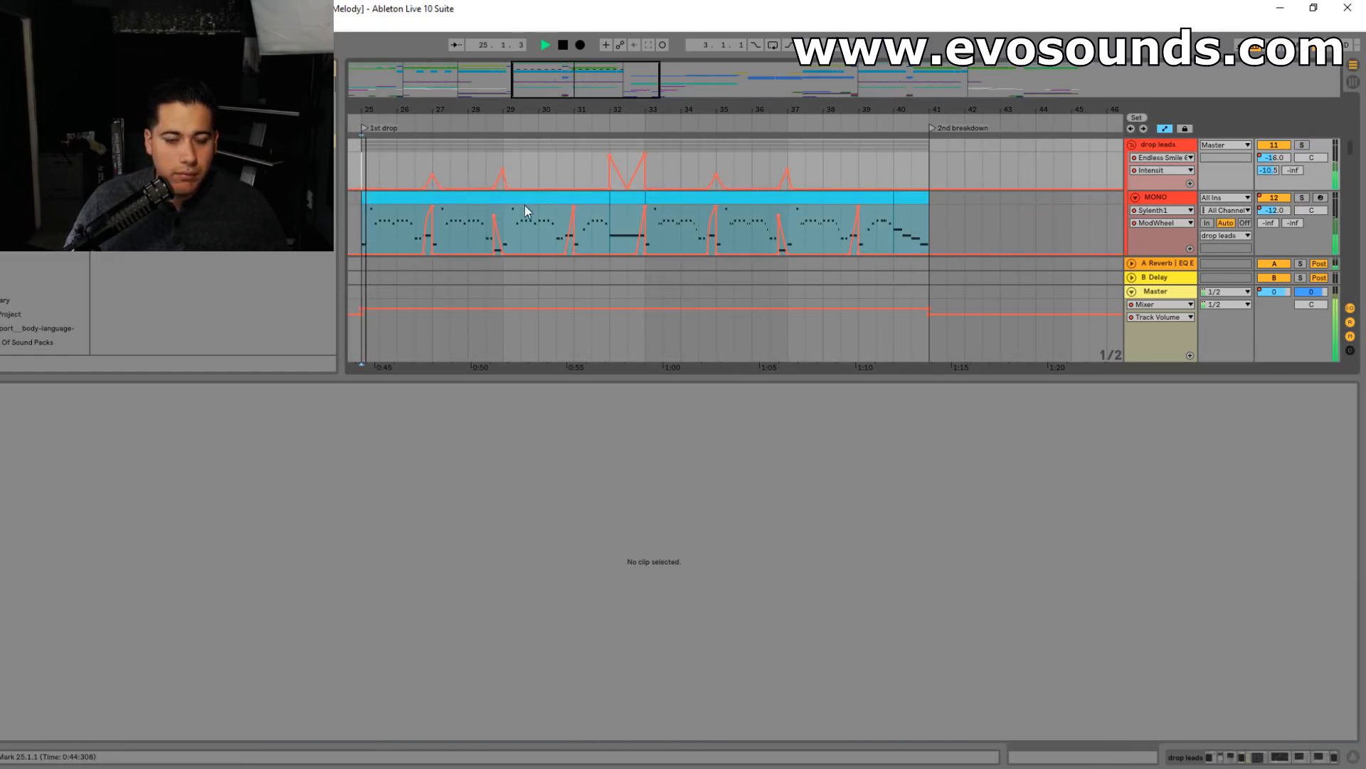
key("space")
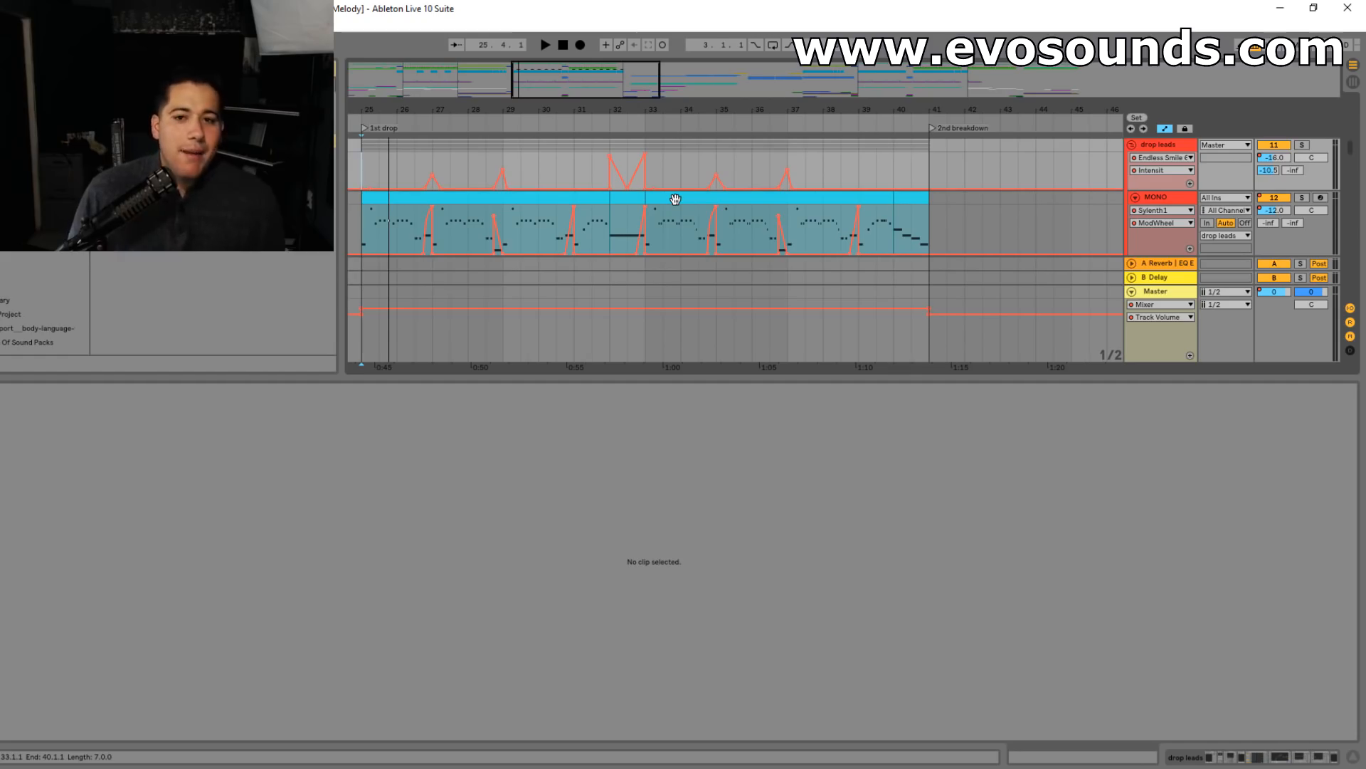
scroll(687, 187, "up", 3)
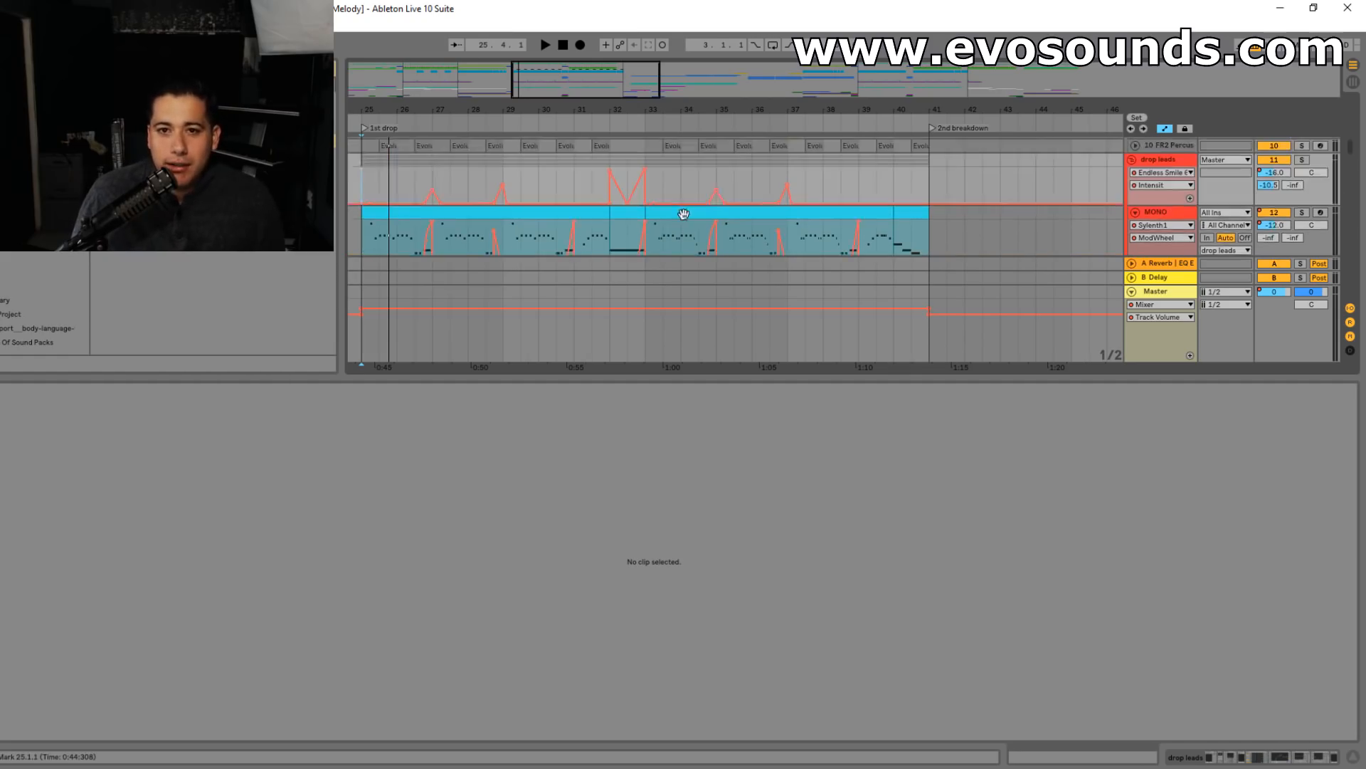
key("space")
key("space")
left_click_drag(1092, 378, 1001, 719)
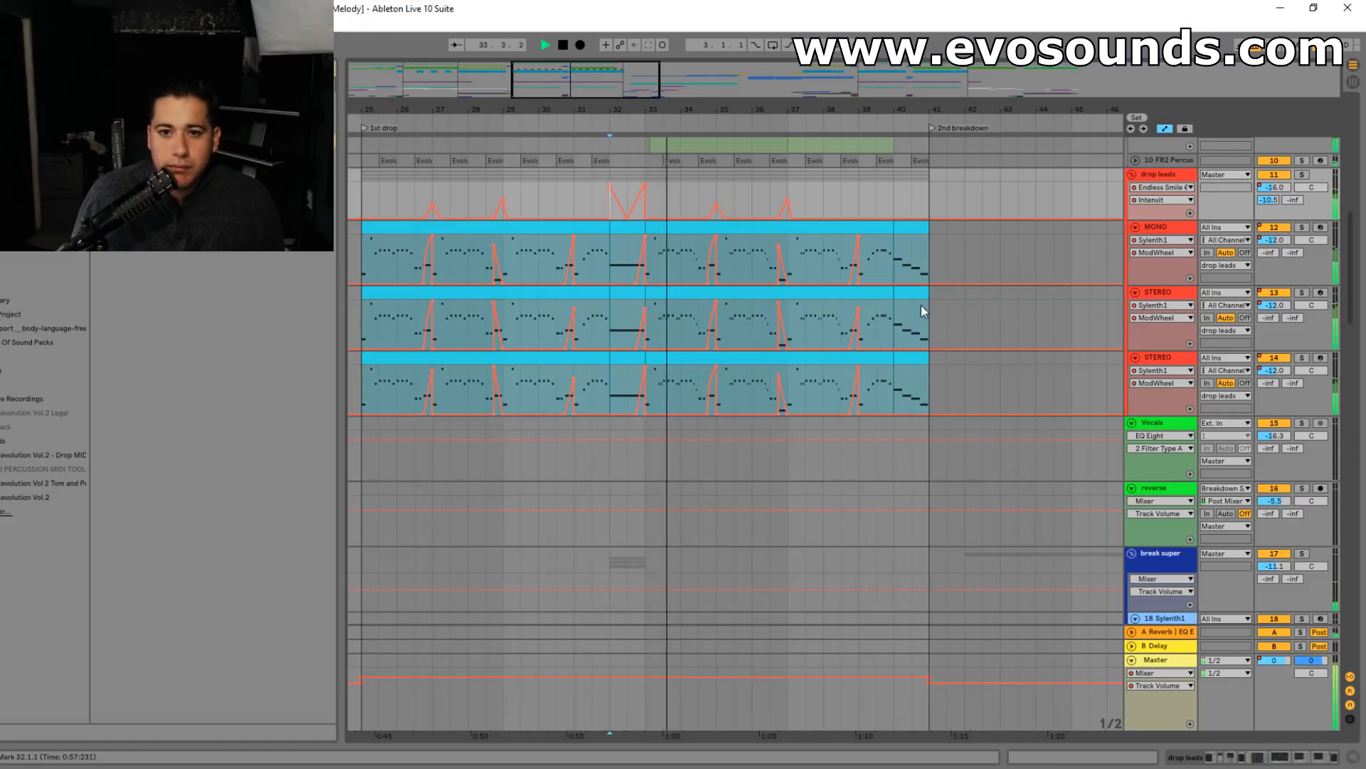
scroll(865, 289, "up", 2)
scroll(865, 289, "up", 1)
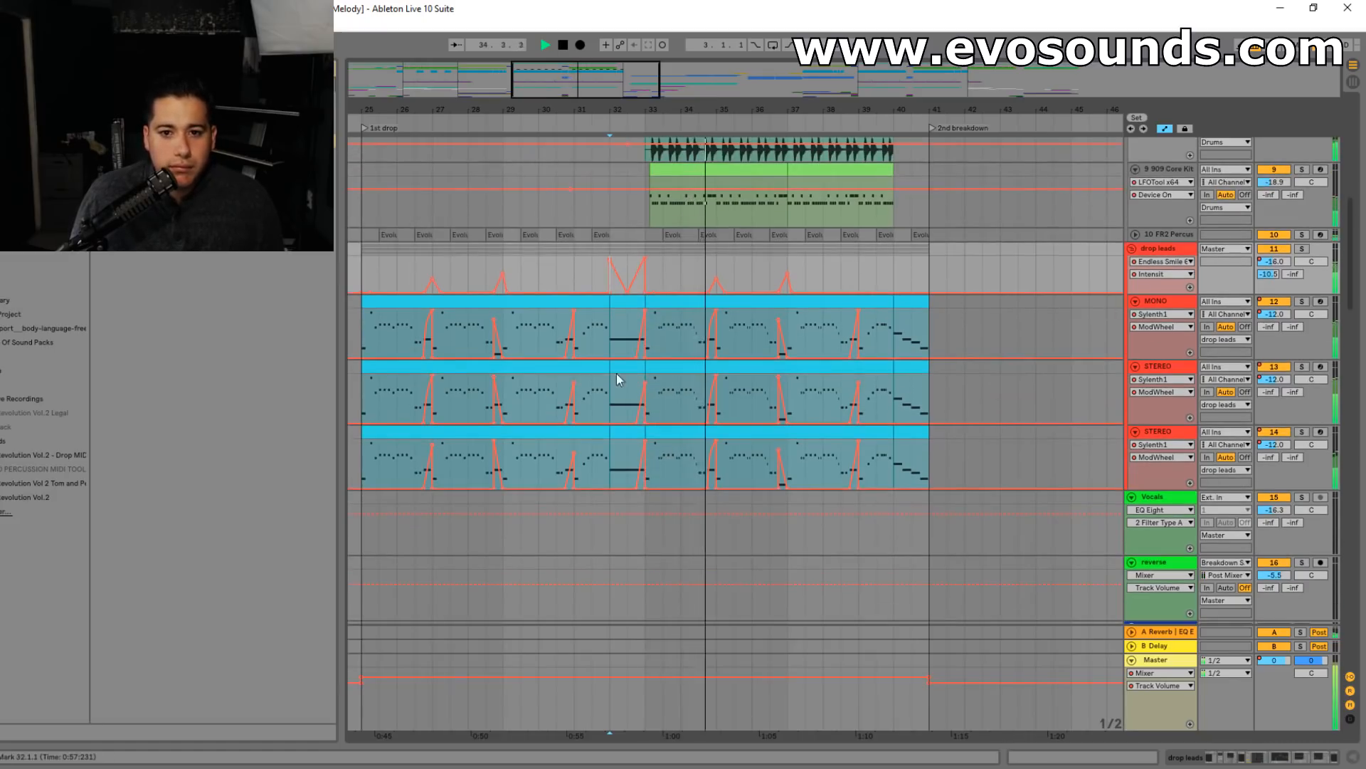
- Solo the second STEREO lead track and play its clip from bar 33
left_click(402, 302)
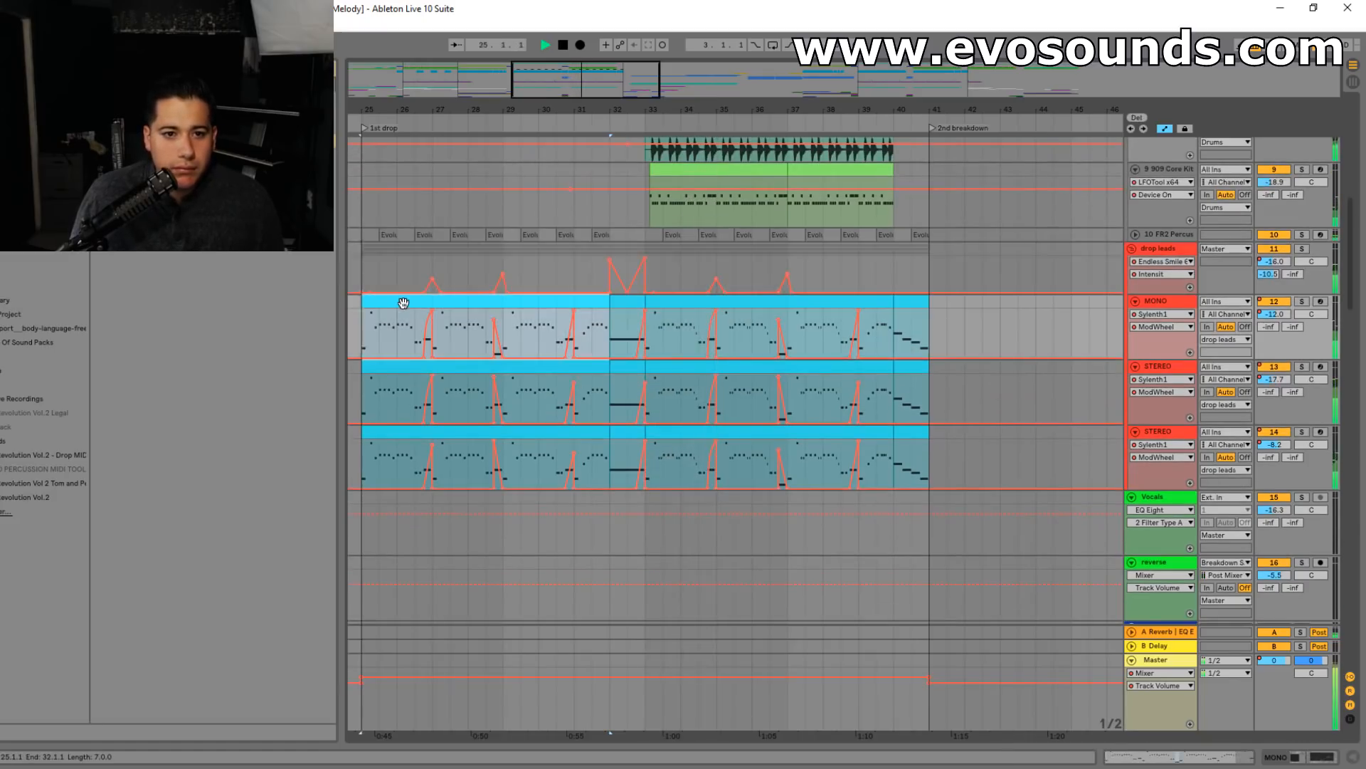
left_click(677, 435)
key("space")
key("space")
key("s")
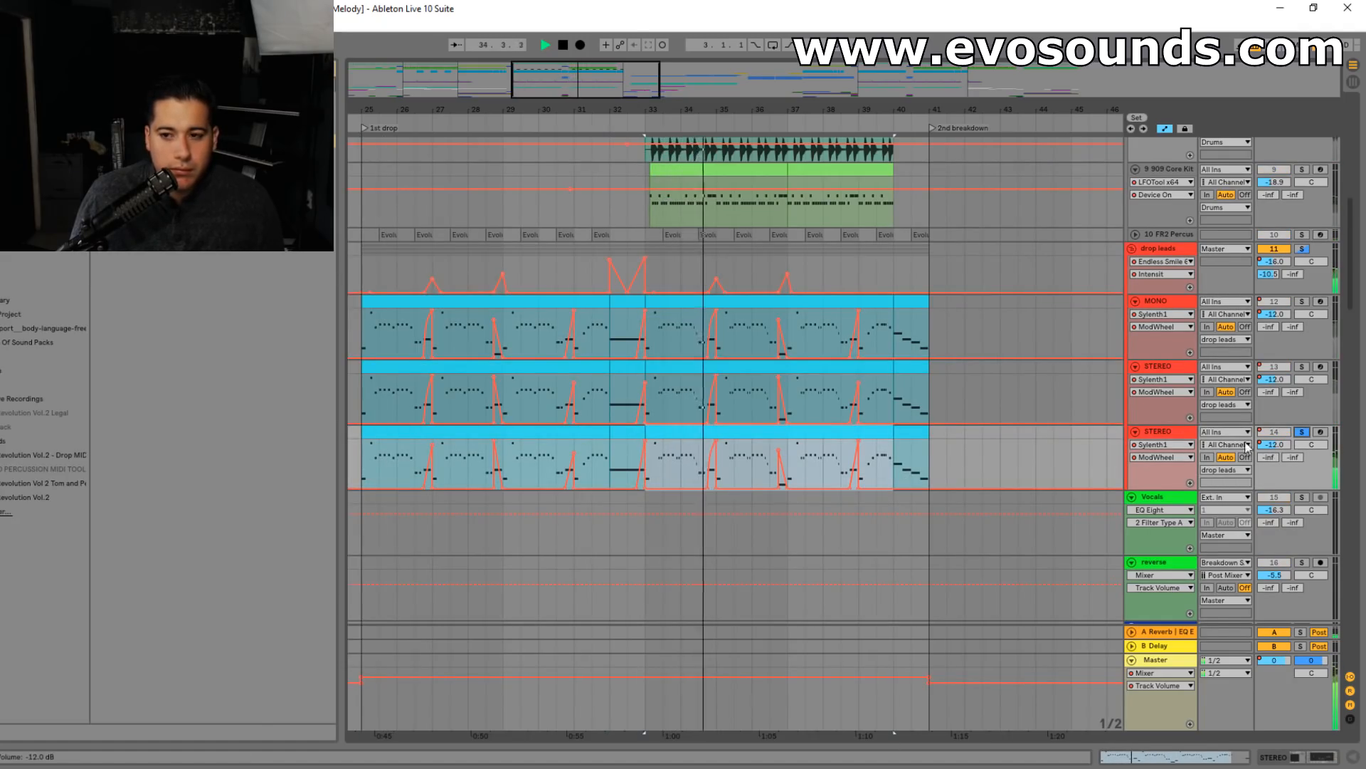
double_click(1163, 432)
- Raise the starting point of the drop leads group's LFOTool volume curve and play the soloed group from bar 33
left_click(1141, 271)
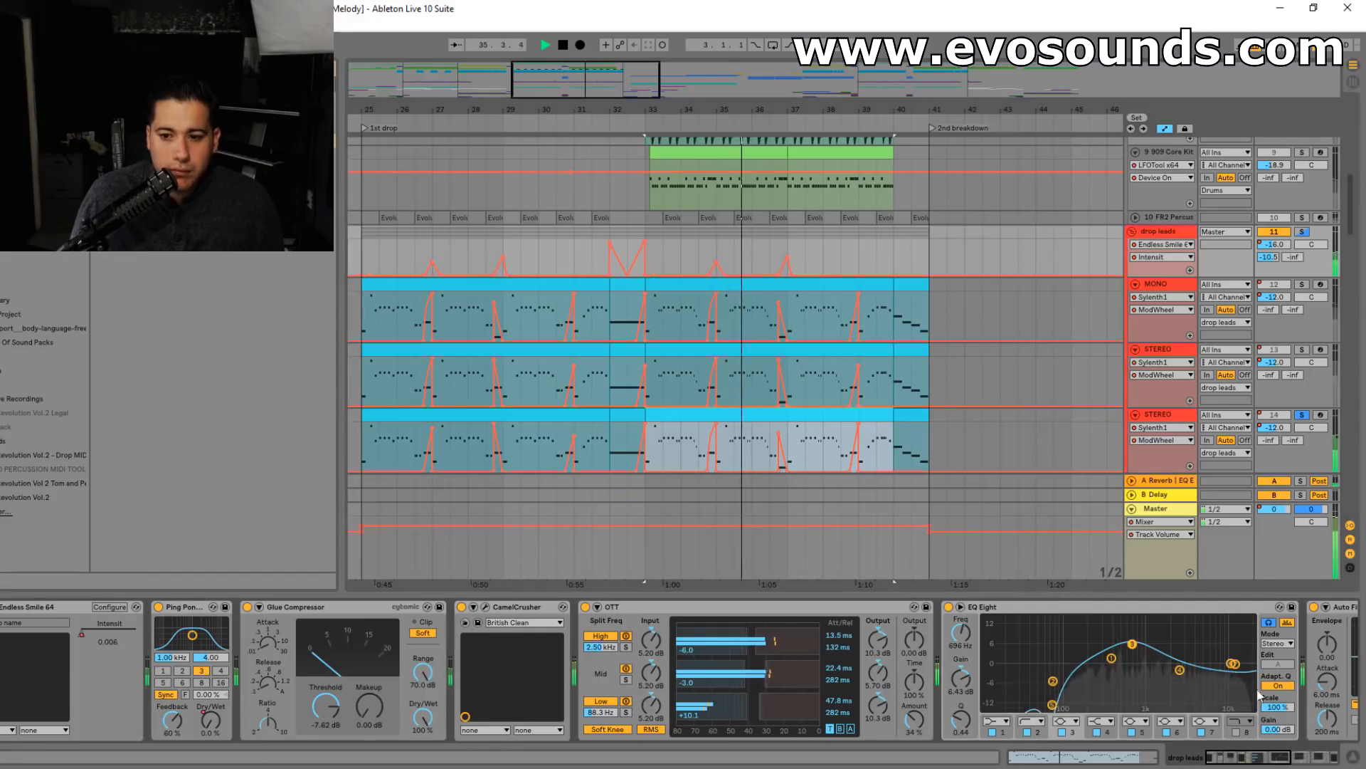
left_click(1199, 609)
left_click_drag(271, 488, 270, 470)
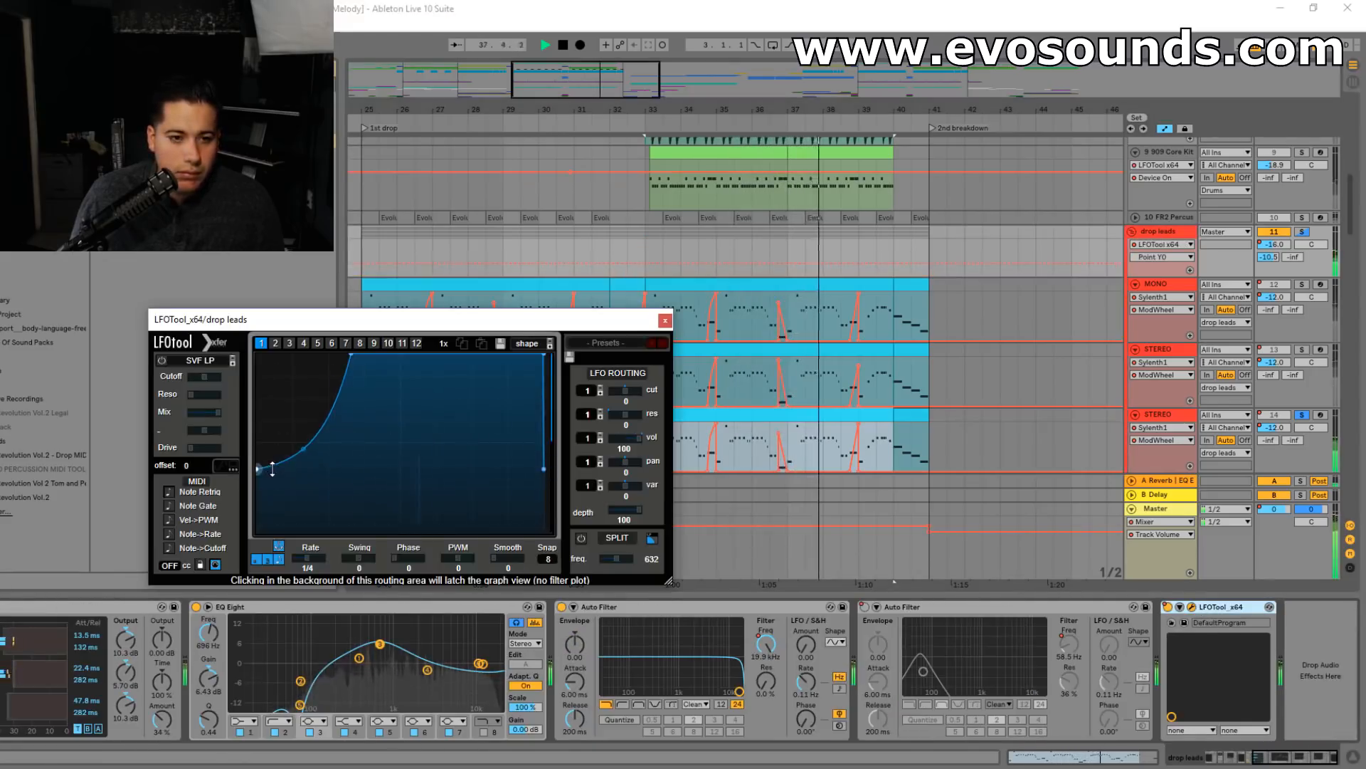
left_click(1306, 232)
key("space")
key("space")
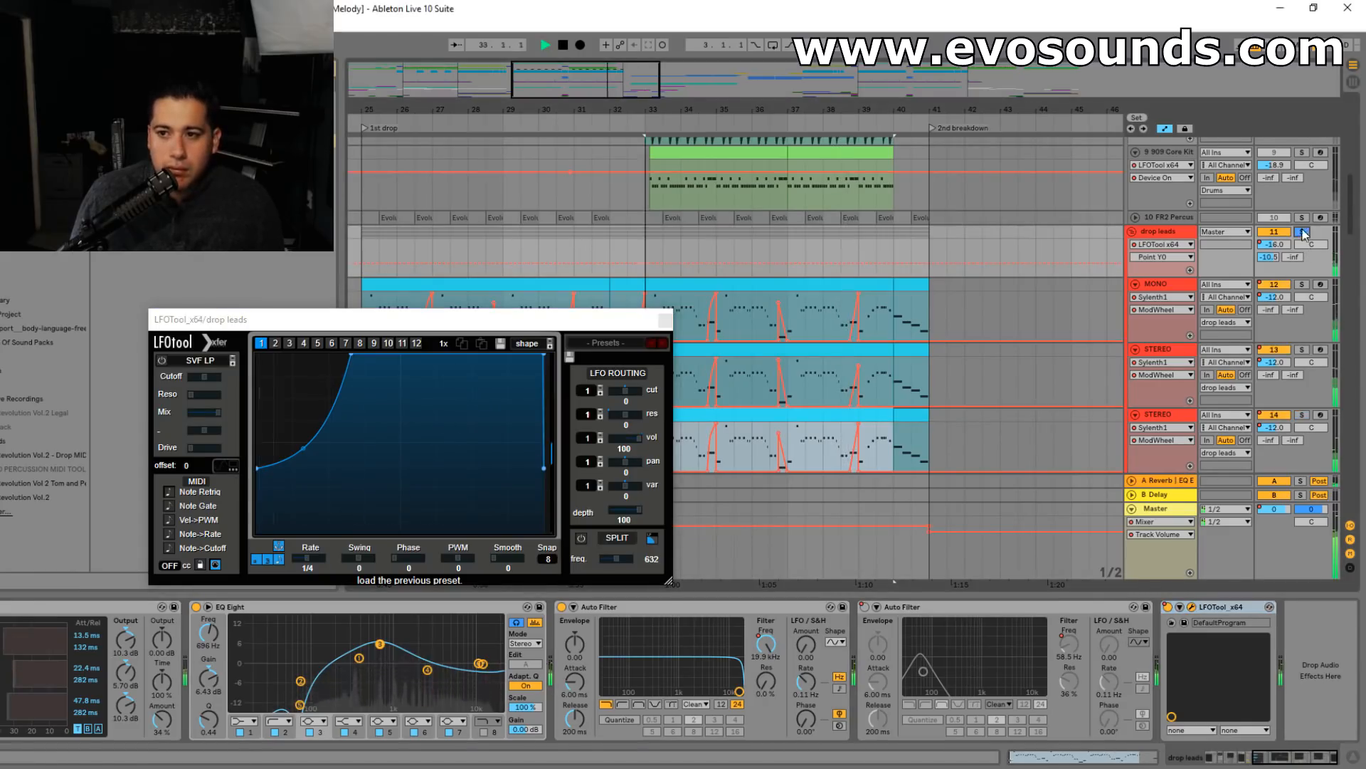
left_click(664, 320)
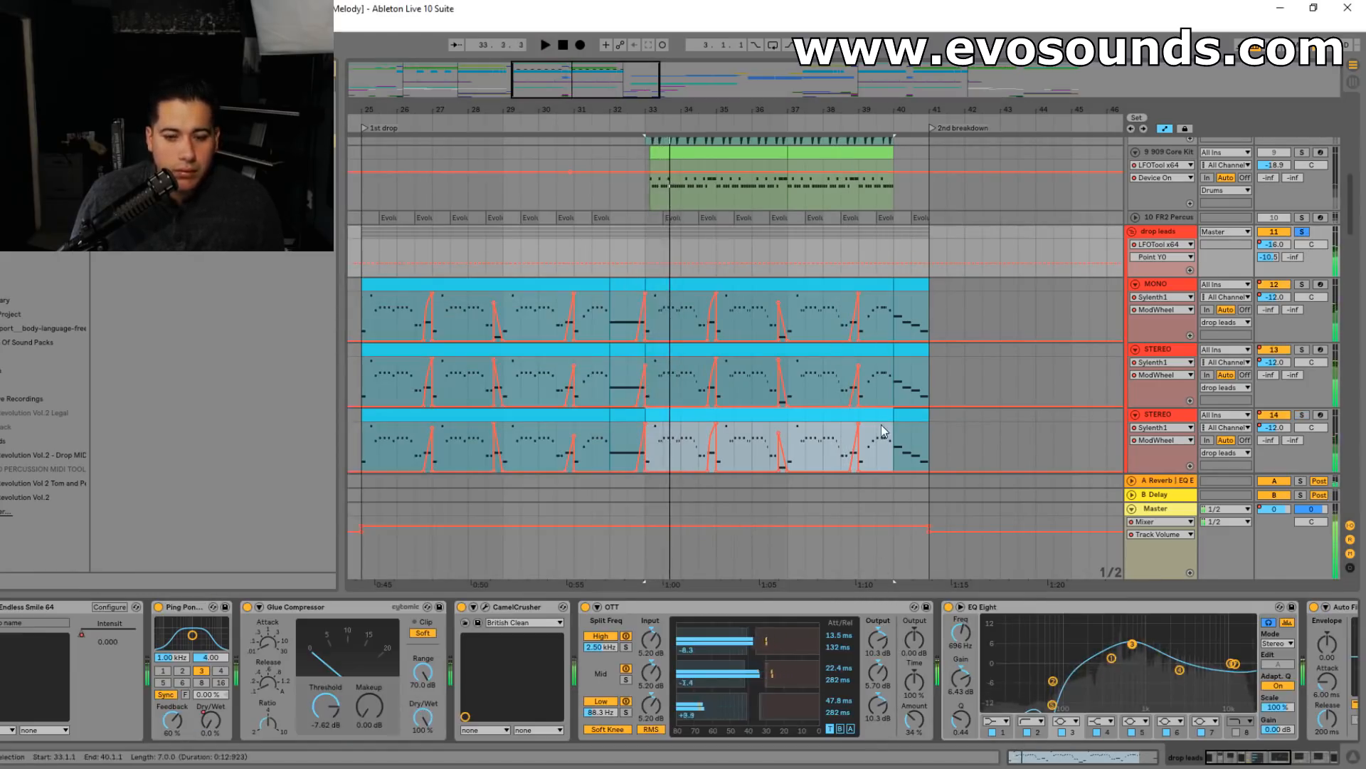
- Check the lead tracks' levels in the session mixer, unsolo the drop leads group, and play from bar 25
key("Tab")
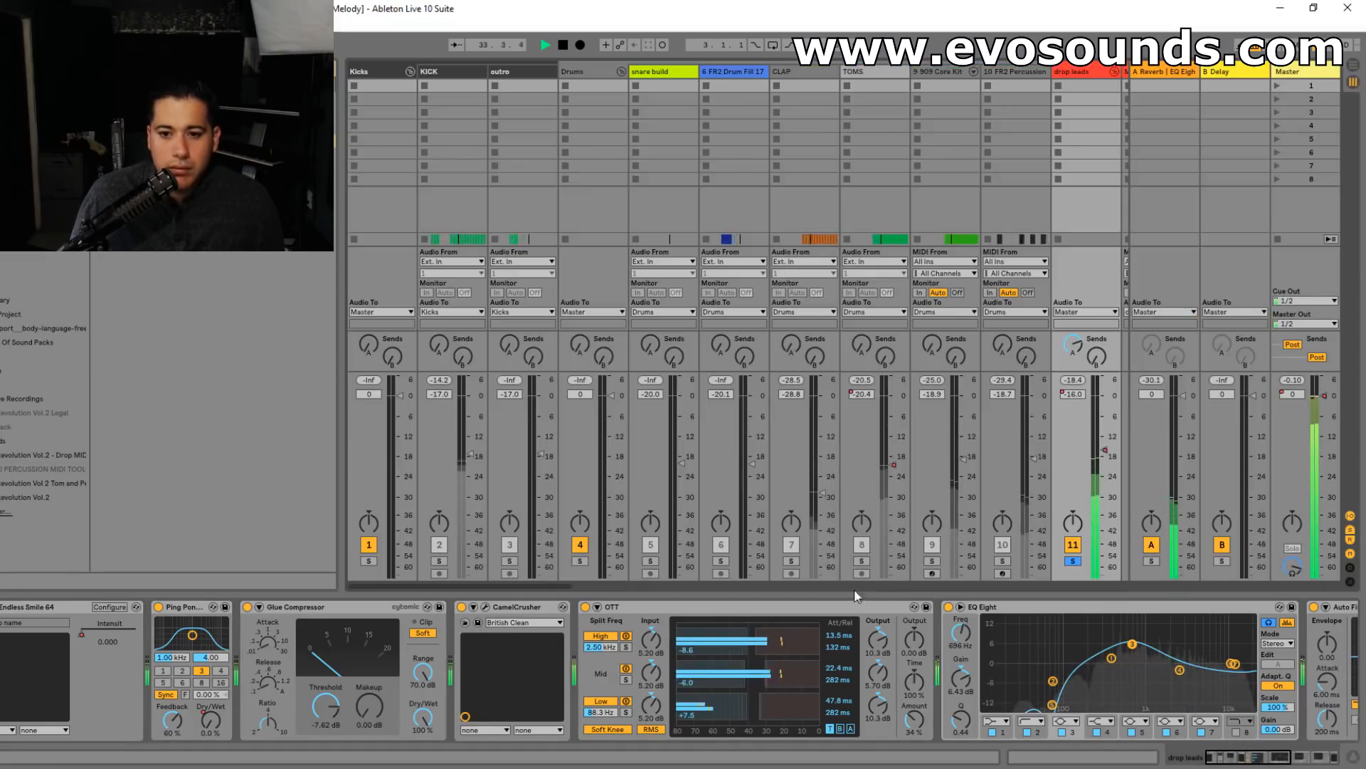
left_click_drag(560, 586, 615, 587)
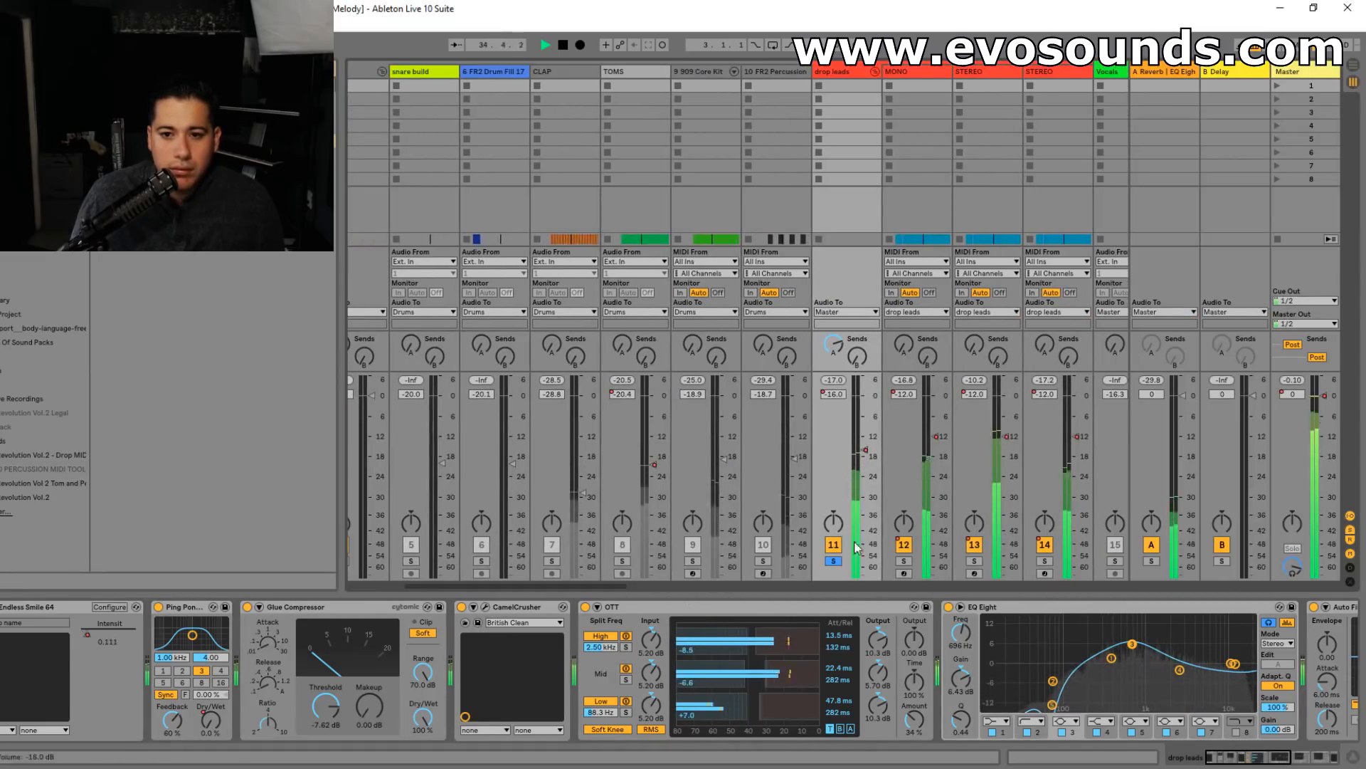
key("Tab")
key("space")
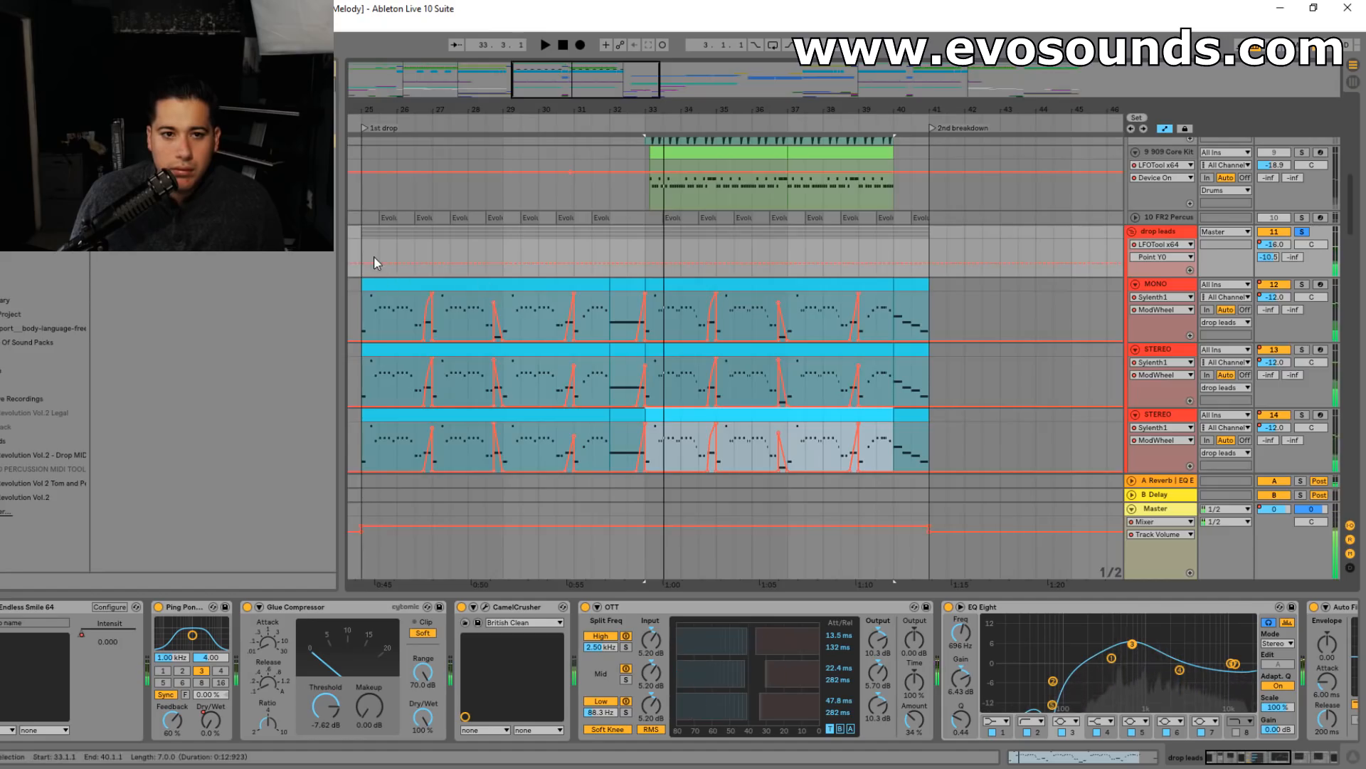
key("Tab")
key("space")
left_click(834, 561)
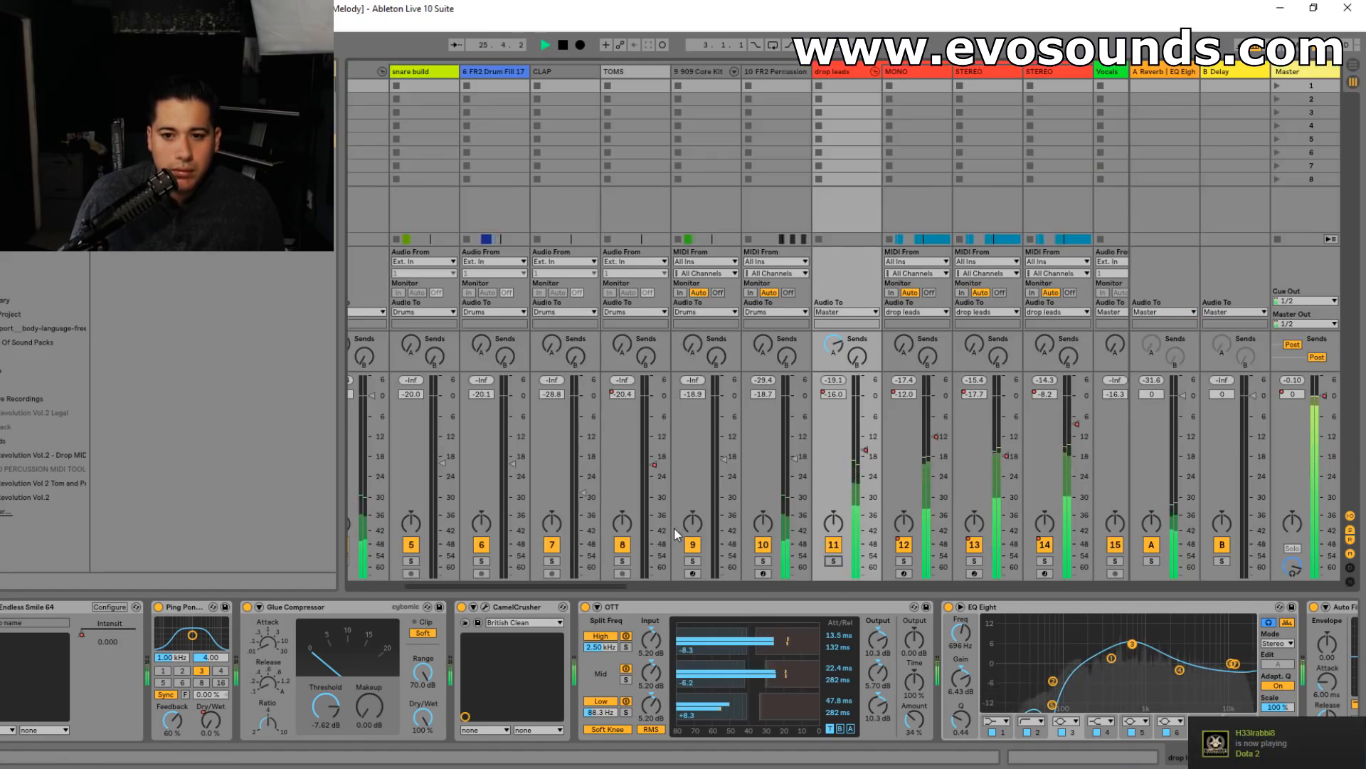
- Fold the Kicks group in the session mixer and return to the lead tracks in the arrangement
left_click_drag(587, 583, 489, 582)
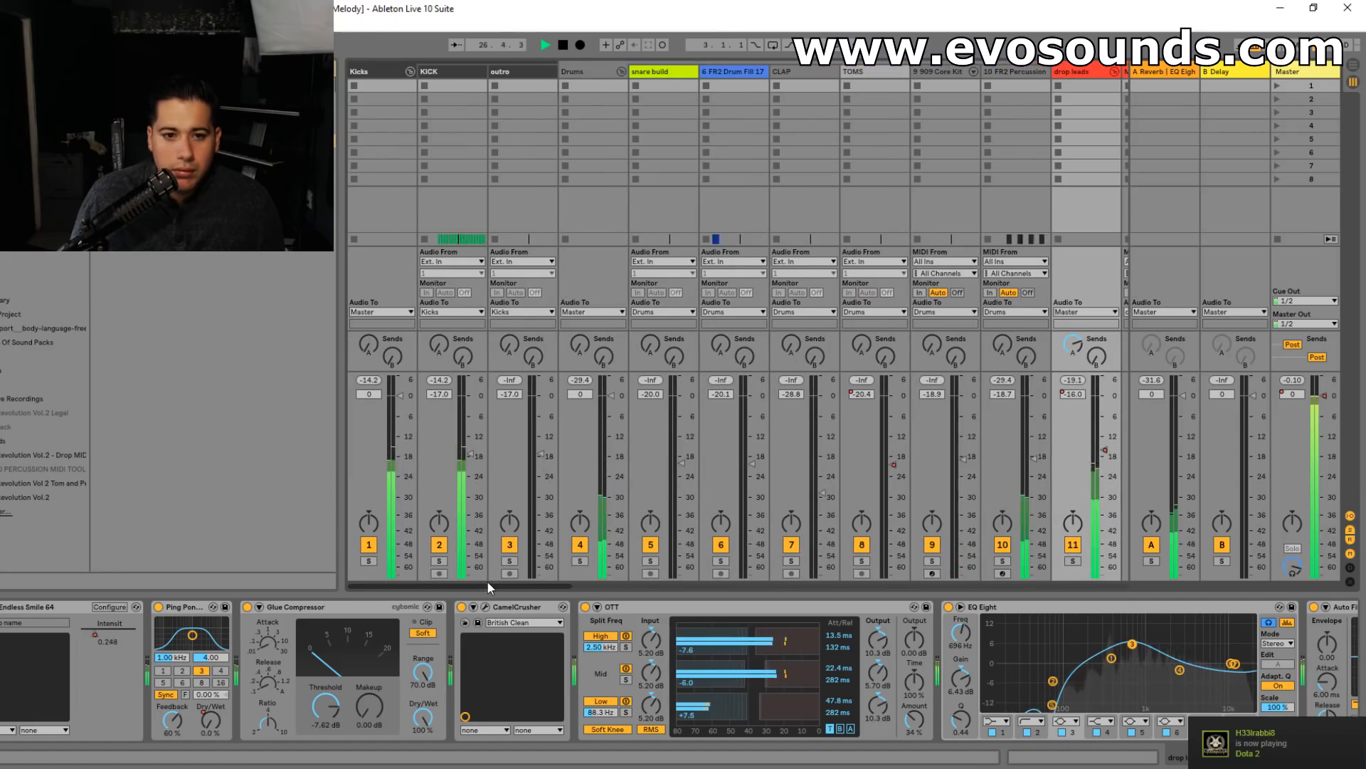
left_click(410, 71)
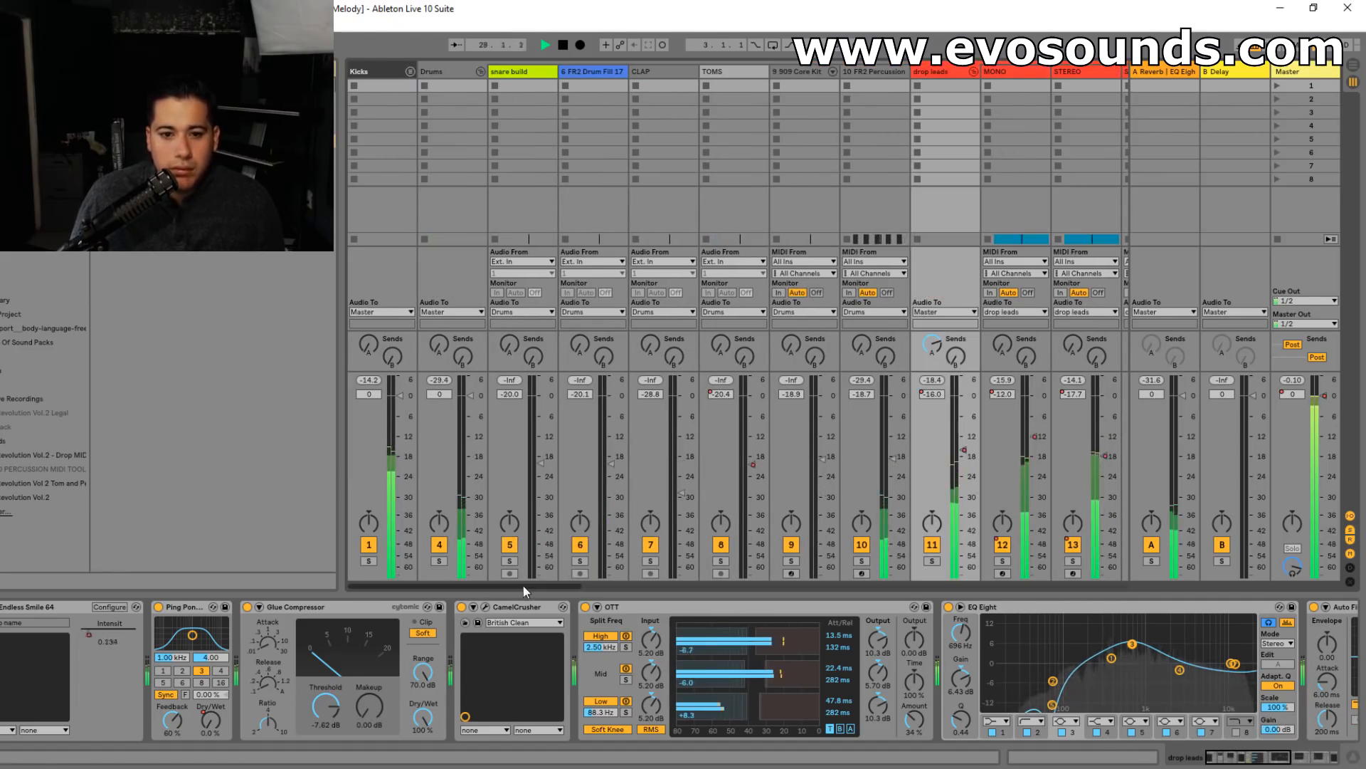
left_click_drag(528, 587, 344, 565)
key("Tab")
scroll(861, 296, "up", 5)
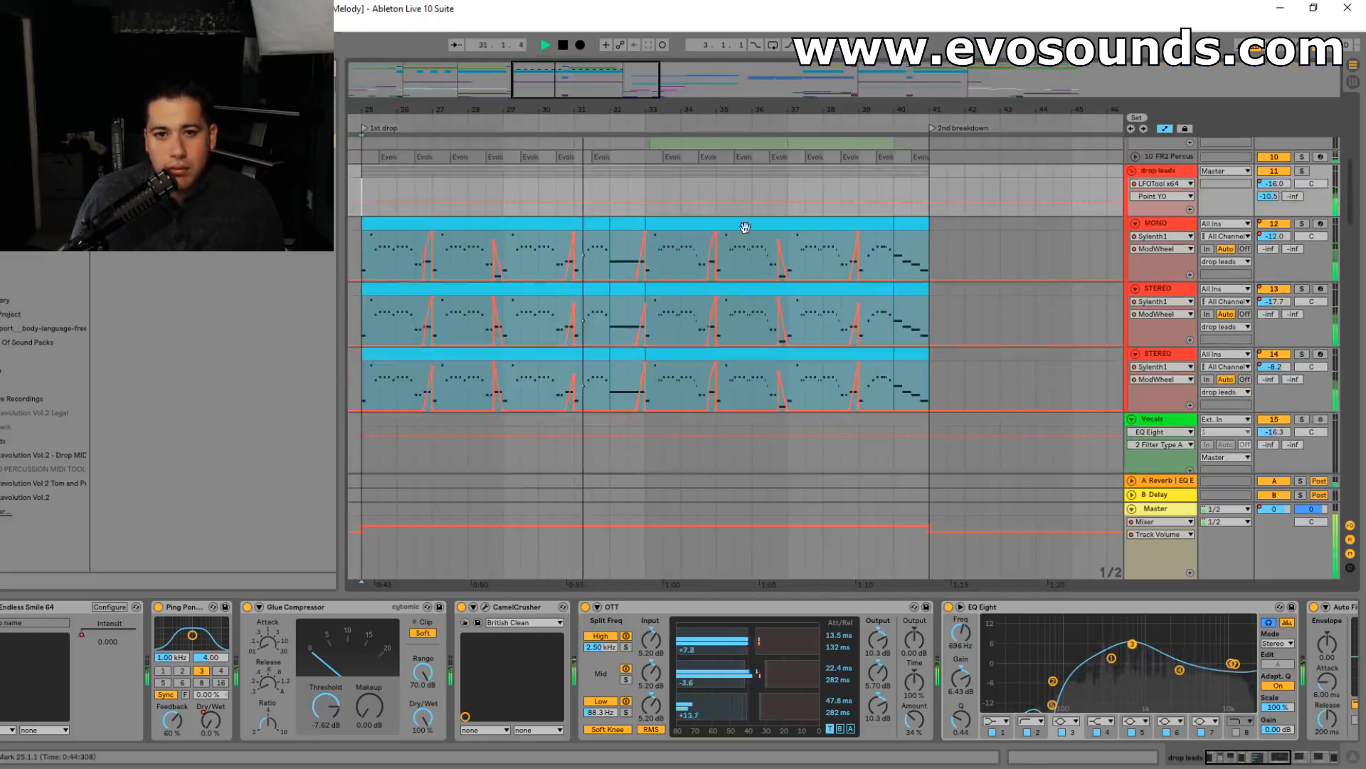
- Solo the lower STEREO track in the drop leads group and play its clip from bar 33
left_click_drag(731, 110, 731, 146)
left_click_drag(586, 82, 585, 85)
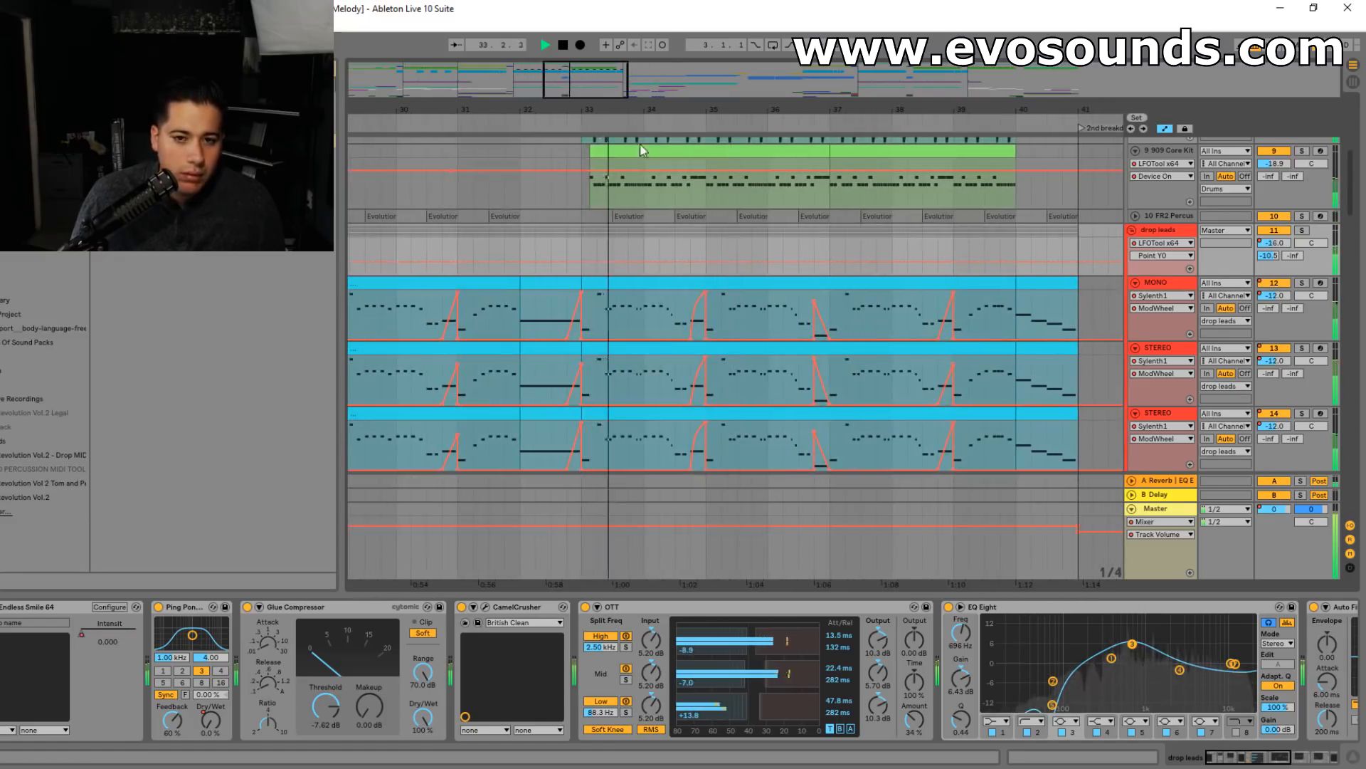
scroll(874, 271, "down", 2)
scroll(715, 313, "up", 2)
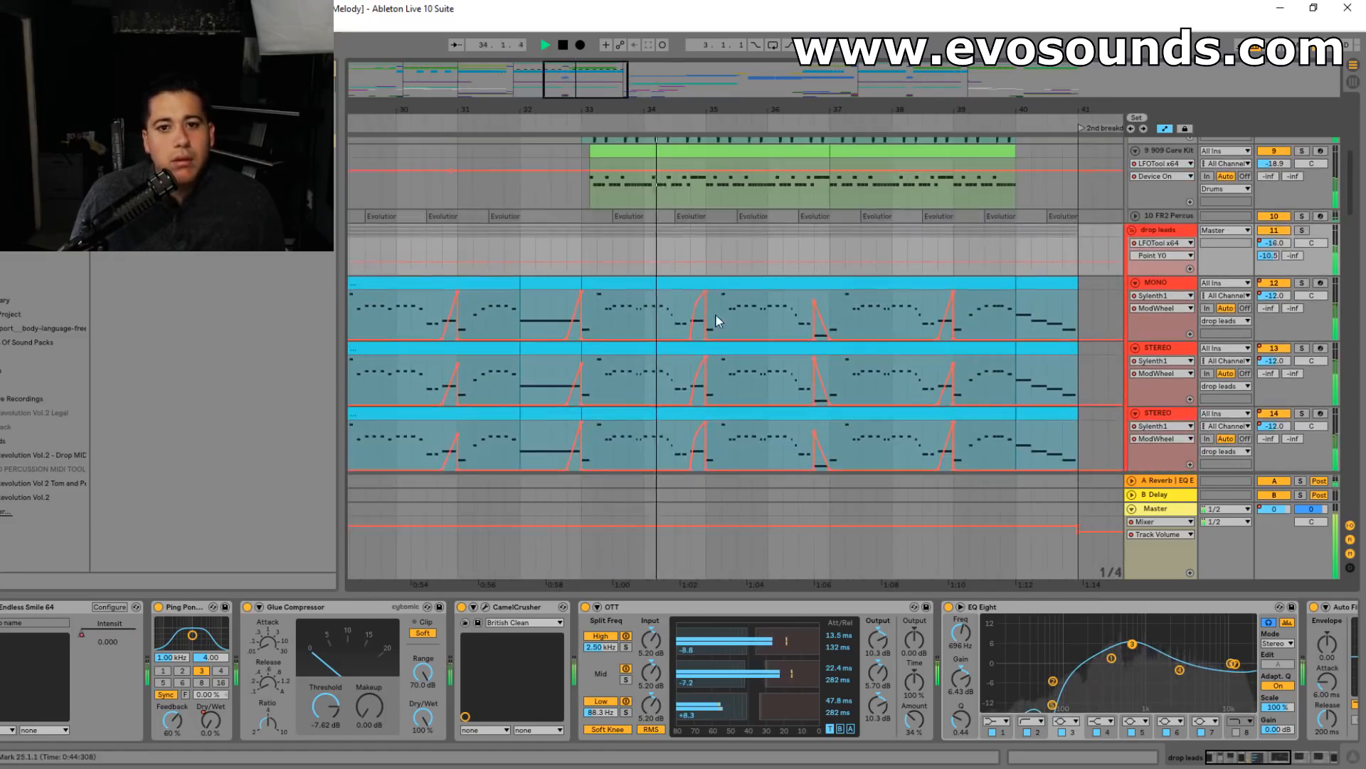
left_click(1166, 233)
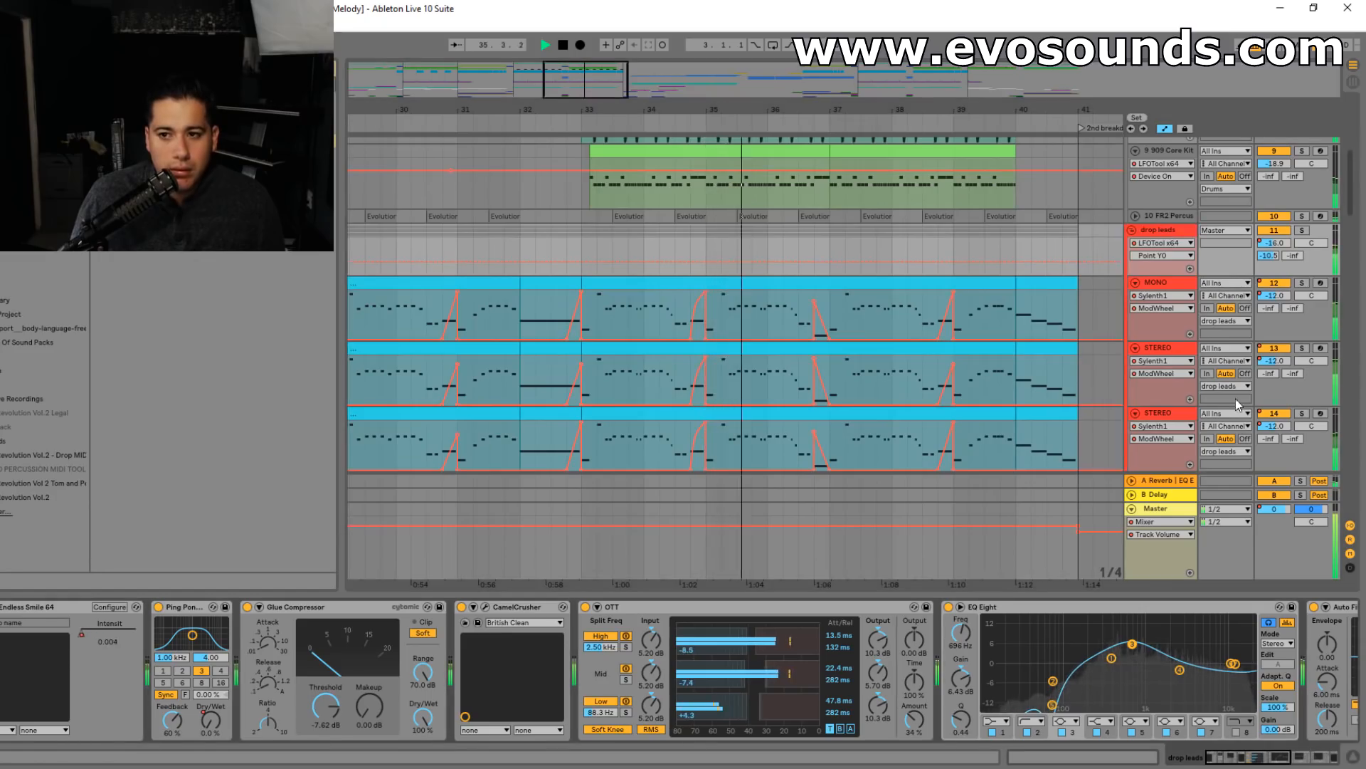
left_click(402, 284)
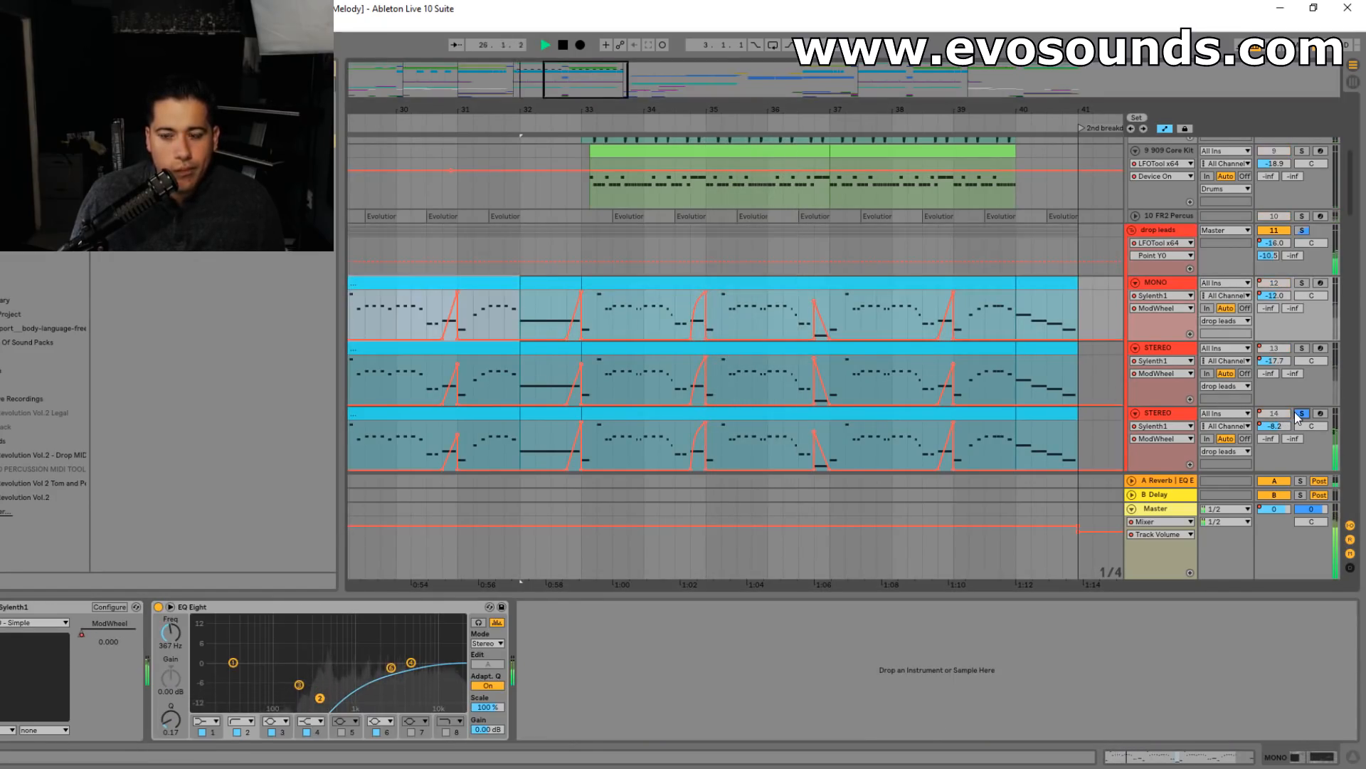
left_click(616, 412)
key("space")
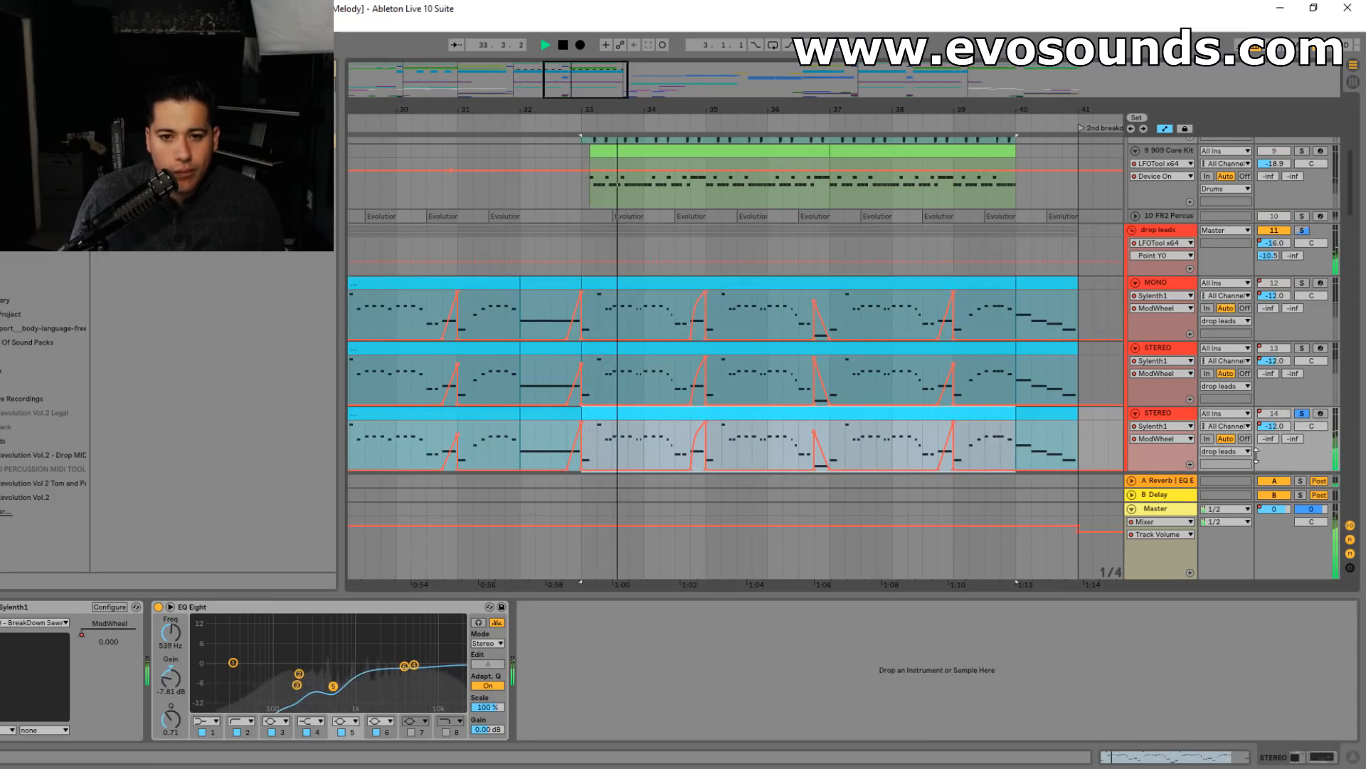
- Unsolo the leads and display the Track Volume automation on the MONO and both STEREO lead tracks
key("space")
left_click(1303, 414)
left_click(1281, 426)
mouse_move(588, 94)
left_mouse_down()
mouse_move(587, 77)
mouse_move(583, 96)
left_mouse_up()
left_click(1274, 296)
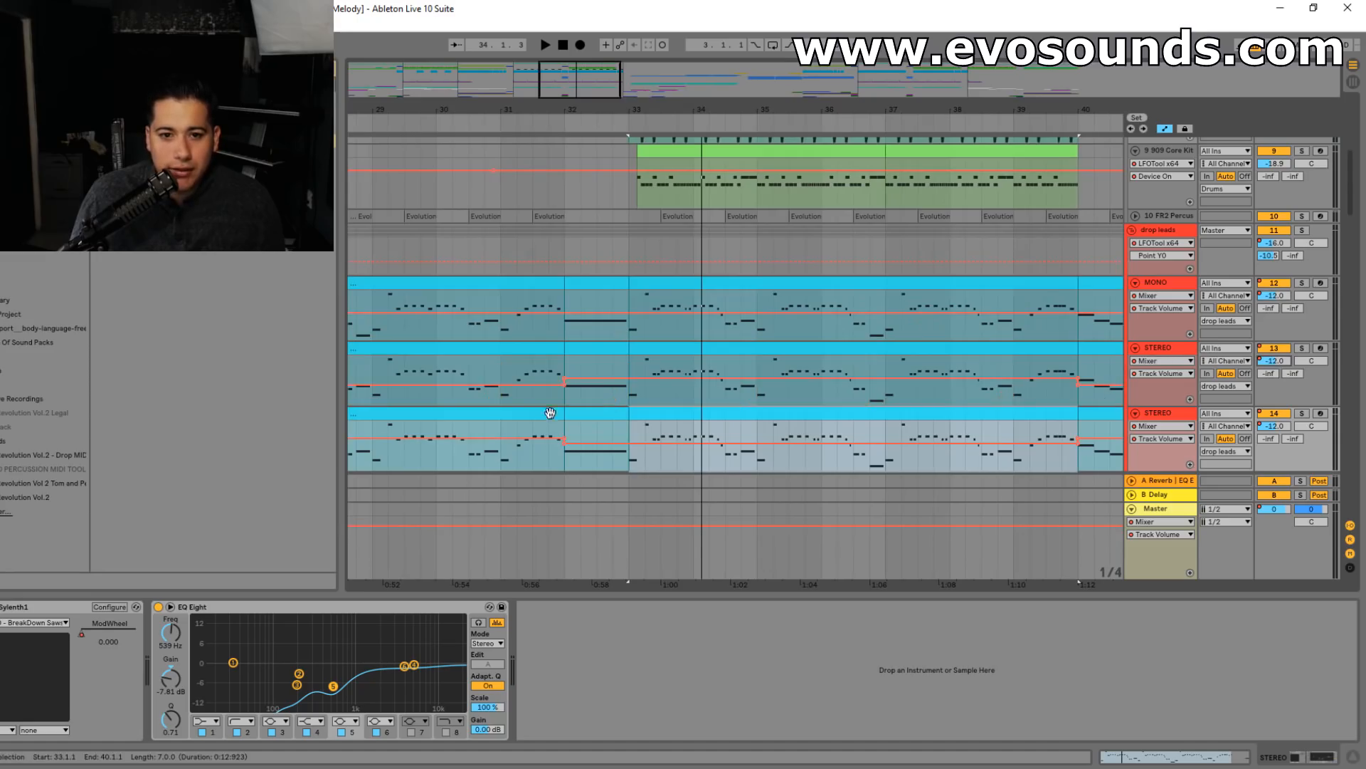
- Remove the bar 32 volume breakpoints on both STEREO leads to form gradual ramps, and play from bar 33
left_click_drag(603, 89, 593, 76)
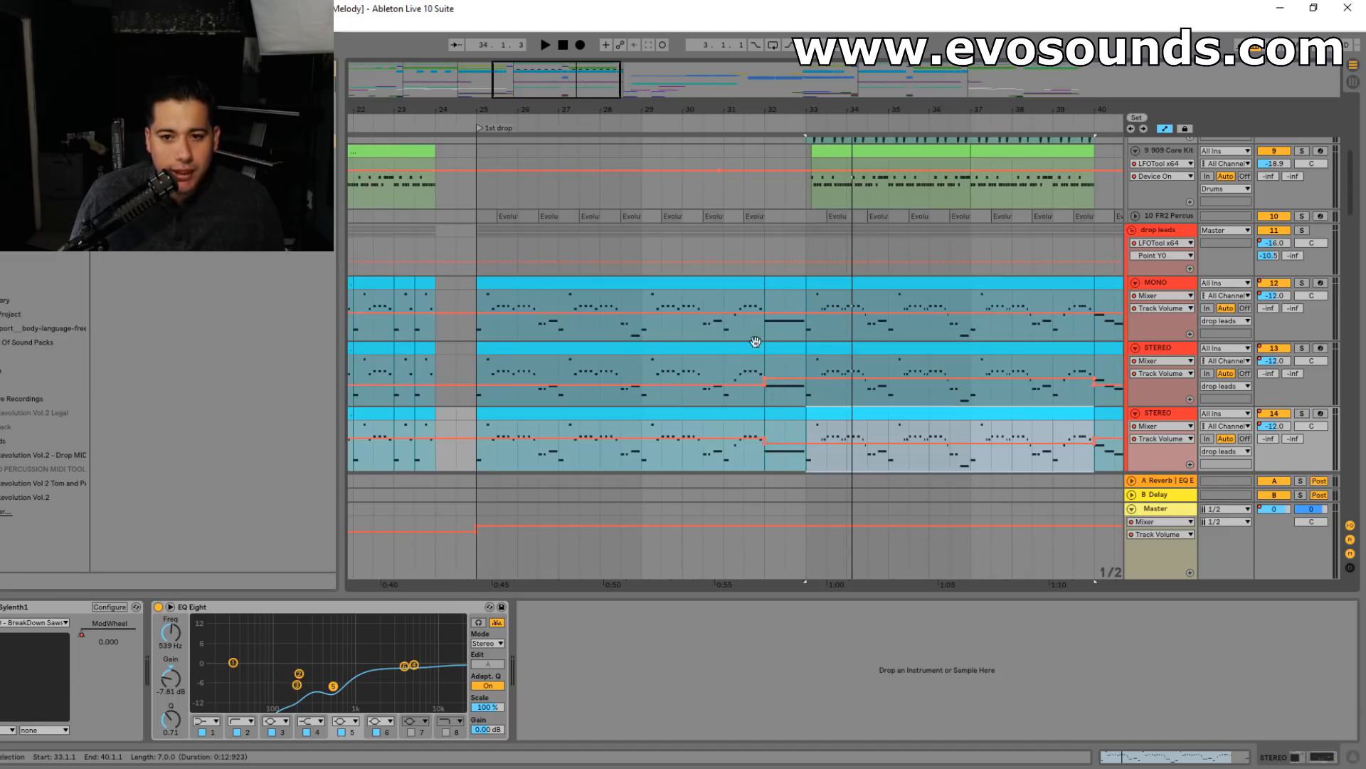
mouse_move(579, 94)
left_mouse_down()
mouse_move(580, 62)
mouse_move(580, 98)
left_mouse_up()
key("space")
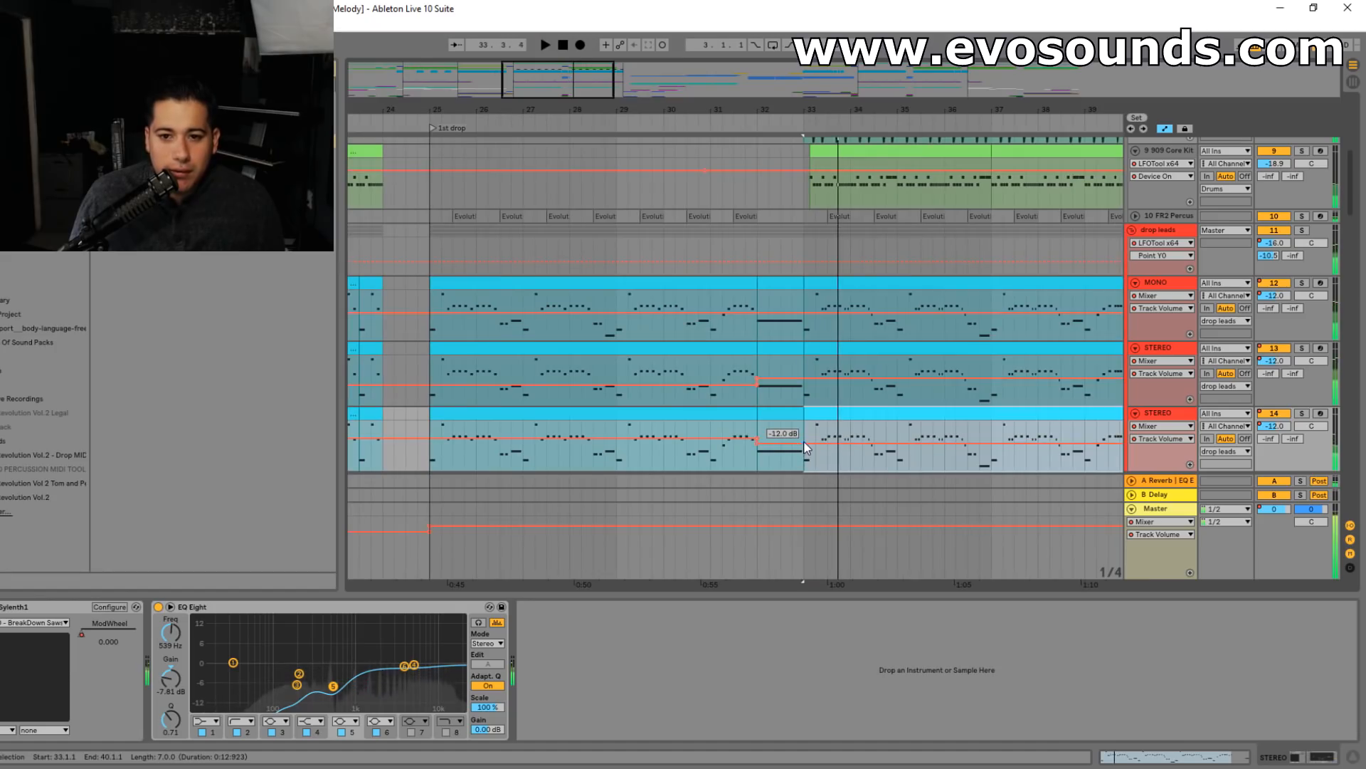
key("space")
left_click(798, 444)
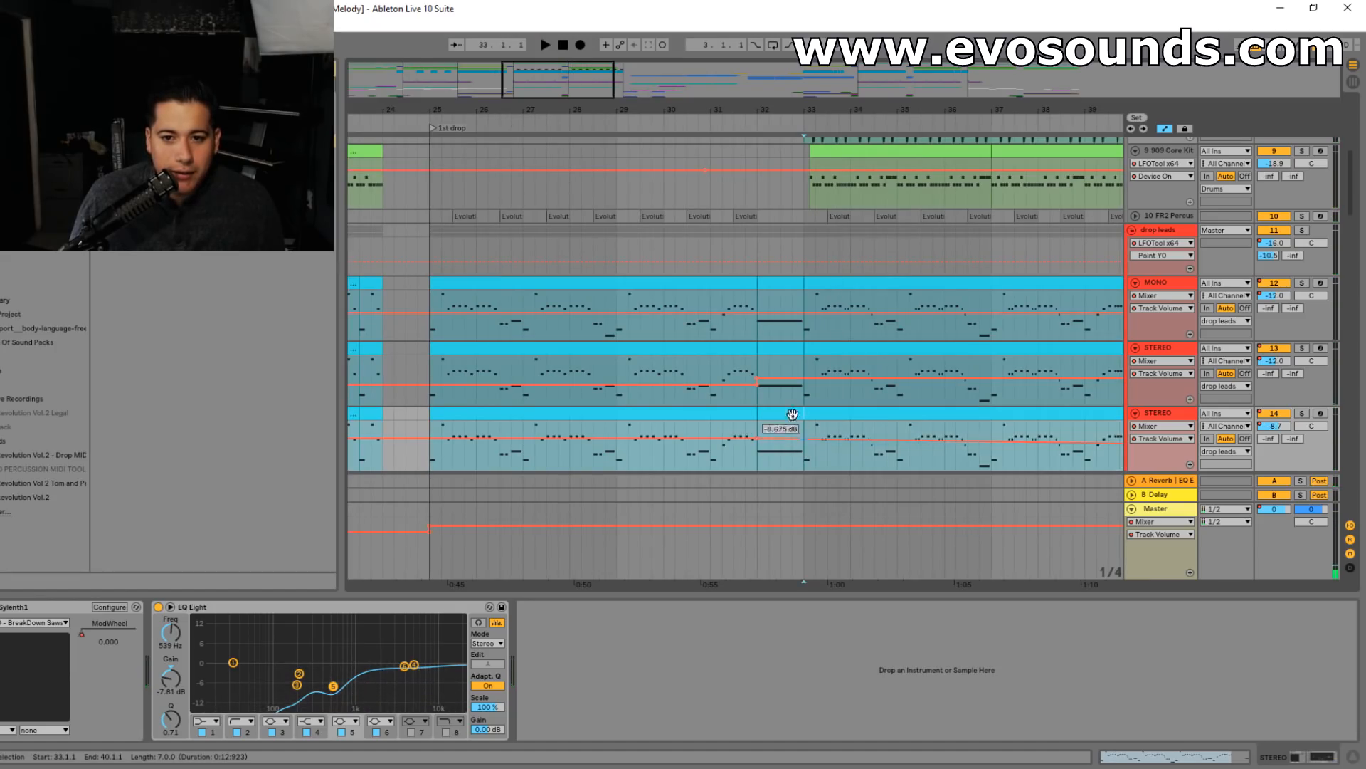
left_click(758, 379)
key("space")
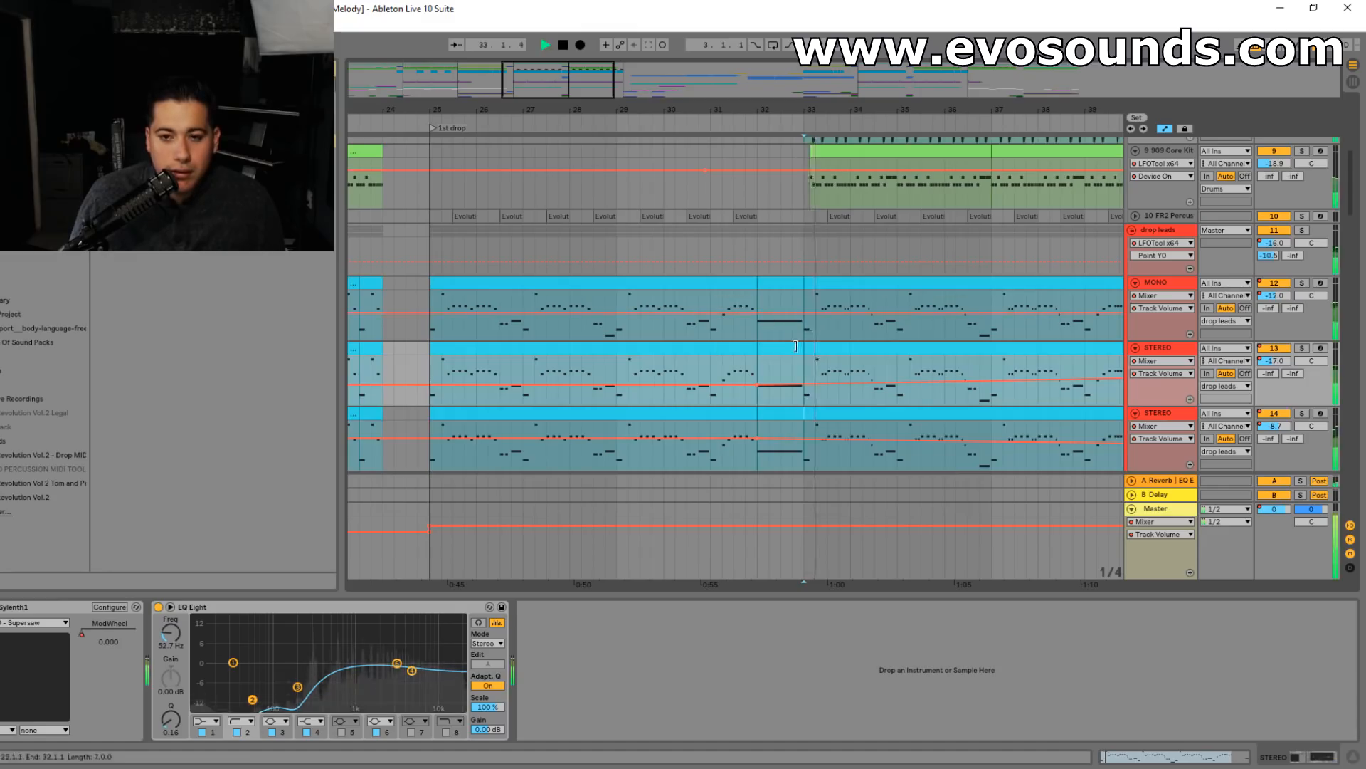
- Play the arrangement from bar 18 in the 1st break, and restart playback from bar 23
key("space")
left_click_drag(567, 84, 571, 43)
left_click(570, 314)
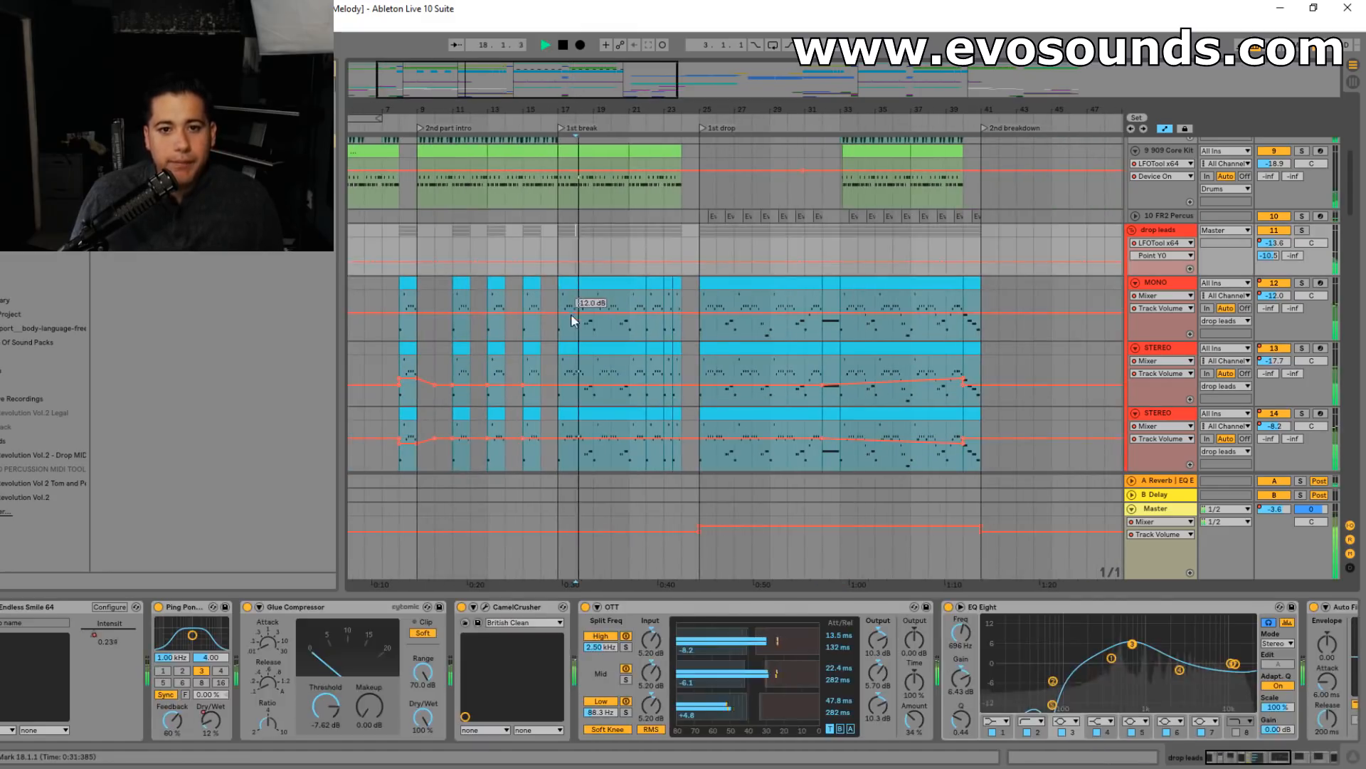
left_click(665, 221)
key("space")
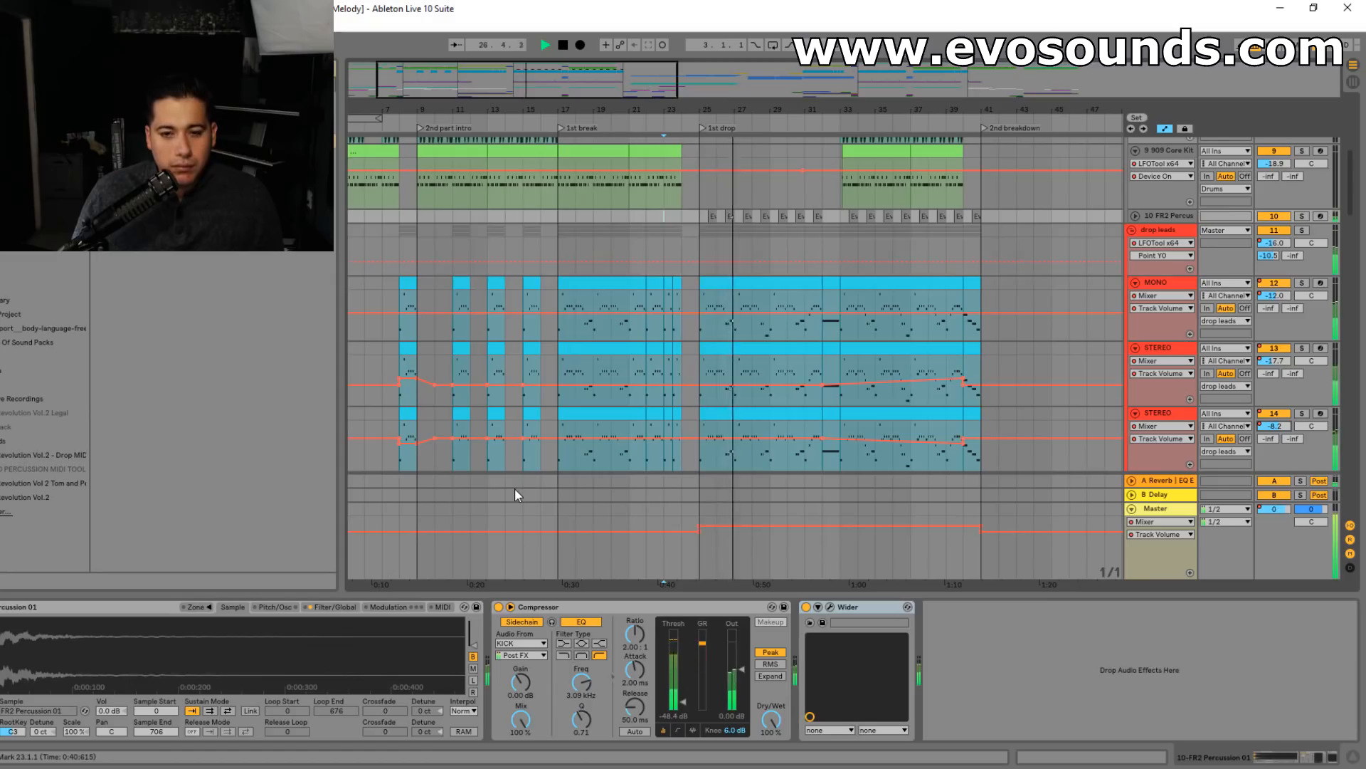
- Listen through the 1st drop up to the 2nd breakdown, checking the leads' volume ramps and the drum tracks, and stop playback
left_click_drag(581, 98, 569, 169)
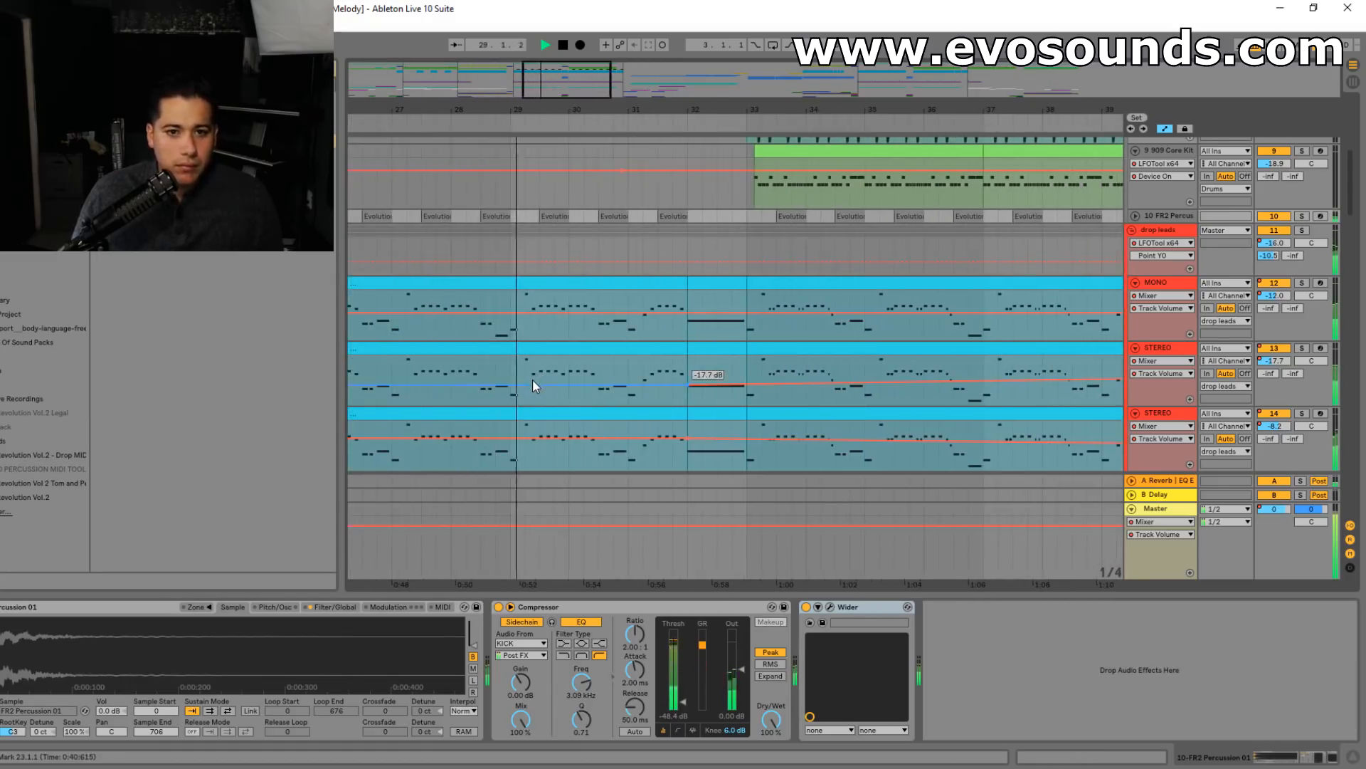
left_click_drag(554, 87, 559, 87)
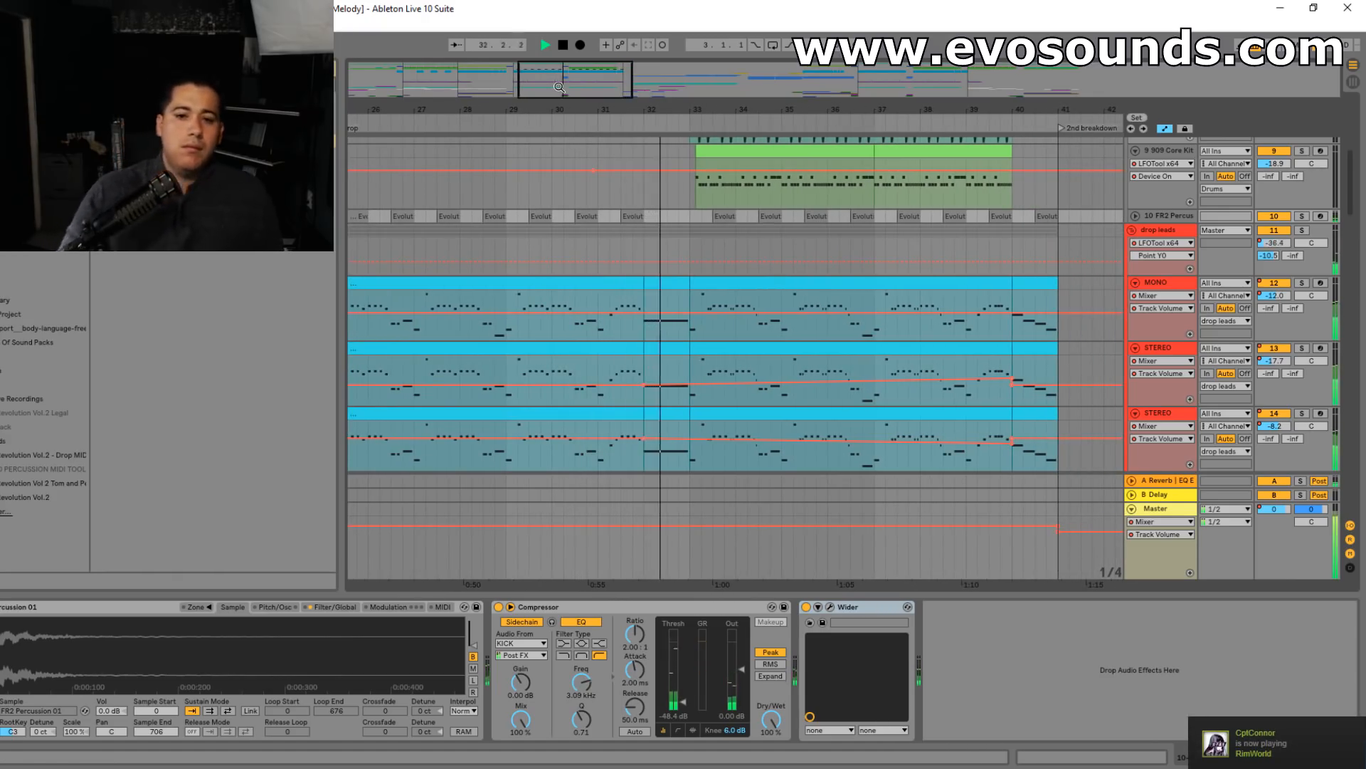
left_click_drag(568, 75, 583, 85)
scroll(779, 303, "up", 3)
scroll(893, 312, "down", 4)
scroll(894, 308, "down", 2)
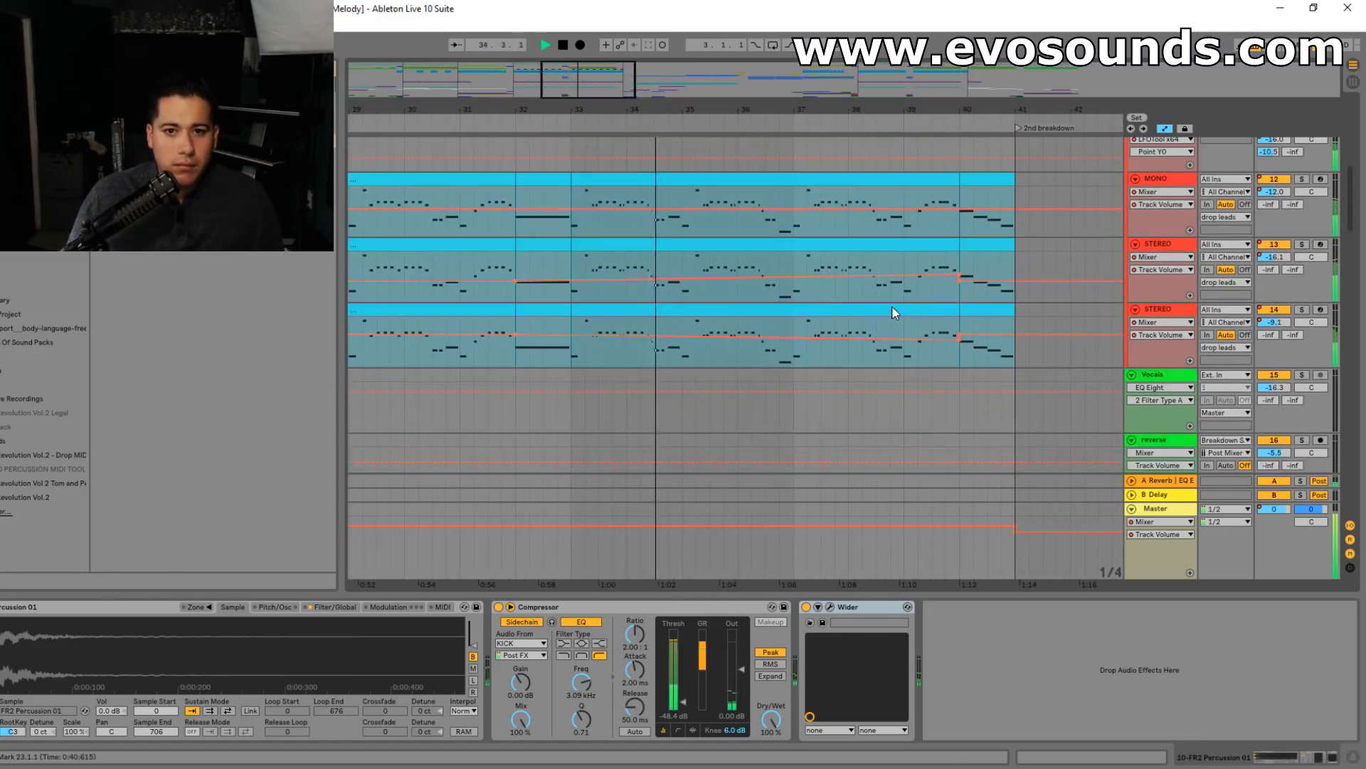
scroll(890, 293, "up", 5)
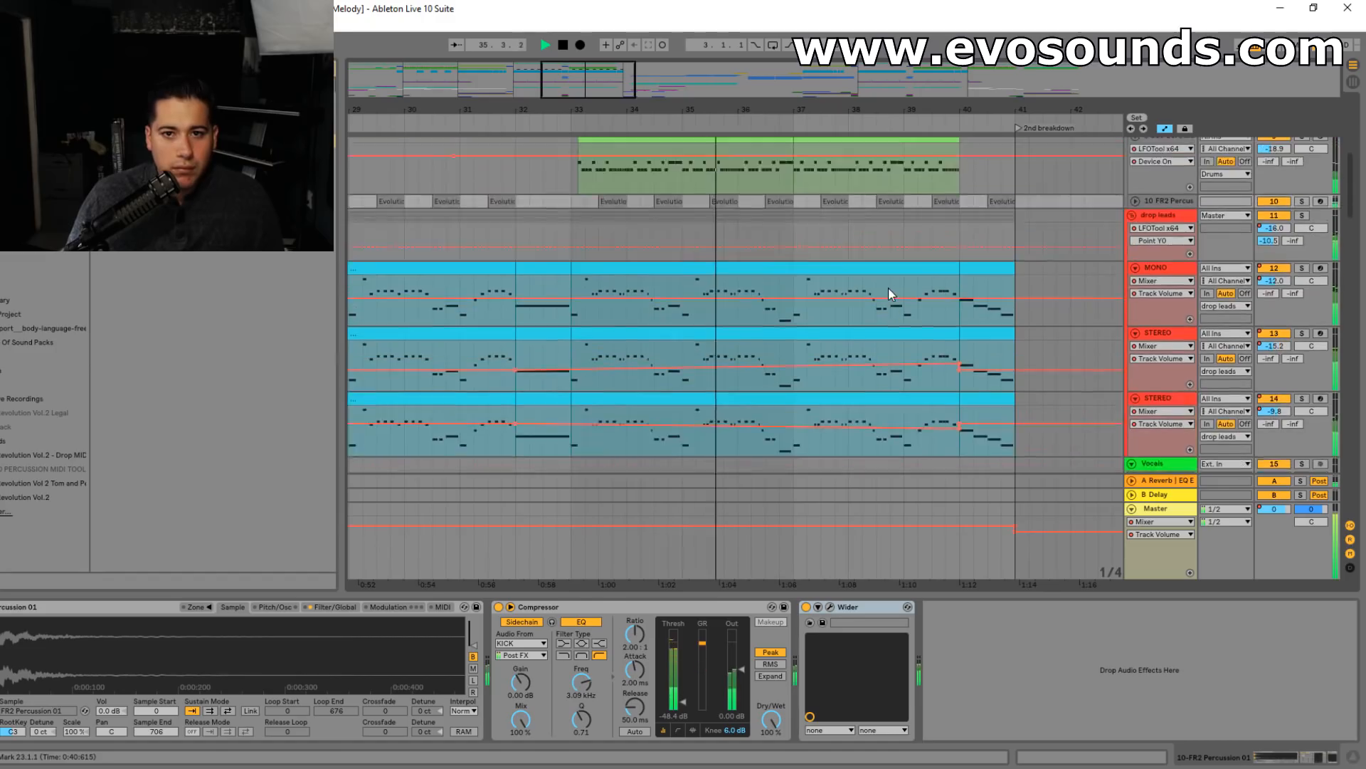
left_click_drag(590, 91, 616, 84)
scroll(890, 314, "down", 4)
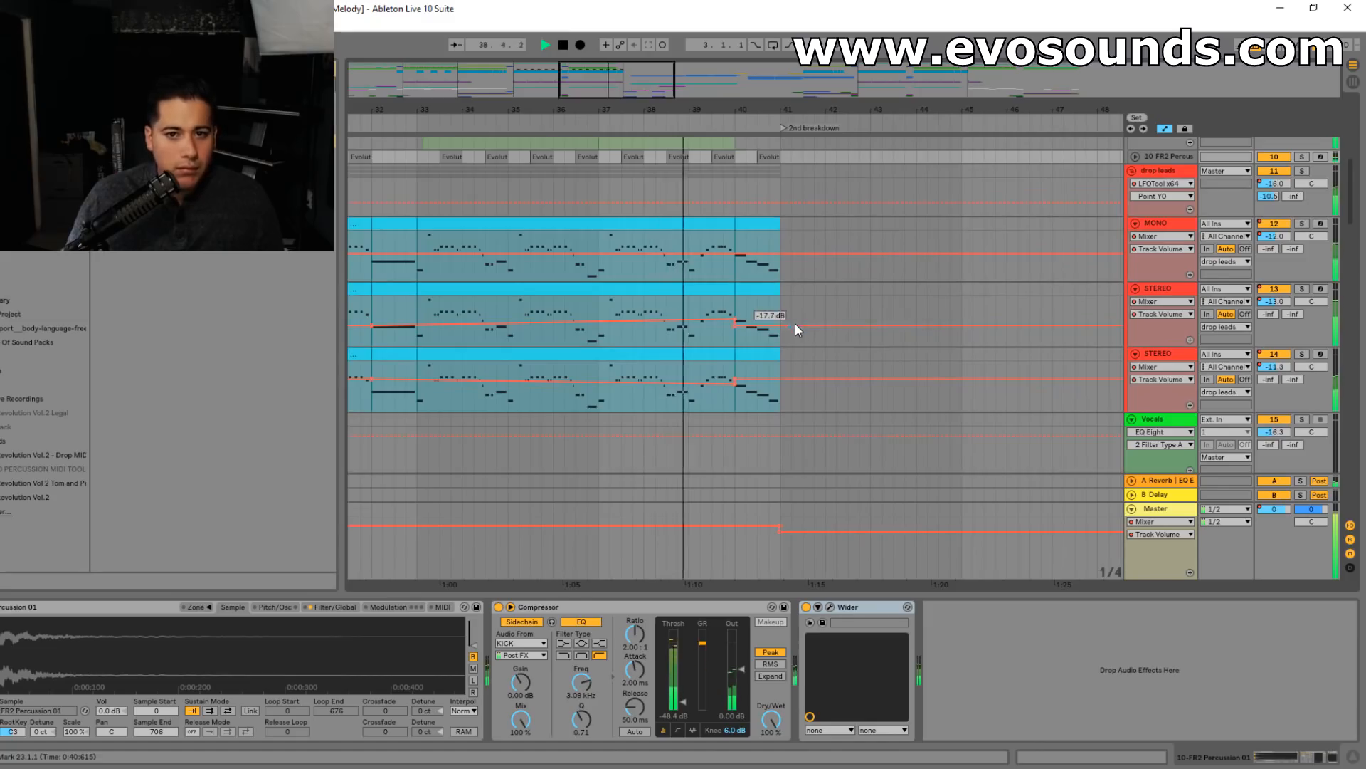
scroll(839, 267, "up", 3)
scroll(839, 267, "up", 7)
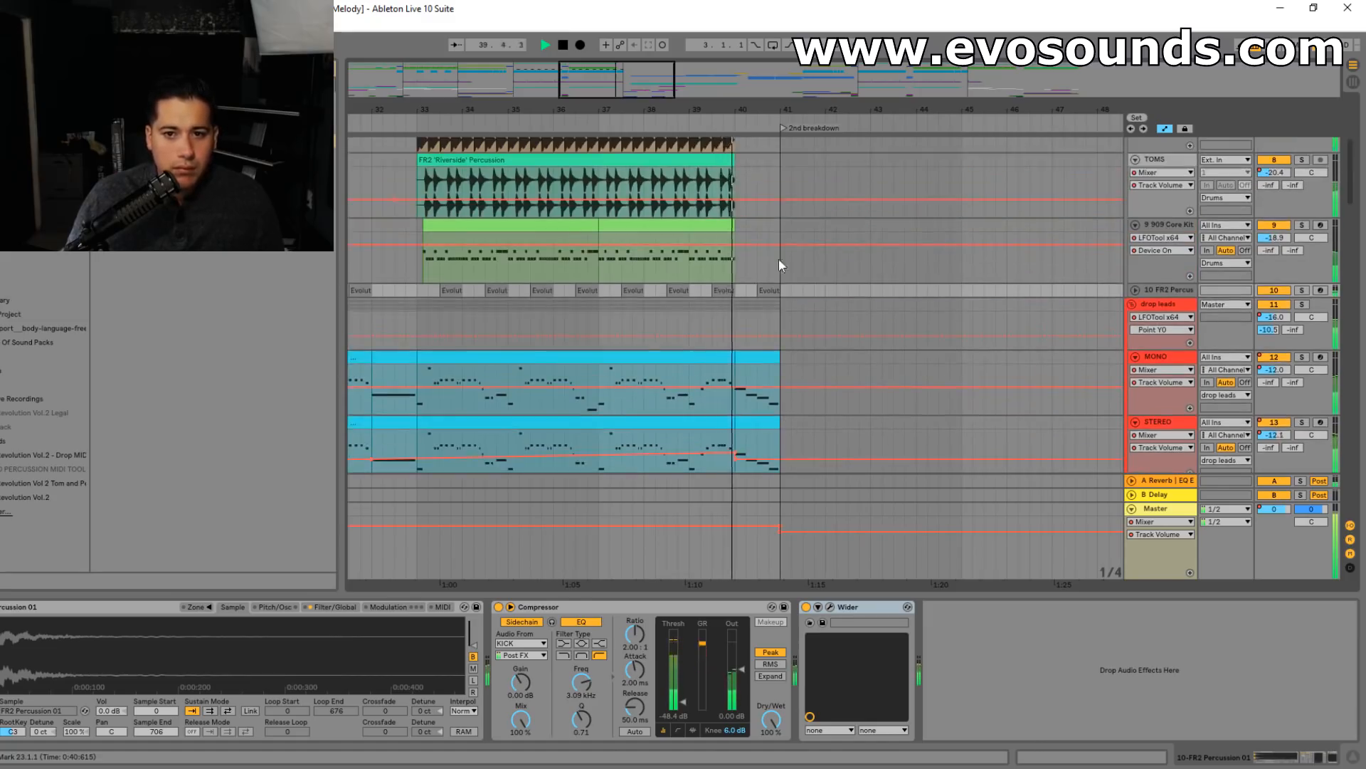
key("space")
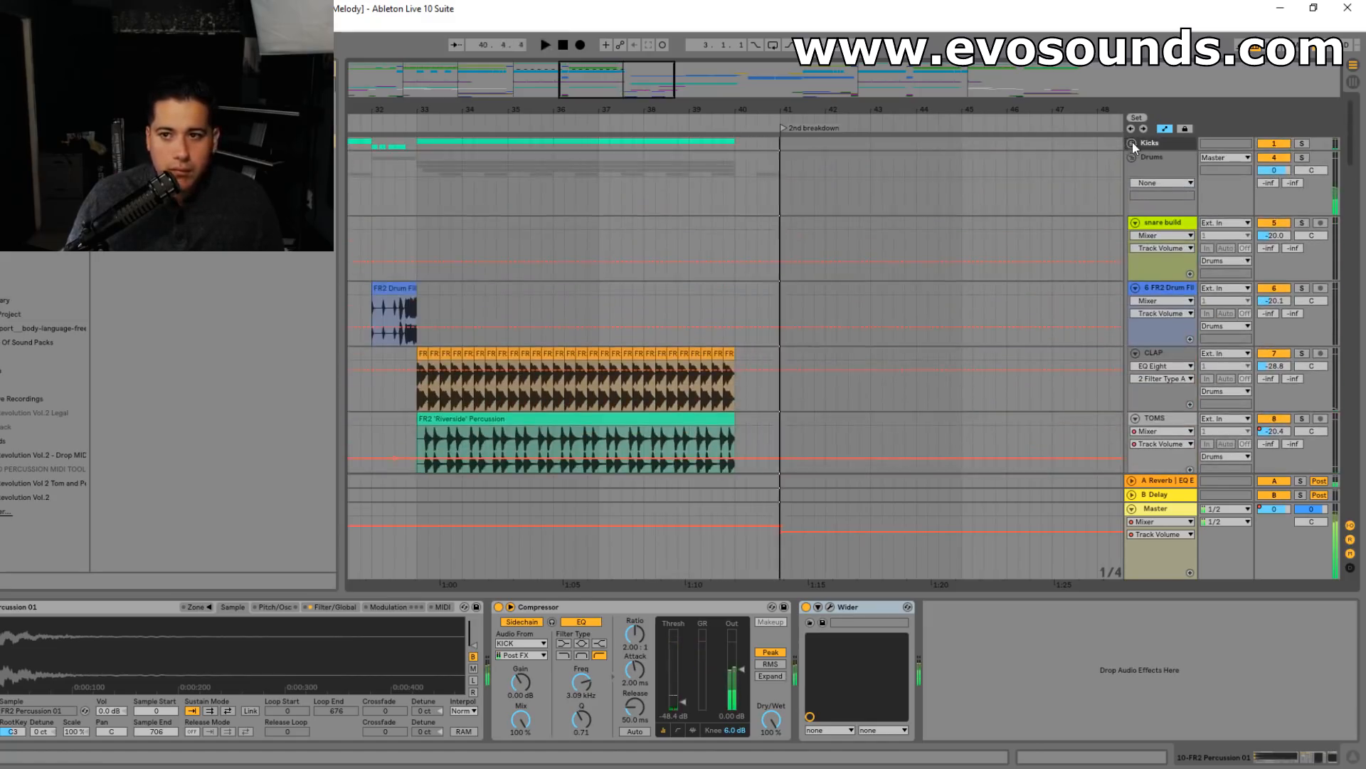
- Unfold the Kicks group, copy the last KICK clip before bar 40 onto the outro track at bar 40, and play it
left_click(1132, 143)
left_click(729, 196)
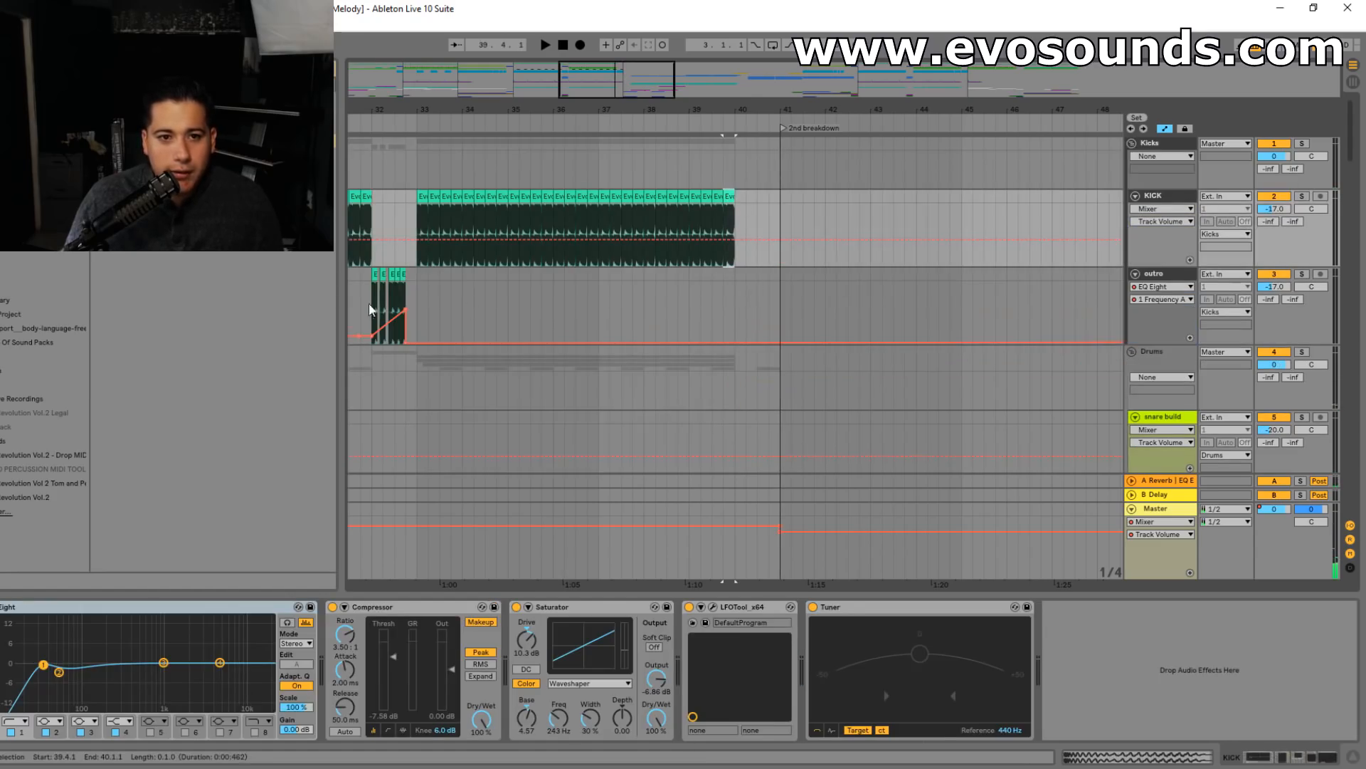
left_click(739, 294)
key("ctrl+v")
key("space")
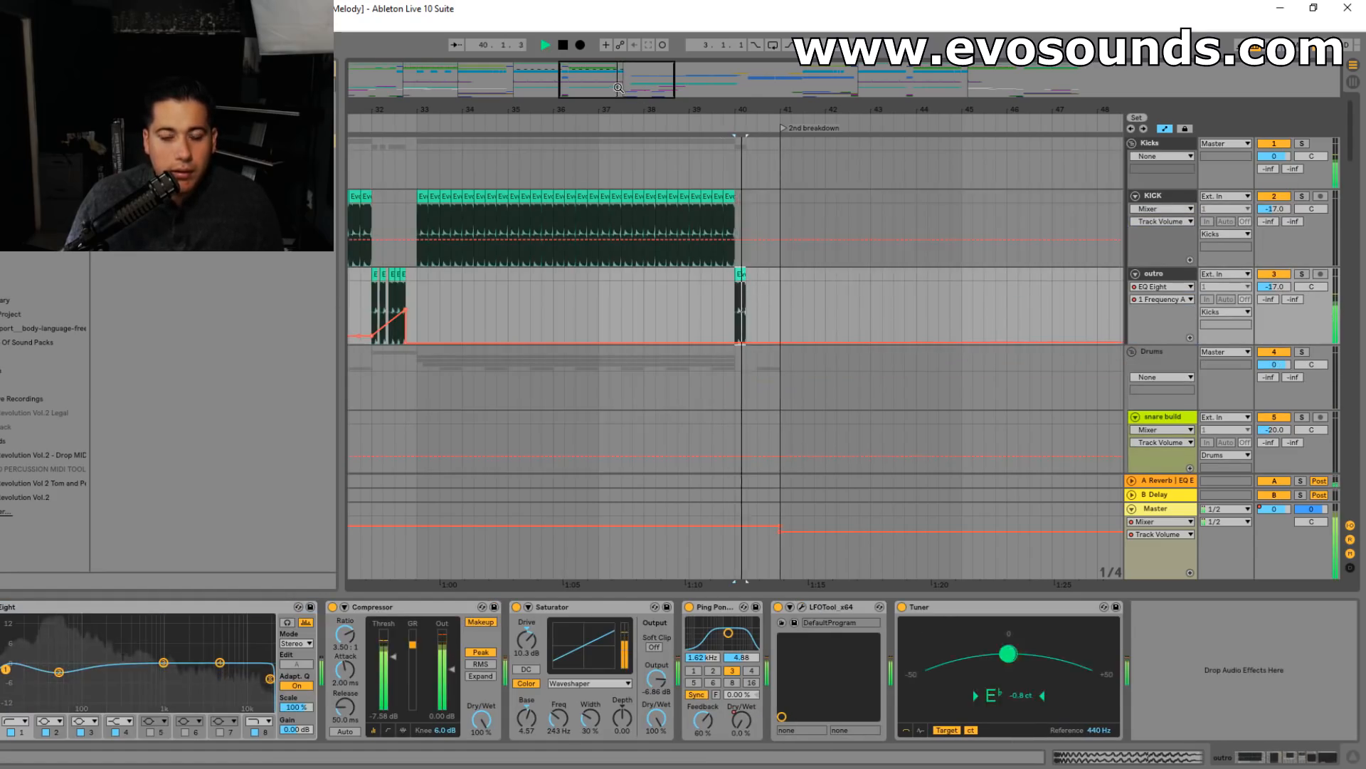
- Duplicate the outro kick clip until four consecutive kicks fill bar 40
key("space")
key("plus")
key("plus")
key("space")
key("ctrl+d")
key("ctrl+d")
key("ctrl+d")
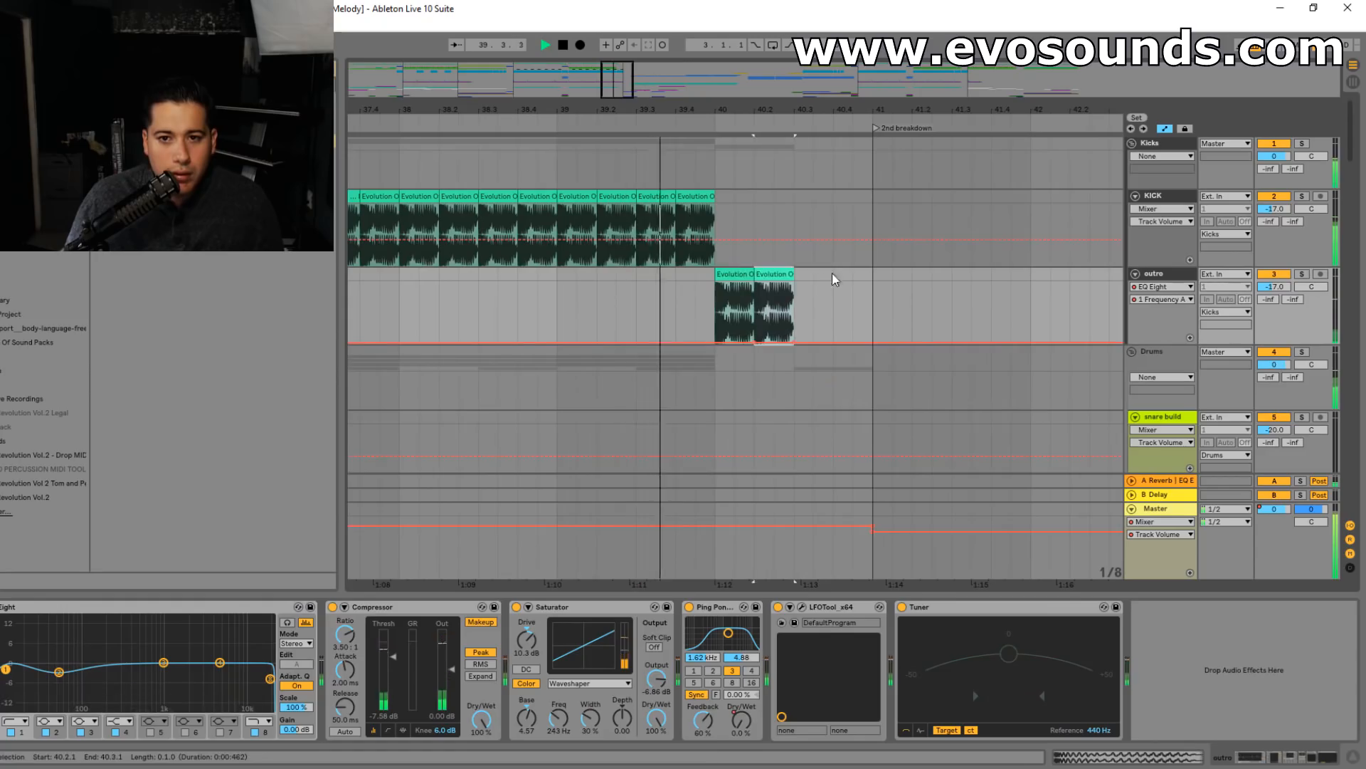
- Try a lower transposition on the second outro kick clip in bar 40
key("space")
left_click(776, 274)
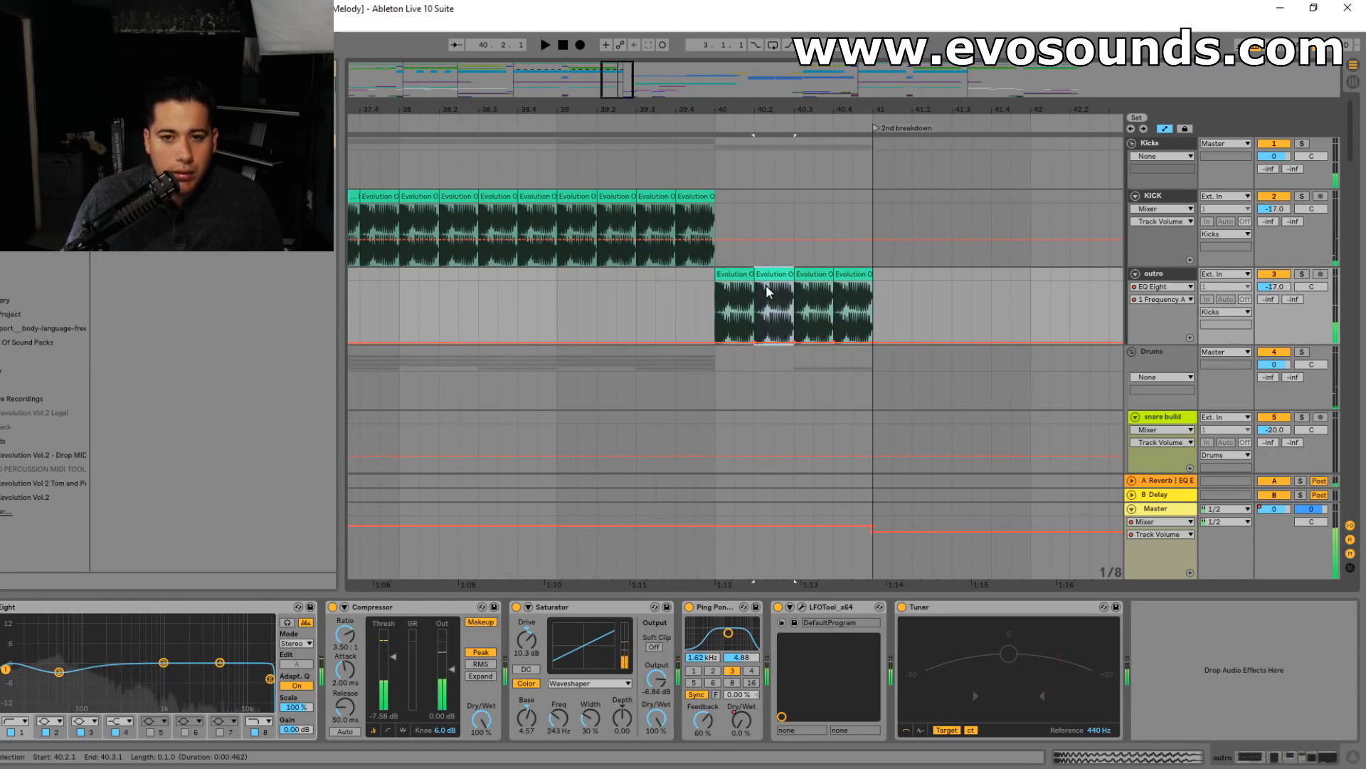
double_click(776, 275)
left_click(91, 624)
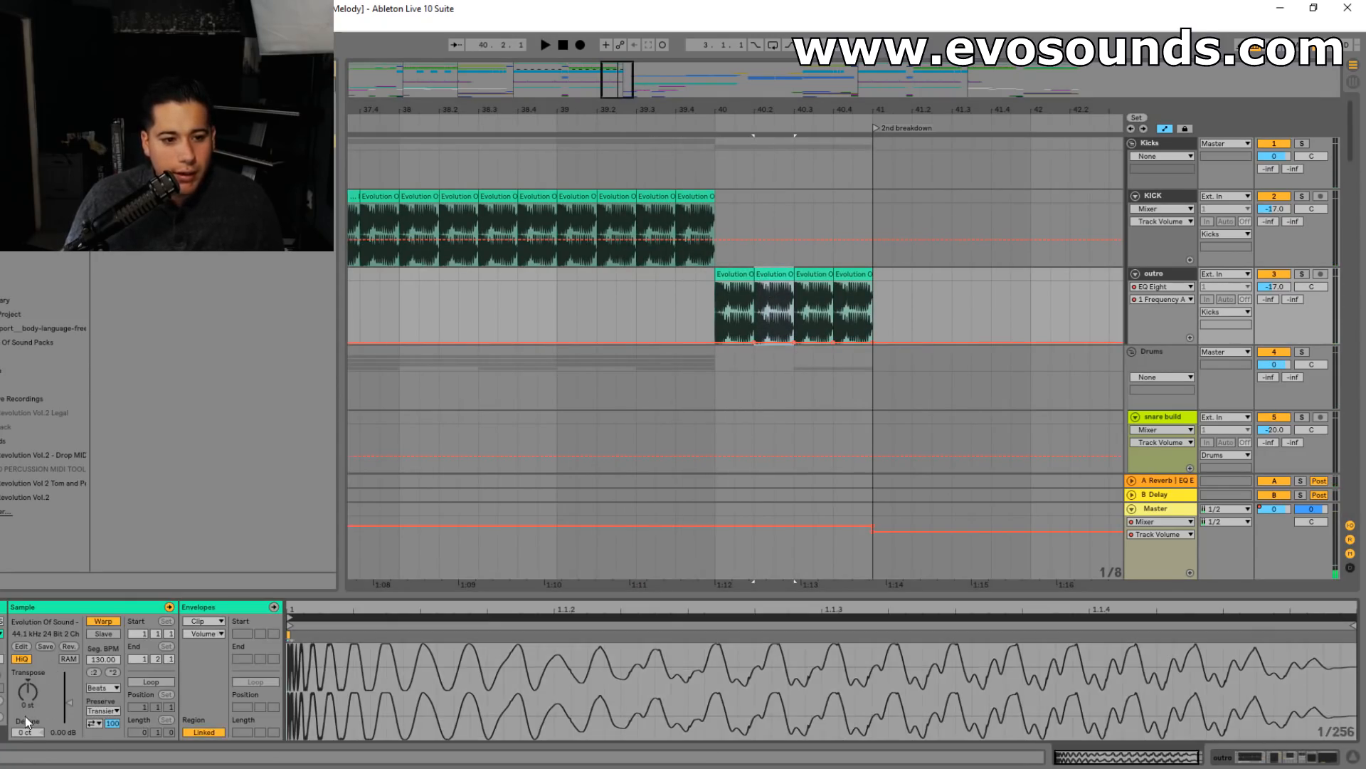
left_click_drag(27, 695, 27, 705)
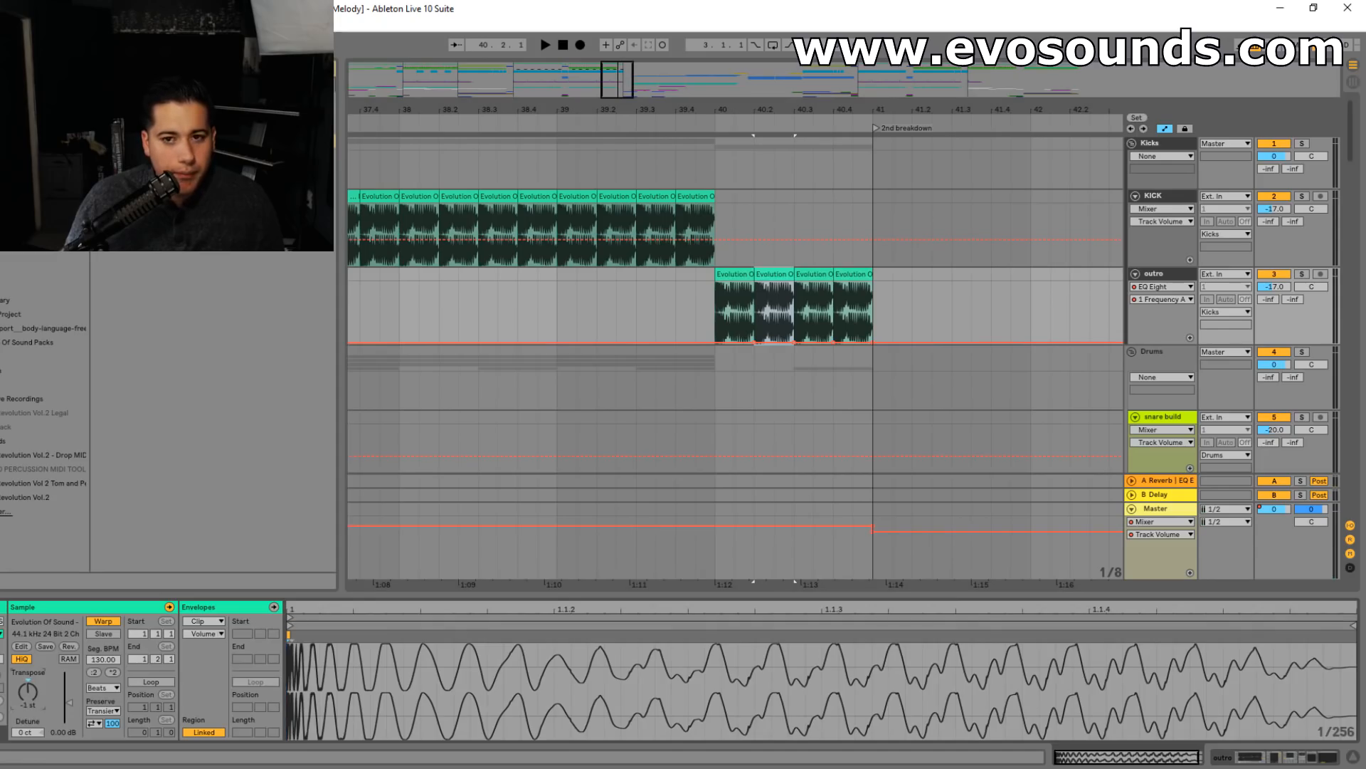
- Play from 39.3 and open the MONO lead clip at bar 40 in an enlarged note editor to examine its notes
left_click(643, 387)
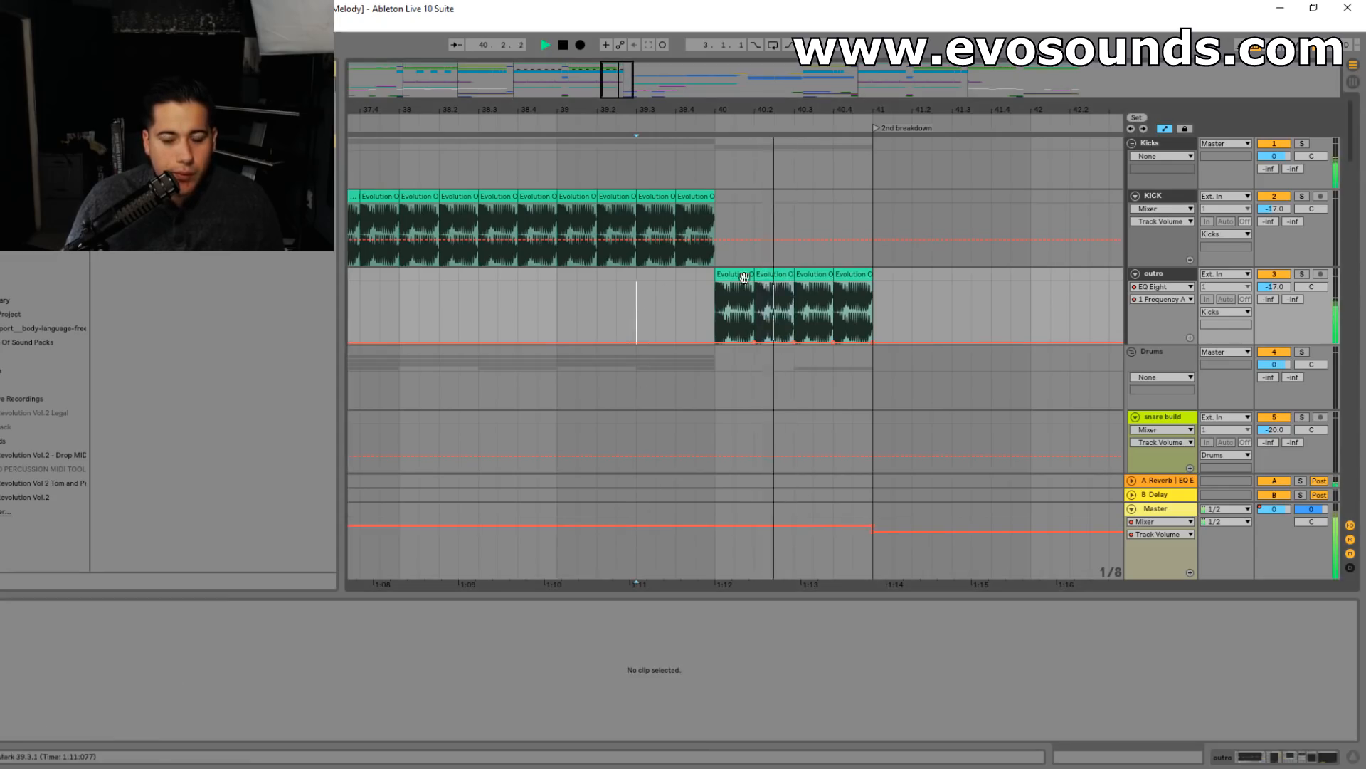
scroll(821, 364, "down", 5)
scroll(801, 377, "down", 2)
left_click(745, 388)
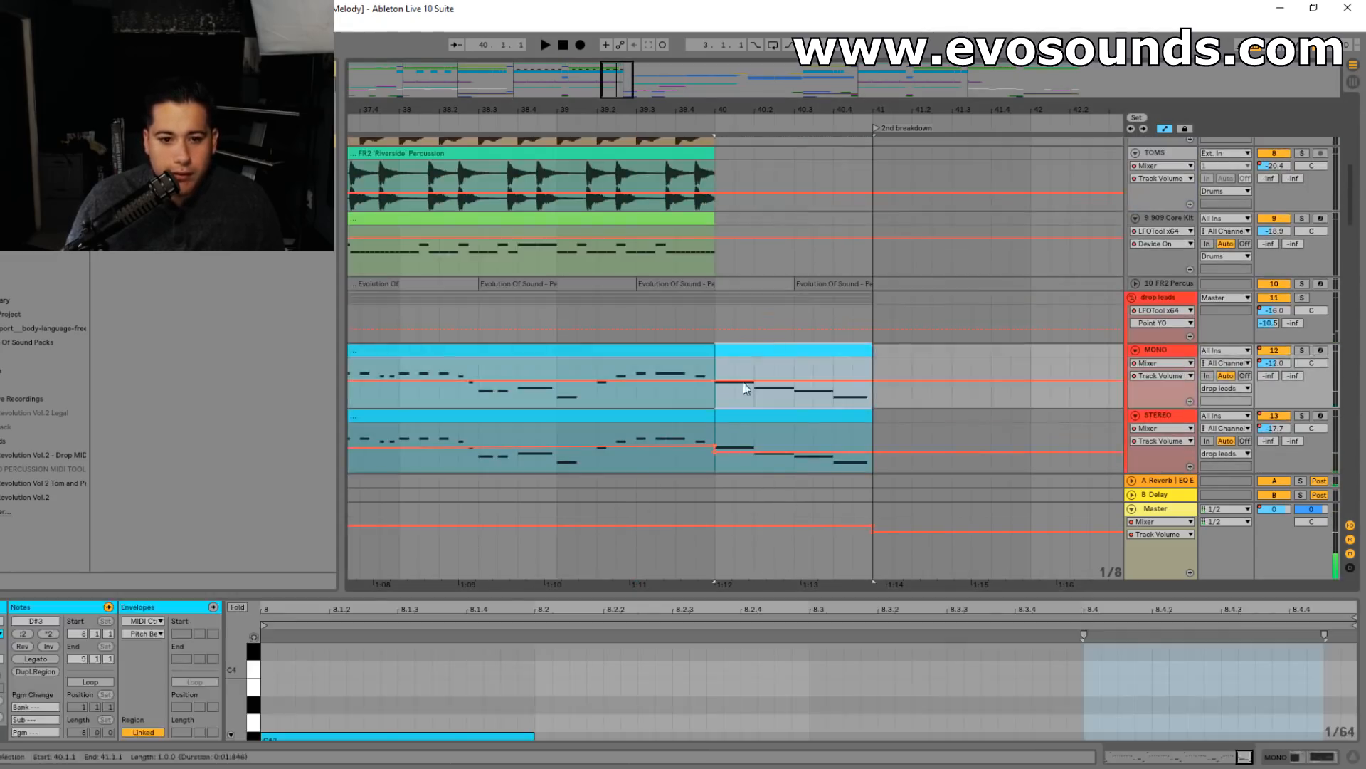
left_click_drag(513, 592, 534, 435)
left_click_drag(533, 425, 536, 409)
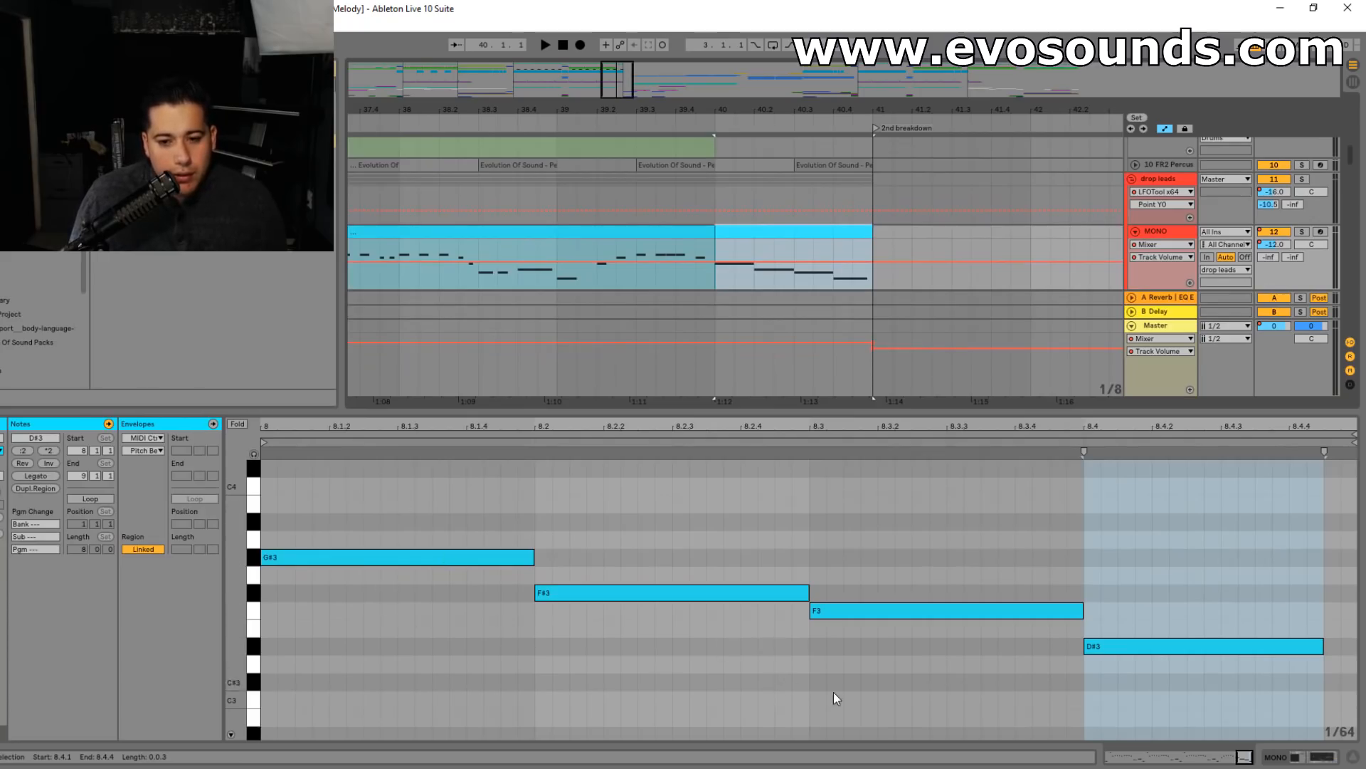
- Play the transition into bar 40 from 39.4 and close the enlarged clip editor
scroll(808, 223, "up", 4)
left_click(674, 185)
key("space")
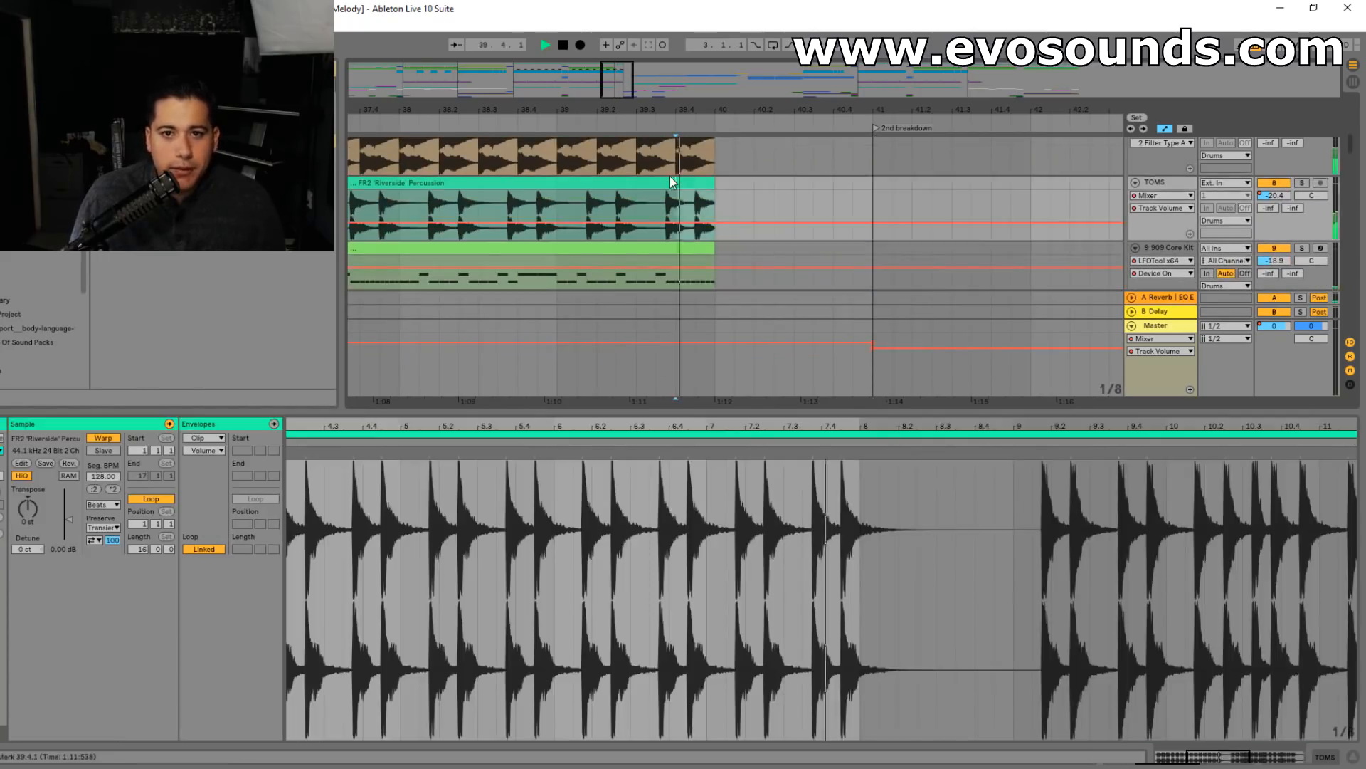
double_click(865, 413)
scroll(837, 246, "up", 6)
key("space")
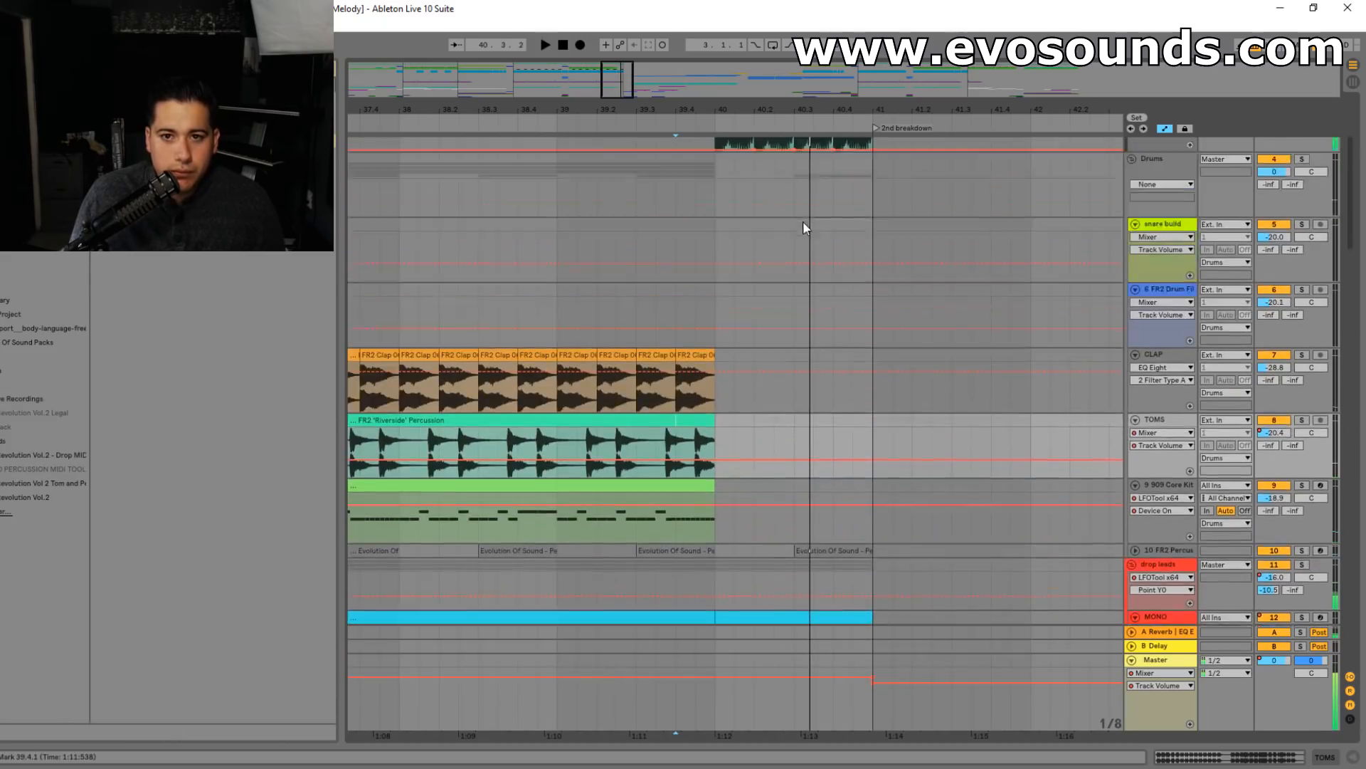
- Transpose the first outro kick clip in bar 40 to 3 st
left_click(575, 217)
key("space")
double_click(761, 222)
key("space")
left_click(102, 622)
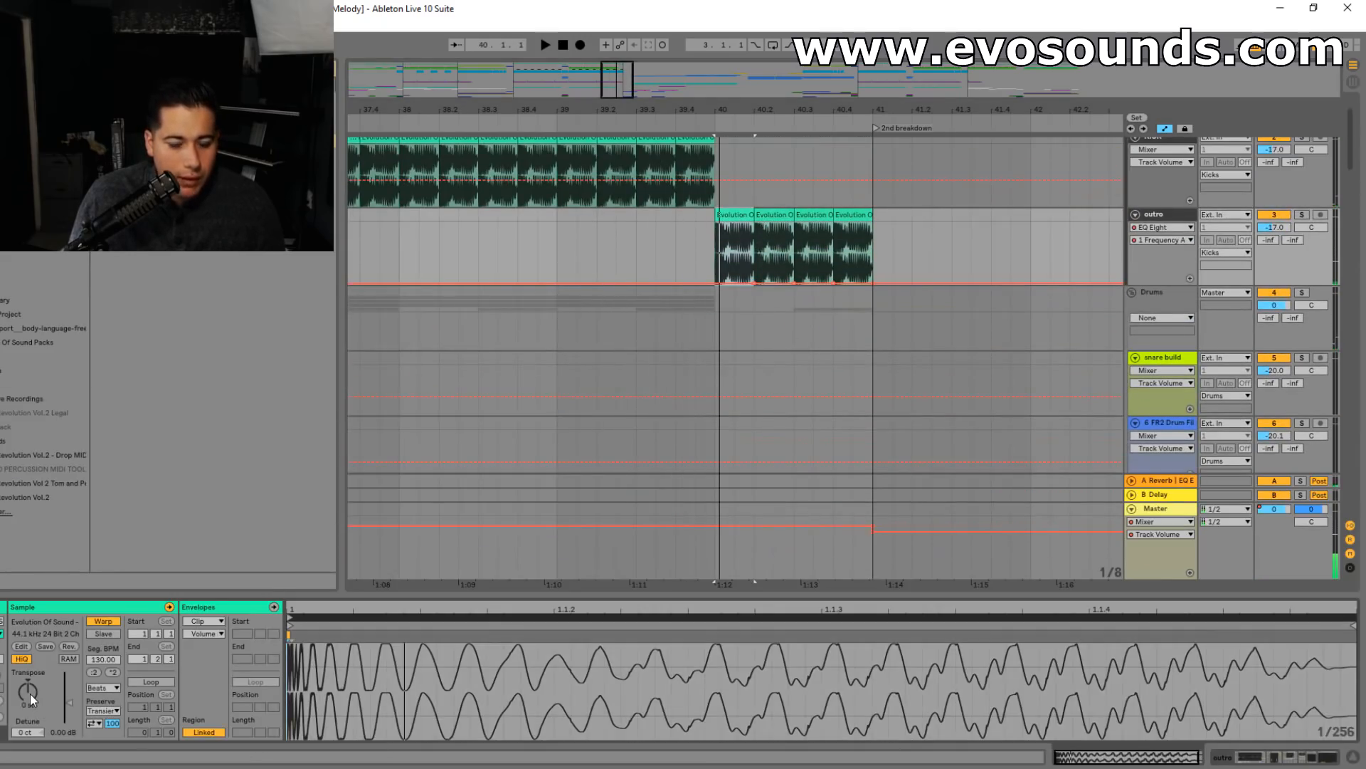
left_click(30, 694)
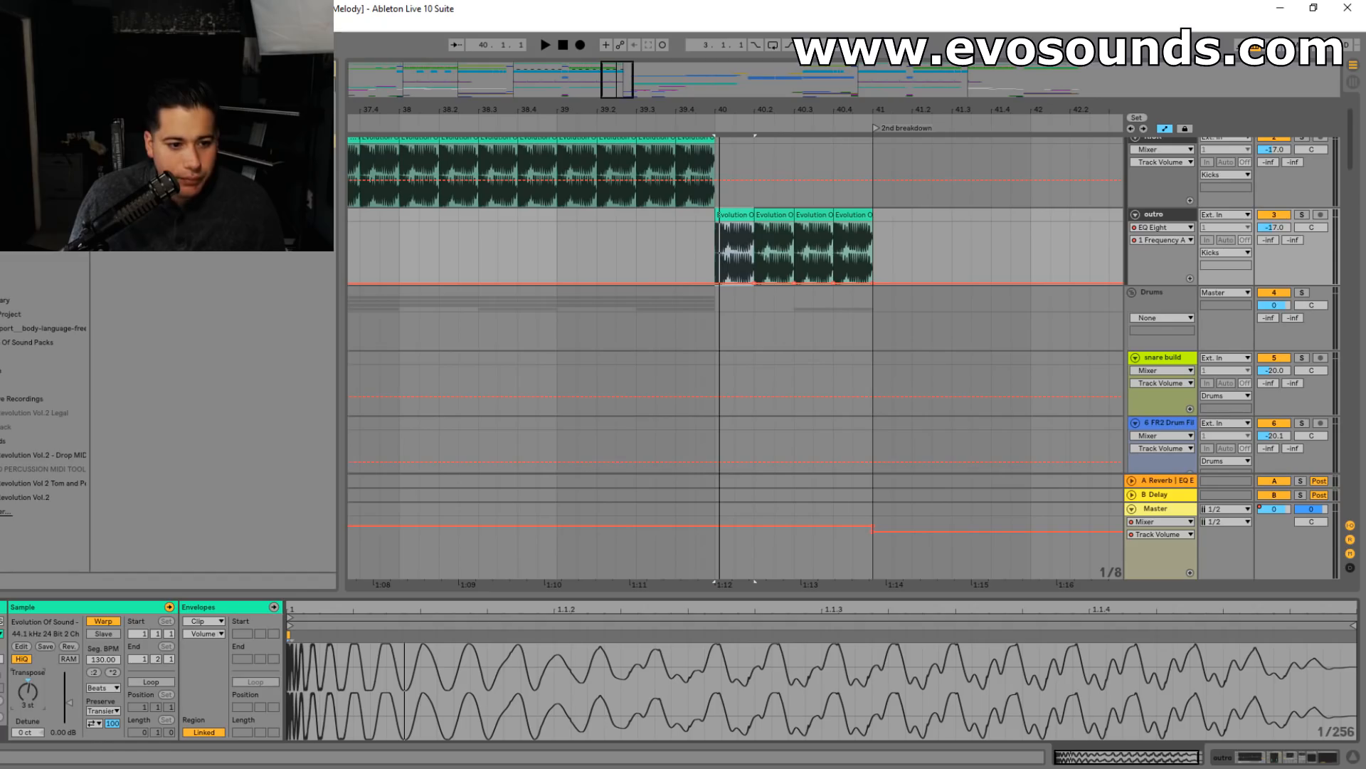
- Play from 39.2.3 and transpose the second outro kick clip in bar 40 to 1 st
left_click(617, 252)
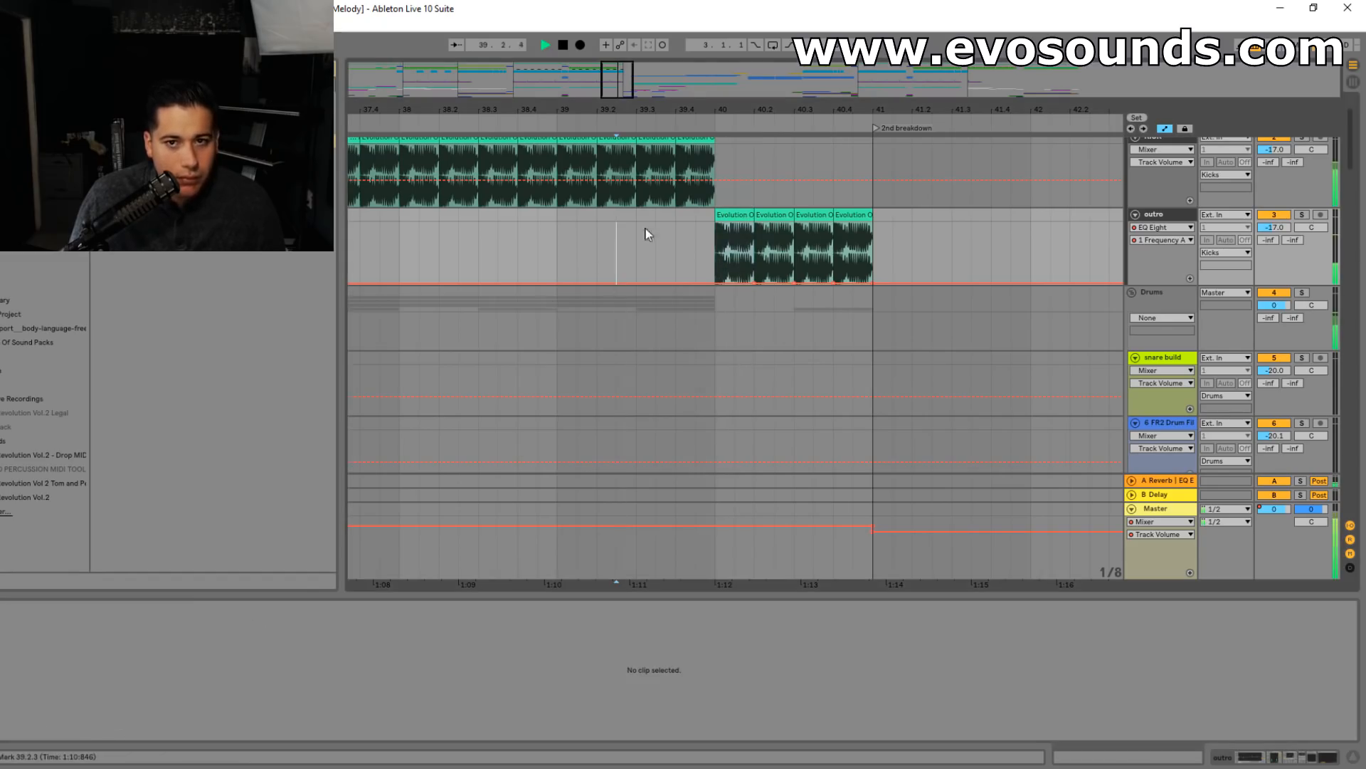
left_click(772, 215)
key("space")
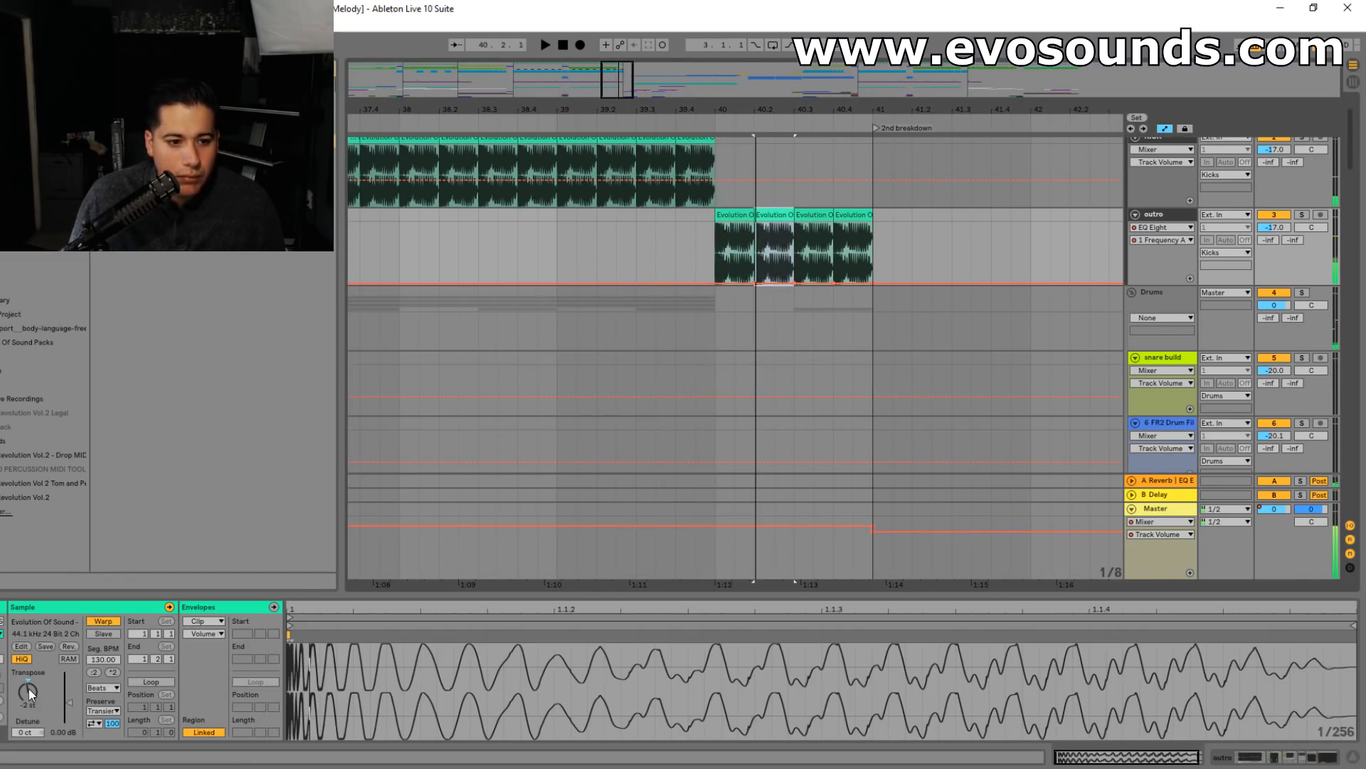
left_click_drag(27, 690, 27, 683)
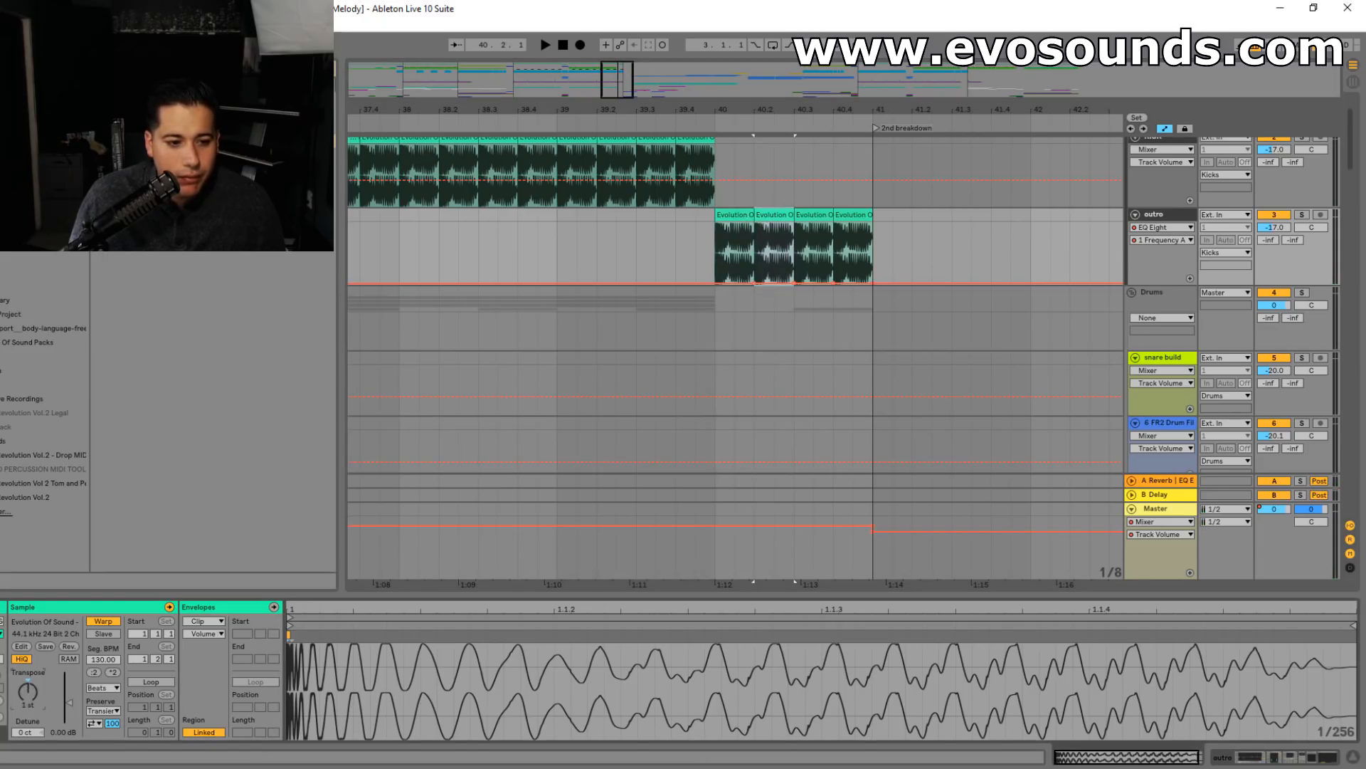
- Play the transition into bar 40 from 39.3 and transpose the first outro kick clip to 0 st
key("space")
left_click(638, 249)
key("space")
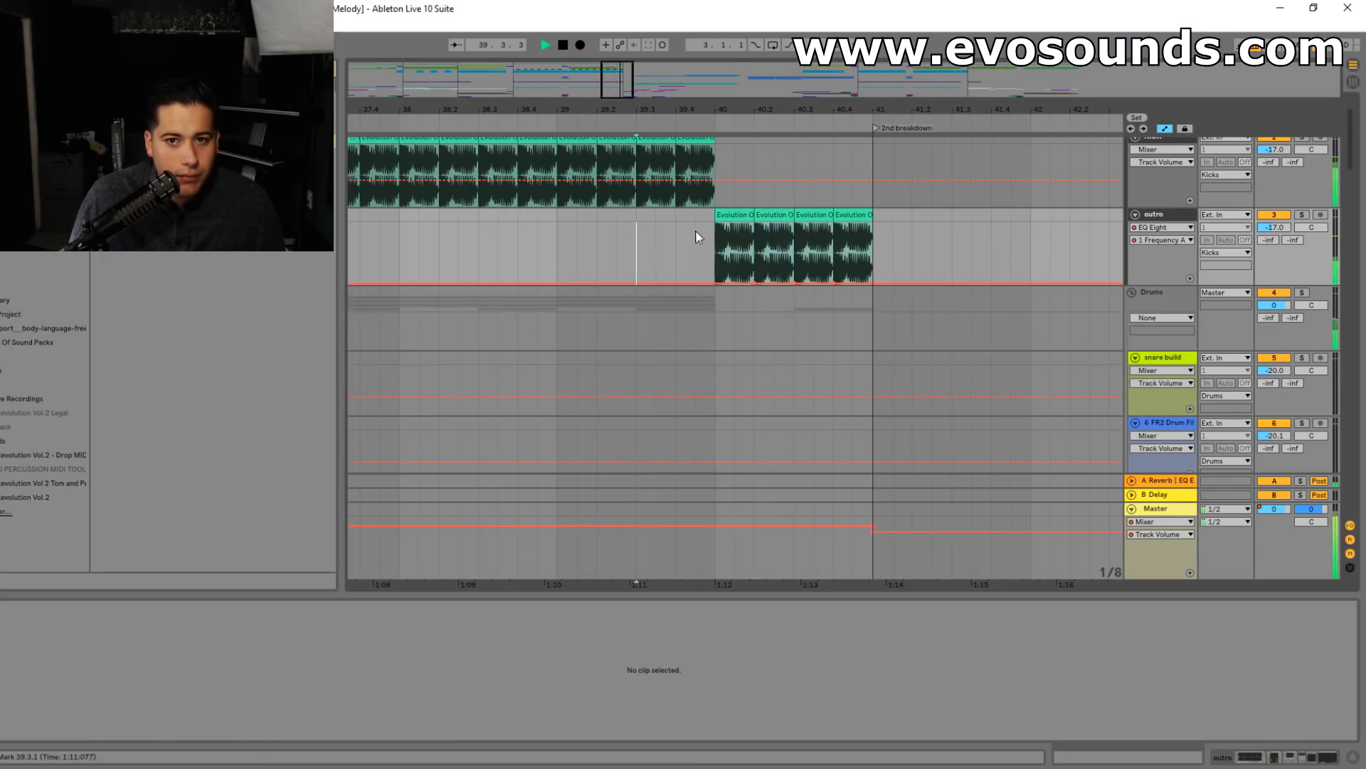
key("space")
left_click(735, 215)
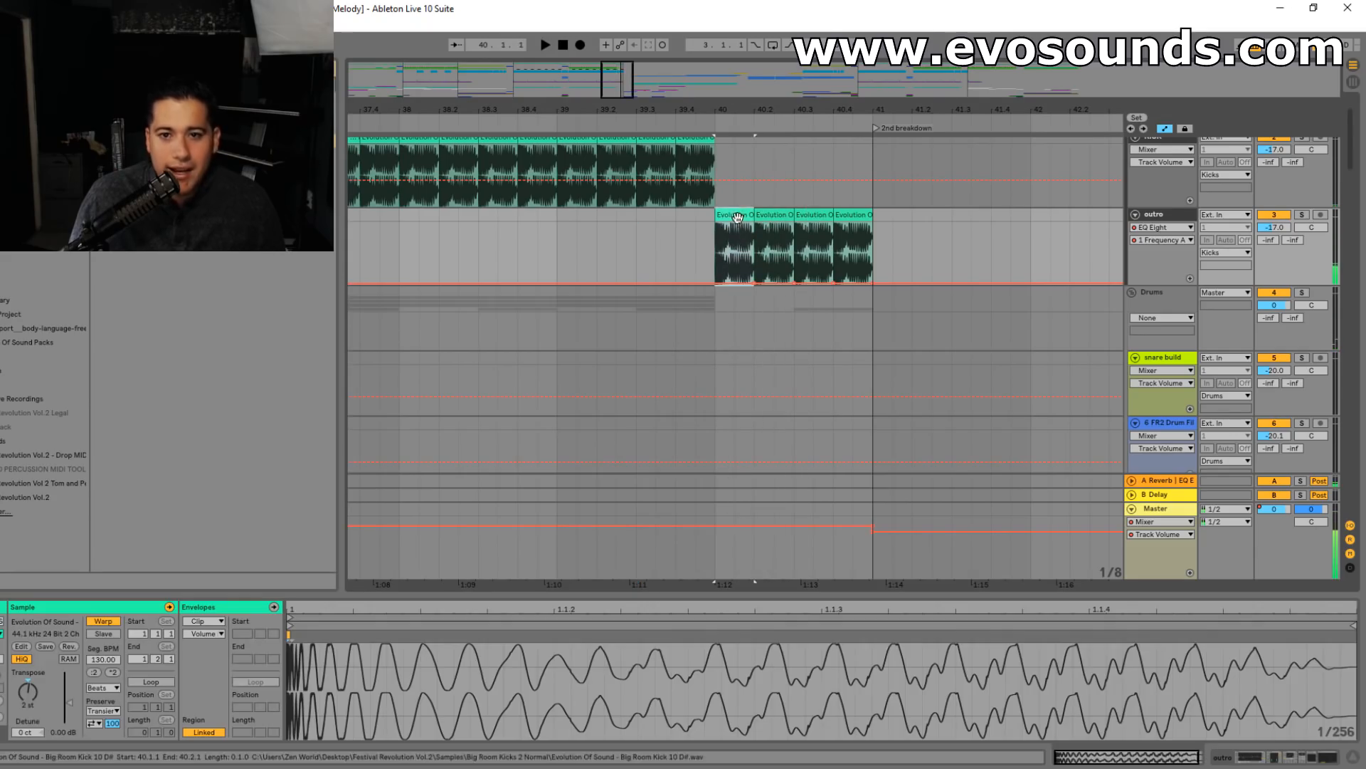
right_click(26, 696)
left_click(48, 703)
right_click(35, 685)
left_click(52, 697)
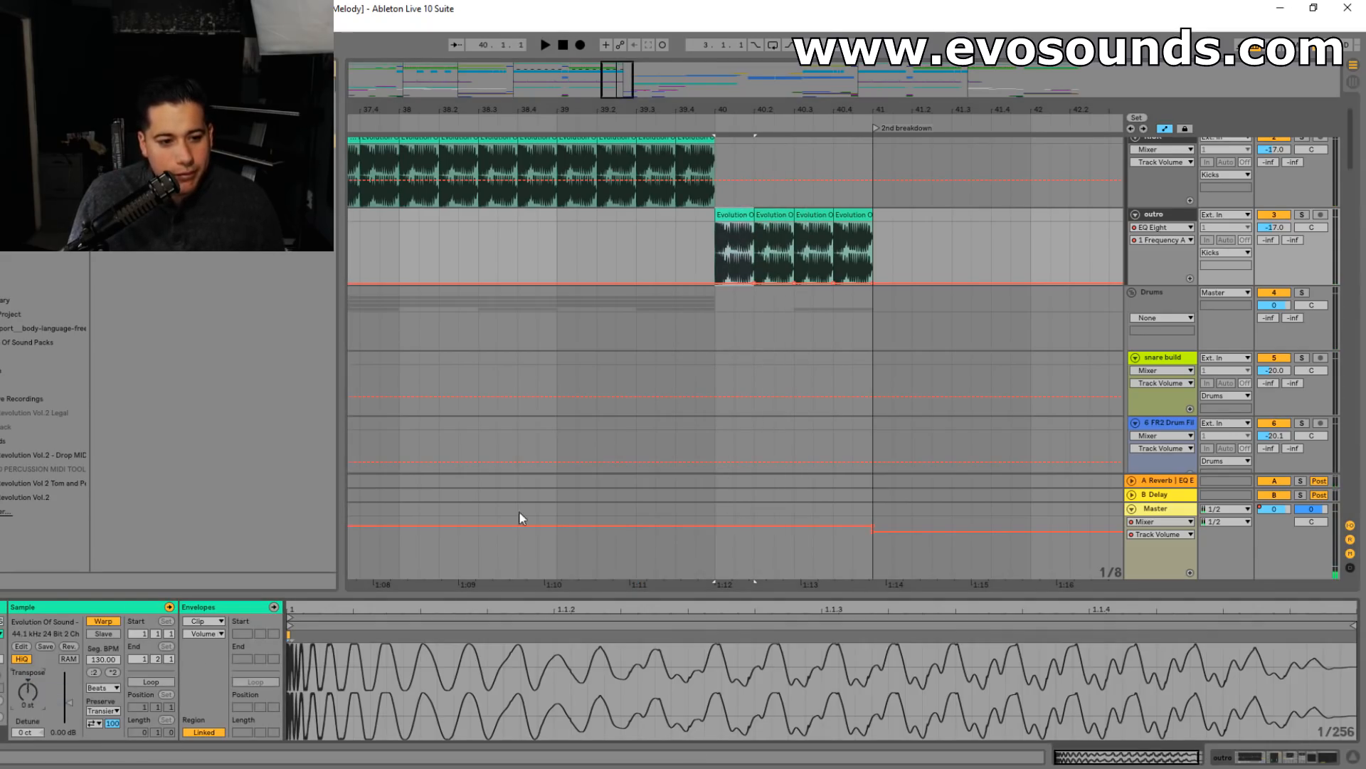
- Play into bar 40 from 39.2 and compare the first two outro kick clips
key("space")
key("space")
left_click(598, 245)
key("space")
left_click(740, 215)
key("ctrl+d")
key("ctrl+d")
key("ctrl+d")
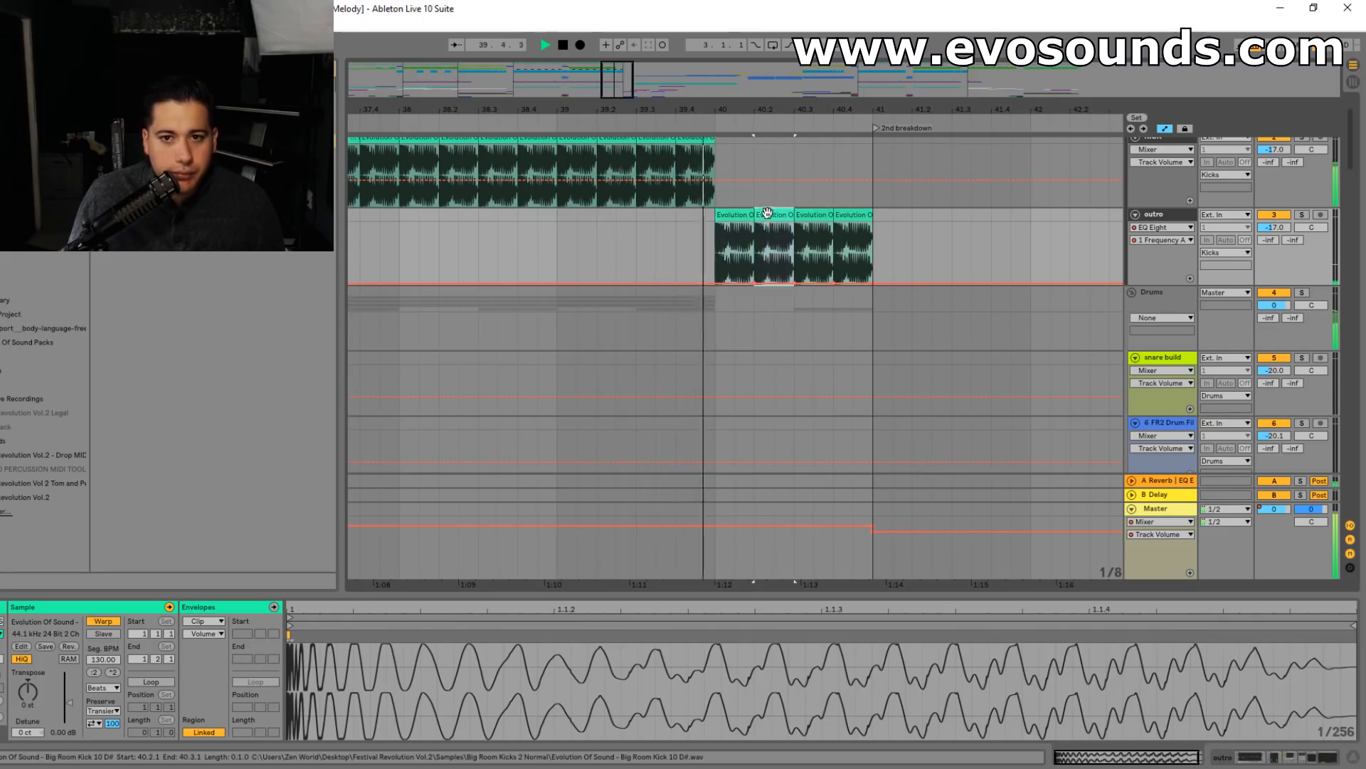
left_click(746, 221)
key("space")
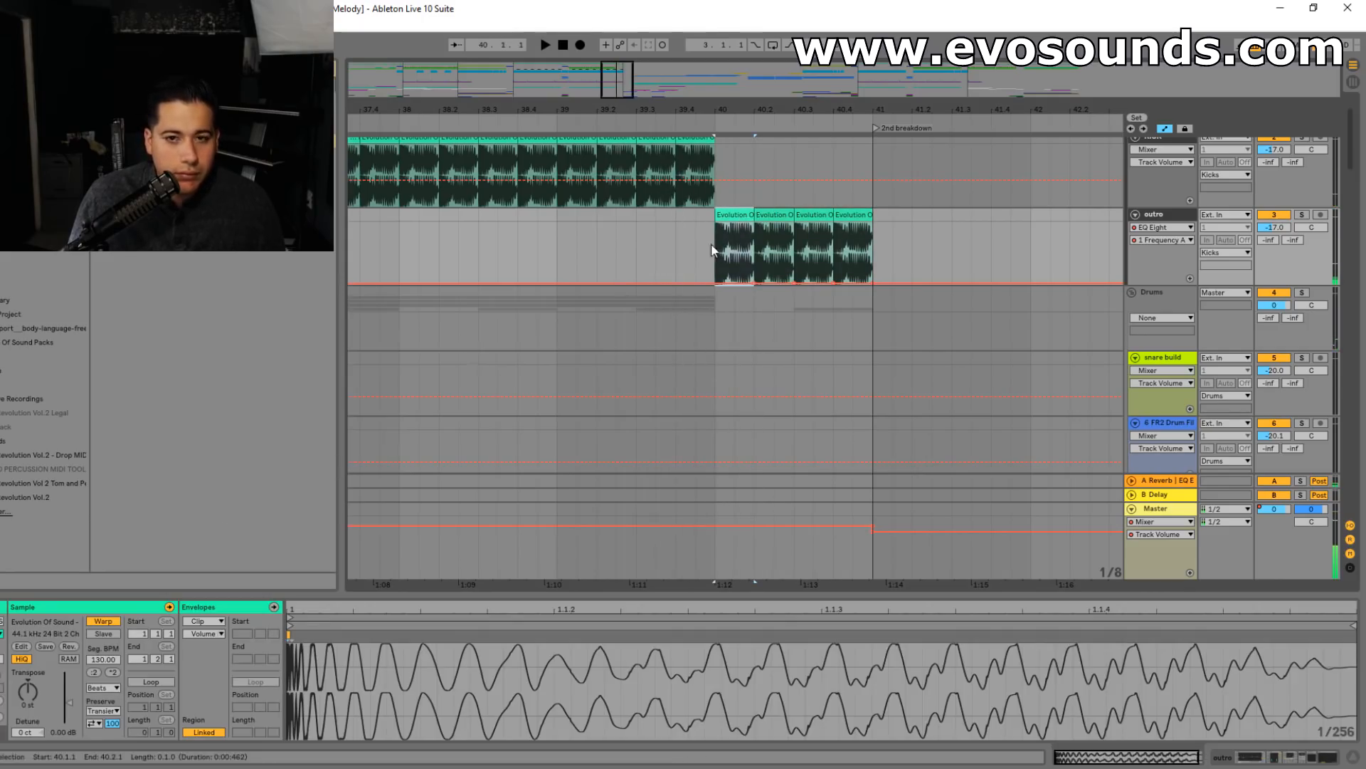
- Try shortening the first outro kick clip in bar 40 to half a beat with a sixteenth-note repeat at 40.1.4, playing from 39.4.4
left_click_drag(621, 87, 621, 118)
key("space")
key("space")
mouse_move(692, 214)
left_mouse_down()
mouse_move(667, 215)
mouse_move(685, 221)
left_mouse_up()
key("ctrl+z")
key("ctrl+d")
left_click(604, 216)
key("space")
left_click(604, 212)
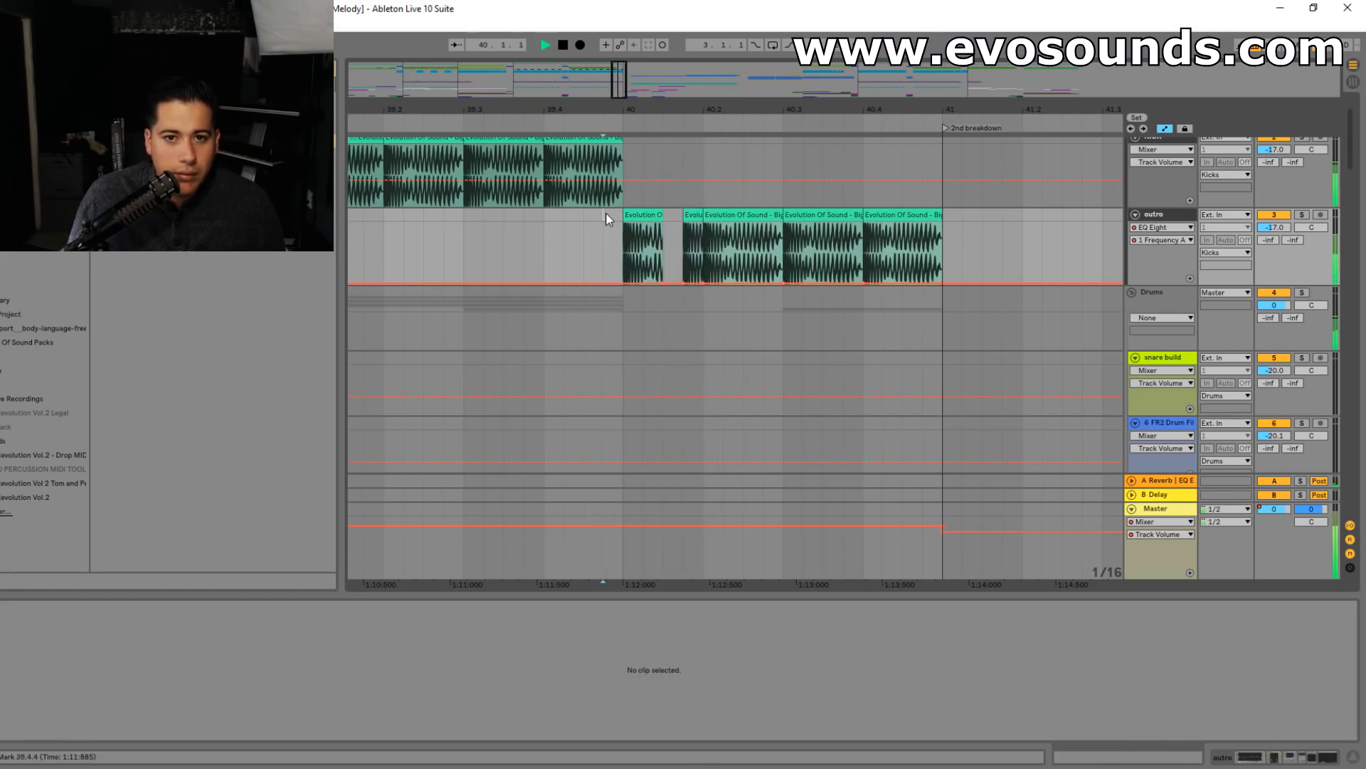
- Play the chopped fill from 39.3 and restore the first outro kick clip in bar 40 to a full beat
key("space")
key("space")
key("space")
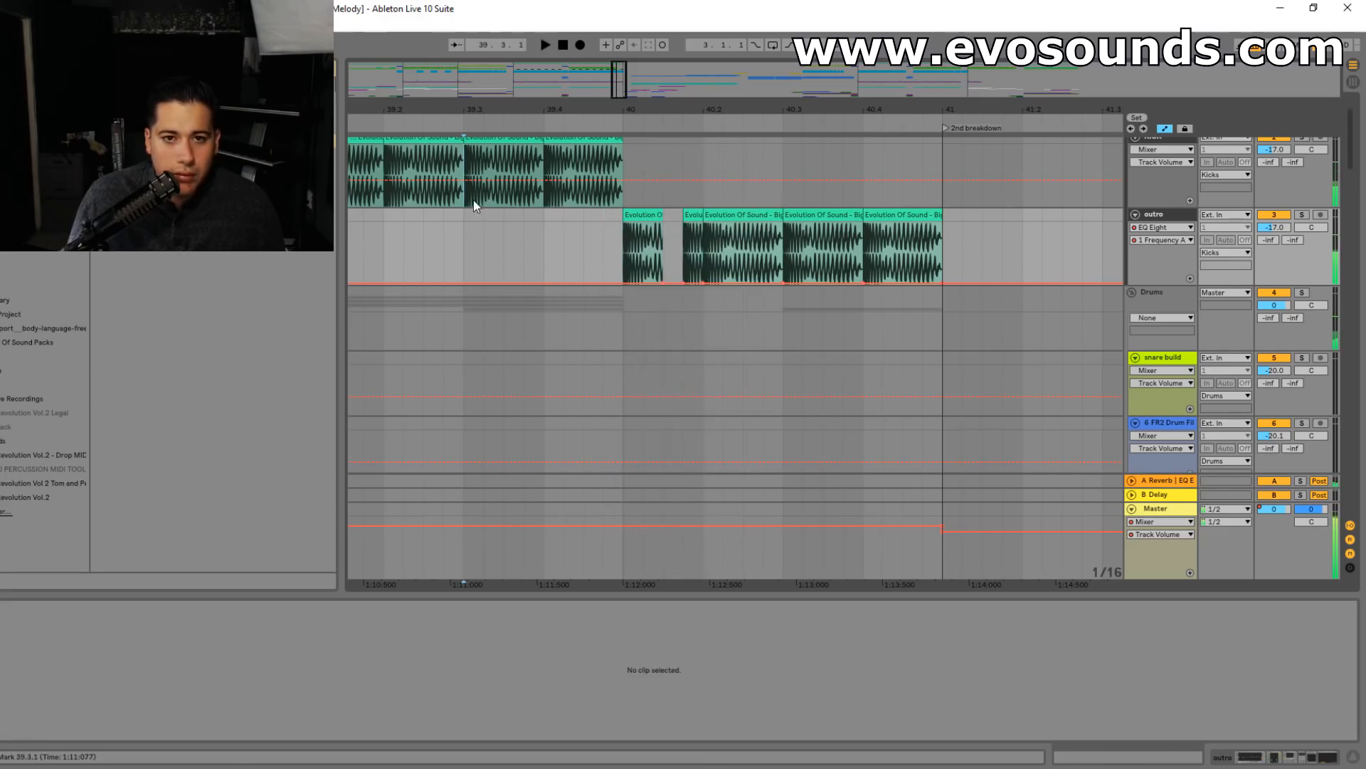
left_click(472, 200)
key("space")
key("space")
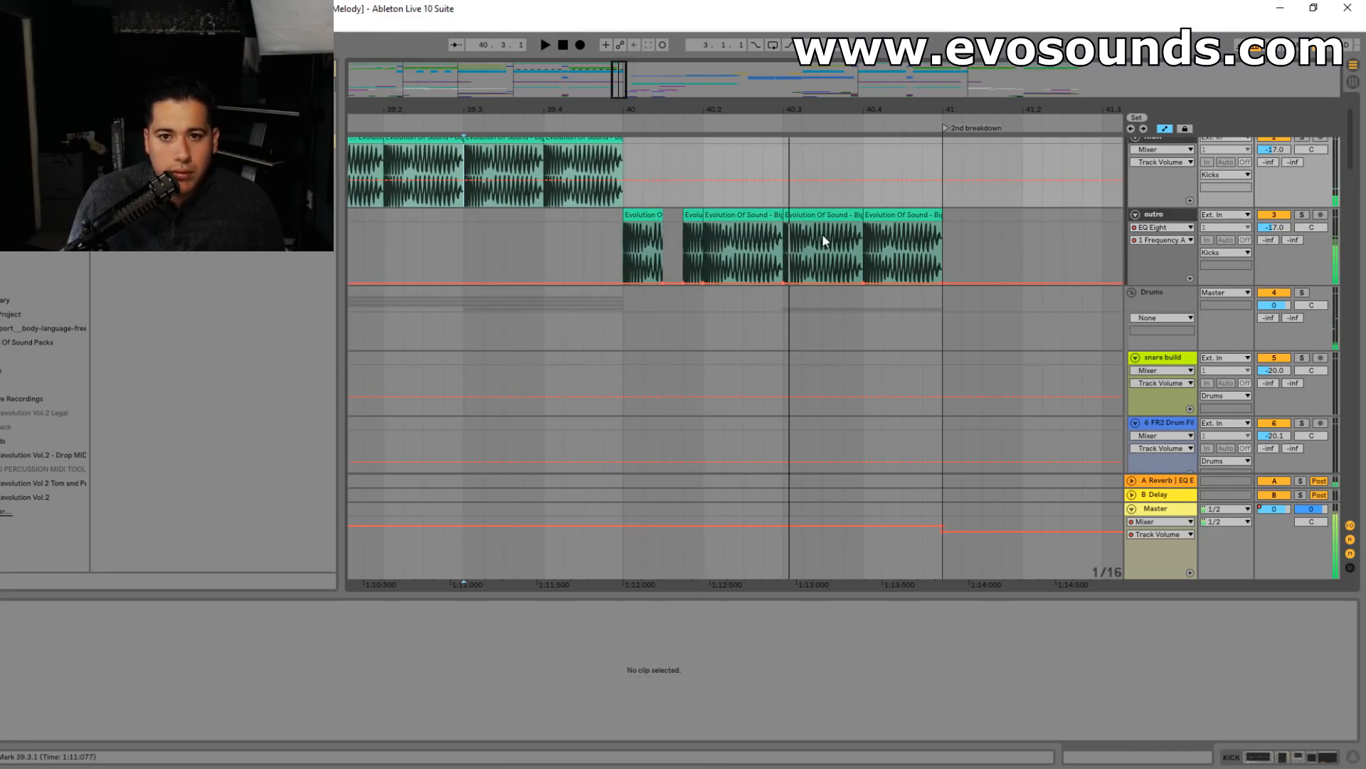
left_click_drag(664, 219, 703, 221)
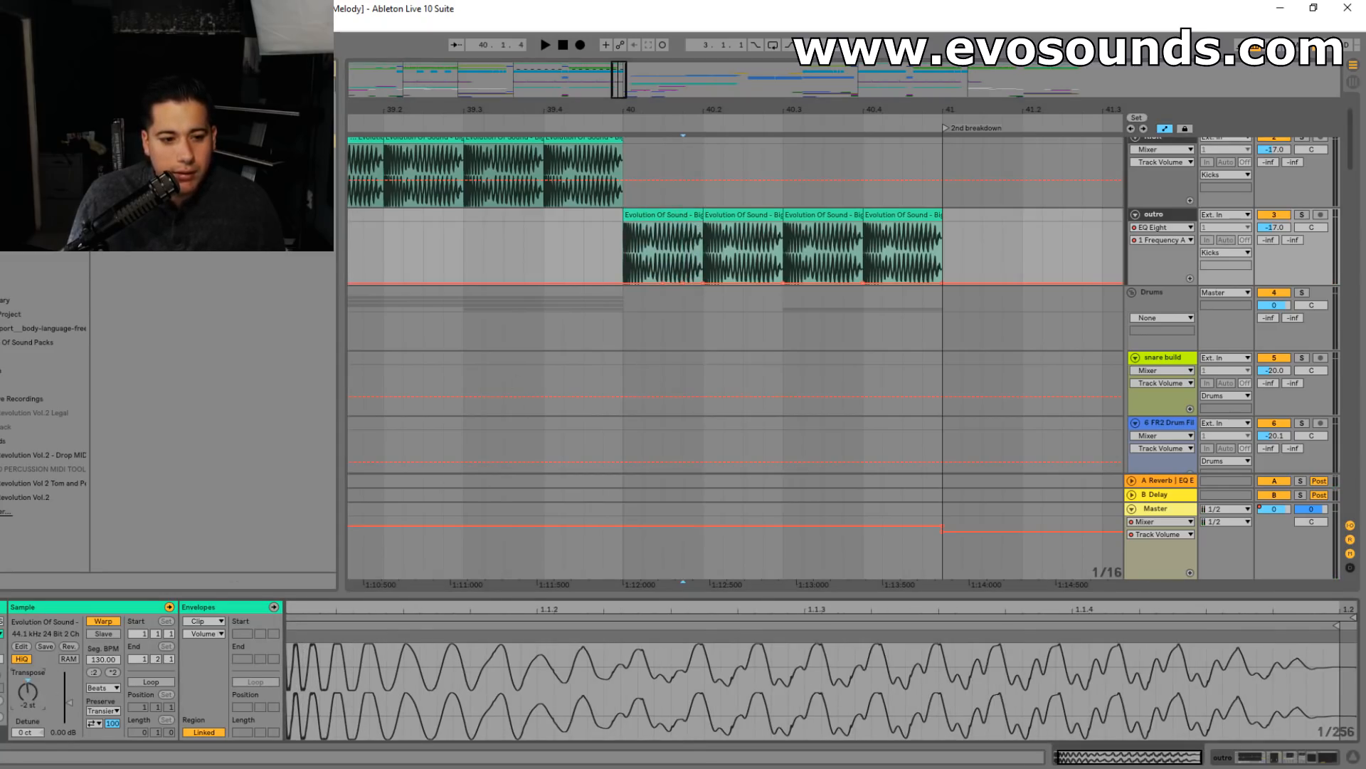
- Play from 39.3 and transpose the first outro kick clip in bar 40 to -5 st
left_click(464, 246)
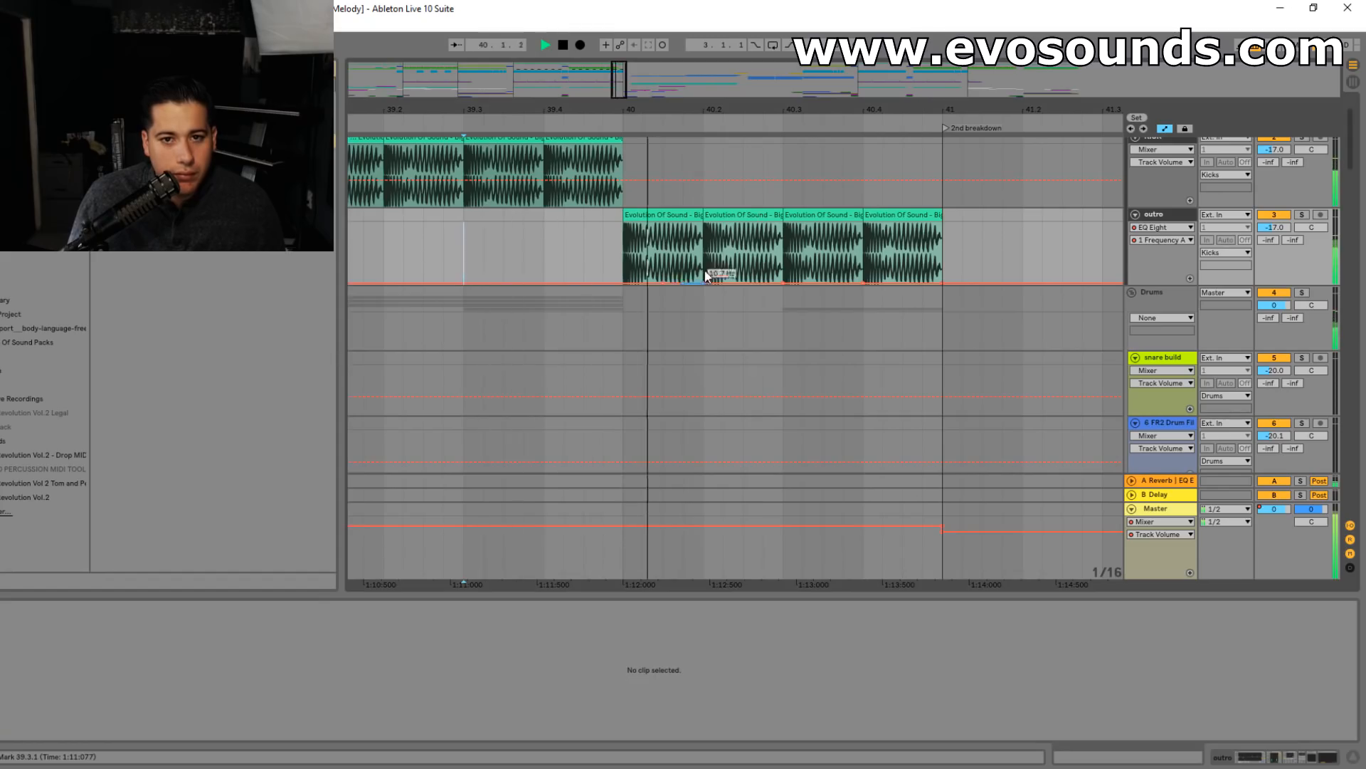
left_click(649, 214)
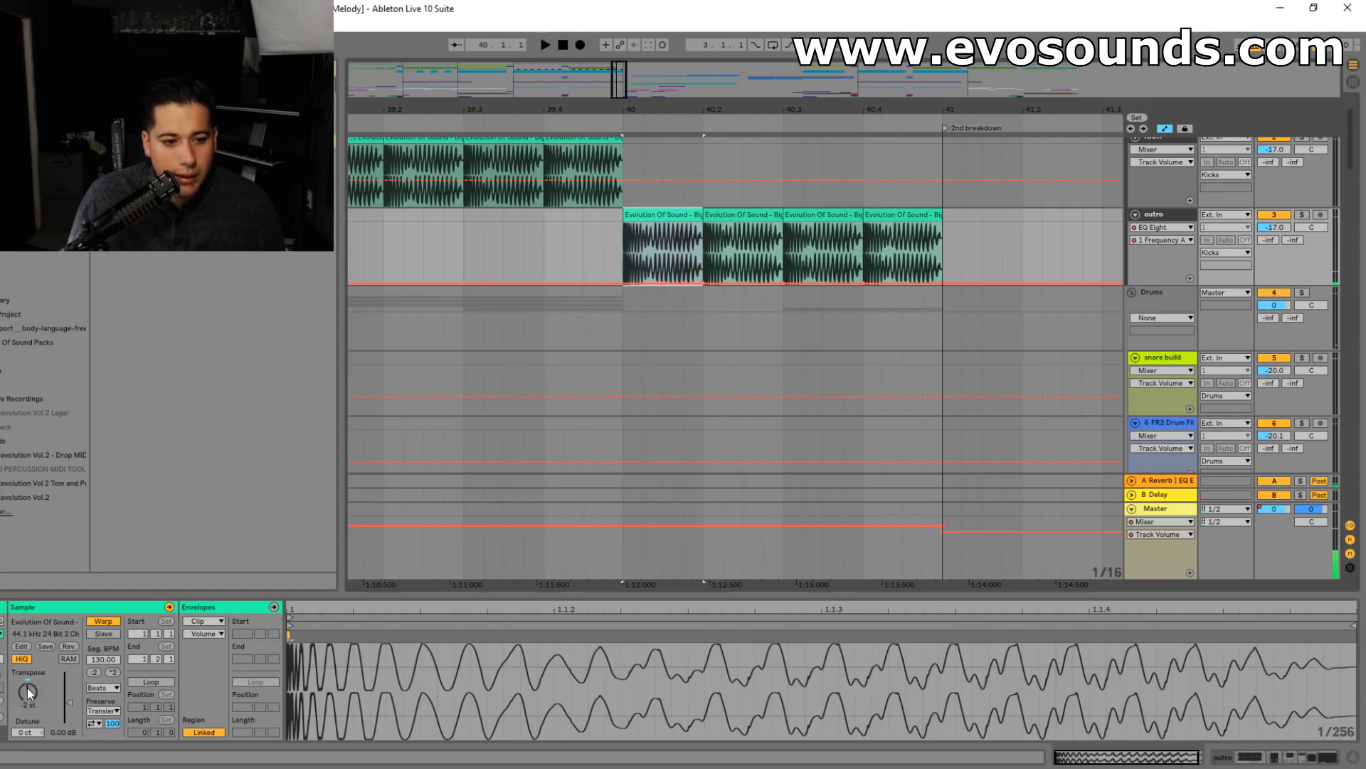
left_click_drag(27, 689, 27, 700)
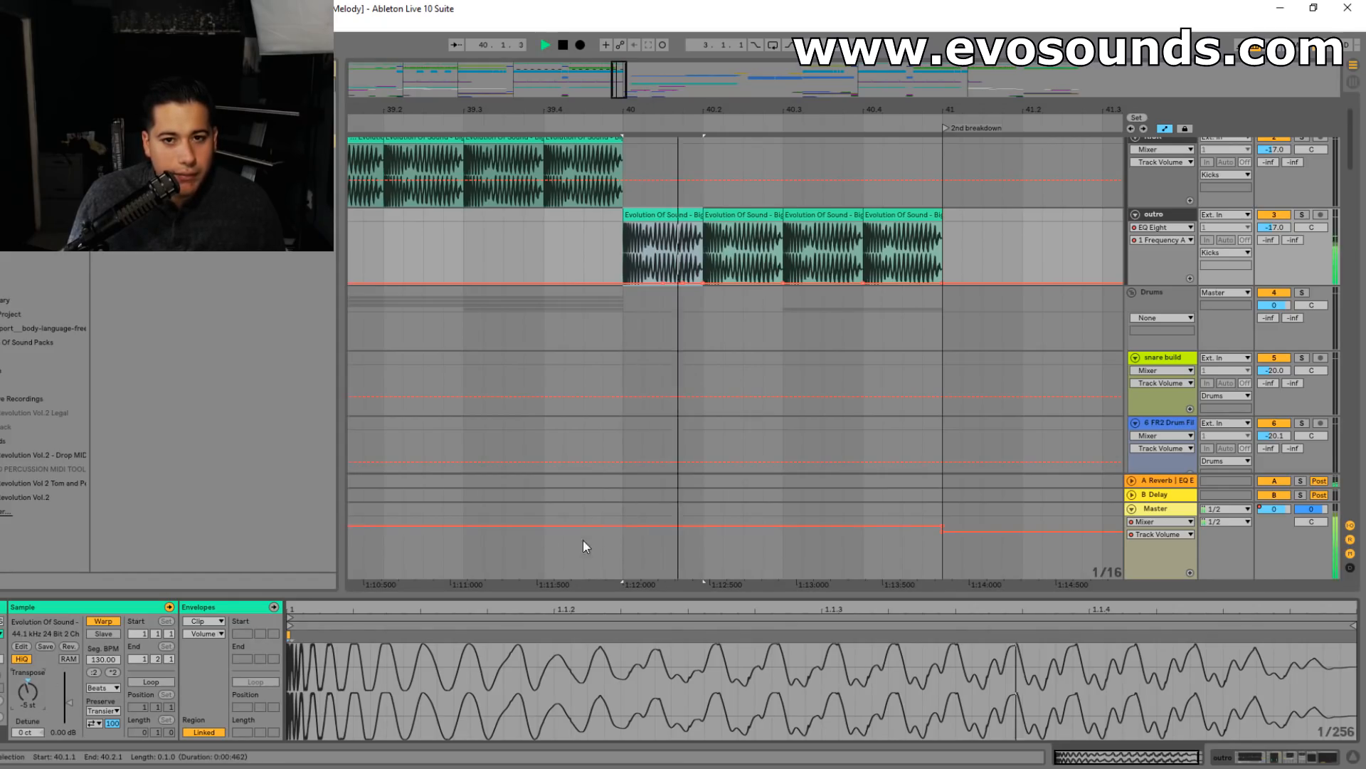
left_click(445, 226)
left_click(687, 218)
key("space")
- Transpose the second outro kick clip in bar 40 to -2 st and play the fill from 39.2.2
left_click(738, 216)
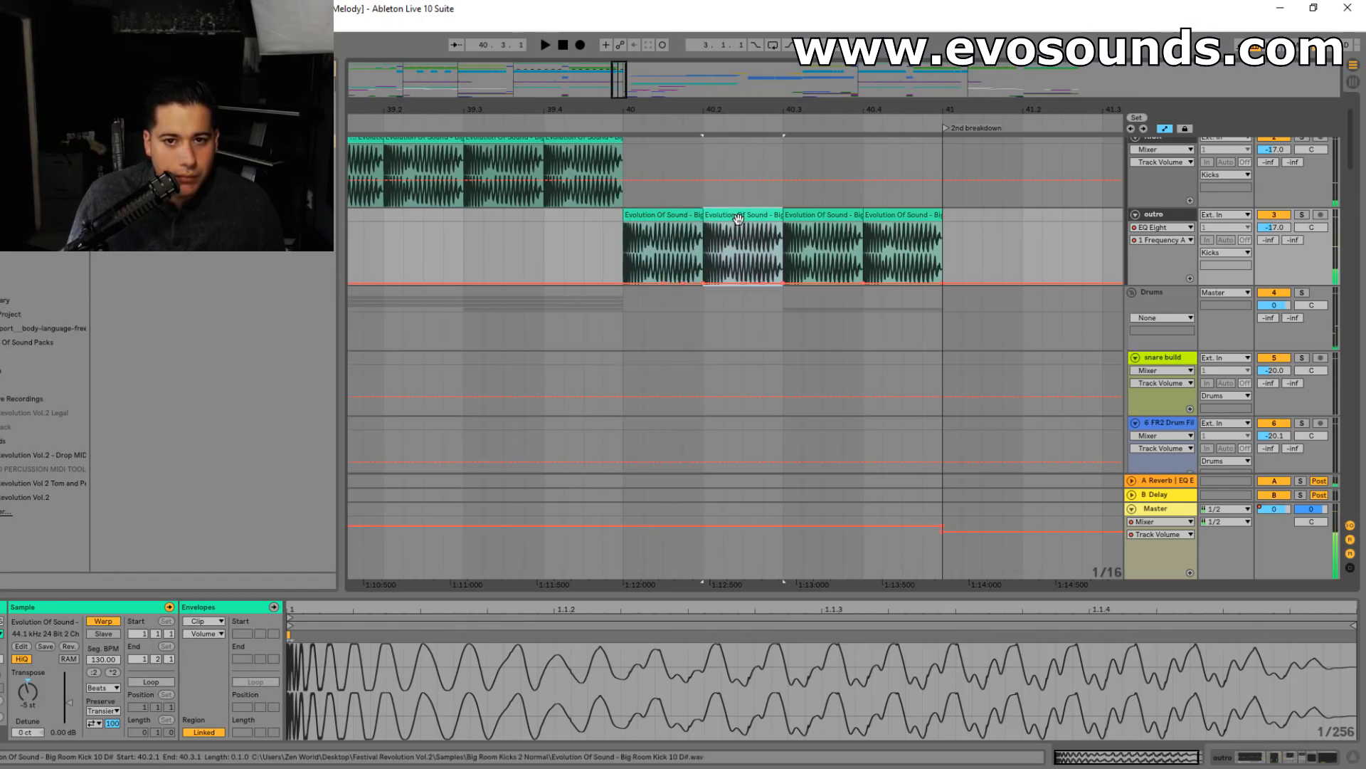
left_click(29, 690)
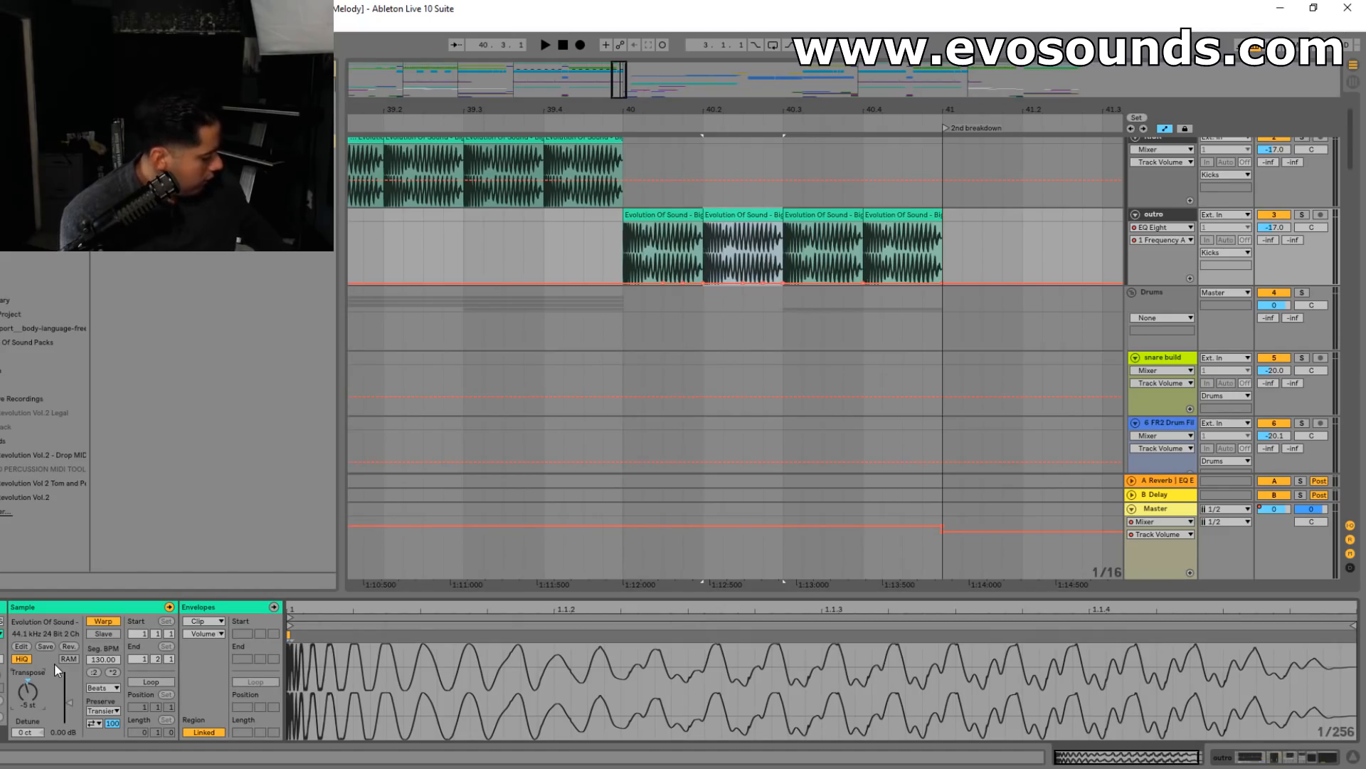
left_click(626, 275)
key("space")
key("space")
left_click(745, 216)
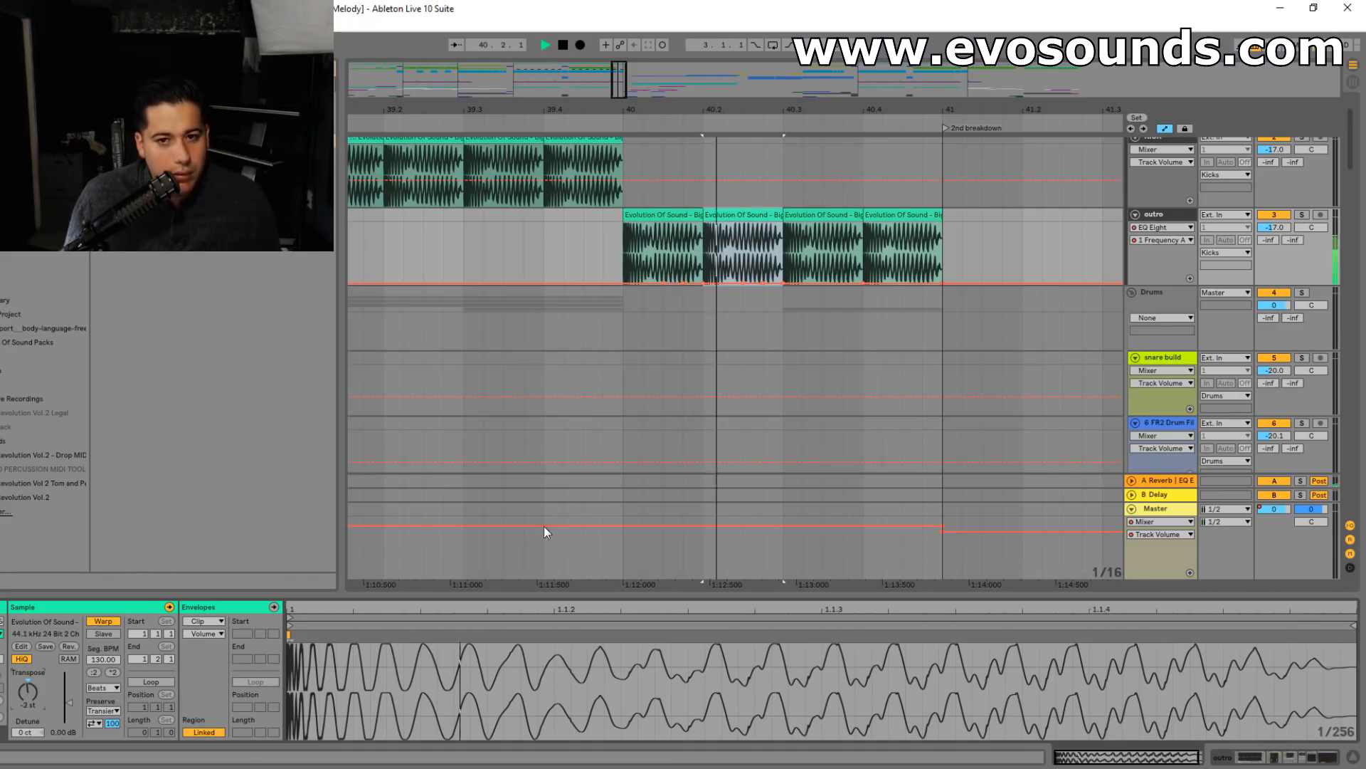
left_click(404, 256)
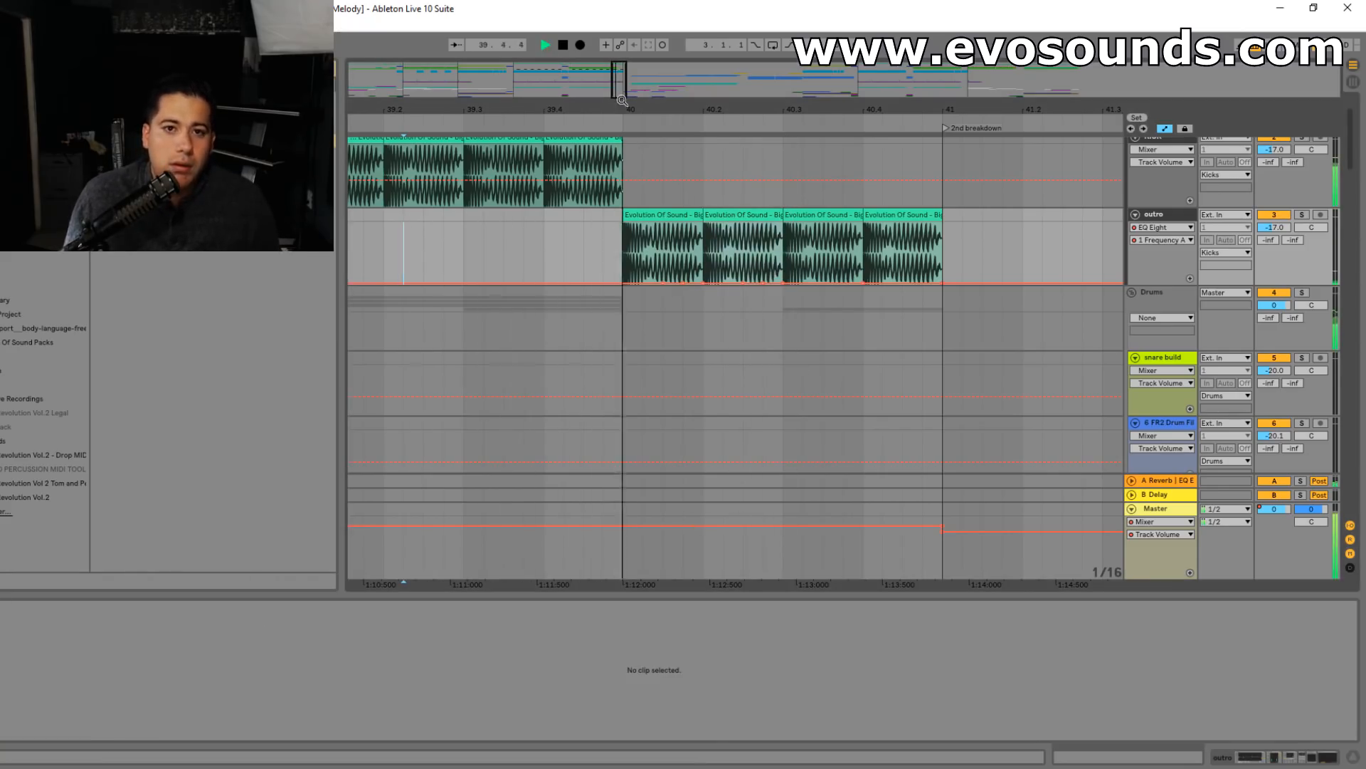
key("space")
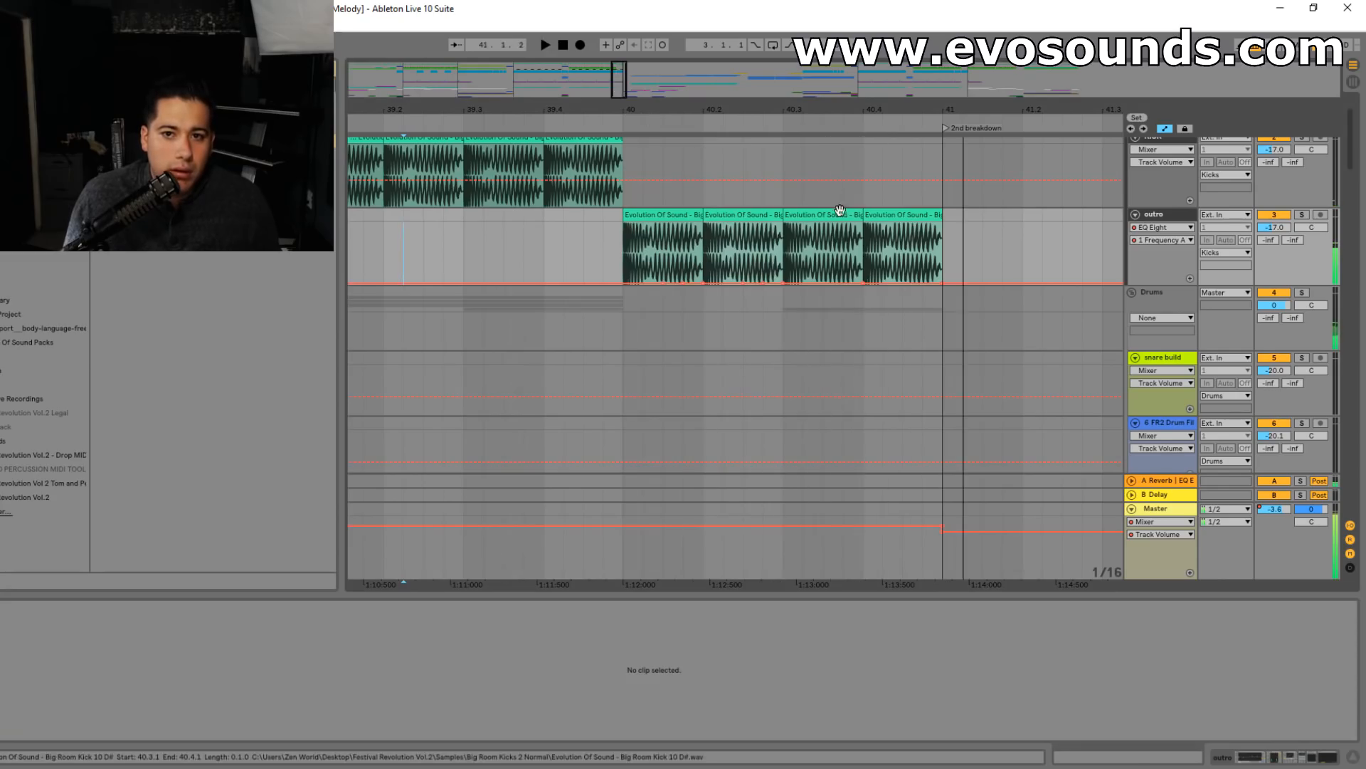
- Delete the fourth outro kick clip in bar 40 and play the remaining fill from 39.3.4
left_click(839, 210)
left_click(29, 688)
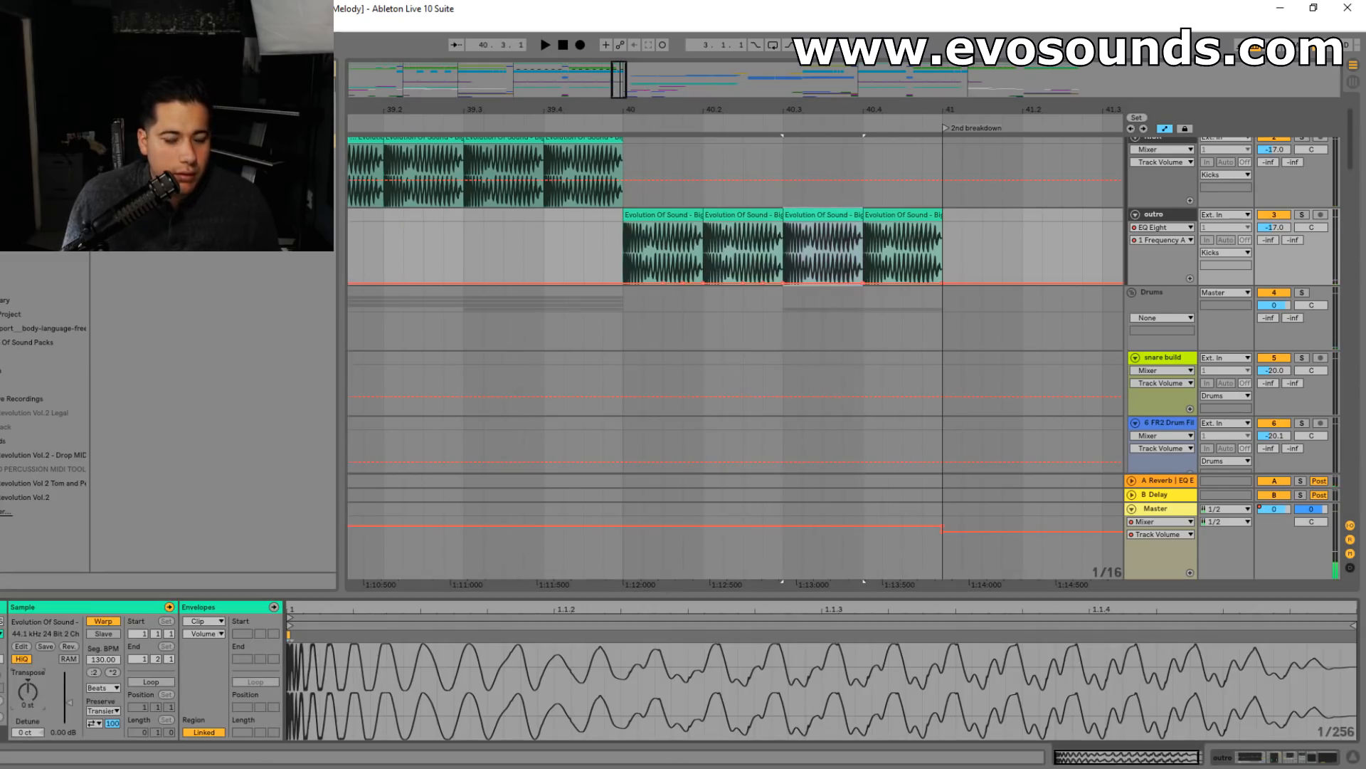
left_click(892, 213)
key("Delete")
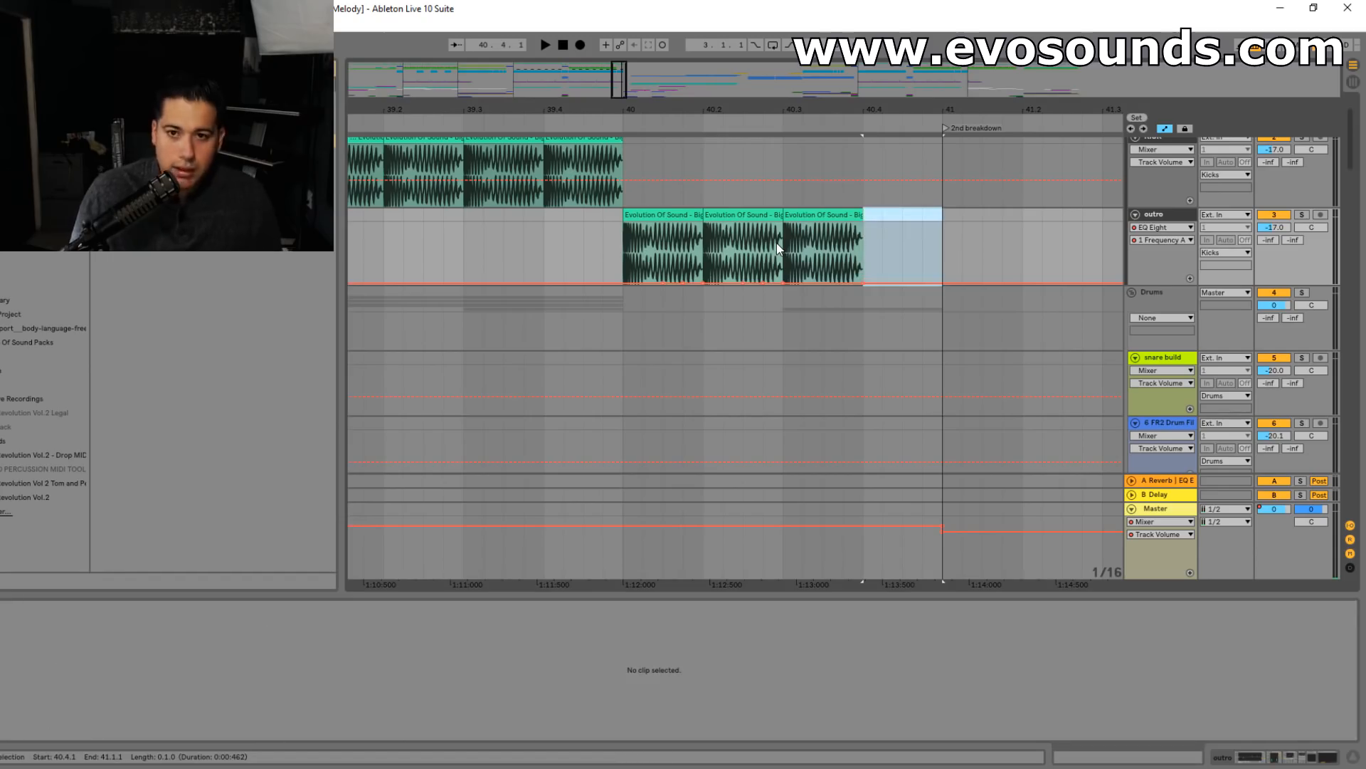
left_click(545, 235)
key("space")
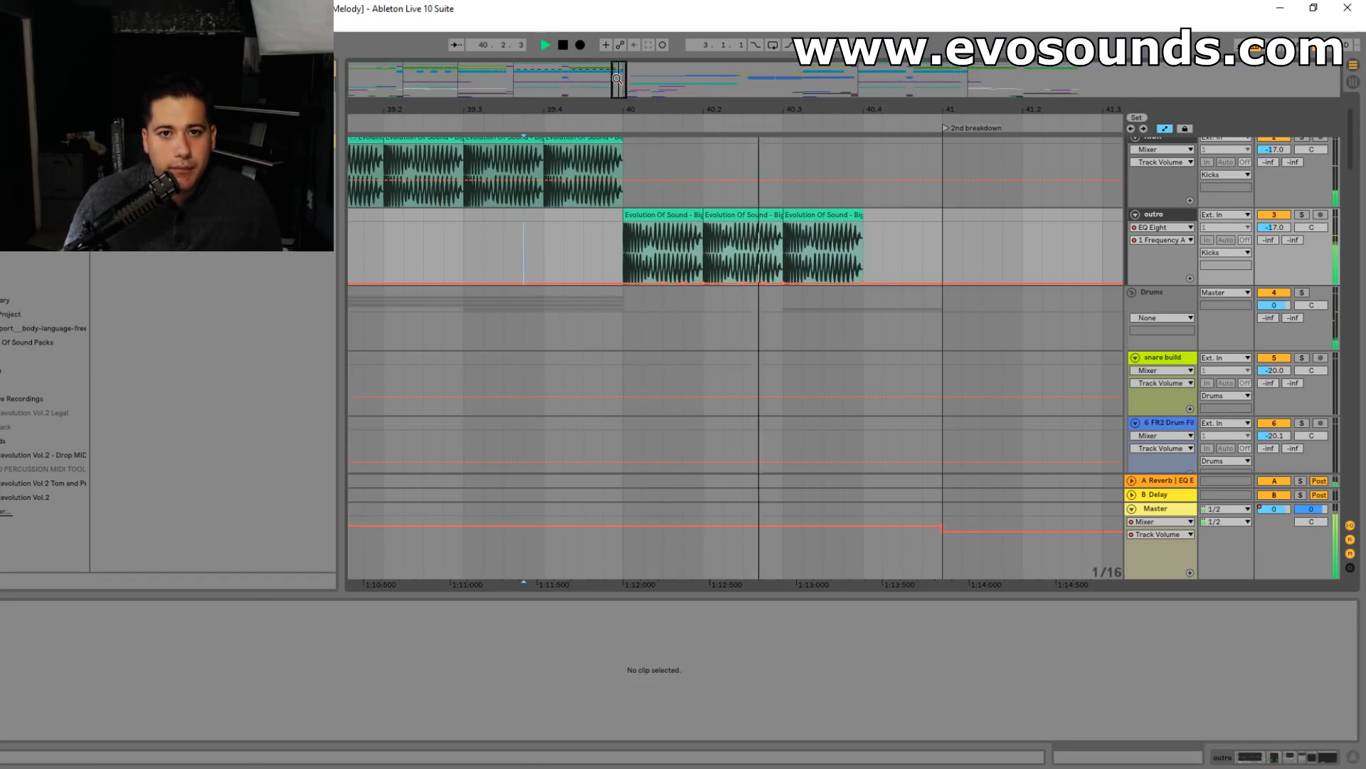
key("minus")
key("space")
- Play the first two outro kick clips in bar 40 and duplicate the third clip into beat 4
left_click(689, 214)
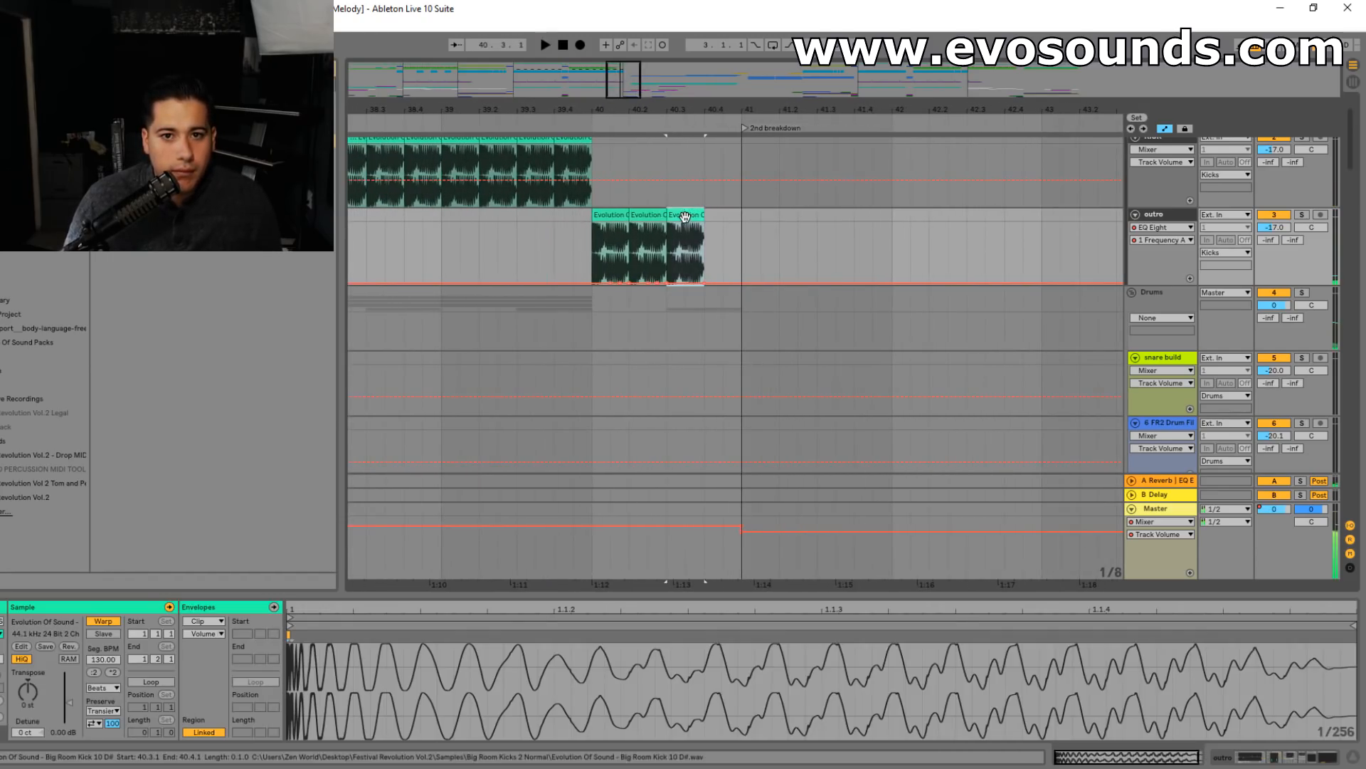
left_click(610, 214)
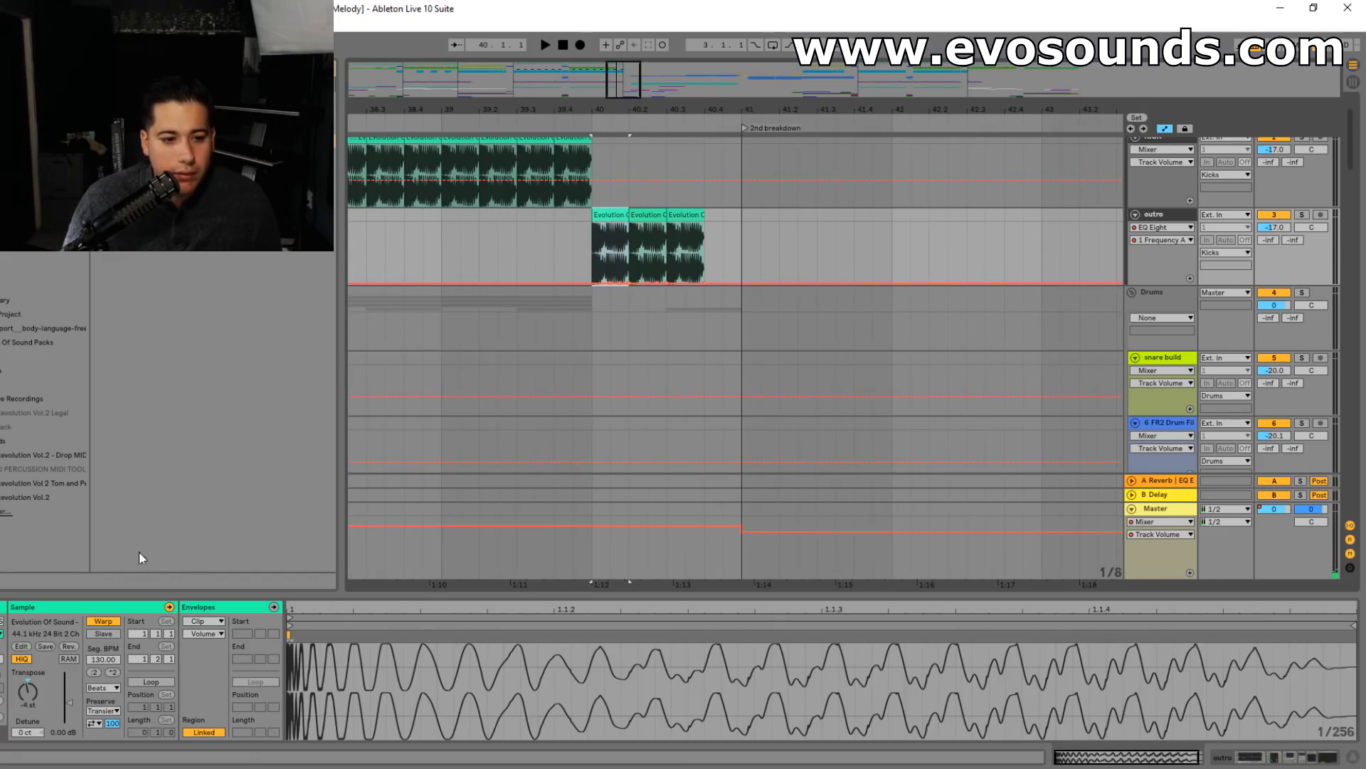
left_click(650, 214)
key("space")
key("space")
left_click(617, 214)
key("space")
left_click(648, 224)
key("space")
left_click(679, 213)
key("ctrl+d")
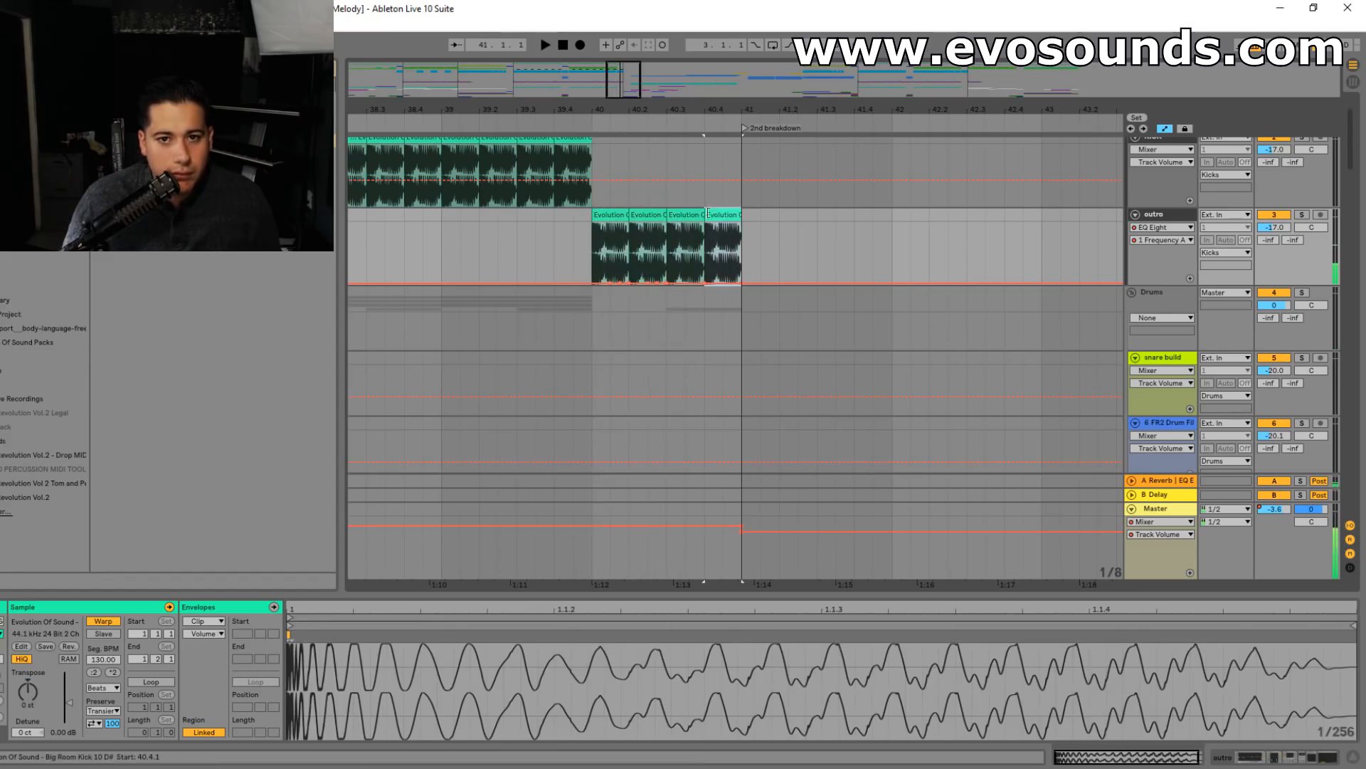
- Play the outro kick clips in bar 40 individually and check each clip's transposition
left_click(683, 215)
key("space")
key("space")
left_click(724, 216)
left_click(647, 212)
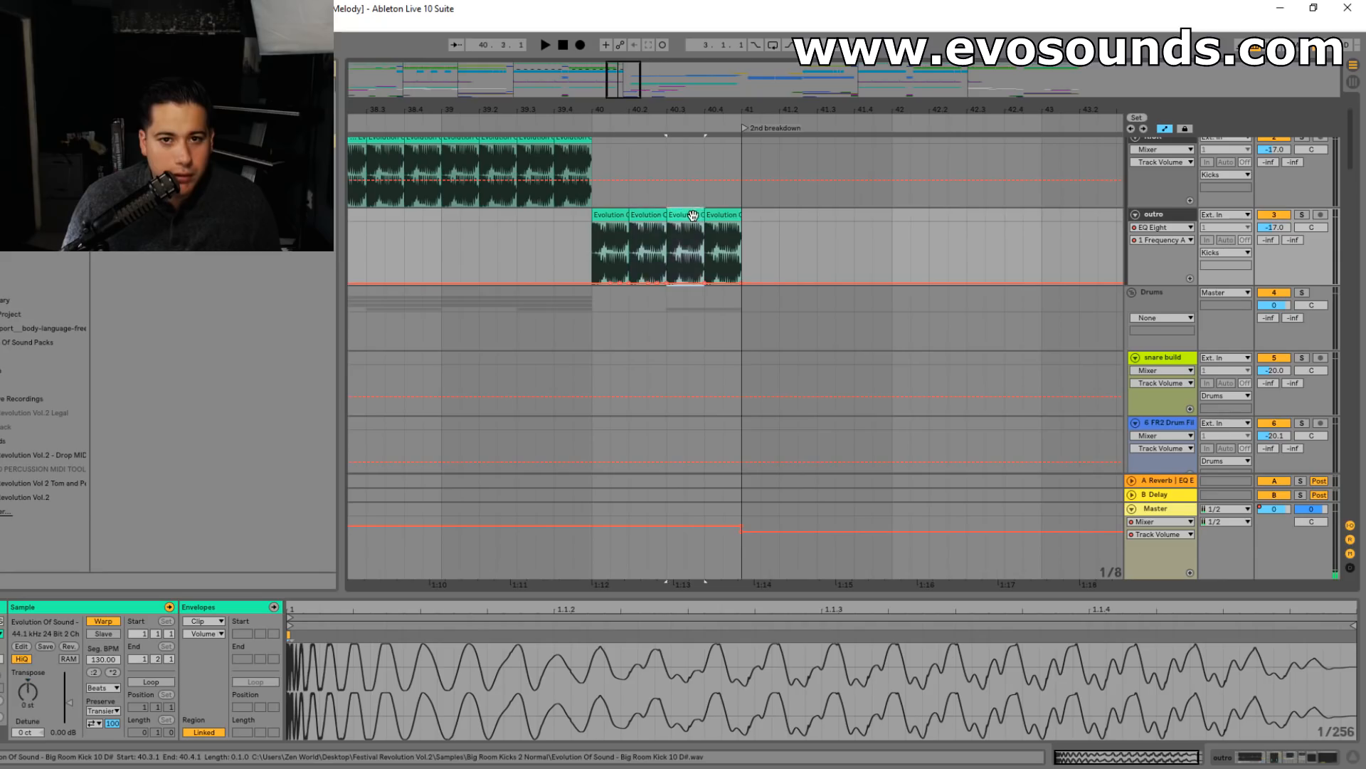
left_click(726, 217)
left_click(685, 217)
left_click(651, 217)
left_click(624, 219)
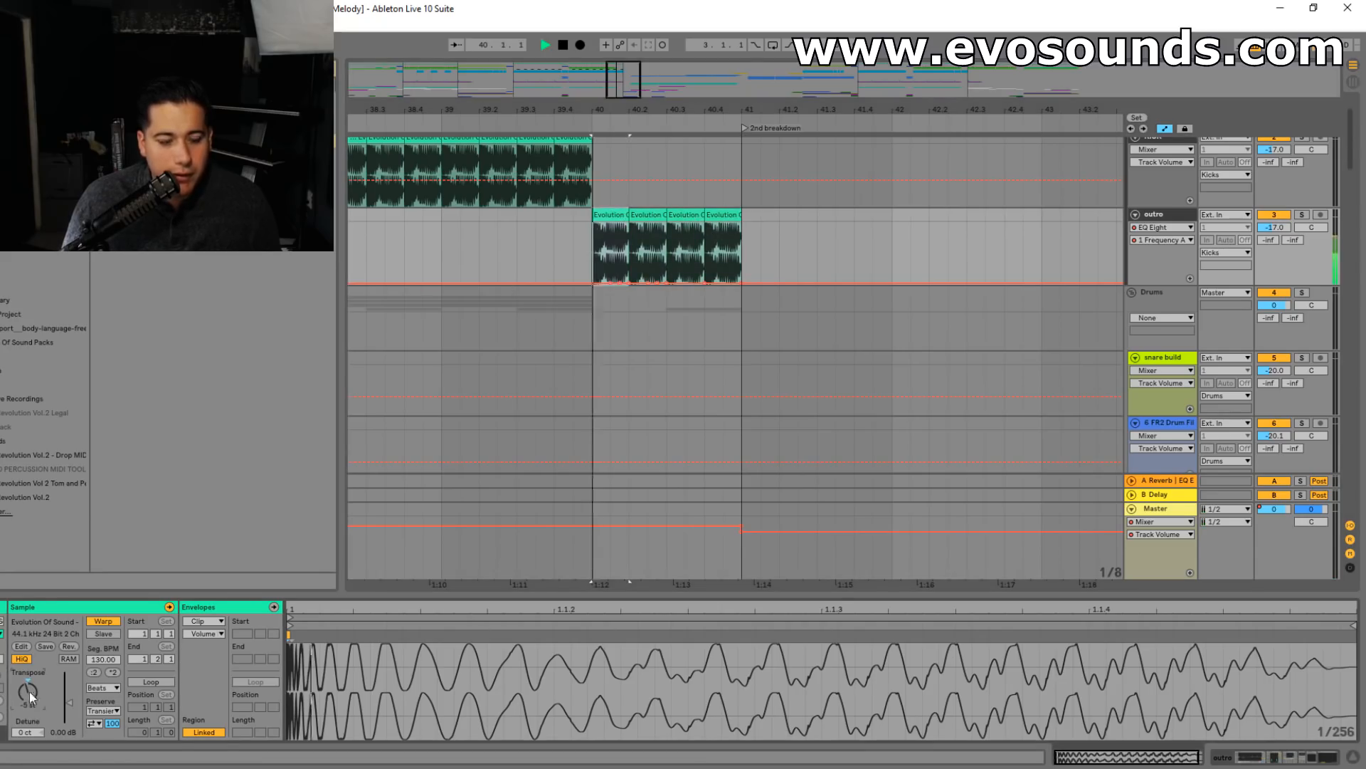
key("space")
left_click(646, 216)
key("space")
key("space")
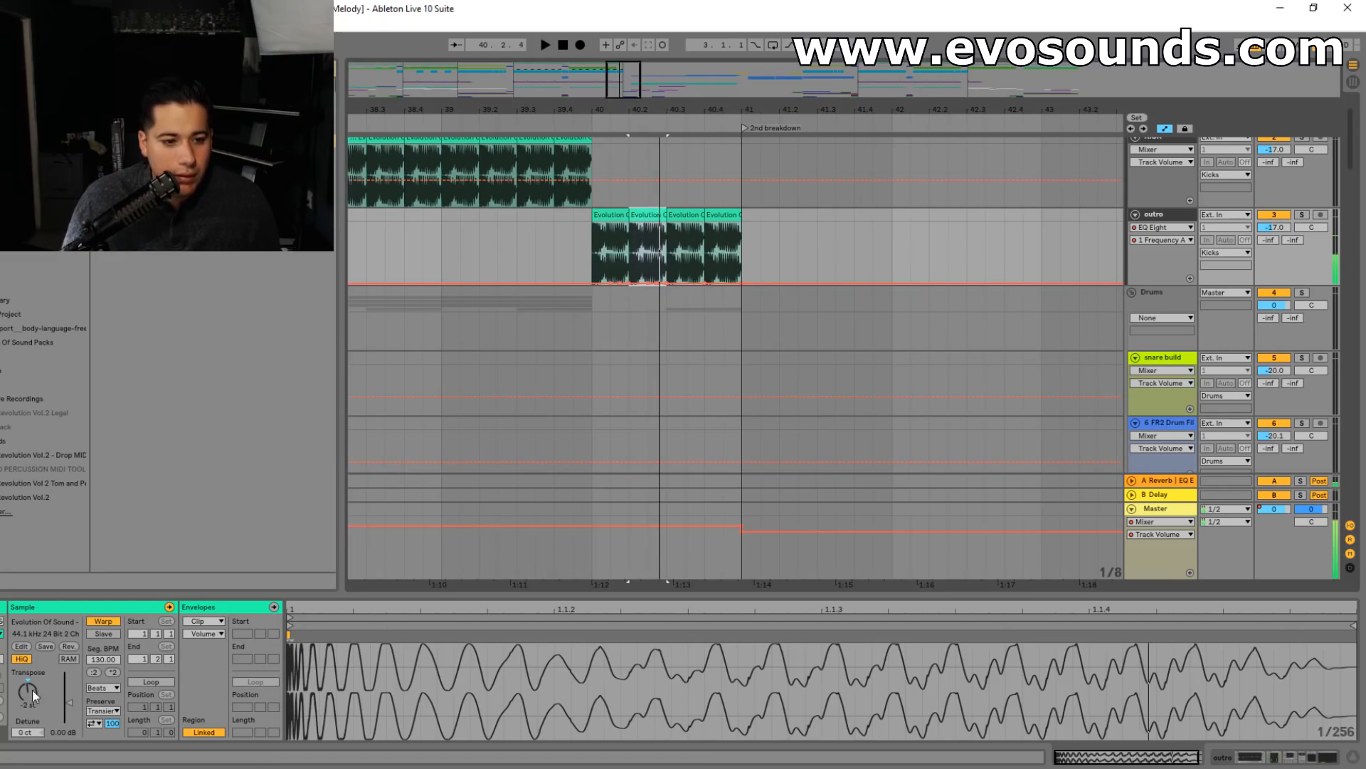
- Transpose the third outro kick clip in bar 40 to -2 st and play the fill from 38.4.3
key("space")
left_click(687, 216)
key("space")
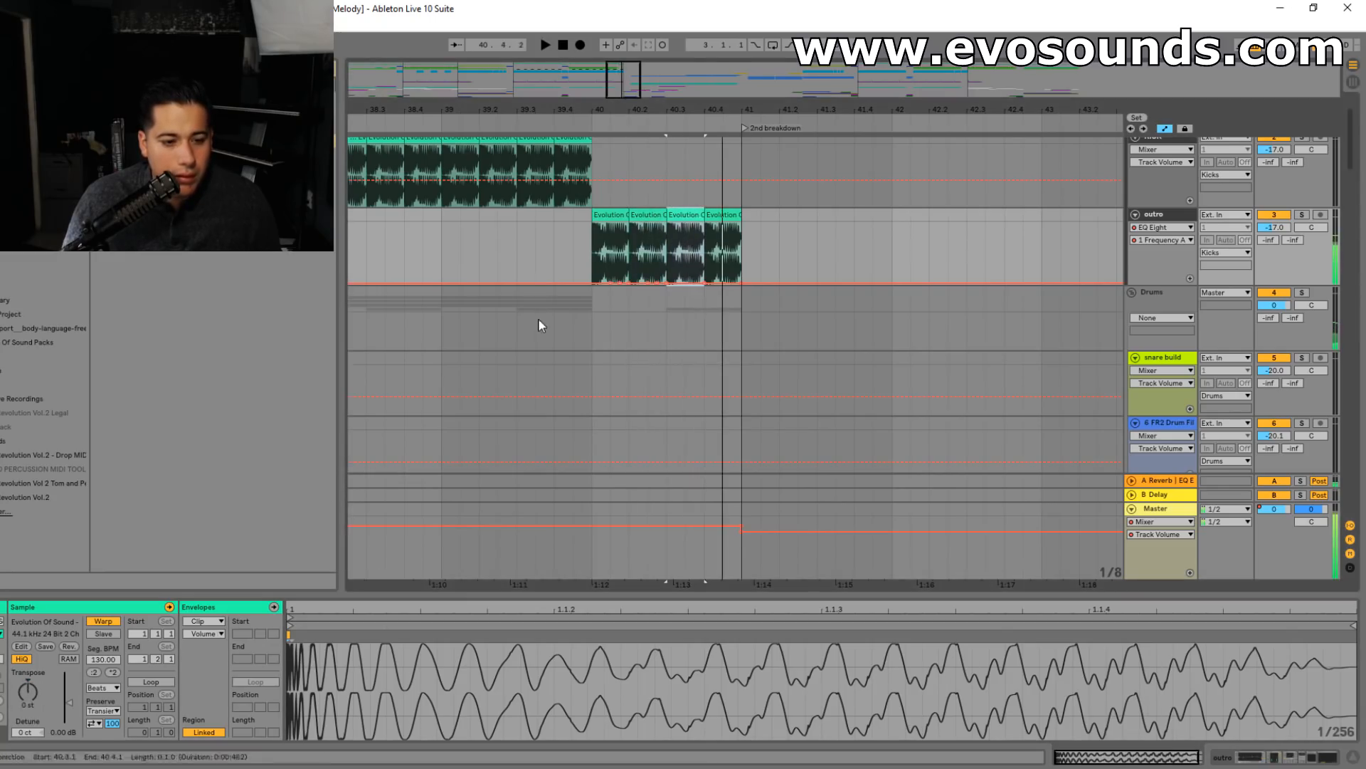
left_click_drag(32, 700, 31, 708)
key("space")
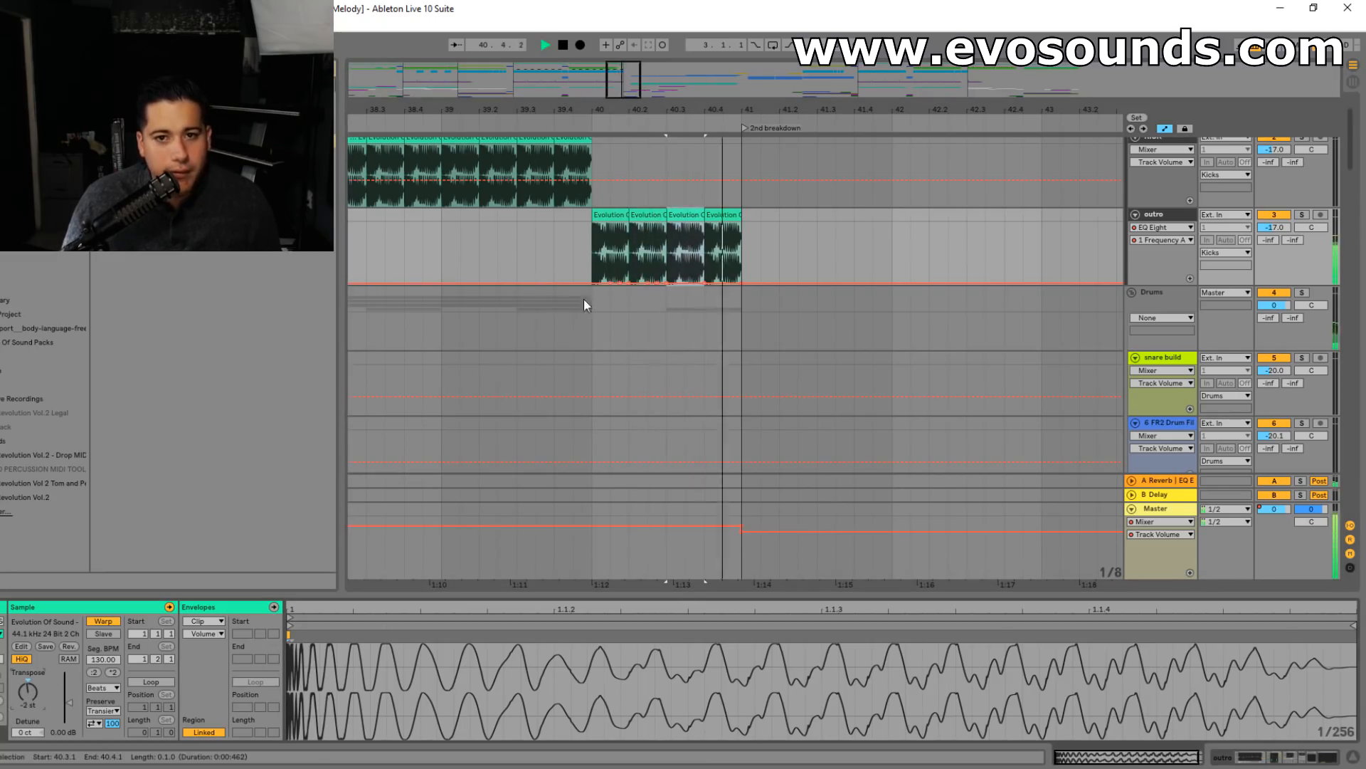
left_click_drag(643, 88, 638, 107)
left_click(612, 249)
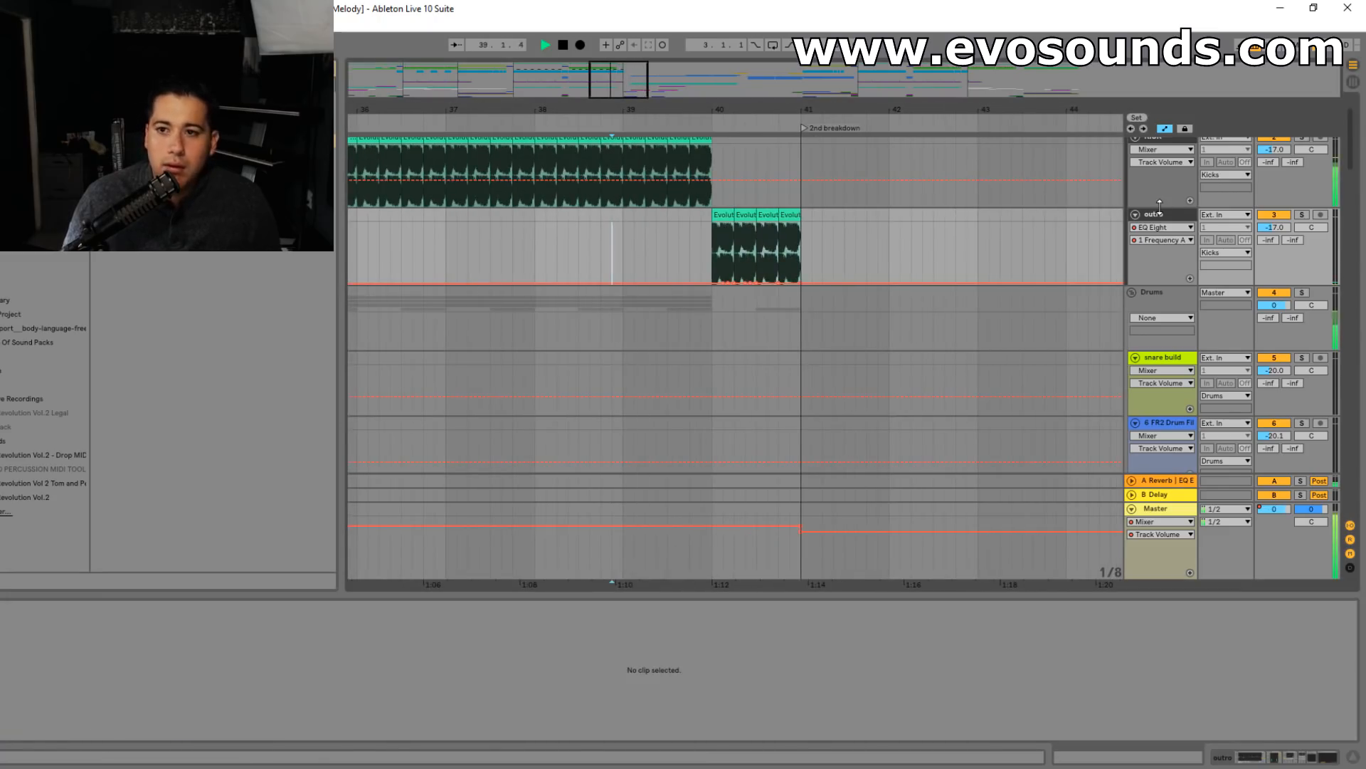
key("space")
- Draw a rising EQ Eight 1 Frequency A automation ramp across the outro kick clips from bar 40 to 41
left_click_drag(701, 281, 834, 279)
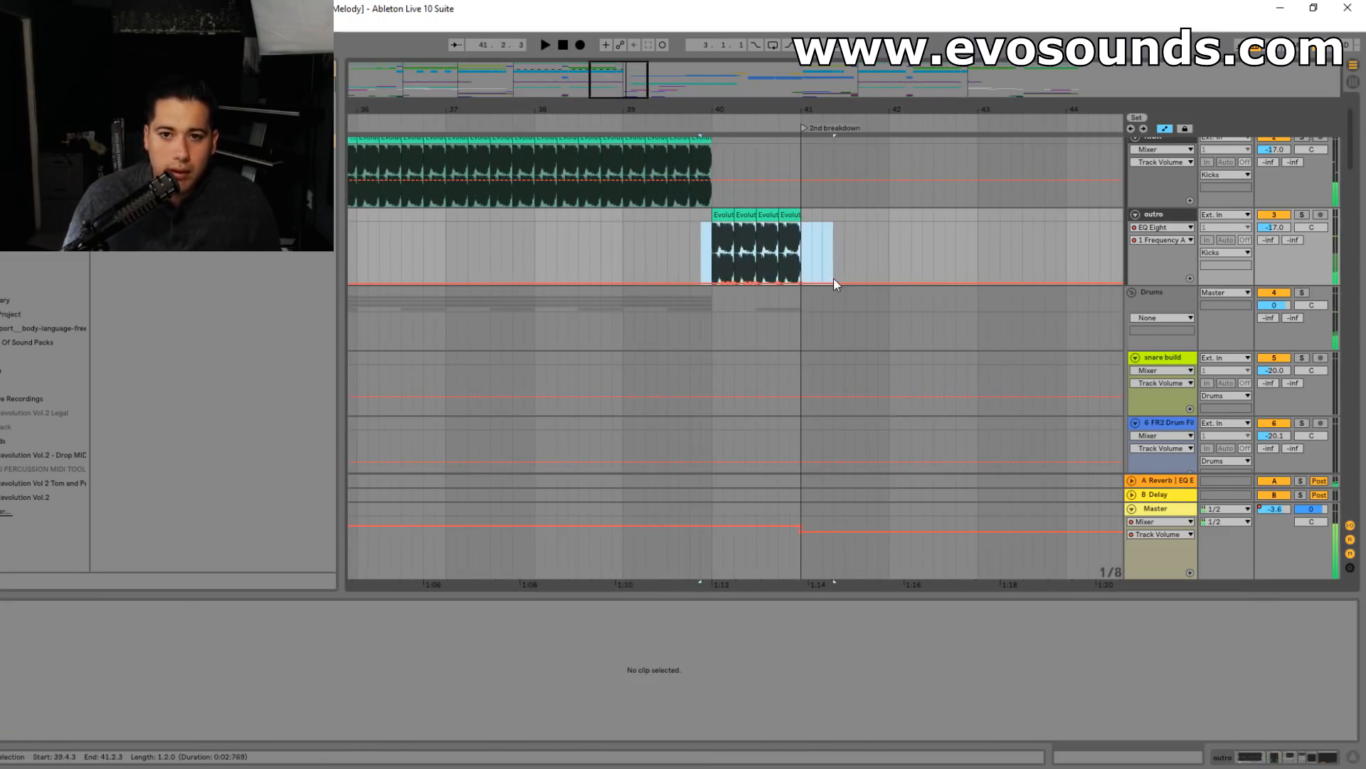
key("Delete")
left_click(712, 283)
left_click_drag(734, 283, 814, 283)
key("space")
key("space")
- Play the filtered kick fill from 38.4.1 into the 2nd breakdown and enlarge the arrangement to show the lead tracks
left_click(605, 252)
key("space")
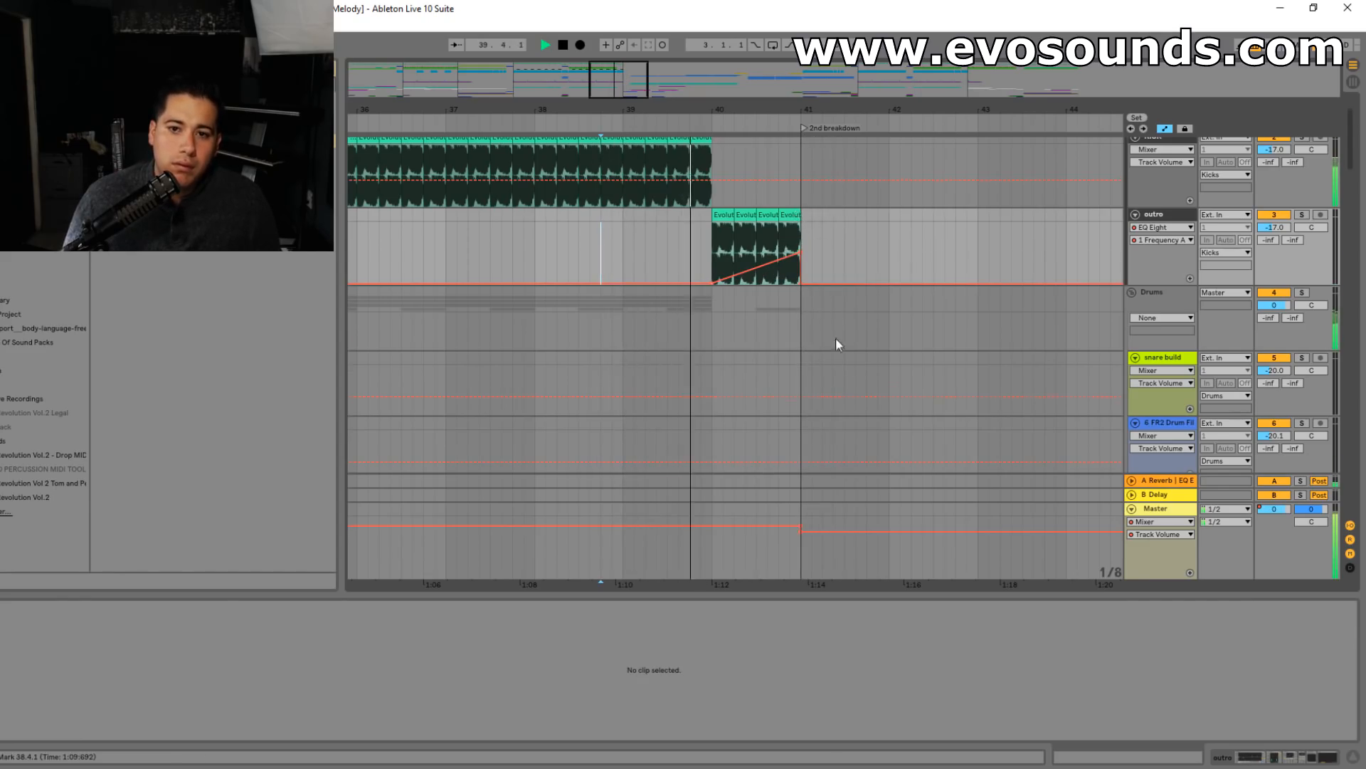
scroll(861, 361, "down", 8)
scroll(865, 332, "down", 1)
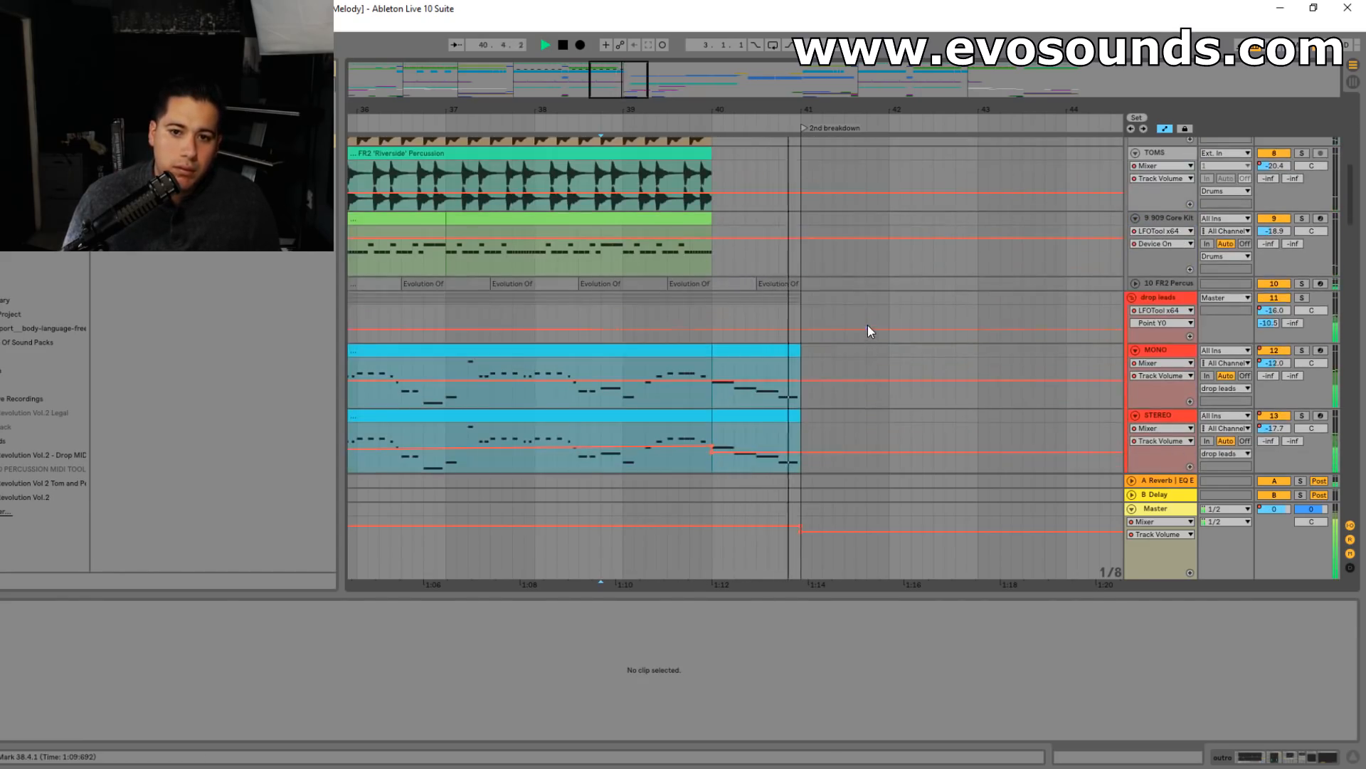
scroll(859, 303, "up", 2)
left_click_drag(654, 96, 650, 63)
left_click_drag(848, 593, 847, 683)
key("space")
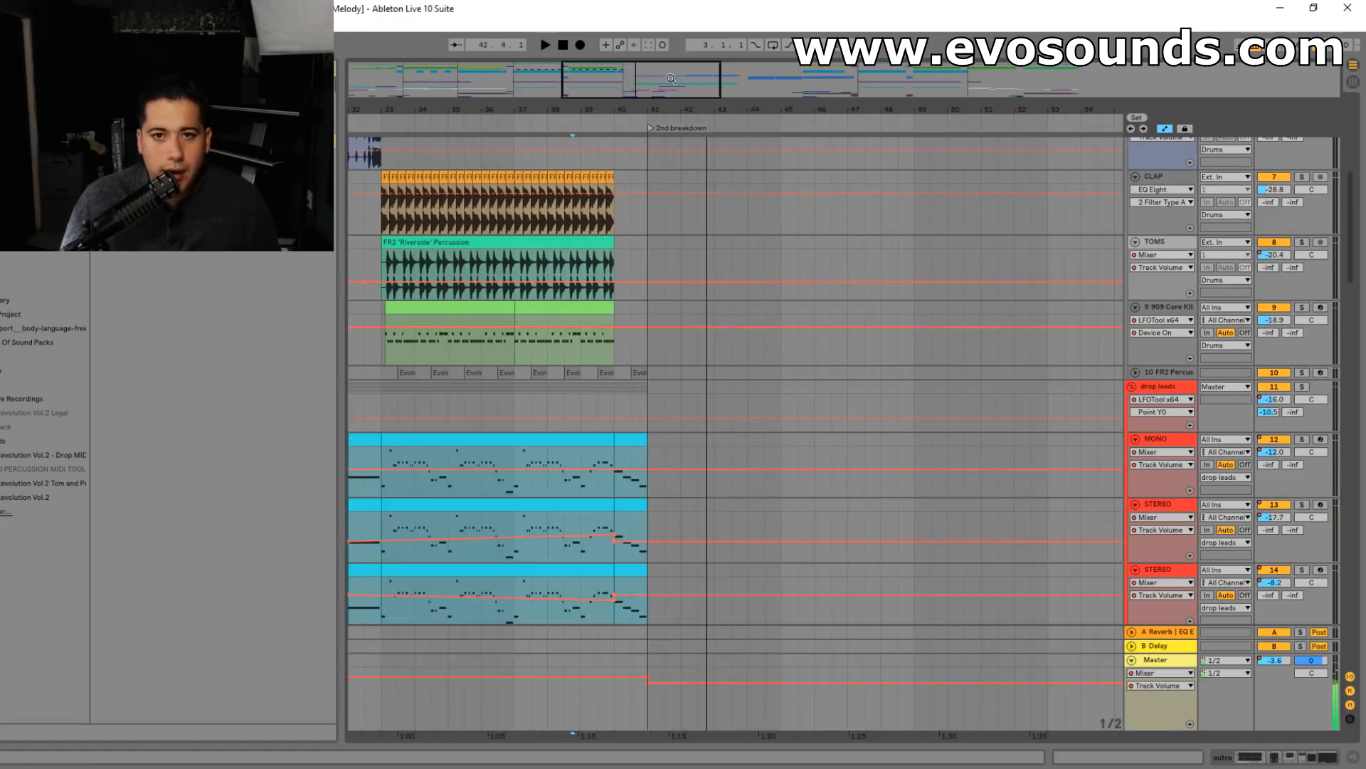
- Play the arrangement from 24.1.1 into the 1st drop and review the kick and drum tracks
scroll(552, 280, "down", 5)
scroll(553, 280, "up", 2)
left_click(608, 220)
key("space")
scroll(643, 258, "up", 4)
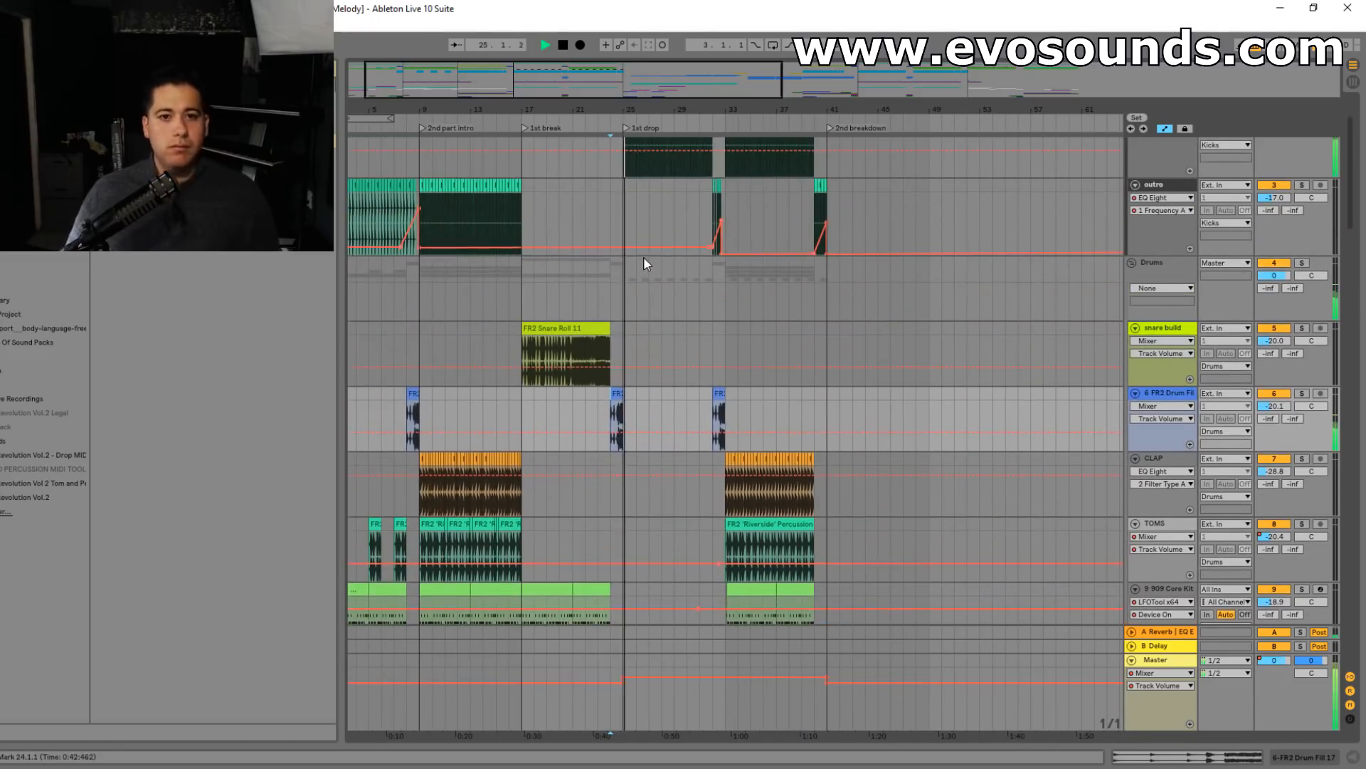
scroll(637, 217, "up", 2)
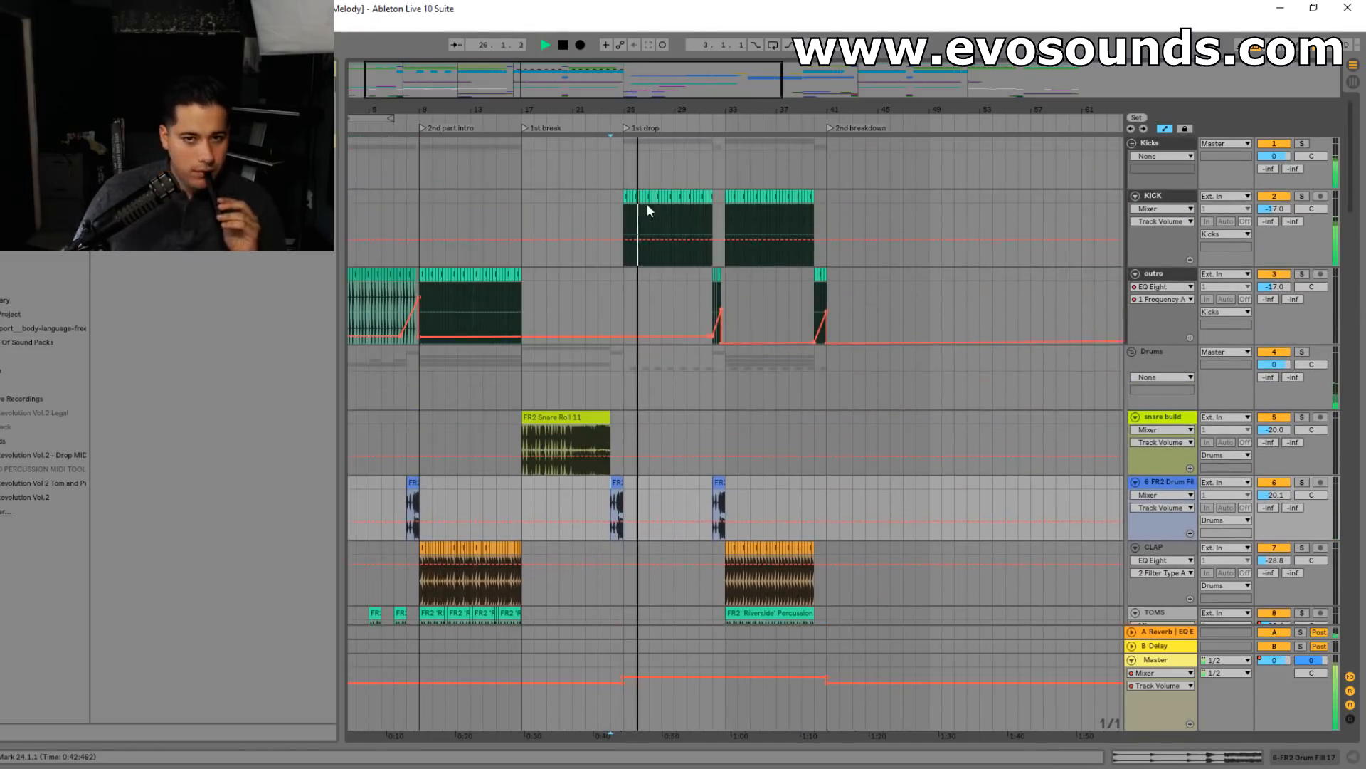
- Play through the 1st drop up to bar 40 and examine its drum, percussion and lead tracks
scroll(792, 318, "down", 2)
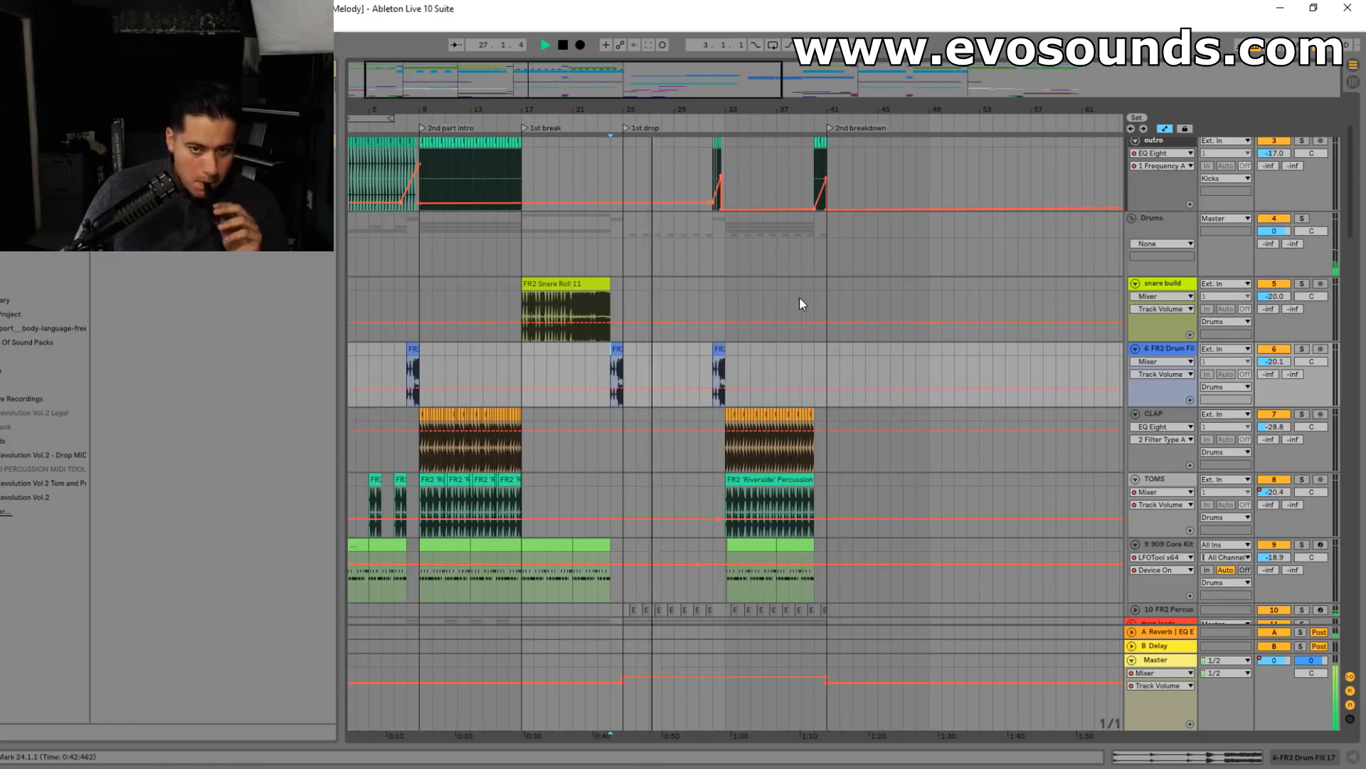
scroll(811, 335, "down", 2)
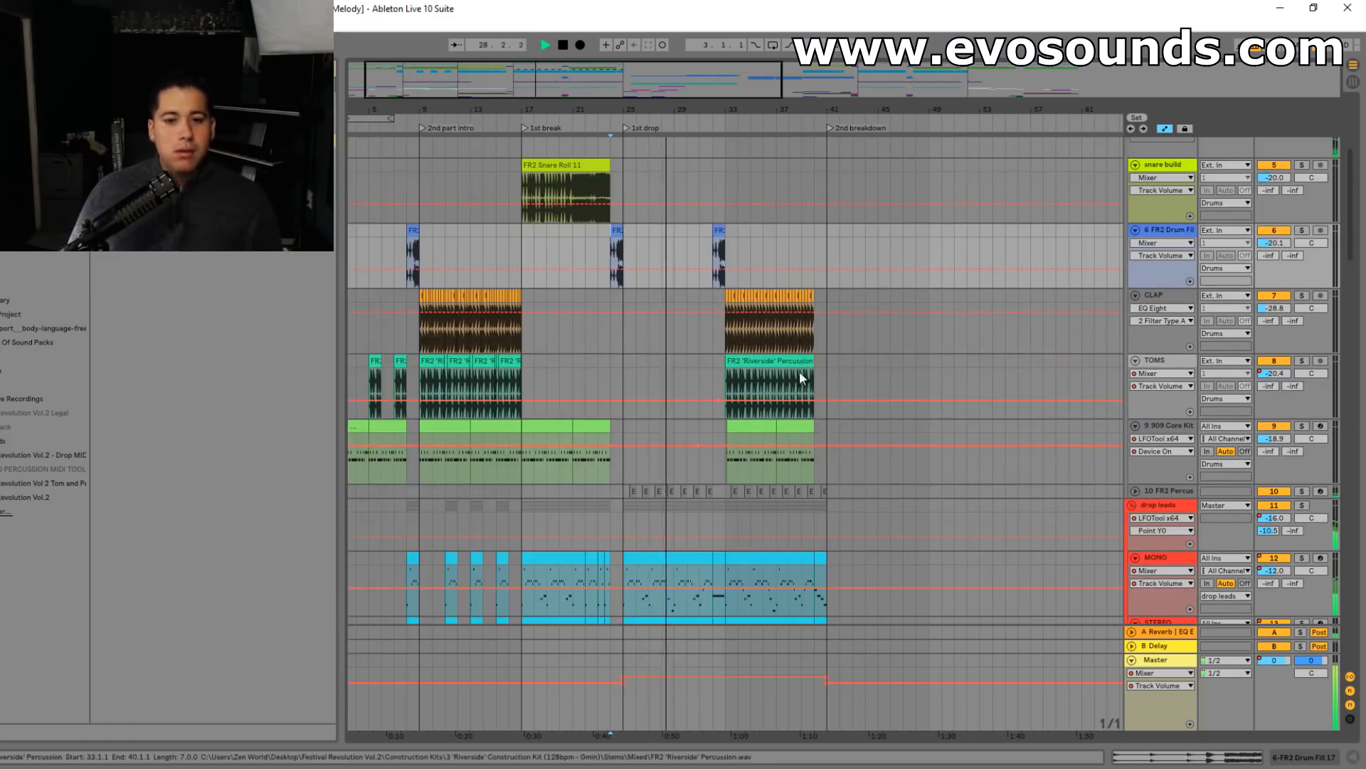
left_click_drag(681, 110, 704, 171)
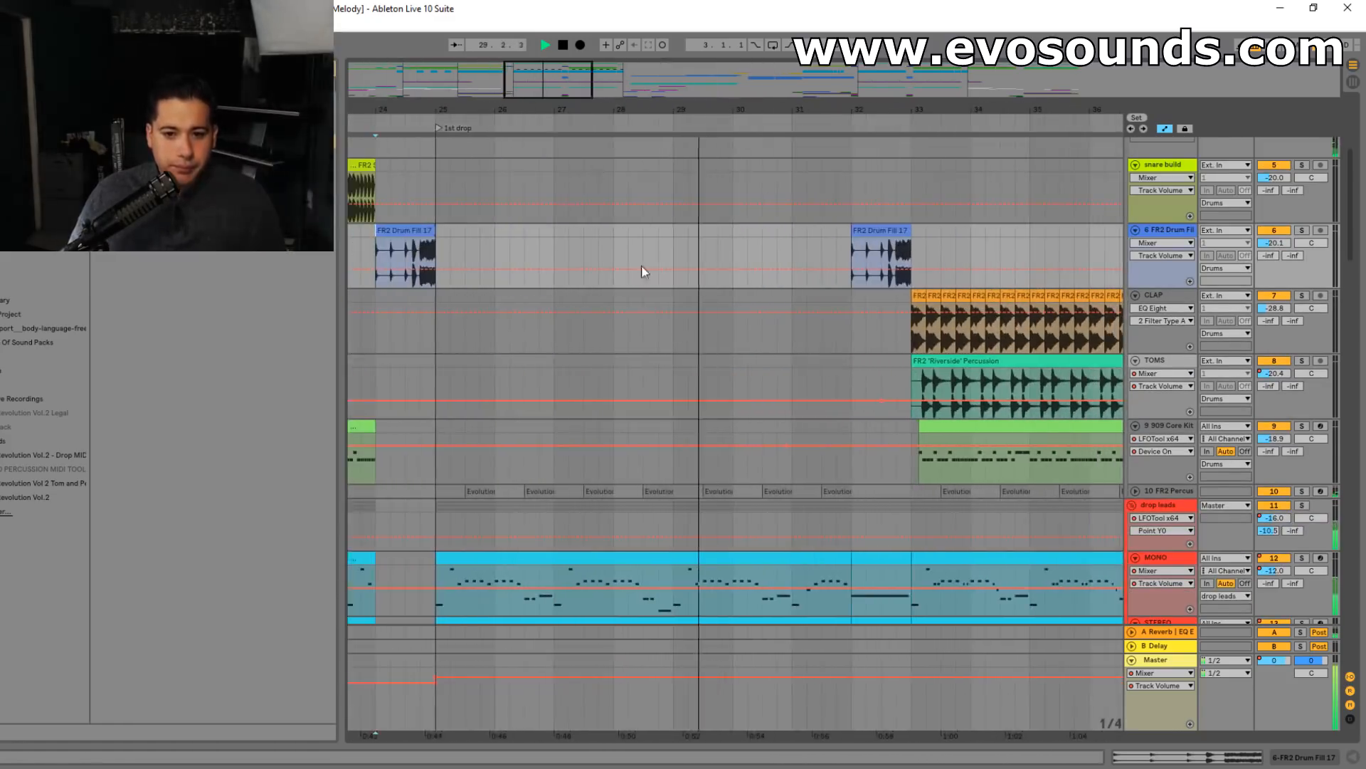
scroll(716, 367, "down", 2)
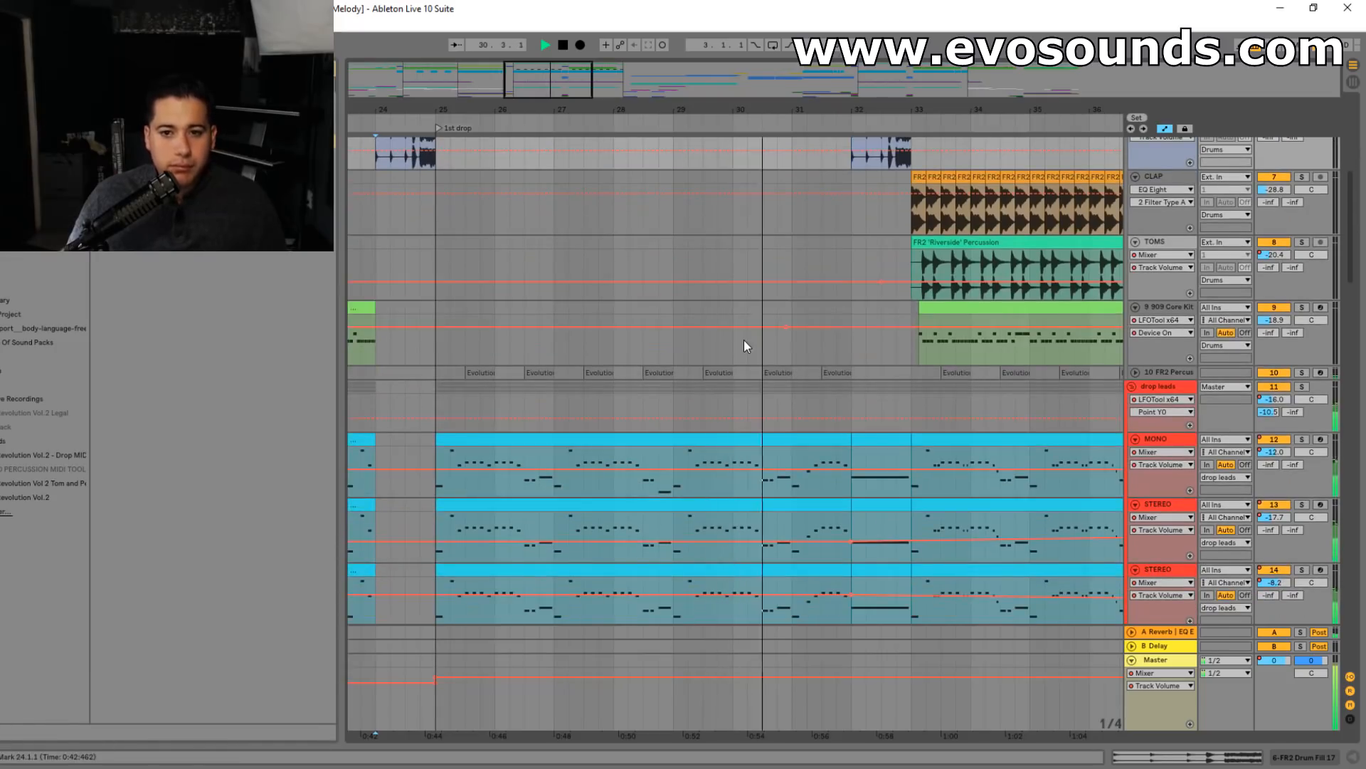
left_click_drag(561, 80, 678, 114)
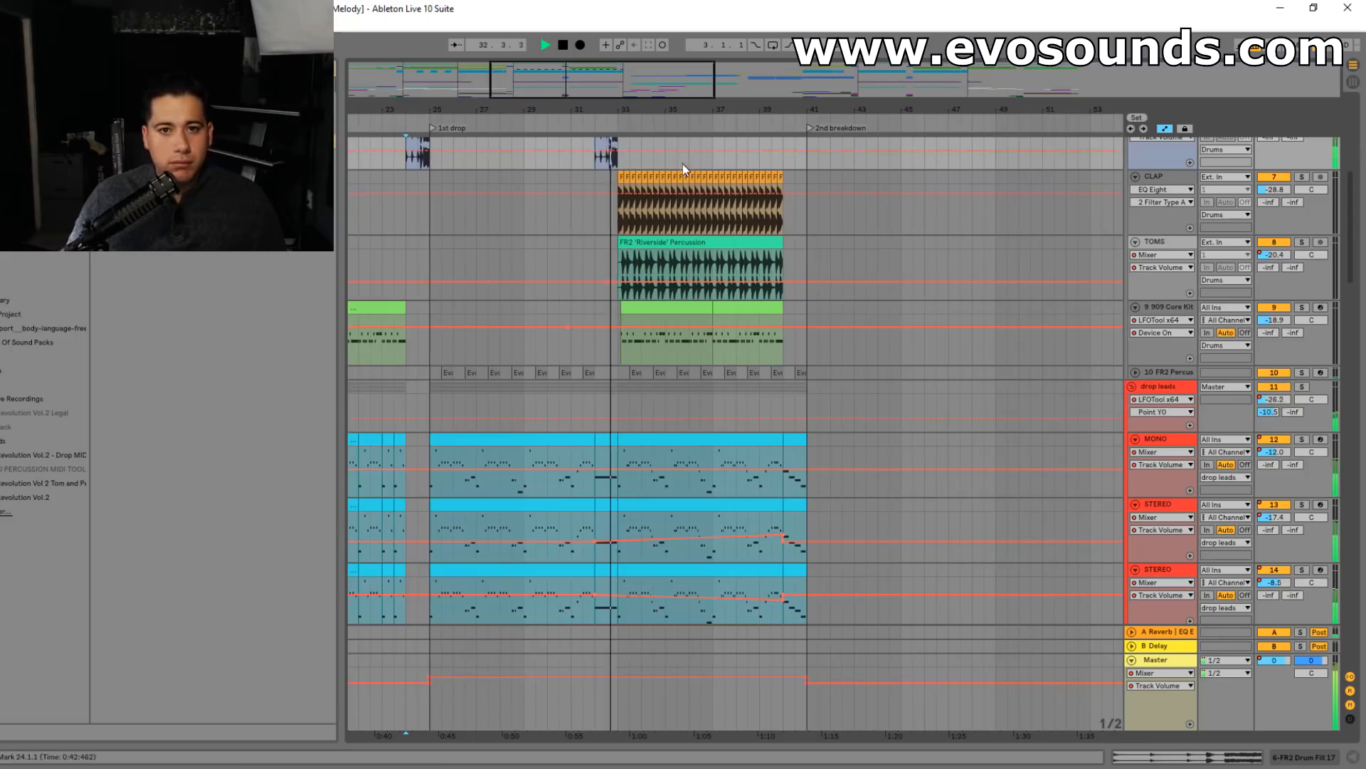
left_click_drag(647, 87, 664, 77)
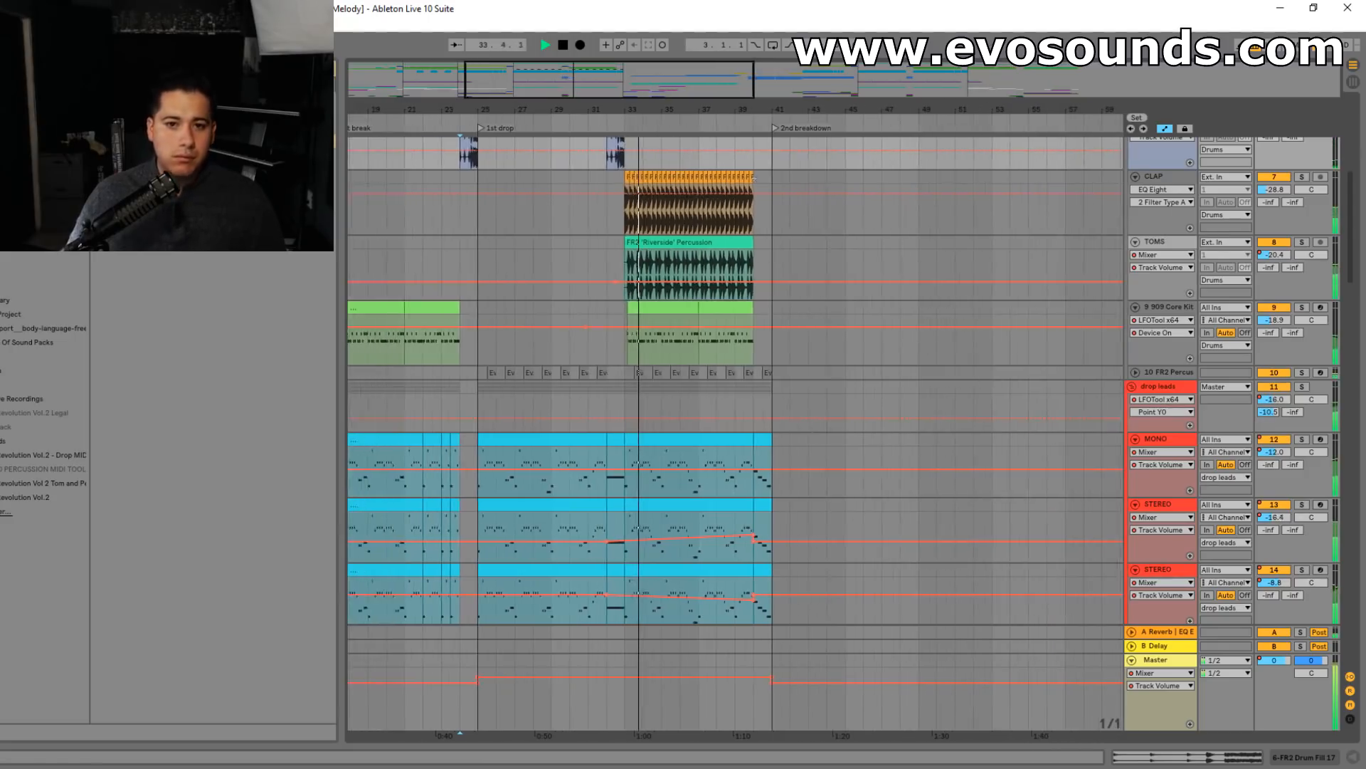
scroll(733, 321, "up", 10)
scroll(735, 327, "down", 9)
scroll(720, 379, "down", 5)
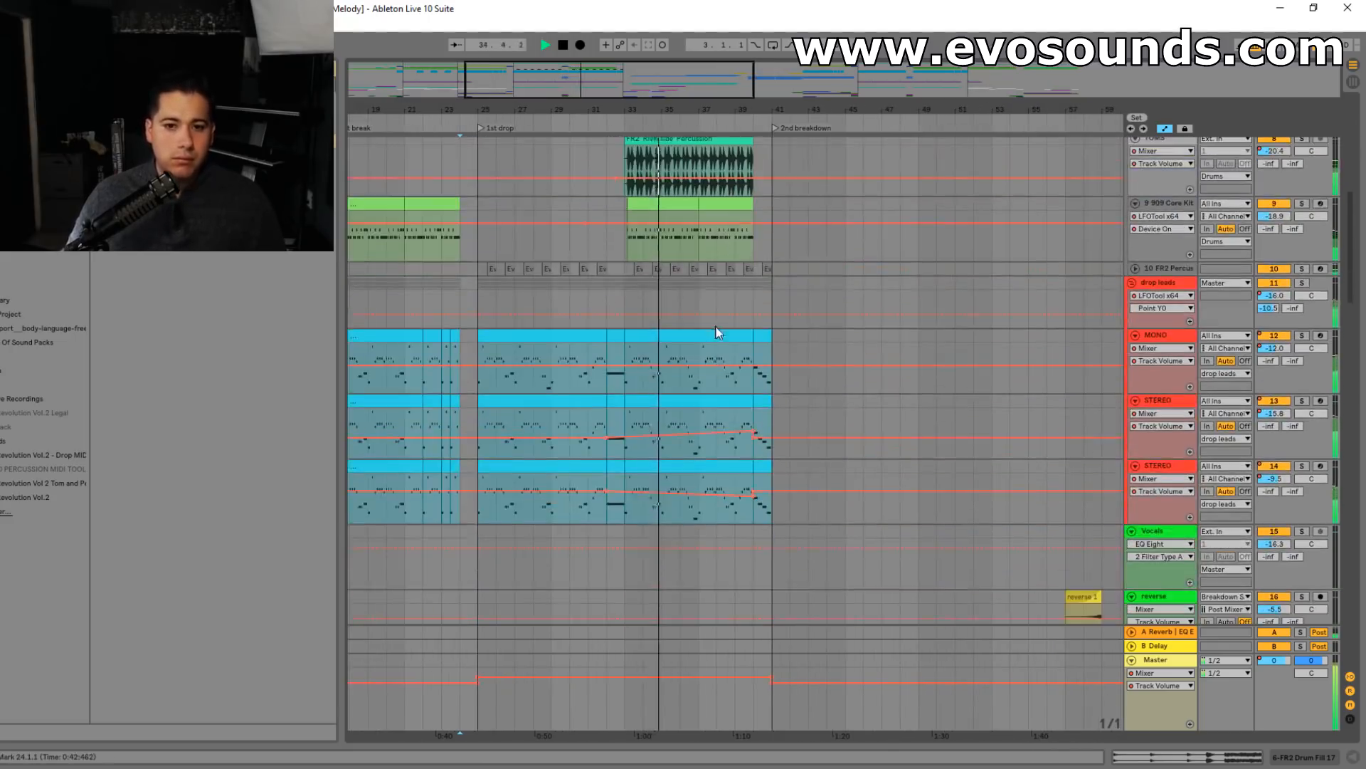
scroll(681, 269, "up", 3)
scroll(681, 269, "up", 3)
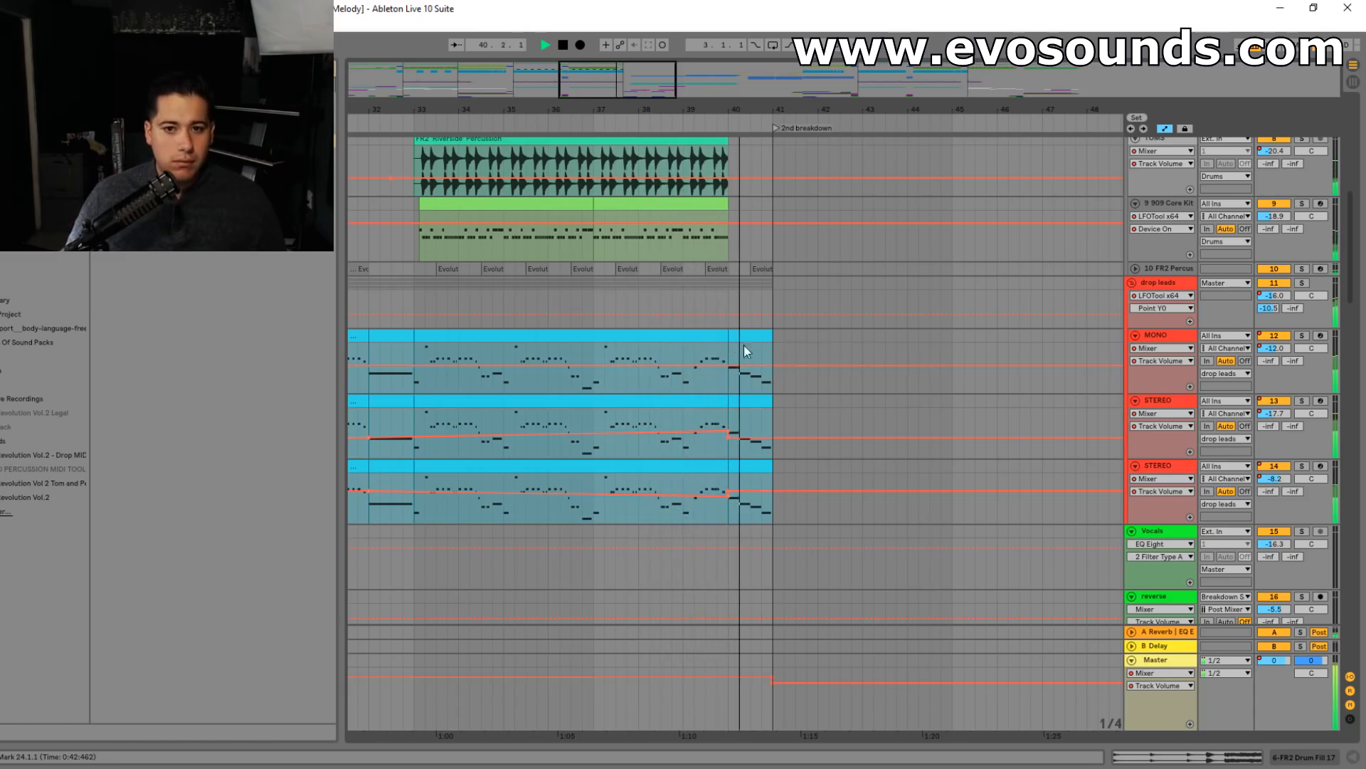
- Open the MONO lead clip at bars 33 to 40 for note editing and play it soloed from 6.1.1
key("space")
left_click(693, 336)
left_click_drag(684, 380, 717, 385)
double_click(717, 390)
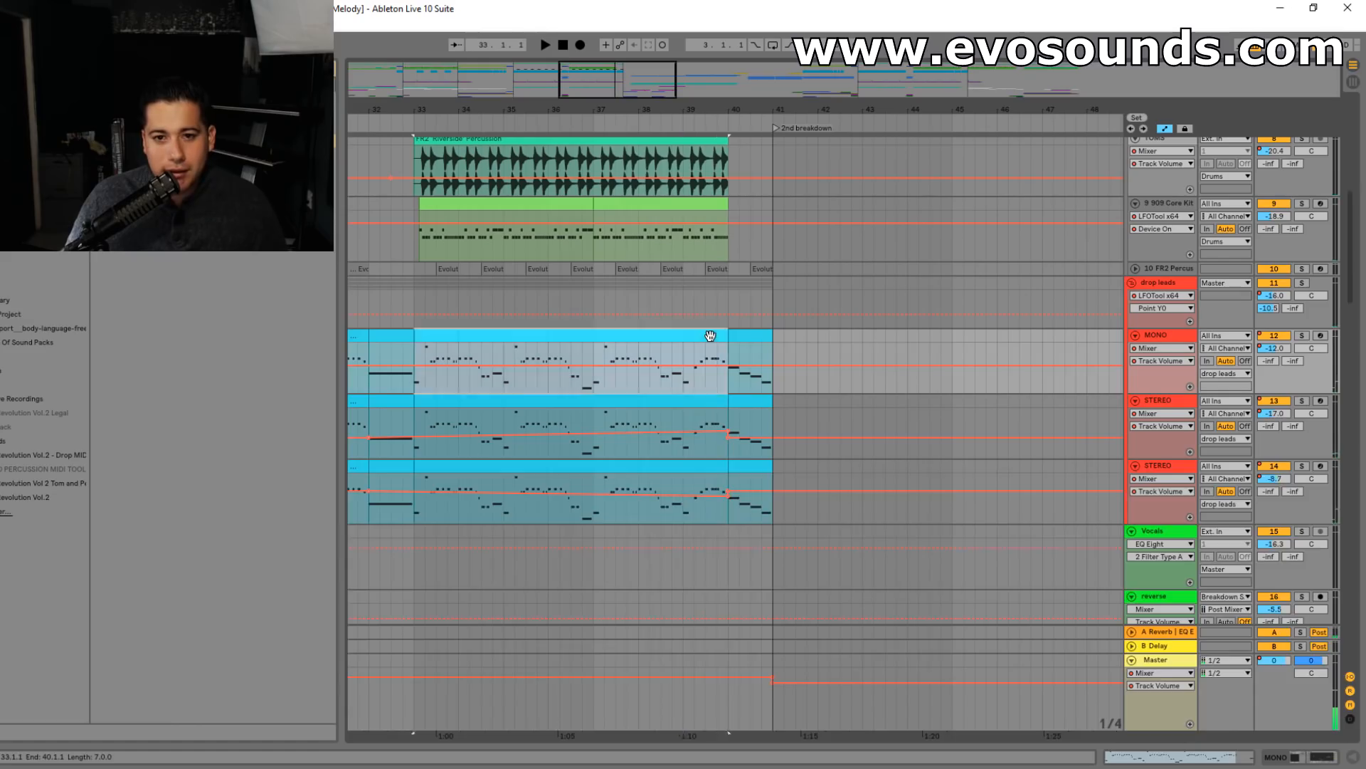
left_click_drag(942, 596, 982, 347)
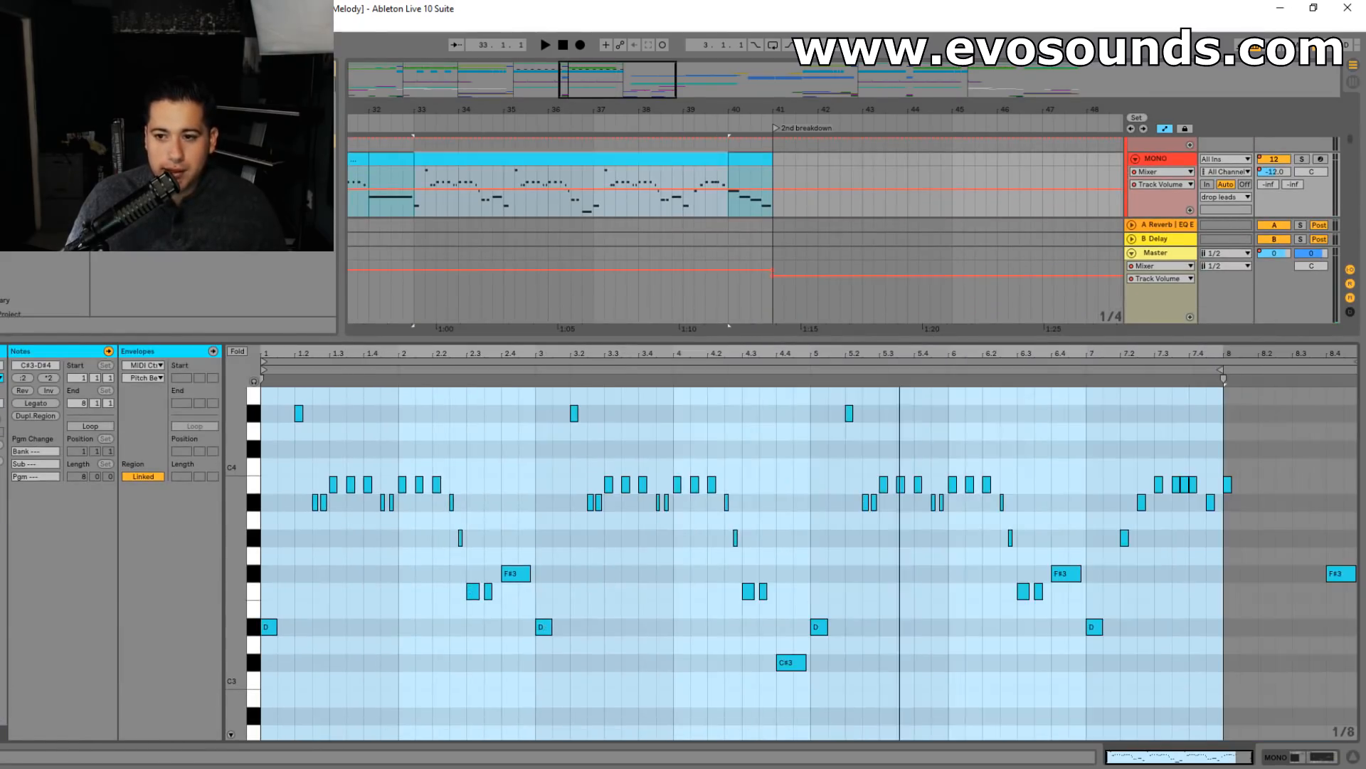
left_click(953, 516)
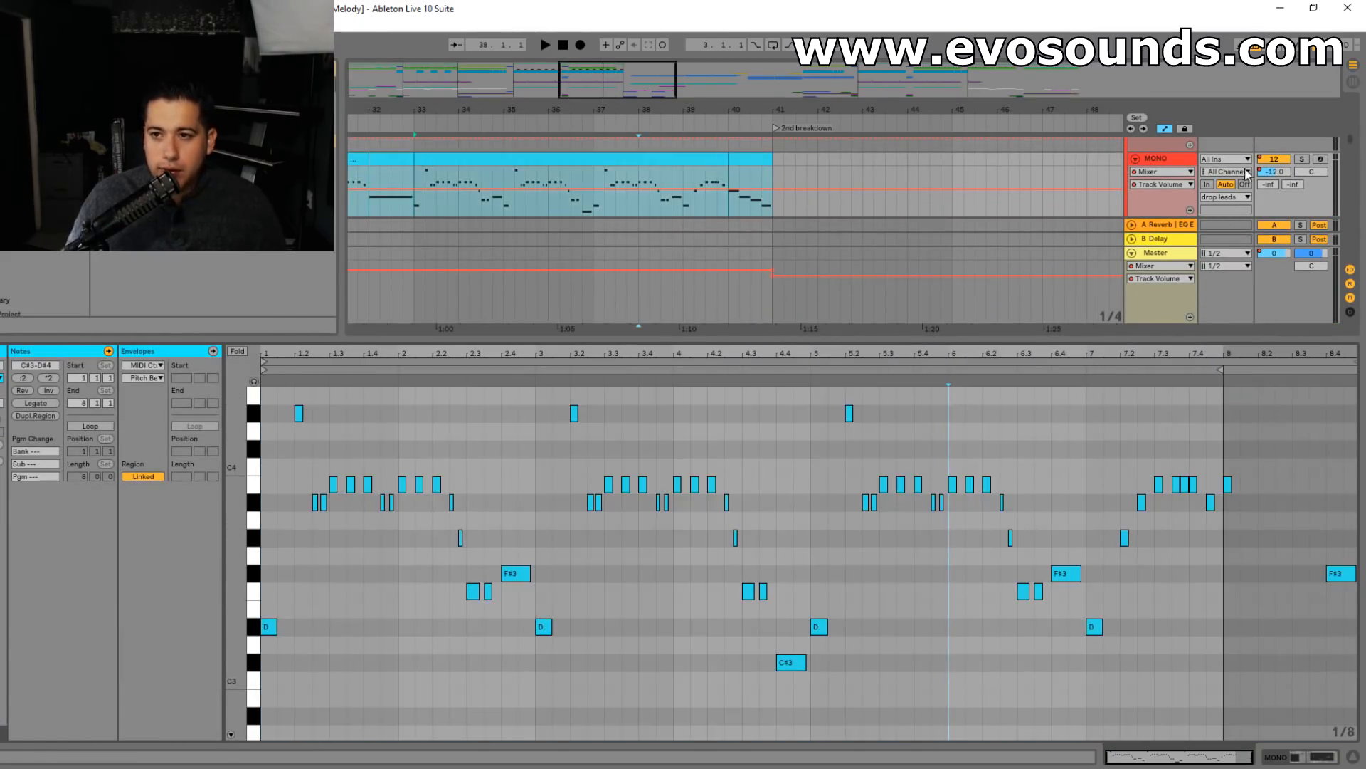
left_click(1300, 159)
key("space")
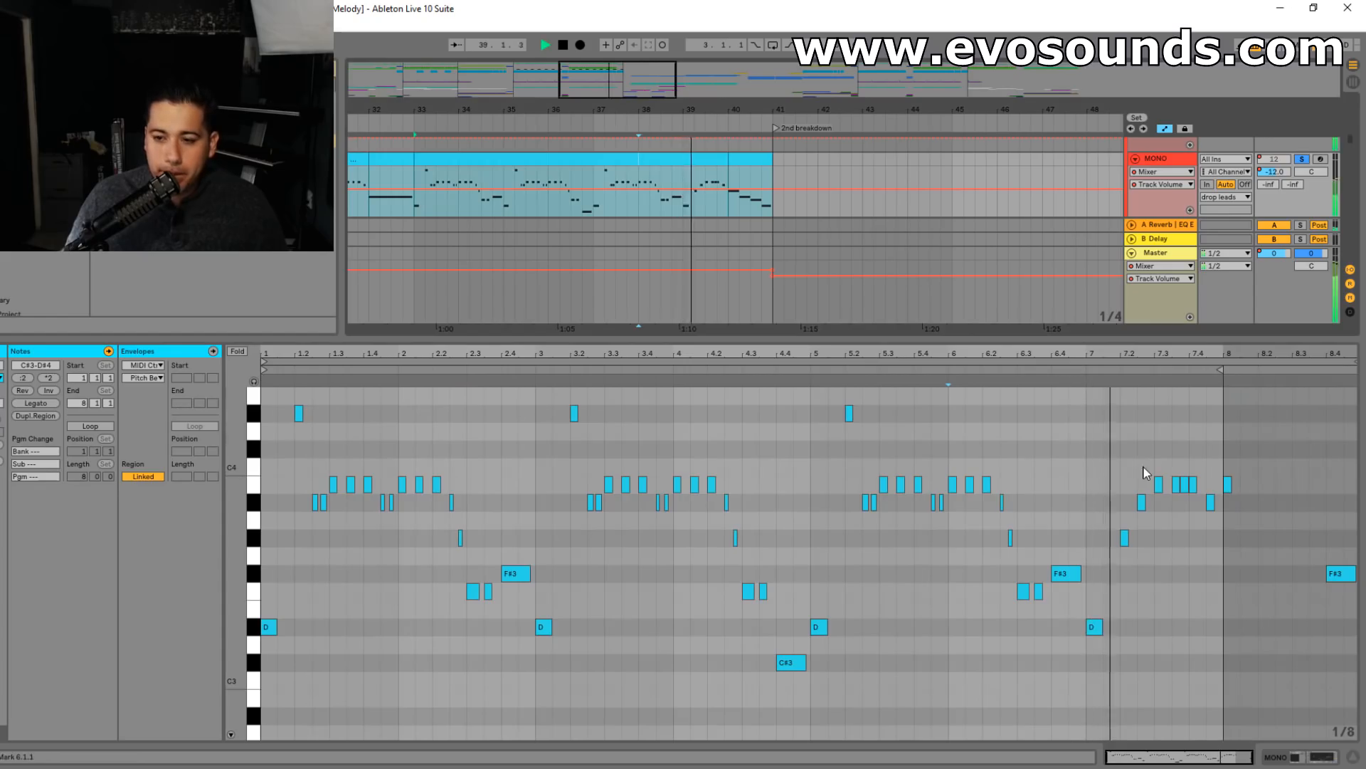
key("space")
- Add an A#3 note at 7.2.4, delete the B3 note at 7.3.4, then audition from 7.1.1 and unsolo the MONO track
left_click_drag(1198, 355, 1069, 420)
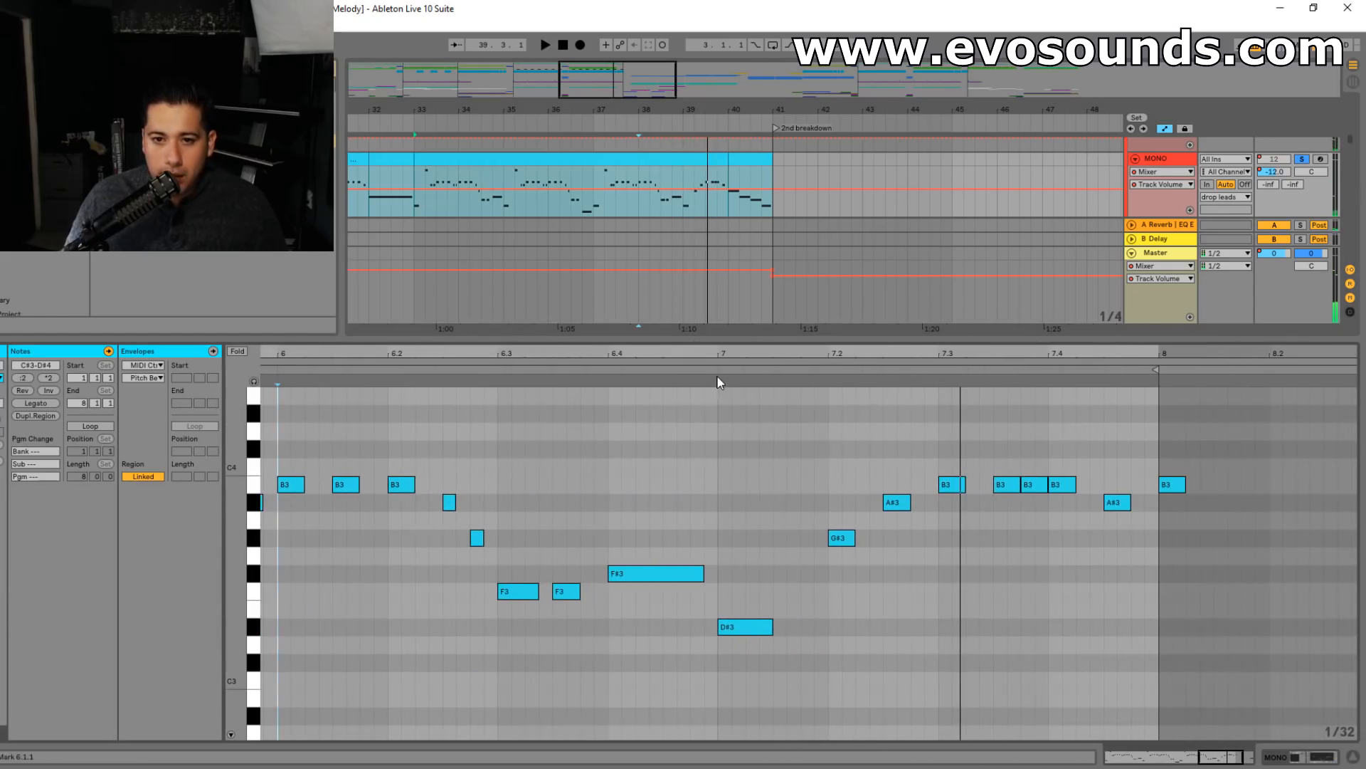
left_click(905, 503)
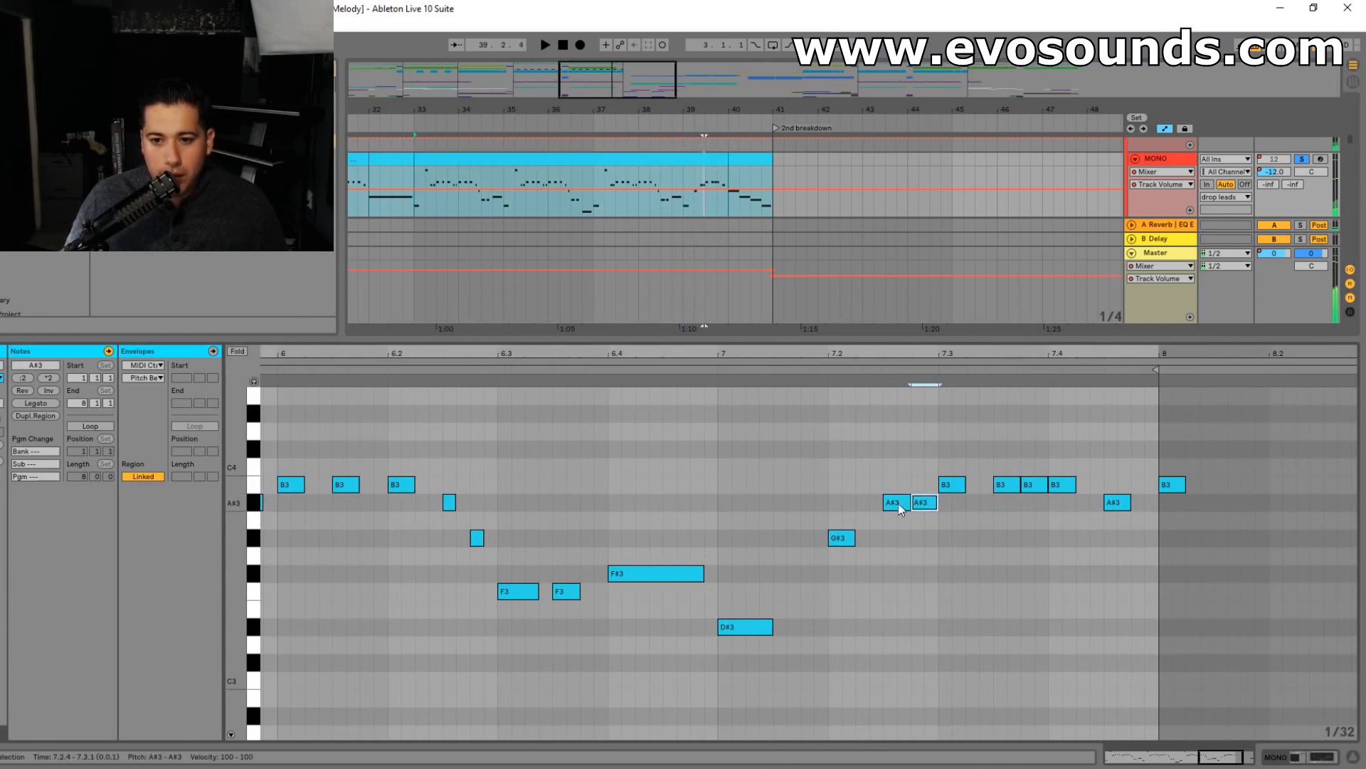
left_click(730, 381)
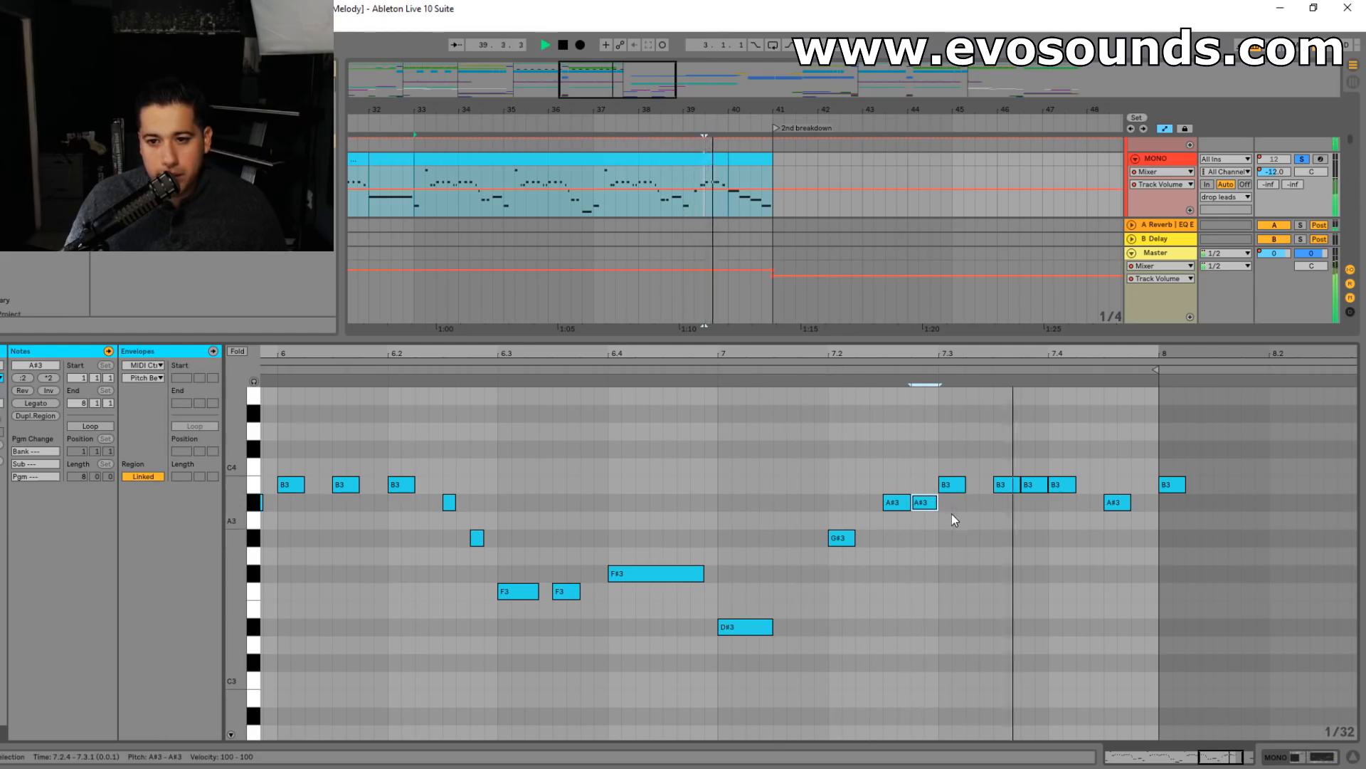
double_click(1039, 489)
left_click(714, 376)
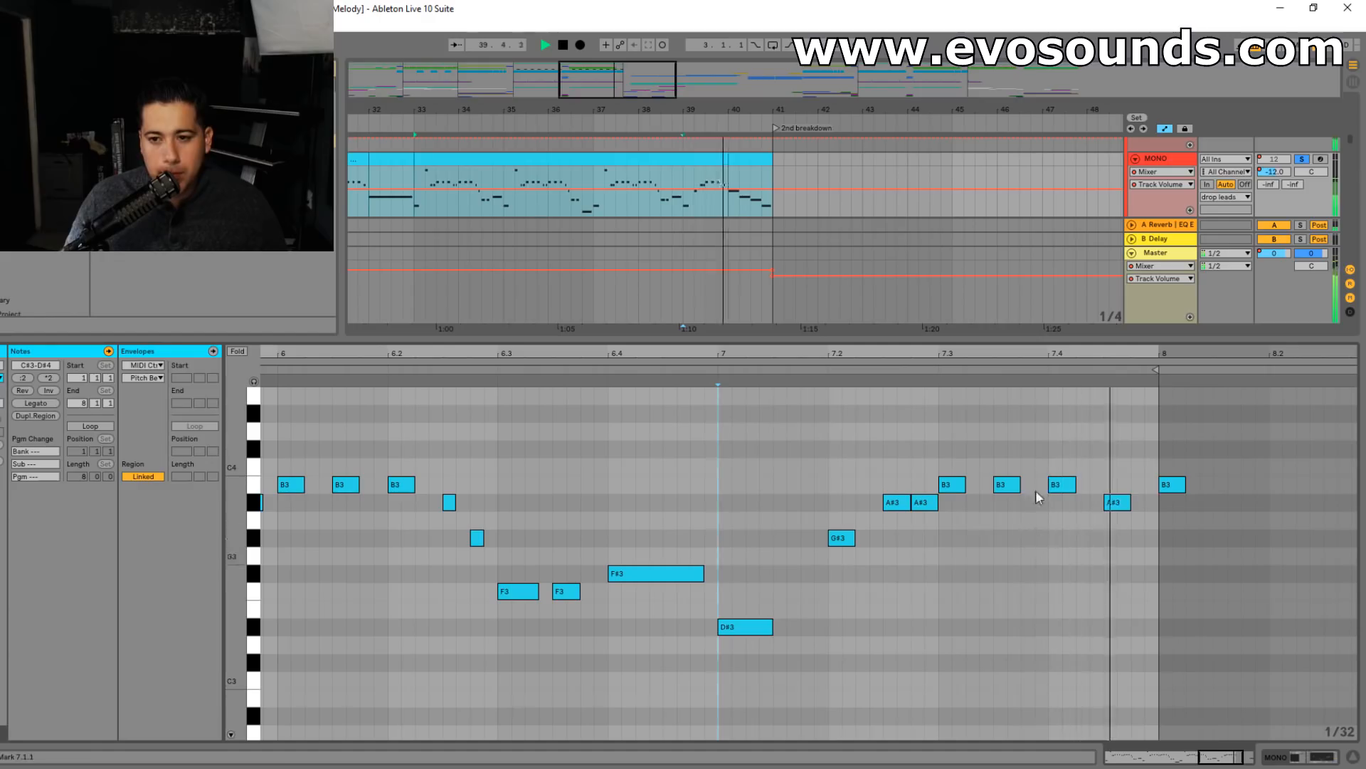
key("space")
left_click(1301, 159)
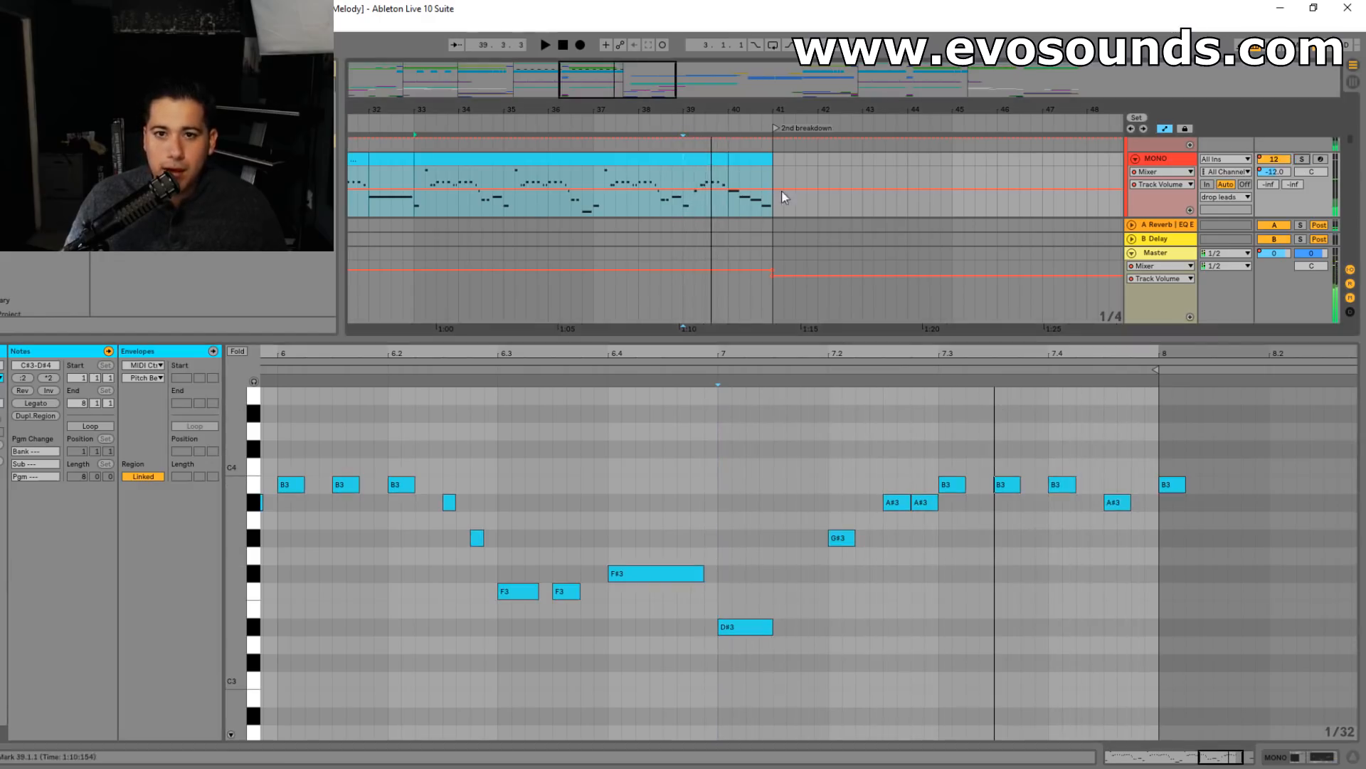
- Try to copy the edited MONO clip at bars 33 to 40 over the matching clip on the first STEREO track
left_click(664, 167)
left_click_drag(617, 84, 617, 69)
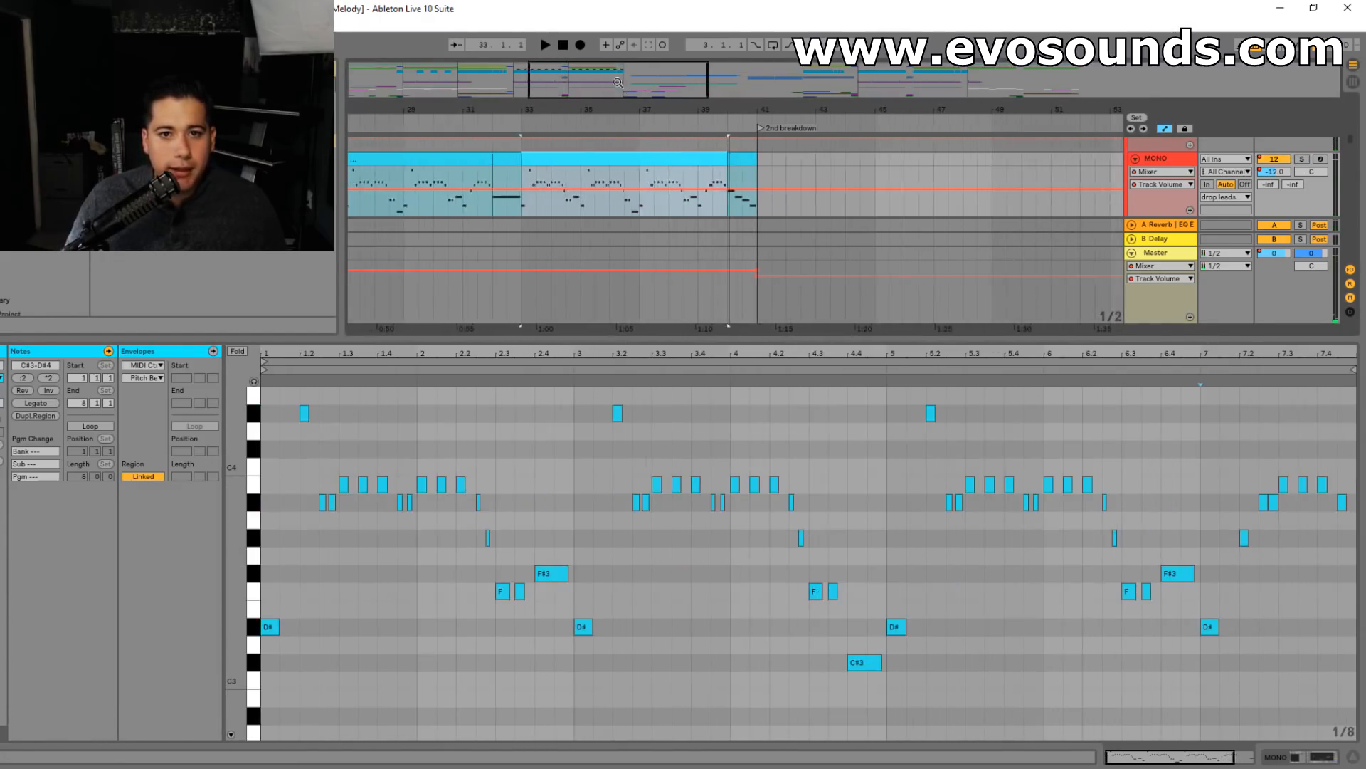
scroll(544, 190, "down", 2)
left_click(547, 177)
left_click(547, 164)
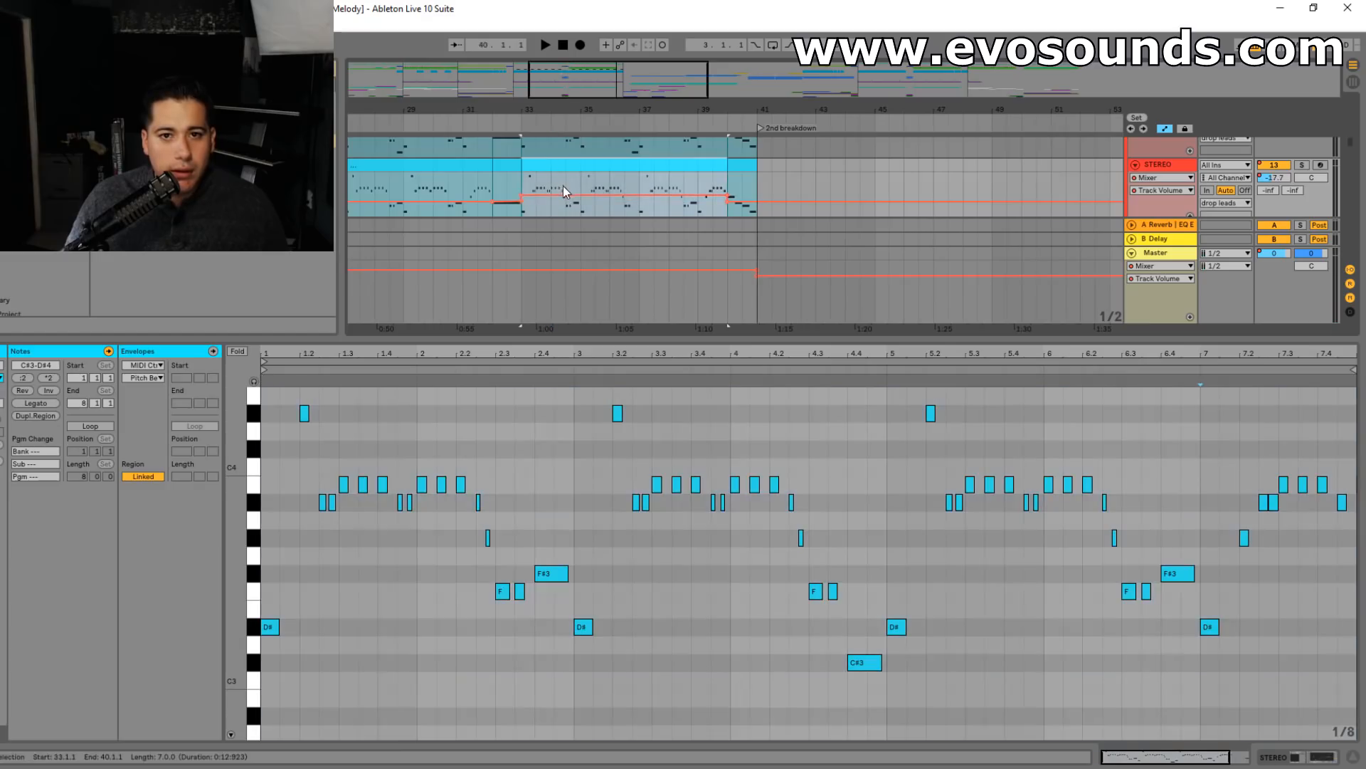
key("ctrl+v")
scroll(733, 209, "up", 2)
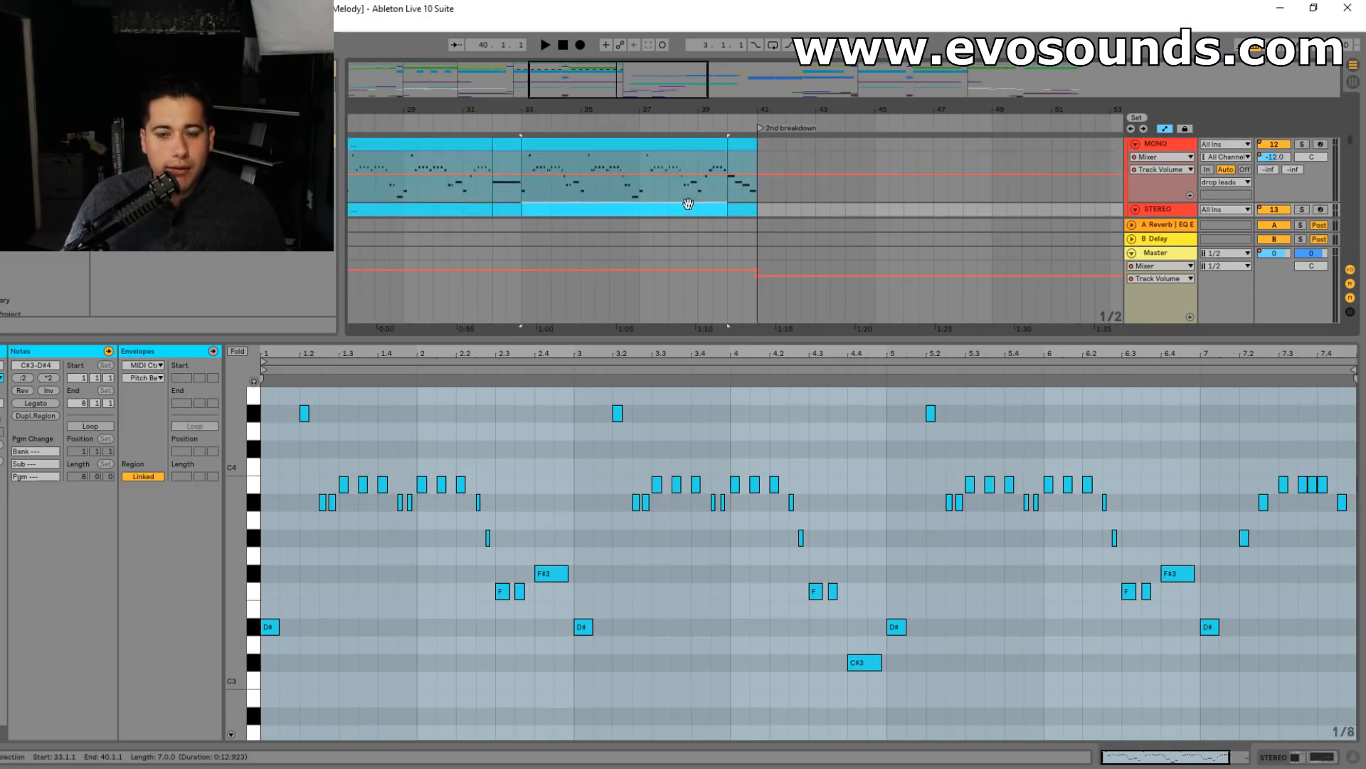
- Return to the full arrangement and delete the volume automation points at bar 40 on both STEREO lead tracks
scroll(693, 208, "down", 3)
left_click_drag(785, 340, 776, 640)
scroll(766, 427, "up", 3)
scroll(766, 426, "up", 3)
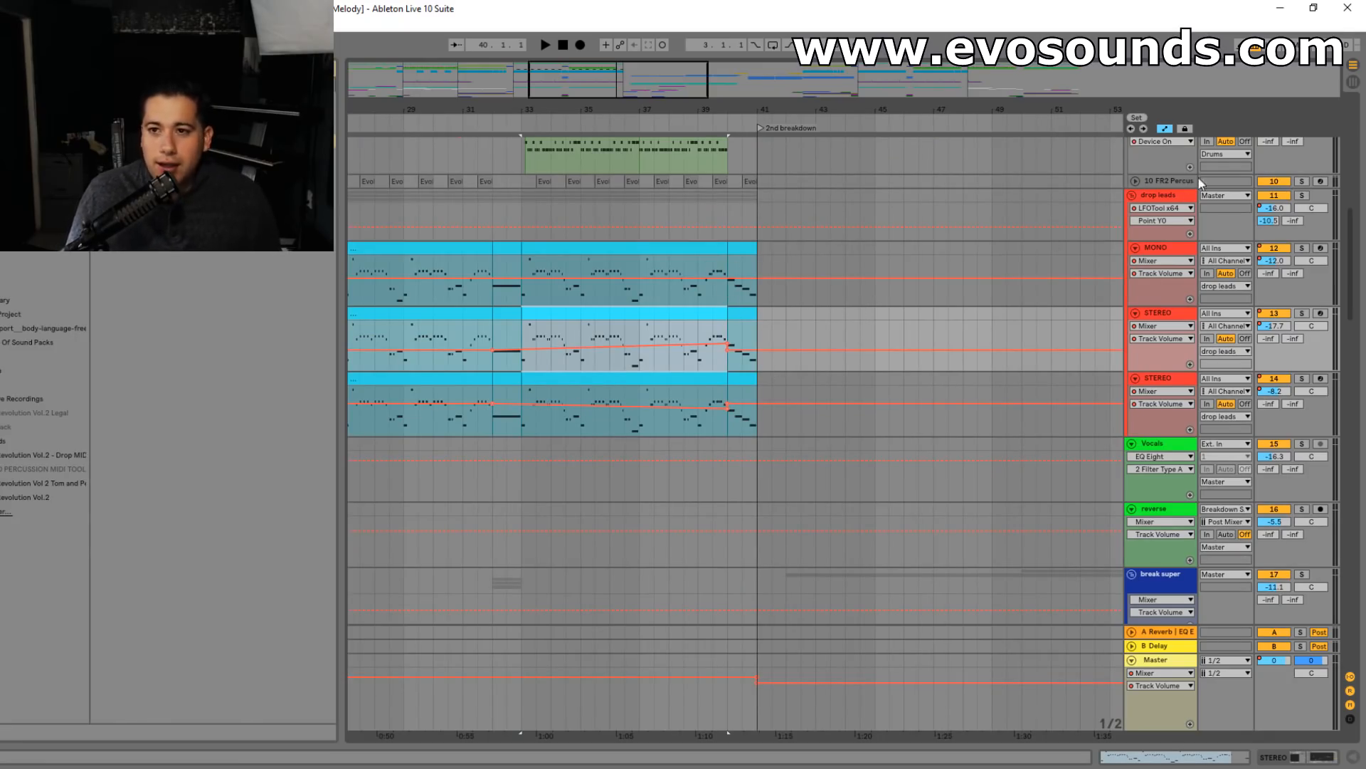
left_click(727, 344)
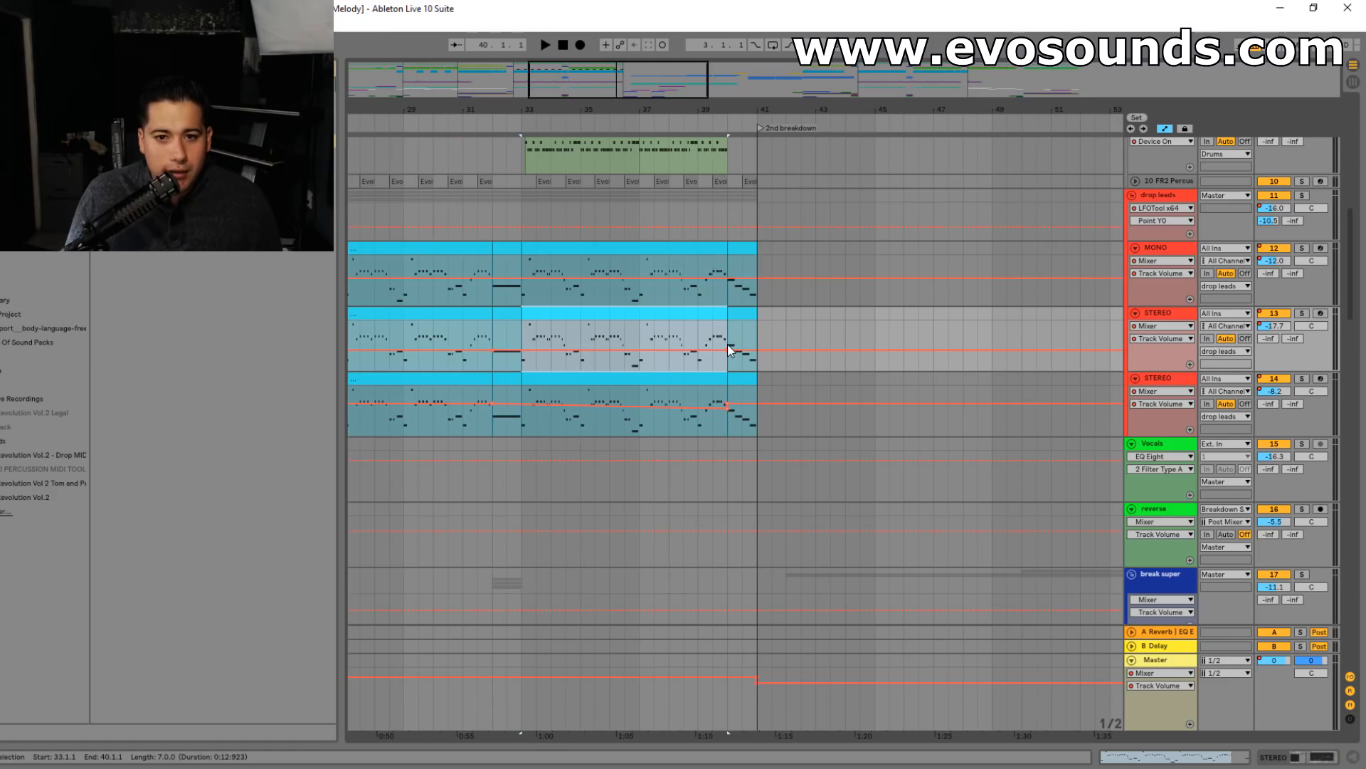
left_click(726, 404)
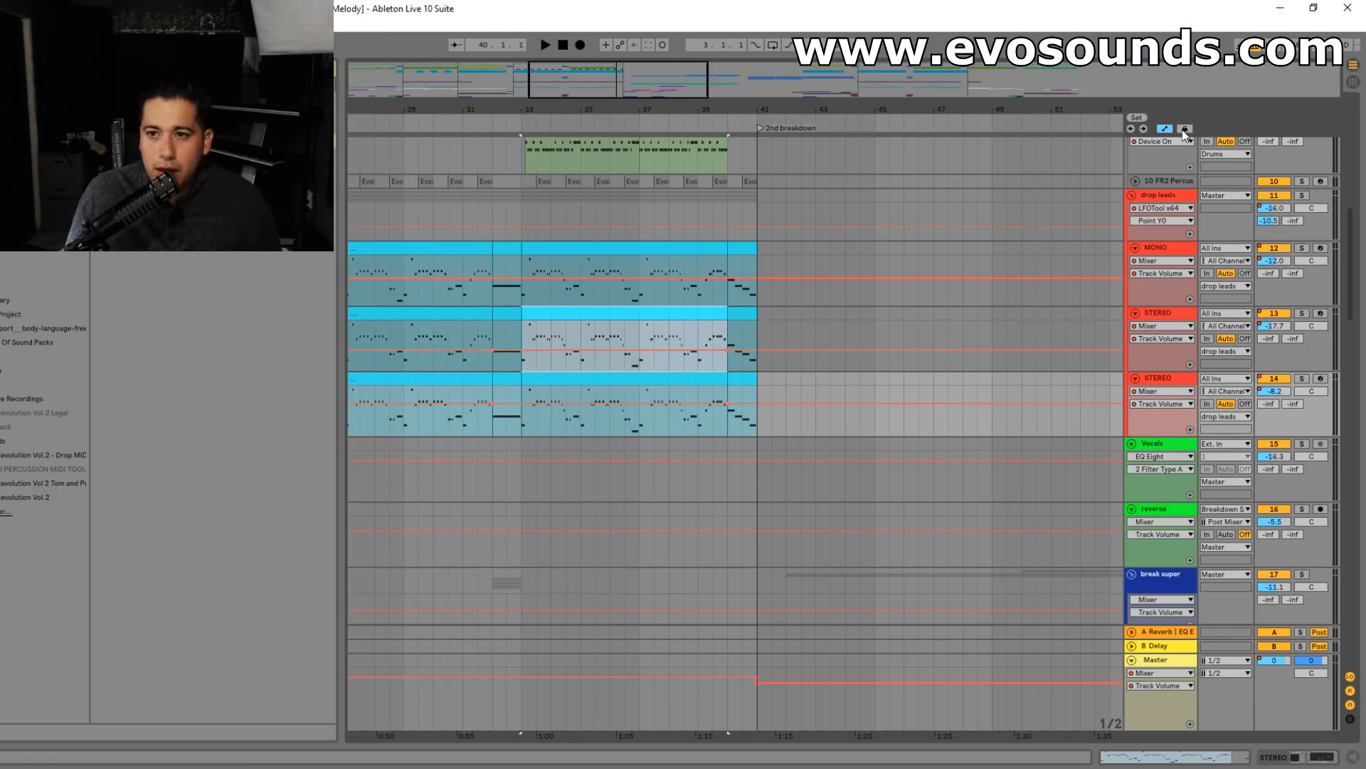
- Lock the automation envelopes and copy the edited MONO clip at bar 33 onto both STEREO lead tracks
key("Up")
key("Down")
key("Down")
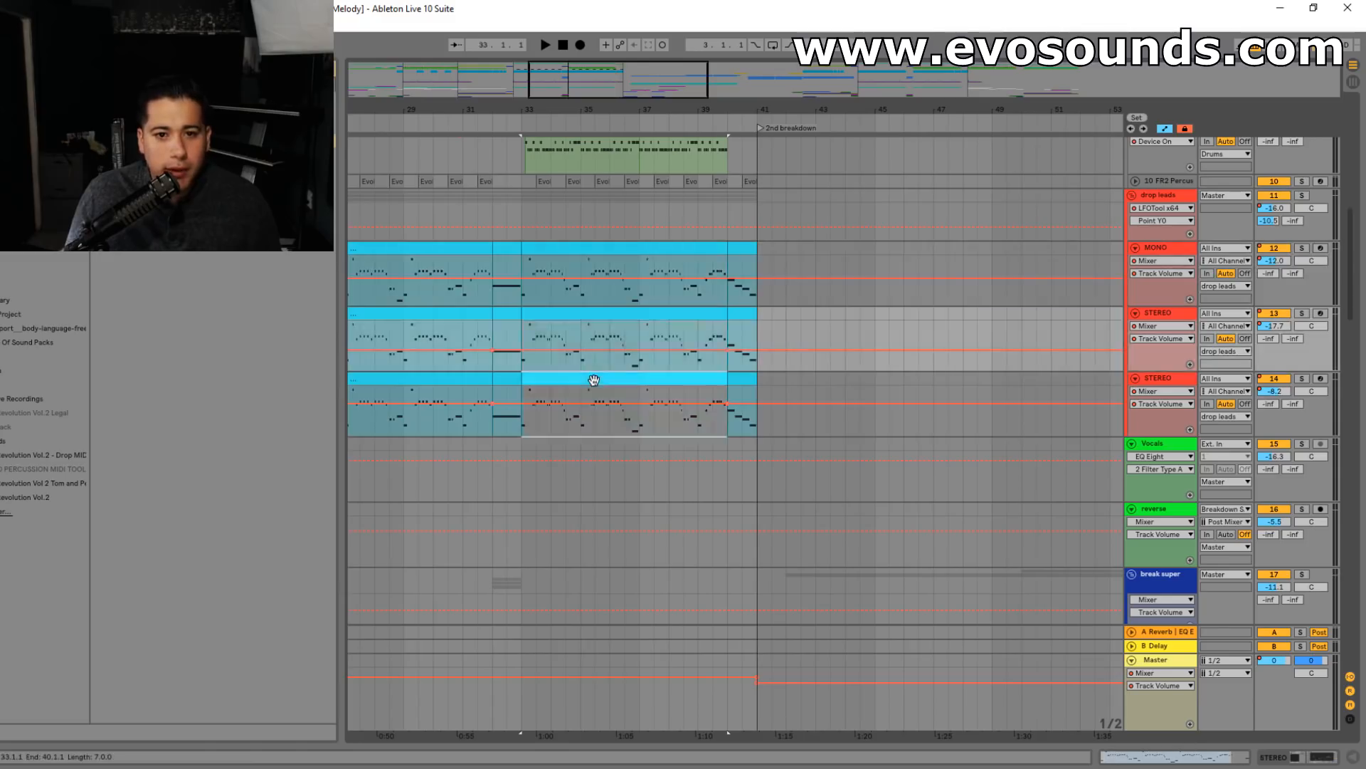
- Play the revised leads from 39.1.1 into the 2nd breakdown and look over the kick and drum tracks
left_click(705, 337)
key("space")
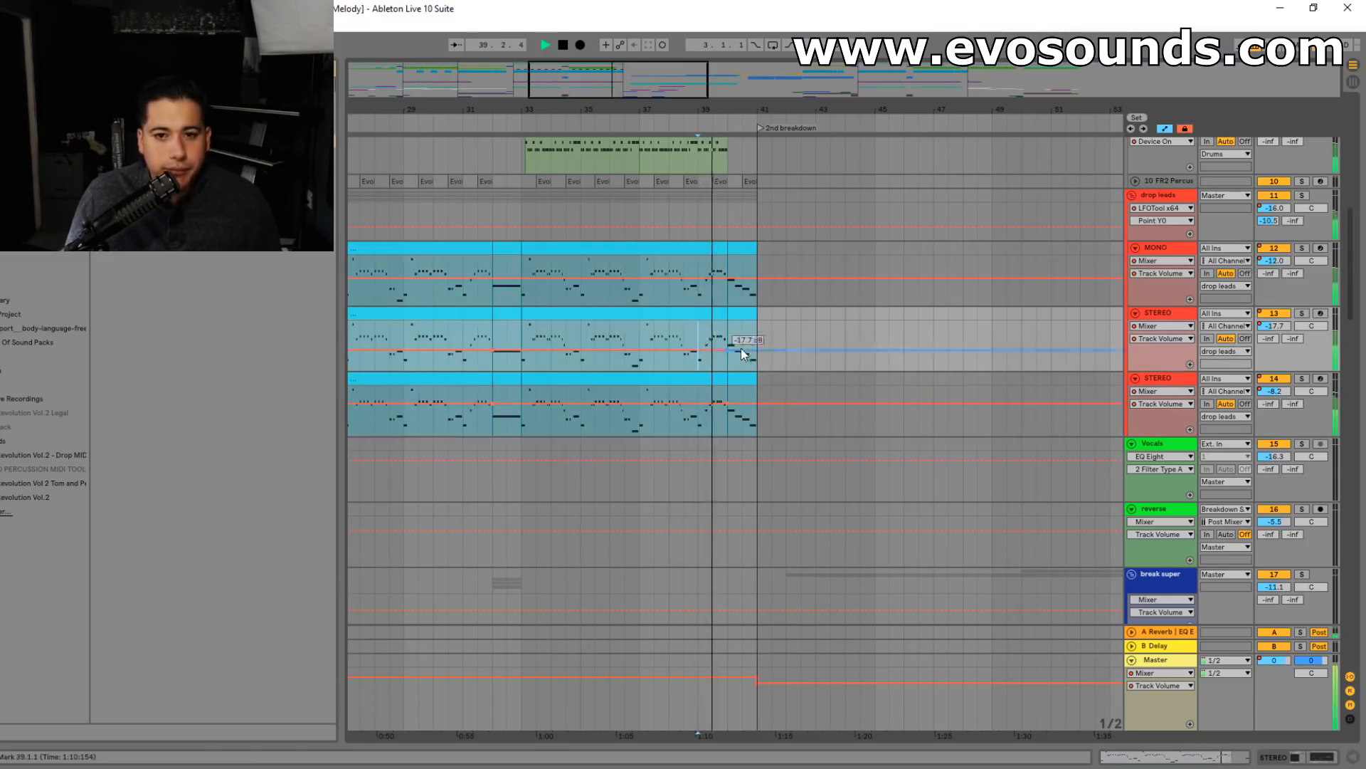
mouse_move(656, 88)
left_mouse_down()
mouse_move(705, 85)
mouse_move(656, 77)
left_mouse_up()
scroll(856, 398, "up", 10)
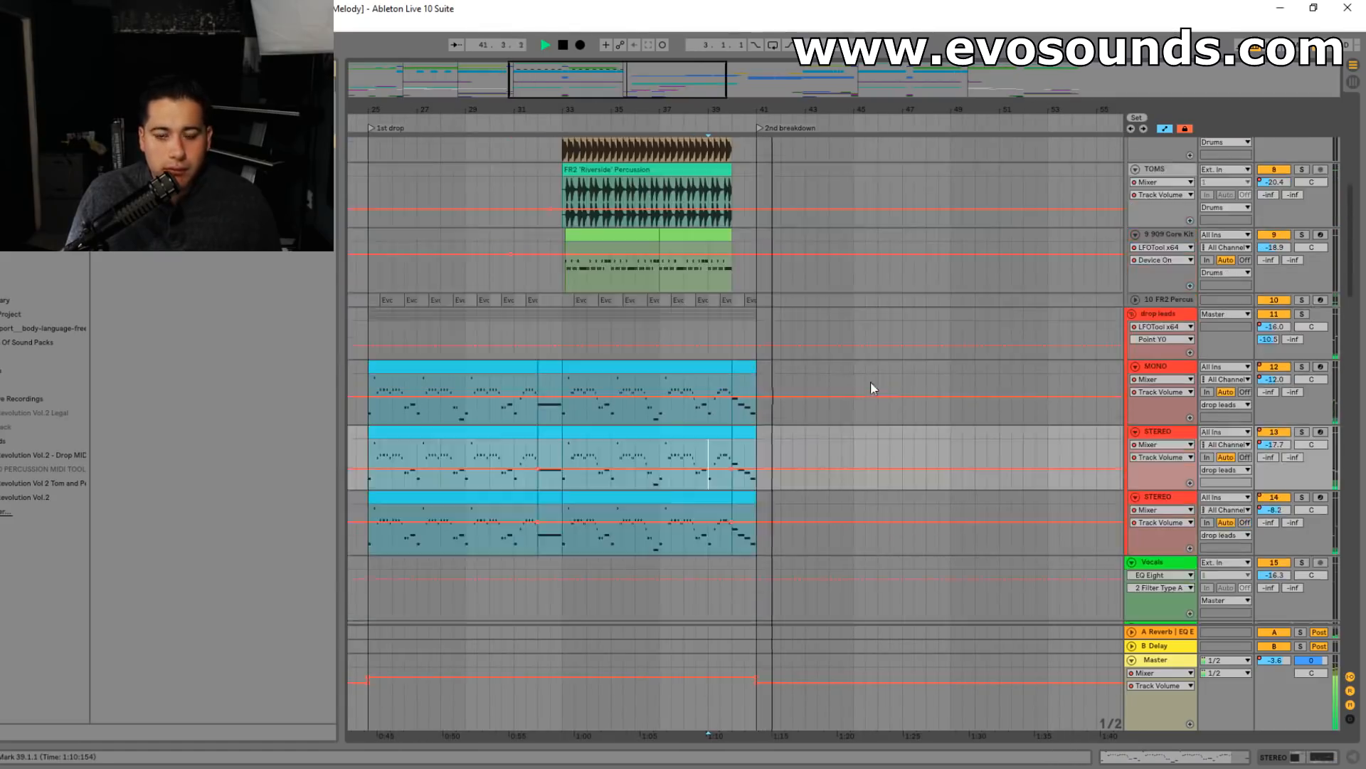
left_click_drag(634, 101, 683, 84)
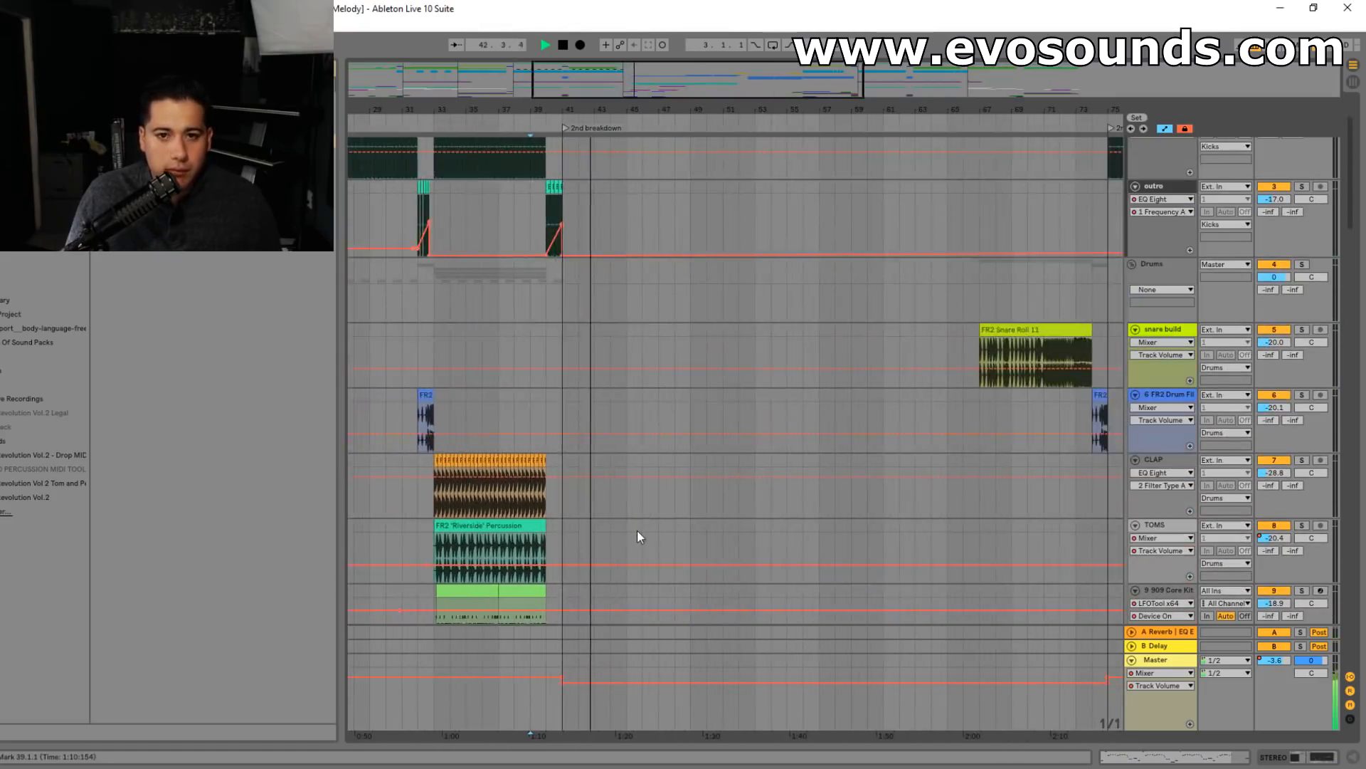
scroll(639, 530, "down", 7)
key("space")
- Unfold the FR2 Percussion track and select its 1st drop section from bar 25 to 33
left_click_drag(563, 86, 497, 88)
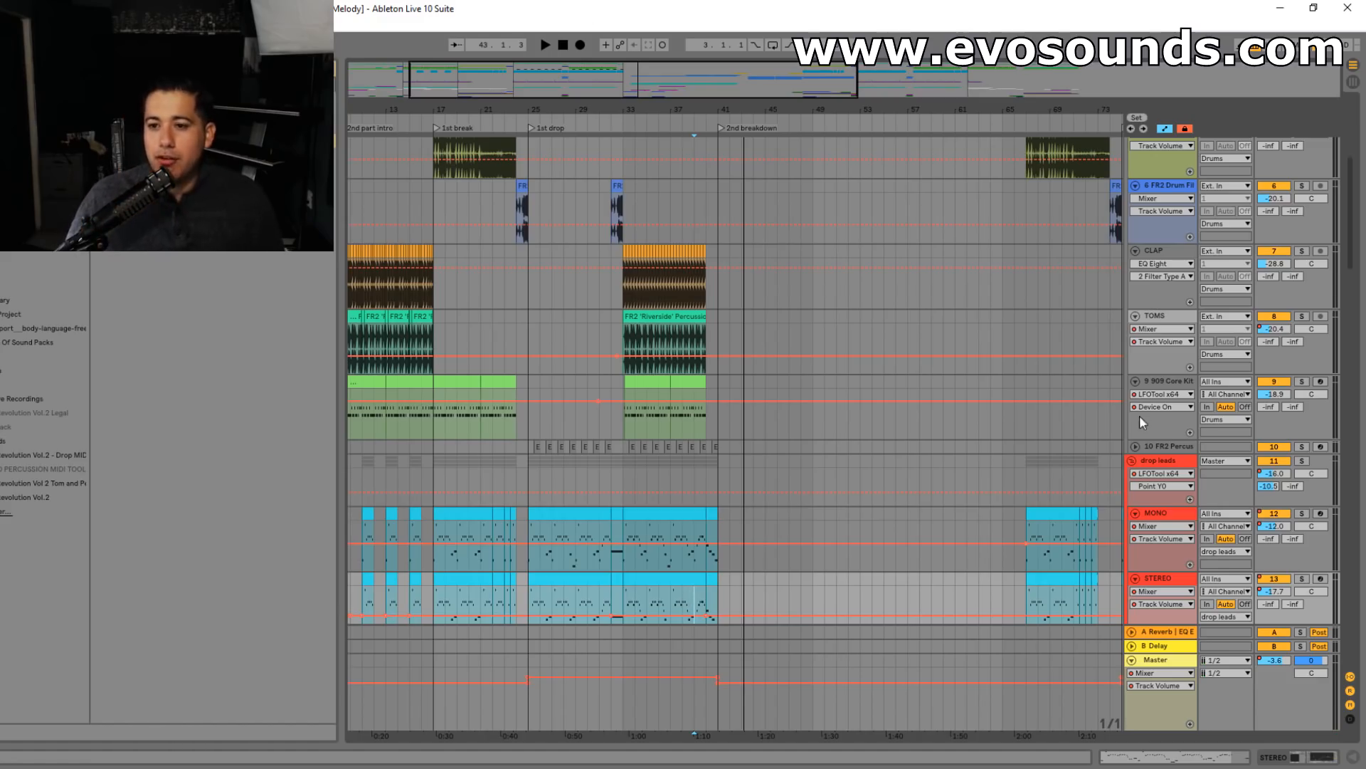
left_click(1135, 446)
left_click_drag(527, 467, 624, 450)
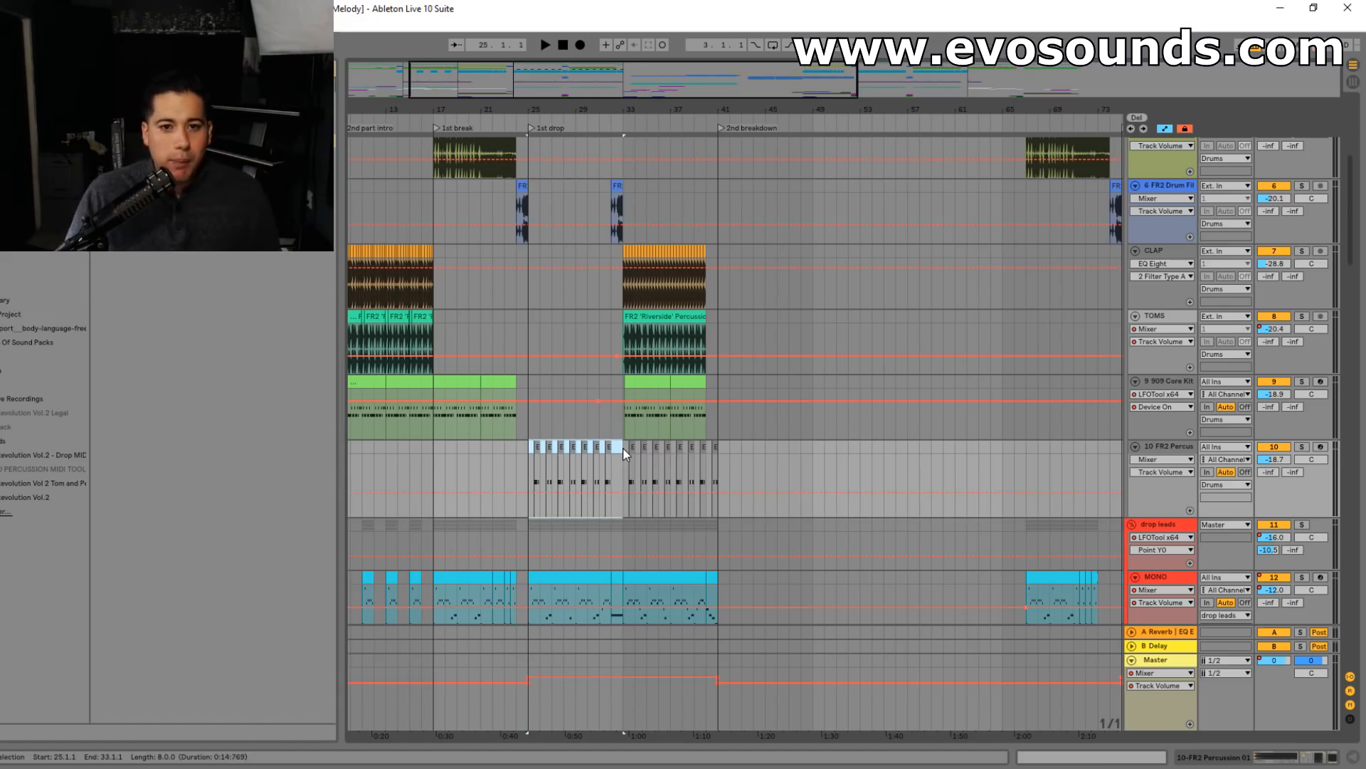
mouse_move(574, 71)
left_mouse_down()
mouse_move(594, 77)
mouse_move(560, 76)
mouse_move(571, 72)
left_mouse_up()
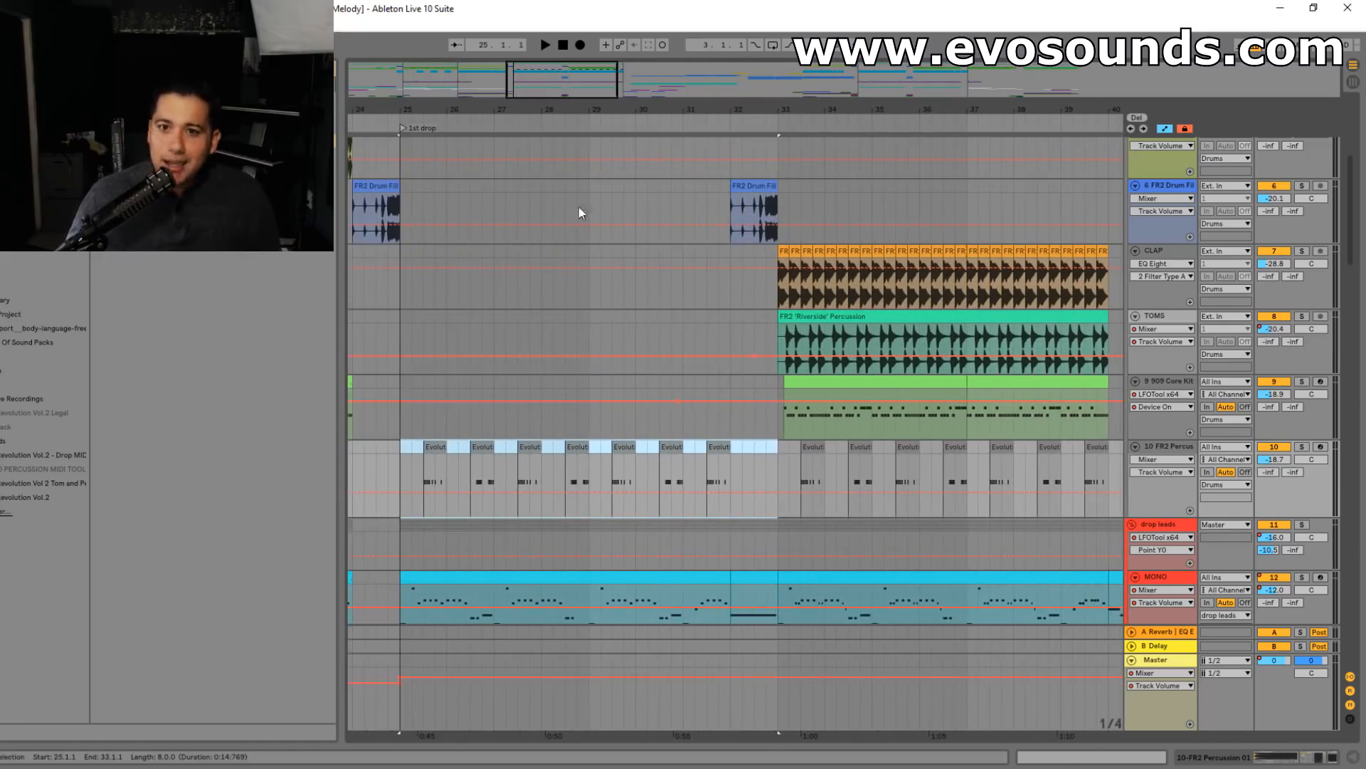
- Review the drum and lead tracks in the 1st drop and select the MONO lead clip from 25.1.1 to 32.1.1
scroll(624, 346, "up", 2)
scroll(622, 343, "up", 6)
scroll(623, 356, "down", 14)
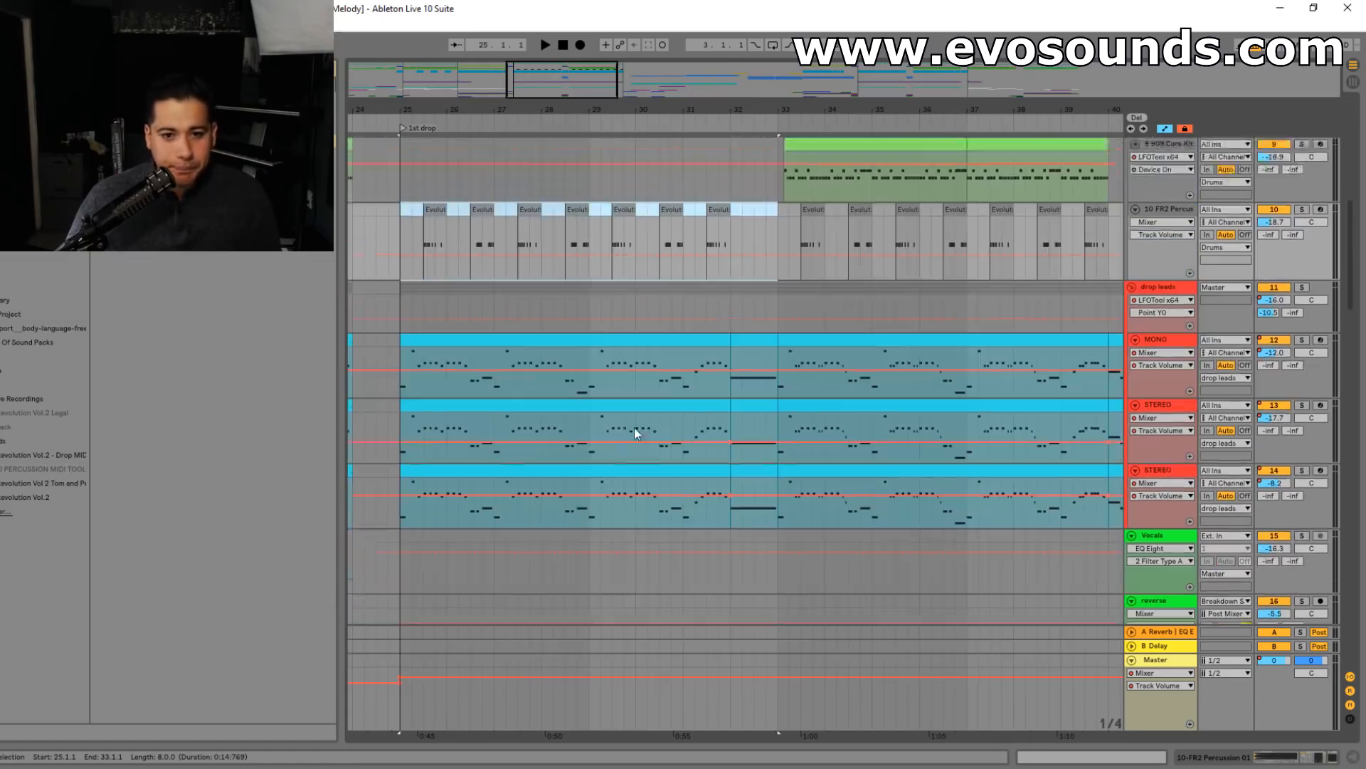
scroll(634, 428, "down", 1)
left_click(429, 331)
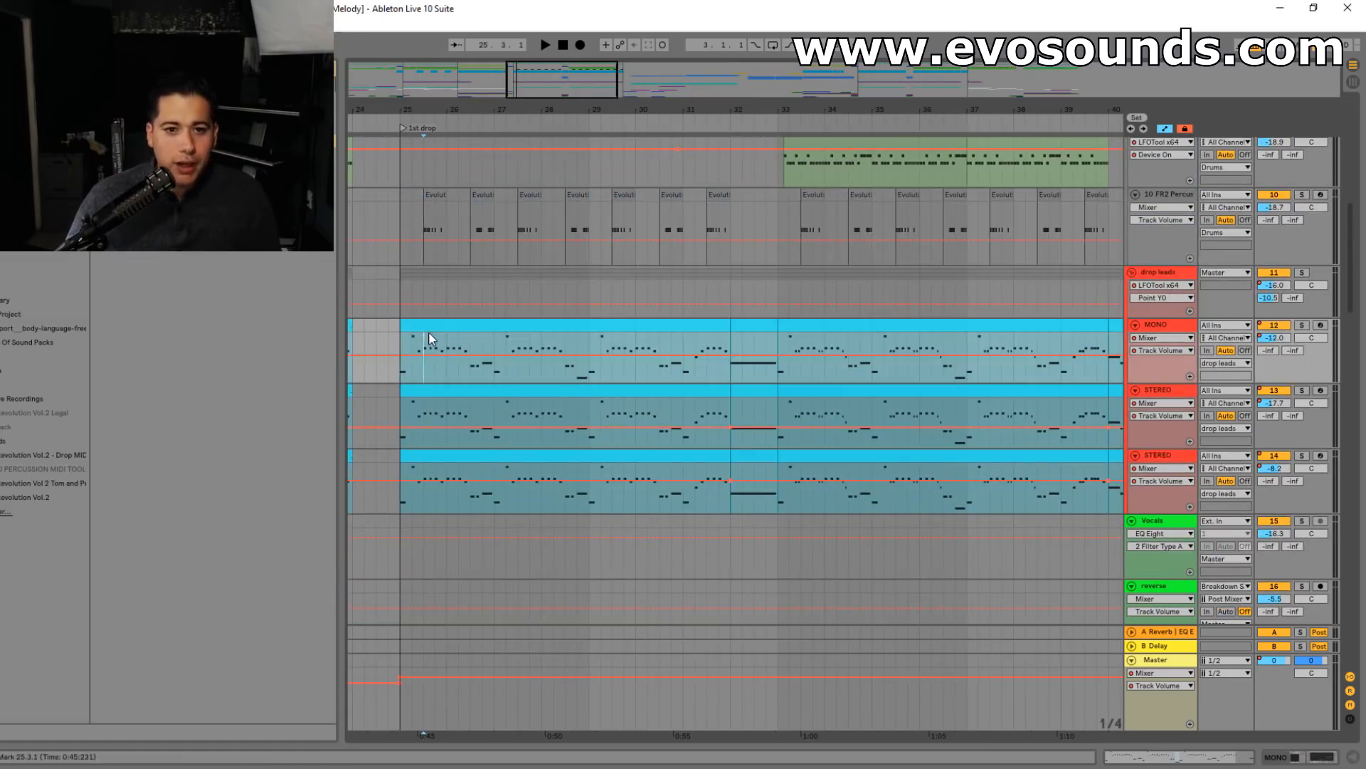
left_click_drag(555, 110, 609, 39)
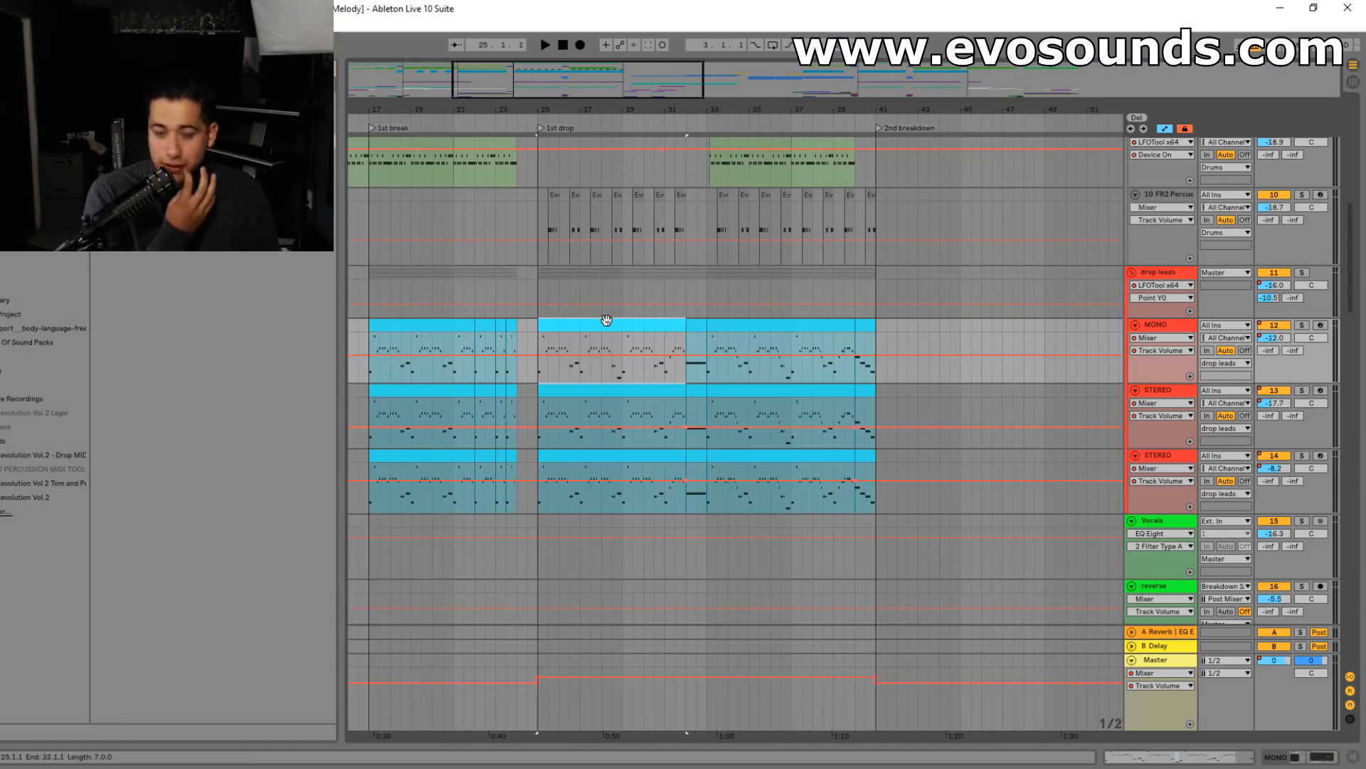